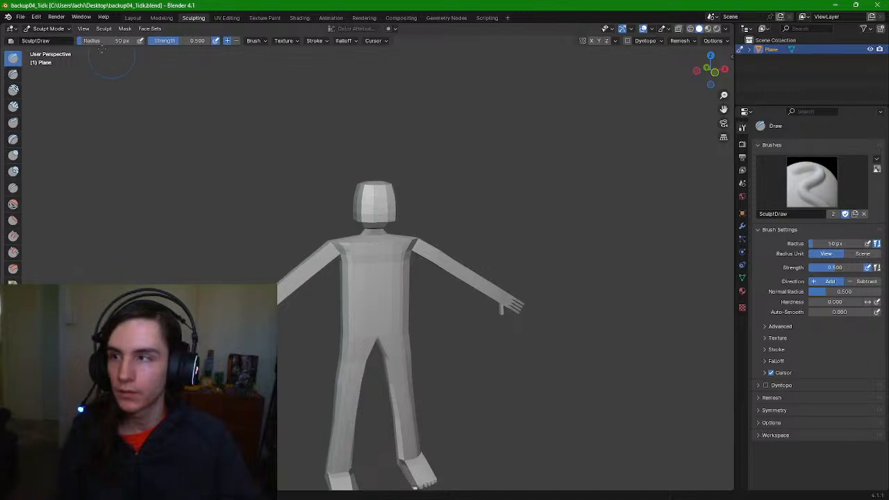
Switch the body mesh to editing and add four horizontal loop cuts around the head, from below the middle up to the forehead
click(161, 17)
middle_drag(429, 212, 518, 176)
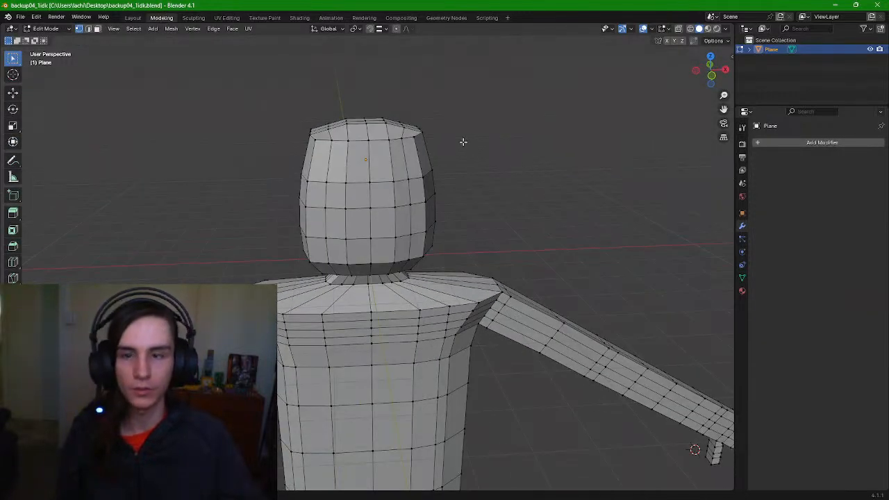
shift+middle_drag(463, 141, 568, 195)
scroll(511, 234, up, 2)
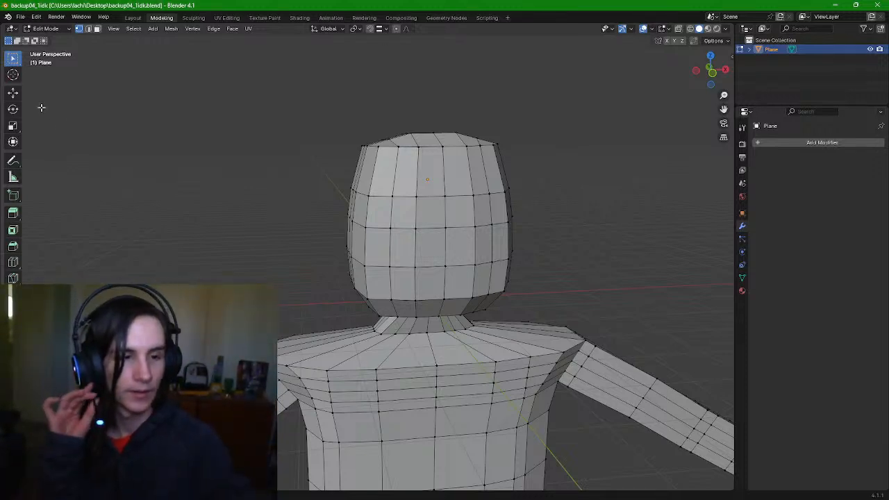
click(21, 278)
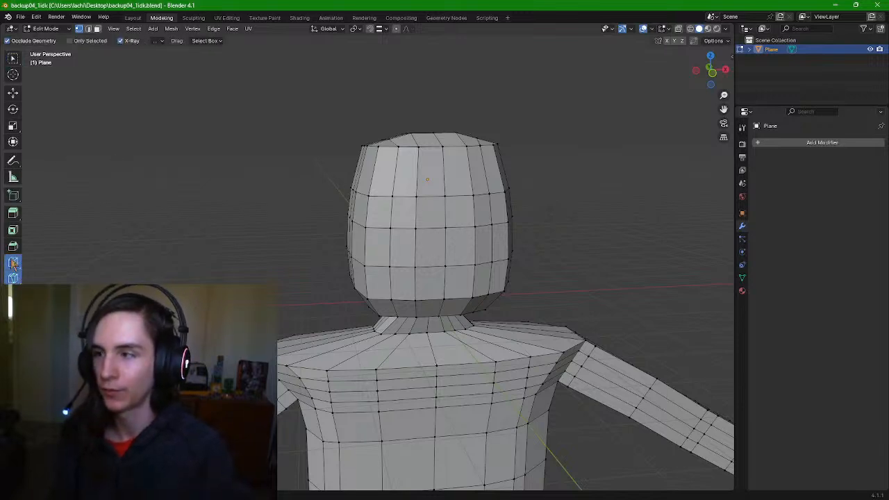
click(13, 263)
click(419, 247)
click(417, 282)
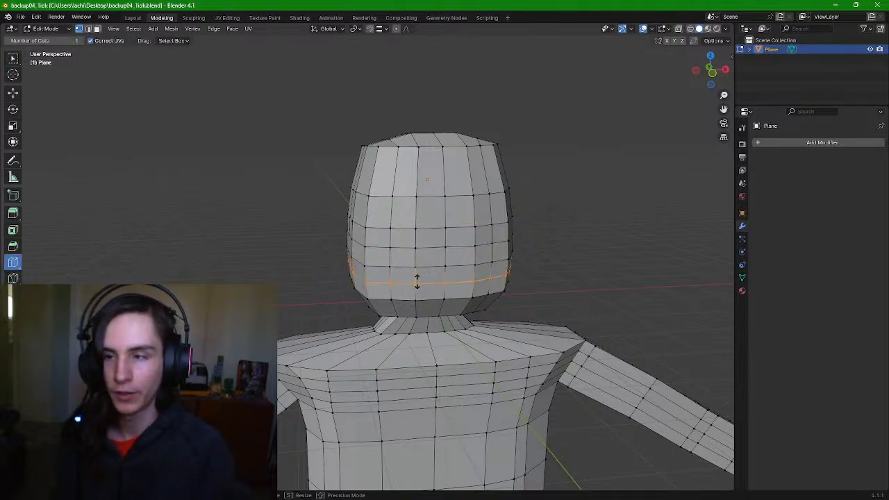
click(416, 214)
click(424, 169)
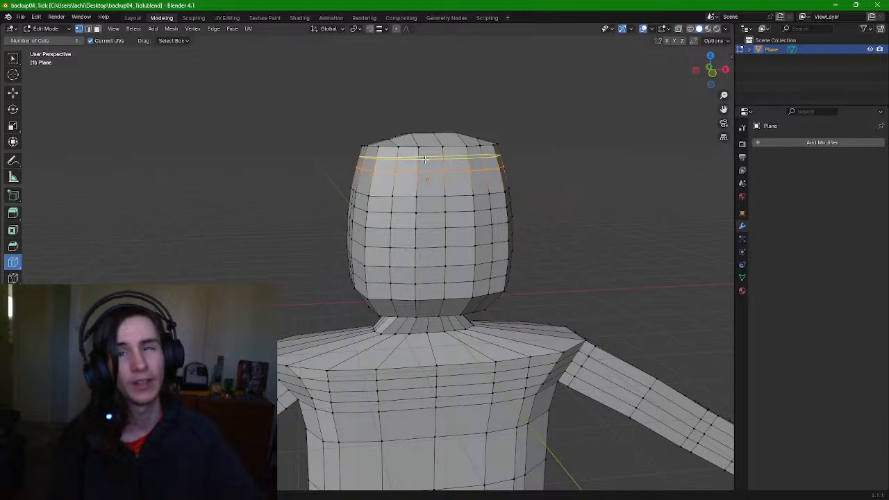
Add further horizontal loop cuts around the upper part of the head to even out its rows of faces
scroll(448, 191, down, 2)
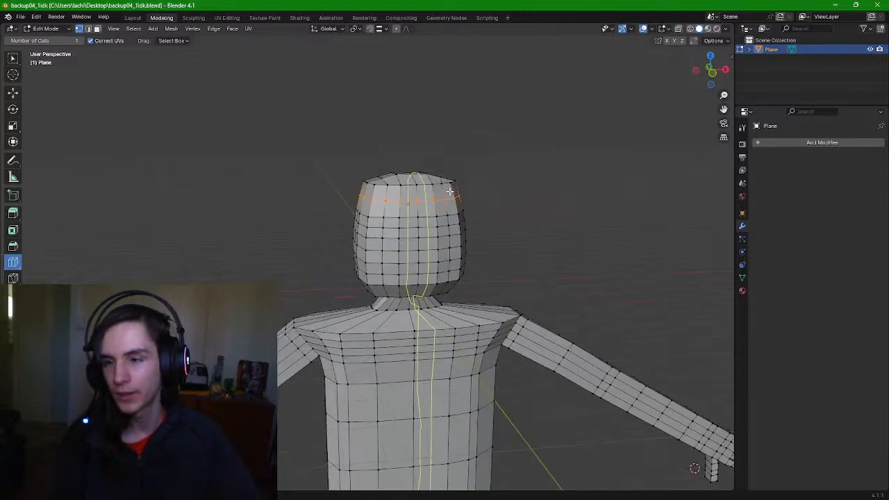
middle_drag(586, 187, 570, 188)
scroll(568, 189, up, 2)
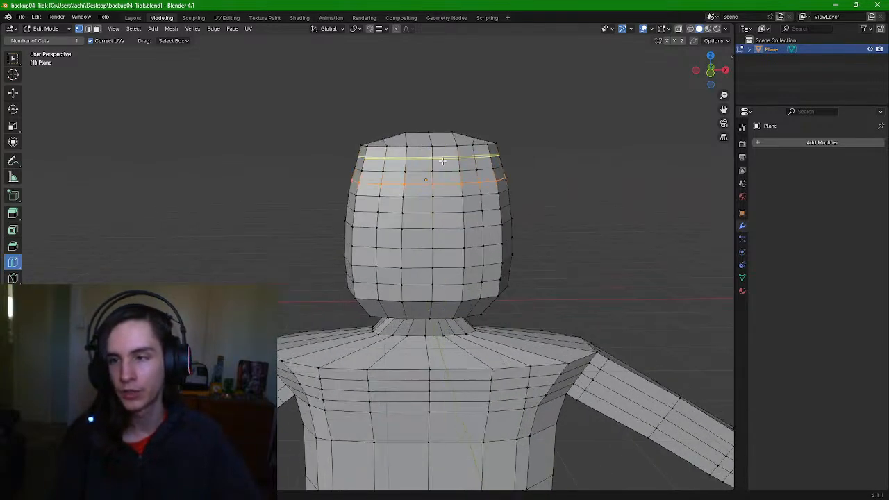
scroll(578, 254, up, 1)
mouse_move(245, 186)
middle_down()
mouse_move(298, 184)
mouse_move(248, 185)
middle_up()
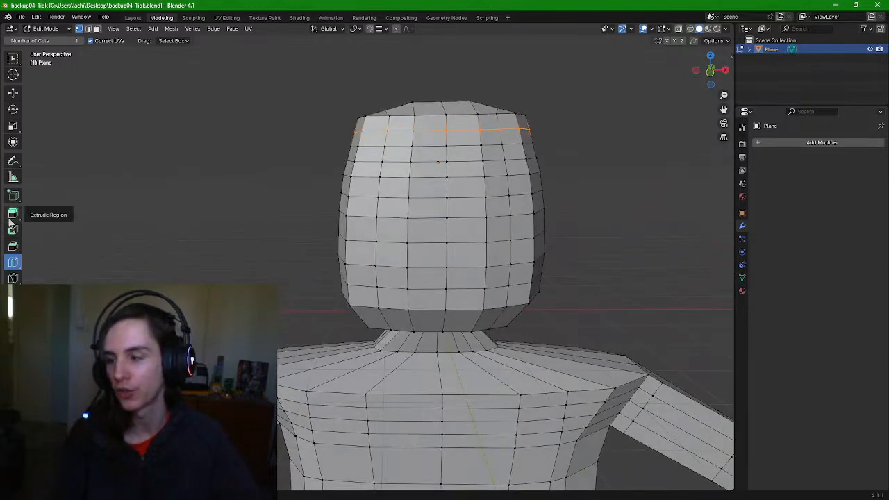
Select two vertically adjacent vertices on the upper front of the head
click(13, 59)
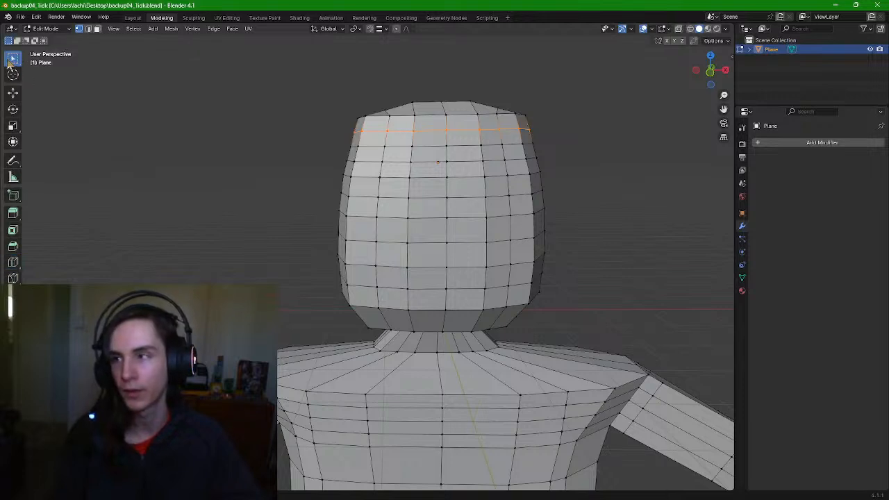
click(413, 261)
click(404, 180)
shift+click(411, 160)
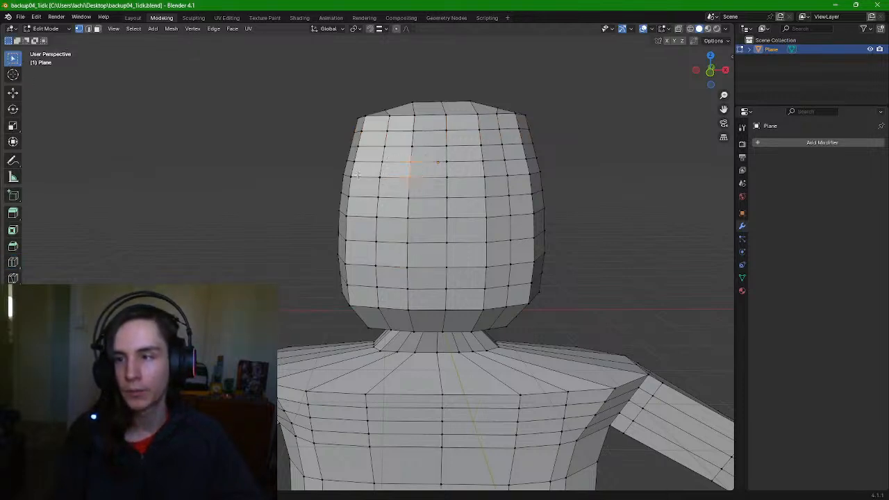
Switch to sculpting and set up the Inflate/Deflate brush with strength 0.514 and the Deflate direction
click(193, 17)
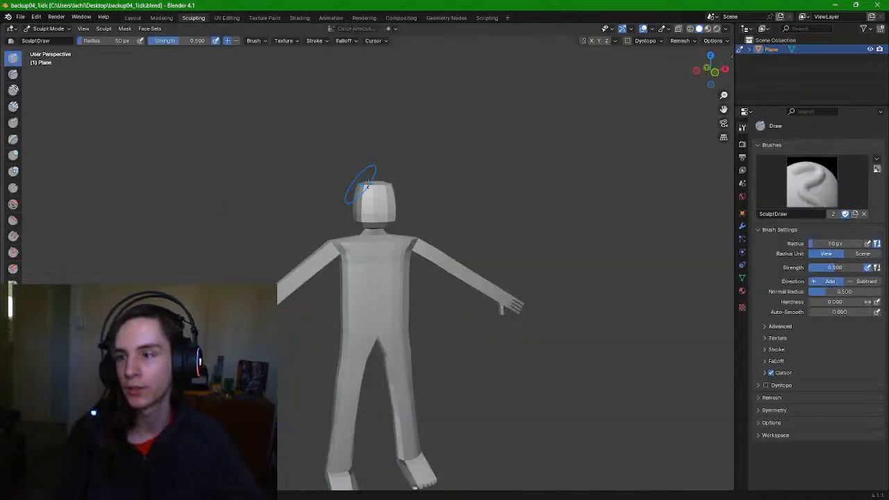
scroll(476, 149, up, 8)
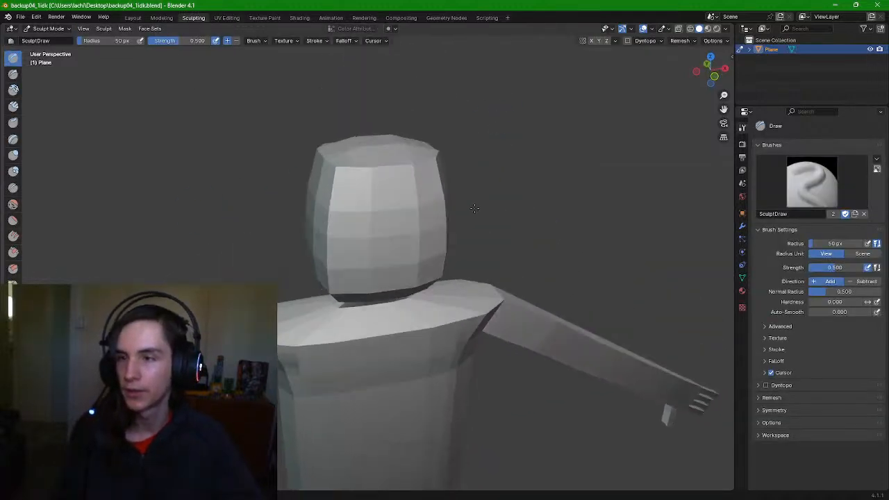
shift+middle_drag(475, 209, 445, 247)
mouse_move(445, 246)
middle_down()
mouse_move(445, 230)
mouse_move(448, 236)
middle_up()
scroll(436, 239, up, 2)
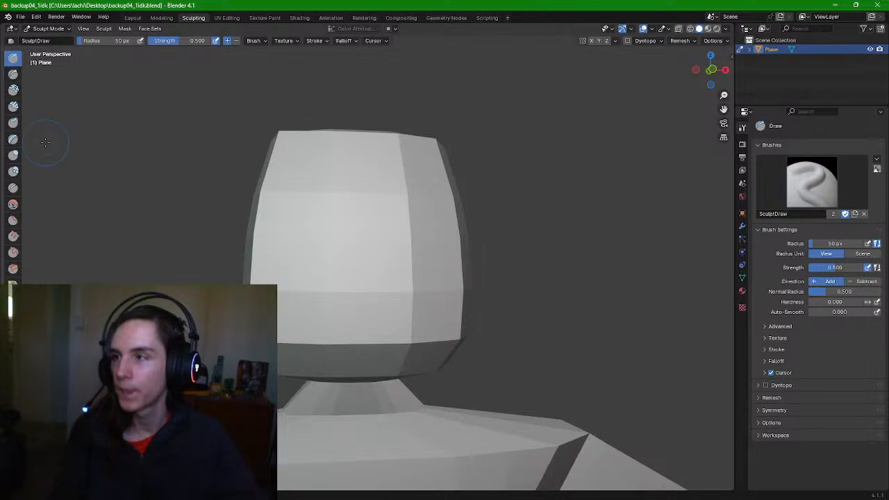
click(14, 155)
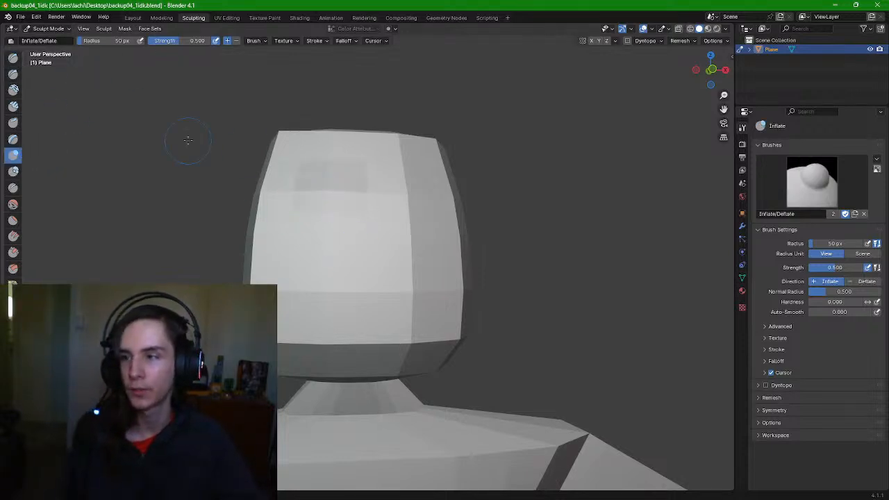
middle_drag(182, 145, 227, 159)
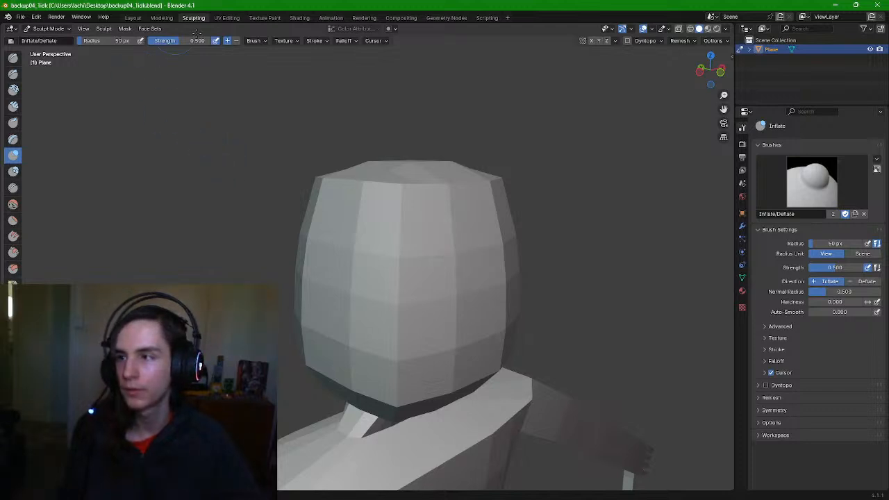
mouse_move(189, 42)
mouse_down()
mouse_move(163, 42)
mouse_move(190, 43)
mouse_up()
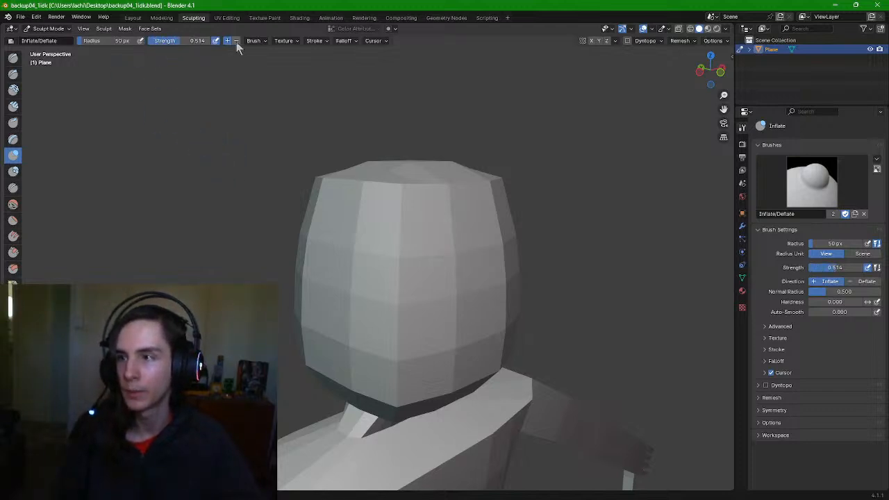
click(236, 40)
Try denting the upper front of the head with the Deflate brush and inspect it from several angles
middle_drag(459, 86, 421, 83)
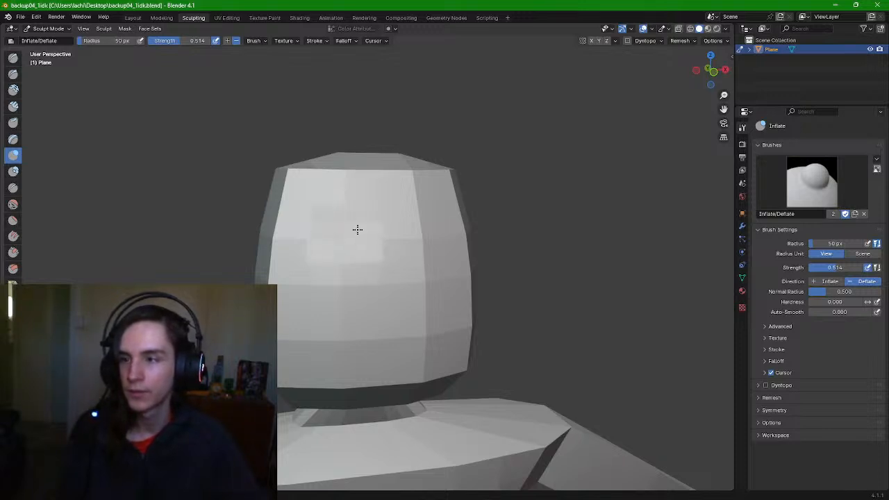
middle_drag(368, 242, 407, 134)
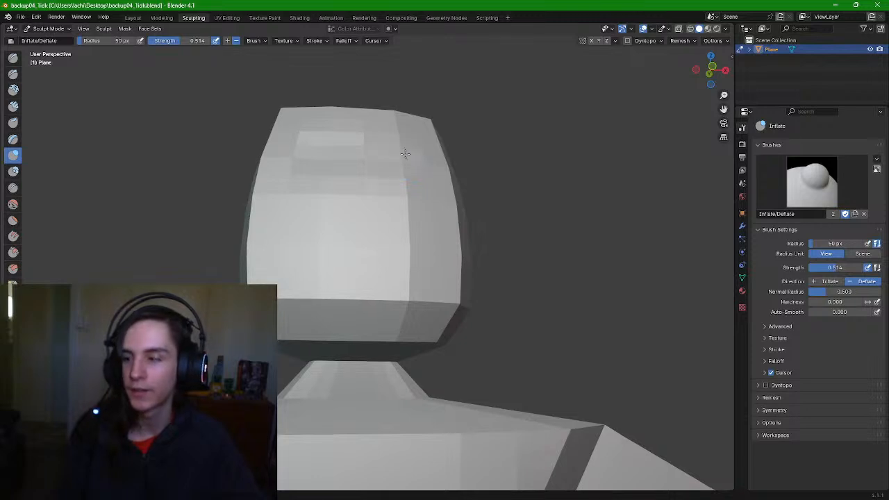
middle_drag(405, 153, 488, 148)
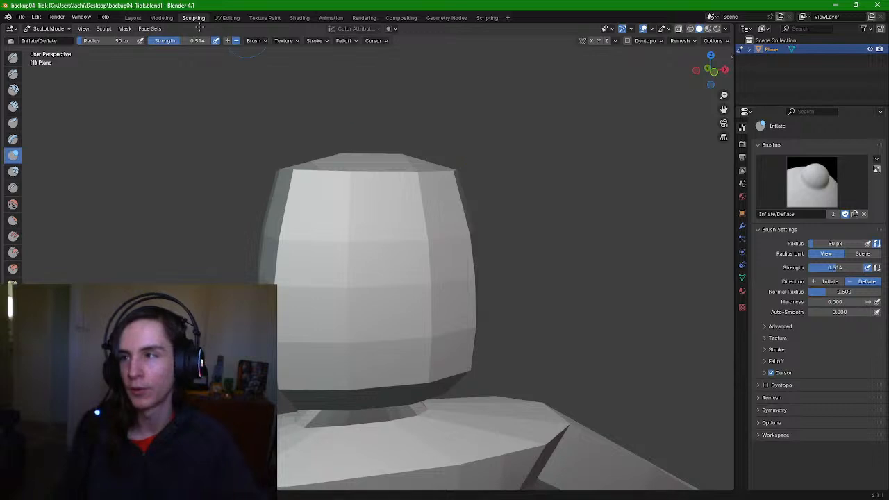
Return to mesh editing and add five vertical loop cuts across the front columns of the head
click(163, 18)
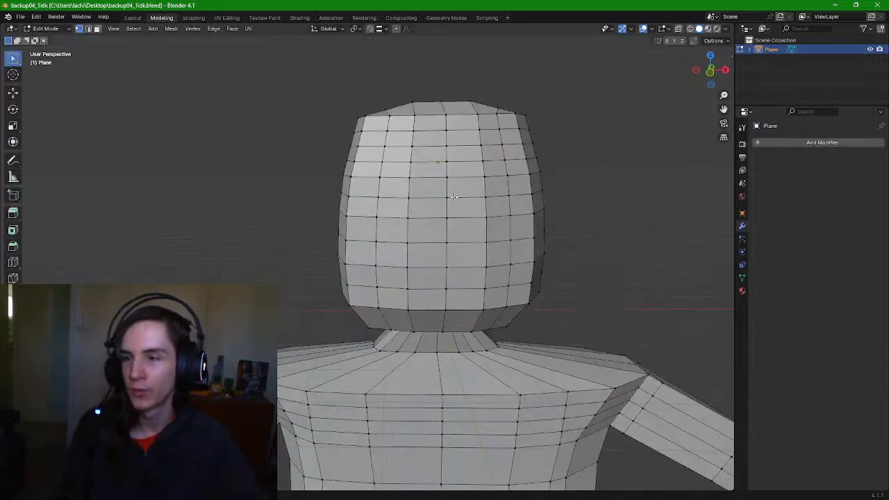
middle_drag(489, 122, 482, 142)
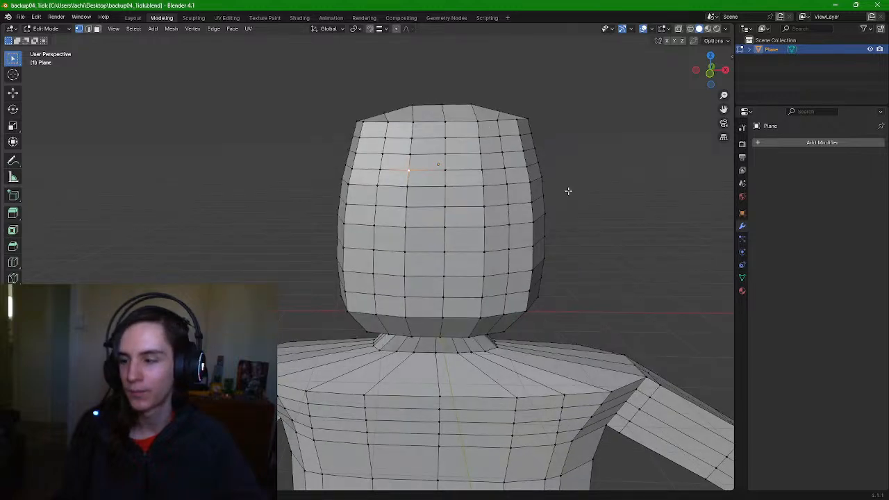
middle_drag(556, 163, 571, 186)
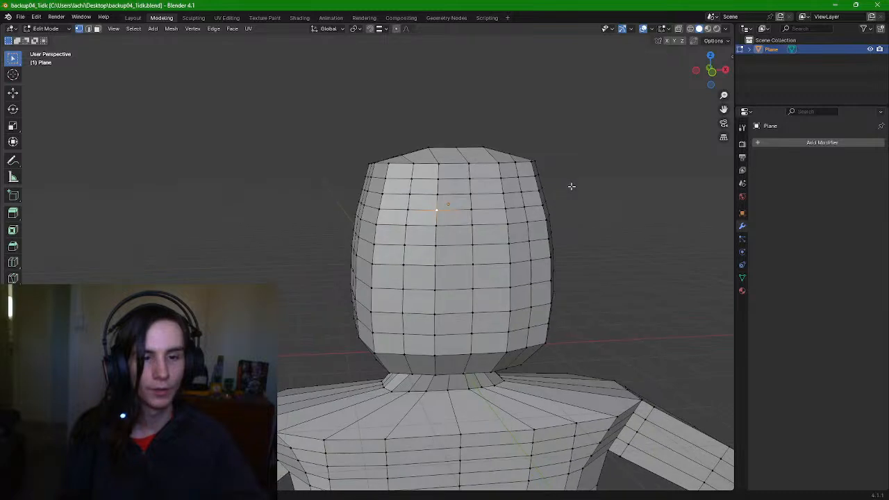
middle_drag(552, 230, 504, 242)
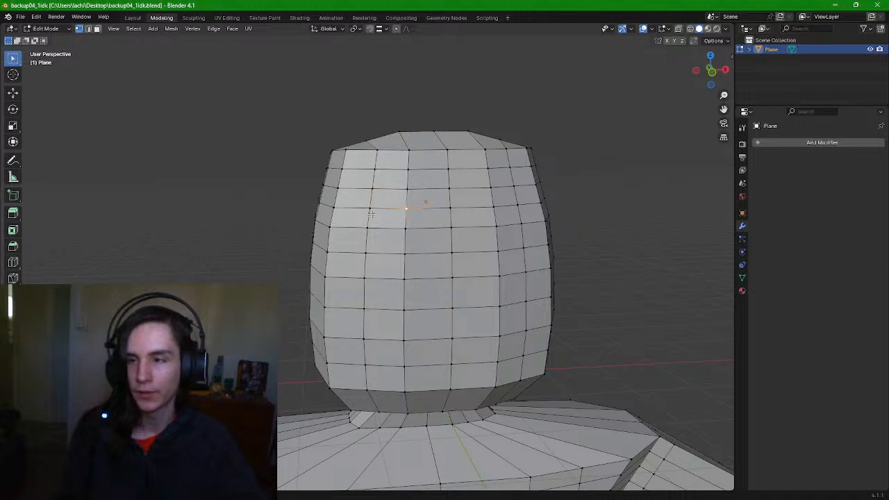
click(14, 277)
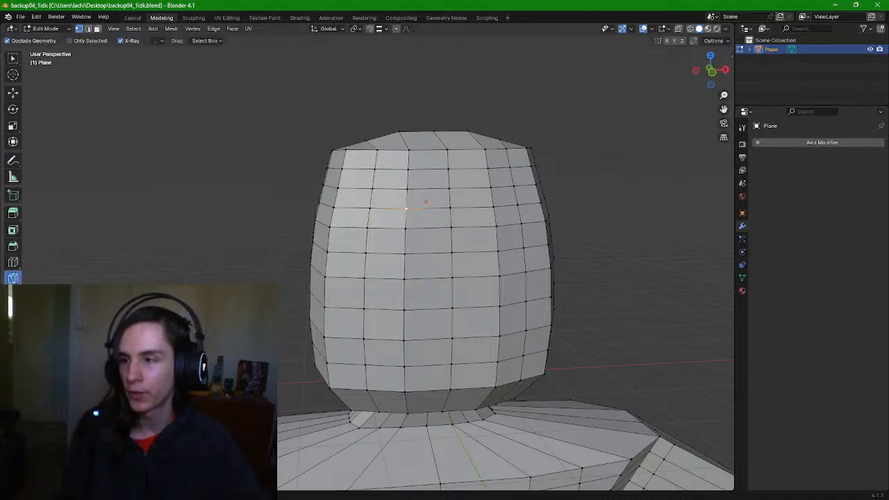
click(12, 262)
click(417, 223)
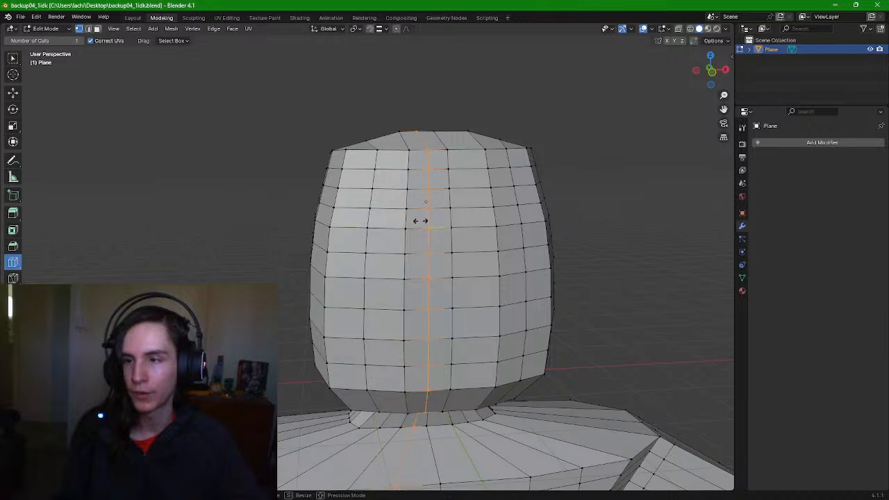
click(382, 253)
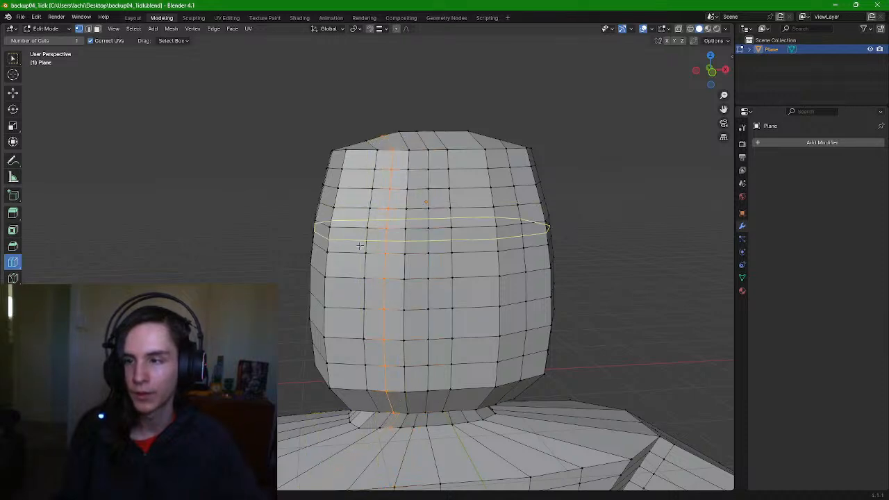
click(354, 246)
click(477, 234)
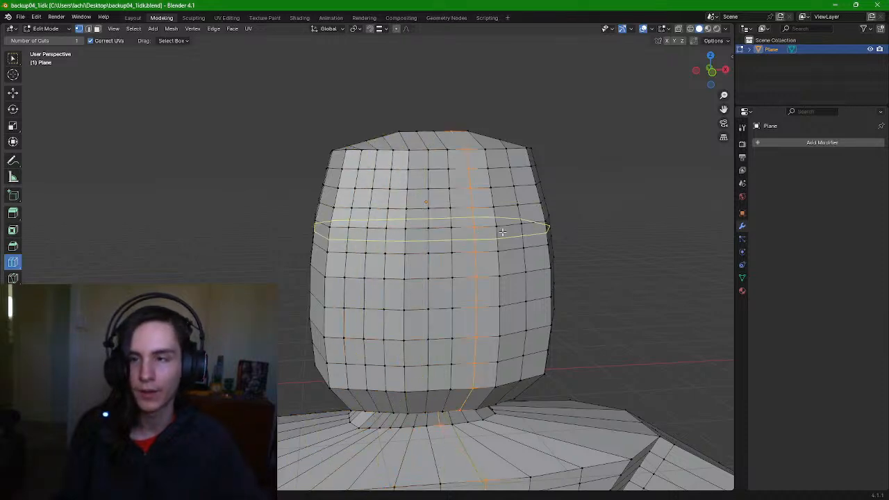
click(510, 230)
Add a vertical loop cut on the side of the head next to the face and clear the edge loop selection
middle_drag(589, 222, 563, 211)
click(461, 224)
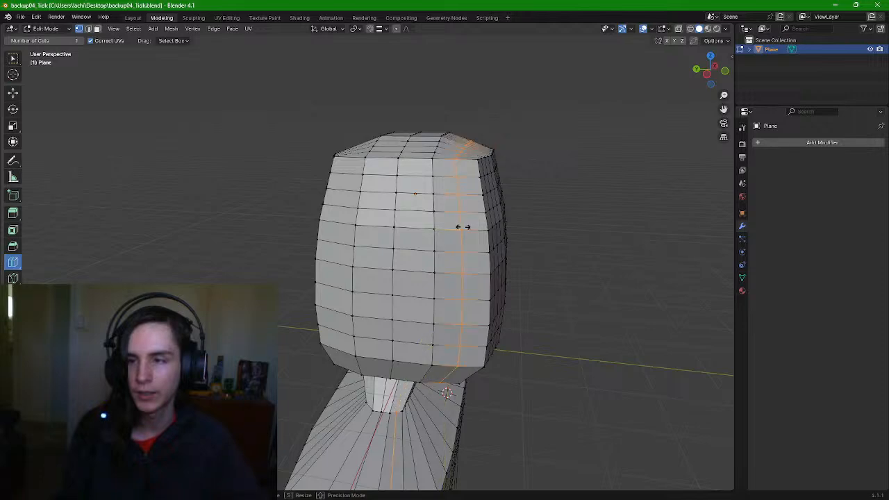
middle_drag(584, 182, 216, 141)
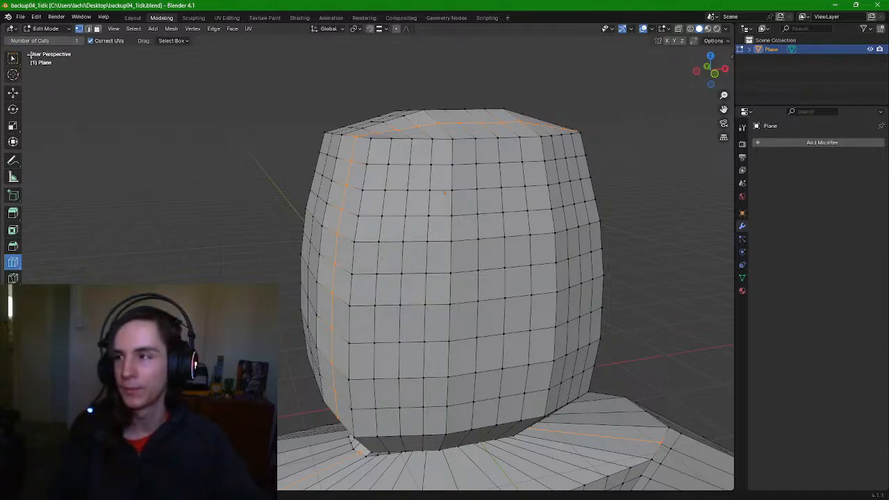
middle_drag(445, 156, 475, 175)
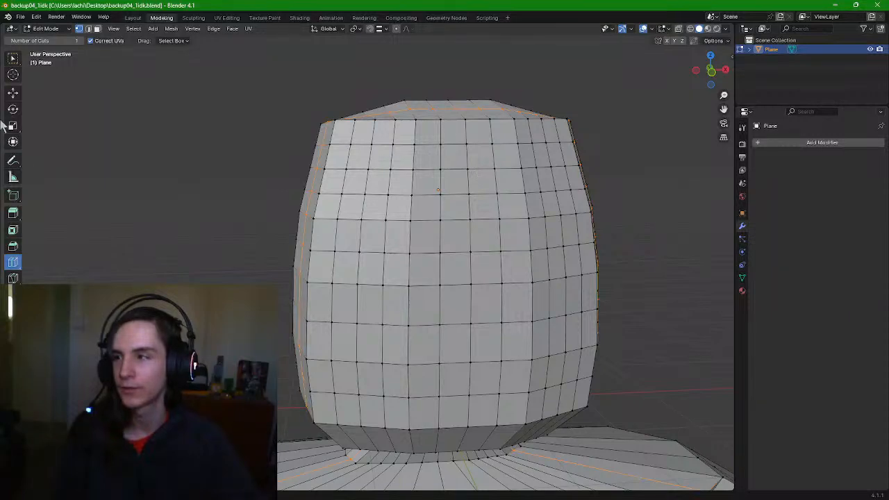
click(13, 57)
click(385, 220)
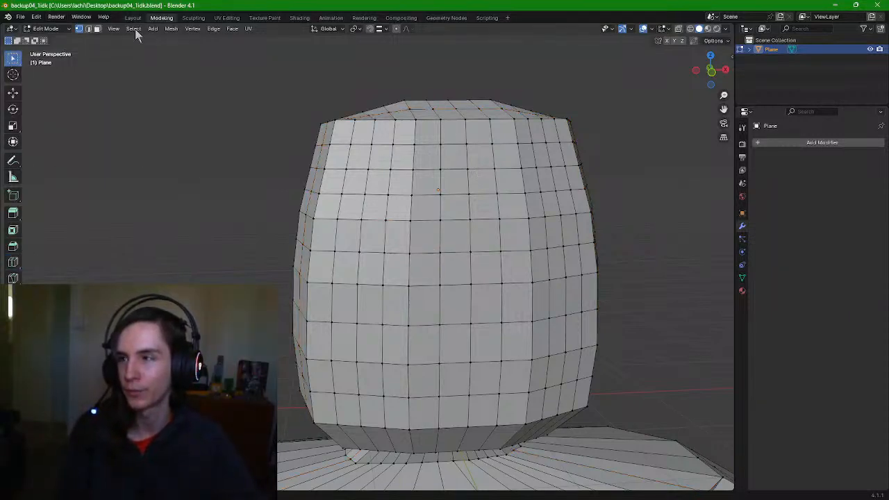
Return to sculpting, raise the Deflate brush strength to 1.000 and press a dent into the upper front of the head
click(194, 18)
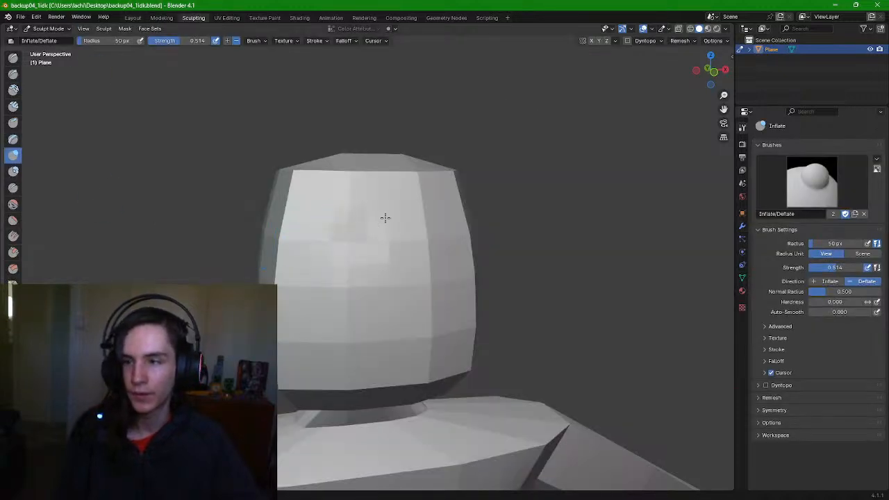
middle_drag(437, 172, 501, 148)
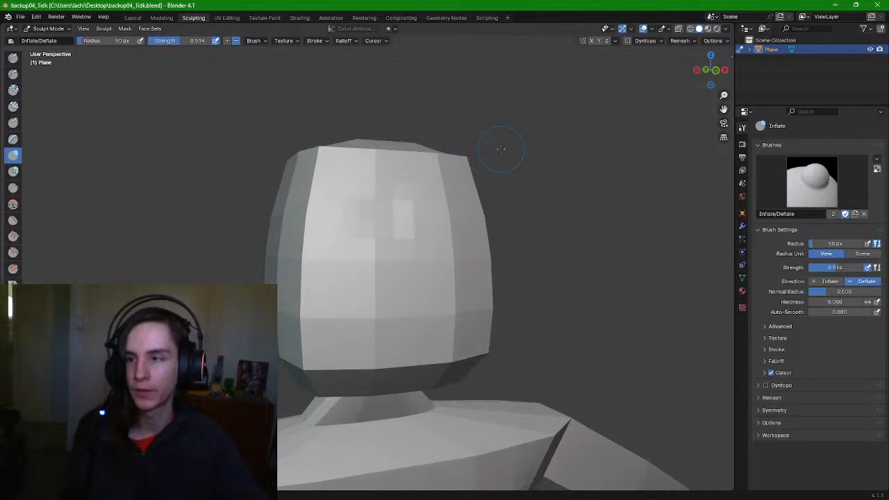
drag(198, 41, 219, 43)
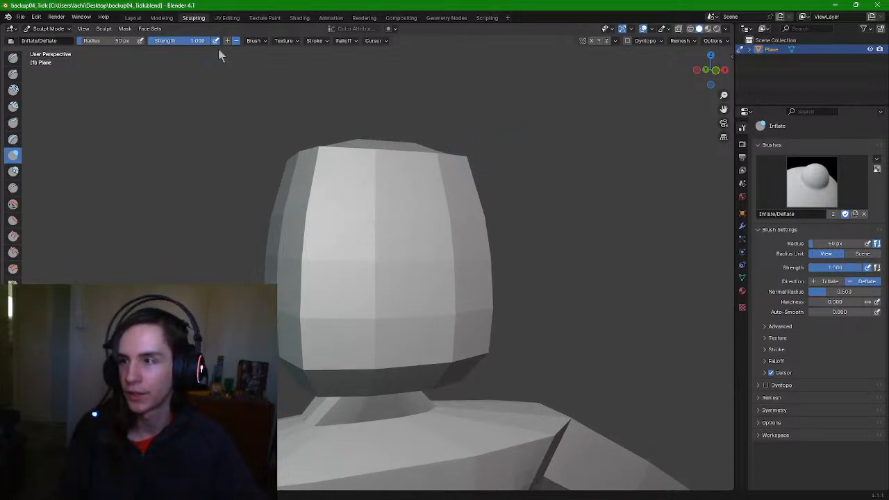
mouse_move(363, 209)
mouse_down()
mouse_move(380, 209)
mouse_move(359, 200)
mouse_move(367, 210)
mouse_move(368, 203)
mouse_up()
middle_drag(418, 190, 472, 189)
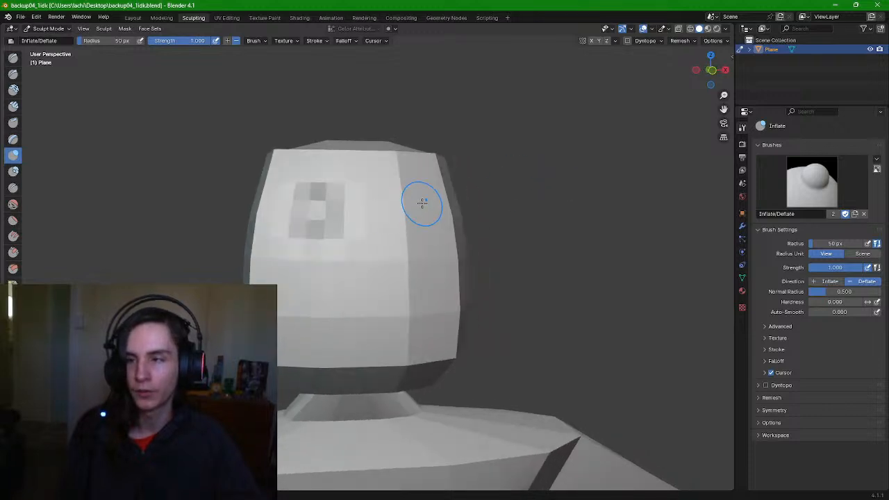
Press a dent over the character's left eye area with the Deflate brush and deepen the dent over the right eye
mouse_move(421, 202)
mouse_down()
mouse_move(396, 206)
mouse_move(405, 193)
mouse_move(410, 214)
mouse_up()
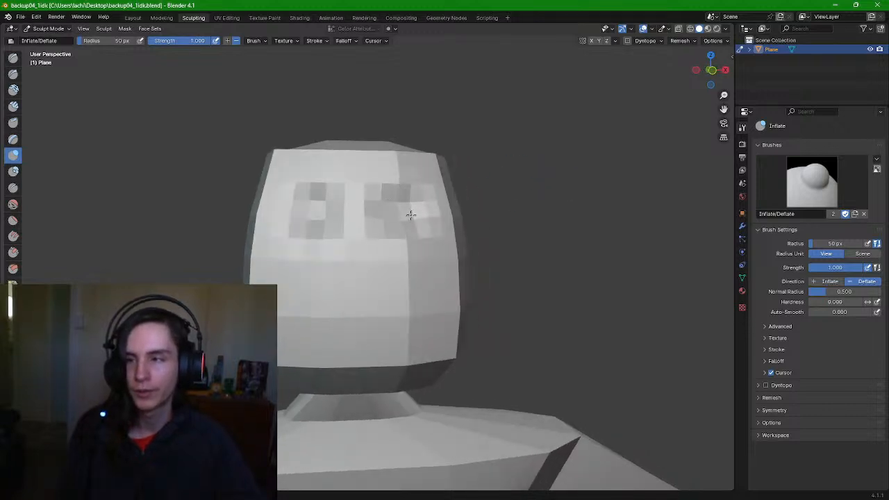
mouse_move(486, 175)
middle_down()
mouse_move(470, 188)
mouse_move(490, 185)
middle_up()
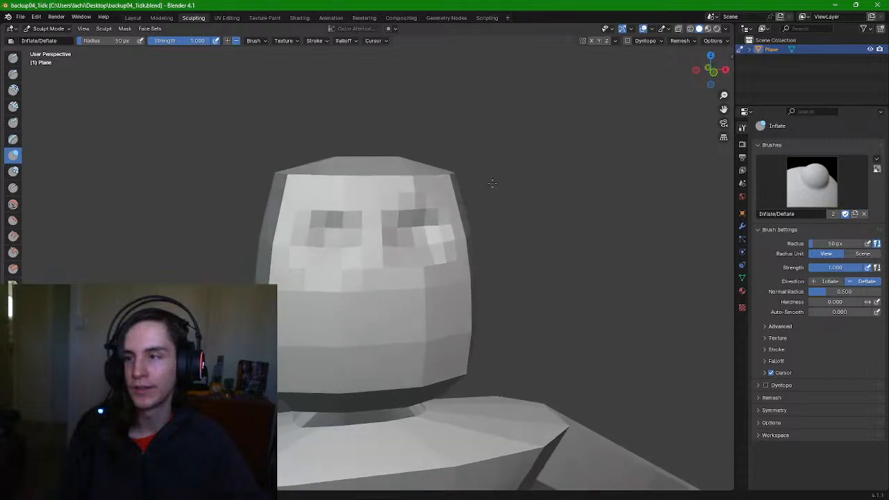
drag(317, 239, 333, 236)
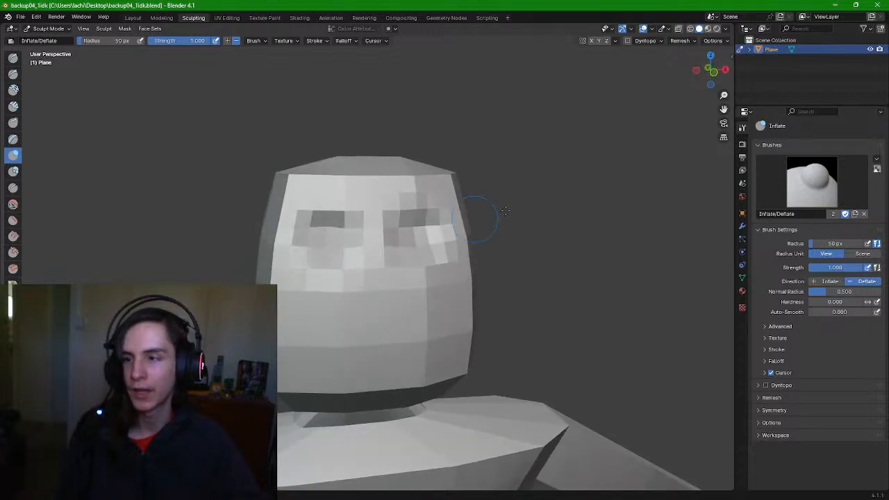
middle_drag(505, 210, 512, 188)
Deepen and widen both eye sockets with further Deflate brush strokes
mouse_move(445, 200)
mouse_down()
mouse_move(393, 207)
mouse_move(393, 177)
mouse_move(396, 230)
mouse_move(418, 229)
mouse_up()
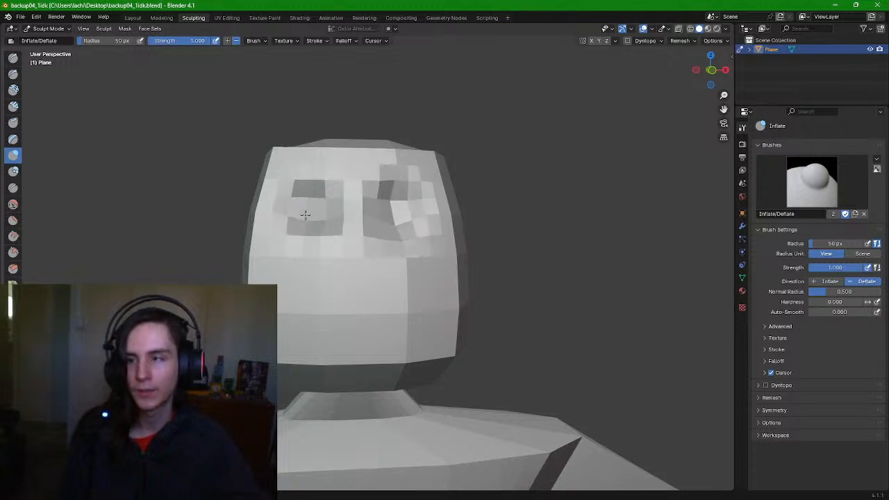
mouse_move(290, 210)
mouse_down()
mouse_move(313, 185)
mouse_move(307, 165)
mouse_up()
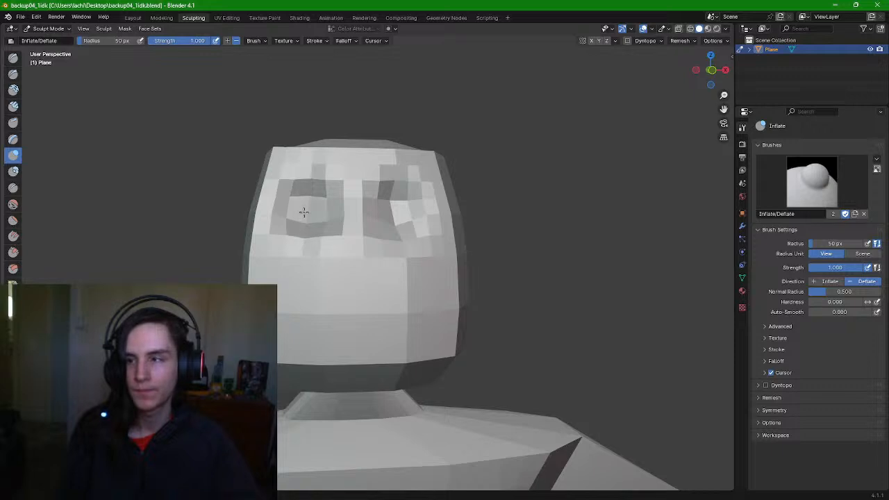
drag(304, 211, 309, 217)
middle_drag(555, 192, 578, 202)
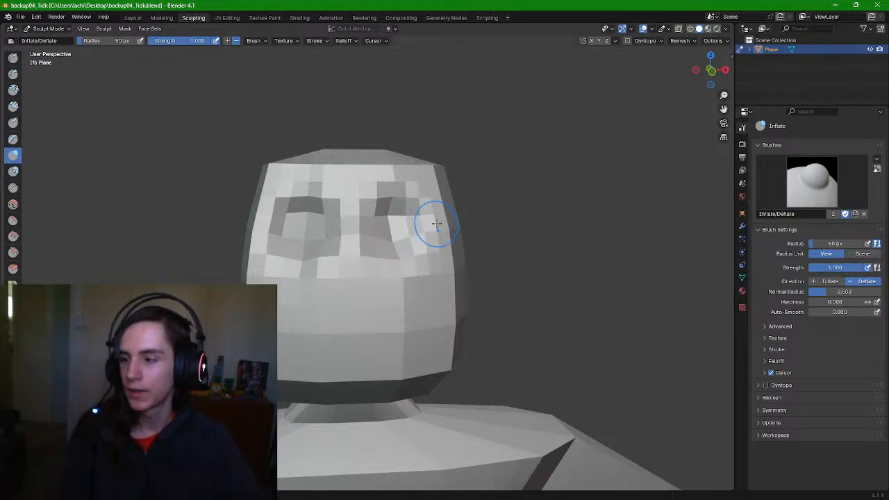
Return to mesh editing with the sculpted face in view
click(169, 18)
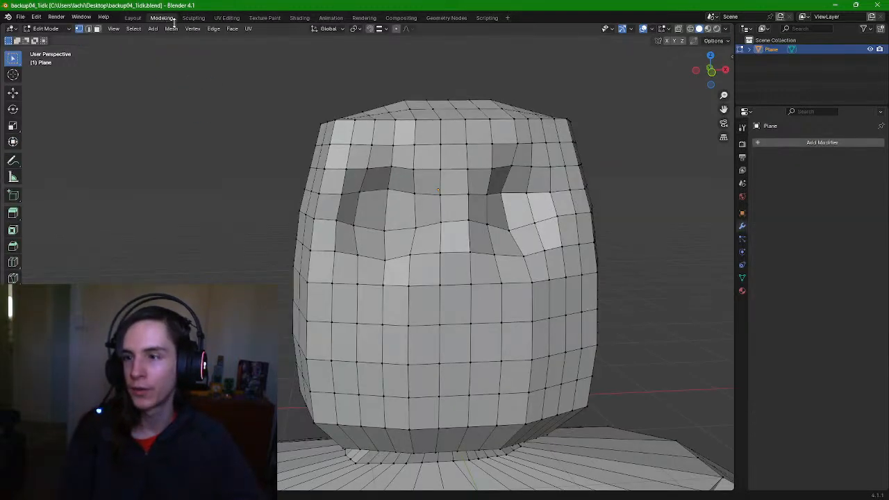
middle_drag(593, 209, 583, 206)
middle_drag(595, 214, 613, 219)
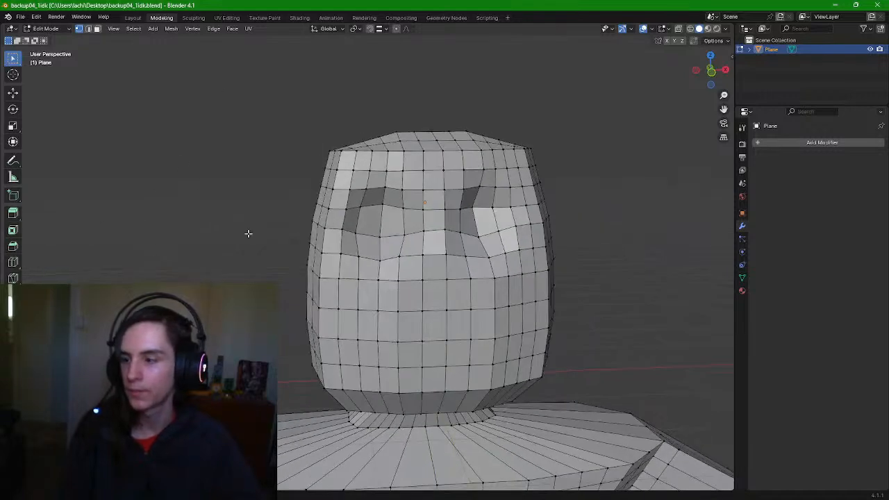
click(12, 277)
click(12, 261)
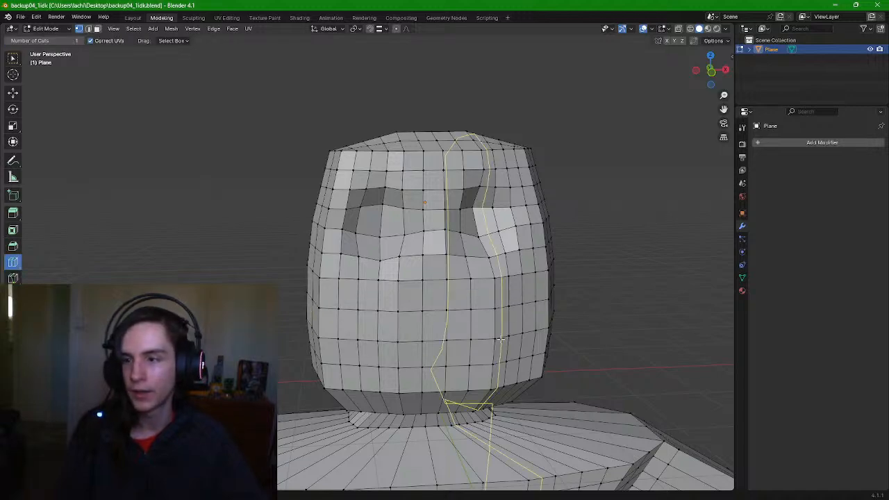
middle_drag(609, 266, 632, 272)
scroll(620, 264, down, 3)
scroll(623, 263, up, 3)
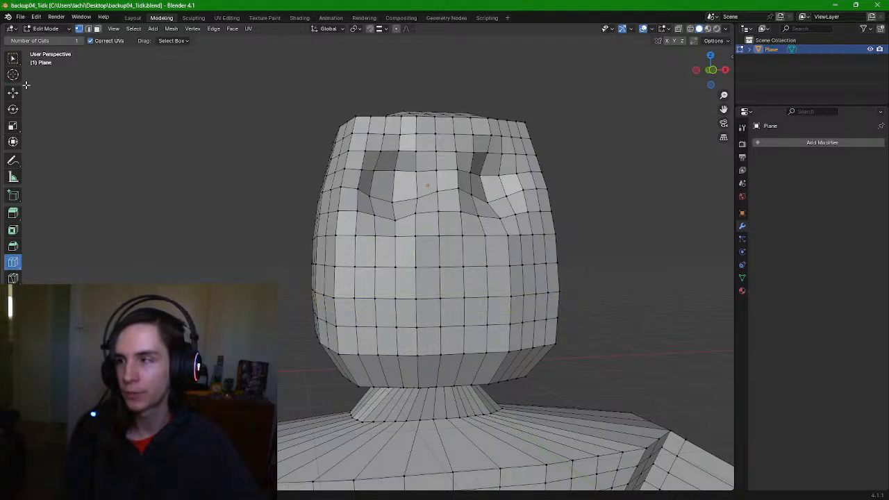
Try raising the two middle vertices of the row just above the chin along Z to start a mouth line
click(13, 61)
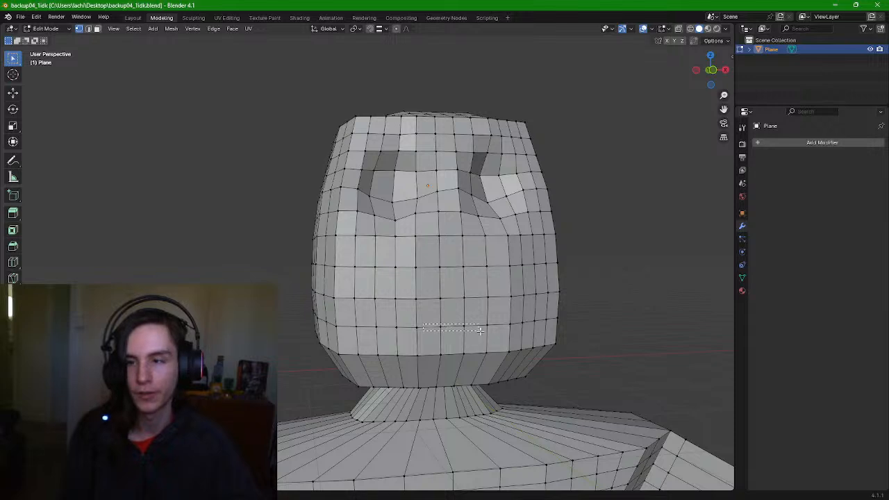
drag(480, 330, 482, 332)
middle_drag(563, 300, 556, 300)
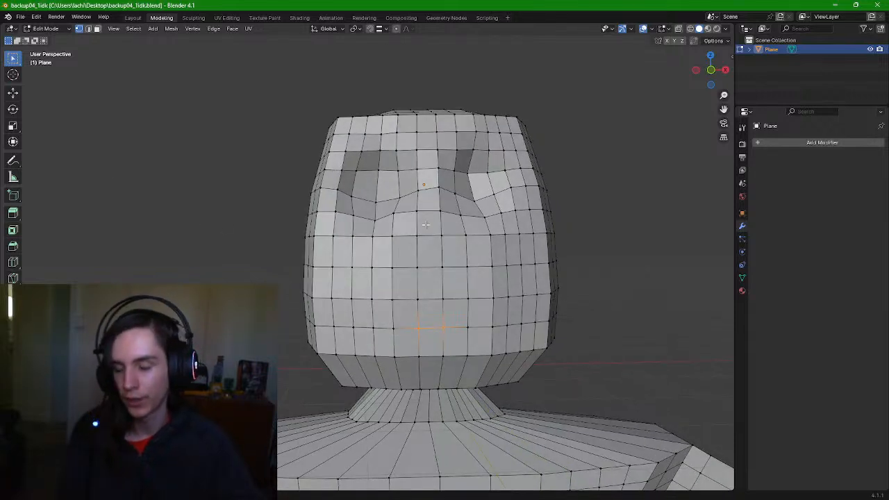
key(g)
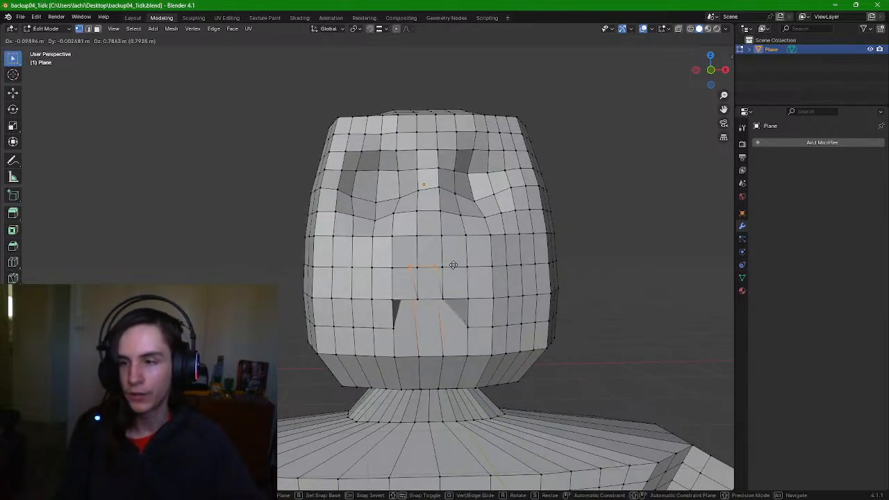
key(x)
key(z)
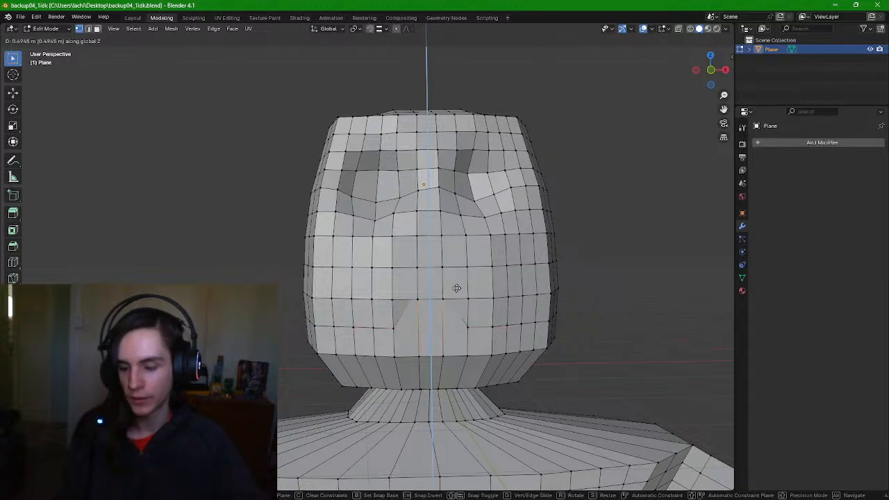
key(y)
key(z)
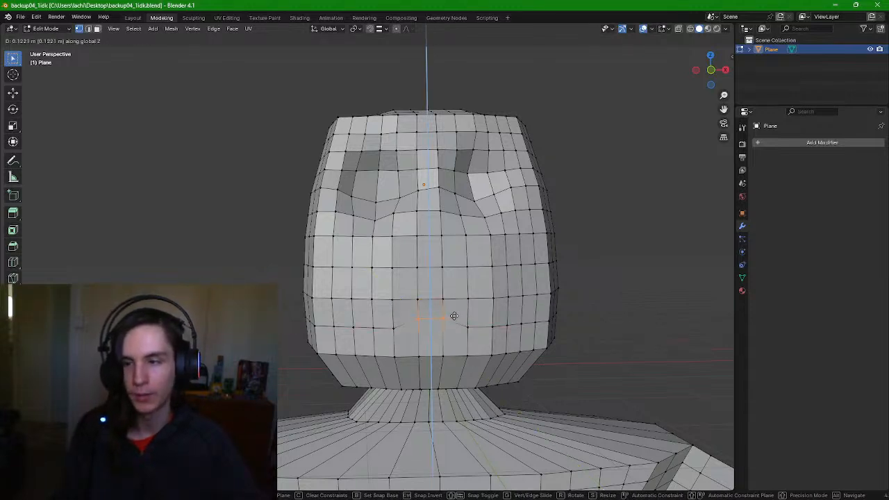
click(452, 309)
Try raising the vertices on both sides of the mouth's middle with the Move tool and check the curve from the side
middle_drag(532, 285, 512, 298)
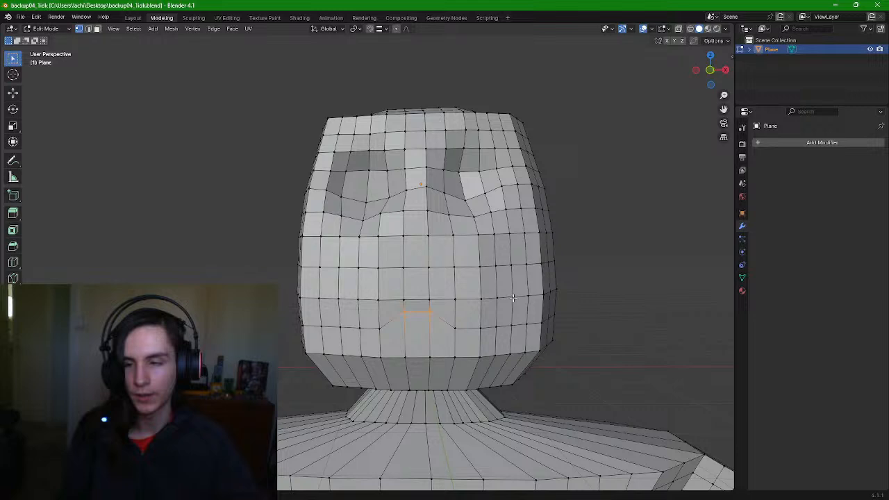
click(451, 329)
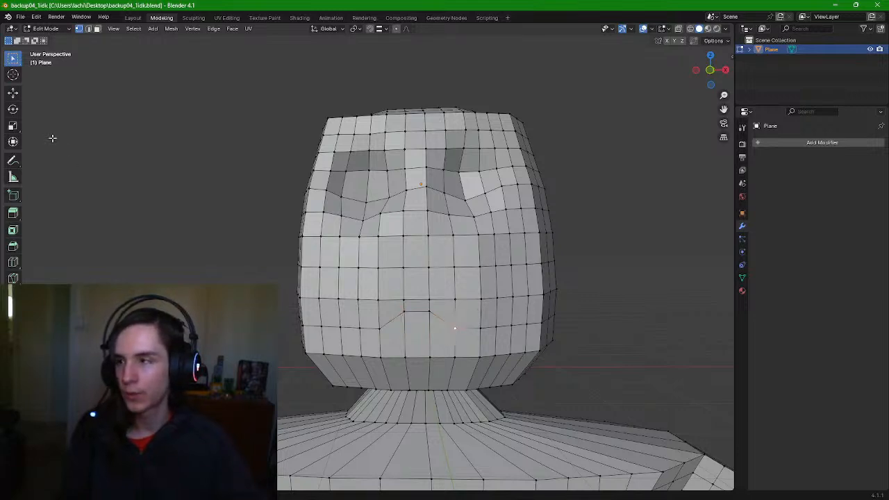
click(13, 92)
mouse_move(455, 294)
mouse_down()
mouse_move(455, 245)
mouse_move(454, 283)
mouse_up()
click(380, 330)
drag(380, 298, 380, 289)
click(511, 324)
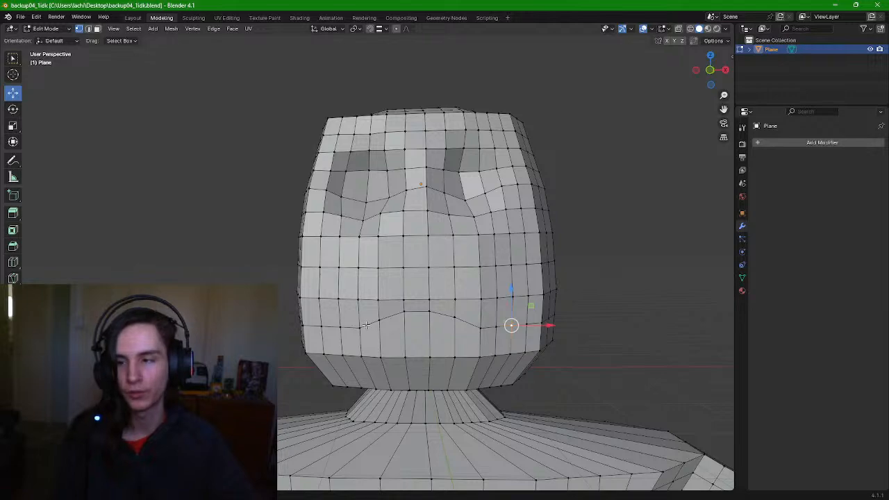
middle_drag(366, 324, 383, 310)
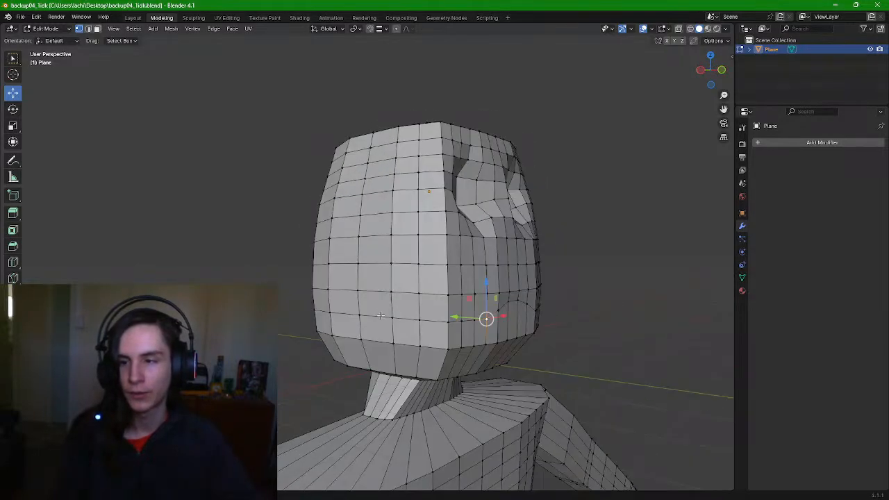
middle_drag(572, 306, 533, 293)
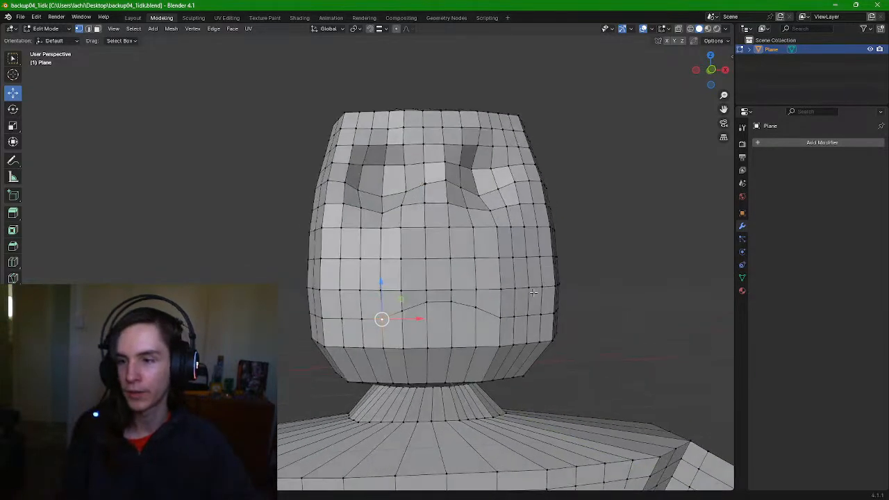
Undo the vertex moves that shaped the mouth line
click(528, 313)
click(396, 293)
click(475, 293)
click(434, 293)
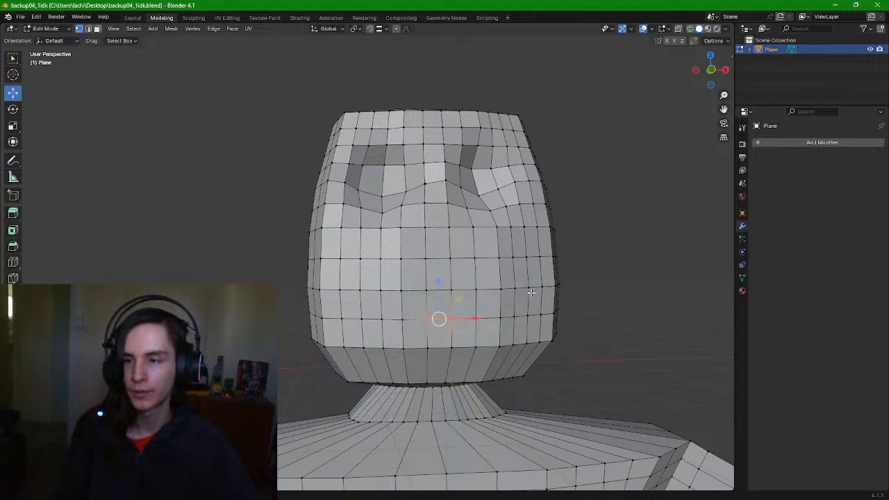
Select the vertices of the second row above the chin, from the middle of the face around the character's right side
click(424, 289)
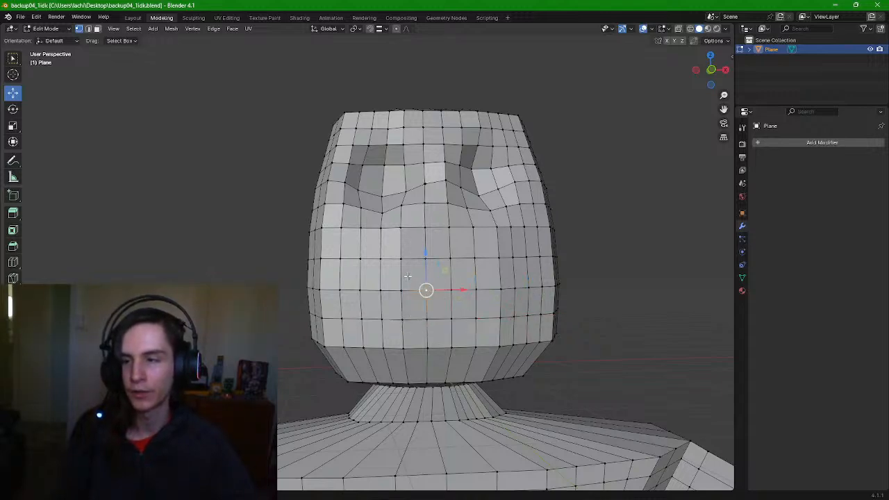
middle_drag(397, 278, 439, 279)
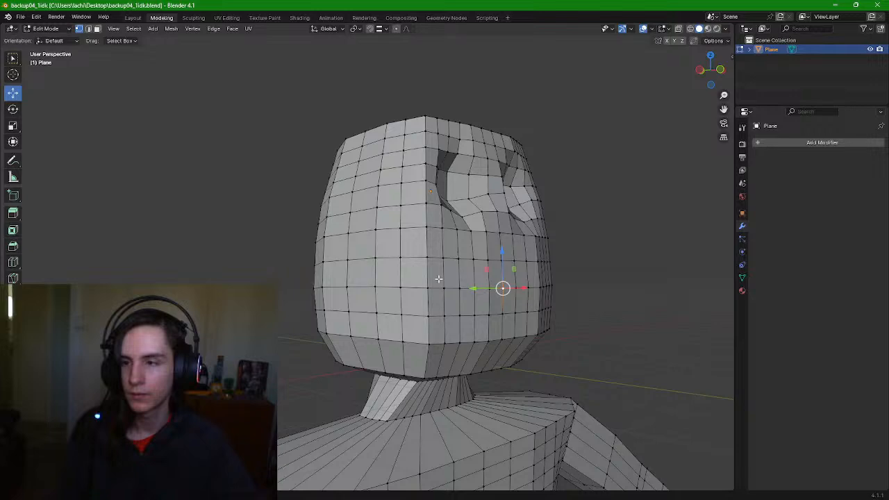
click(374, 287)
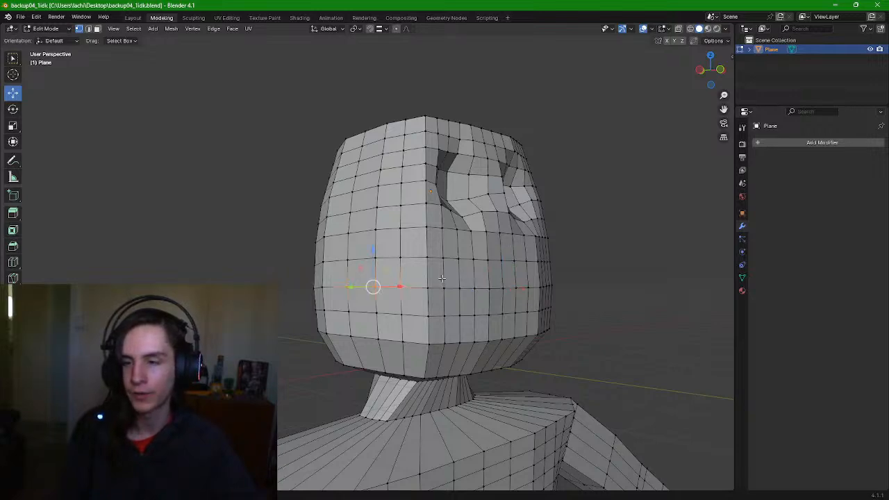
scroll(411, 278, up, 1)
click(412, 278)
middle_drag(531, 284, 493, 284)
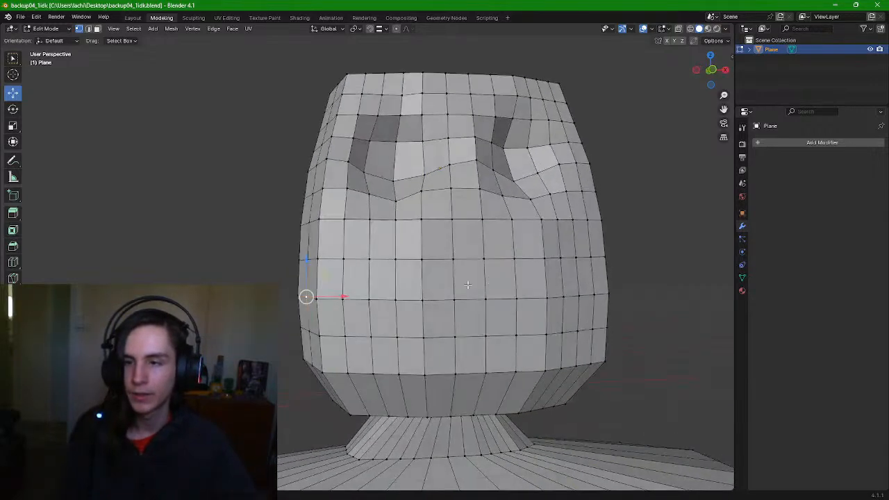
drag(464, 287, 367, 310)
middle_drag(367, 311, 480, 303)
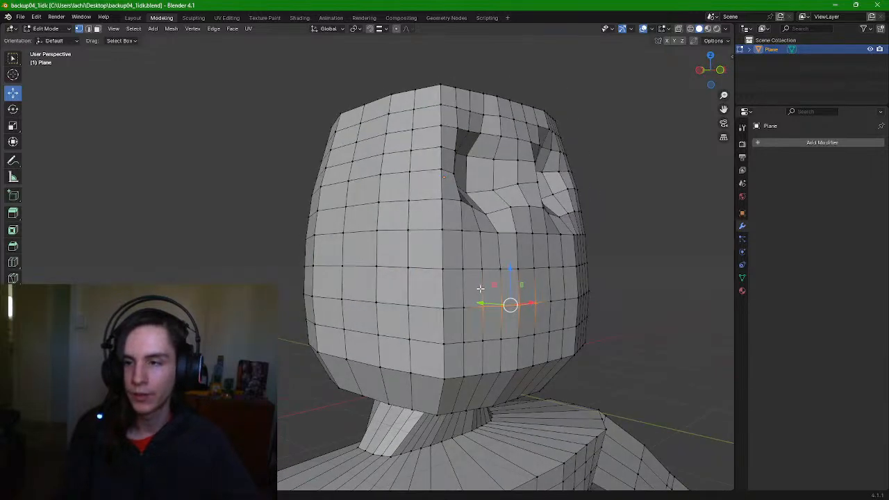
shift+drag(480, 288, 339, 298)
Rotate the selected vertex row so it rises toward the middle of the face
drag(447, 279, 446, 276)
key(ctrl+z)
key(r)
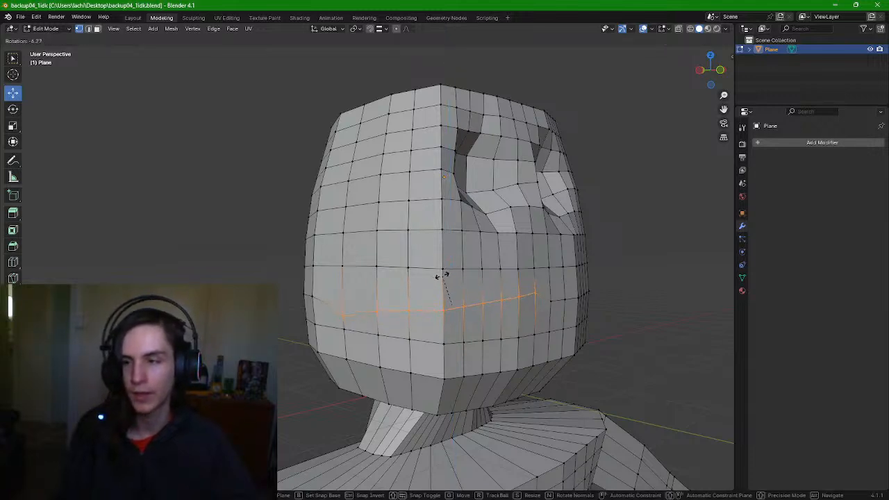
key(Escape)
middle_drag(442, 276, 516, 280)
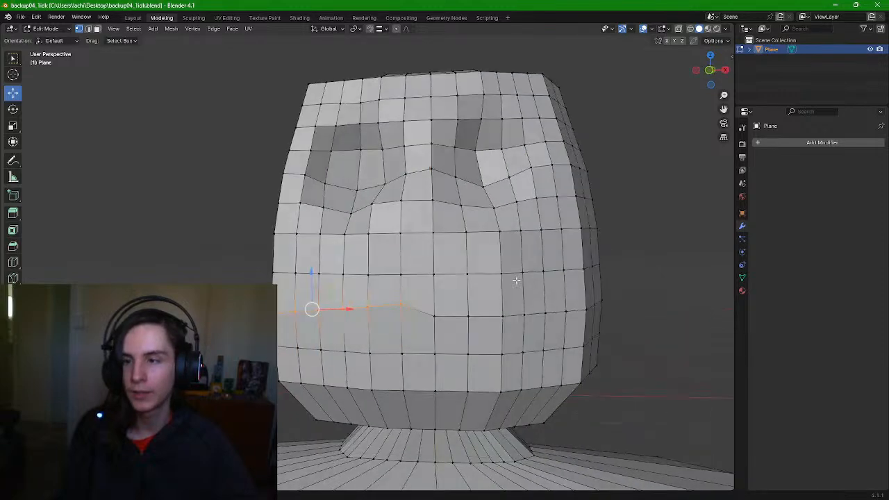
Select the matching vertex row on the character's left side, rotate it to rise toward the face's middle, and inspect the head
click(420, 308)
middle_drag(421, 308, 542, 309)
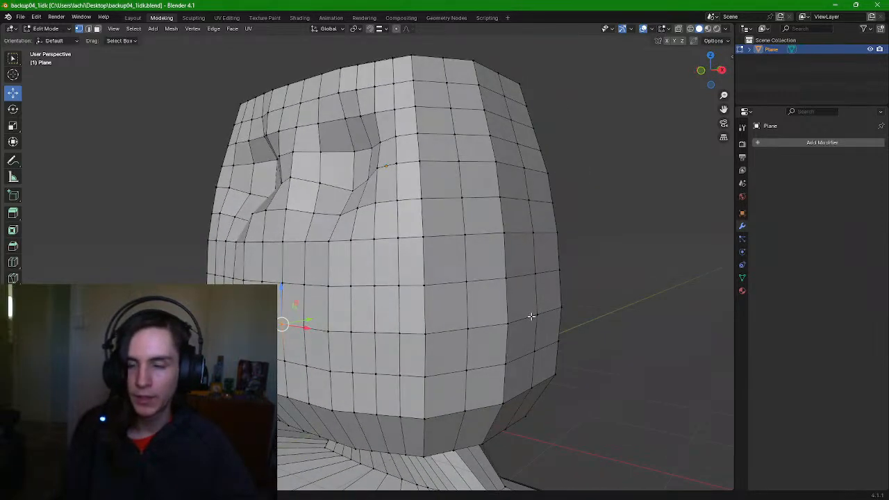
alt+click(317, 339)
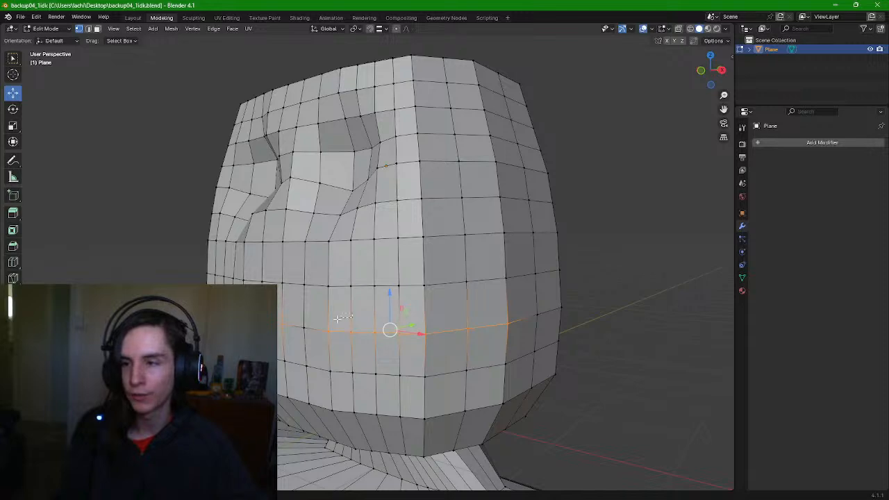
middle_drag(337, 318, 295, 312)
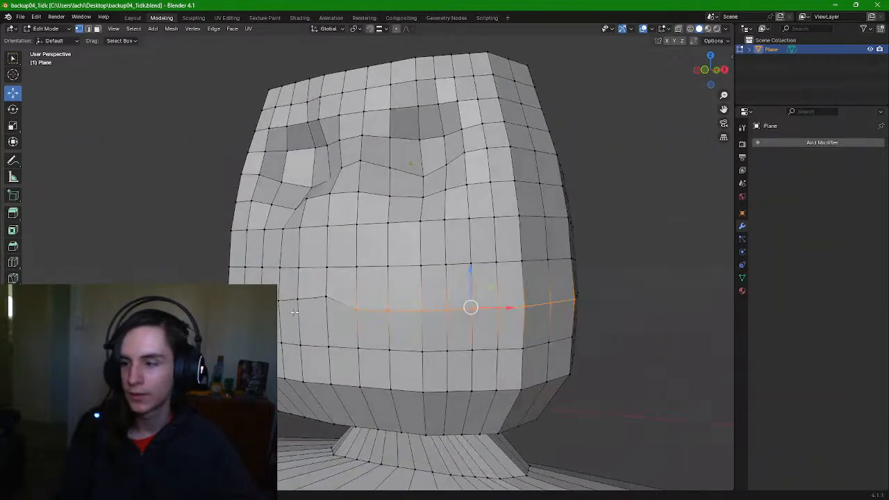
key(r)
key(x)
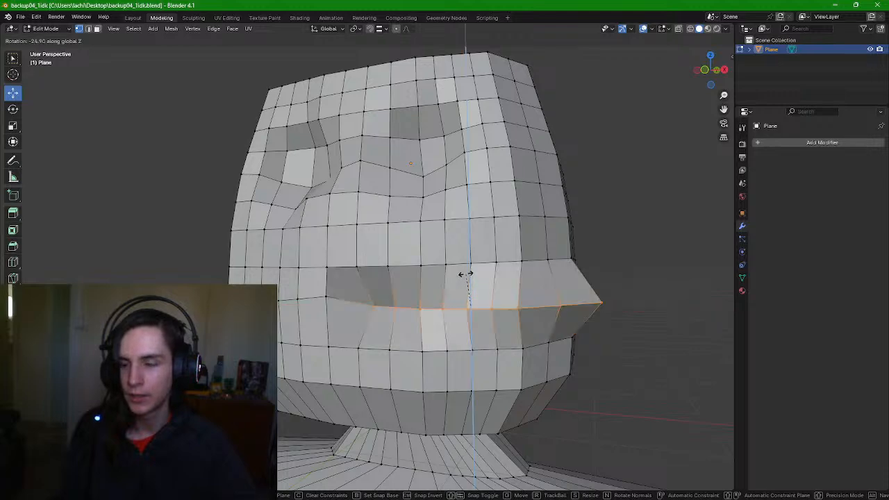
click(468, 274)
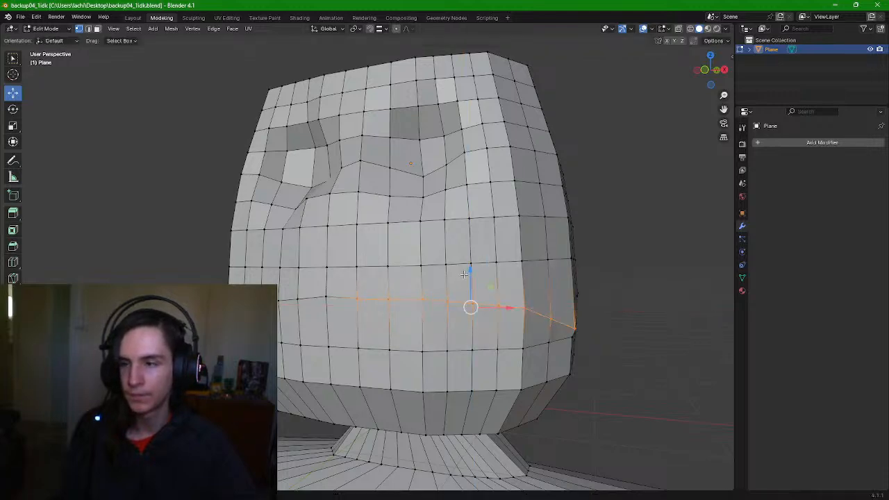
middle_drag(520, 249, 562, 258)
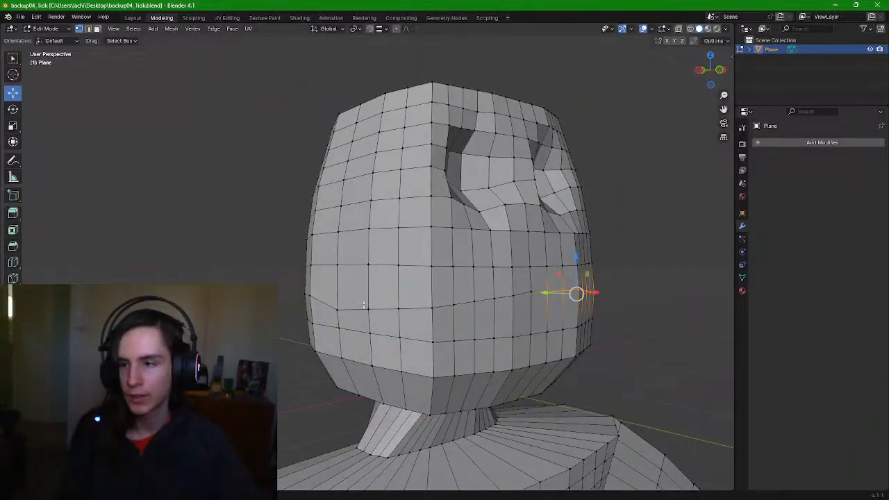
middle_drag(364, 305, 440, 221)
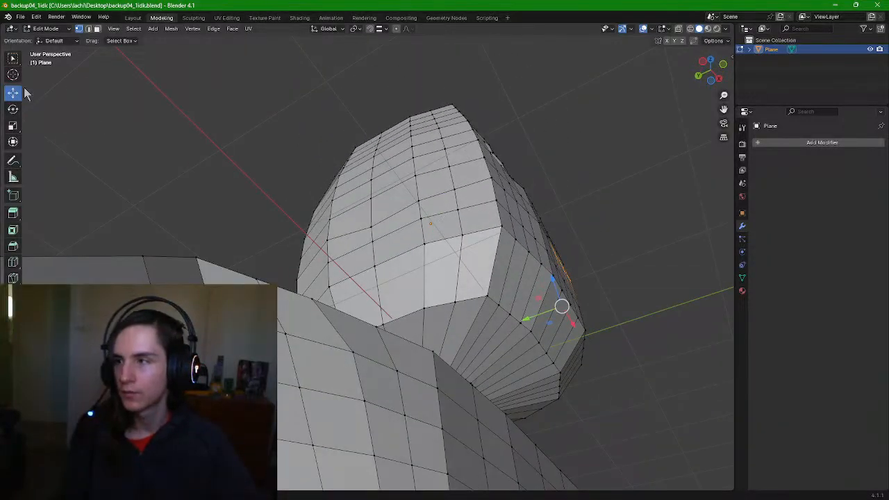
Select the vertices of the second row above the chin, from the face's centre around its right side
middle_drag(227, 108, 234, 154)
click(405, 291)
middle_drag(452, 258, 517, 337)
drag(443, 333, 323, 348)
middle_drag(323, 348, 432, 322)
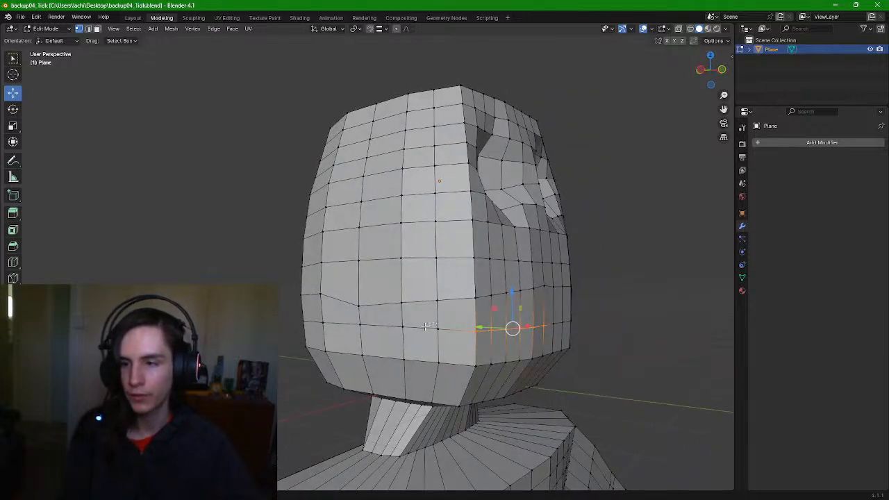
Rotate the selected vertex row about the global Y axis so it rises toward the middle of the face
middle_drag(494, 306, 448, 302)
key(r)
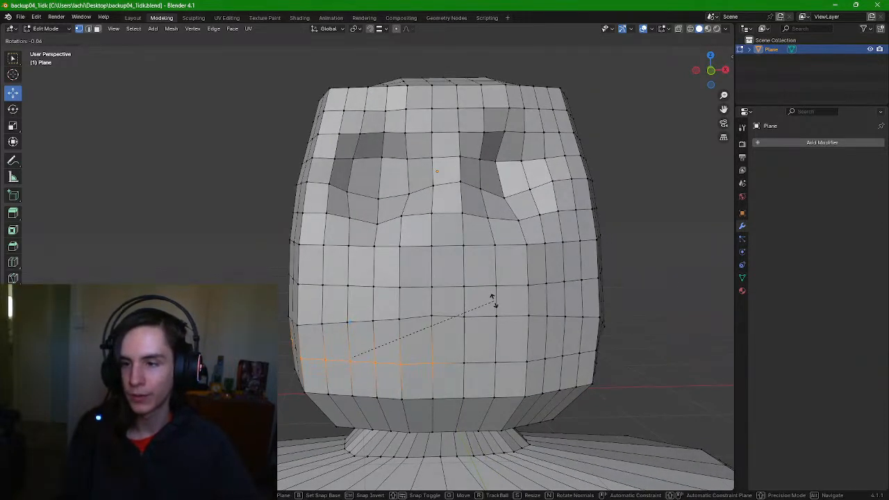
key(x)
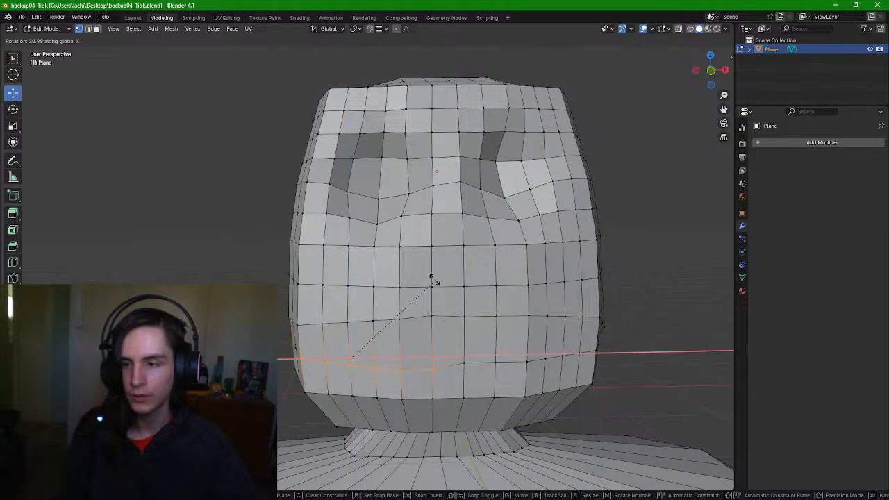
key(y)
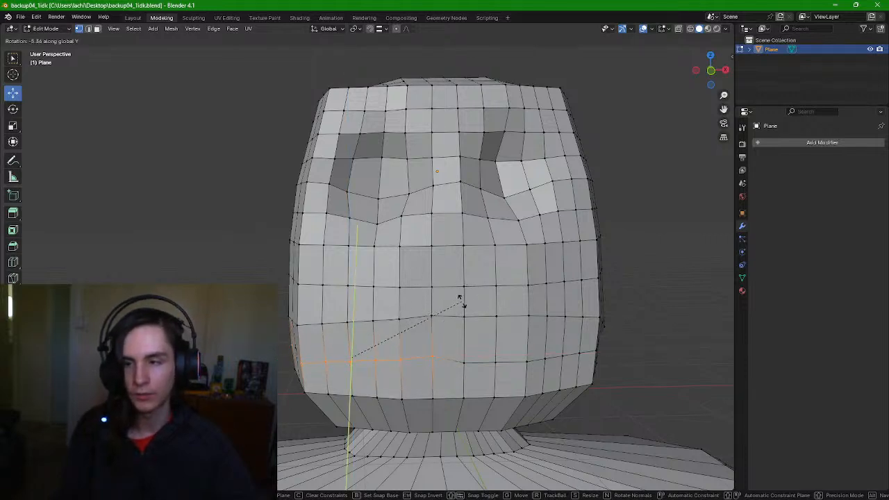
click(458, 299)
Select the same row from the face's centre to its left cheek and rotate it about global Y, rising toward the middle
middle_drag(542, 316, 525, 315)
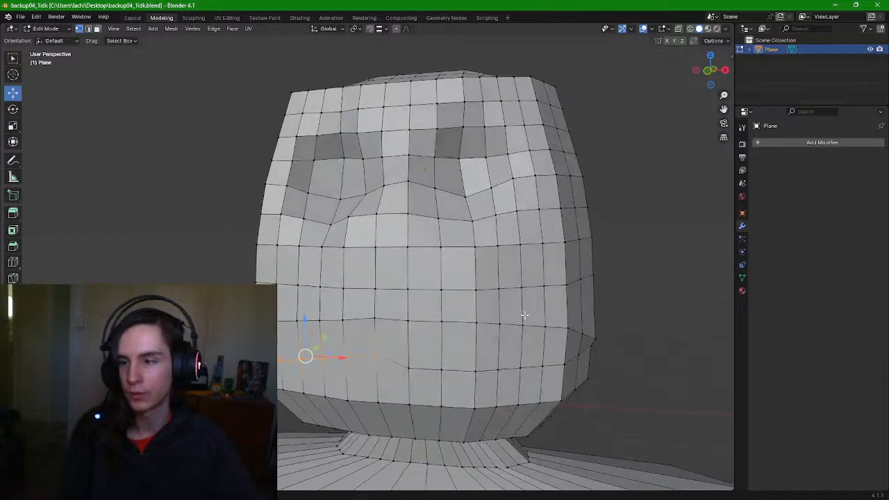
drag(393, 356, 577, 374)
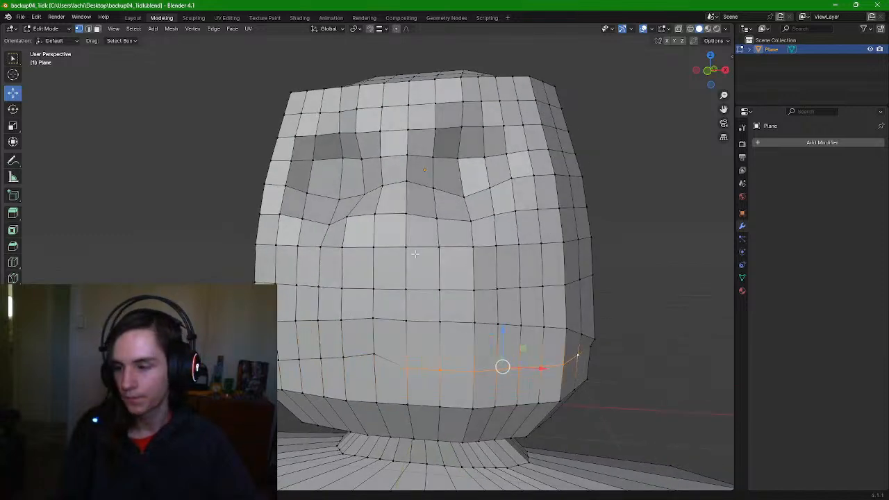
key(r)
key(x)
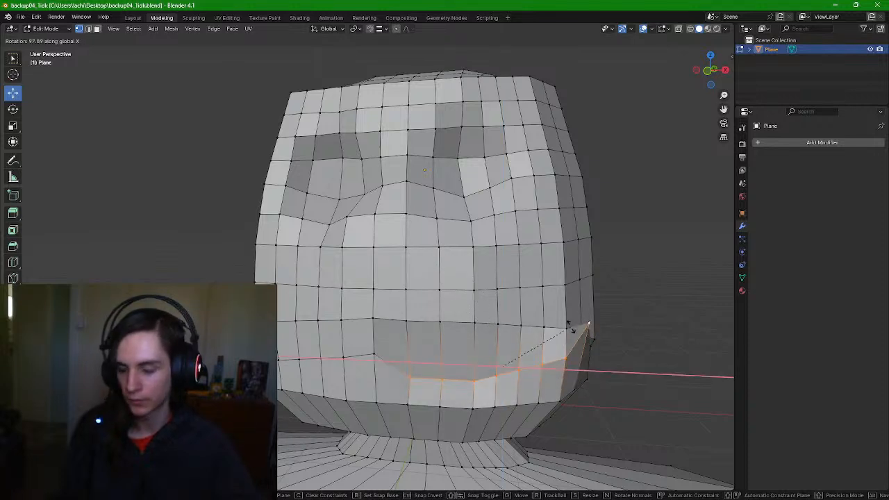
key(y)
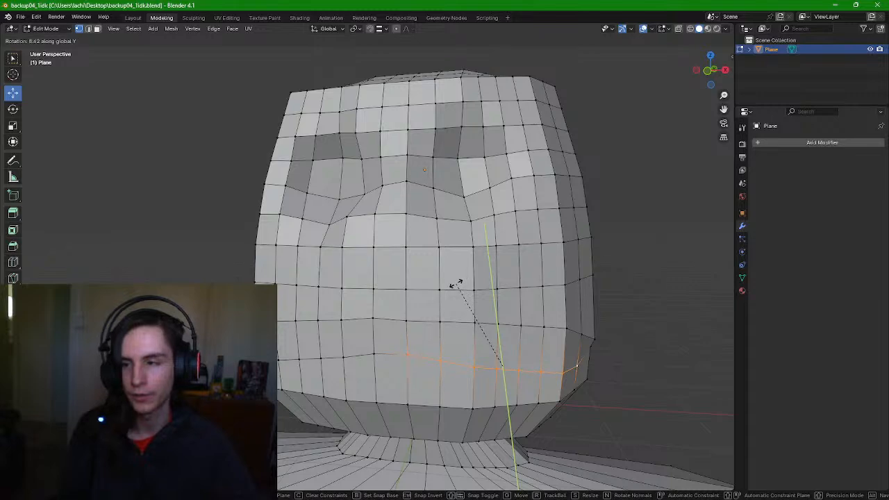
click(462, 284)
Lower the row's vertex at the corner of the head's left side along Z to continue the tilted line
middle_drag(582, 279, 531, 273)
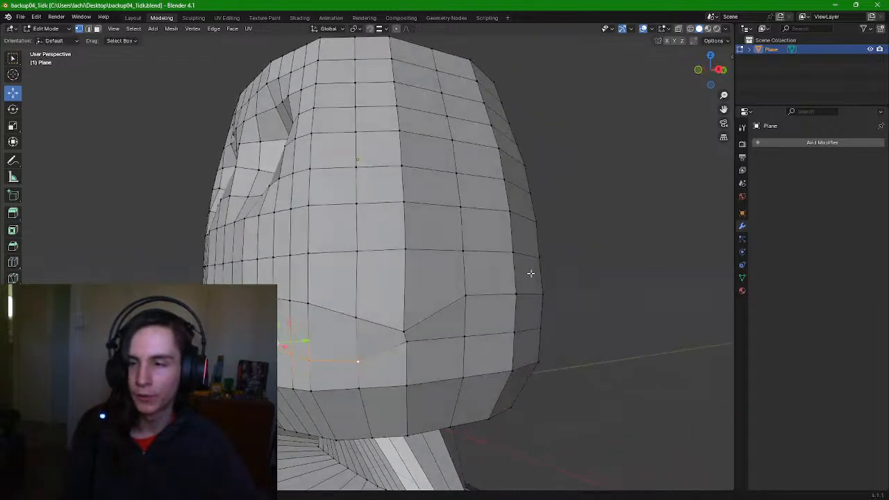
click(407, 342)
key(g)
key(z)
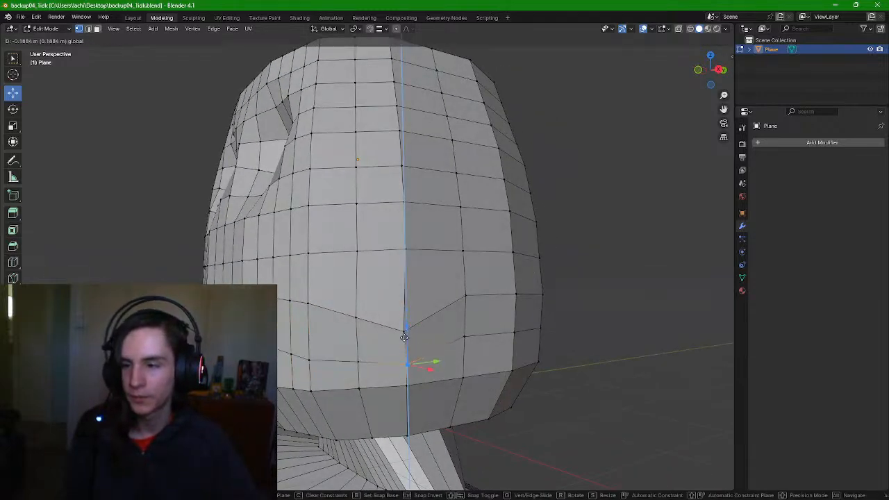
click(402, 343)
Lower the middle vertices of the lower mouth row one at a time to flatten its central peak
middle_drag(402, 344, 466, 292)
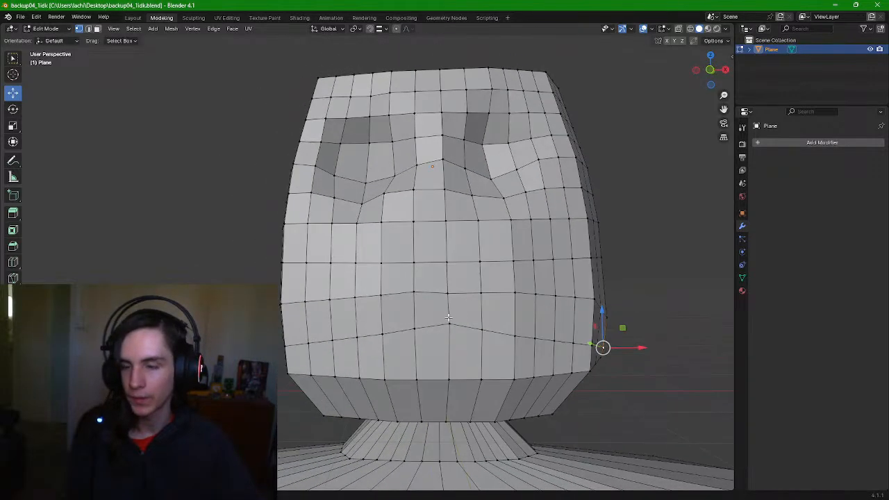
click(449, 320)
drag(448, 289, 412, 311)
click(415, 330)
click(481, 331)
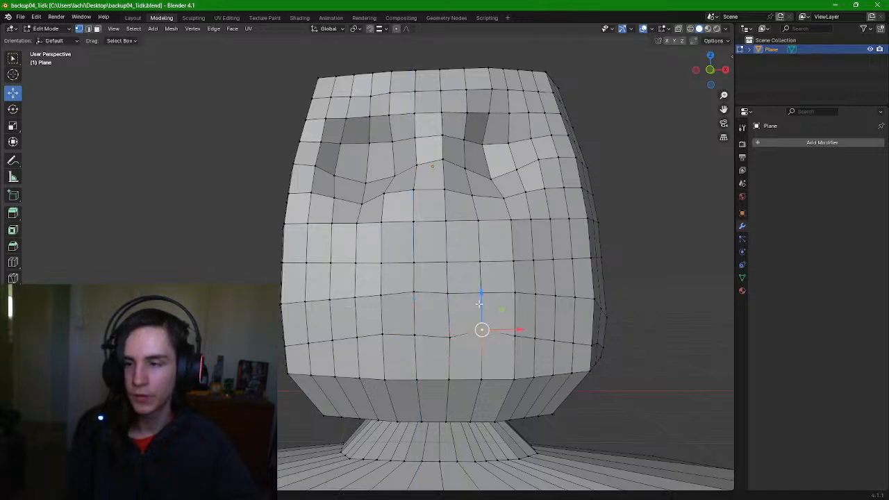
drag(480, 304, 446, 299)
click(449, 336)
click(382, 338)
drag(381, 306, 381, 312)
middle_drag(450, 300, 485, 321)
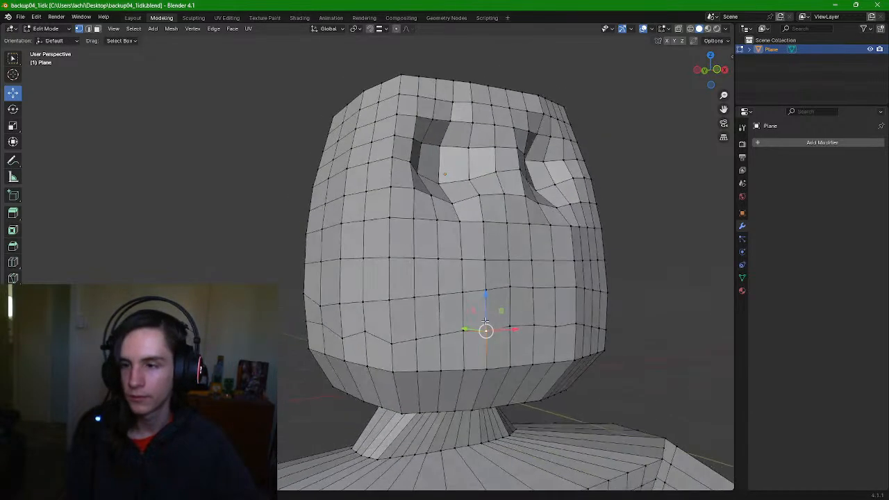
Lower the lower mouth row's vertices around the face's right front corner and cheek to smooth the line
mouse_move(432, 338)
middle_down()
mouse_move(444, 331)
mouse_move(429, 321)
middle_up()
click(436, 322)
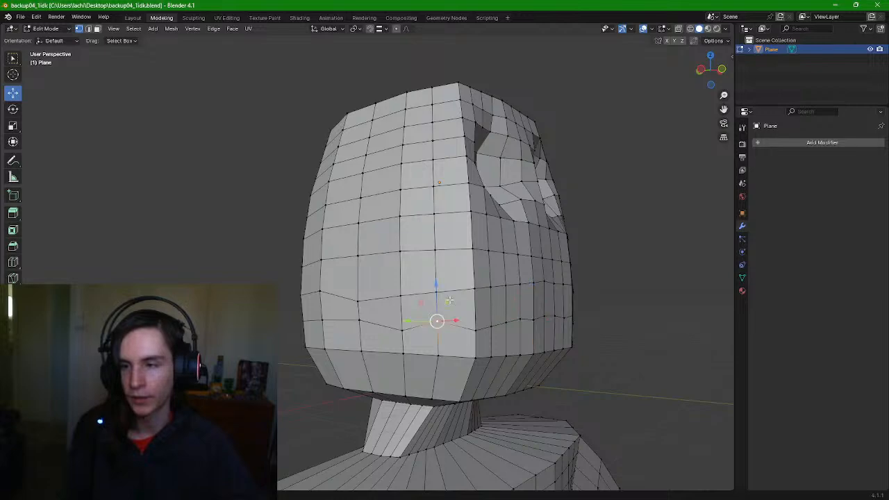
drag(435, 305, 433, 295)
middle_drag(433, 298, 416, 342)
click(390, 341)
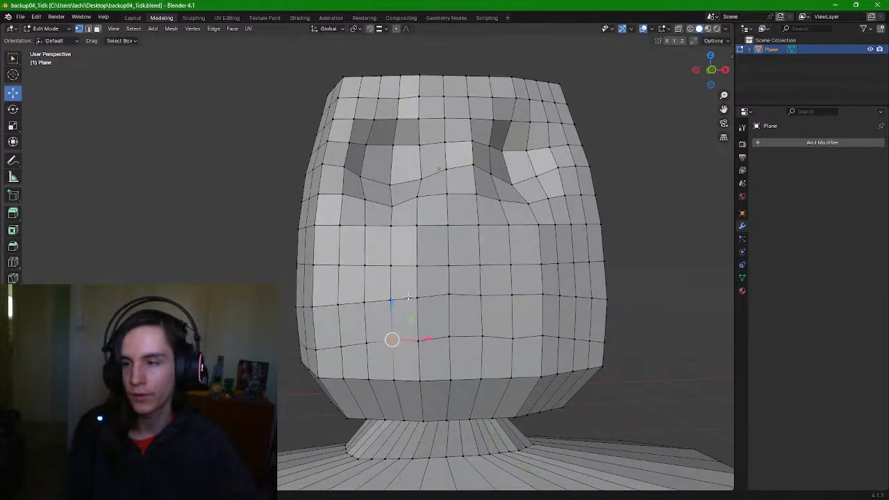
drag(390, 305, 343, 336)
click(365, 343)
click(339, 345)
Lower the lower mouth row's vertices along the head's right side, bringing them close to the jaw edge
middle_drag(343, 335, 466, 320)
click(459, 335)
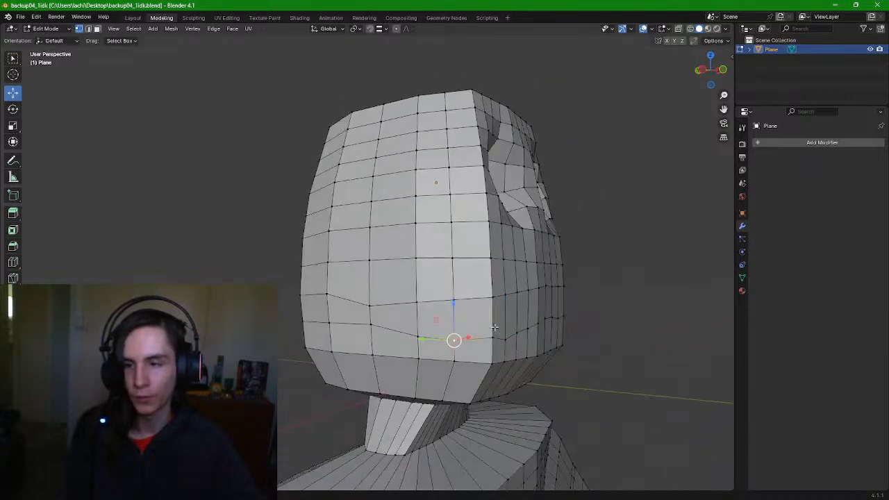
click(489, 338)
drag(492, 300, 372, 325)
click(452, 339)
click(418, 336)
click(370, 324)
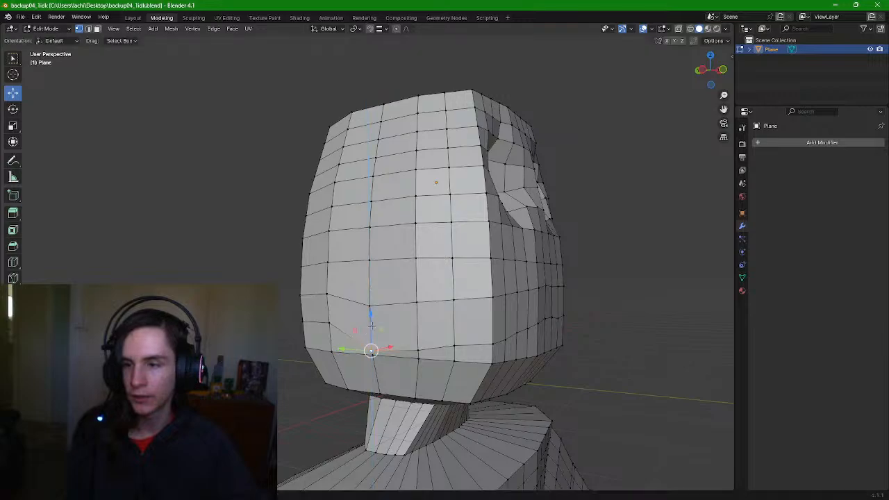
Lower the rear vertices of both mouth rows on the head's left side to extend the sloping lines backward
middle_drag(372, 325, 460, 325)
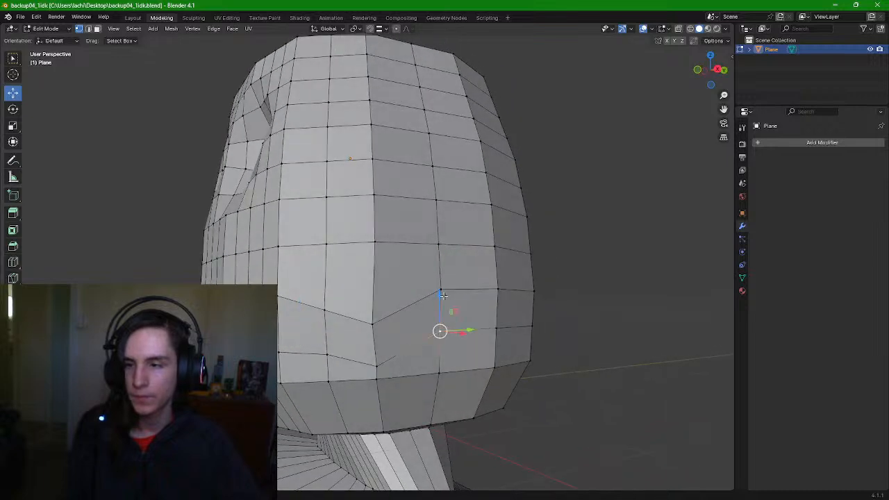
drag(443, 295, 438, 334)
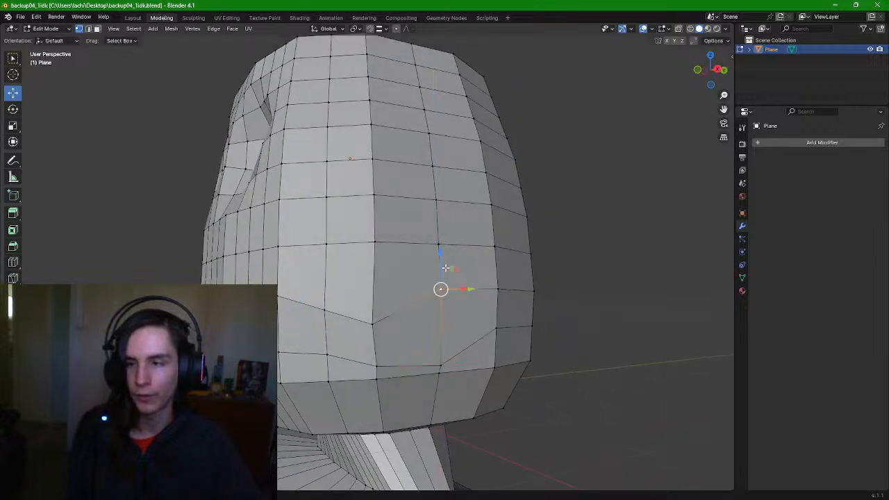
drag(440, 255, 438, 319)
middle_drag(417, 278, 465, 299)
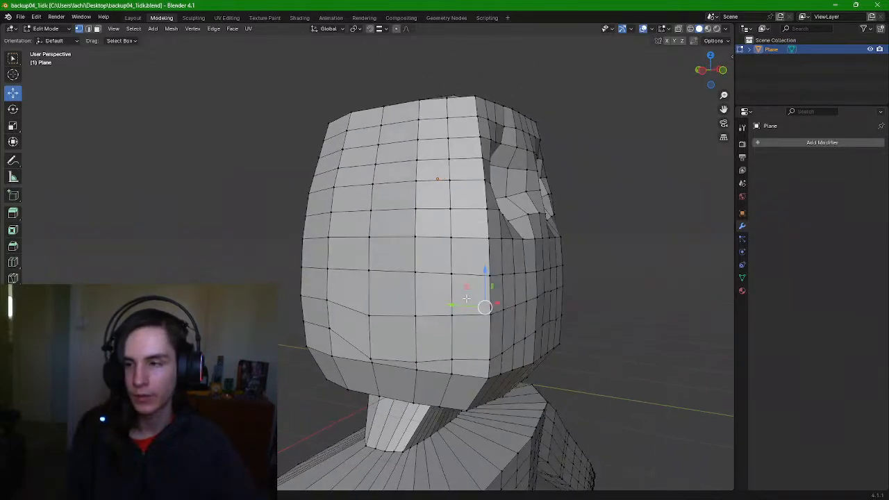
Select the vertices of the row above the lower mouth line, across the front and right side, and lower them along Z
middle_drag(399, 309, 368, 324)
drag(385, 292, 307, 317)
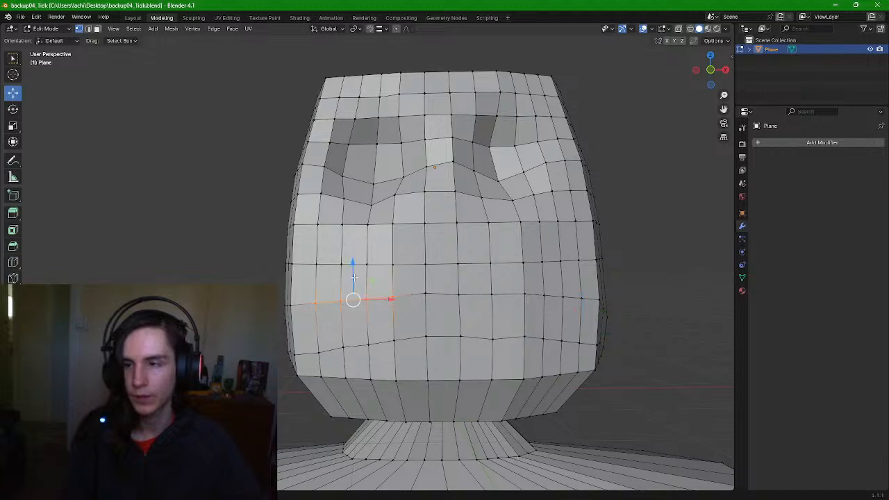
click(444, 286)
middle_drag(409, 305, 405, 284)
click(443, 304)
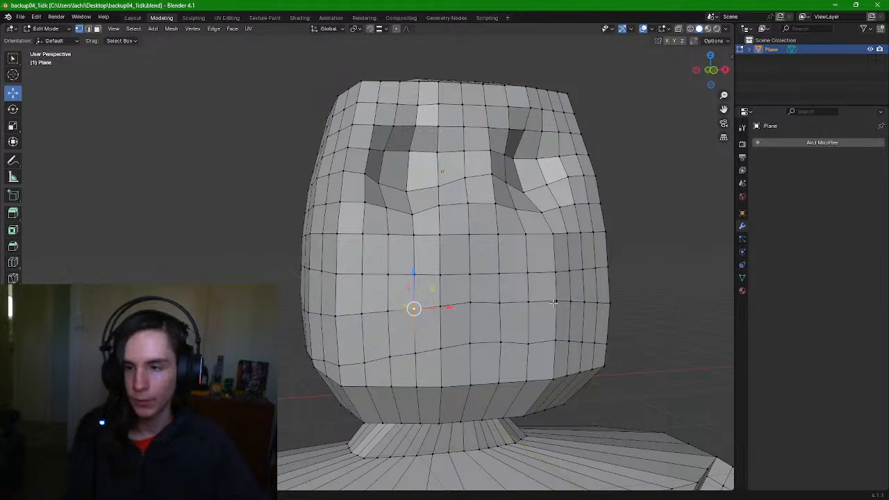
drag(553, 303, 440, 305)
shift+drag(352, 319, 352, 319)
middle_drag(352, 320, 416, 290)
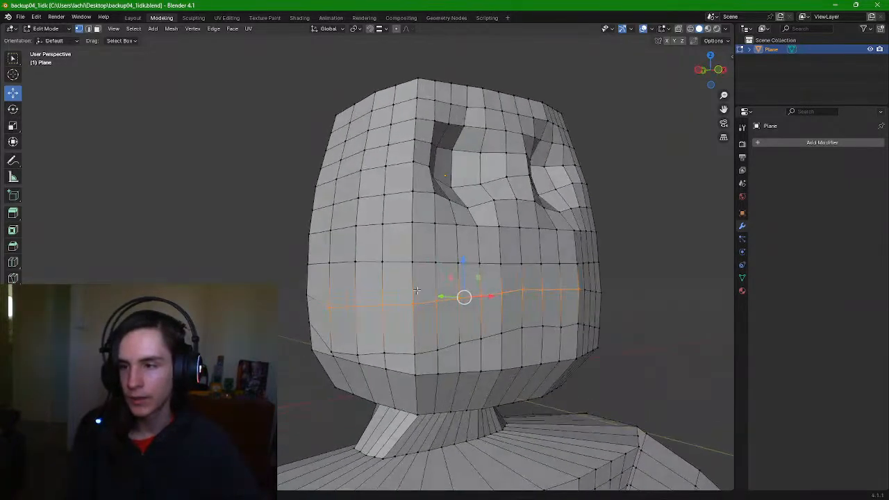
drag(461, 265, 458, 283)
Select the rest of the upper mouth row around the left cheek and lower it along Z to match
middle_drag(523, 303, 370, 301)
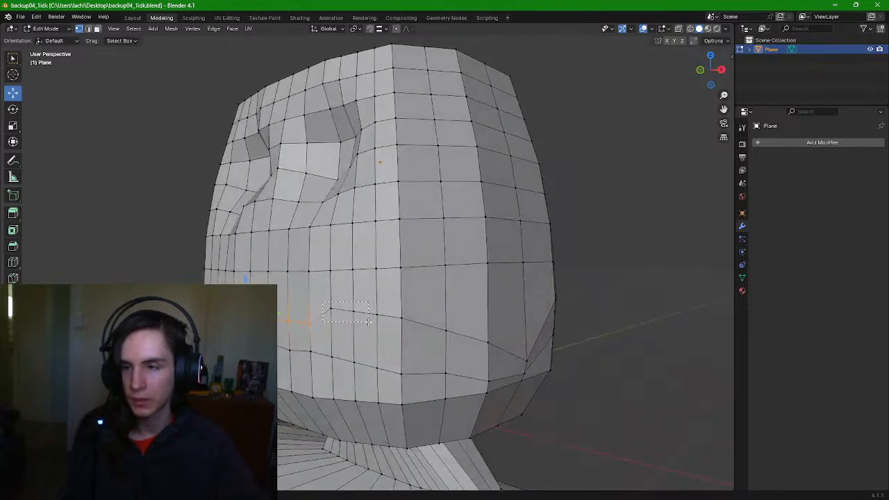
drag(369, 321, 369, 322)
ctrl+click(446, 329)
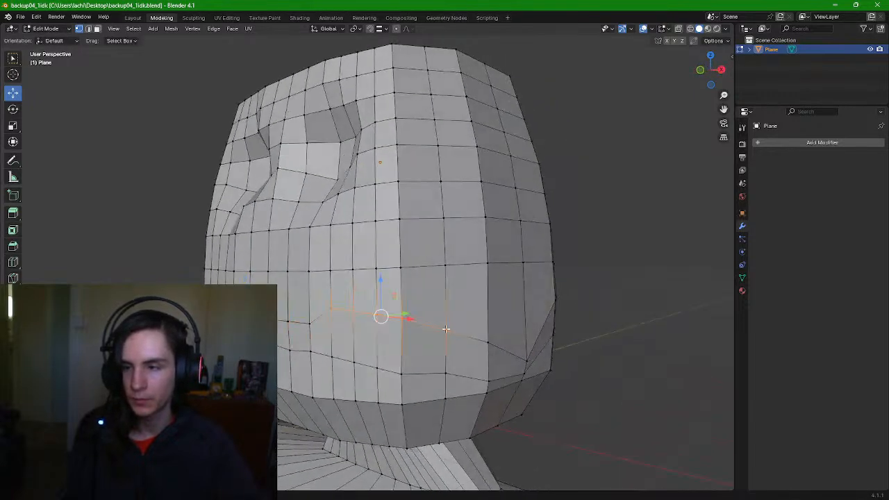
drag(381, 285, 380, 304)
Raise the centre vertices of the upper mouth row individually to form a gentle peak
middle_drag(381, 304, 449, 300)
click(487, 320)
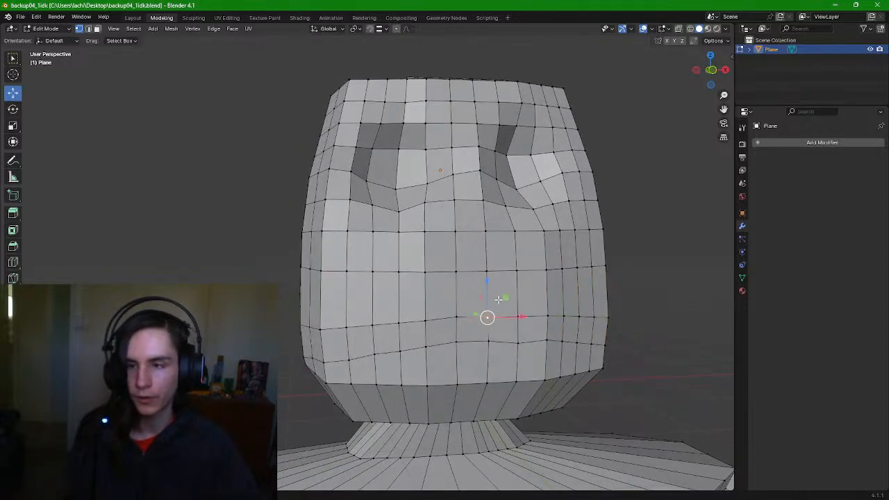
drag(486, 286, 428, 289)
click(468, 300)
click(425, 323)
click(428, 288)
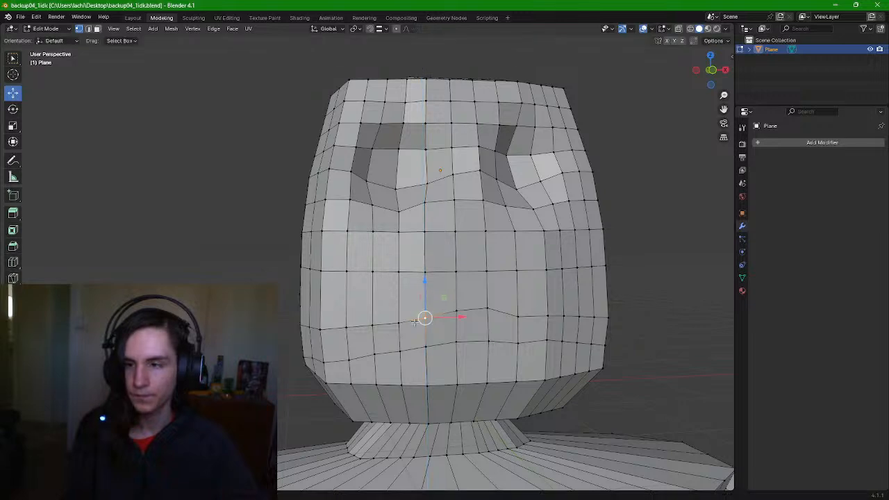
Lower the upper mouth row's vertices near the right cheek so the line slopes down from its centre
click(407, 323)
click(373, 325)
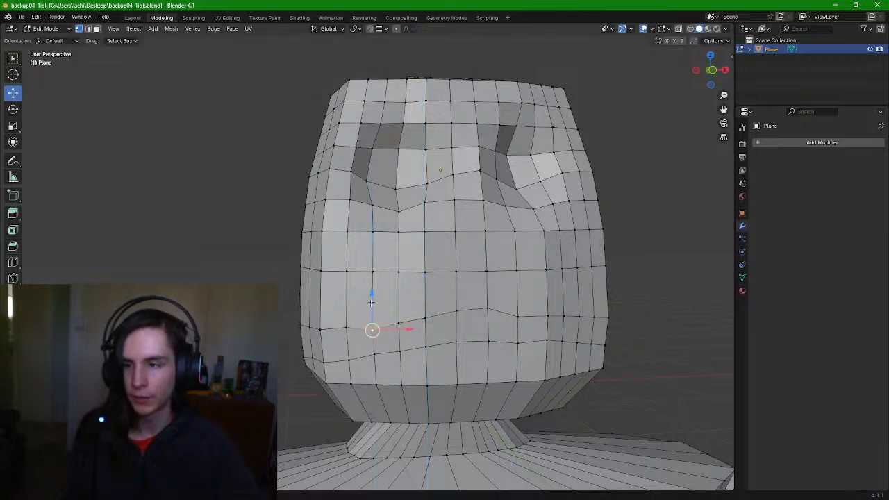
click(348, 324)
drag(347, 298, 347, 311)
Lower the upper mouth row's vertices at the face's right corner and the first ones along that side
middle_drag(347, 311, 423, 298)
click(435, 326)
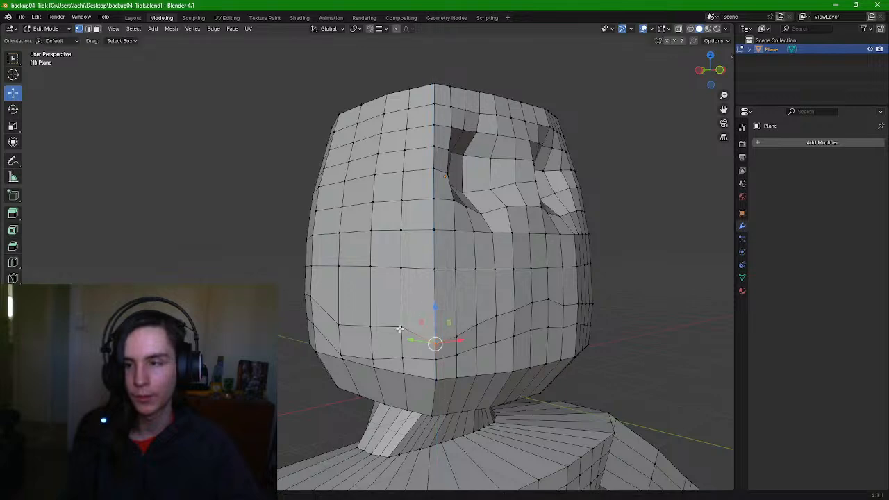
click(401, 325)
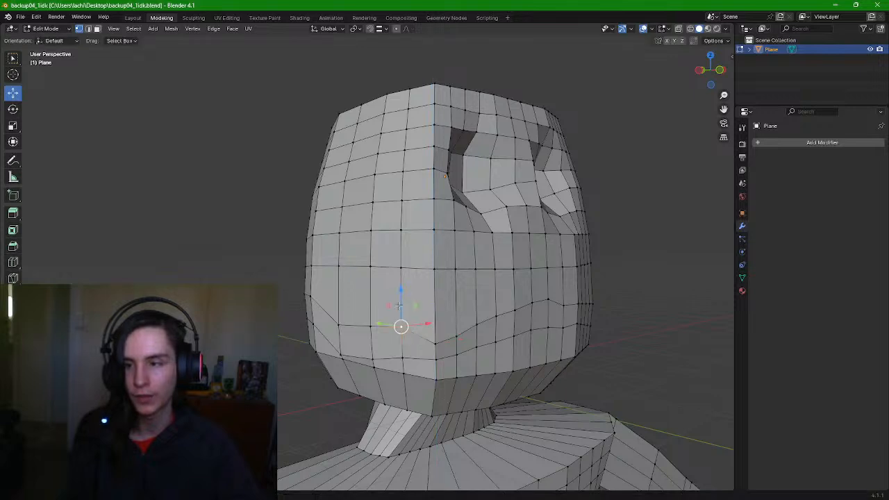
click(370, 325)
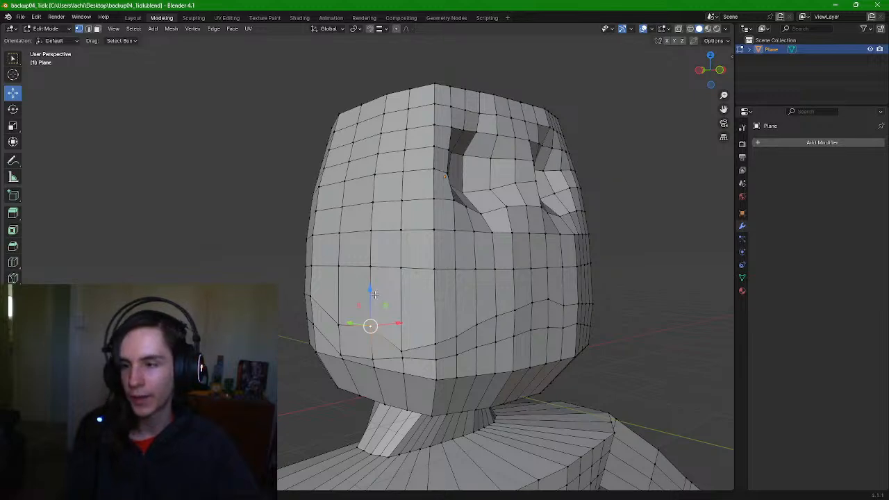
drag(371, 291, 374, 320)
Lower the upper mouth row's remaining vertices farther back on the head's right side toward the lower row
middle_drag(432, 312, 437, 338)
drag(423, 381, 428, 376)
drag(407, 343, 403, 356)
click(496, 347)
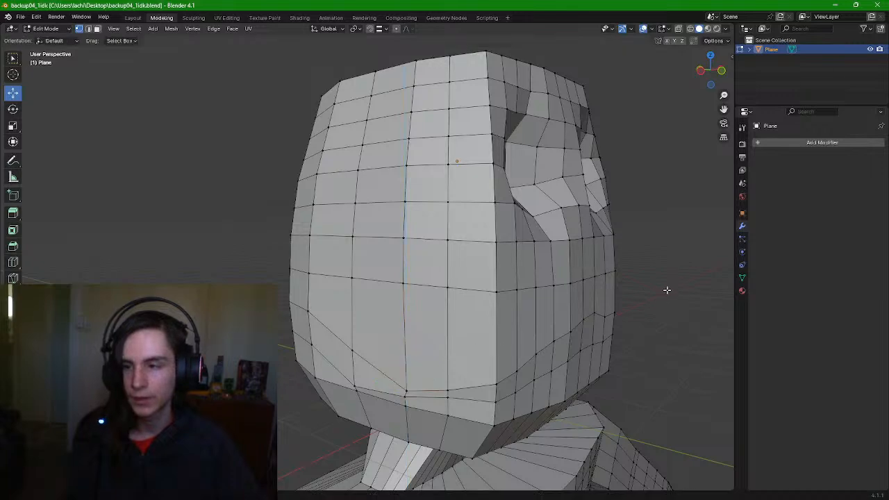
middle_drag(666, 290, 561, 314)
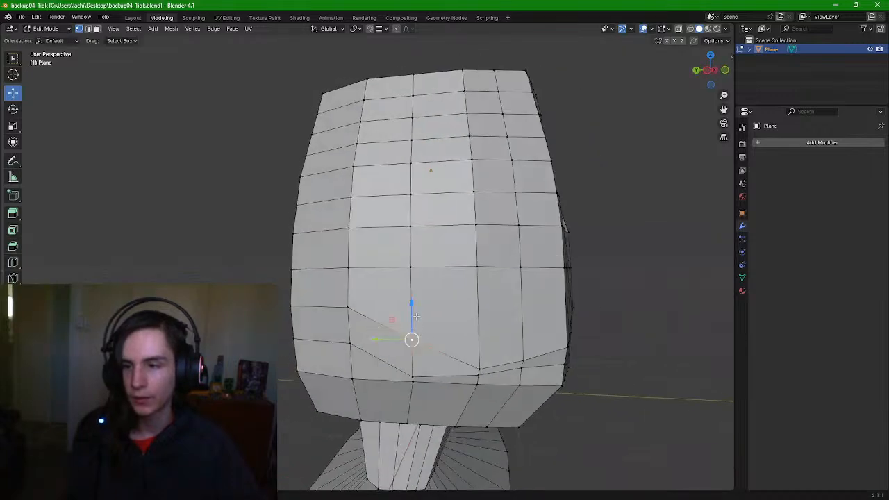
drag(416, 317, 415, 349)
Raise the upper mouth row's vertices along the head's right side and at the face's right corner to even out the slope
click(479, 369)
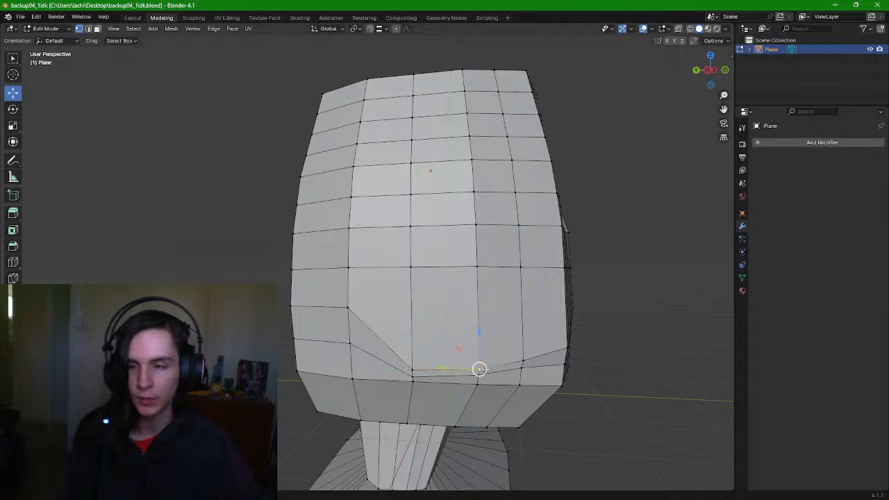
drag(484, 348, 504, 342)
click(521, 358)
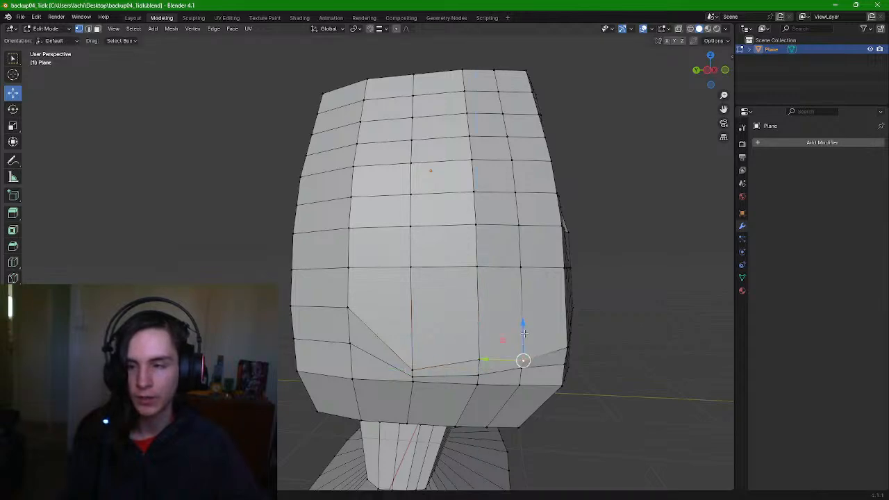
middle_drag(521, 358, 423, 347)
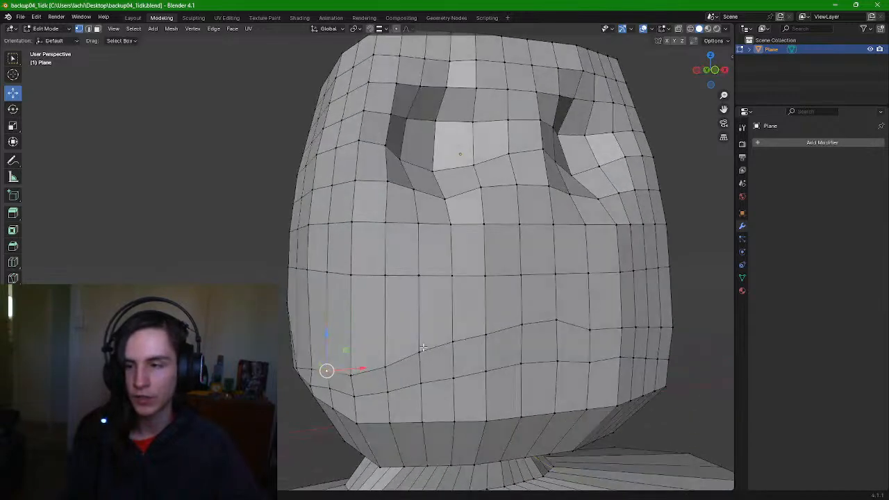
click(350, 375)
drag(354, 342, 384, 332)
click(384, 367)
Raise the upper mouth row's vertex beside the centre and lower the next ones toward the left cheek
middle_drag(560, 356, 532, 354)
click(504, 336)
middle_drag(593, 344, 575, 345)
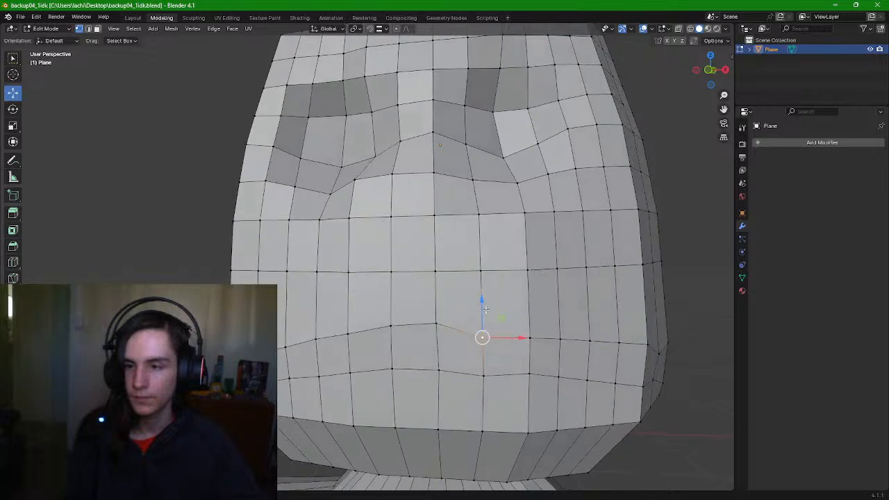
drag(484, 306, 482, 299)
click(558, 341)
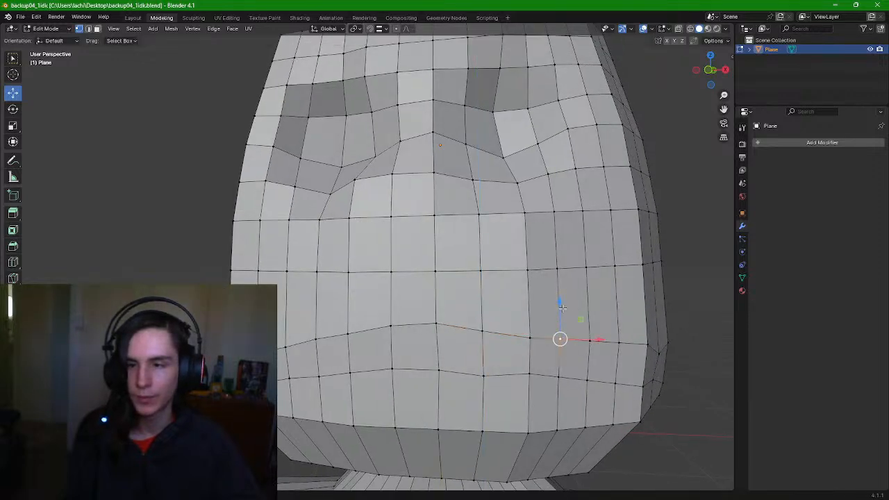
click(589, 340)
drag(591, 306, 591, 317)
middle_drag(607, 322, 575, 324)
Lower the upper mouth row's vertices at the face's left corner and back along the head's left side
click(457, 360)
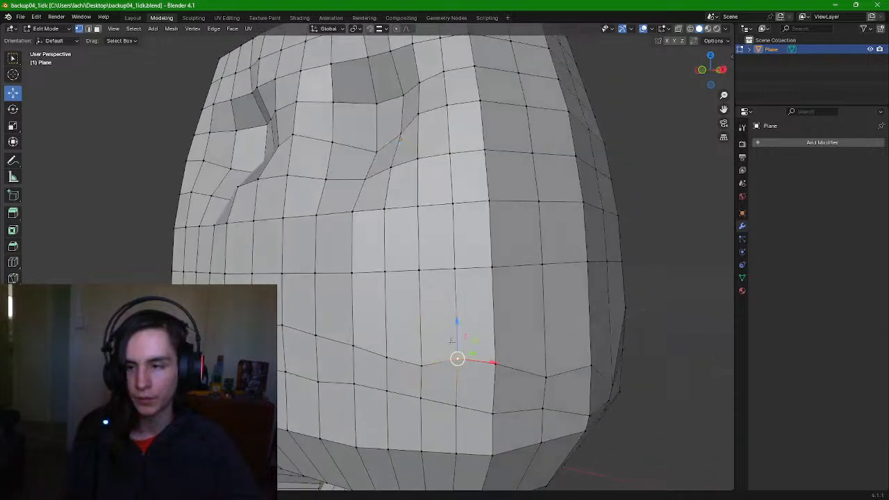
drag(457, 332, 496, 358)
click(497, 363)
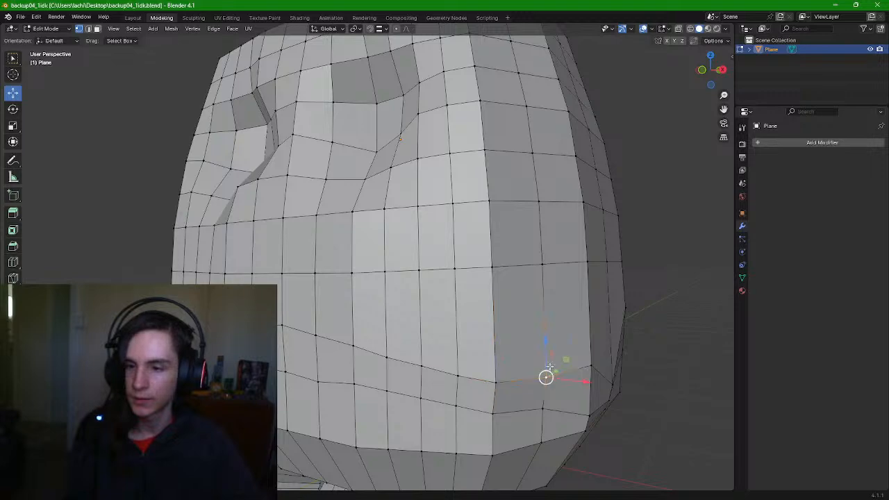
middle_drag(579, 371, 528, 372)
click(436, 377)
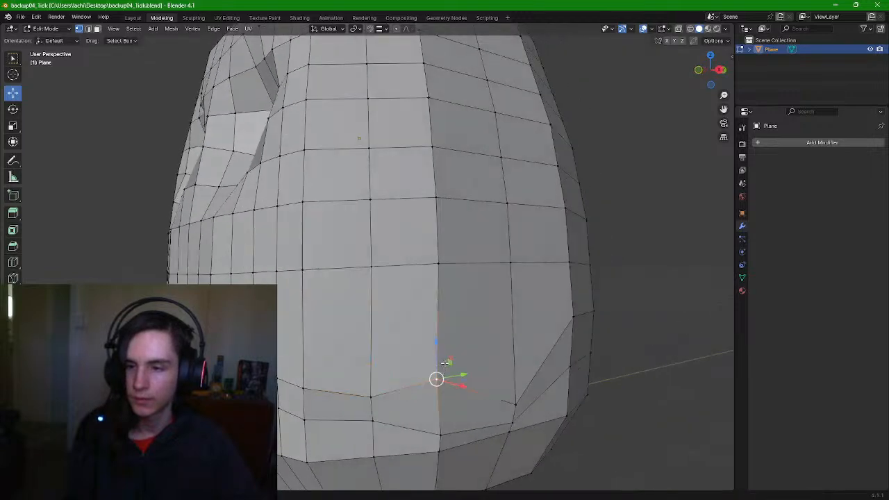
drag(437, 357, 475, 390)
middle_drag(529, 405, 508, 380)
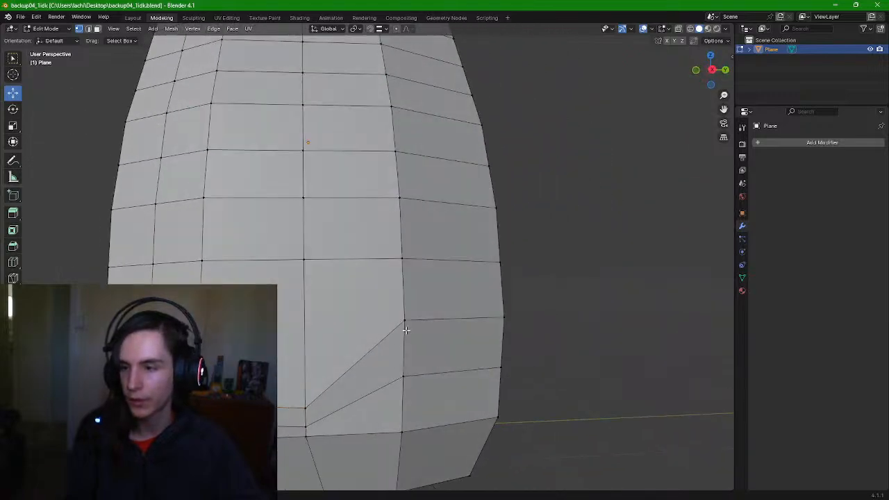
Raise the lower mouth row's centre vertices vertically so the row follows the peak of the upper one
middle_drag(394, 348, 497, 350)
scroll(497, 350, down, 2)
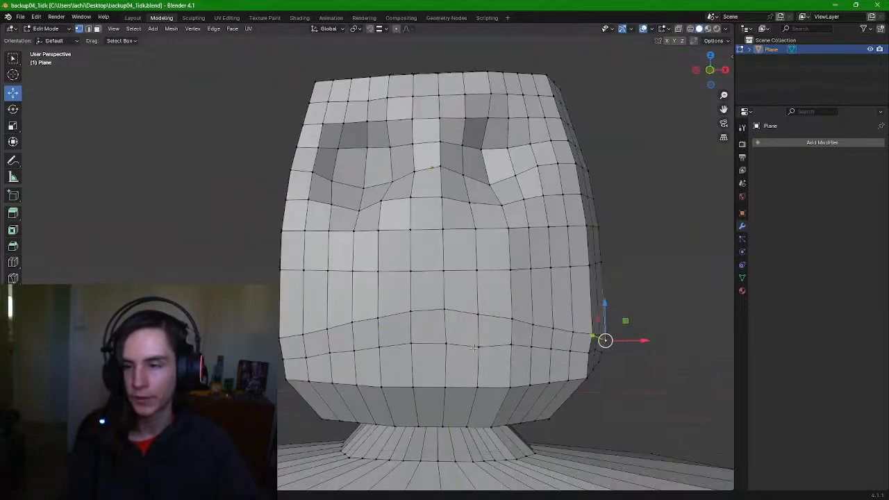
click(476, 344)
key(g)
key(z)
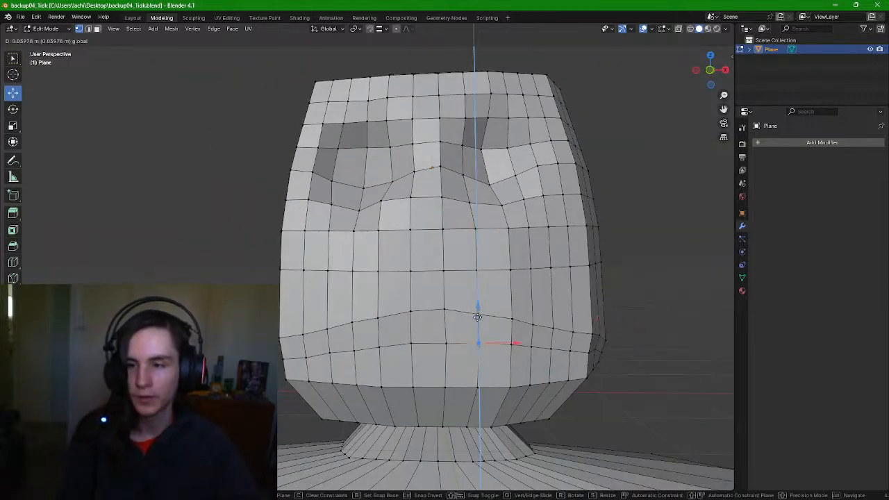
drag(477, 318, 447, 310)
click(445, 346)
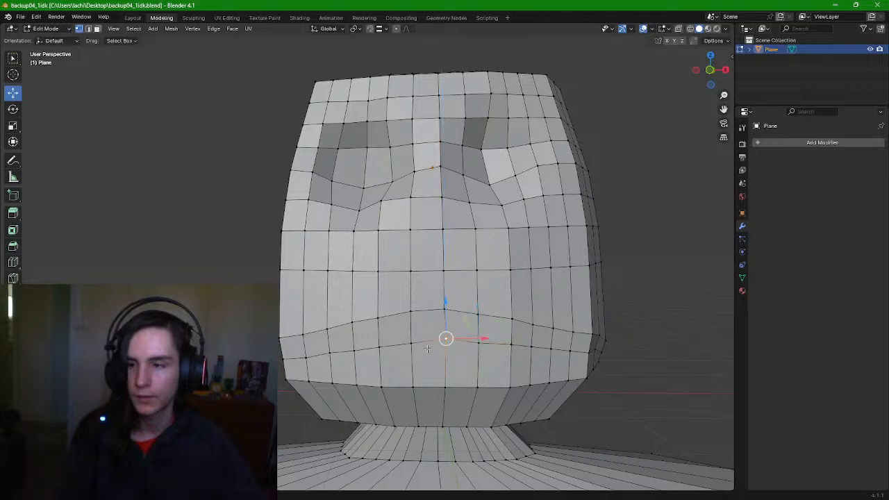
click(413, 345)
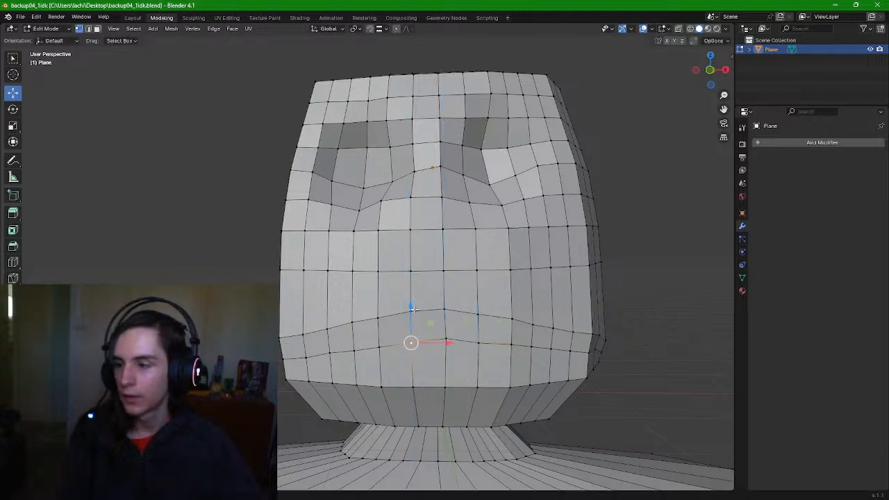
Adjust the lower mouth row's protruding vertex just past the head's left corner
middle_drag(571, 330, 606, 323)
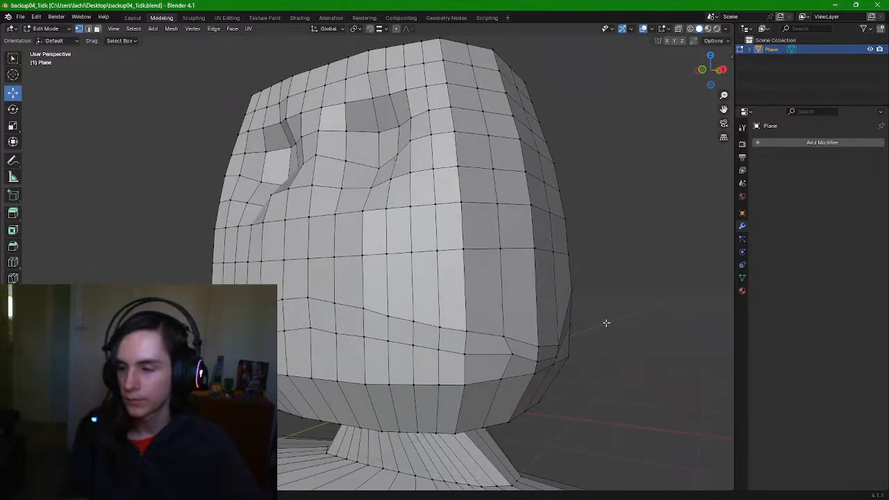
click(513, 354)
middle_drag(522, 353, 393, 334)
scroll(635, 349, up, 3)
click(628, 343)
middle_drag(628, 342, 645, 344)
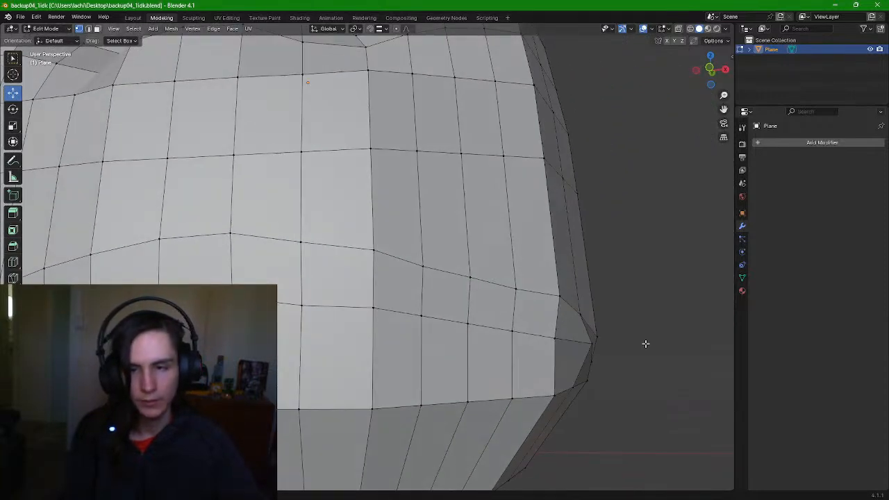
scroll(472, 298, down, 2)
shift+middle_drag(472, 298, 547, 349)
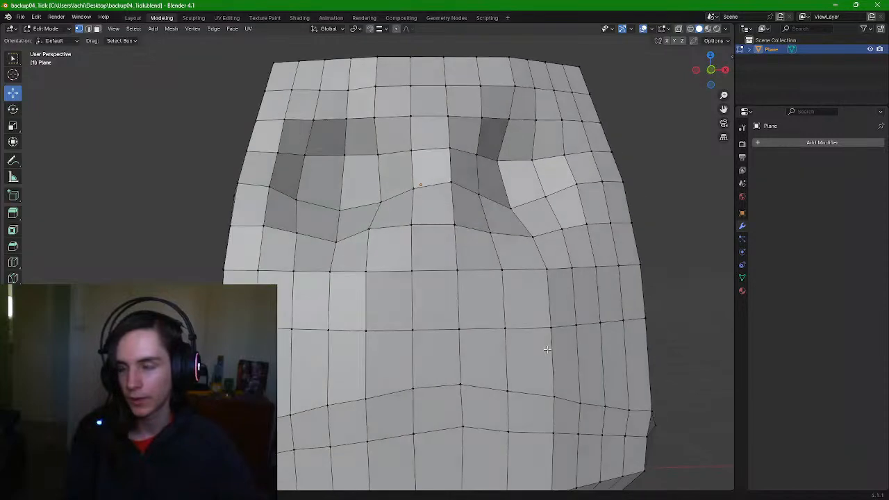
scroll(399, 384, down, 3)
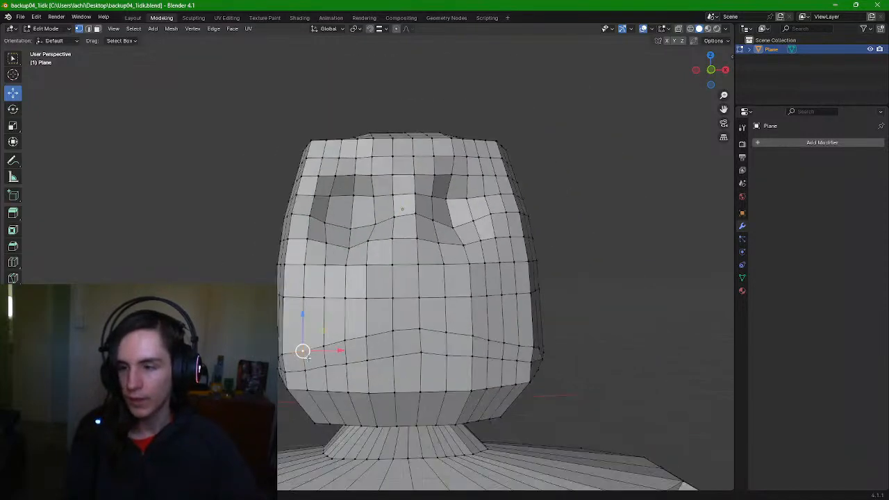
Extrude the strip of faces between the two mouth rows across the front of the face inward along the Y axis
click(97, 28)
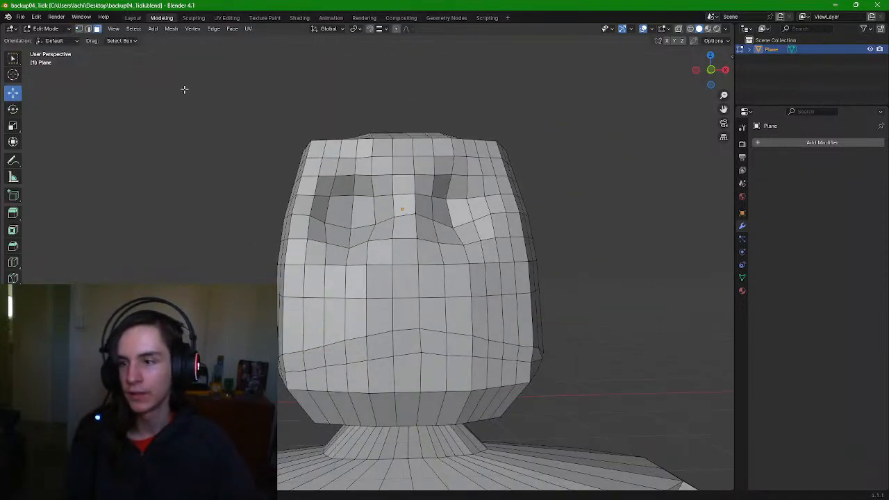
click(298, 359)
shift+click(316, 357)
shift+click(339, 353)
shift+click(359, 349)
shift+click(384, 343)
shift+click(411, 338)
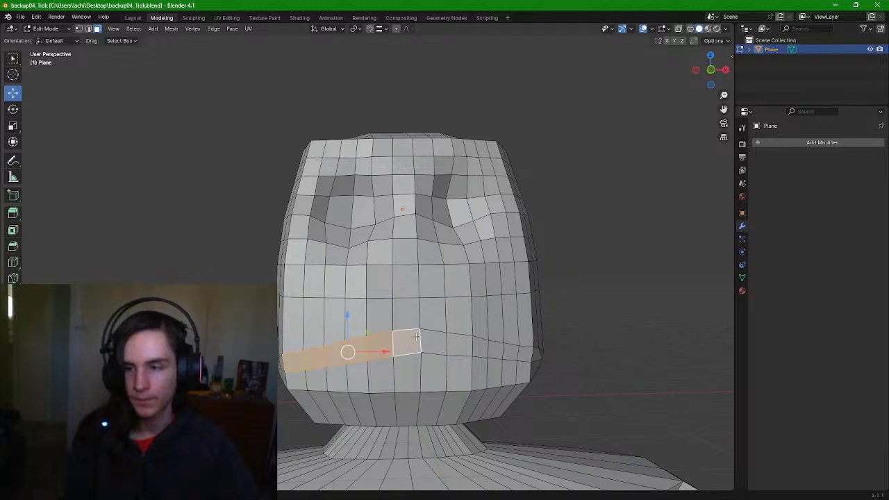
shift+click(433, 340)
shift+click(458, 344)
shift+click(481, 346)
shift+click(496, 349)
shift+click(512, 352)
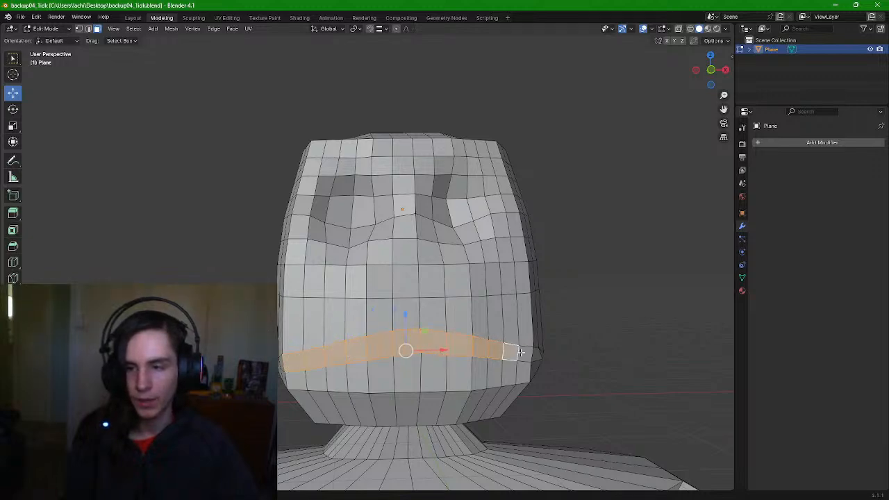
shift+click(524, 354)
mouse_move(525, 337)
middle_down()
mouse_move(479, 335)
mouse_move(561, 341)
mouse_move(528, 342)
middle_up()
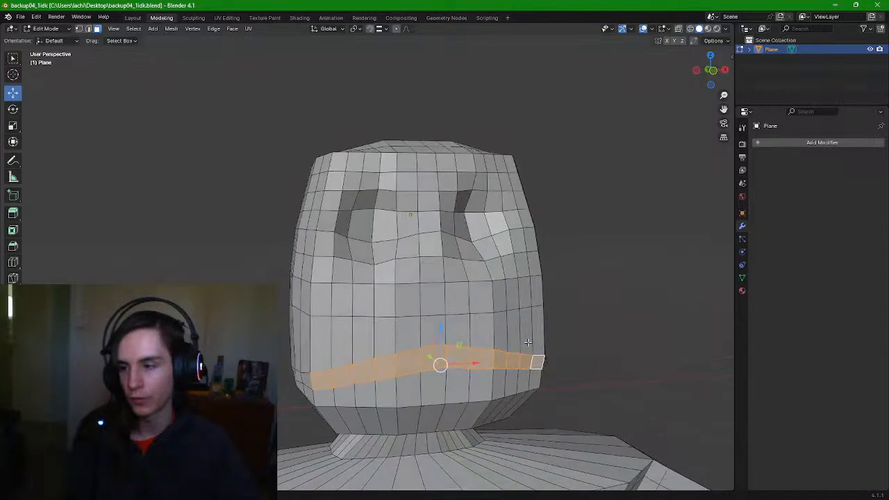
key(g)
key(y)
key(x)
key(z)
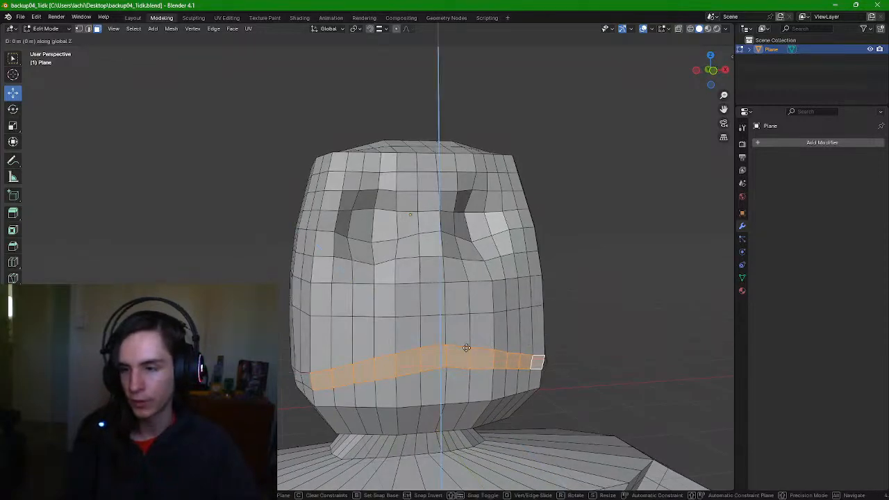
key(y)
click(456, 341)
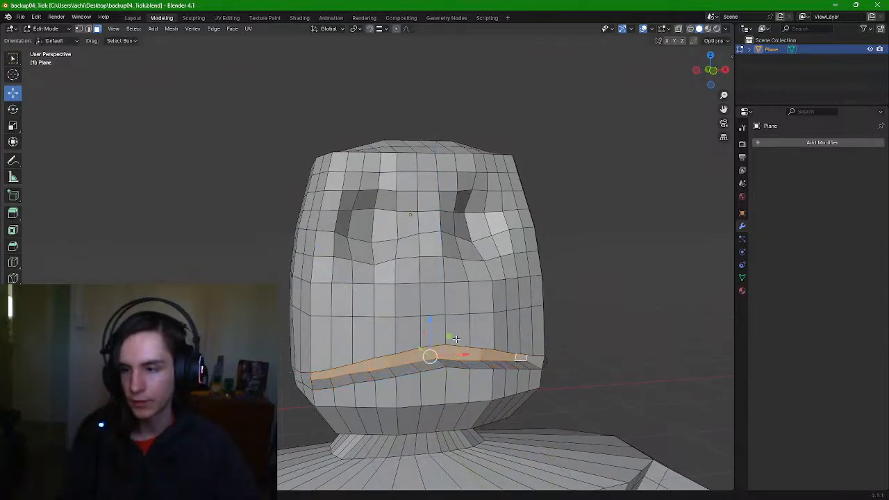
Push the extruded mouth faces much farther back through the head along the Y axis
middle_drag(452, 350, 536, 337)
scroll(536, 342, up, 3)
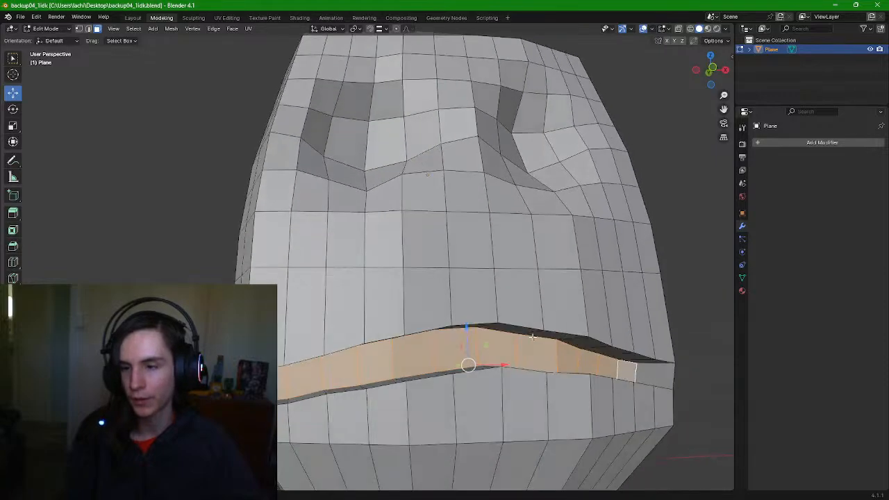
scroll(536, 343, up, 2)
scroll(430, 390, down, 3)
middle_drag(430, 390, 463, 393)
drag(500, 376, 469, 372)
middle_drag(575, 369, 543, 377)
mouse_move(477, 366)
middle_down()
mouse_move(496, 368)
mouse_move(483, 371)
middle_up()
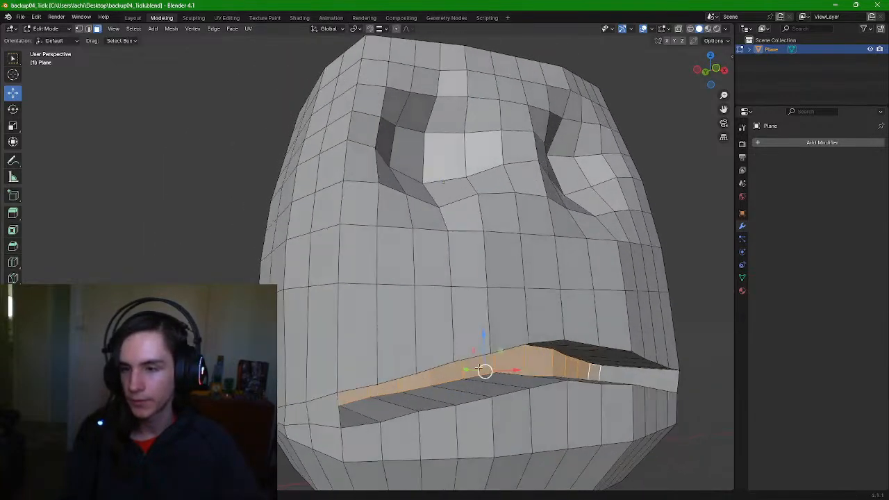
drag(483, 370, 459, 371)
drag(406, 367, 416, 365)
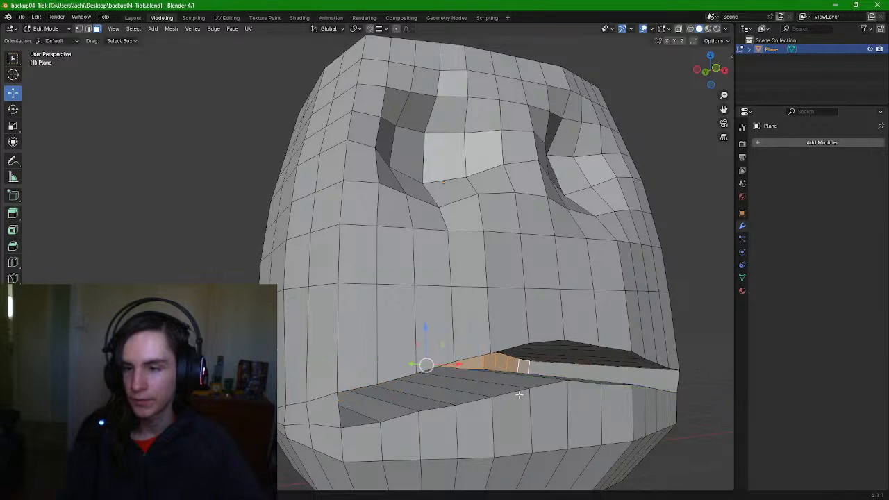
middle_drag(423, 364, 461, 381)
drag(410, 365, 381, 364)
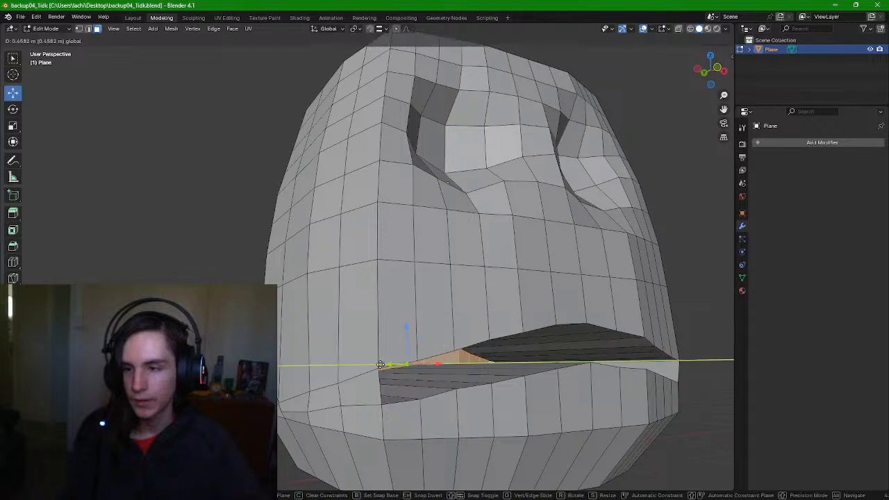
drag(296, 361, 296, 361)
Pull the extruded mouth faces forward along the Y axis from behind the head and deselect them
middle_drag(295, 361, 564, 356)
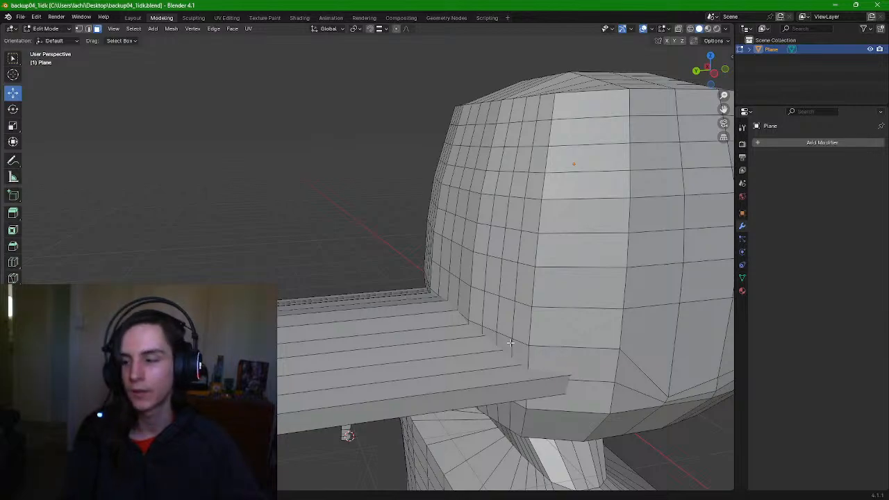
middle_drag(516, 340, 531, 370)
drag(177, 384, 478, 310)
middle_drag(478, 309, 437, 279)
scroll(413, 298, down, 3)
click(538, 258)
Delete the three faces continuing the mouth strip along the head's right side
scroll(436, 279, up, 4)
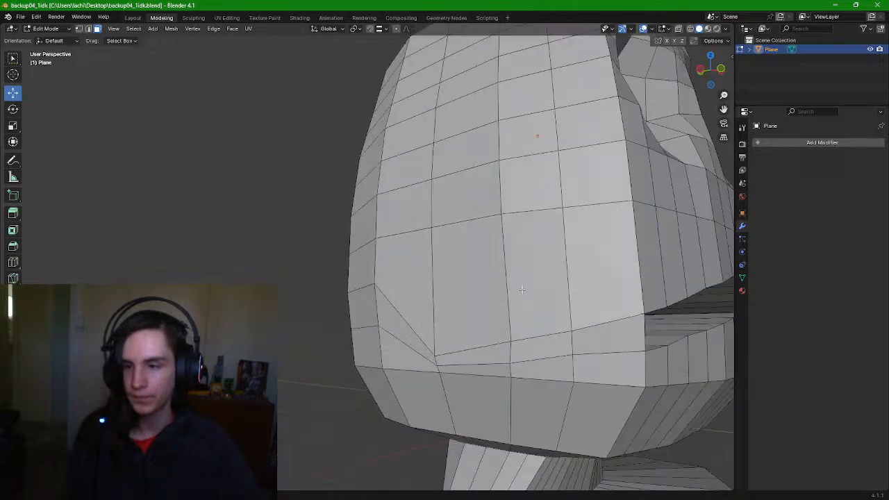
click(578, 343)
shift+click(515, 345)
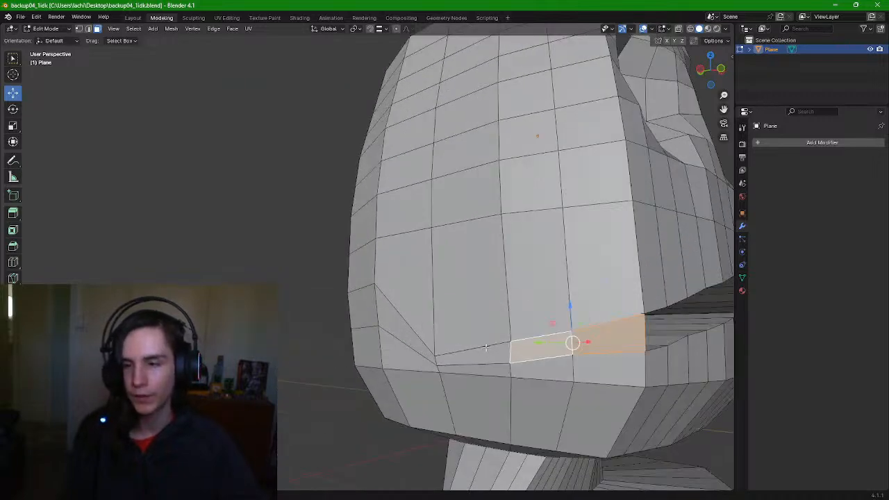
key(x)
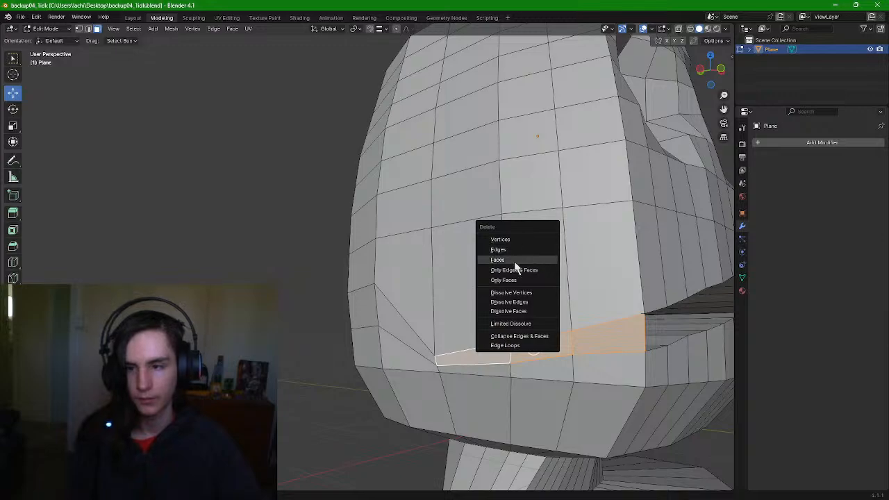
click(520, 263)
Delete the inner wall face closing off the mouth cavity at the head's right corner
middle_drag(576, 262, 570, 291)
click(573, 307)
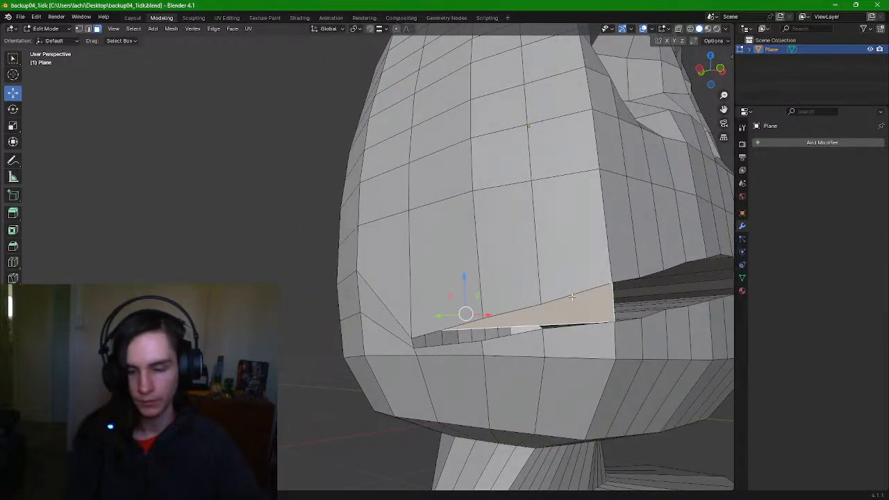
key(x)
click(561, 307)
middle_drag(561, 307, 427, 349)
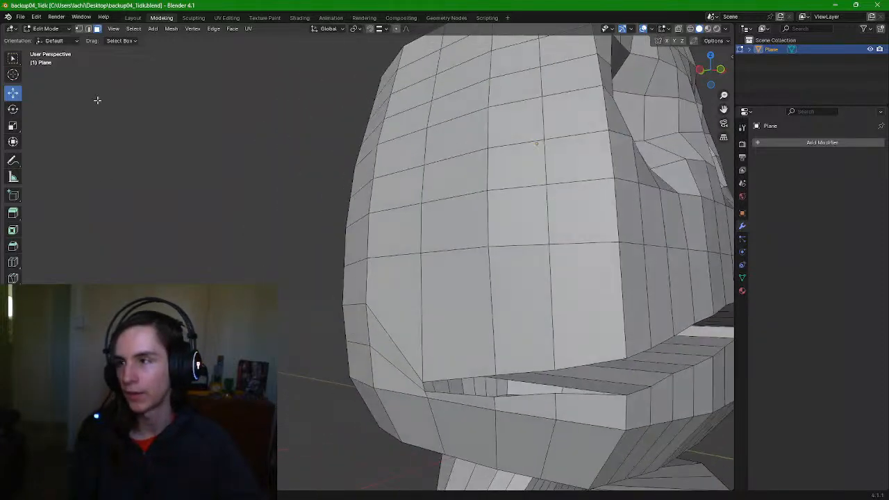
middle_drag(693, 348, 561, 202)
scroll(547, 356, up, 3)
scroll(511, 375, up, 4)
scroll(490, 309, down, 5)
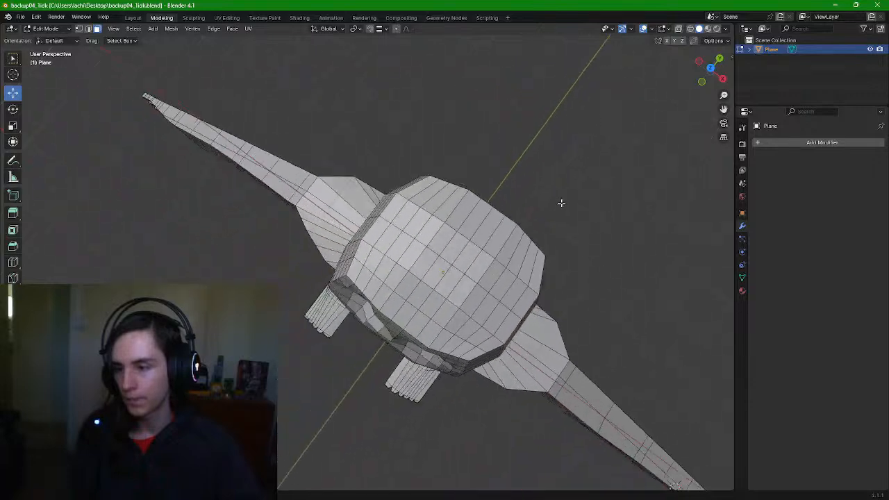
scroll(561, 203, up, 5)
scroll(553, 264, up, 3)
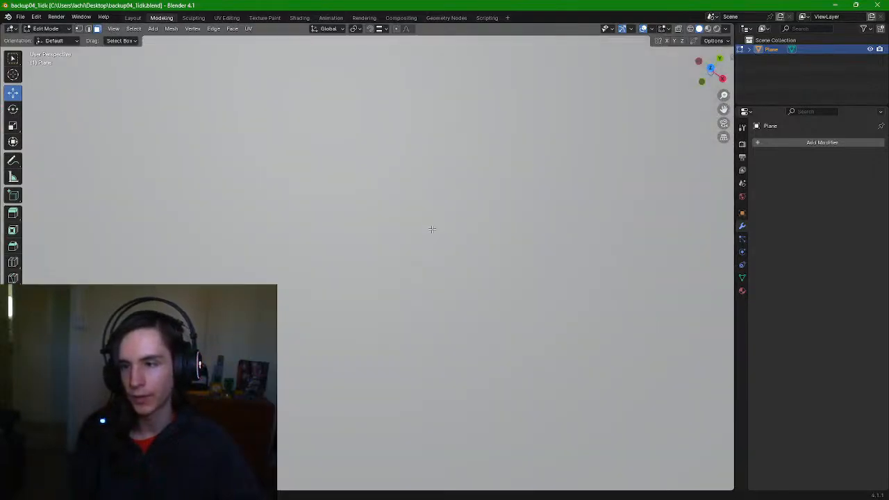
Examine the opened mouth and the gap between lower lip and cavity floor at the head's right corner from several angles
scroll(431, 229, down, 3)
shift+middle_drag(415, 192, 436, 266)
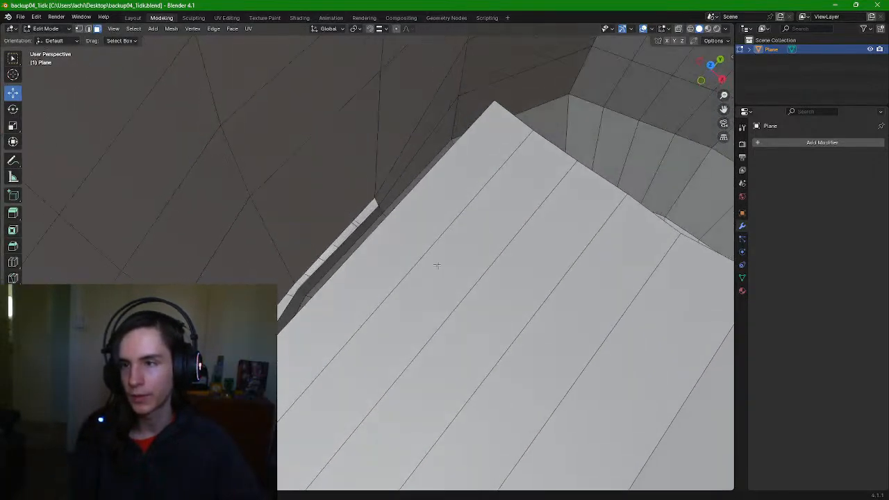
middle_drag(555, 229, 523, 222)
middle_drag(316, 198, 473, 234)
scroll(461, 226, down, 6)
shift+middle_drag(411, 324, 467, 259)
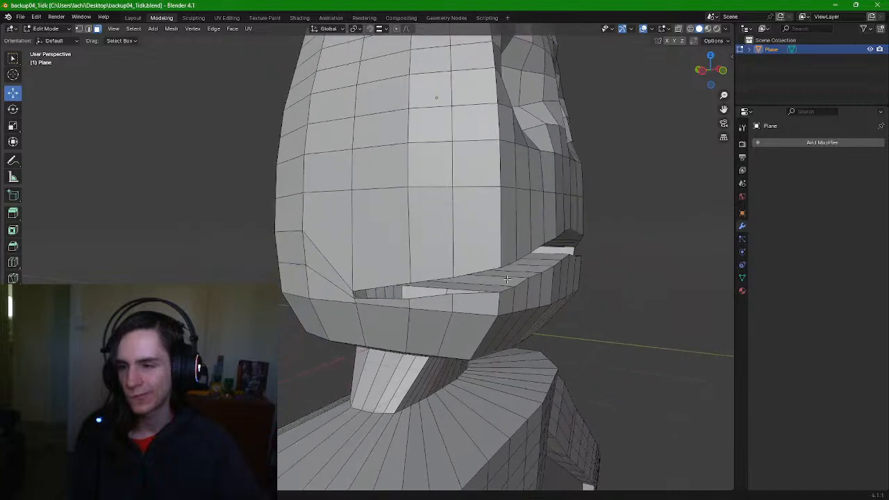
scroll(512, 282, up, 3)
shift+middle_drag(512, 282, 516, 253)
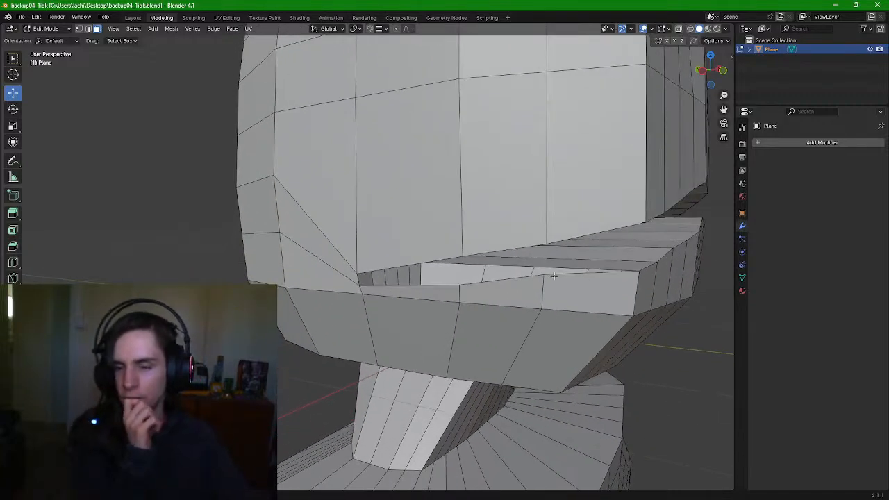
middle_drag(554, 275, 541, 286)
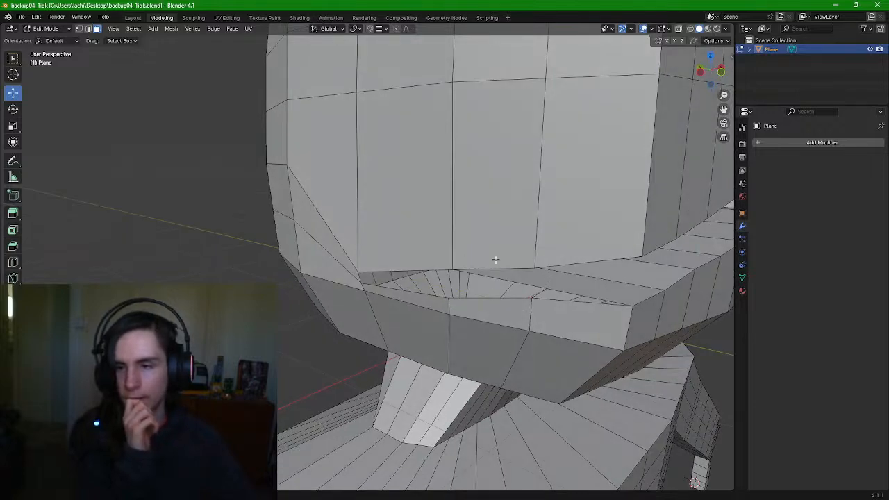
middle_drag(551, 293, 544, 293)
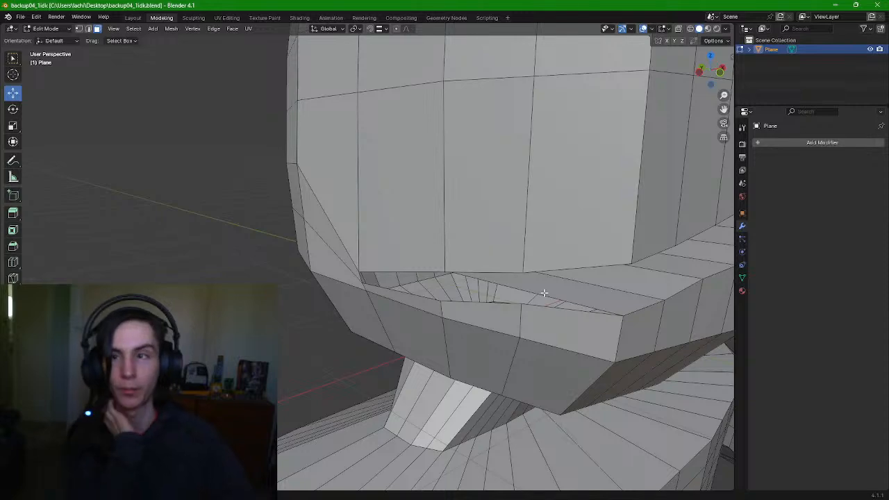
middle_drag(560, 338, 581, 358)
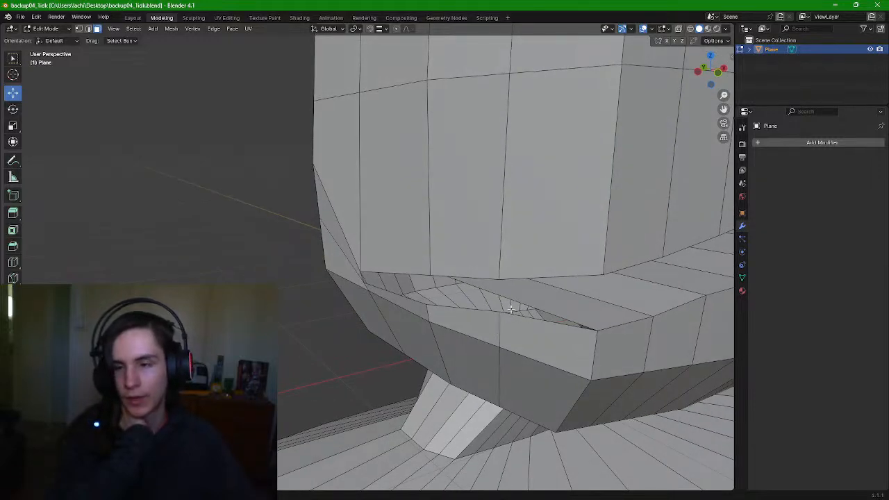
middle_drag(606, 357, 571, 329)
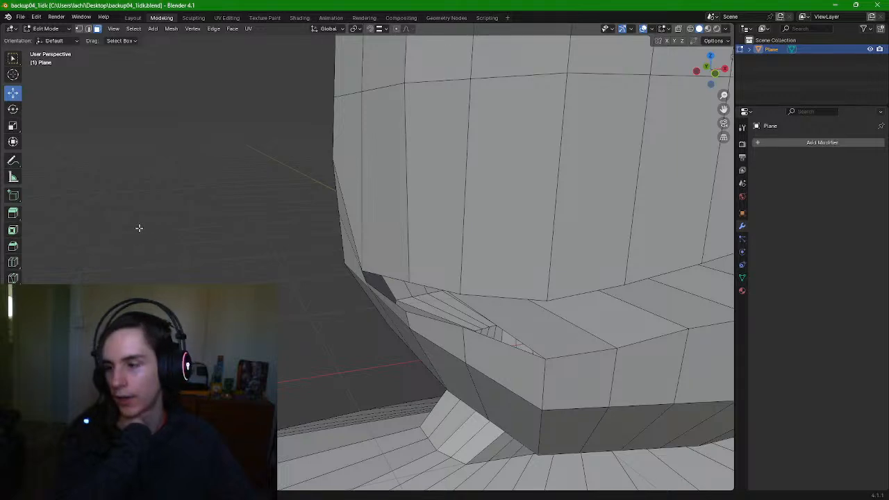
click(544, 357)
middle_drag(579, 364, 581, 358)
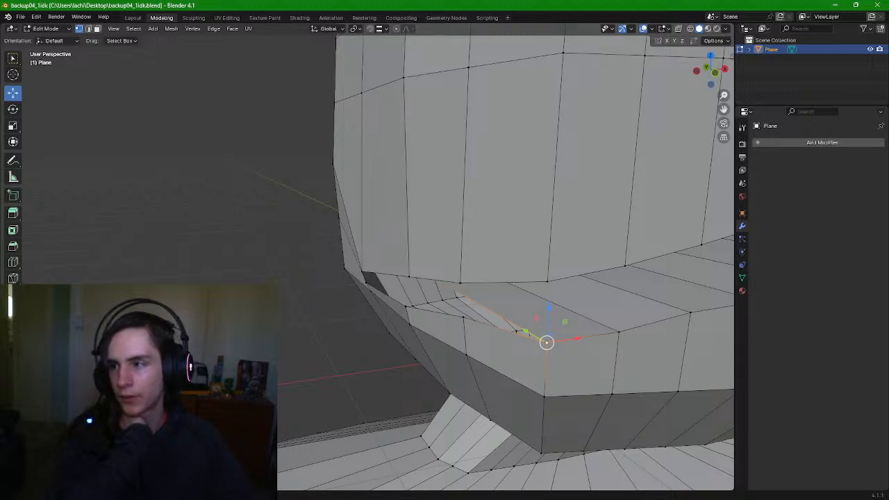
click(13, 277)
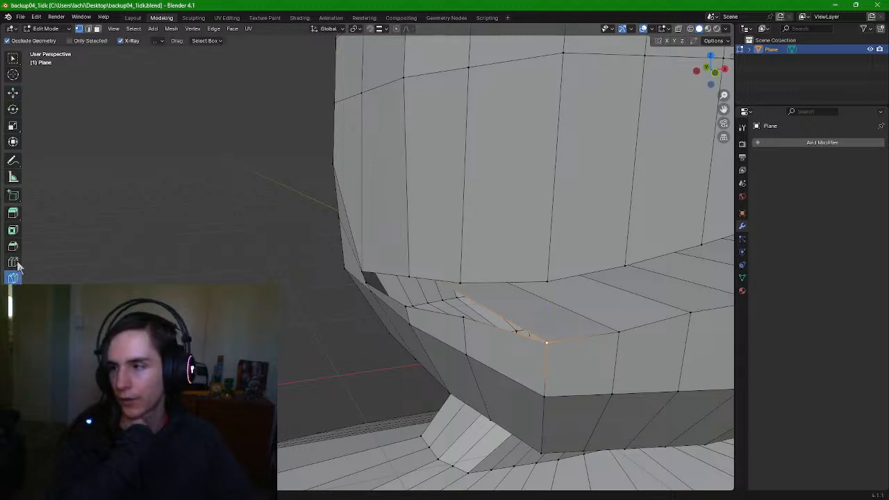
click(14, 262)
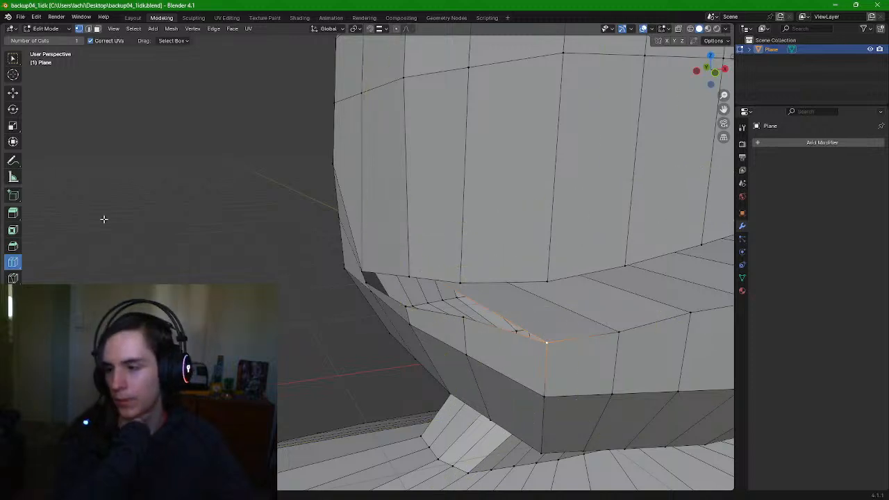
click(13, 60)
click(237, 281)
Add a loop cut across the long strips of the mouth cavity's floor behind the lower lip
middle_drag(238, 281, 253, 283)
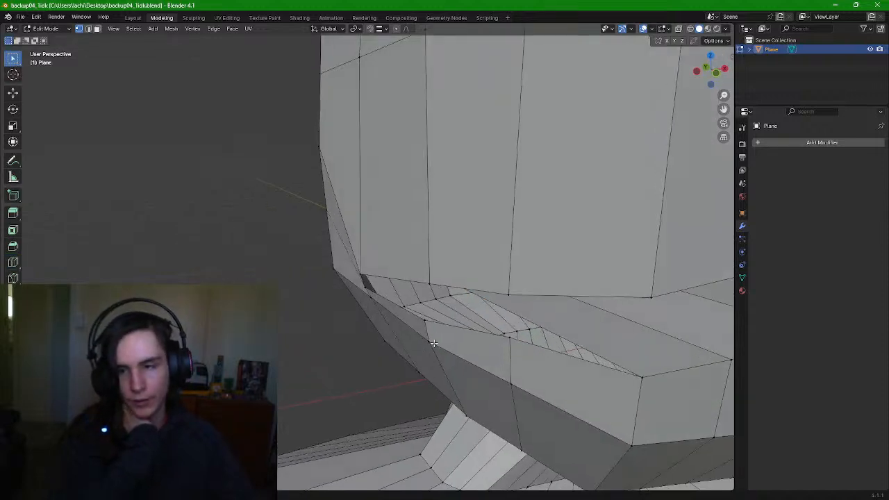
mouse_move(606, 367)
middle_down()
mouse_move(575, 361)
mouse_move(602, 364)
middle_up()
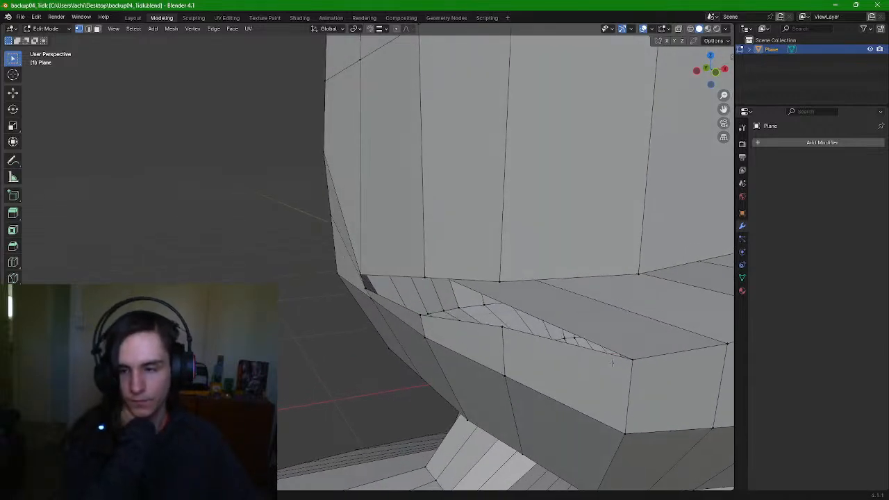
mouse_move(617, 362)
middle_down()
mouse_move(614, 351)
mouse_move(613, 359)
middle_up()
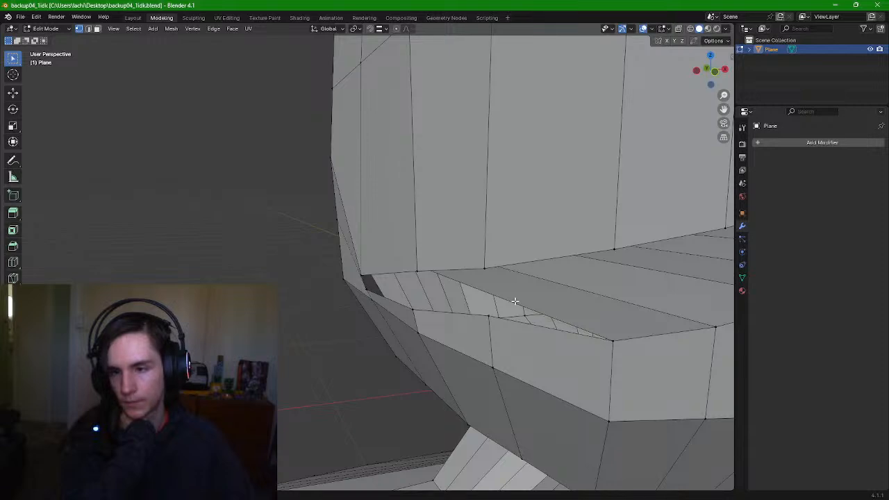
middle_drag(519, 306, 445, 321)
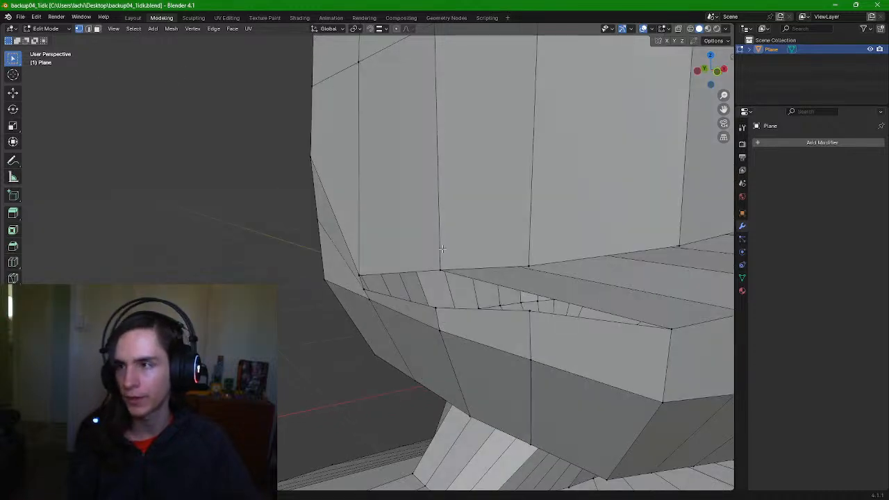
middle_drag(450, 279, 421, 265)
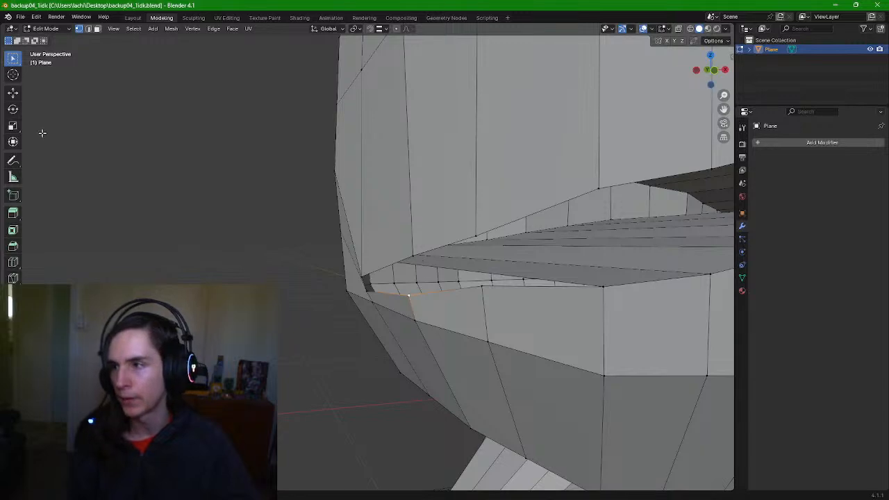
click(13, 262)
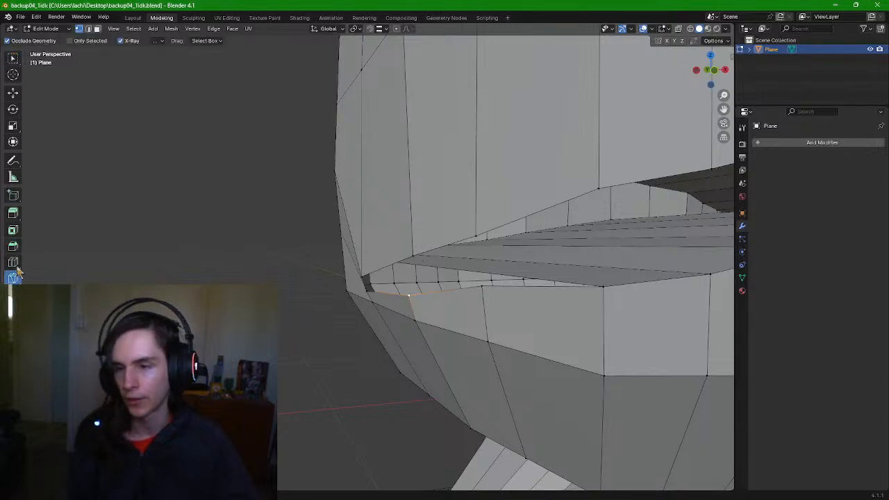
click(475, 265)
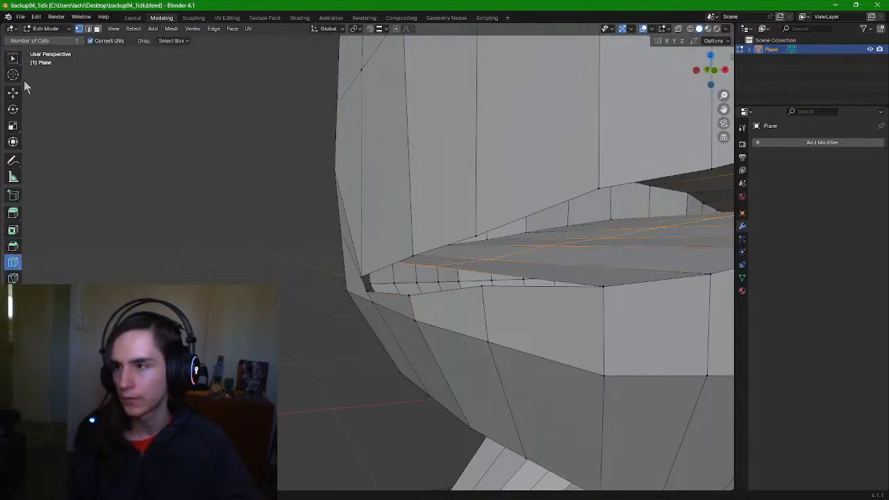
key(w)
middle_drag(409, 278, 388, 250)
click(13, 262)
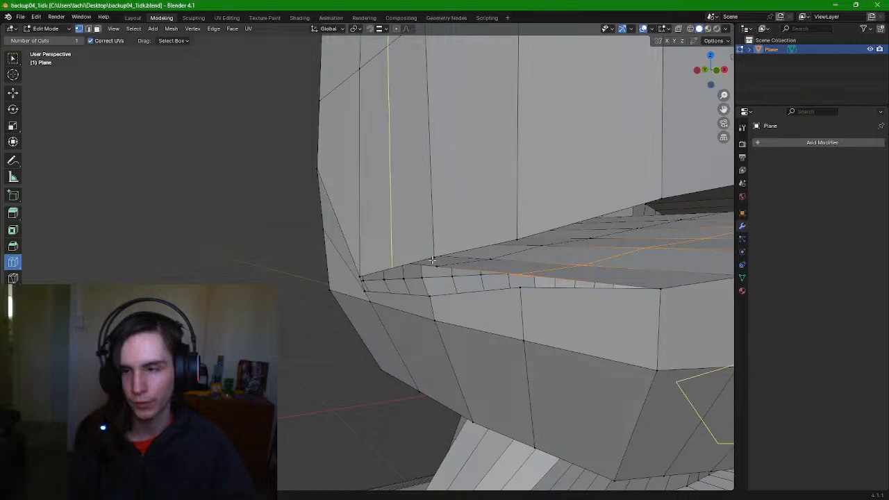
click(472, 259)
mouse_move(543, 257)
middle_down()
mouse_move(544, 248)
mouse_move(546, 268)
mouse_move(555, 256)
middle_up()
click(12, 59)
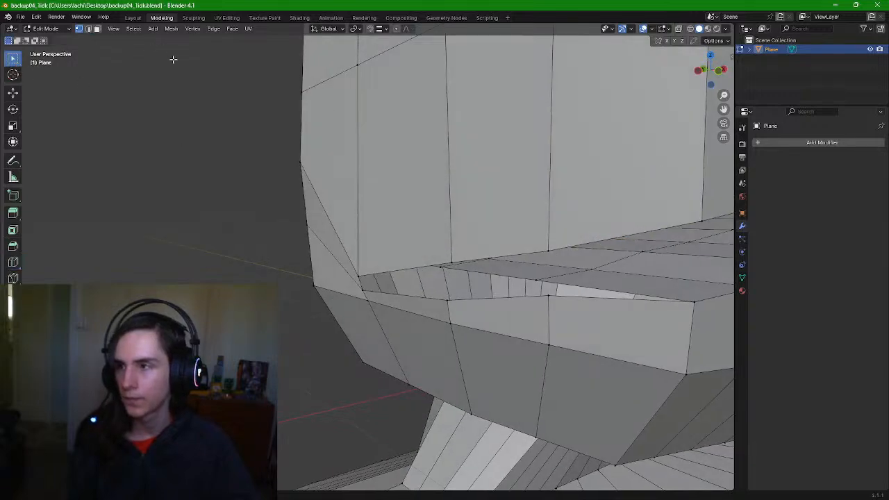
Try to fill a face between the lower lip edge and the floor's front edge near the mouth's right corner
middle_drag(527, 299, 504, 307)
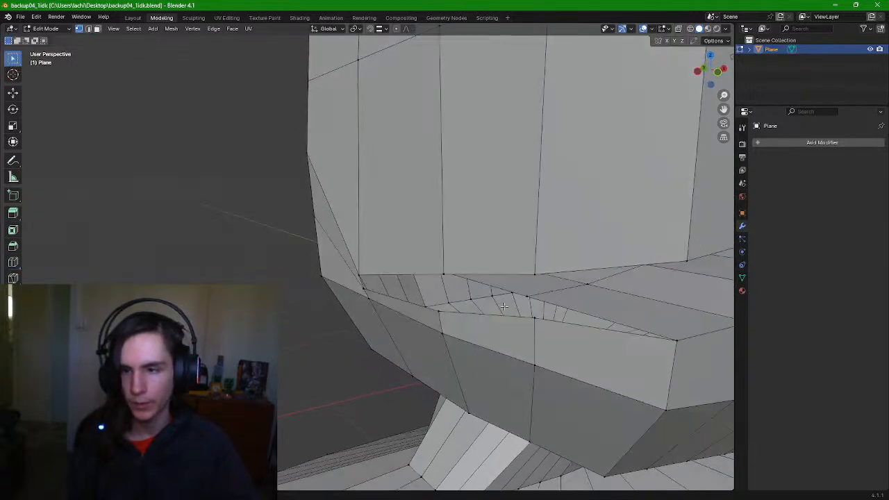
alt+click(441, 313)
middle_drag(441, 313, 479, 303)
middle_drag(480, 264, 531, 289)
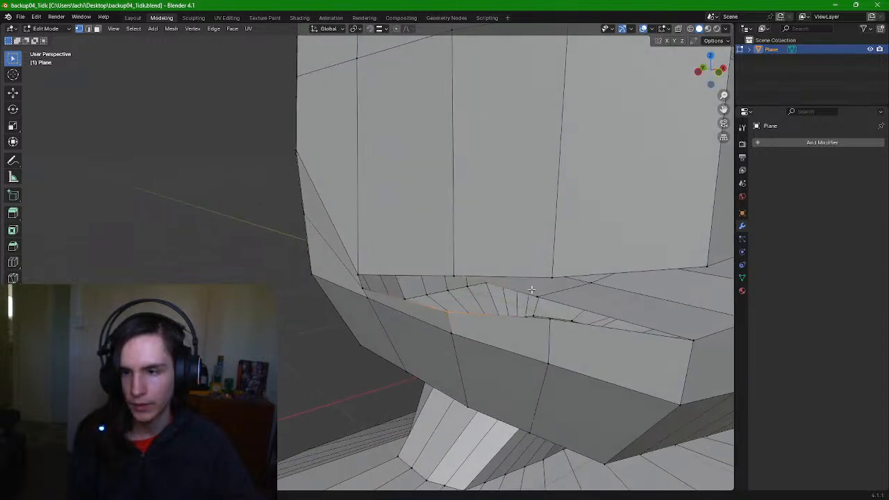
click(462, 300)
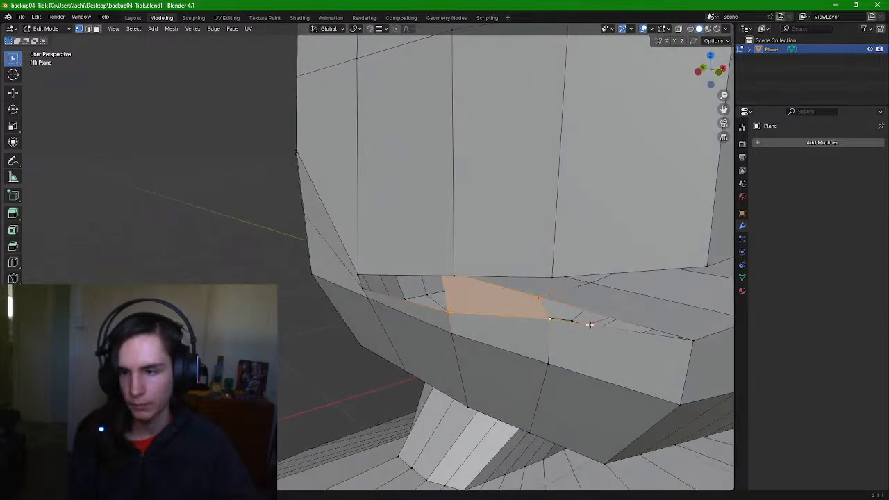
middle_drag(462, 300, 570, 323)
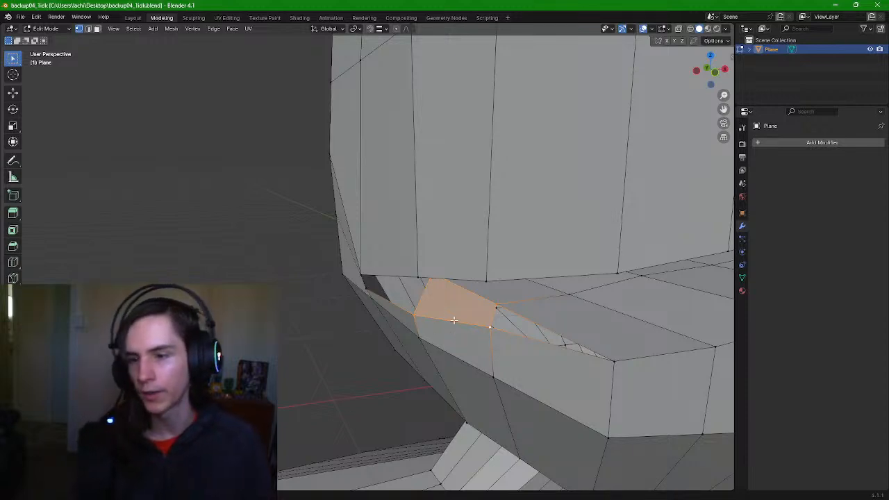
alt+click(519, 318)
middle_drag(519, 318, 452, 275)
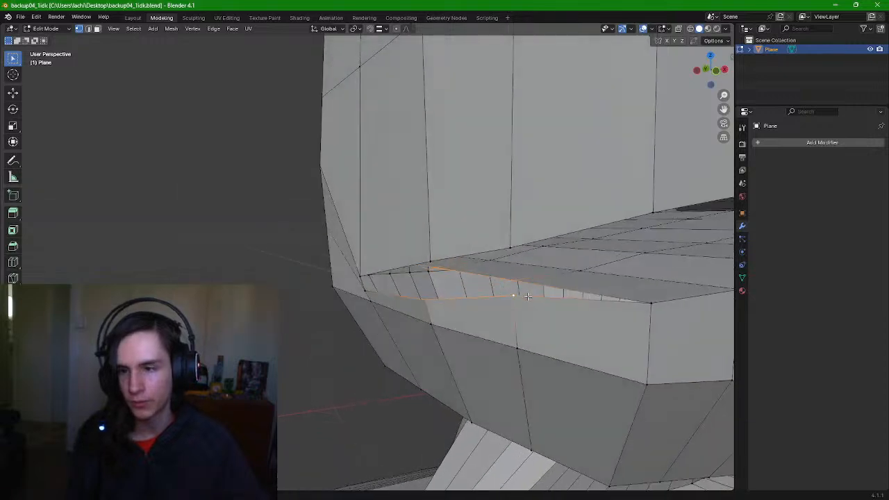
Fill the narrow gap between the front part of the lower lip edge and the mouth floor with a face
click(433, 267)
shift+click(519, 281)
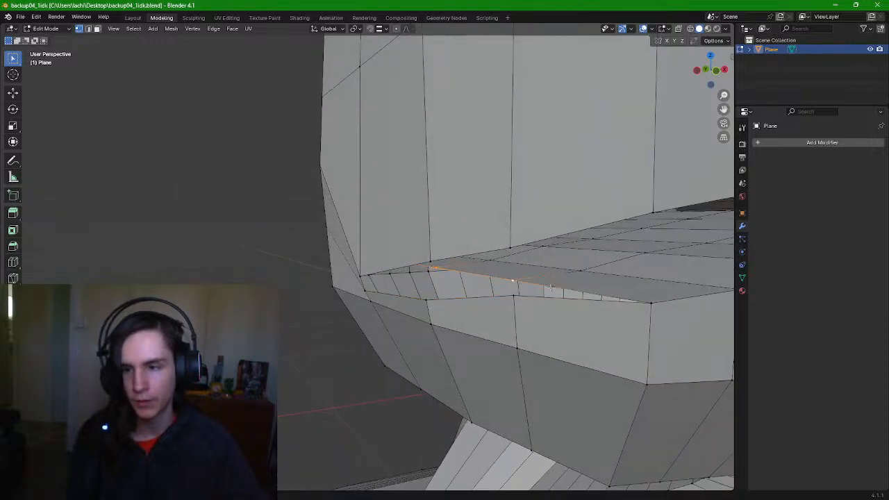
ctrl+click(653, 304)
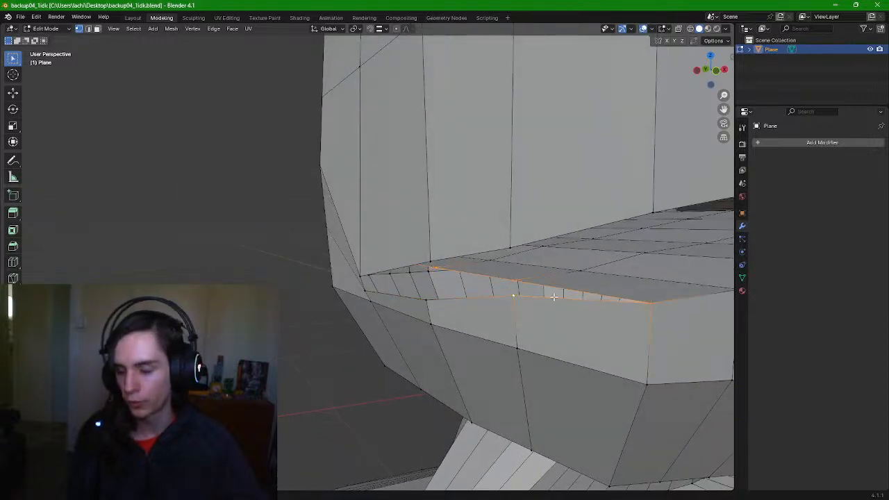
middle_drag(553, 296, 484, 294)
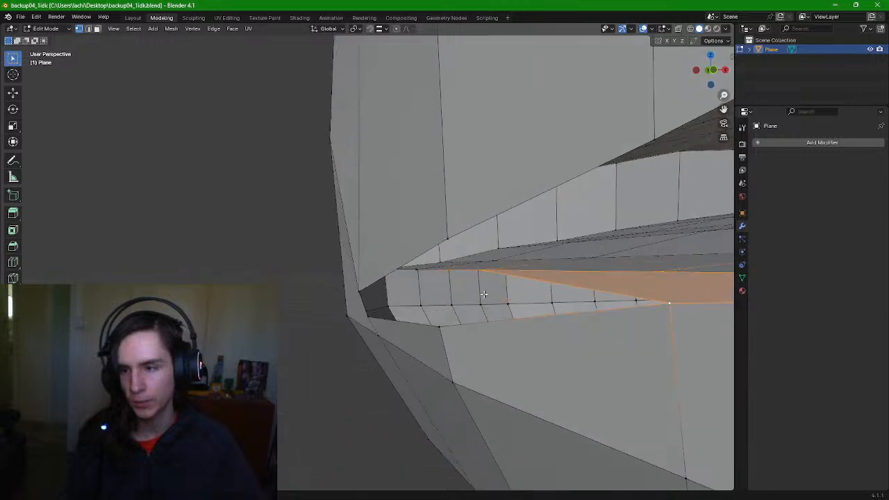
middle_drag(418, 273, 548, 318)
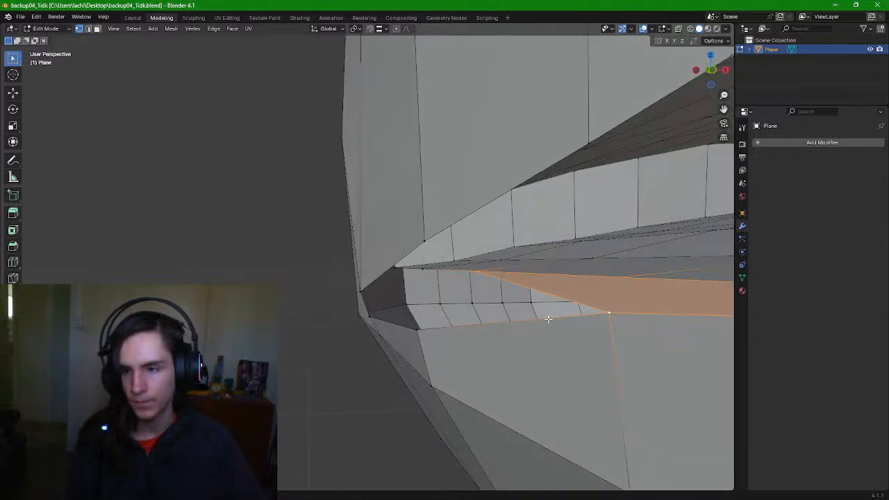
Fill a face joining the next lower lip edge segment toward the head's right corner to the mouth floor
click(612, 322)
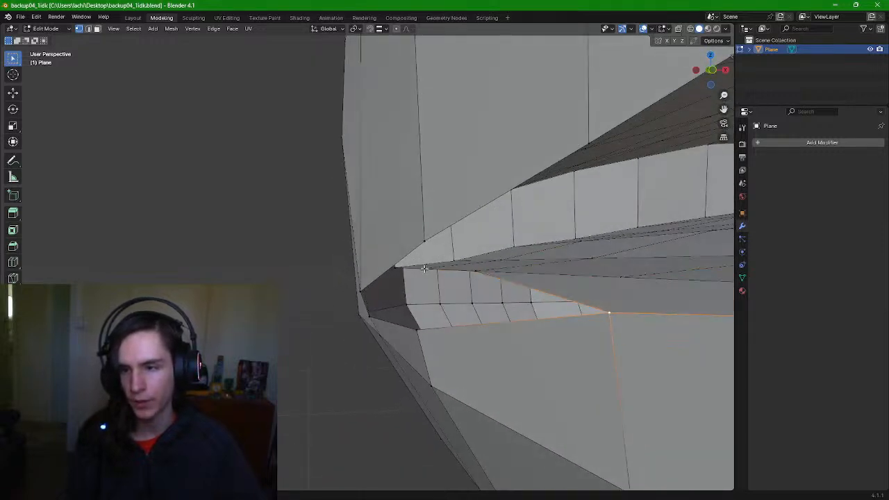
shift+click(418, 339)
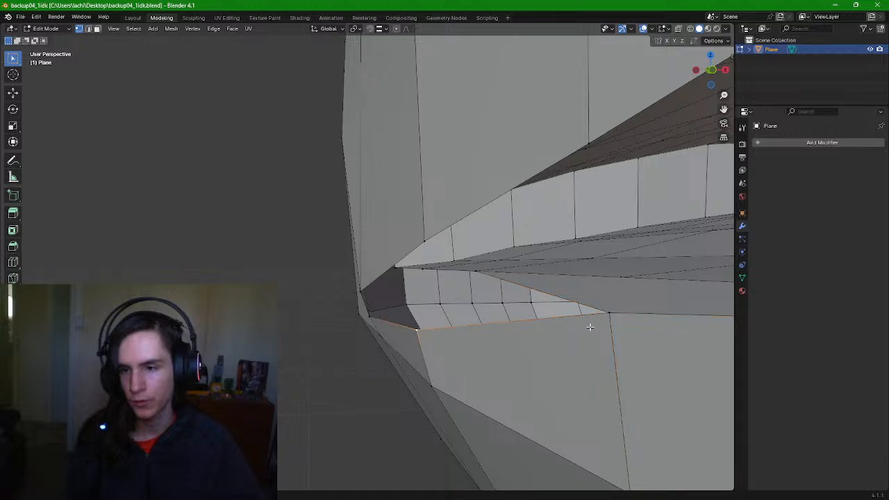
shift+click(474, 271)
key(f)
scroll(500, 278, up, 6)
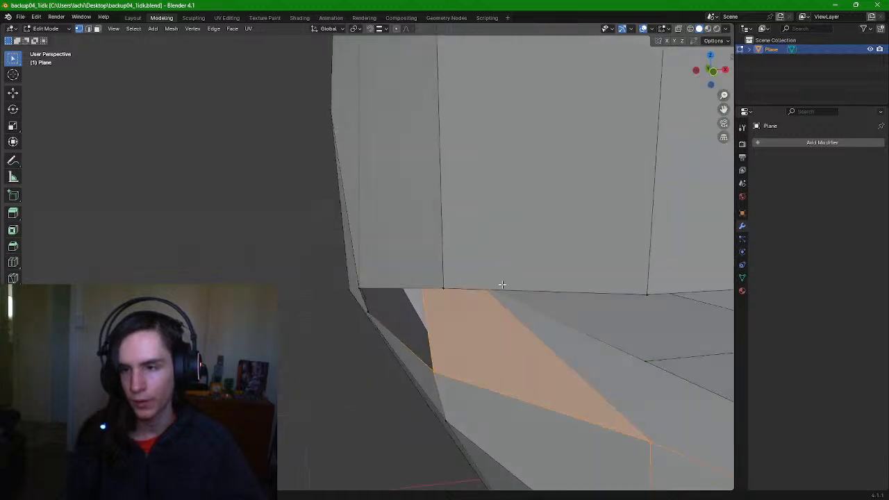
scroll(502, 289, up, 2)
middle_drag(500, 291, 496, 306)
middle_drag(366, 348, 481, 379)
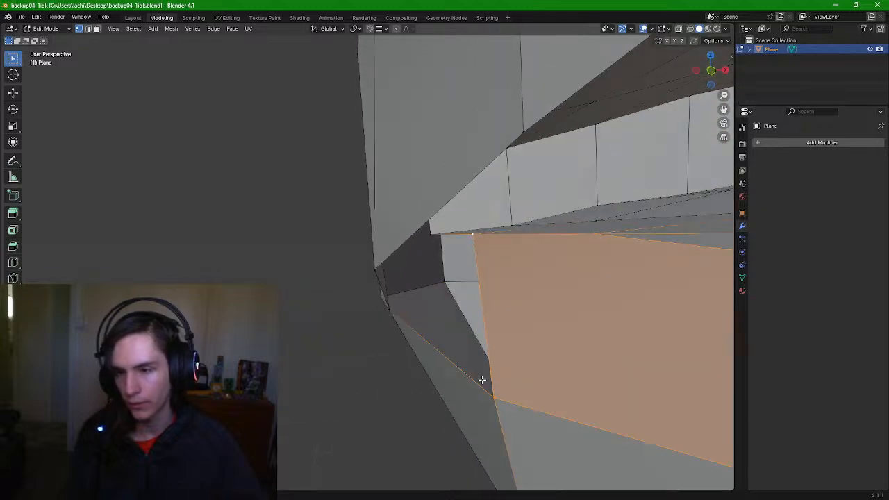
Fill the gap between the last lower lip segment at the mouth's right corner and the floor with a face
click(387, 311)
middle_drag(512, 304, 509, 356)
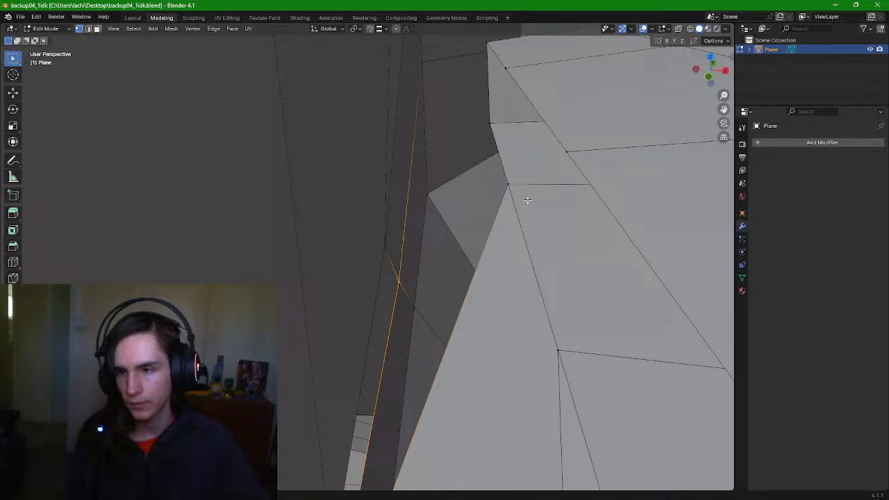
shift+click(509, 180)
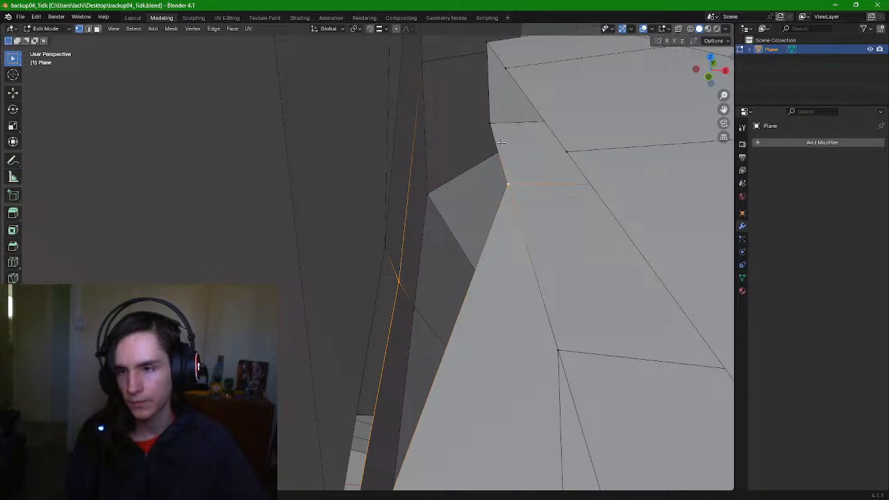
key(f)
middle_drag(487, 172, 464, 345)
scroll(465, 345, down, 6)
middle_drag(486, 318, 402, 363)
scroll(409, 331, up, 6)
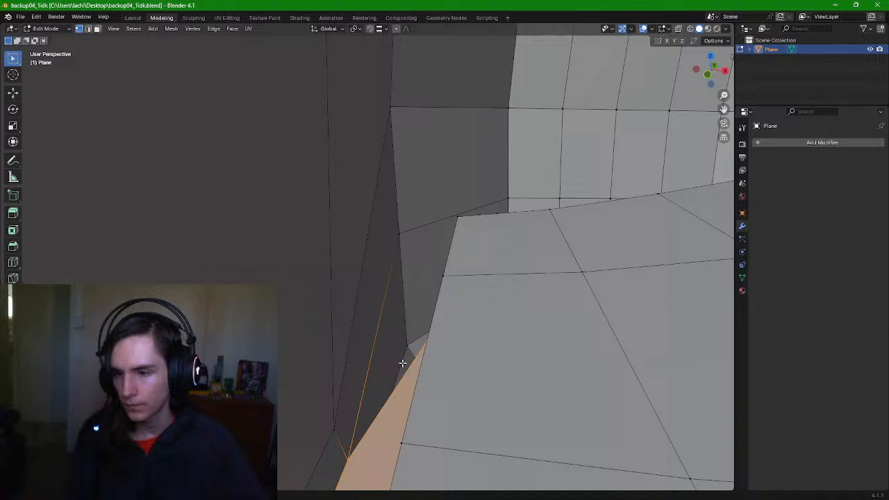
click(346, 456)
middle_drag(430, 403, 453, 396)
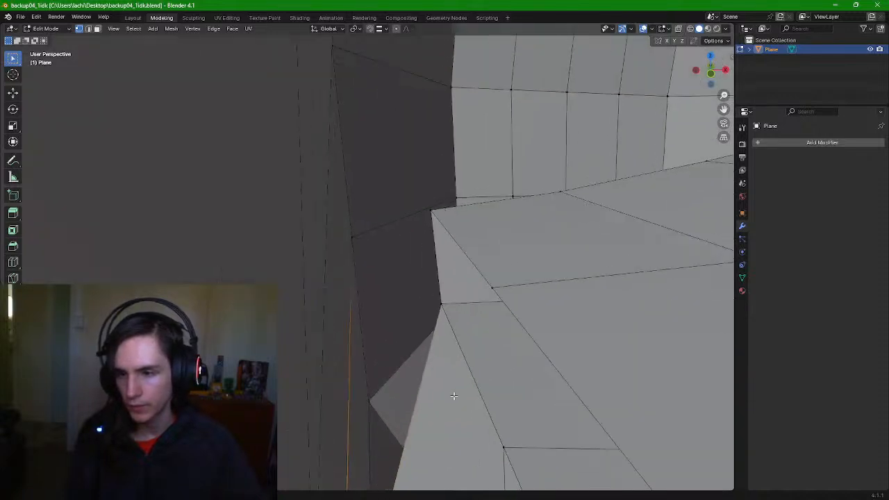
shift+click(442, 304)
middle_drag(453, 307, 436, 300)
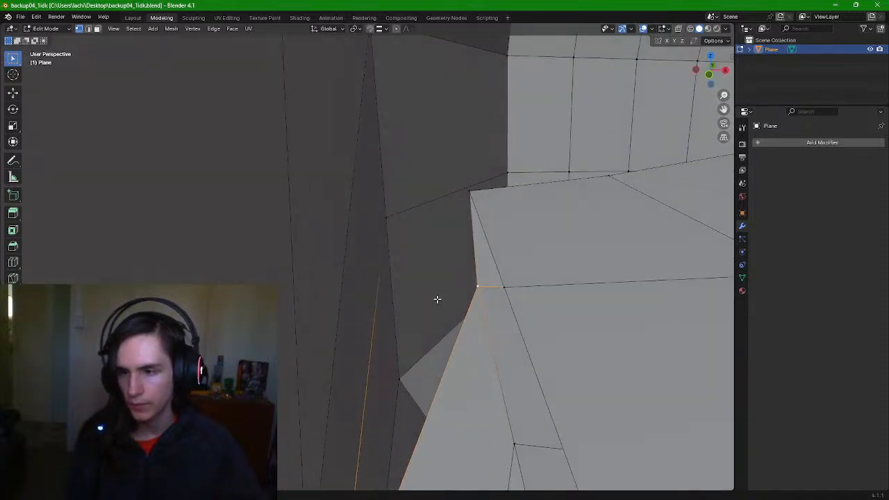
middle_drag(394, 218, 469, 389)
middle_drag(502, 332, 597, 215)
click(347, 316)
shift+click(583, 287)
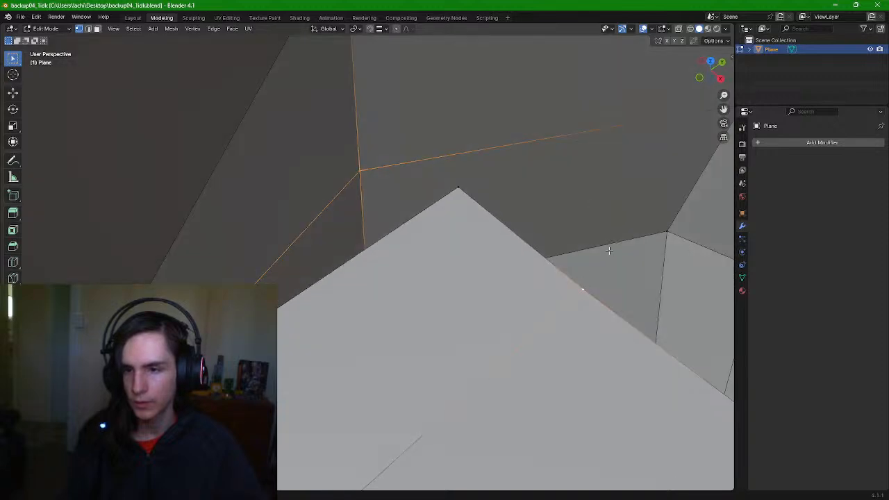
key(ctrl+z)
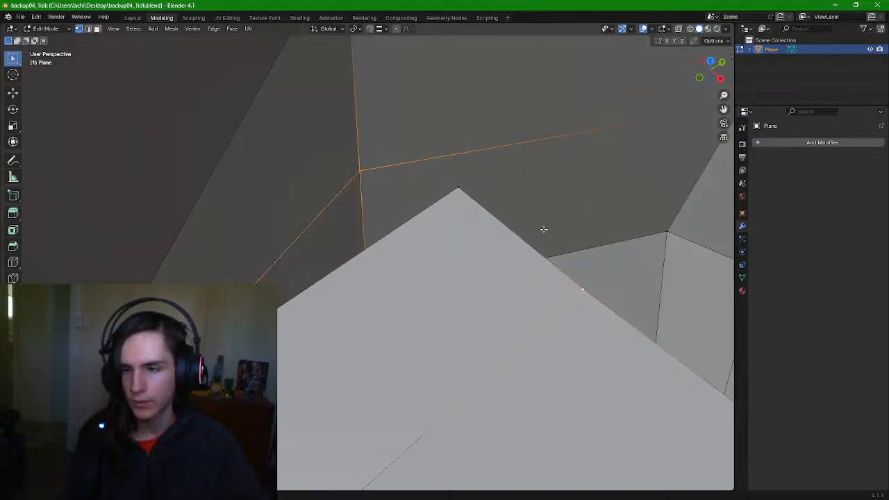
middle_drag(593, 285, 491, 326)
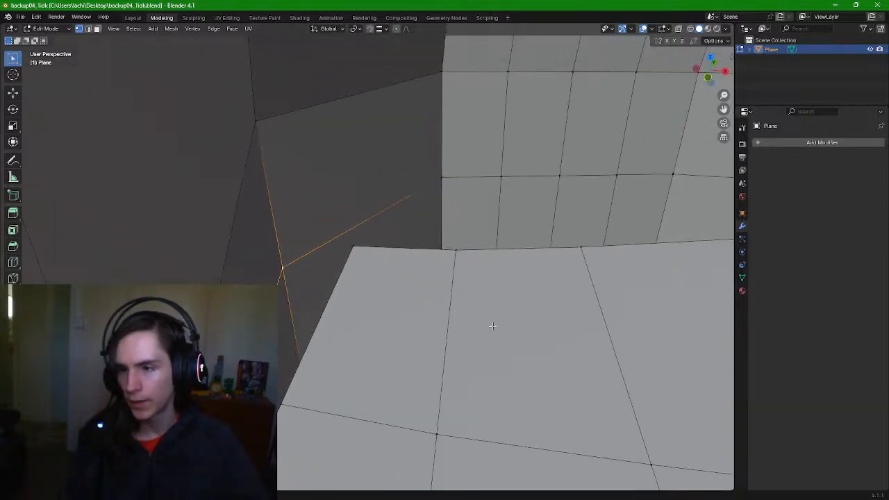
Add a loop cut through the innermost row of mouth floor faces, starting from the edge at the mouth's right corner
click(12, 277)
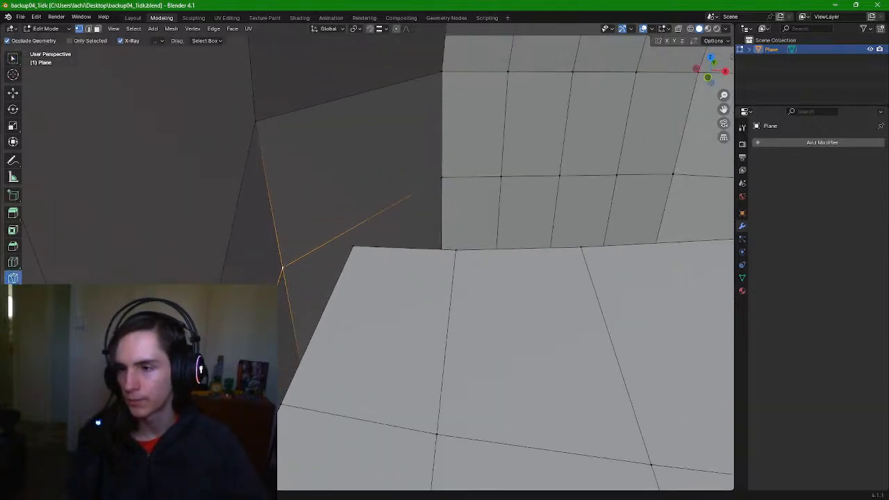
click(13, 262)
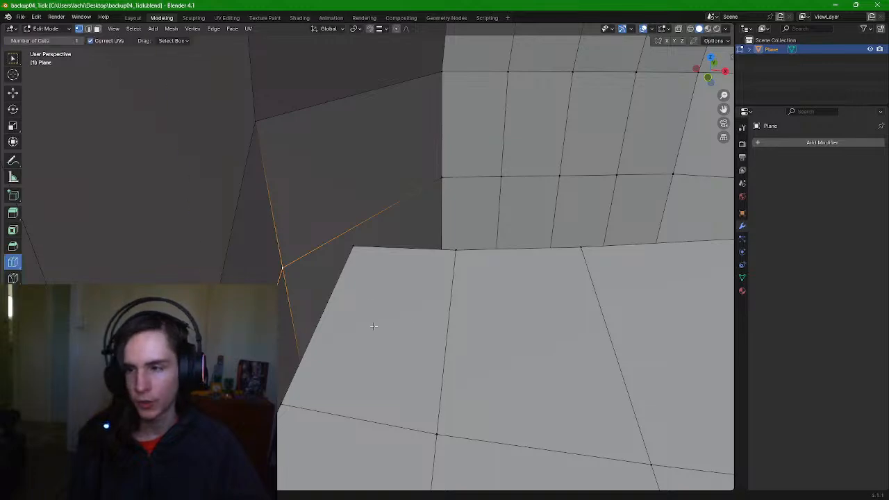
click(318, 316)
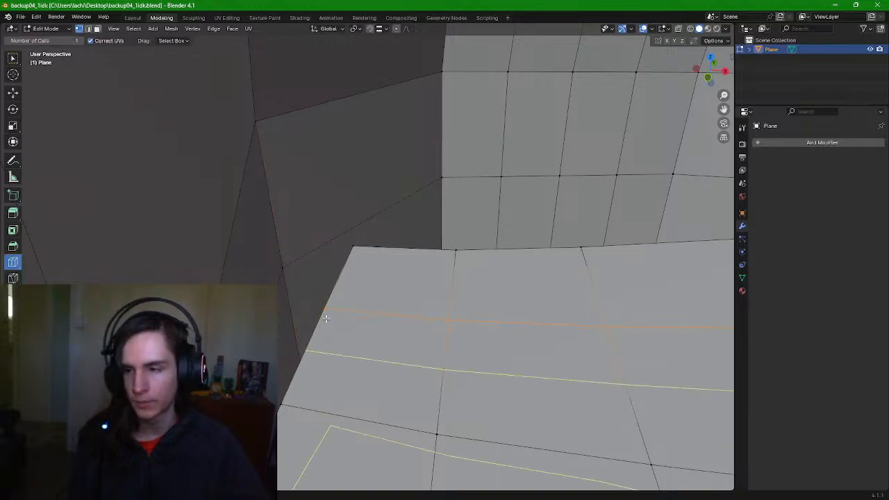
click(13, 278)
middle_drag(268, 263, 254, 270)
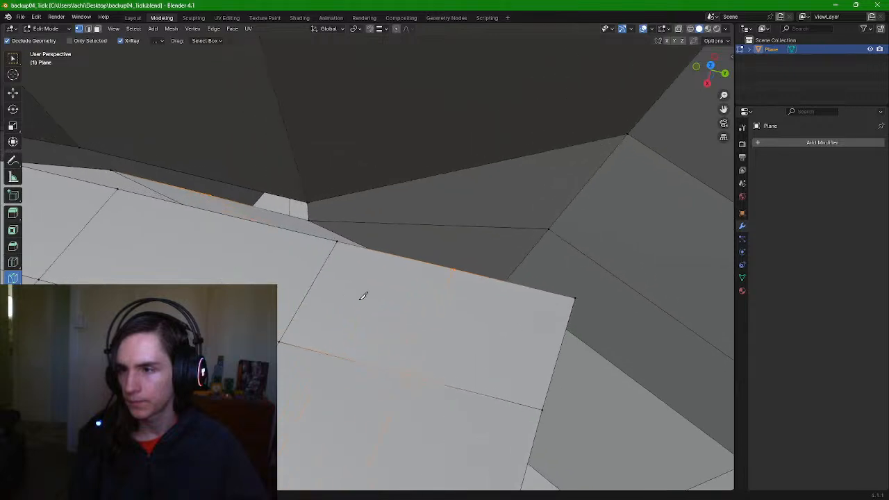
middle_drag(362, 296, 68, 188)
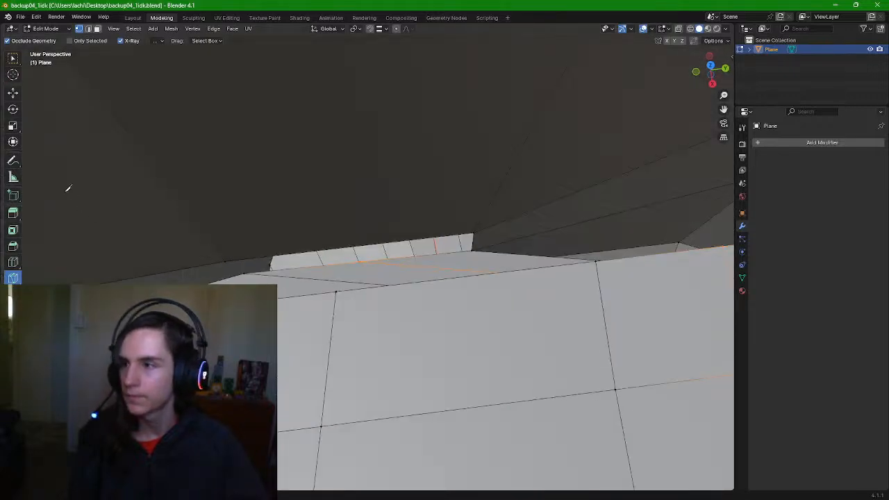
Fill a face from the mouth floor's side edge, including the new loop cut vertex, to the cavity wall vertex at the right corner
click(12, 59)
alt+click(601, 264)
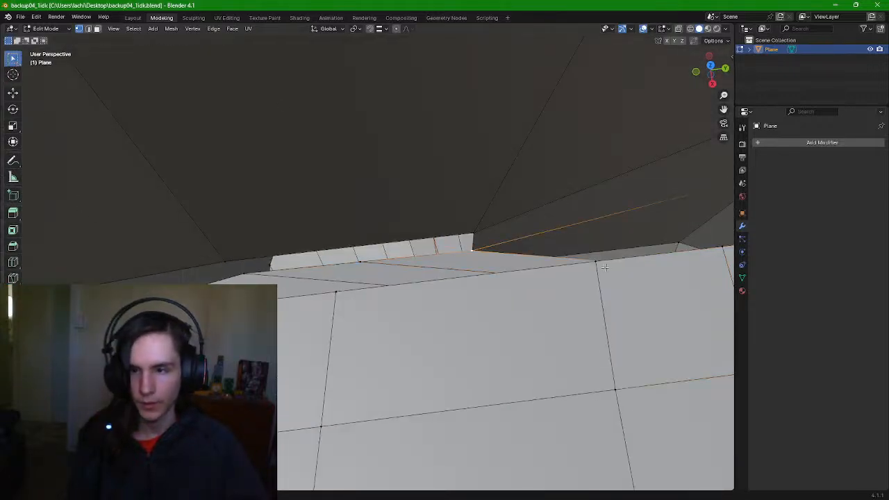
middle_drag(654, 281, 358, 314)
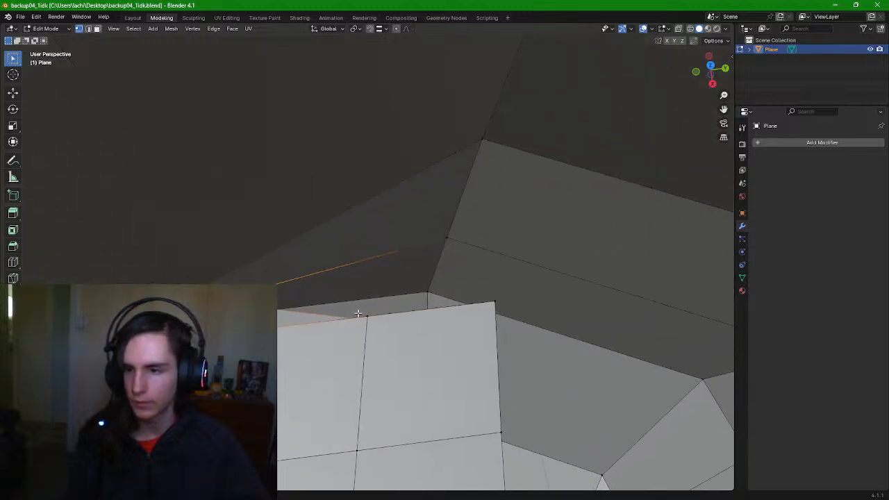
shift+click(370, 315)
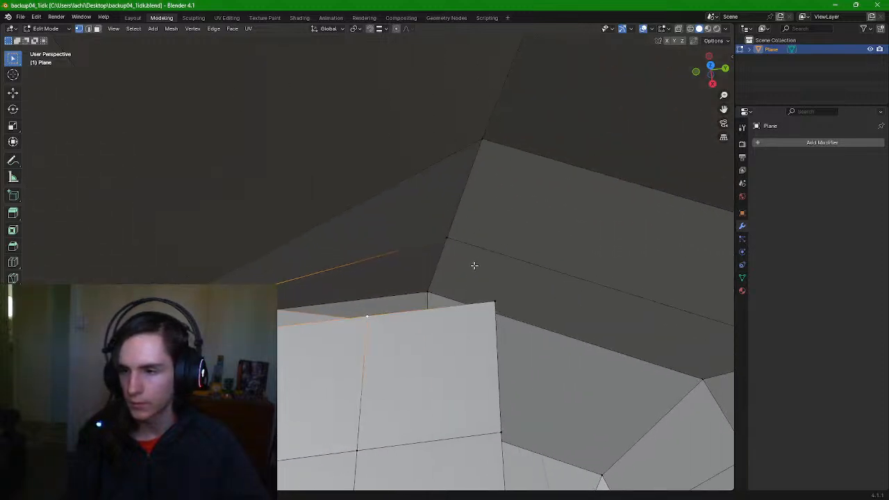
shift+click(453, 240)
key(f)
middle_drag(502, 291, 476, 338)
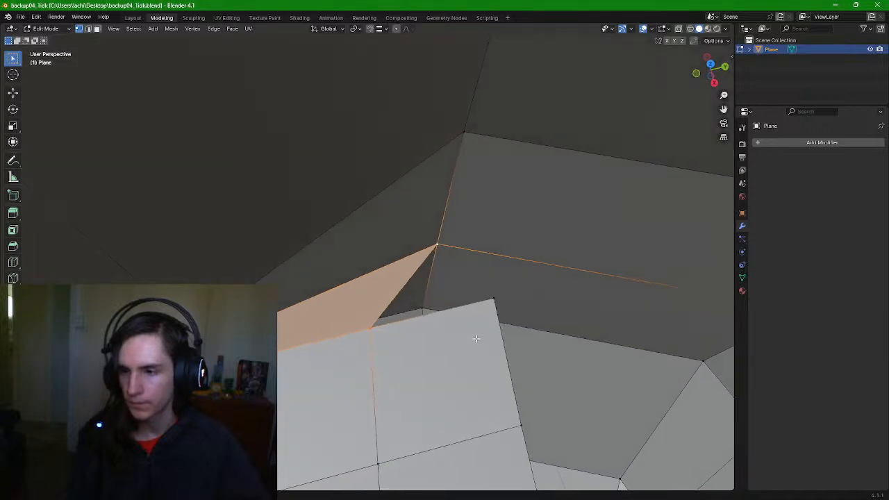
click(371, 327)
shift+click(439, 245)
shift+click(495, 298)
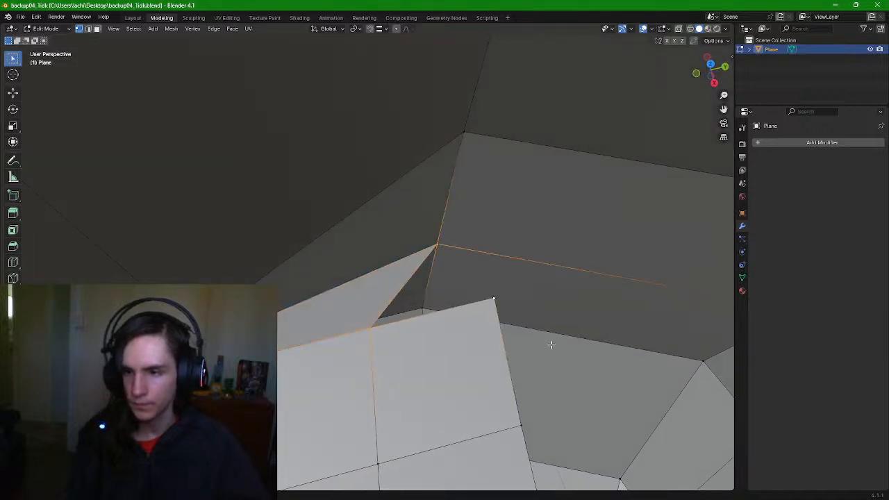
middle_drag(551, 344, 509, 336)
shift+click(666, 241)
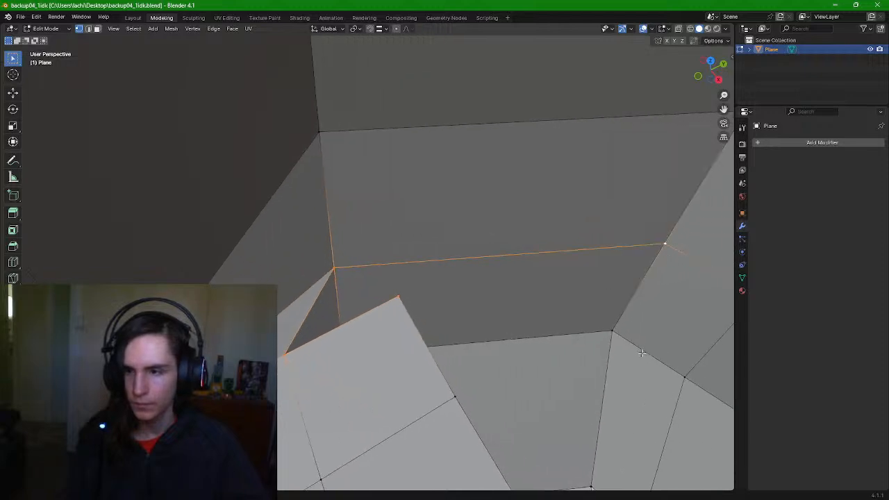
key(ctrl+z)
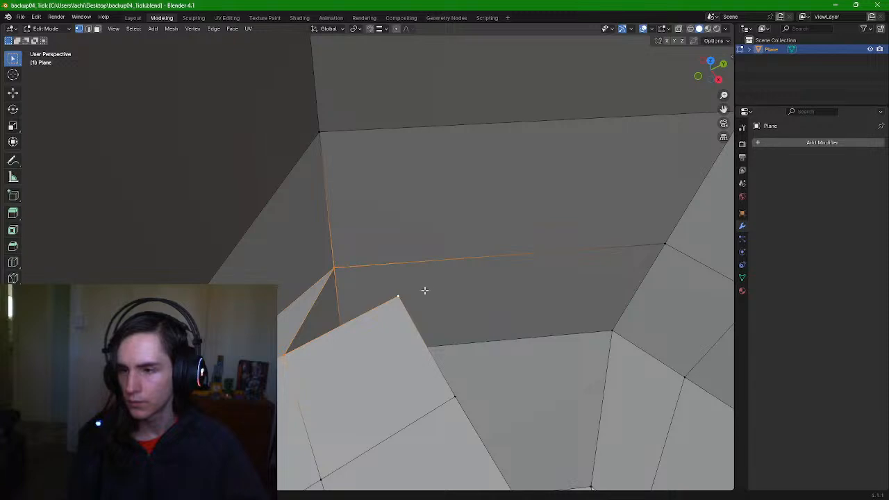
key(ctrl+z)
shift+click(665, 246)
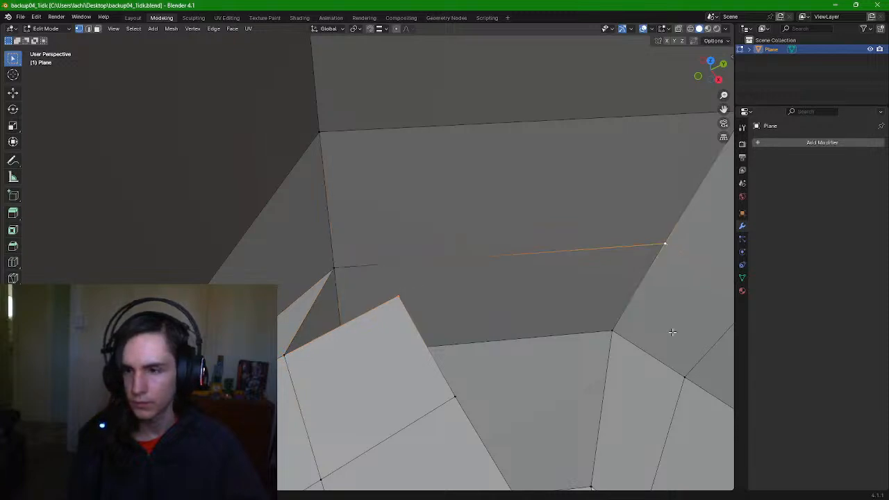
key(ctrl+z)
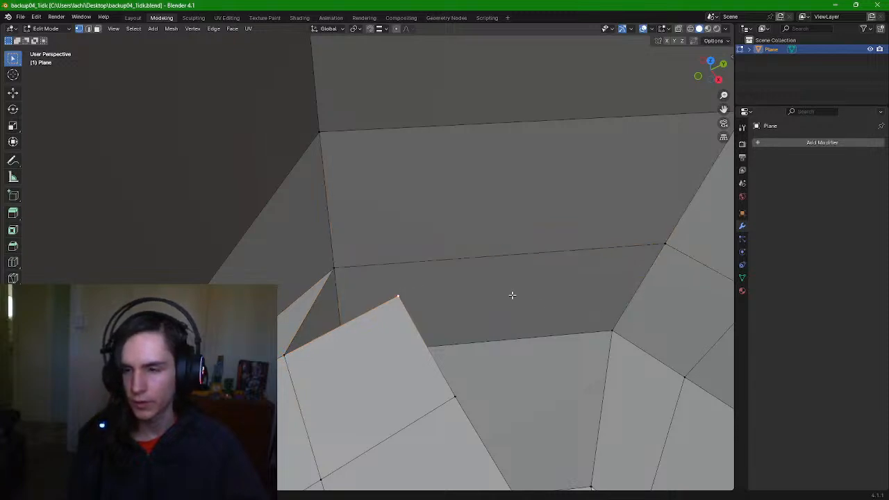
Fill a triangular face between the floor's inner corner vertex, the adjacent loop cut vertex and the cavity wall at the mouth's right corner
middle_drag(512, 295, 394, 297)
click(366, 273)
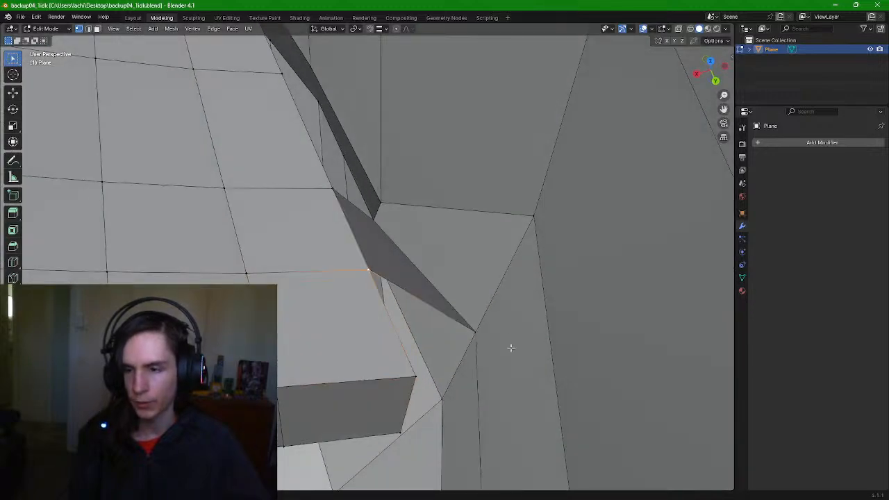
shift+click(472, 332)
shift+click(414, 375)
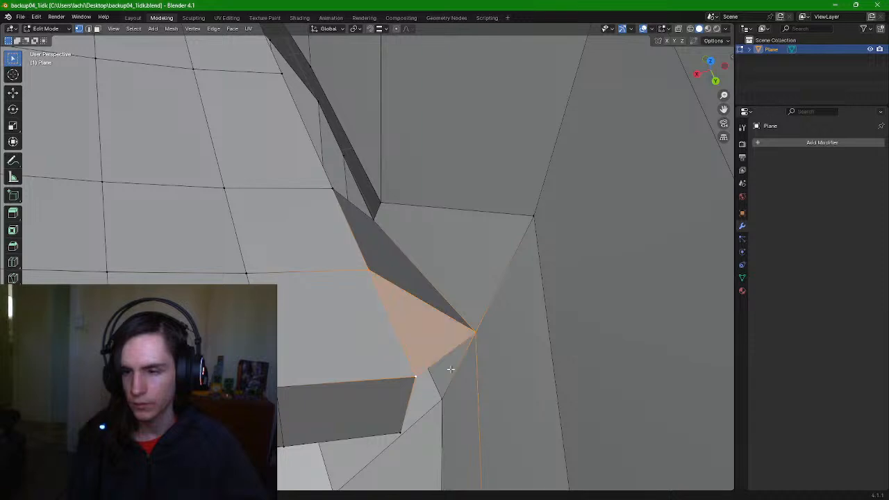
middle_drag(359, 333, 362, 315)
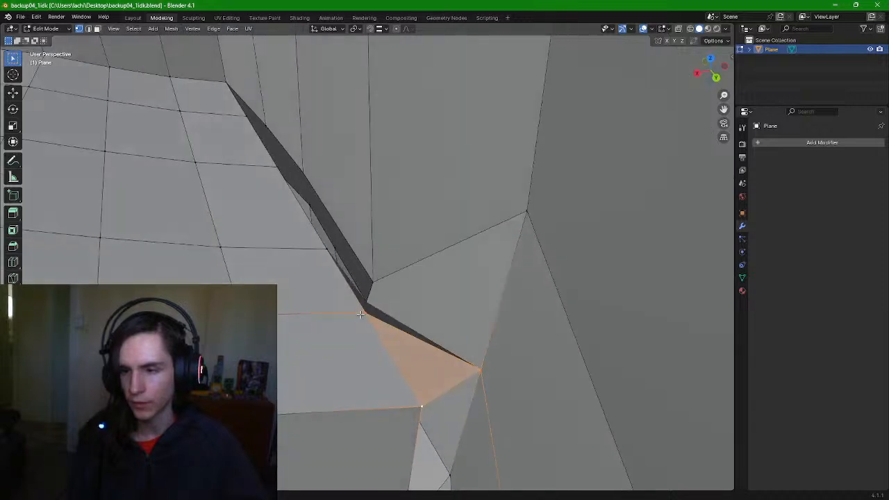
Split the inner edge of the new triangular corner face with a loop cut at its middle
click(13, 262)
click(454, 386)
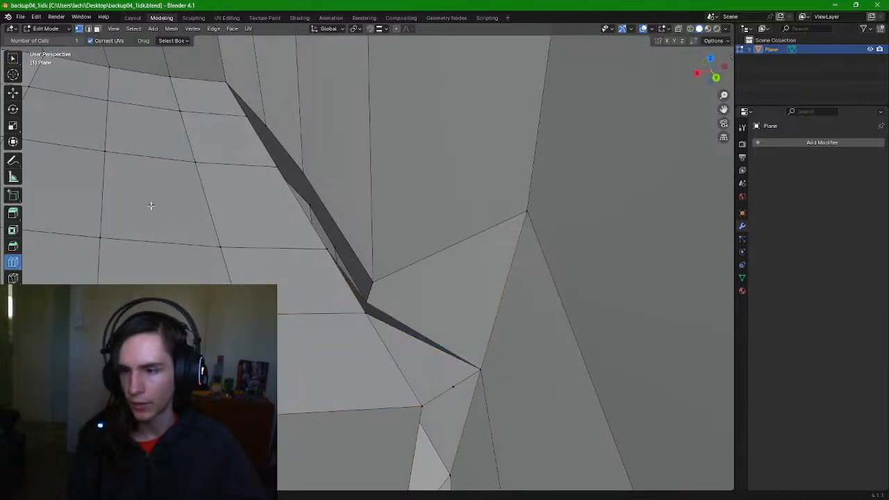
click(12, 58)
Delete the triangular face between the mouth floor's side edge and the cavity wall at the right corner
middle_drag(448, 346, 467, 289)
scroll(467, 289, up, 5)
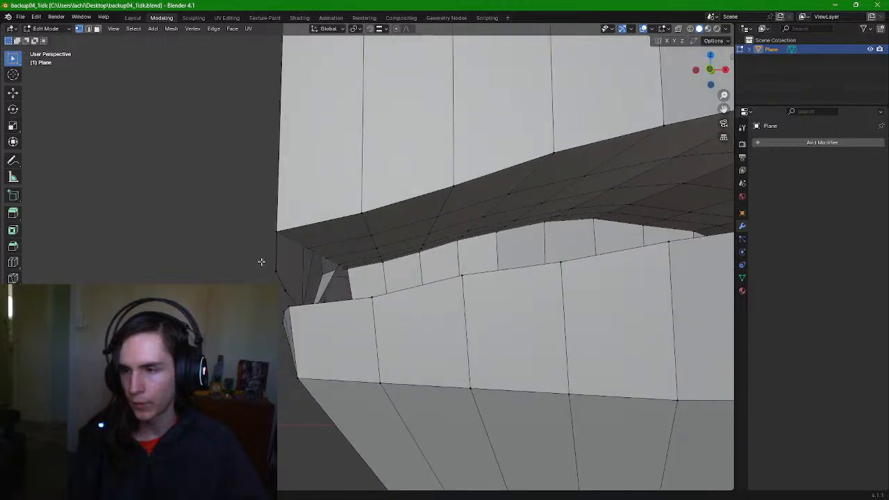
click(97, 29)
middle_drag(224, 162, 323, 283)
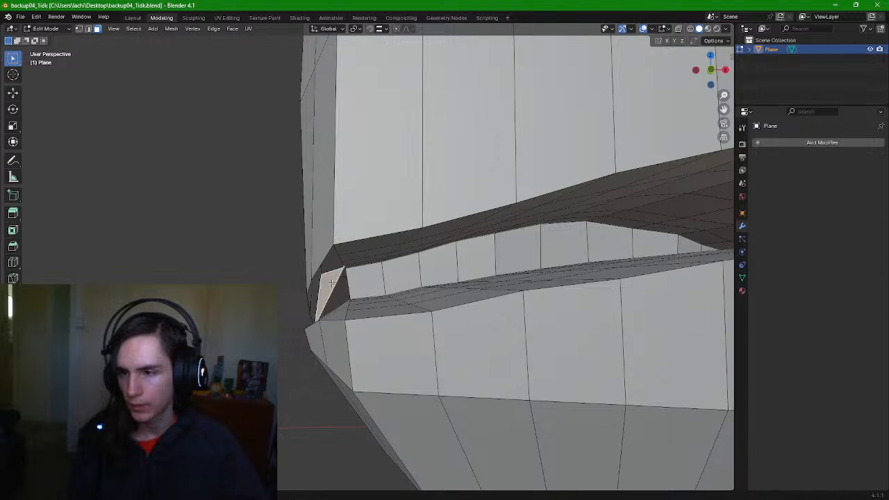
key(x)
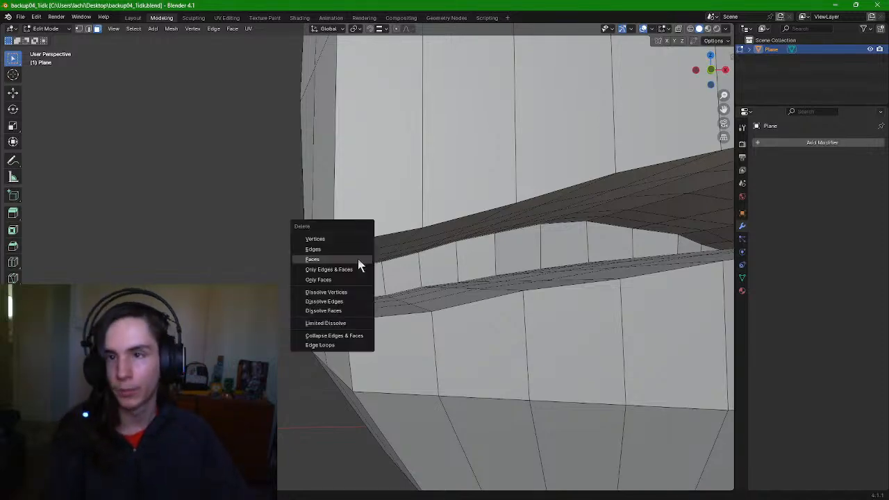
click(349, 256)
Try to cut into the inner edge of the remaining triangular face at the mouth's right corner with the Knife tool
scroll(468, 323, up, 2)
middle_drag(468, 322, 141, 144)
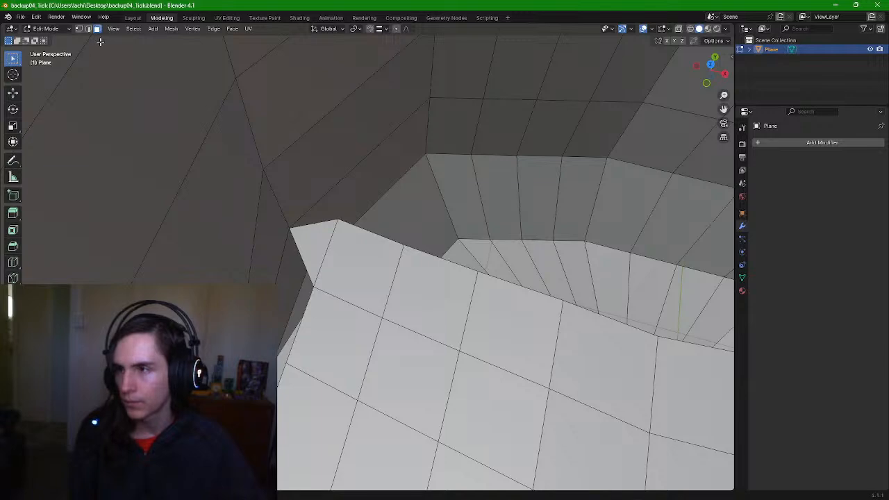
click(304, 234)
middle_drag(304, 234, 424, 294)
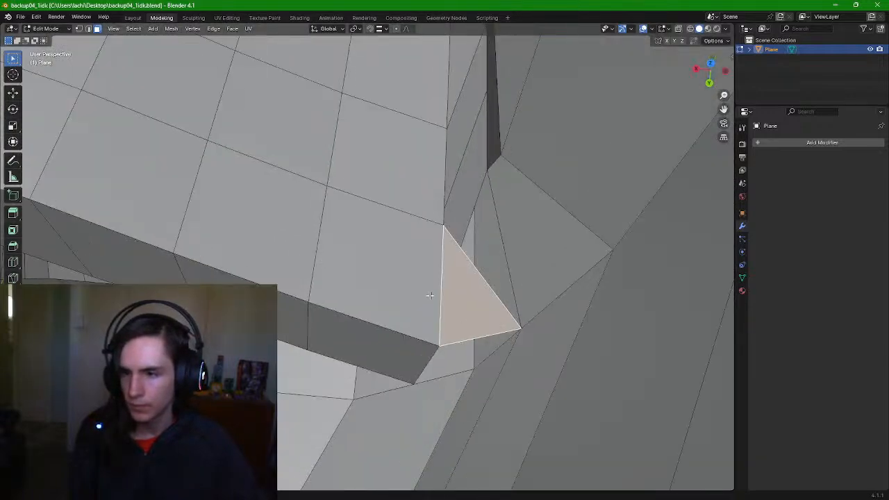
click(463, 359)
click(462, 333)
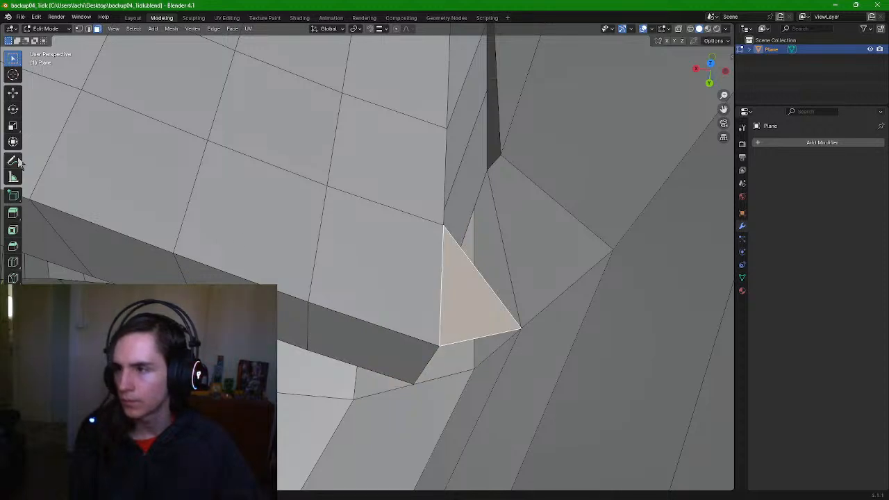
click(14, 264)
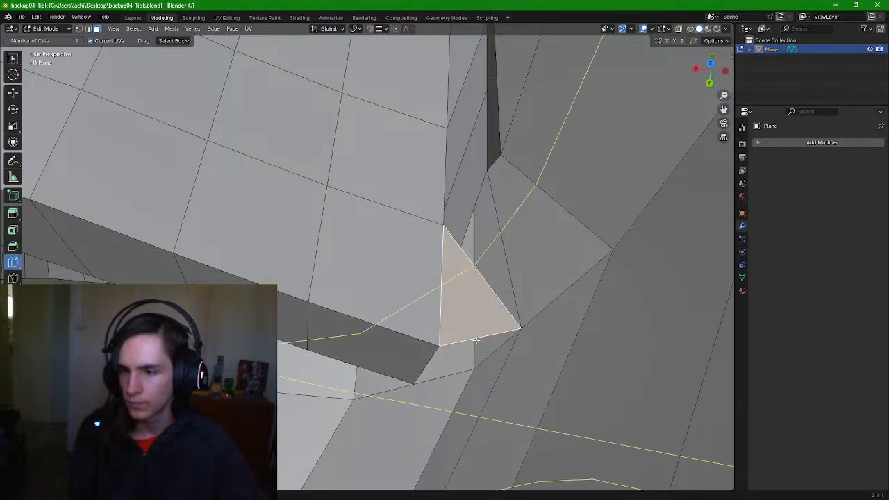
click(12, 277)
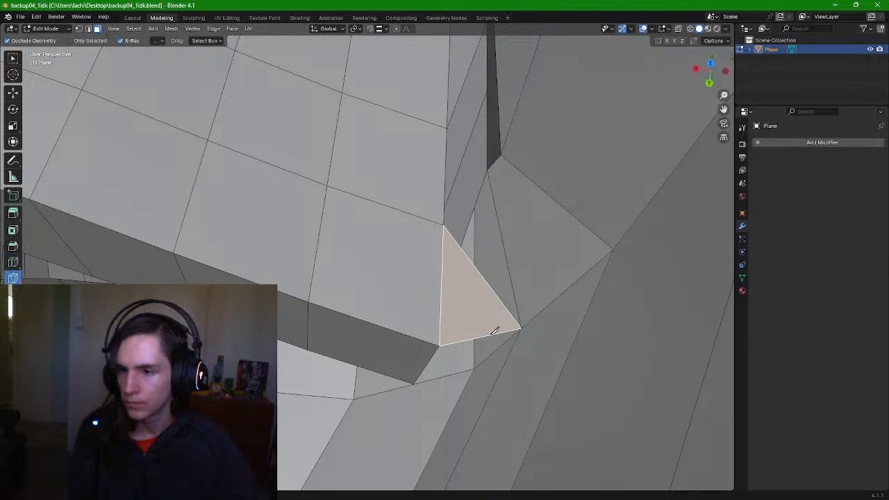
click(482, 336)
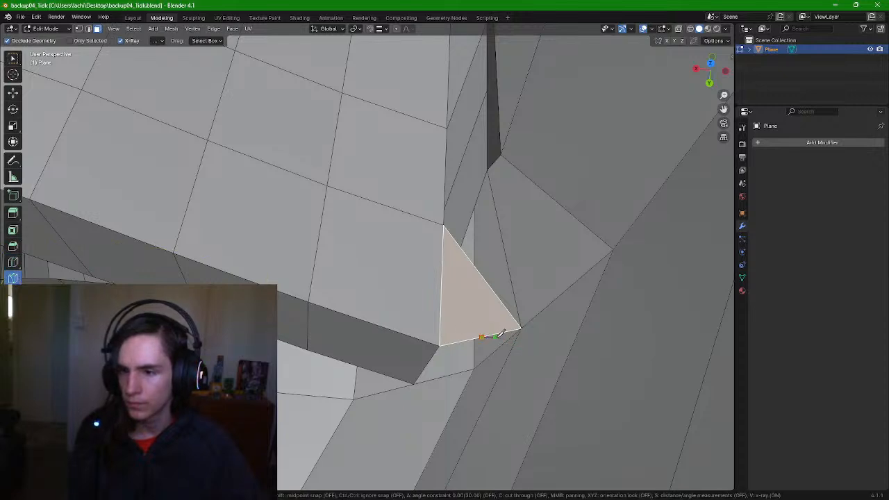
key(Escape)
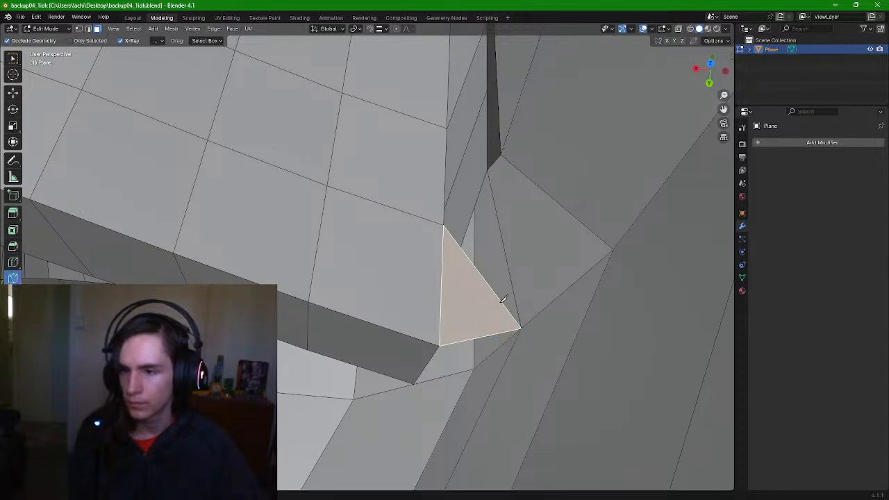
Examine the gap between the mouth floor, its front strip and the cavity wall around the right corner's triangular face
click(13, 265)
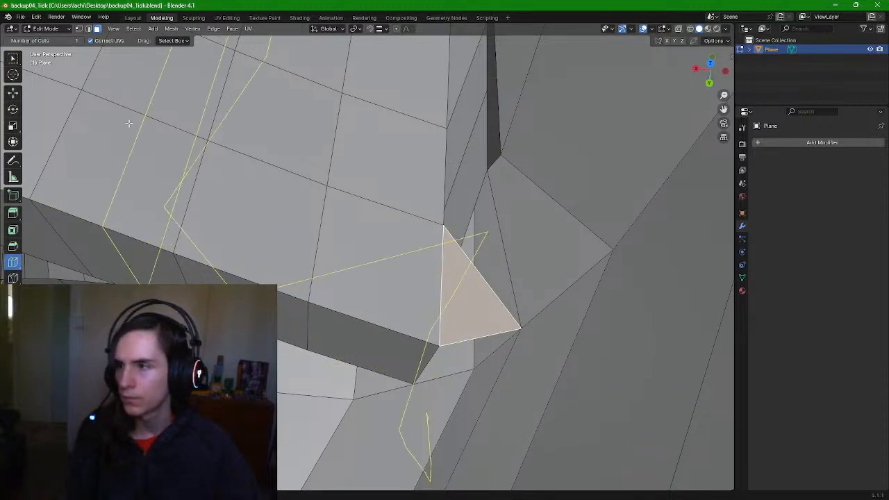
click(78, 29)
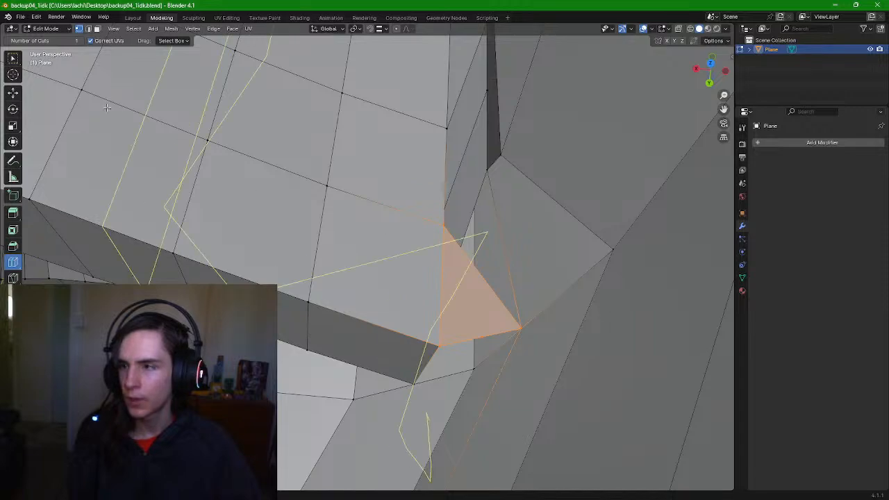
click(14, 60)
scroll(490, 249, up, 8)
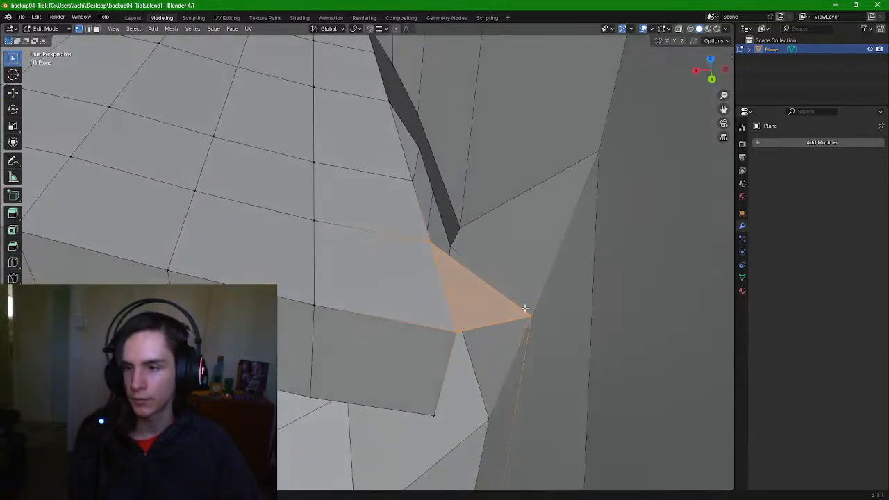
scroll(528, 326, down, 5)
scroll(558, 284, up, 1)
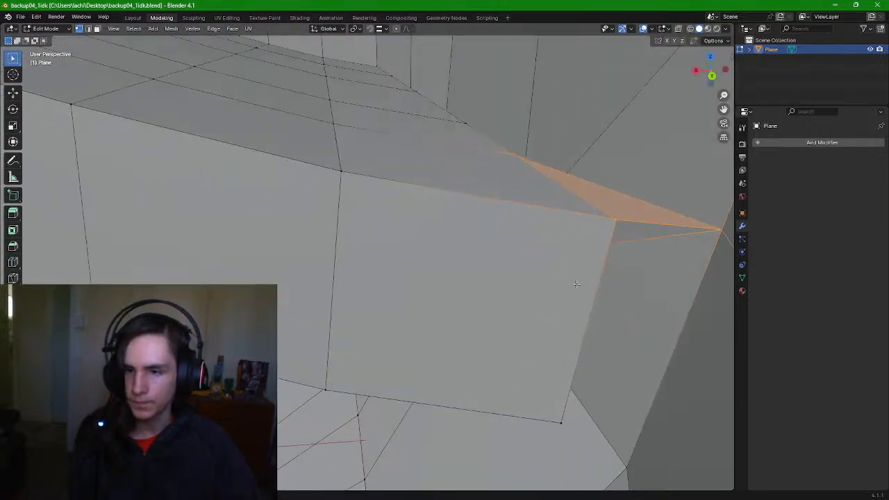
shift+middle_drag(576, 285, 299, 324)
scroll(366, 261, up, 6)
scroll(339, 292, up, 1)
scroll(339, 291, up, 1)
middle_drag(336, 275, 379, 261)
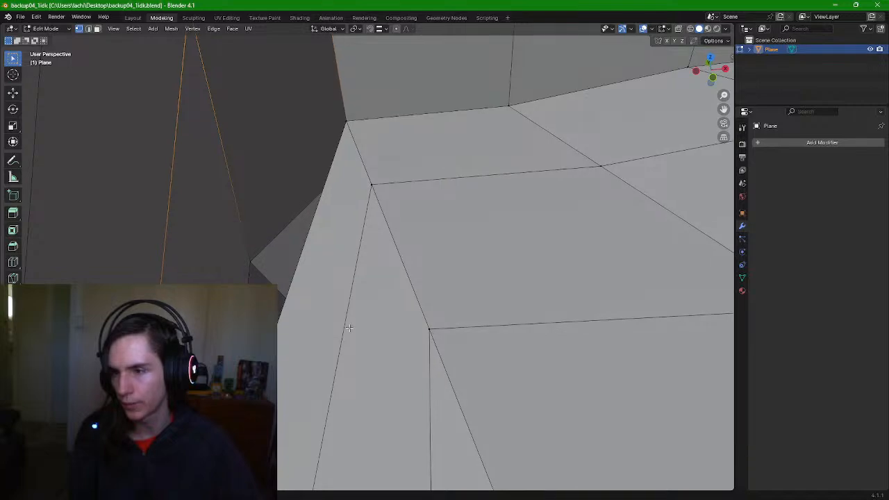
shift+middle_drag(324, 332, 305, 278)
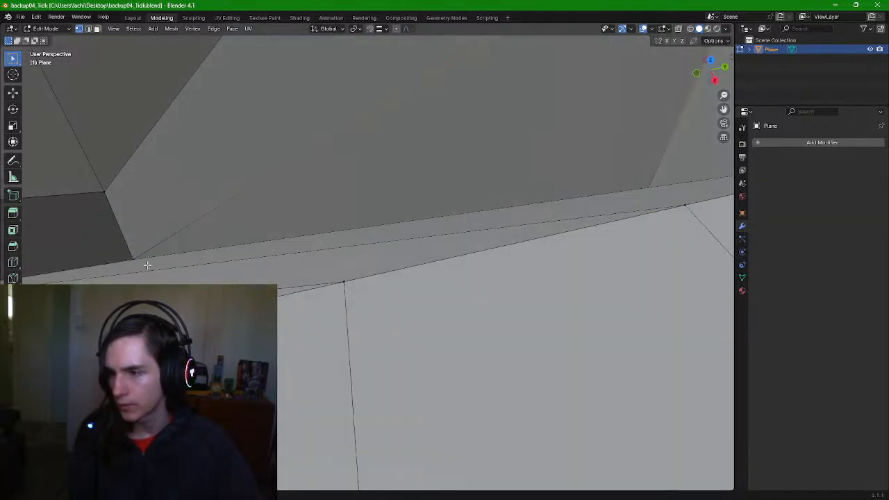
middle_drag(147, 264, 413, 282)
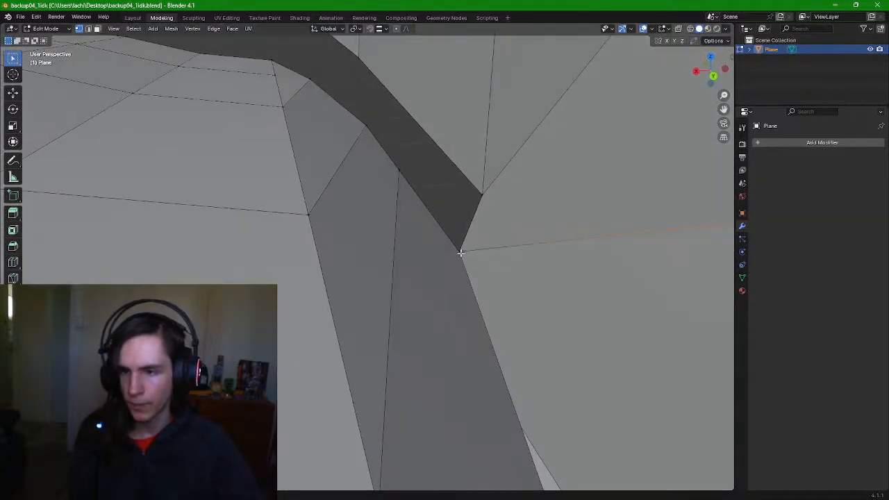
middle_drag(461, 253, 382, 184)
shift+middle_drag(440, 123, 445, 339)
Fill a triangular face between the front strip's upper and lower corner vertices and the split point on the corner triangle's edge
middle_drag(398, 255, 407, 235)
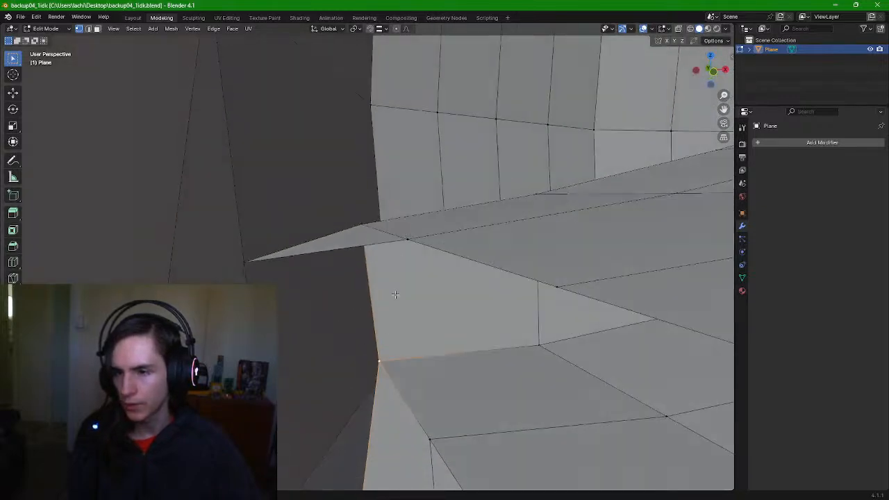
middle_drag(415, 362, 452, 339)
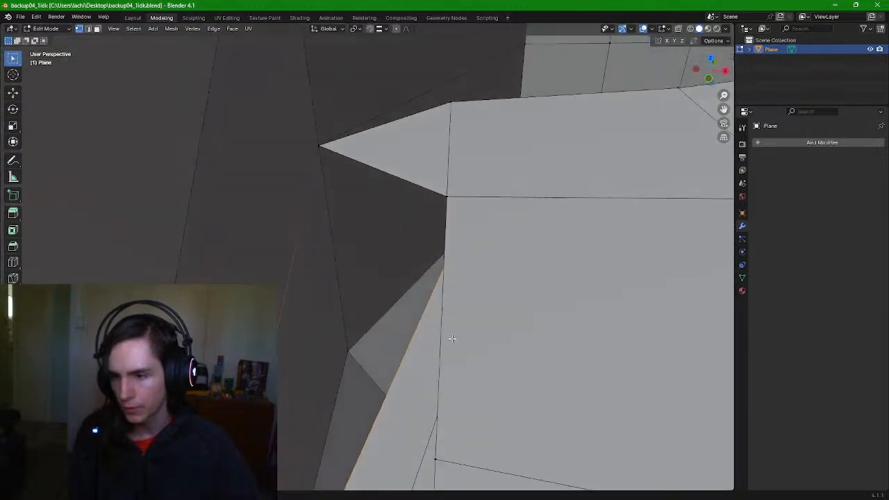
shift+click(320, 147)
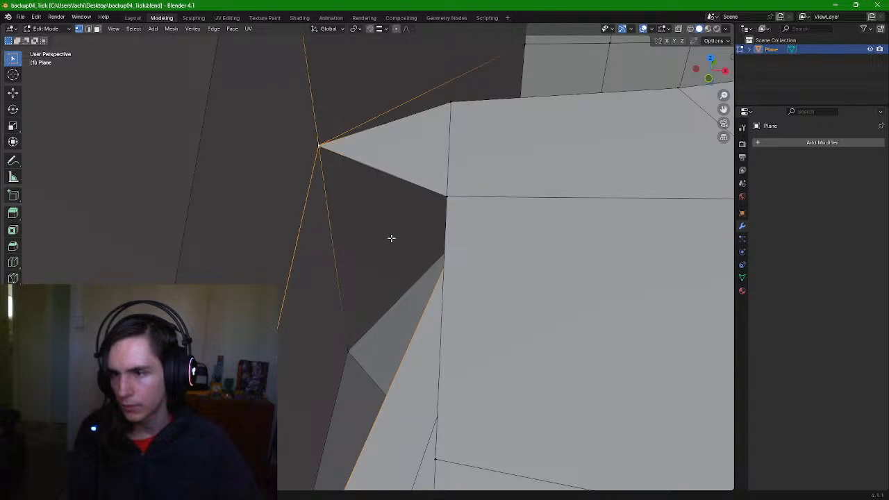
middle_drag(391, 238, 426, 166)
shift+click(448, 306)
middle_drag(448, 306, 461, 290)
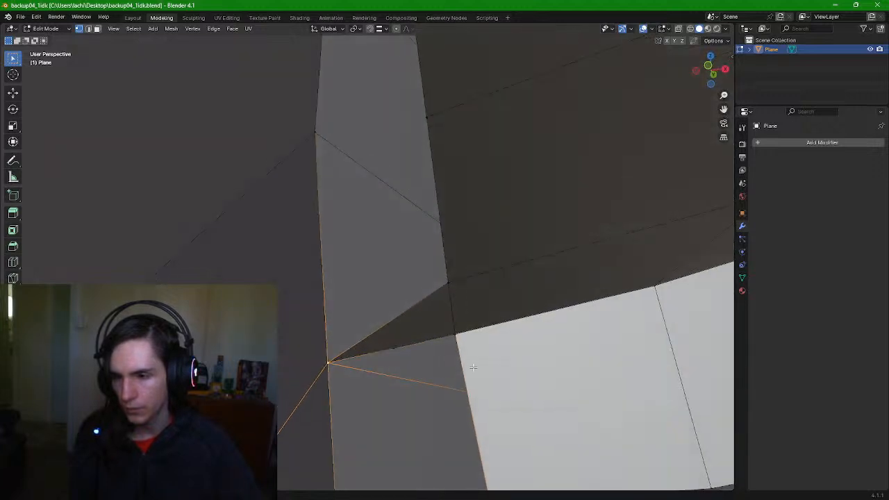
middle_drag(473, 367, 492, 388)
scroll(428, 400, down, 7)
scroll(428, 399, down, 4)
scroll(415, 377, up, 7)
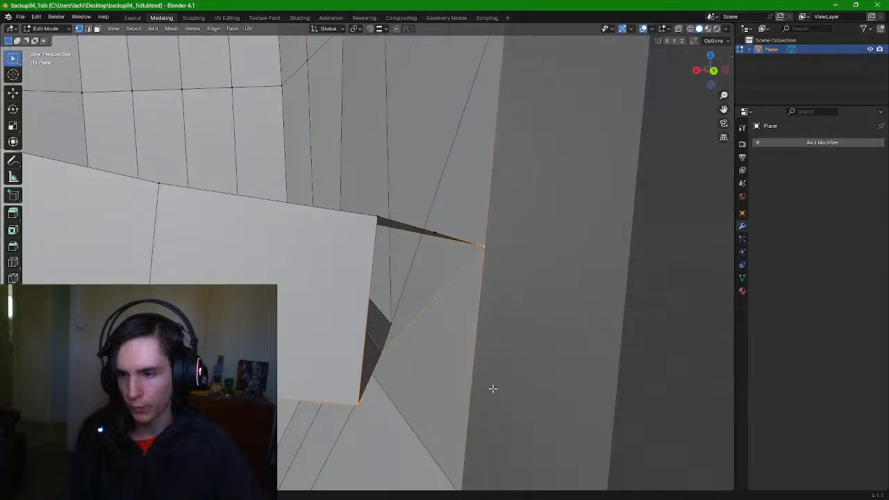
click(378, 219)
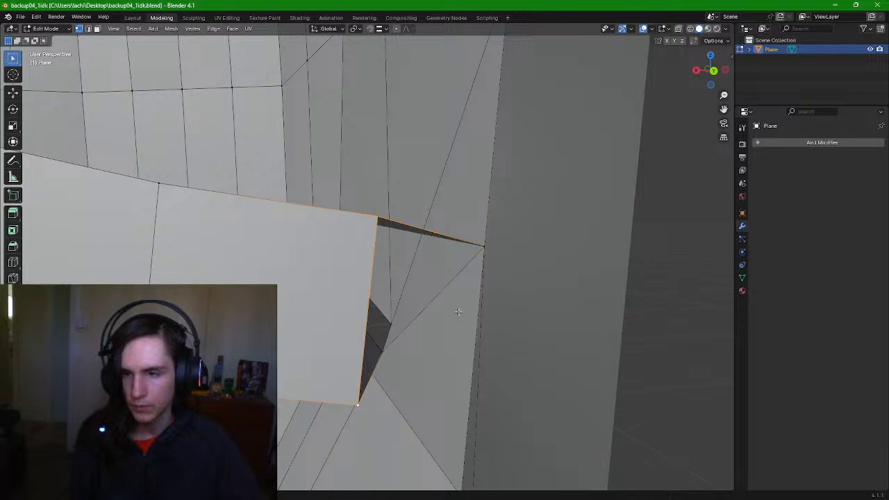
key(f)
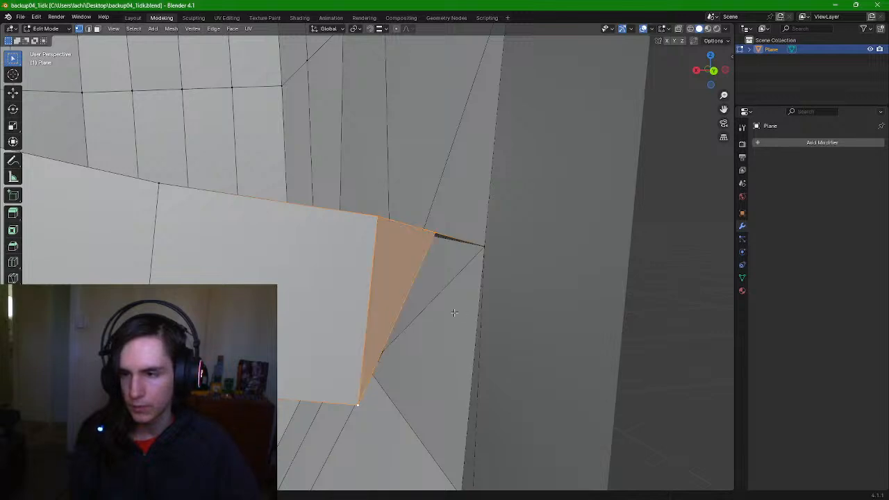
Split the new triangular face's free edge with a loop cut and move the added vertex down and outward to square off the face
click(13, 266)
click(393, 307)
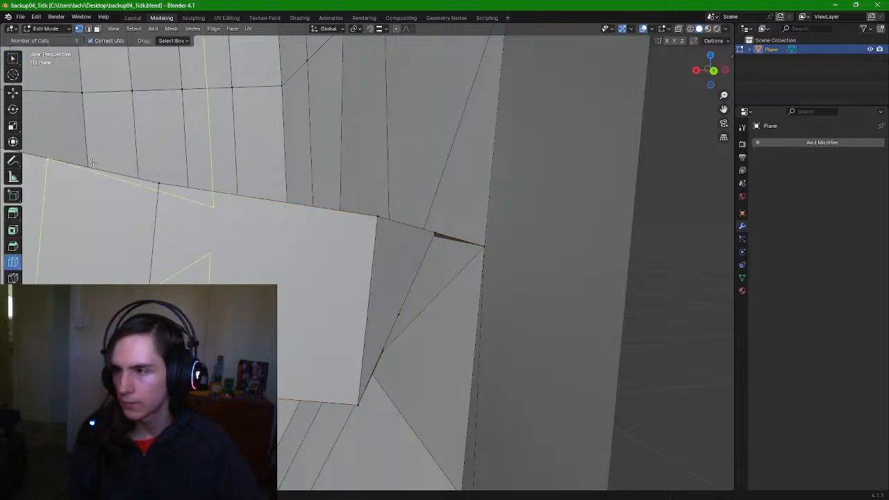
click(12, 59)
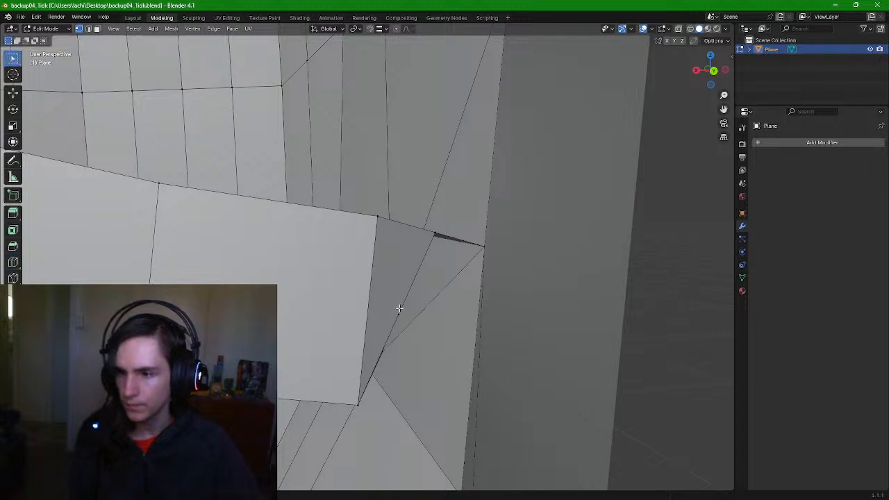
click(13, 92)
drag(402, 276, 389, 375)
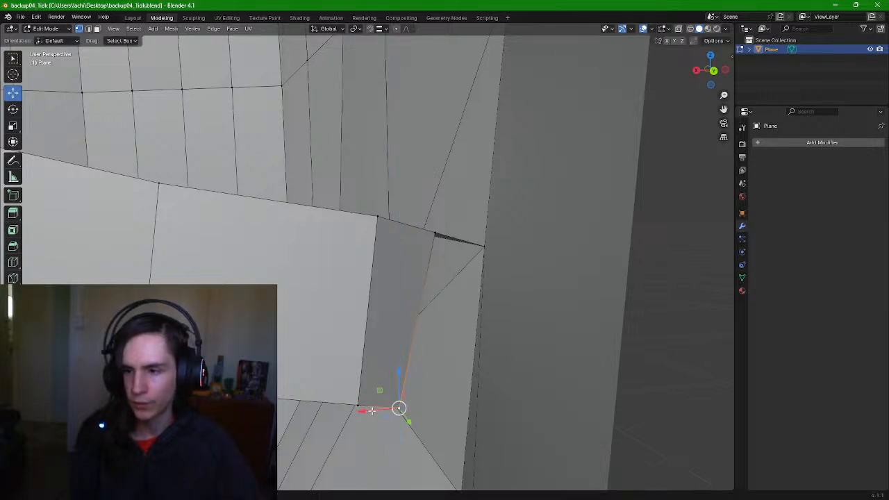
drag(371, 411, 384, 410)
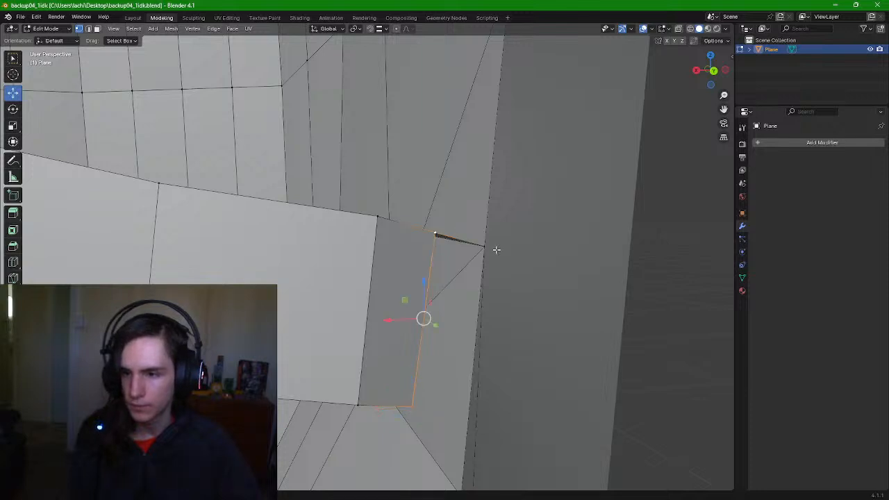
Add a loop cut around the lower lip, crossing the wall edge near the level of the front strip's lower corner
middle_drag(490, 280, 501, 319)
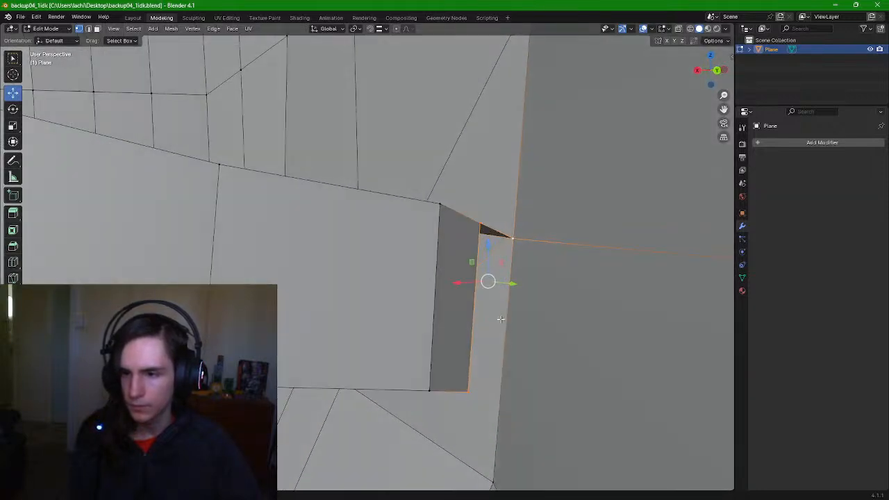
click(12, 278)
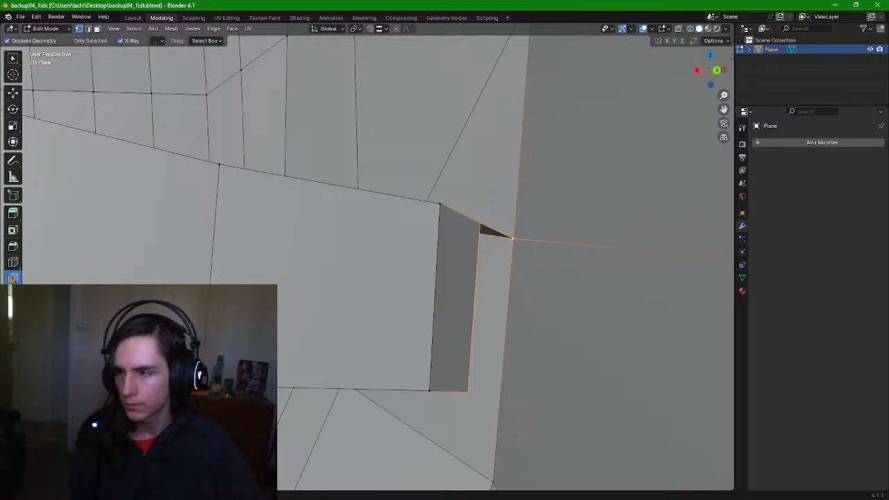
click(13, 262)
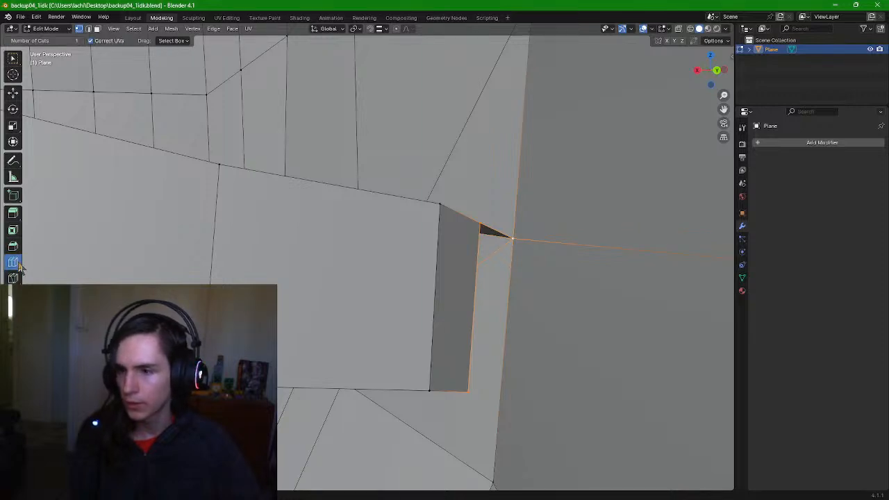
click(506, 362)
middle_drag(512, 363, 541, 362)
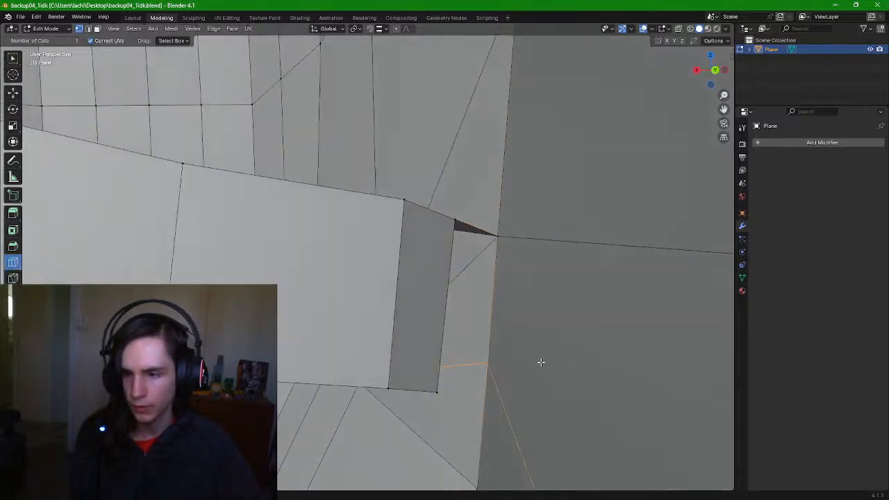
Fill a four-sided face between the squared corner face's outer edge, the wall corner vertex and the lip's new loop cut vertex
click(13, 93)
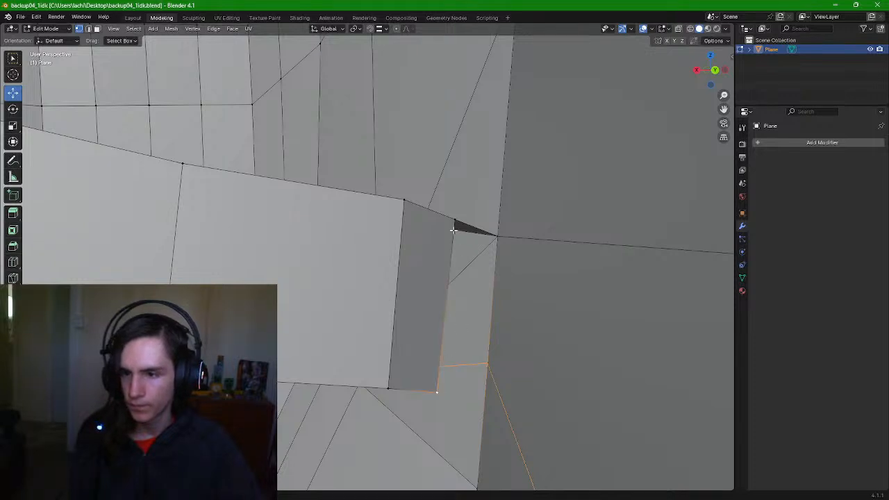
key(f)
mouse_move(525, 296)
middle_down()
mouse_move(486, 300)
mouse_move(522, 298)
middle_up()
key(ctrl+z)
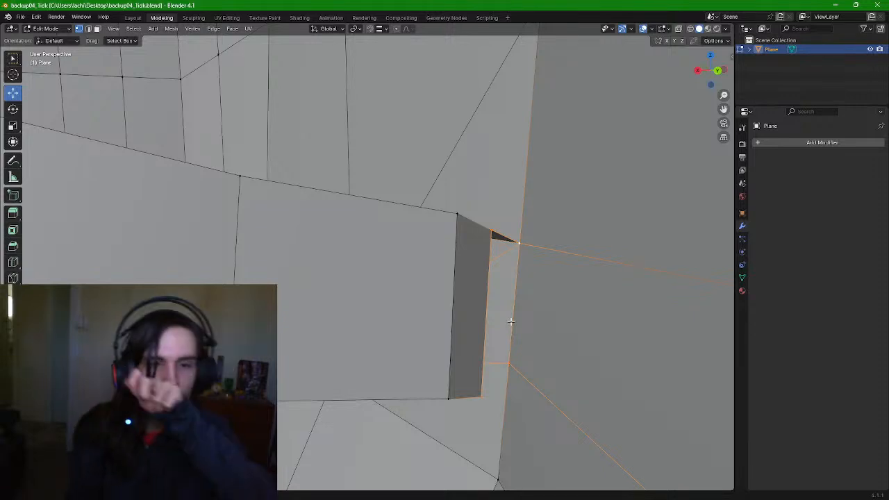
middle_drag(511, 322, 593, 363)
key(f)
Examine the filled mouth corner and the lower lip's loop cut from inside and in front of the head
scroll(508, 345, down, 4)
scroll(592, 364, down, 3)
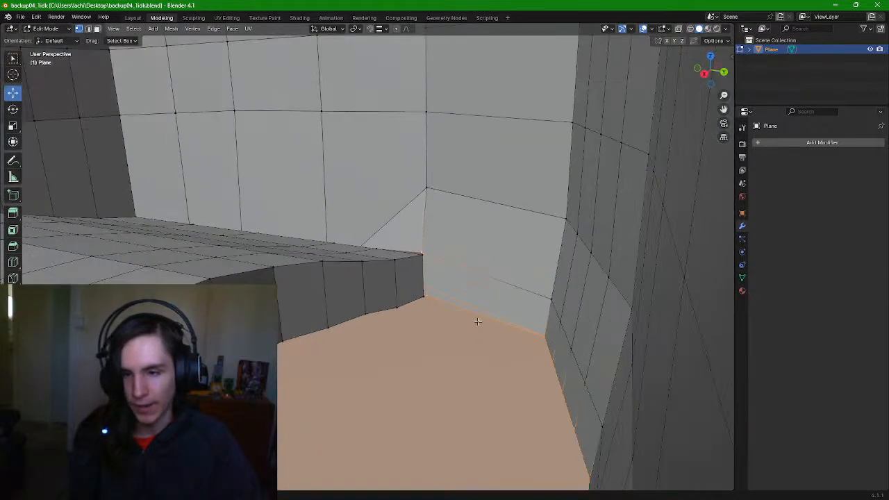
middle_drag(478, 322, 558, 364)
scroll(558, 363, down, 3)
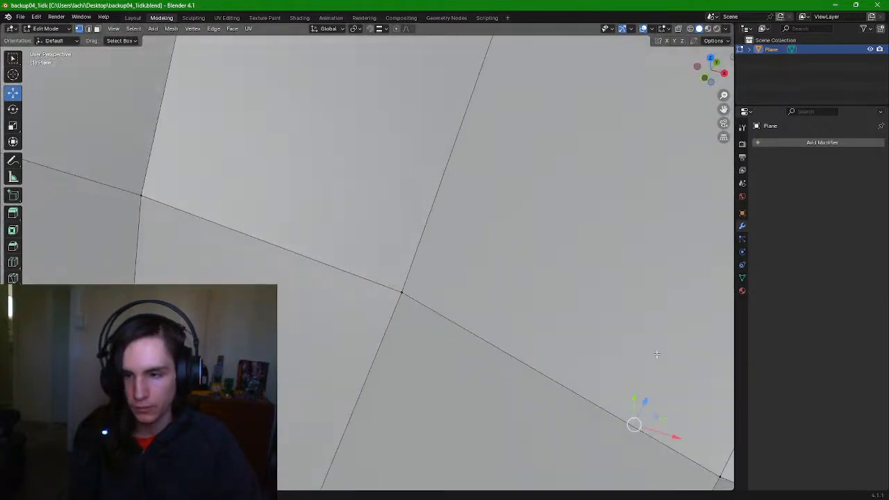
scroll(341, 389, up, 3)
middle_drag(299, 381, 531, 301)
scroll(545, 317, down, 9)
scroll(530, 287, up, 6)
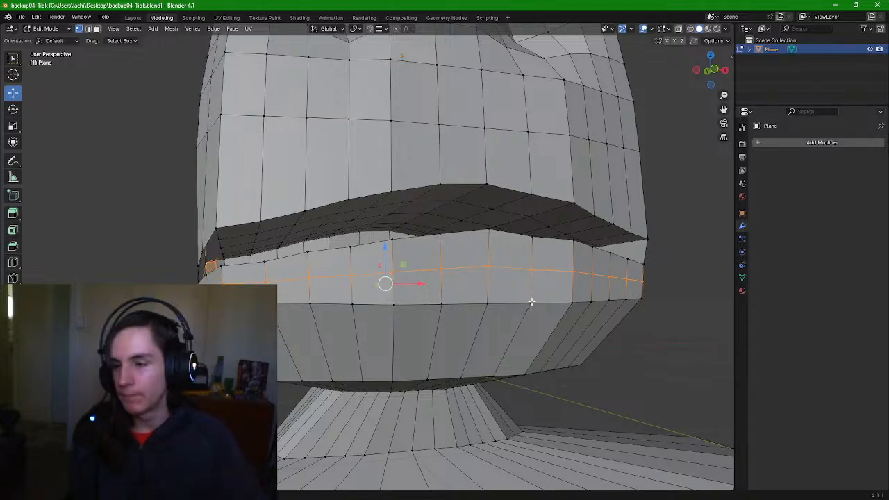
middle_drag(514, 243, 507, 300)
scroll(544, 281, up, 6)
scroll(475, 270, up, 3)
scroll(475, 270, down, 5)
scroll(452, 303, up, 6)
scroll(240, 237, down, 3)
middle_drag(241, 237, 382, 271)
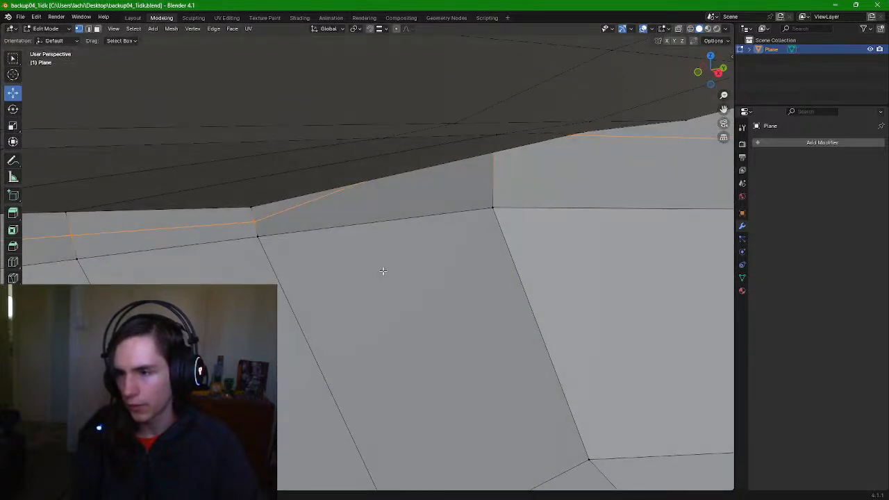
Fill a narrow triangular face between the lip's loop cut vertex and the lower edge of the squared corner face
click(250, 211)
middle_drag(249, 210, 319, 252)
middle_drag(688, 332, 634, 324)
scroll(636, 312, down, 3)
middle_drag(555, 284, 534, 244)
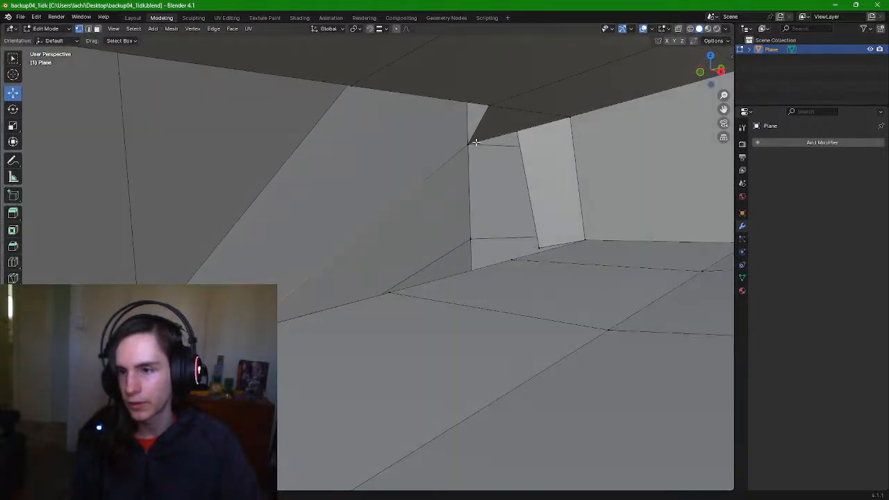
middle_drag(517, 206, 536, 207)
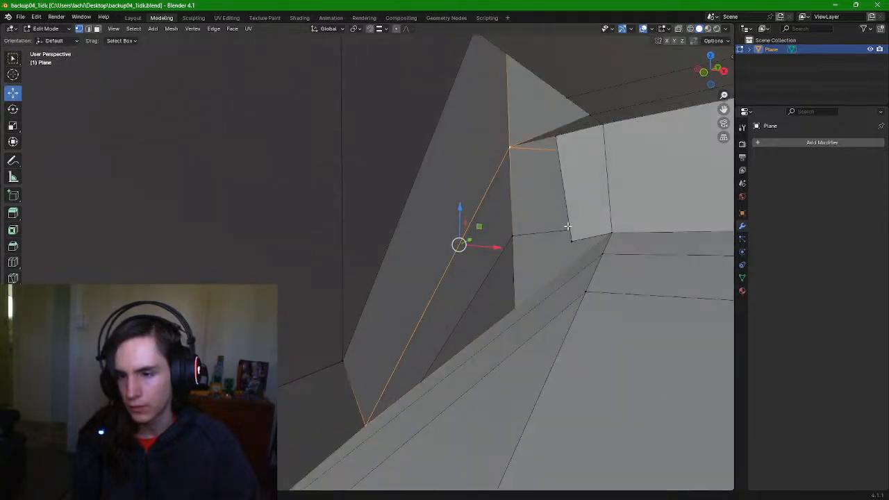
key(ctrl+z)
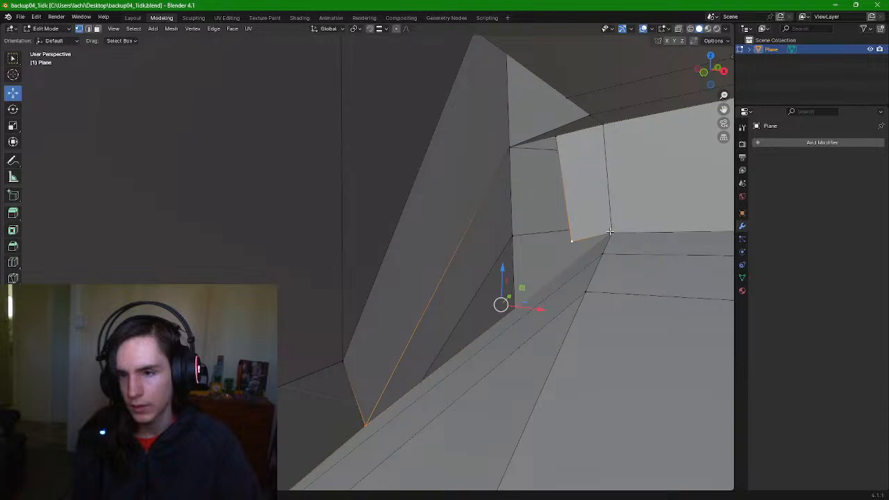
key(f)
key(ctrl+z)
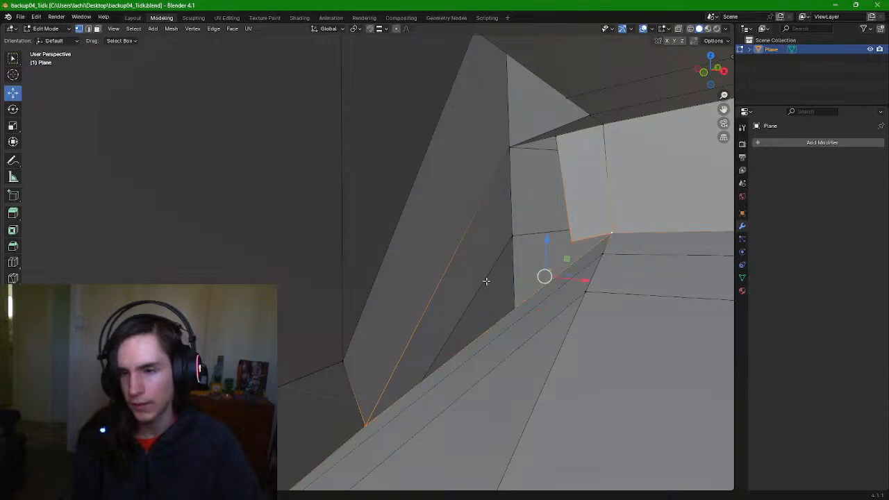
key(f)
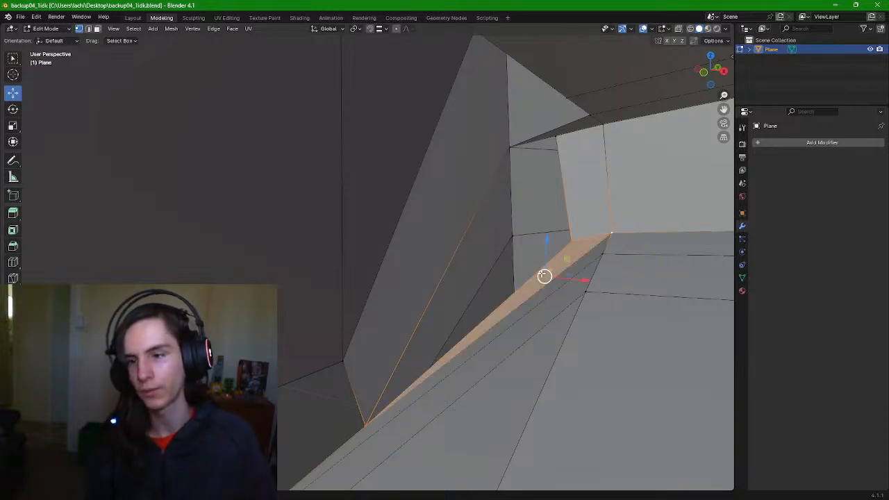
key(ctrl+z)
key(f)
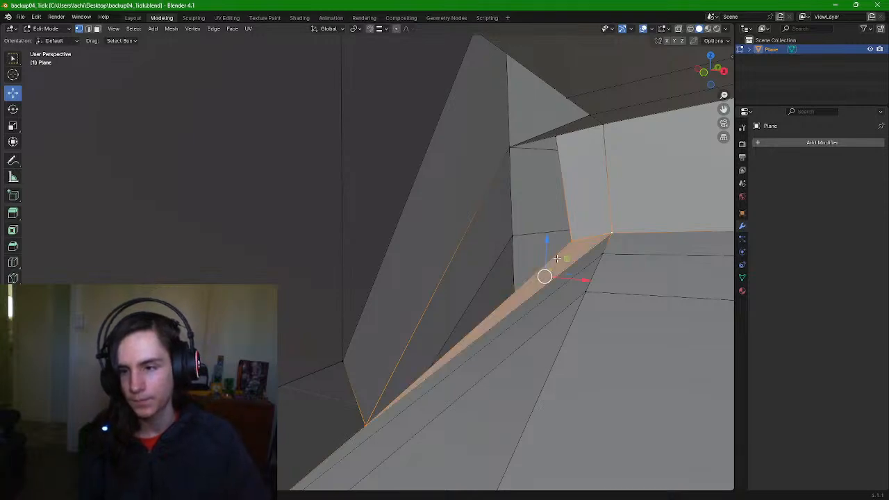
Cut across the narrow face along the lower lip and fill a four-sided face joining the new vertex, wall corner vertex and front strip's edge
click(13, 262)
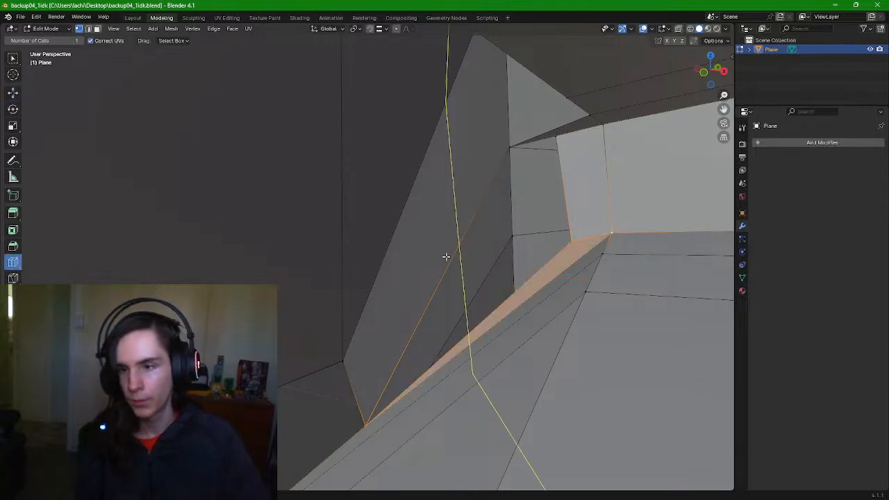
click(502, 293)
click(13, 59)
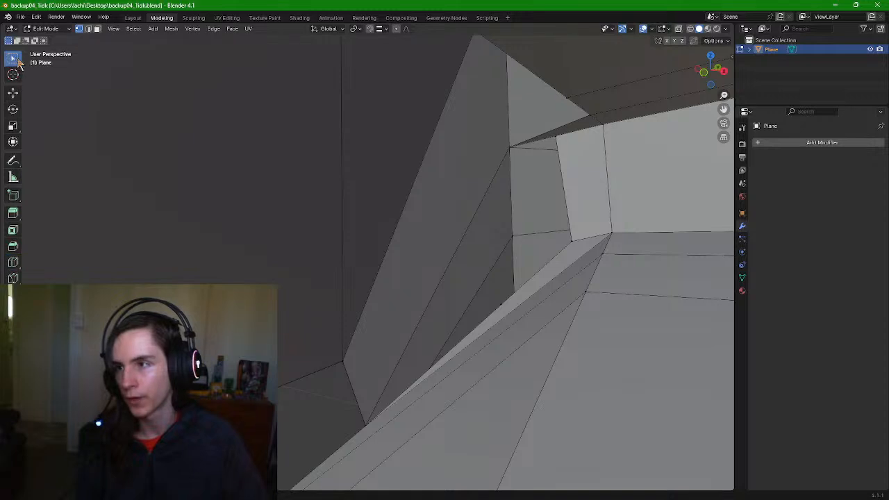
click(371, 418)
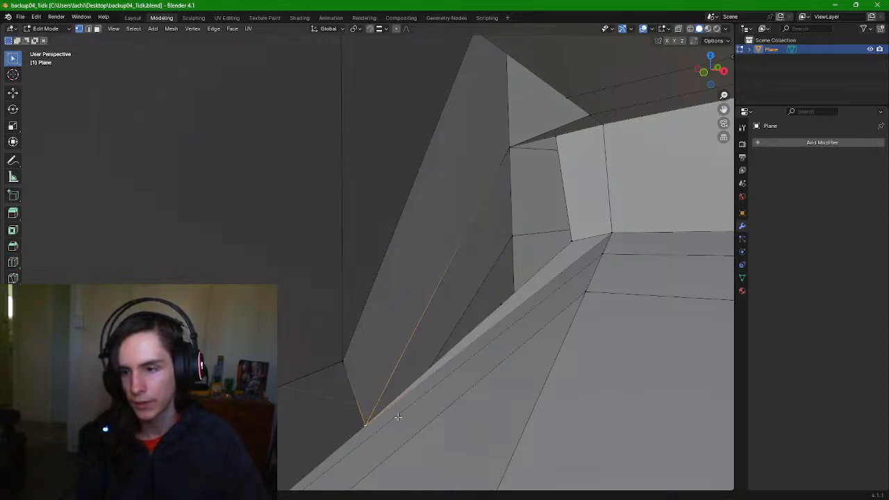
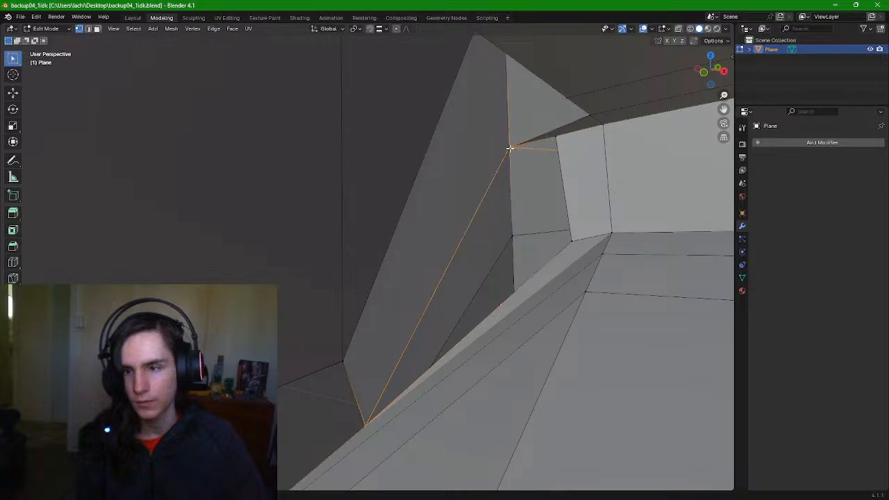
click(573, 241)
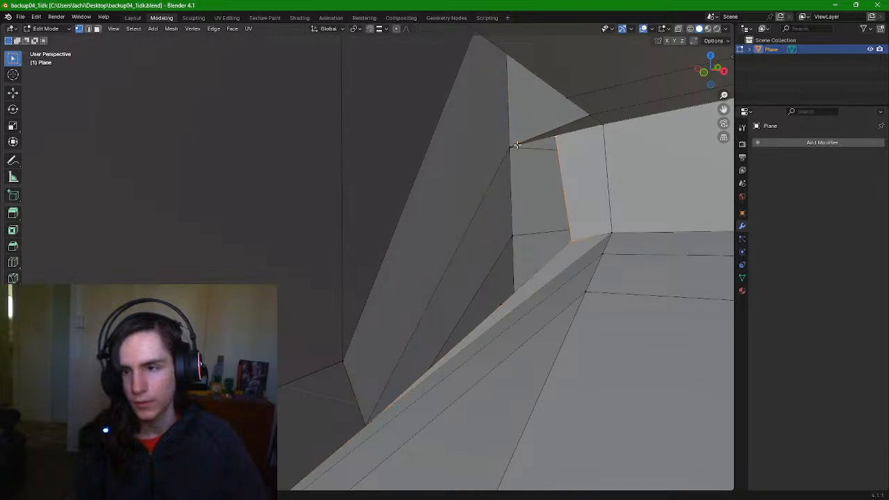
key(f)
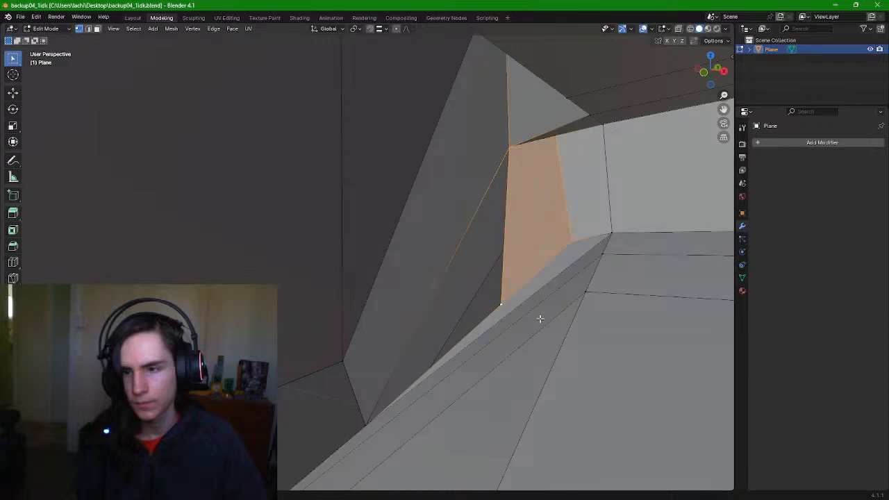
Fill a triangular face between the lip's new cut vertex, the wall corner vertex and the far end vertex of the lip
middle_drag(540, 319, 534, 268)
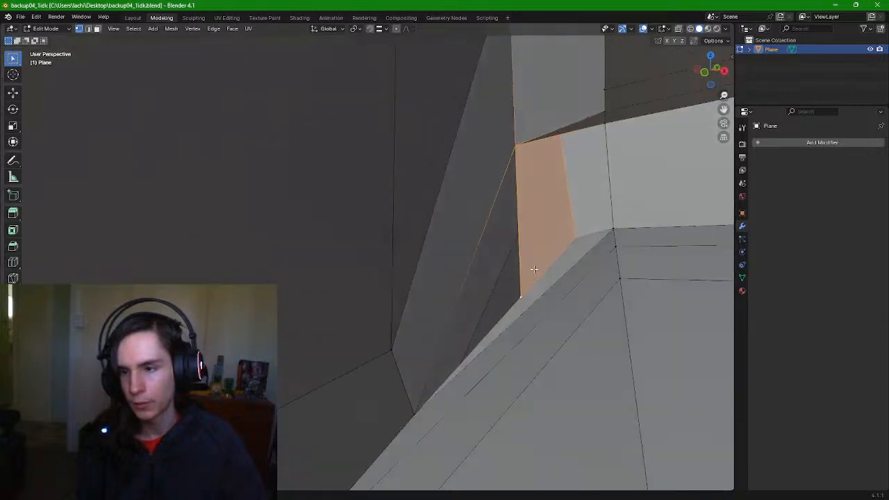
shift+click(413, 416)
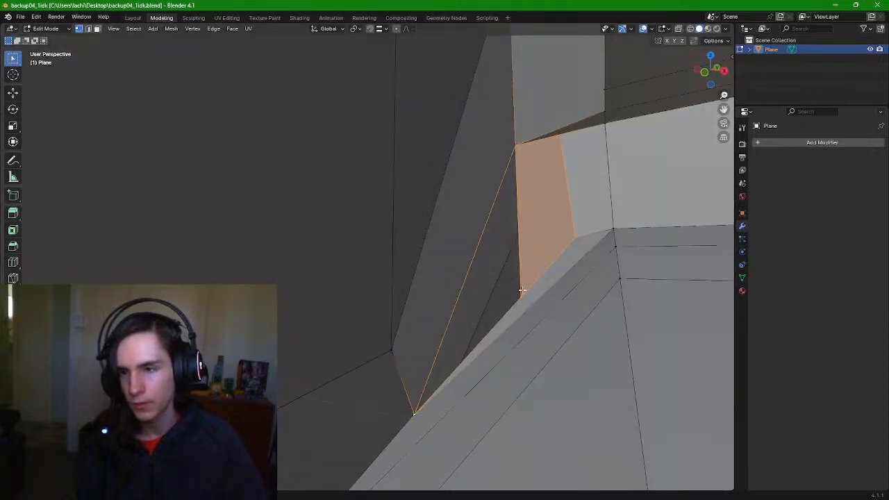
click(522, 290)
shift+click(514, 149)
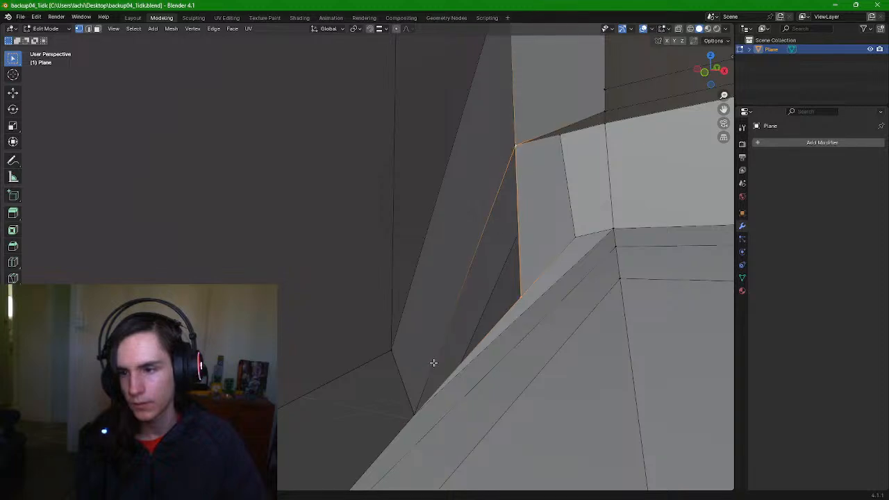
shift+click(413, 414)
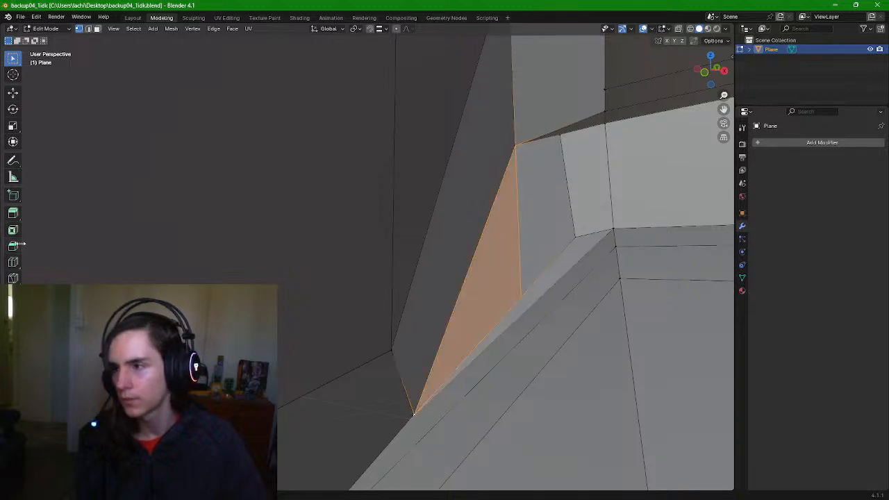
Undo the last triangular face fill at the mouth corner
click(12, 261)
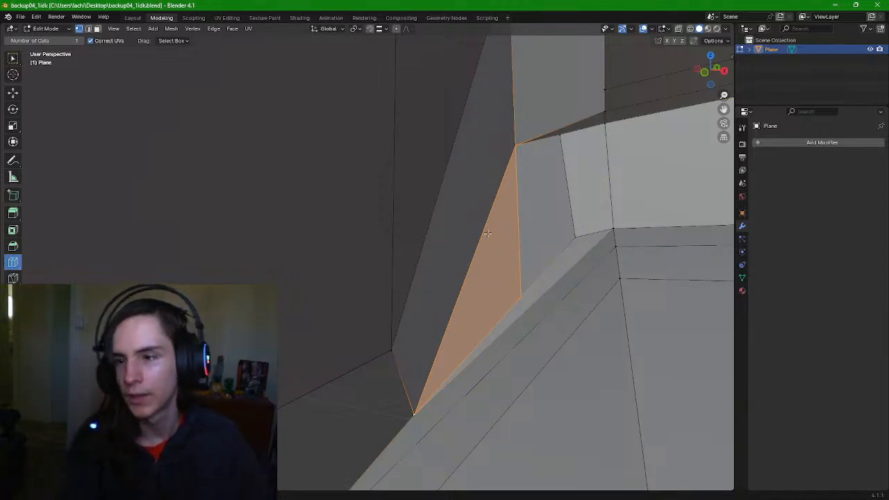
click(14, 58)
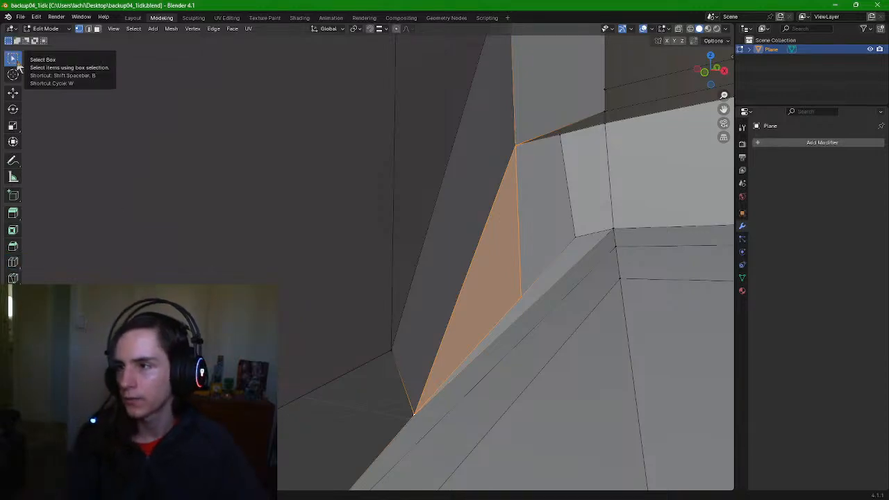
key(ctrl+z)
Examine the mouth corner from inside the cavity and the whole mouth from in front and both sides of the head
middle_drag(551, 306, 491, 271)
scroll(569, 266, down, 12)
scroll(579, 269, up, 4)
scroll(544, 271, up, 3)
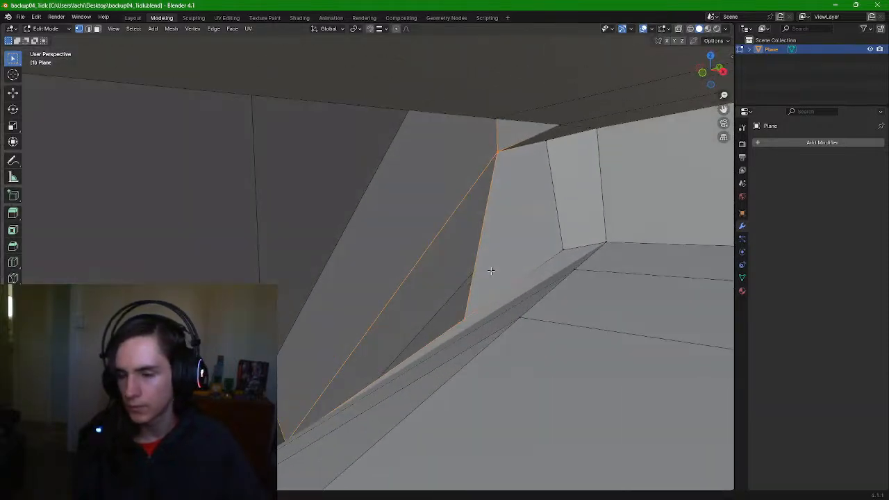
scroll(491, 270, down, 12)
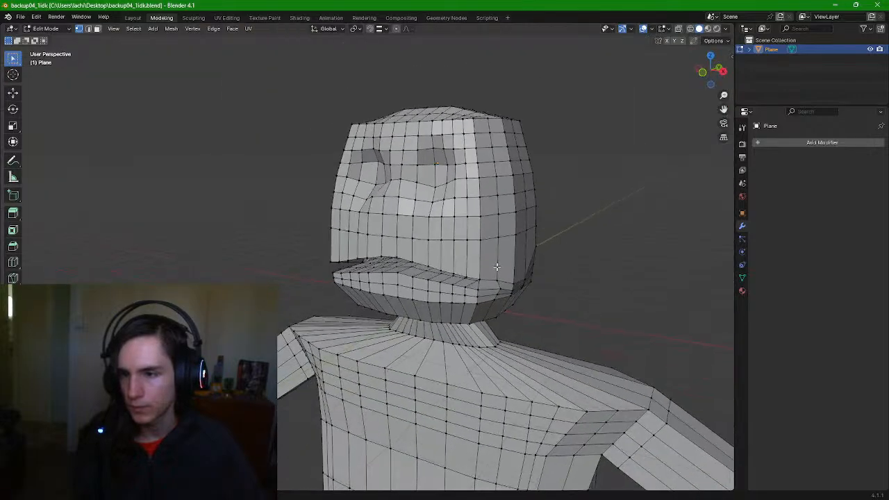
mouse_move(519, 253)
middle_down()
mouse_move(588, 268)
mouse_move(591, 254)
mouse_move(492, 271)
mouse_move(506, 264)
mouse_move(506, 243)
mouse_move(511, 267)
mouse_move(535, 261)
mouse_move(522, 248)
mouse_move(524, 261)
mouse_move(557, 245)
mouse_move(500, 254)
mouse_move(530, 248)
middle_up()
scroll(591, 255, up, 6)
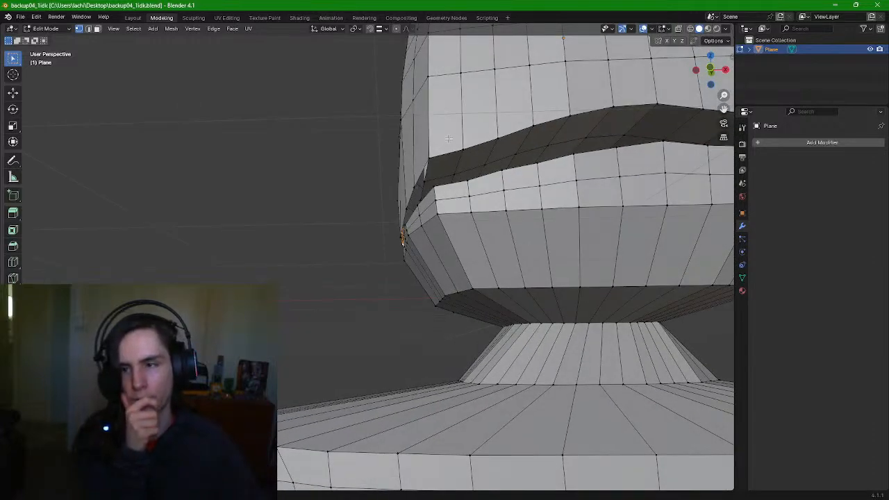
middle_drag(464, 175, 467, 189)
scroll(467, 190, down, 8)
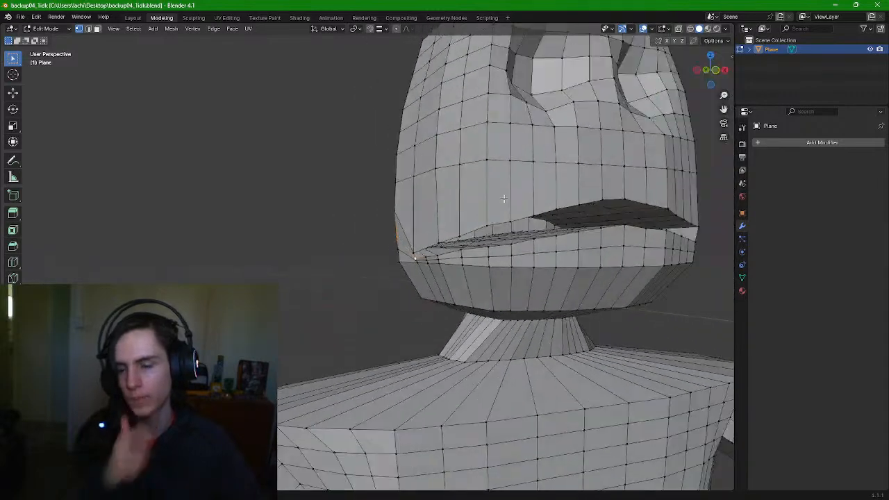
middle_drag(521, 202, 512, 203)
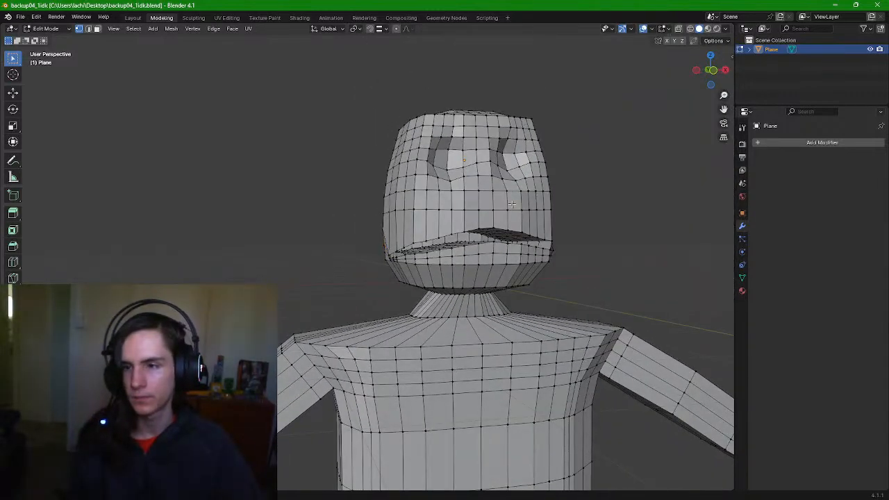
Undo the loop cut around the lower lip and check the mouth from the front and side
key(ctrl+z)
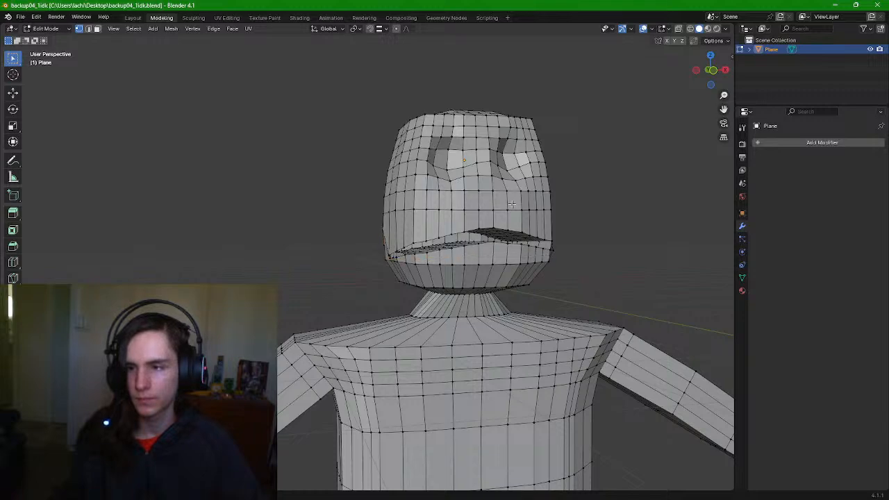
scroll(532, 280, up, 8)
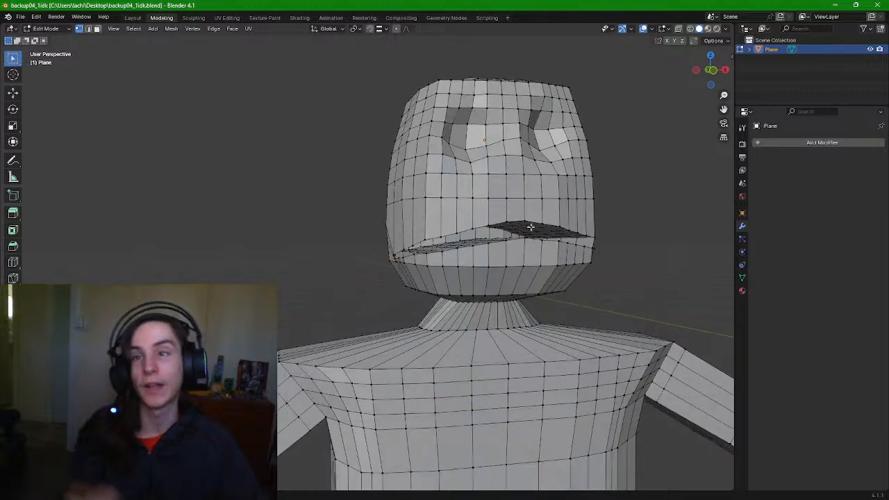
middle_drag(538, 300, 540, 282)
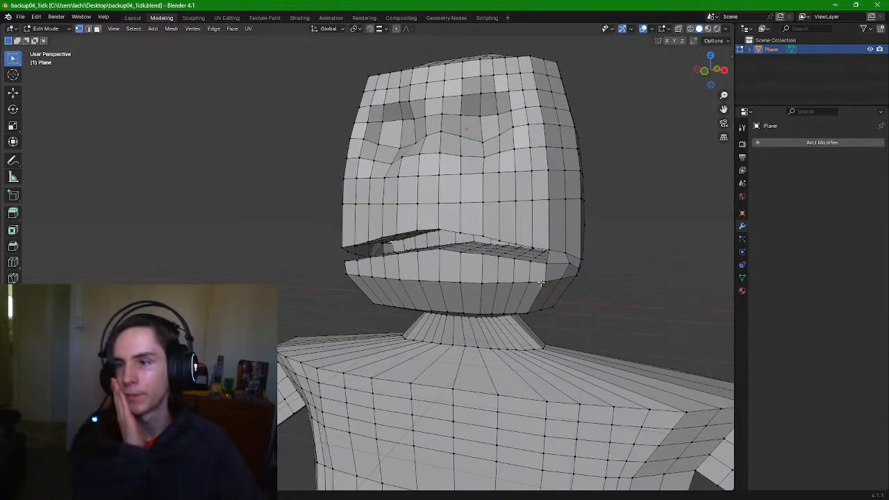
scroll(517, 278, down, 3)
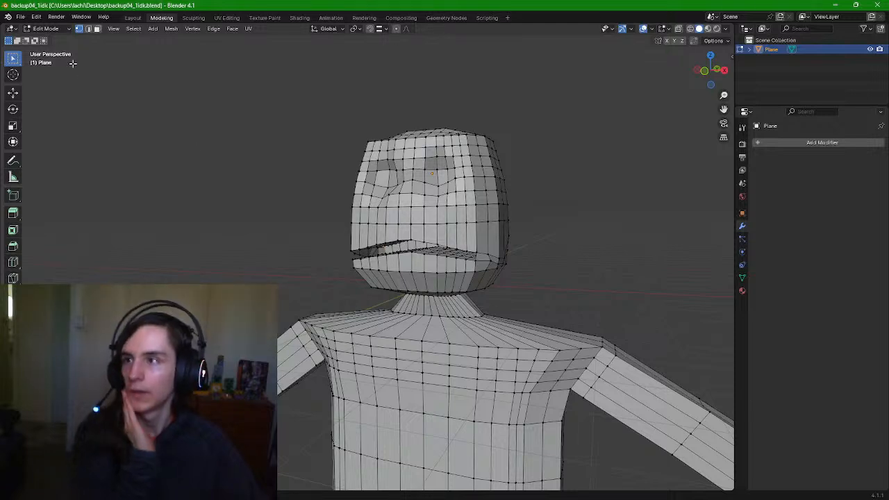
Reopen the recent file backup04_1idk.blend, discarding the unsaved changes
click(23, 18)
mouse_move(61, 47)
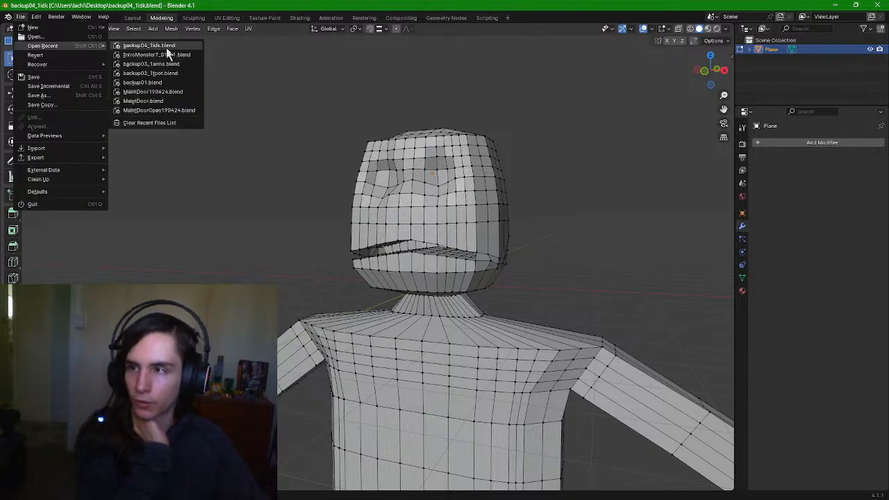
click(169, 49)
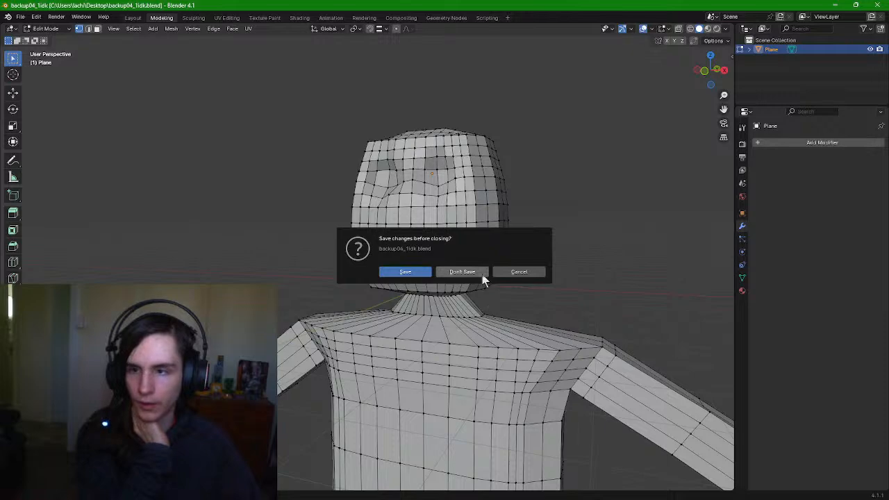
click(462, 272)
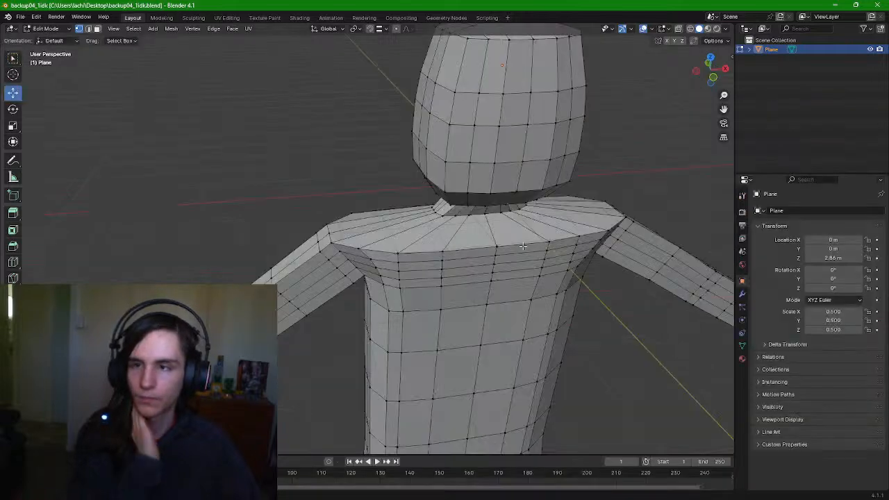
Add six horizontal loop cuts around the head, one in each of the three lower rows and three in the top row
shift+middle_drag(559, 164, 500, 295)
mouse_move(499, 294)
middle_down()
mouse_move(502, 316)
mouse_move(501, 286)
middle_up()
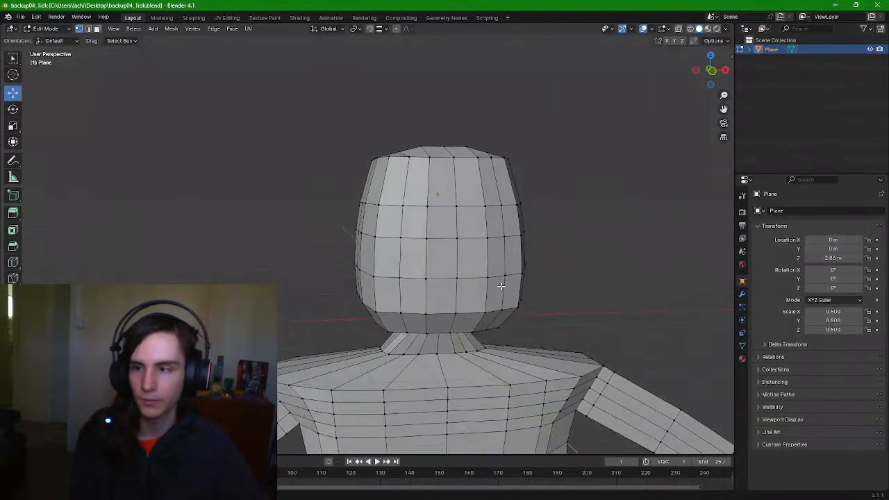
click(12, 262)
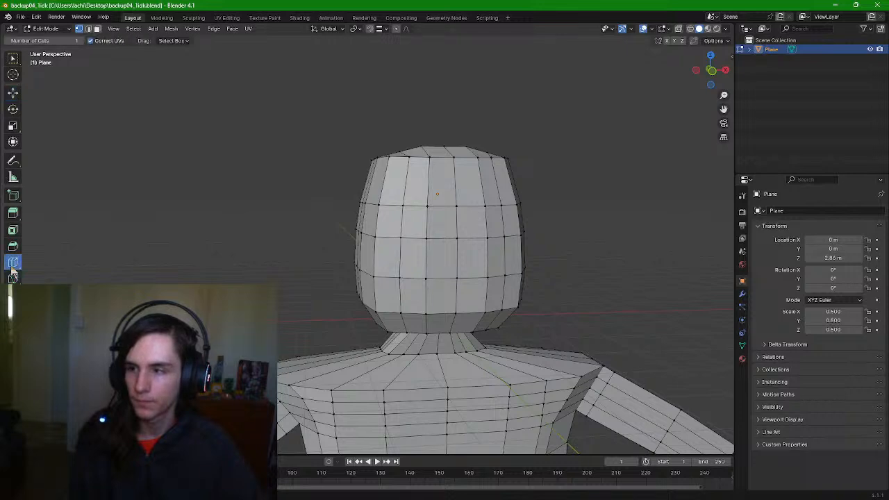
click(430, 255)
click(431, 302)
click(434, 230)
click(434, 189)
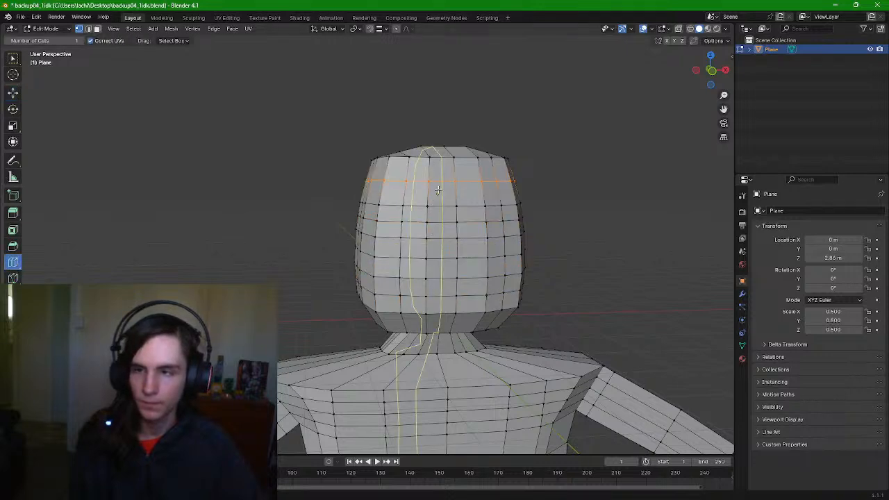
click(455, 188)
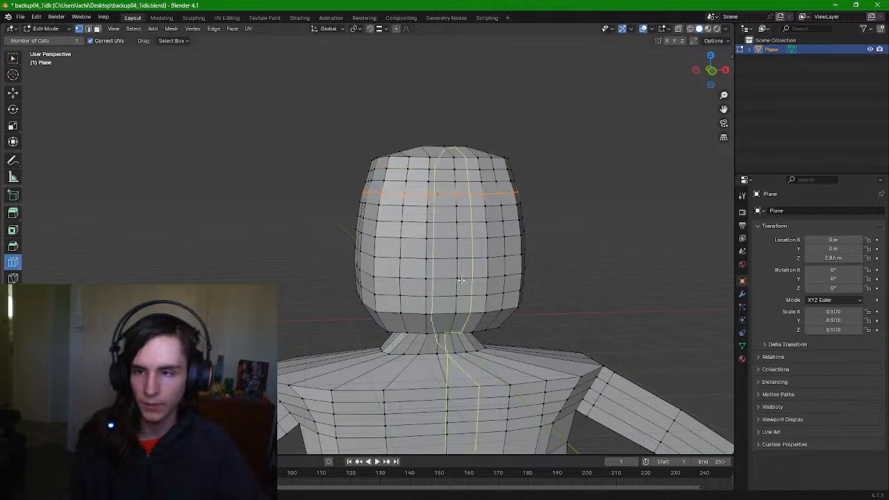
Add vertical loop cuts through the side face columns of the head
middle_drag(472, 241, 492, 224)
click(484, 224)
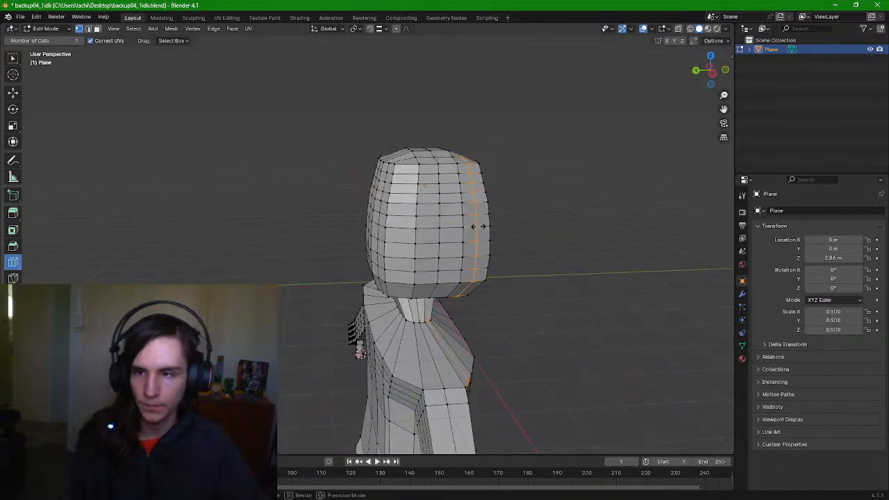
click(429, 233)
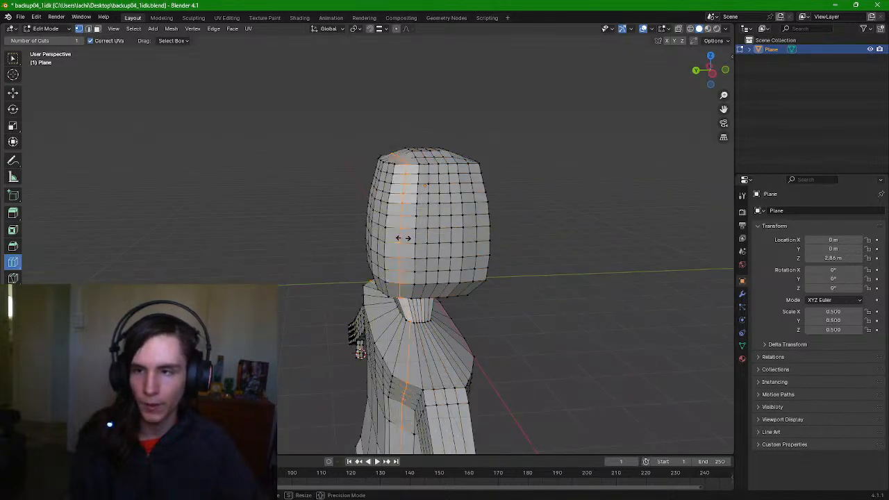
Try to add a horizontal loop cut around the lowest face row above the chin
middle_drag(430, 233, 608, 239)
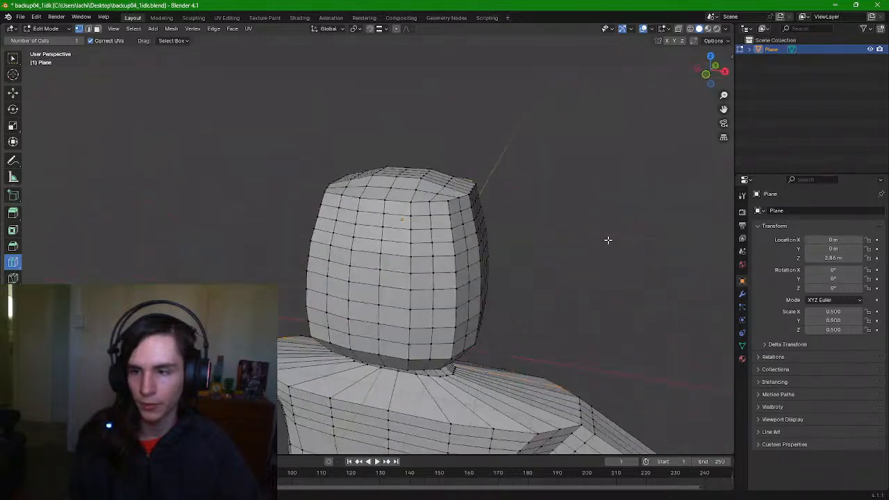
middle_drag(515, 283, 545, 267)
scroll(545, 268, up, 2)
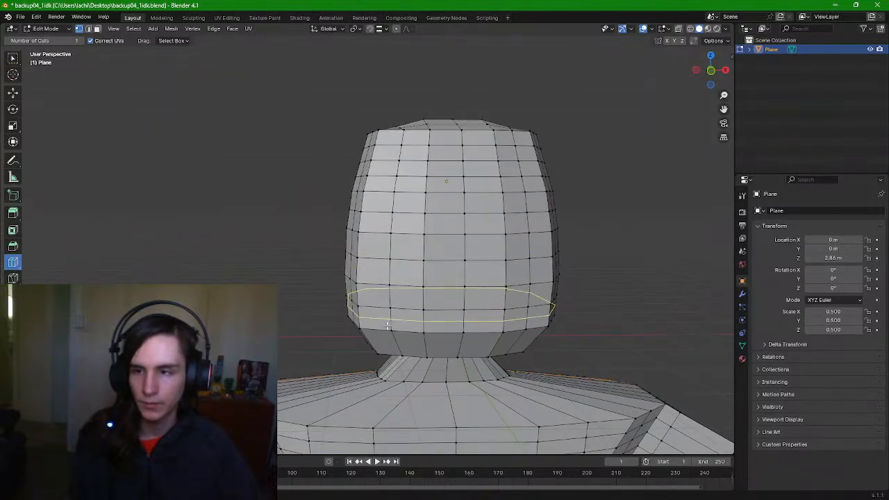
click(425, 324)
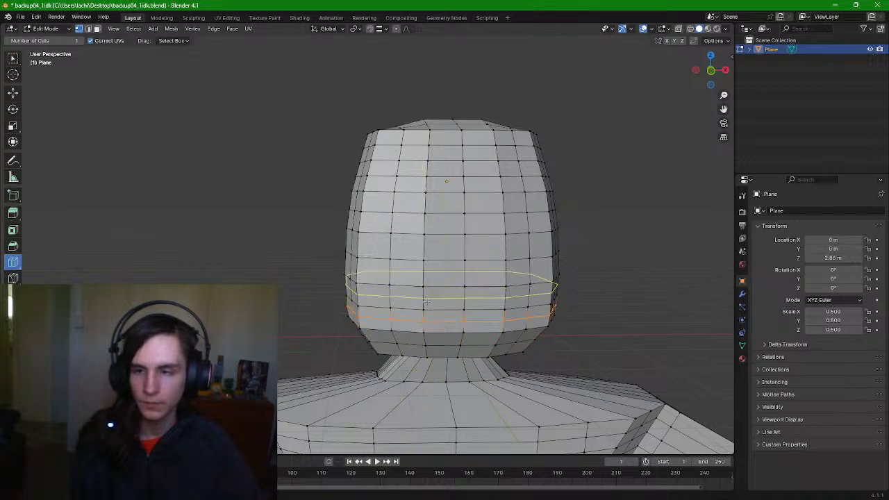
key(ctrl+z)
key(ctrl+z)
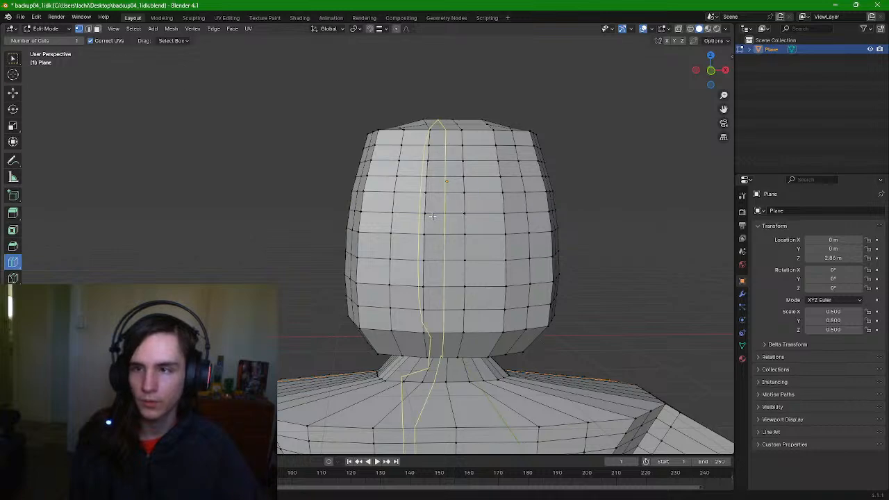
Switch to the Sculpting workspace and view the head up close from the front
click(191, 18)
mouse_move(337, 163)
middle_down()
mouse_move(368, 207)
mouse_move(416, 243)
mouse_move(436, 217)
mouse_move(456, 221)
middle_up()
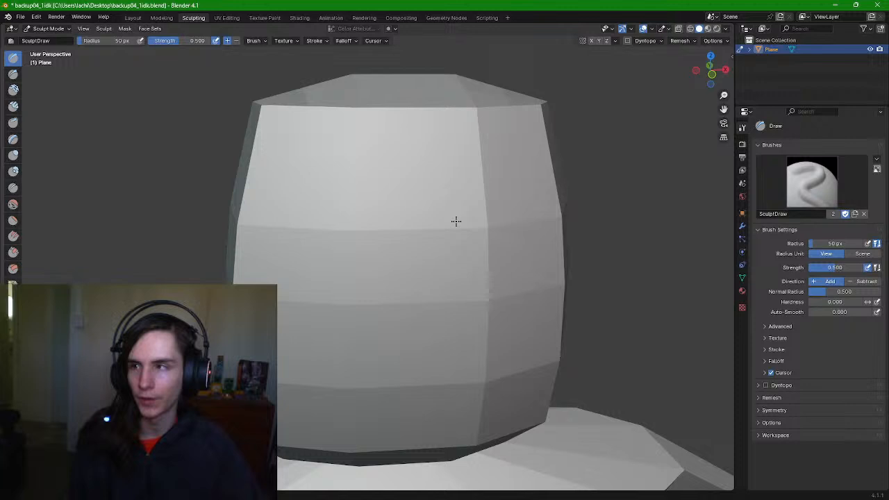
Set the Inflate brush to Deflate at strength 1.000 and try denting the eye areas on the front of the head
click(13, 156)
click(236, 40)
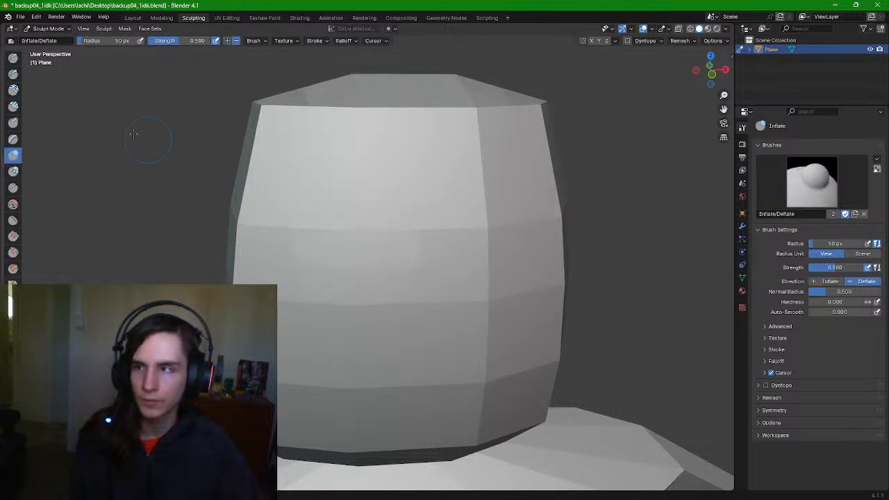
drag(175, 40, 210, 40)
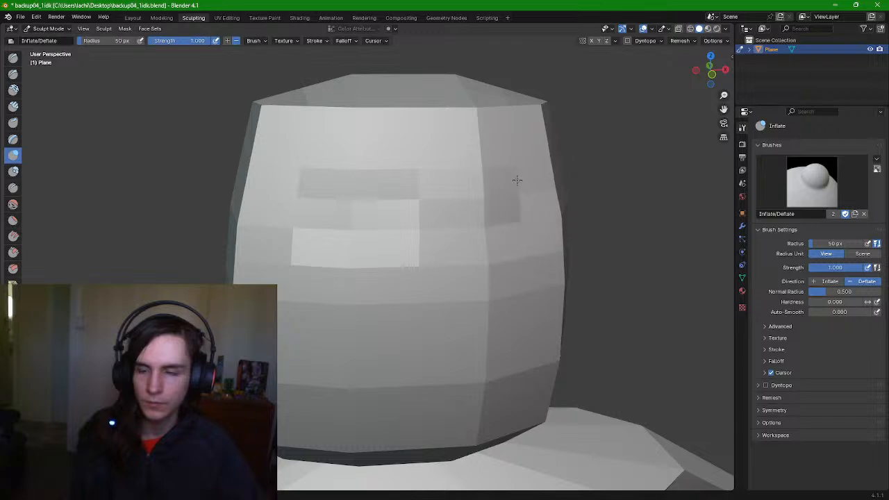
middle_drag(517, 180, 525, 208)
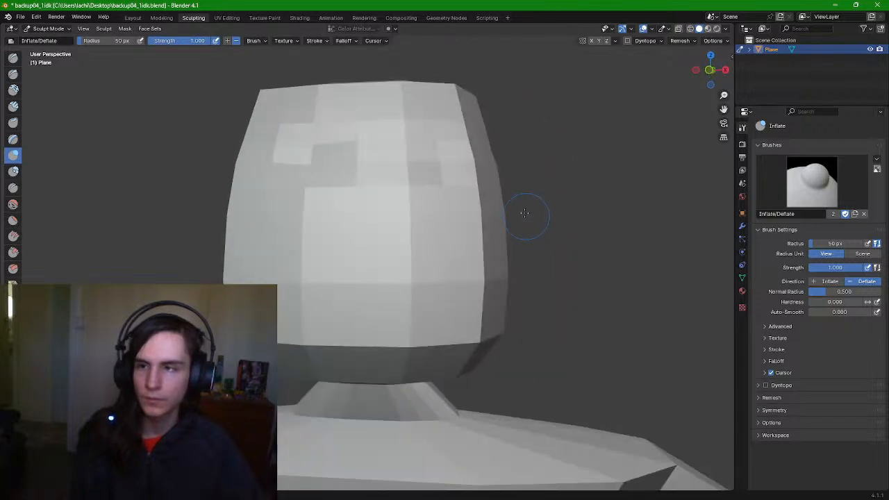
Return to the Modeling workspace and add vertical loop cuts through the front face columns of the head
click(159, 18)
middle_drag(379, 114, 506, 114)
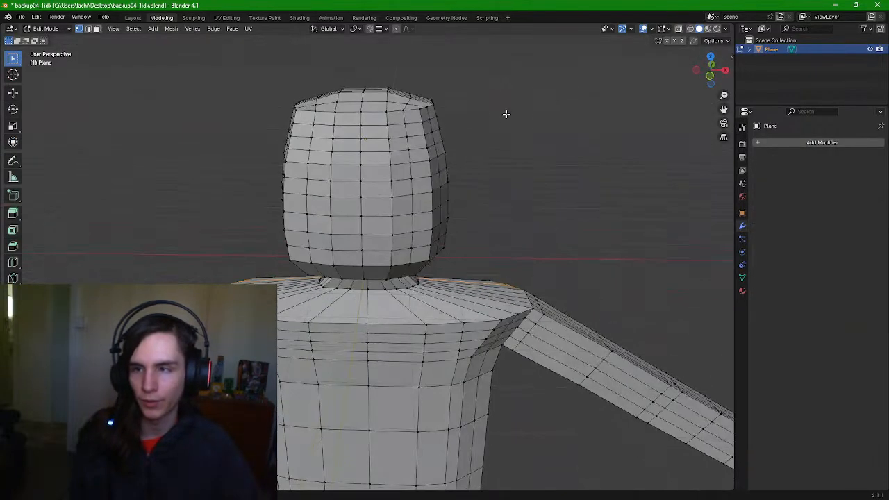
click(12, 262)
click(13, 278)
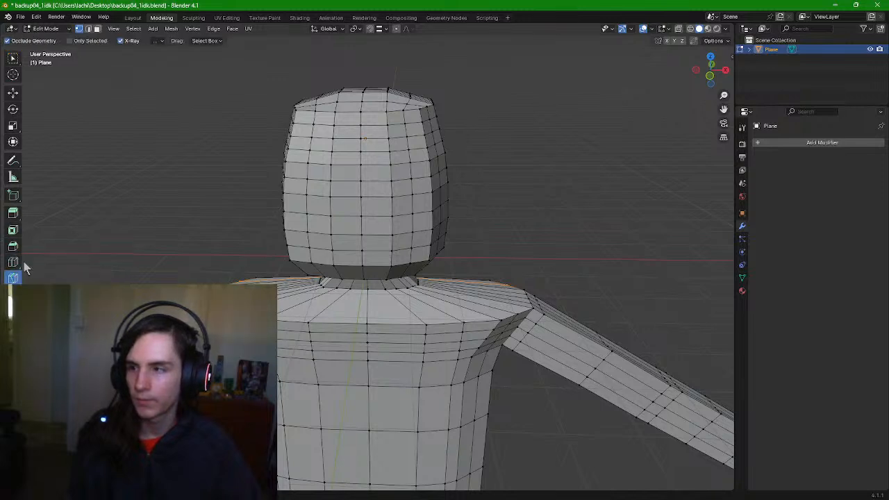
click(13, 262)
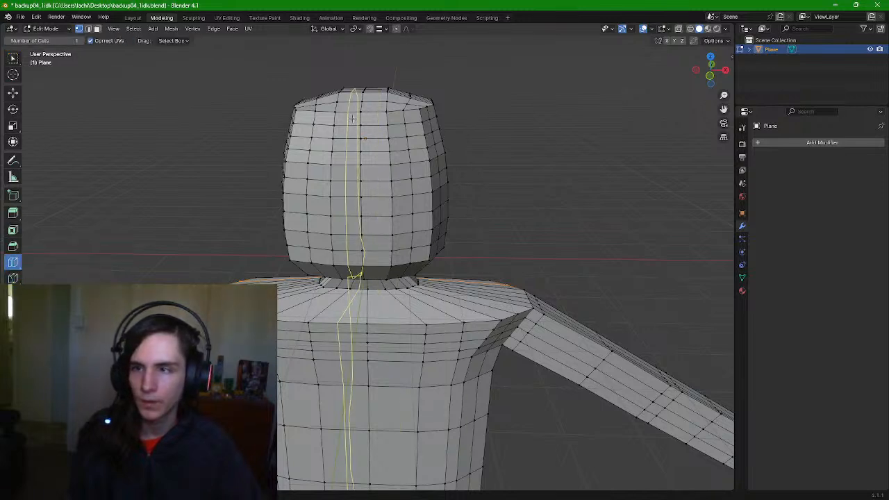
scroll(408, 125, up, 2)
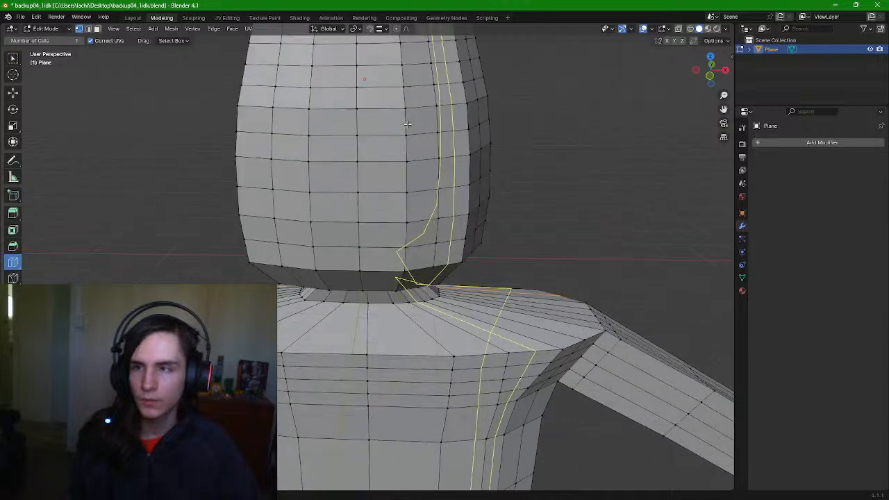
shift+middle_drag(382, 84, 398, 204)
middle_drag(398, 204, 413, 212)
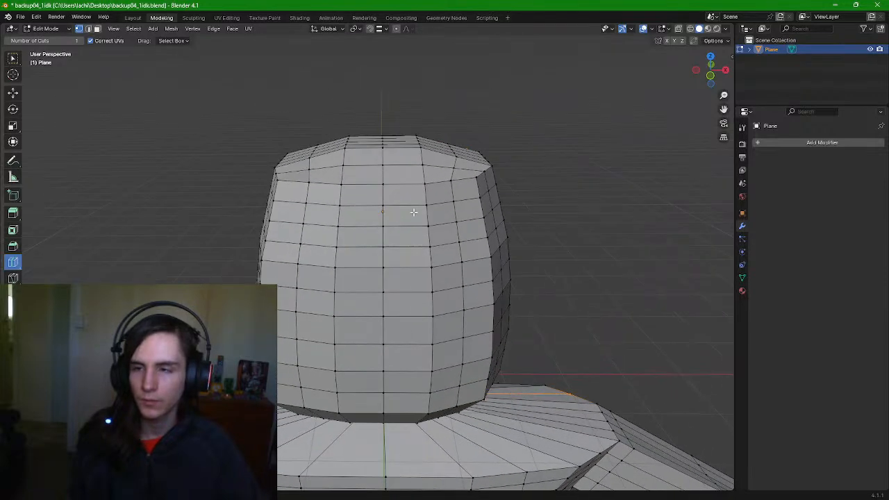
click(305, 236)
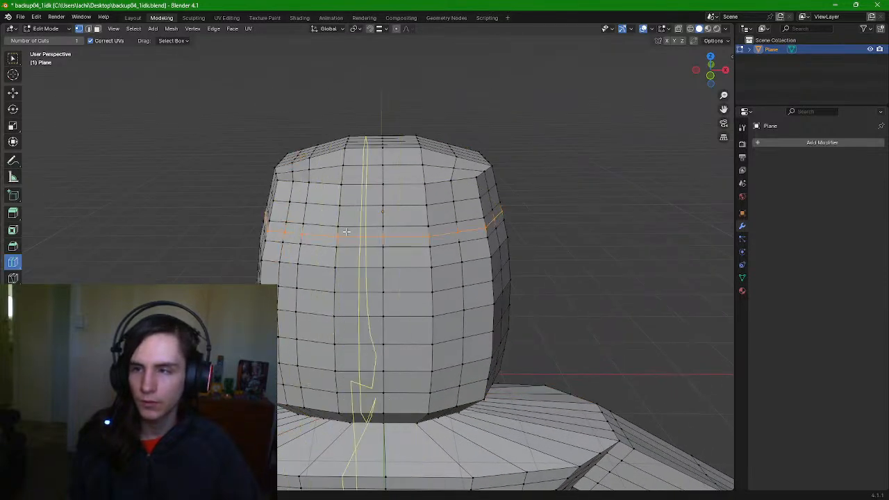
click(321, 222)
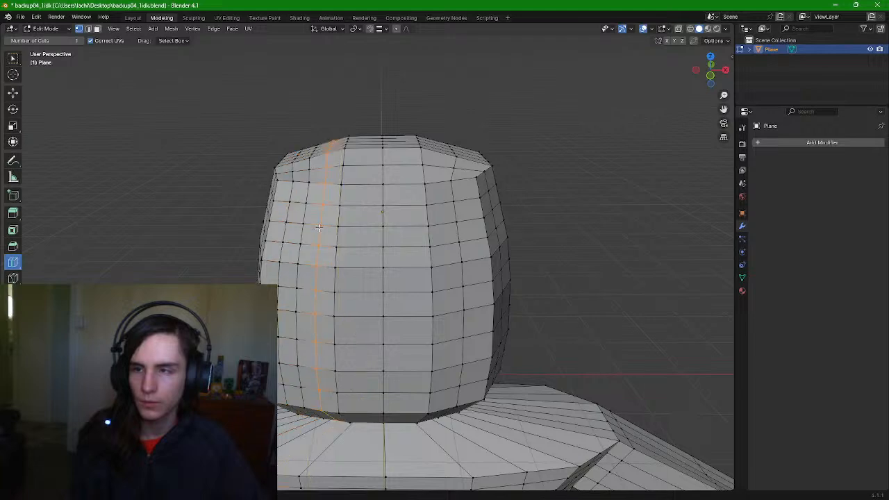
click(375, 223)
click(439, 217)
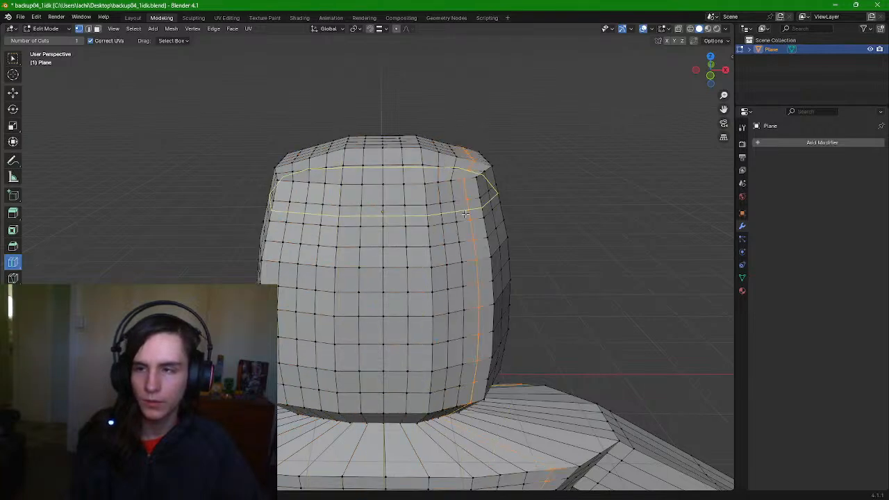
Add vertical loop cuts through the face columns on the side of the head, working from one edge to the other
middle_drag(456, 216, 413, 214)
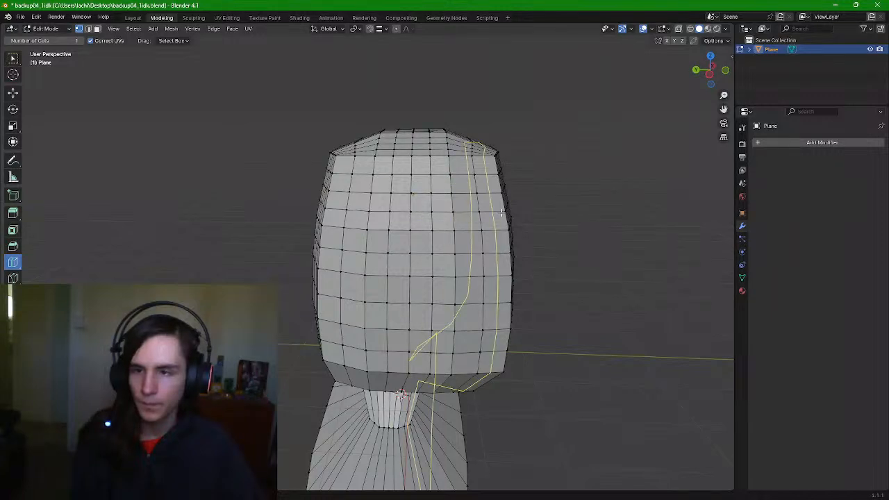
click(464, 218)
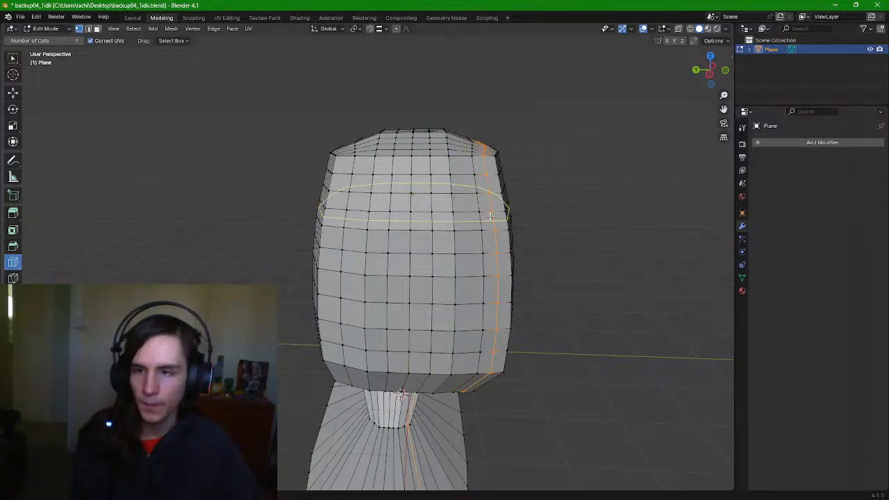
click(443, 225)
click(420, 233)
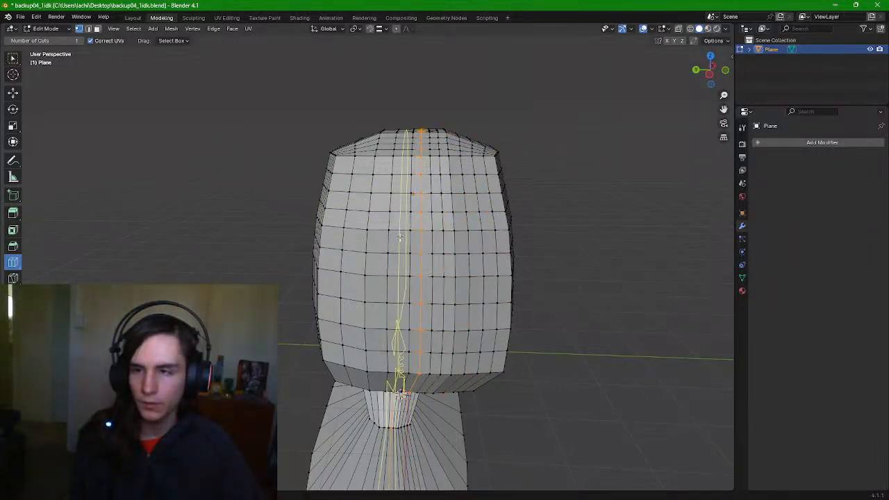
click(377, 238)
click(352, 244)
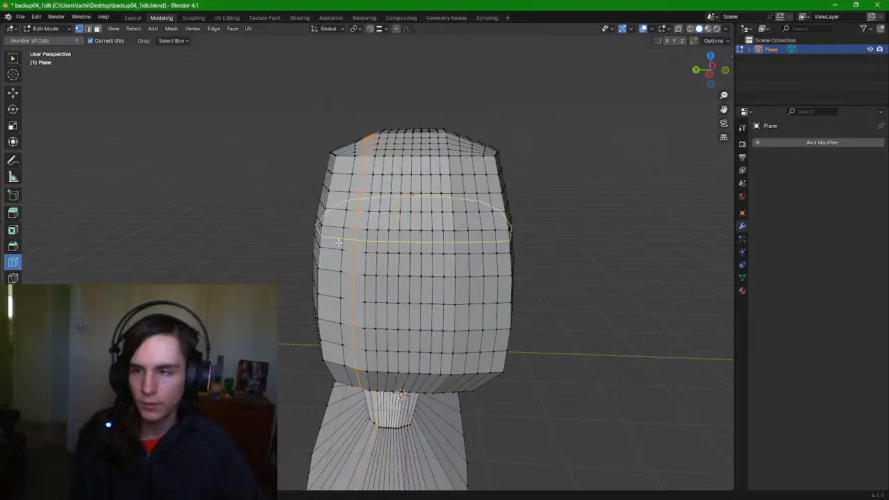
click(332, 244)
Examine the subdivided mesh on the head and upper body from a distance and up close
middle_drag(318, 203, 396, 204)
scroll(397, 204, down, 8)
scroll(400, 207, up, 6)
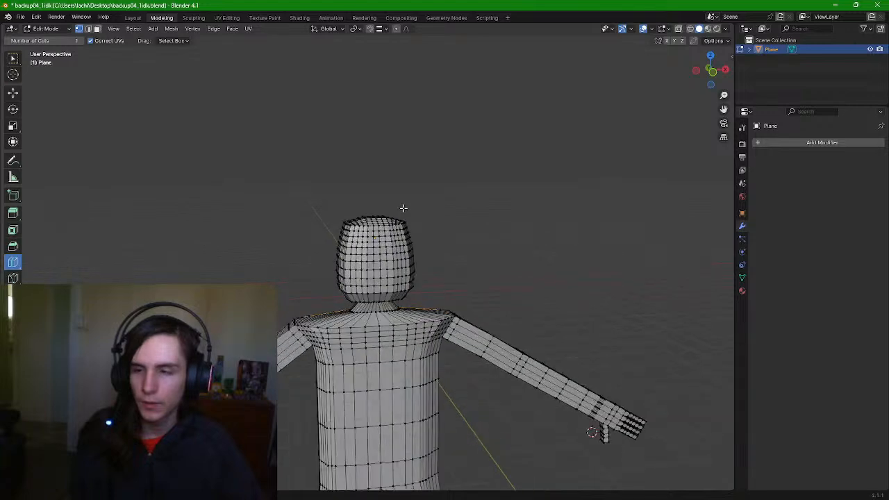
scroll(423, 200, down, 9)
scroll(433, 283, up, 7)
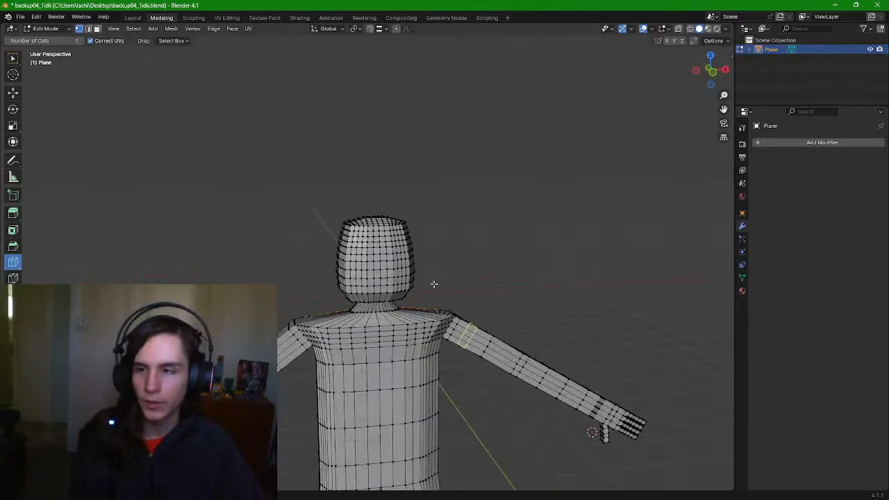
scroll(434, 281, down, 10)
scroll(437, 275, up, 7)
scroll(435, 274, up, 6)
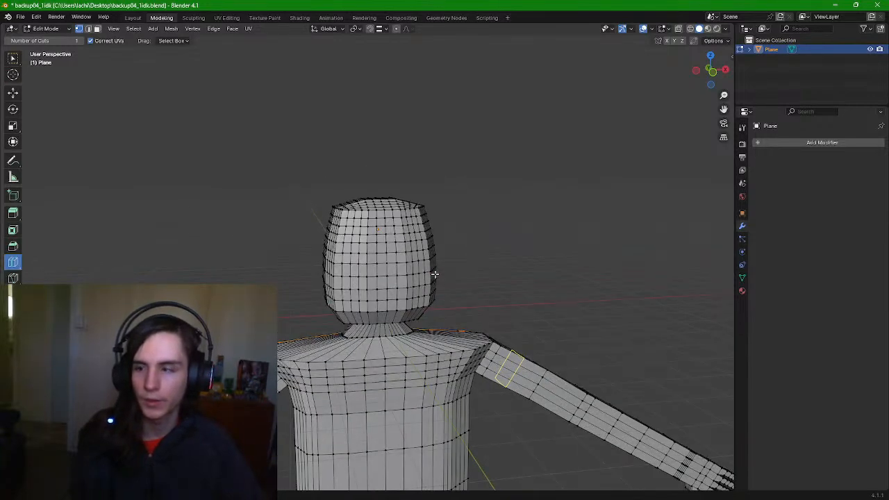
shift+middle_drag(484, 227, 502, 270)
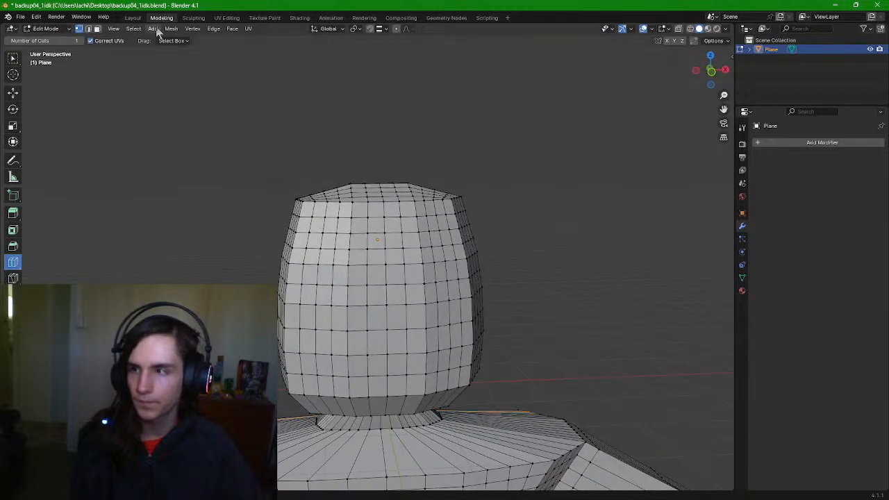
In the Sculpting workspace, dent two eye sockets into the upper face with the Inflate brush in Deflate mode
click(239, 19)
middle_drag(540, 218, 613, 209)
scroll(653, 210, up, 5)
shift+middle_drag(574, 173, 571, 314)
click(202, 19)
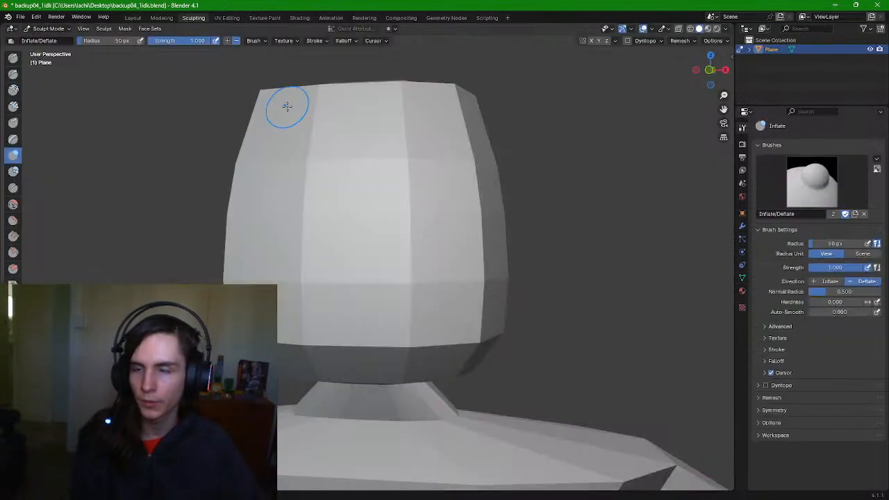
middle_drag(146, 56, 264, 135)
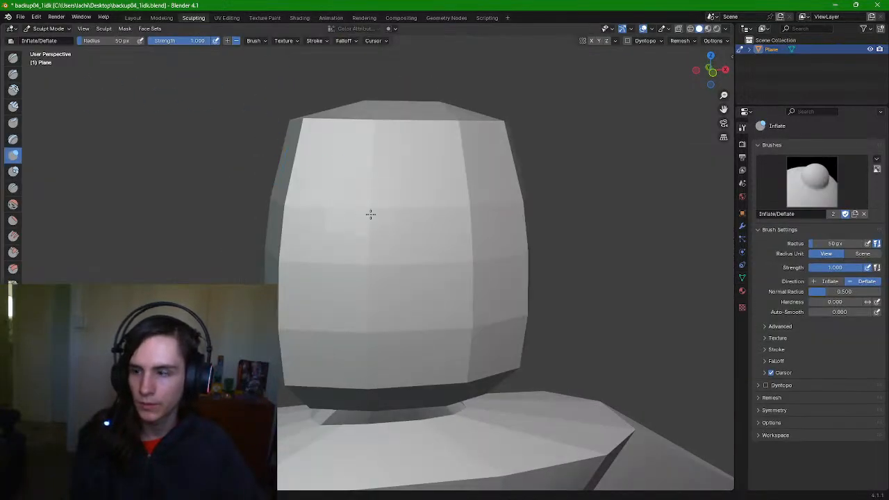
mouse_move(352, 199)
mouse_down()
mouse_move(363, 178)
mouse_move(387, 202)
mouse_up()
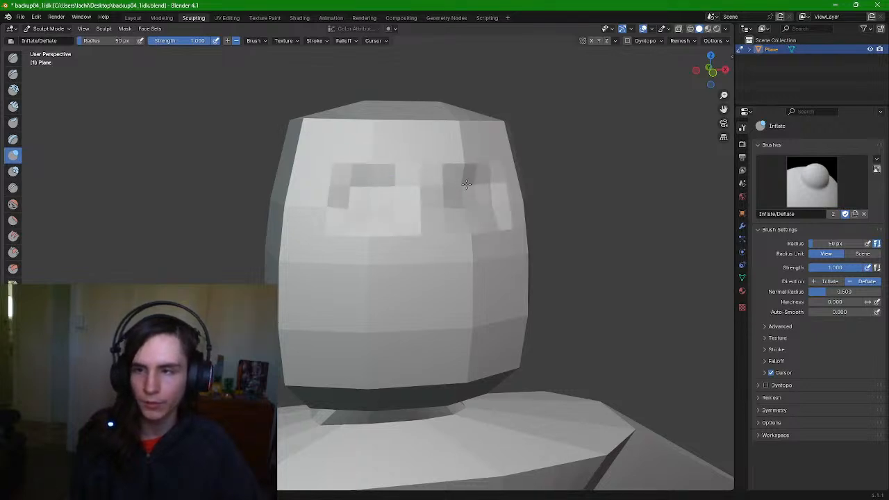
drag(477, 216, 478, 223)
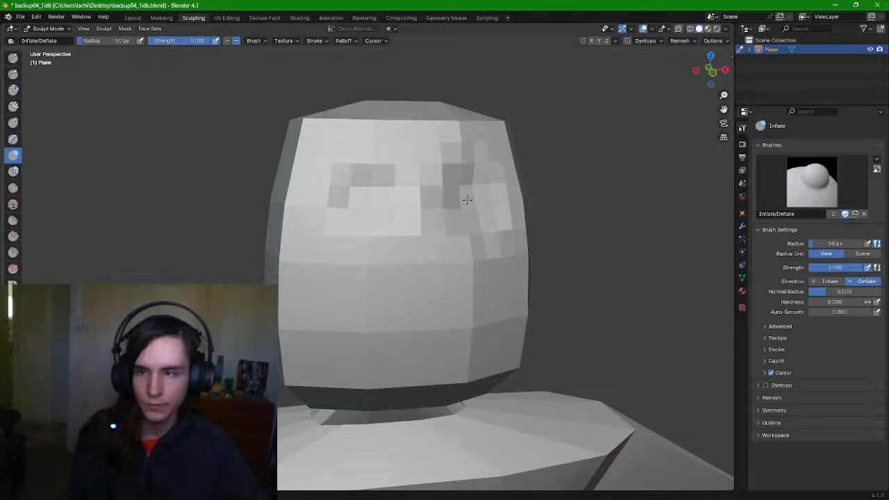
mouse_move(380, 200)
mouse_down()
mouse_move(371, 153)
mouse_move(362, 207)
mouse_move(324, 201)
mouse_up()
Check the dented mesh in the Modeling workspace, then deepen both eye sockets with the deflating brush in Sculpting
middle_drag(408, 197, 216, 61)
click(160, 18)
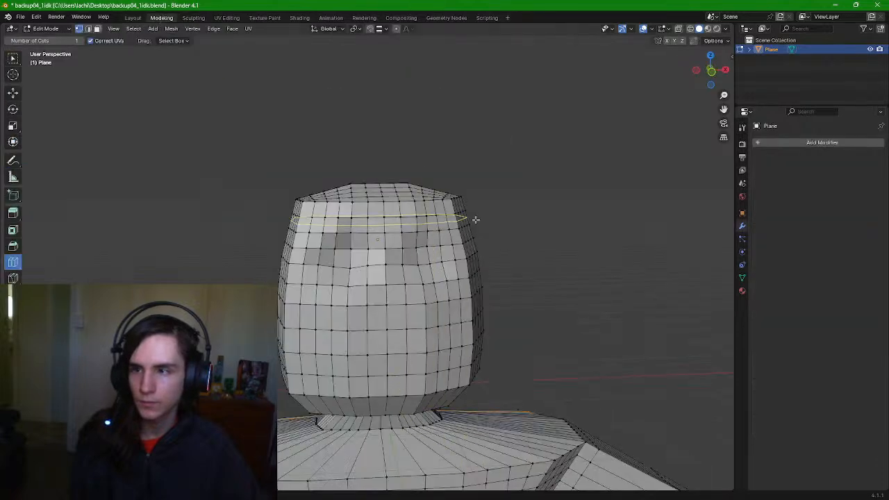
scroll(486, 215, up, 2)
middle_drag(549, 218, 535, 198)
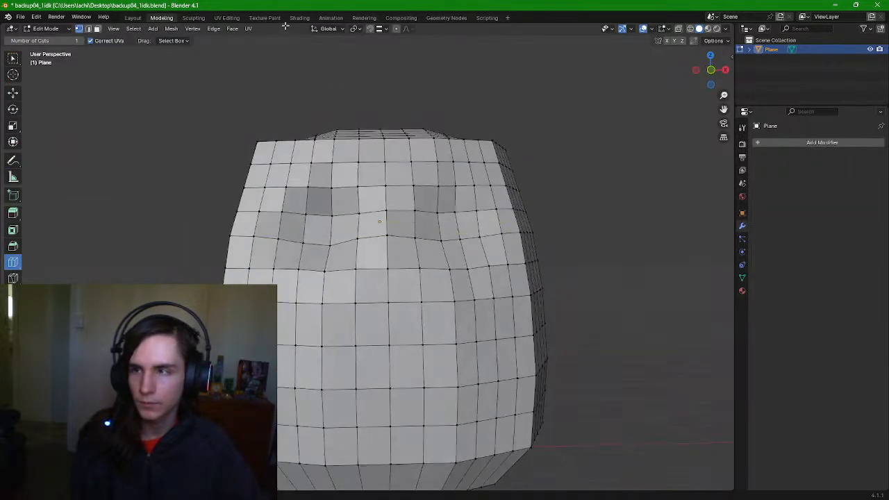
click(194, 18)
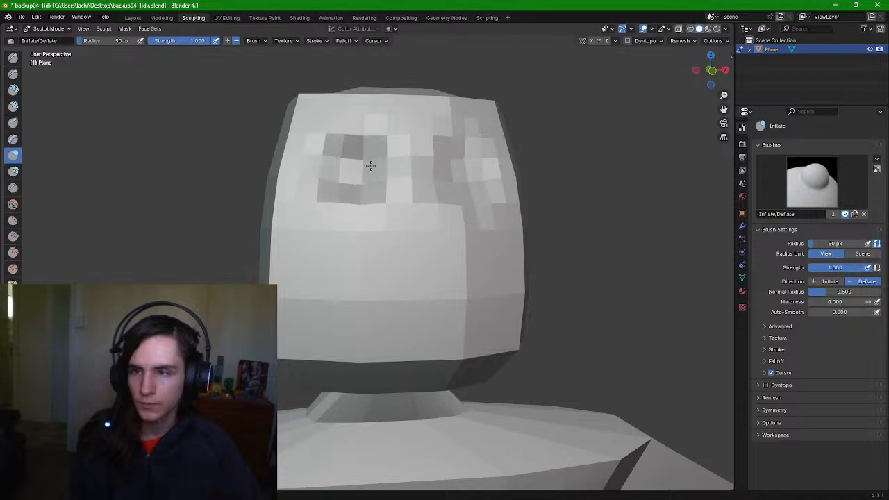
drag(364, 165, 350, 168)
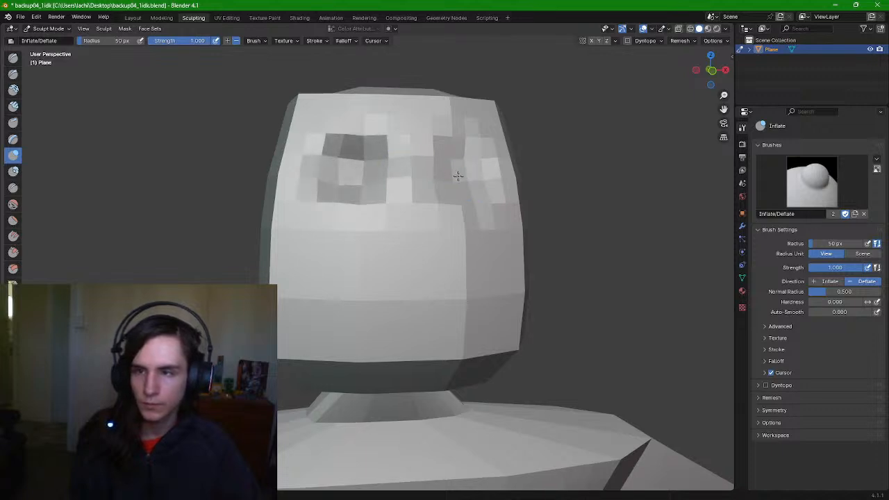
mouse_move(457, 175)
mouse_down()
mouse_move(467, 152)
mouse_move(446, 170)
mouse_up()
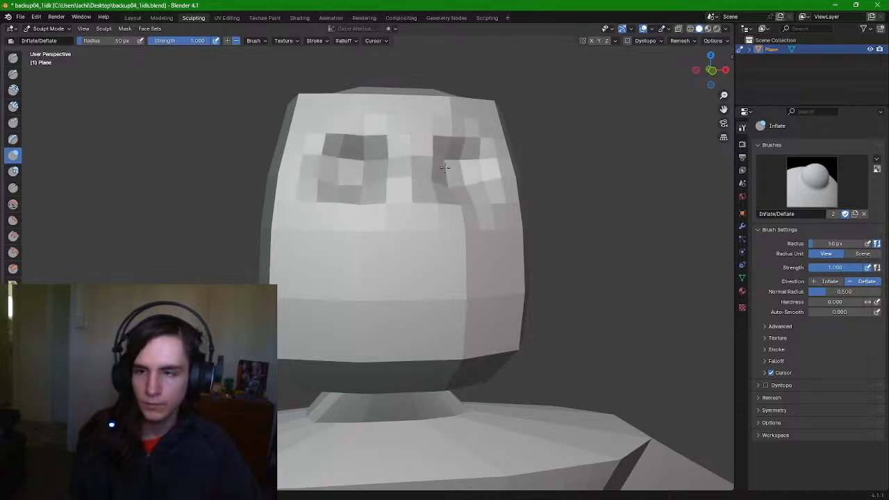
drag(337, 158, 349, 148)
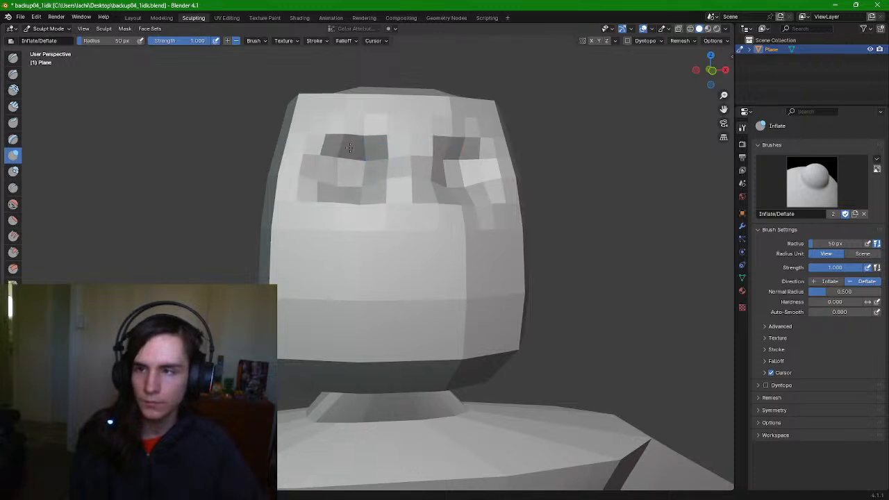
Carve the outer and lower parts of one eye socket deeper with the deflating brush
middle_drag(363, 169, 552, 199)
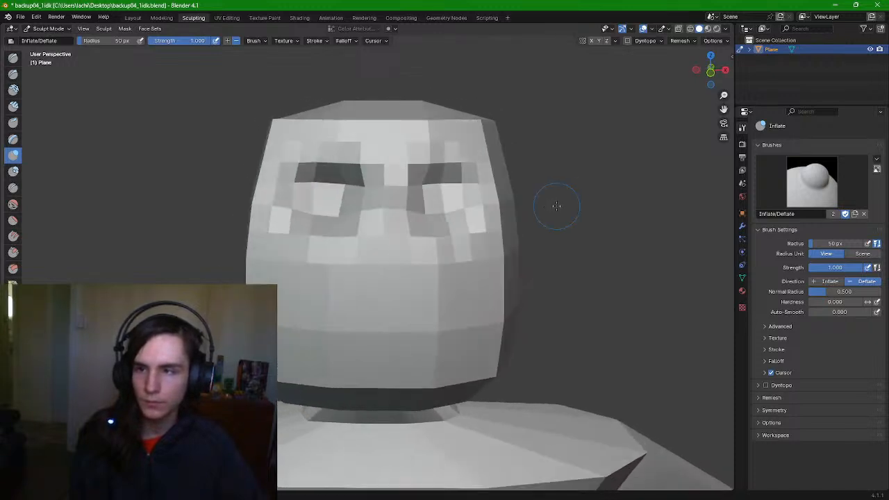
drag(326, 200, 307, 239)
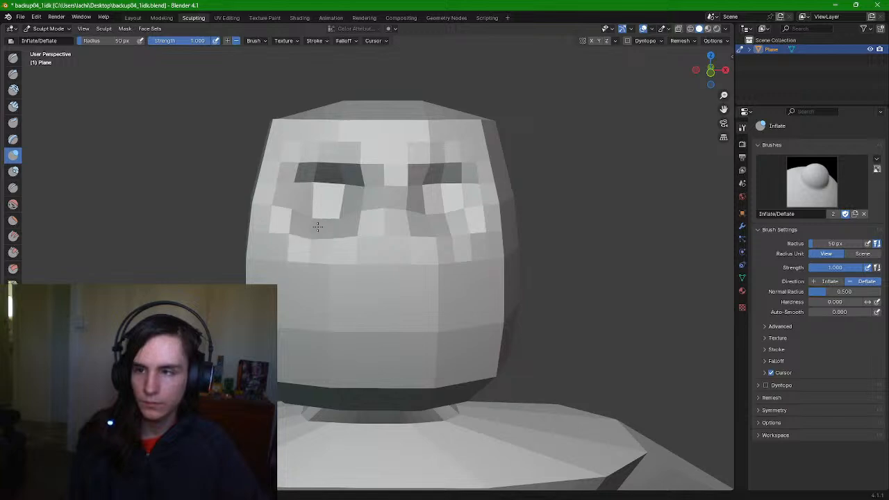
mouse_move(497, 219)
middle_down()
mouse_move(508, 213)
mouse_move(499, 205)
middle_up()
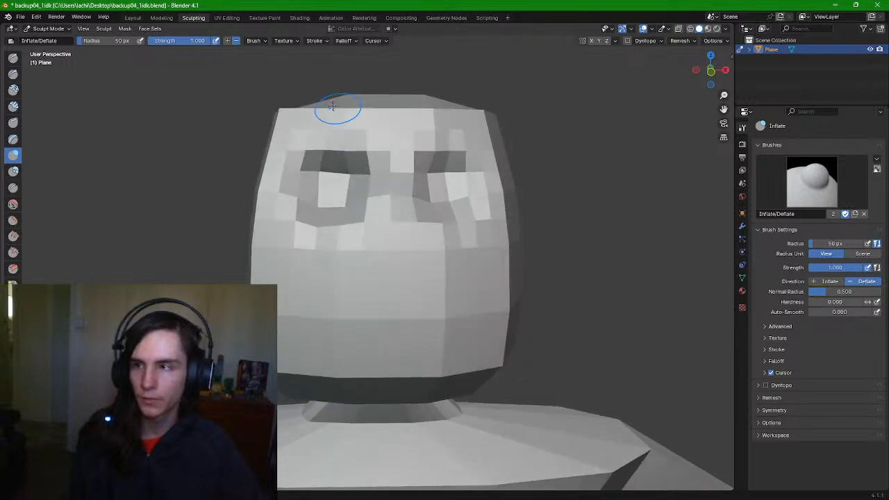
Return to the Modeling workspace and save the project to the Desktop as backup05_face01.blend
click(161, 18)
scroll(502, 108, down, 2)
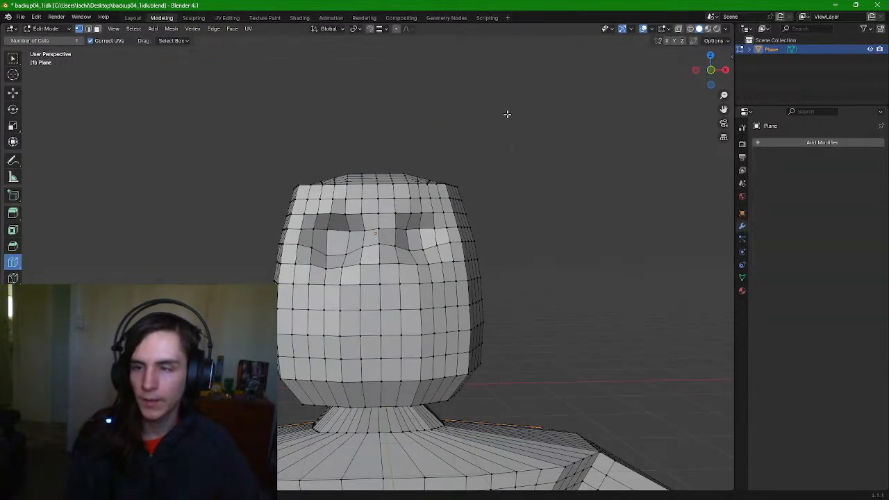
middle_drag(507, 113, 527, 122)
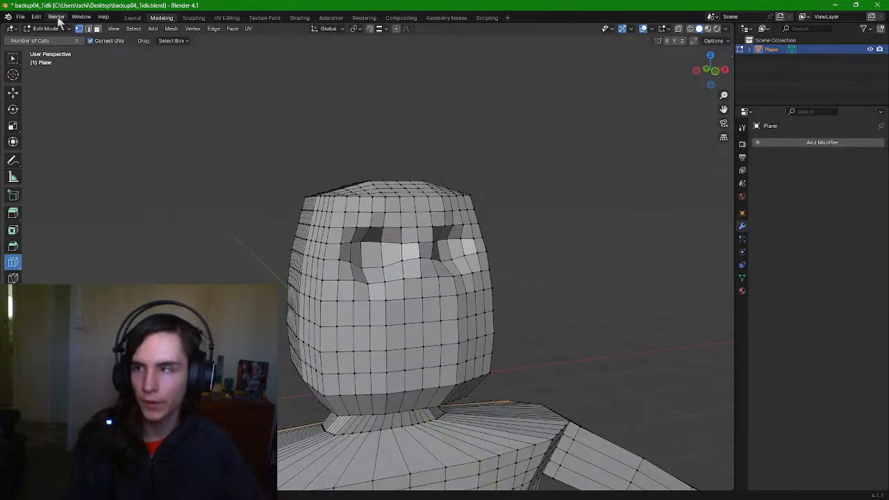
click(21, 17)
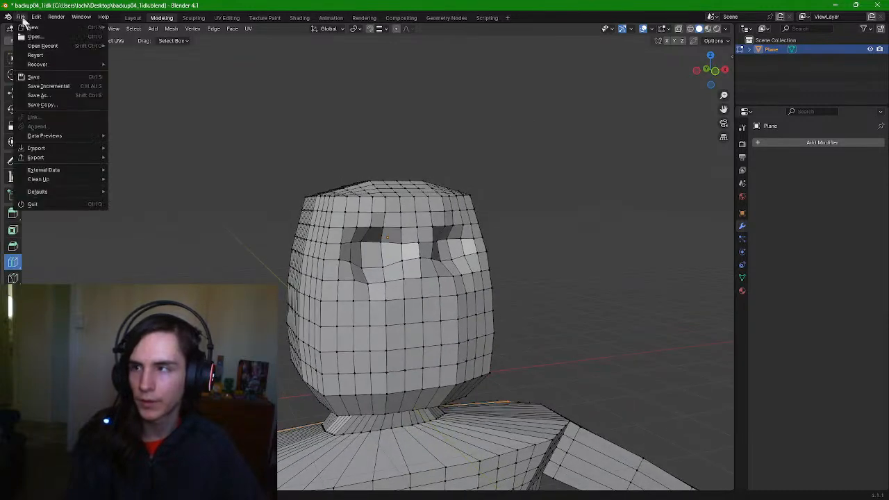
click(55, 96)
click(342, 385)
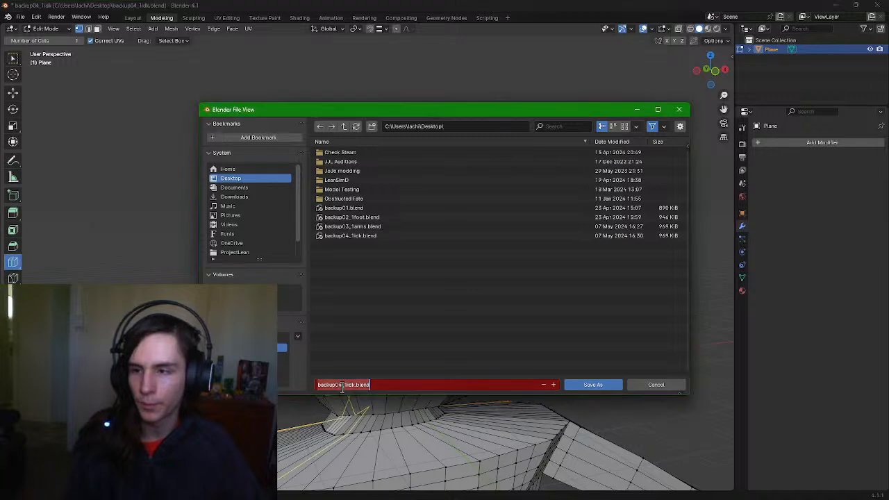
click(341, 385)
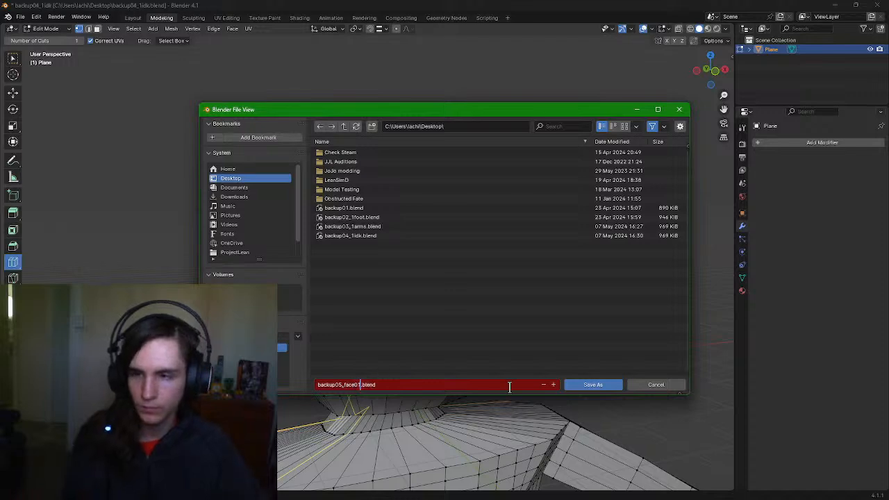
click(591, 388)
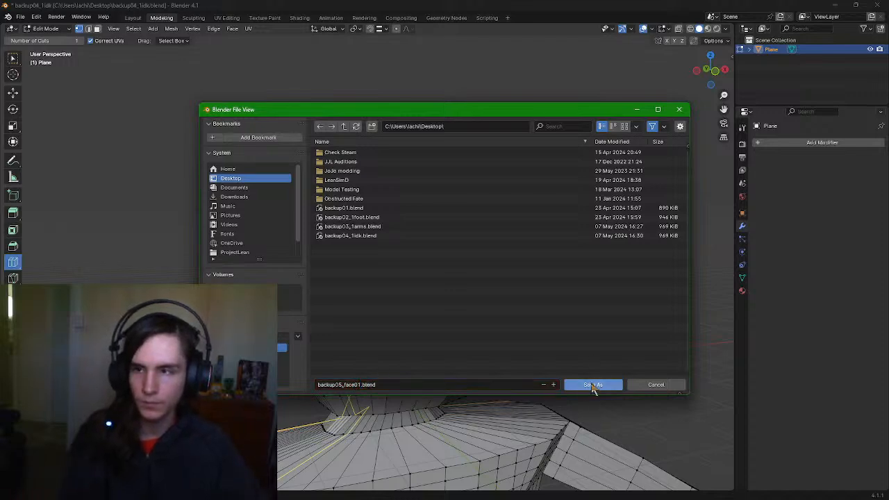
click(592, 388)
middle_drag(504, 288, 463, 233)
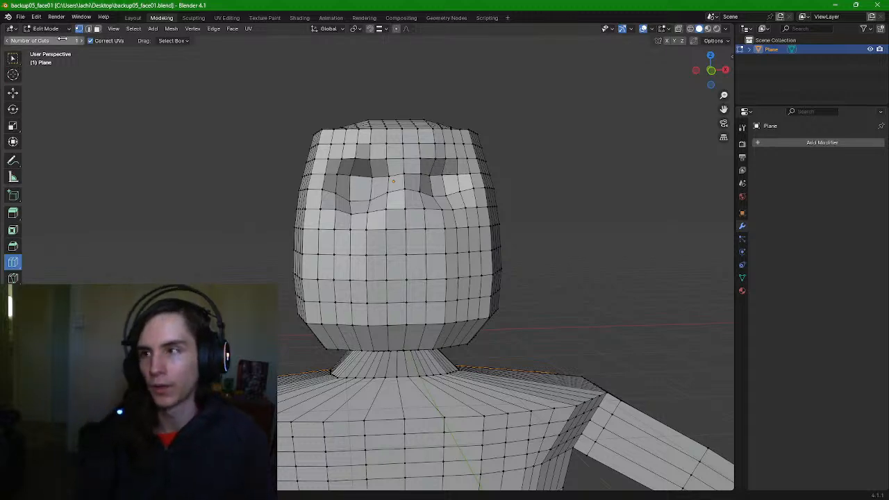
middle_drag(391, 102, 308, 79)
middle_drag(192, 49, 152, 18)
click(132, 18)
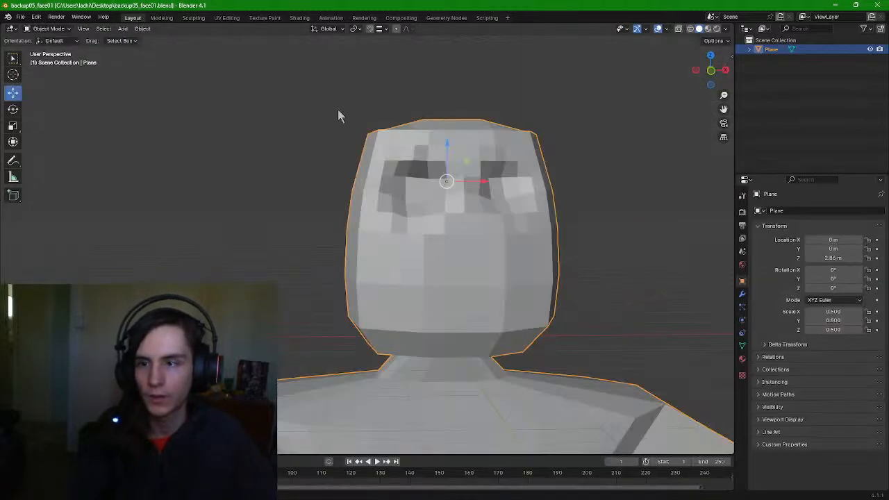
click(161, 18)
In face select mode, select the horizontal row of faces across the front of the head at mouth level
middle_drag(458, 139, 450, 83)
click(13, 75)
click(97, 28)
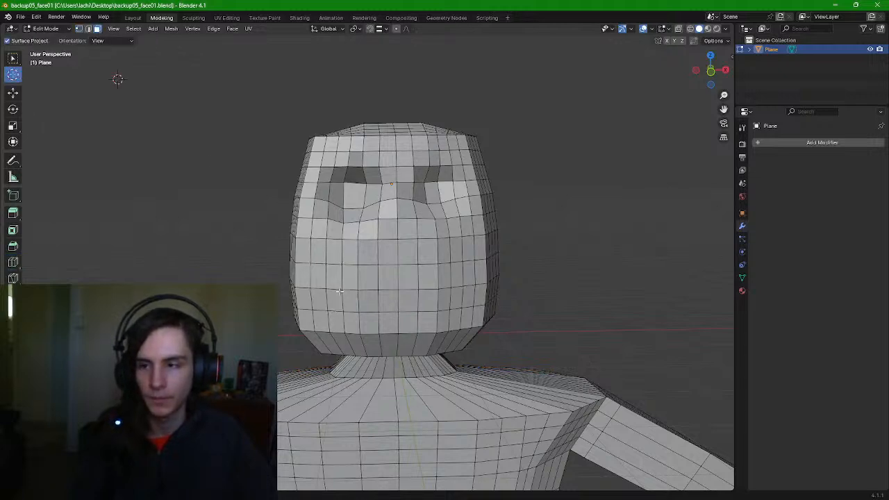
drag(307, 277, 393, 278)
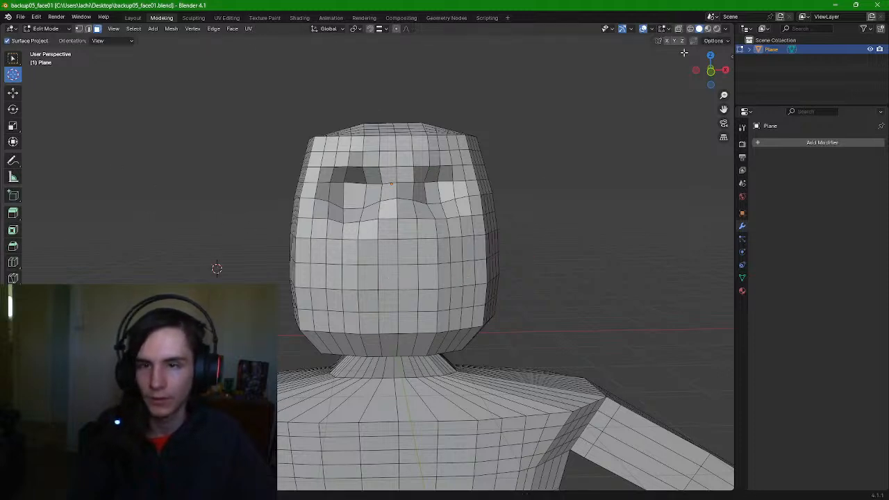
click(13, 58)
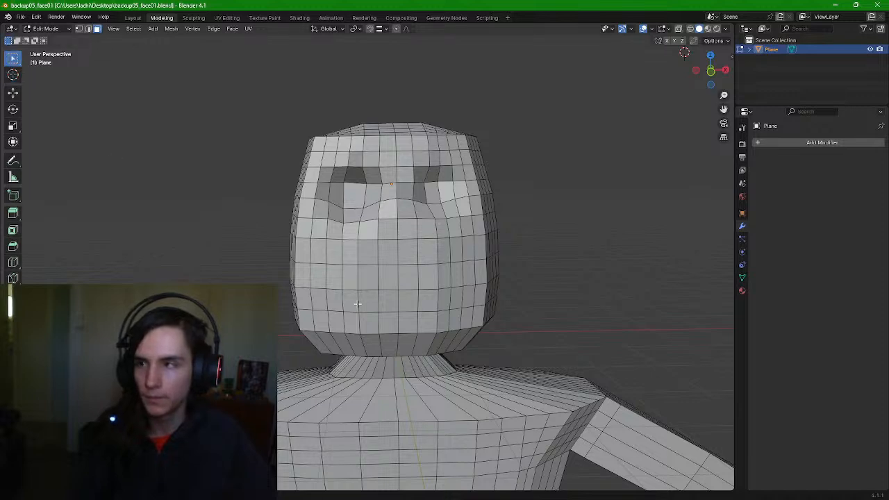
mouse_move(306, 277)
middle_down()
mouse_move(347, 281)
mouse_move(308, 273)
middle_up()
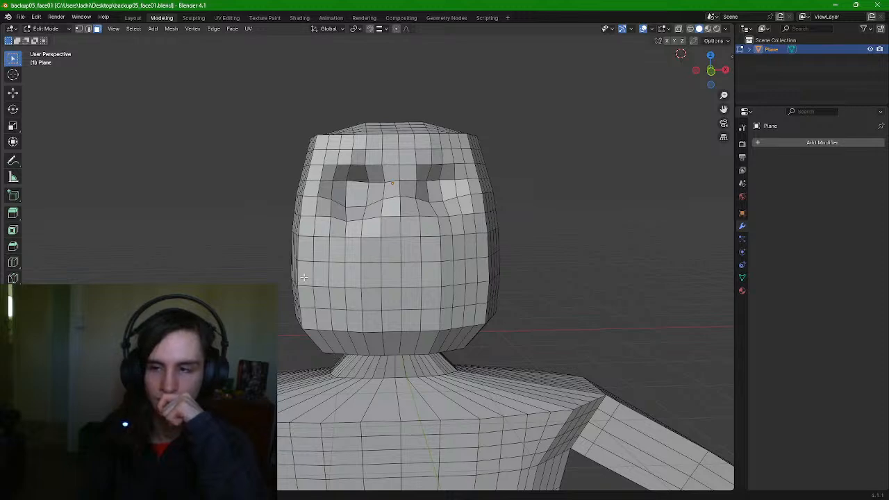
mouse_move(305, 277)
middle_down()
mouse_move(327, 279)
mouse_move(310, 278)
middle_up()
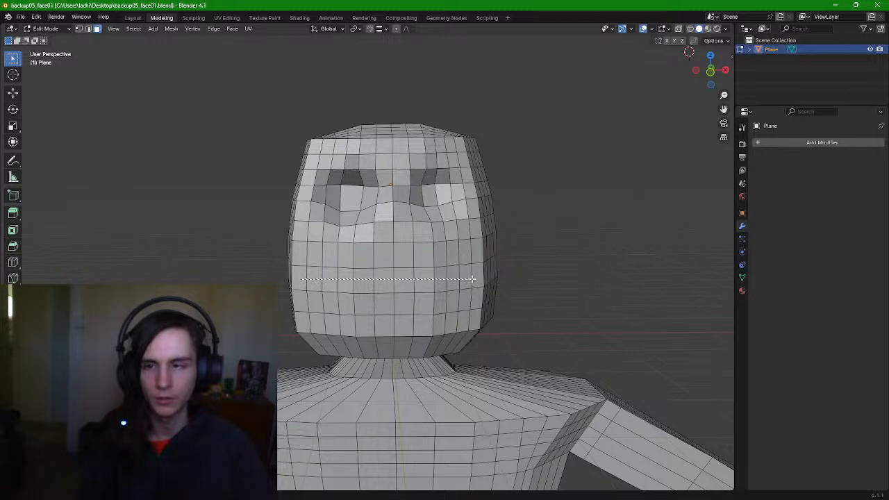
alt+click(443, 280)
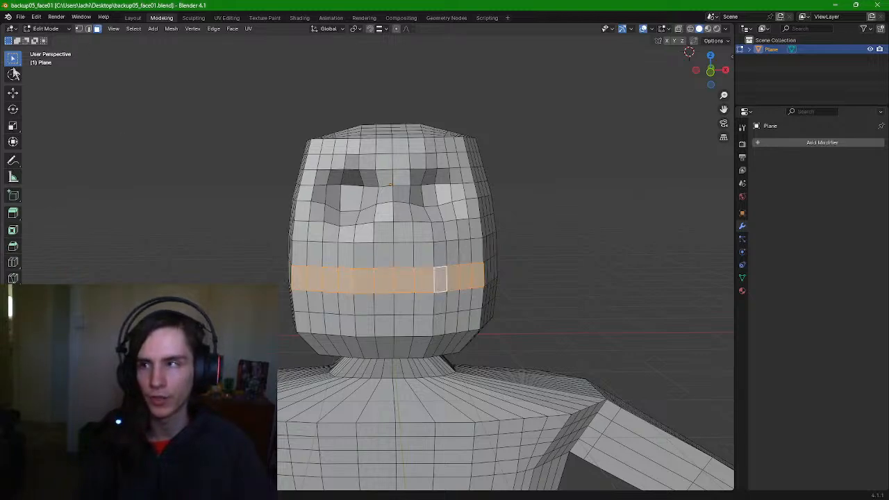
Try to move the selected mouth-level faces back into the head along the Y axis
click(12, 92)
middle_drag(222, 142, 310, 158)
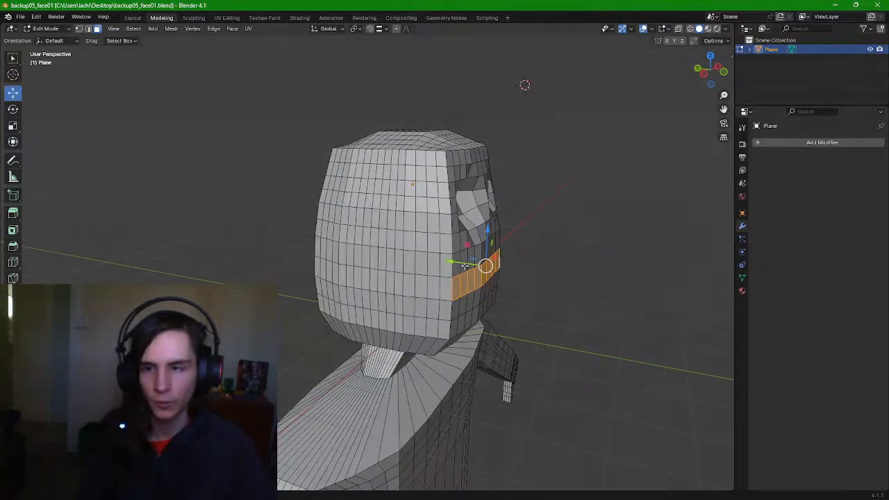
drag(453, 264, 412, 263)
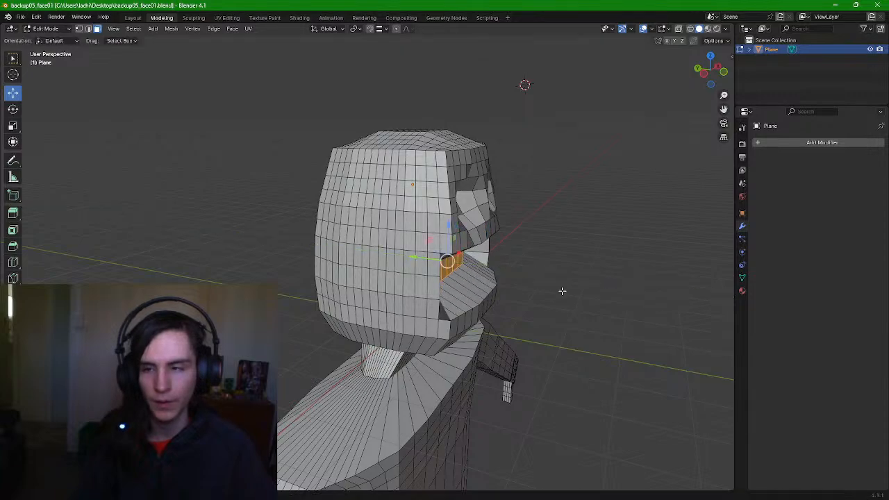
middle_drag(562, 291, 474, 277)
scroll(444, 278, up, 6)
key(ctrl+z)
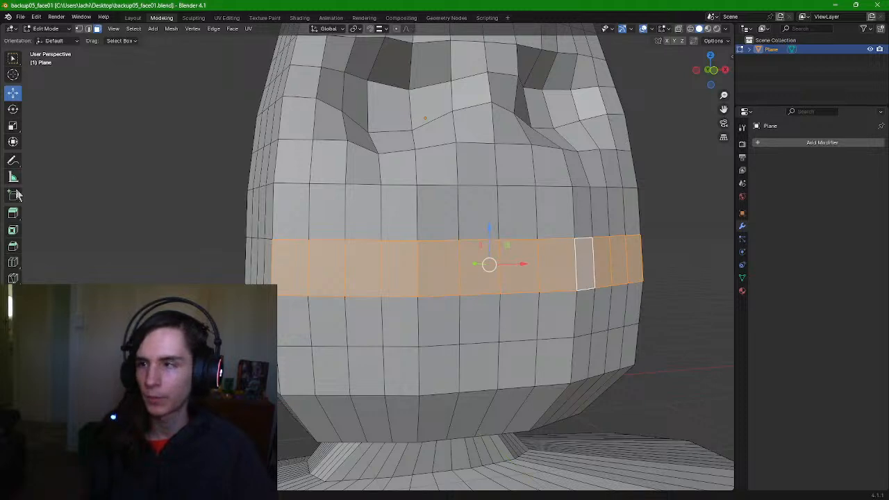
Add two horizontal loop cuts above and two below the mouth-level row of faces around the head
click(12, 278)
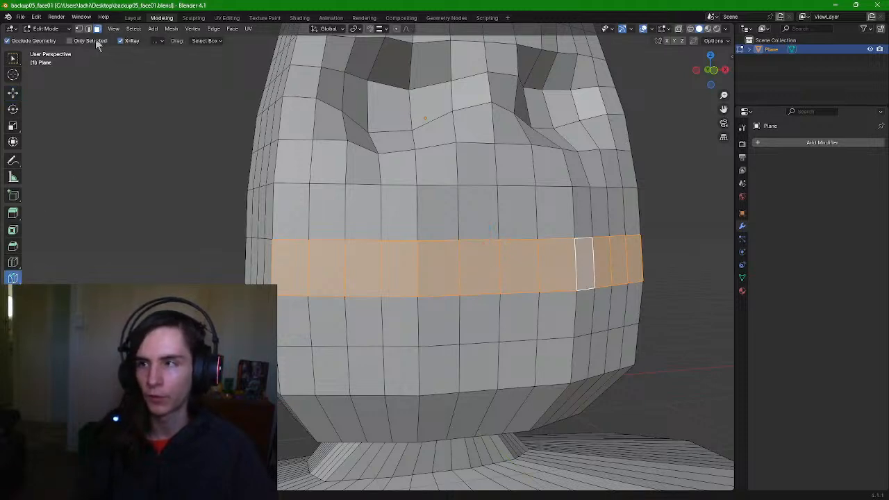
click(13, 262)
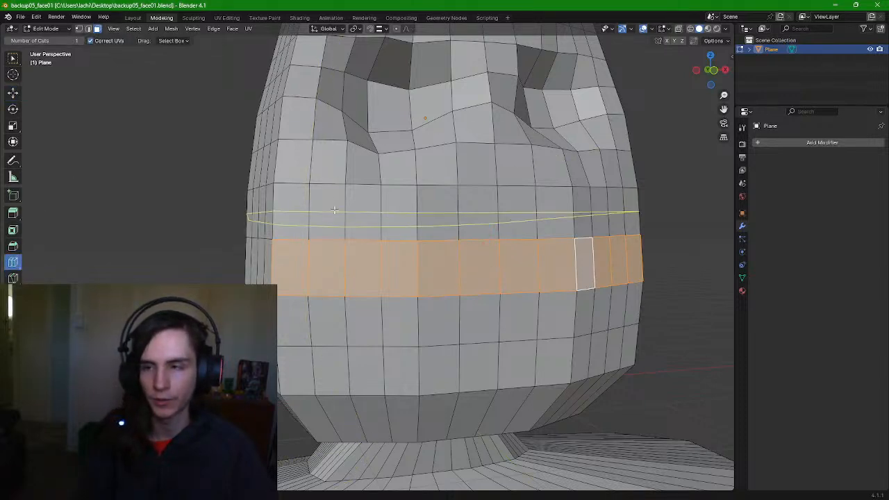
click(337, 207)
click(337, 316)
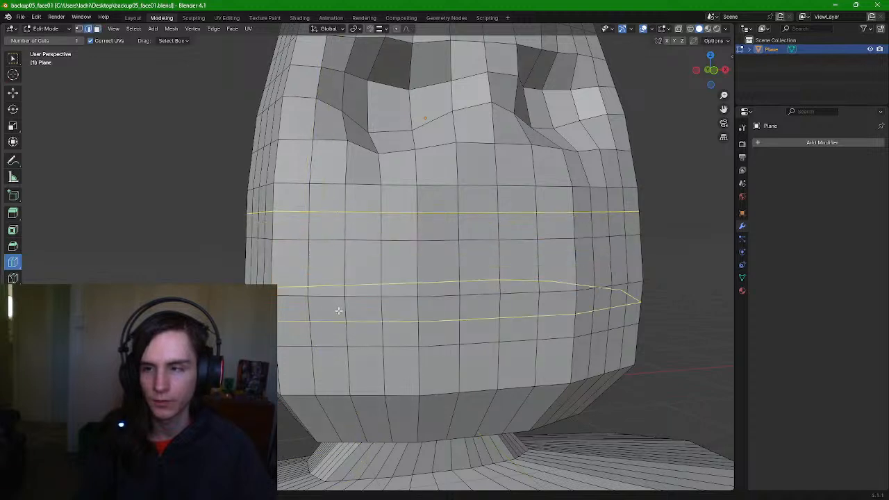
click(398, 270)
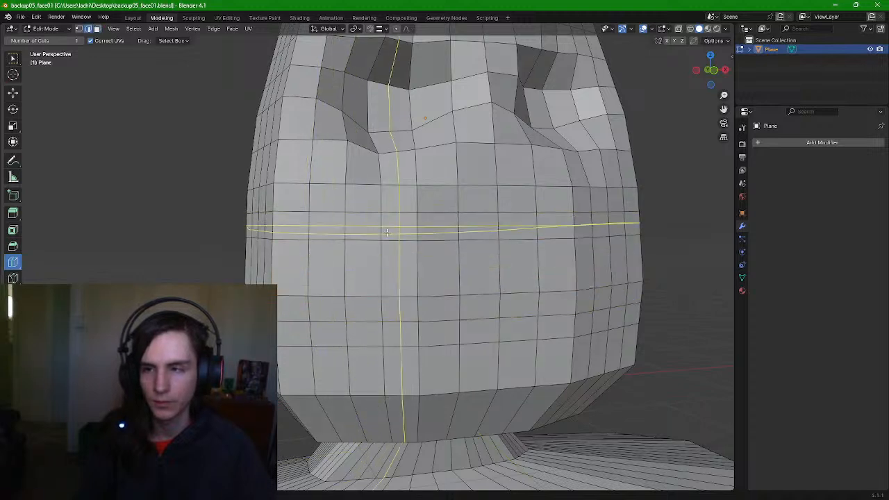
key(ctrl+z)
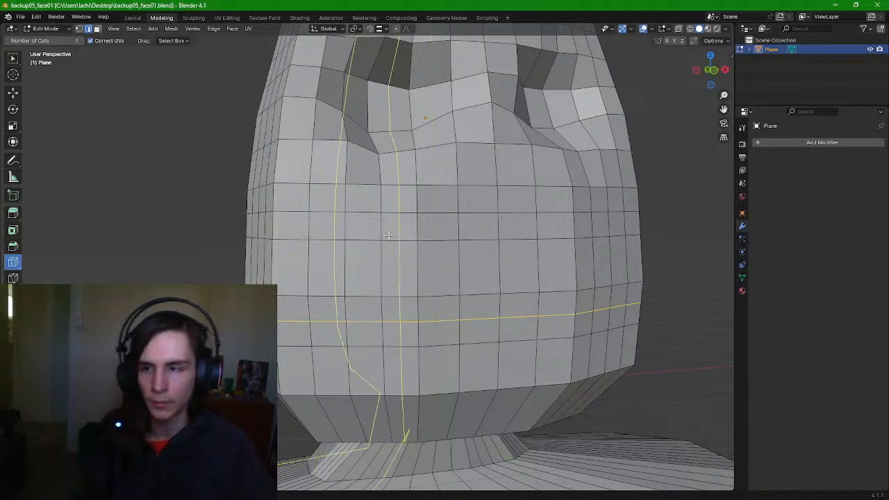
click(390, 239)
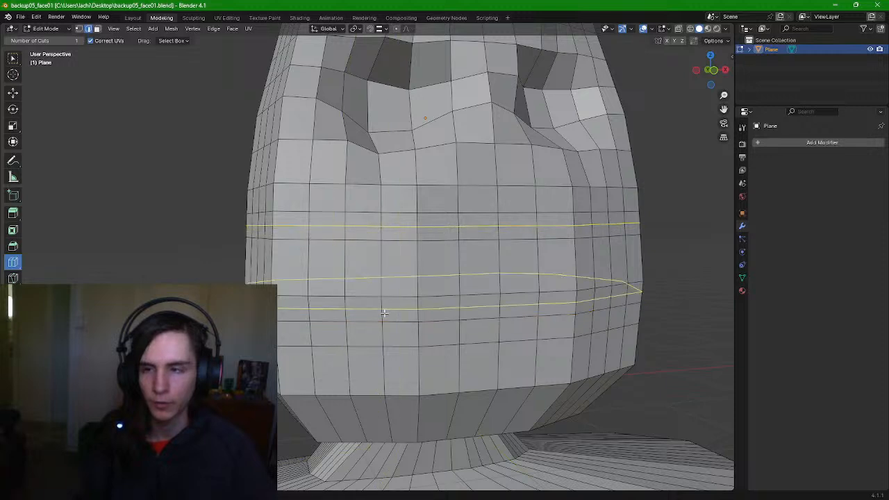
key(ctrl+z)
Switch to face selection and select the tall mouth-level row across the front, between the new loop cuts
click(14, 60)
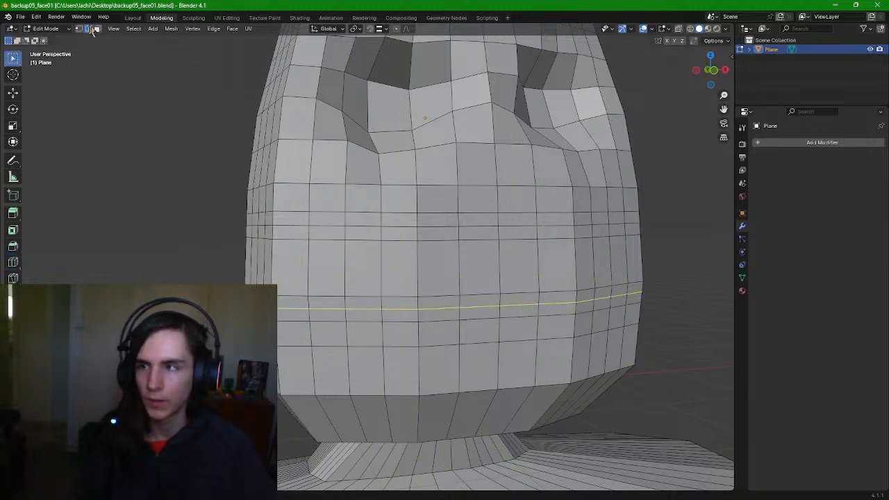
click(97, 29)
drag(285, 276, 630, 267)
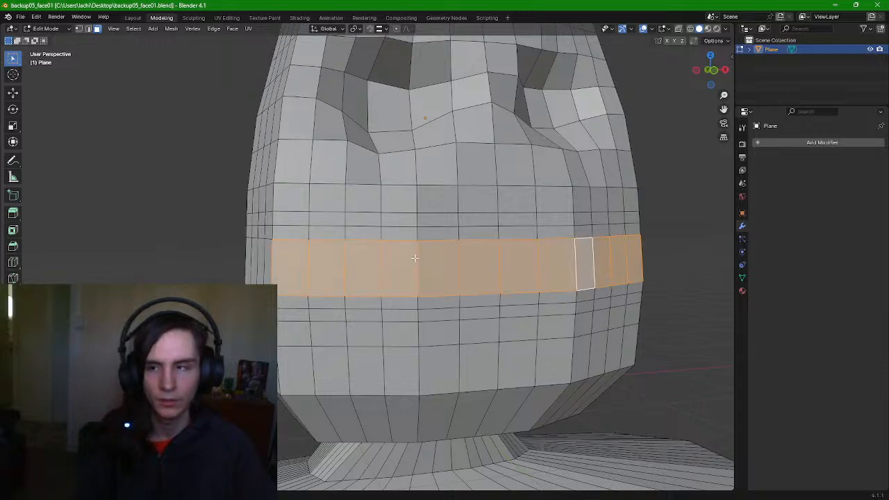
Try to push the front mouth row inward along the Y axis to form a mouth cavity
click(13, 92)
middle_drag(462, 273, 484, 271)
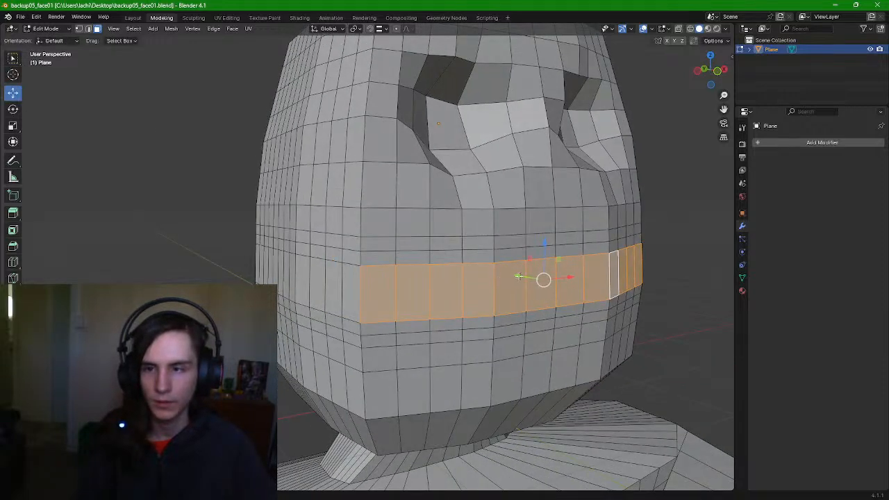
drag(518, 276, 455, 267)
middle_drag(534, 267, 480, 190)
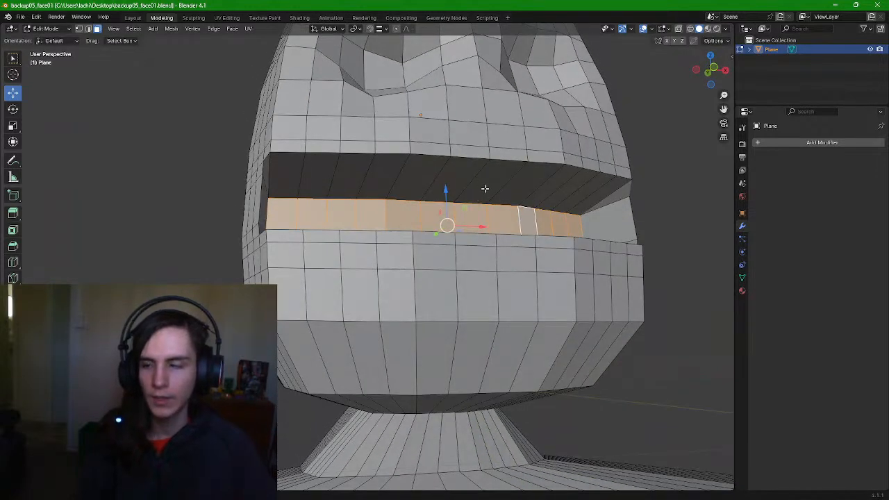
scroll(485, 188, up, 6)
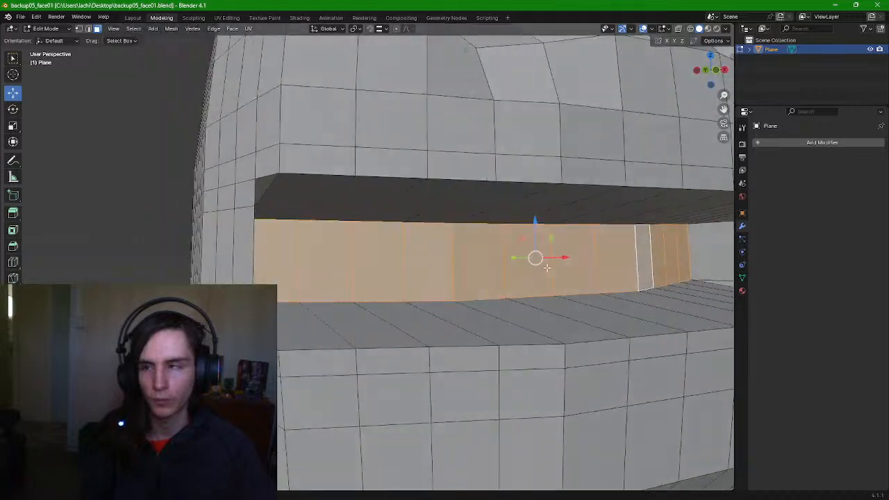
middle_drag(546, 268, 529, 265)
mouse_move(219, 235)
middle_down()
mouse_move(198, 243)
mouse_move(236, 247)
mouse_move(211, 242)
middle_up()
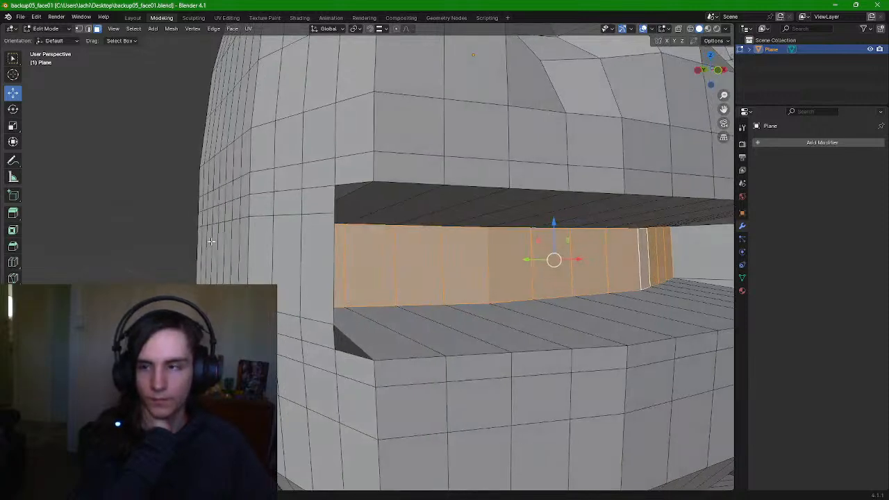
middle_drag(211, 241, 297, 267)
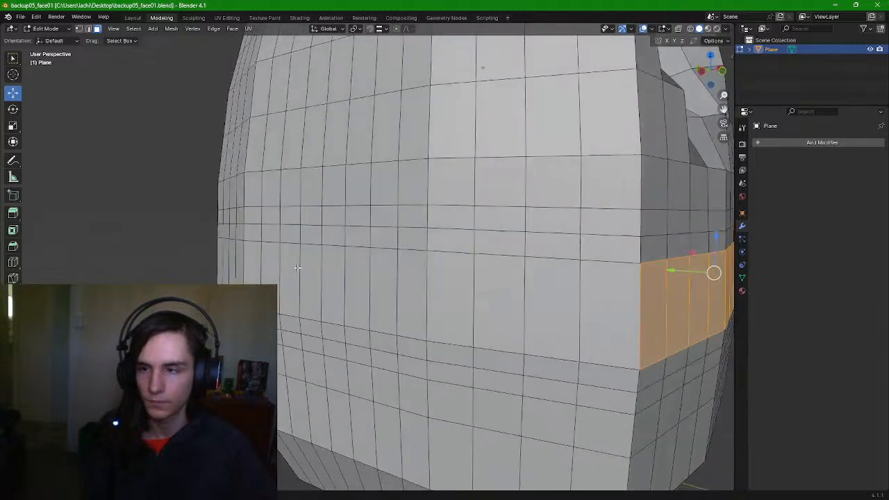
Extend the mouth row selection around the front corners onto the adjacent faces on both sides of the head
shift+drag(478, 294, 614, 306)
middle_drag(615, 306, 559, 311)
shift+drag(437, 324, 441, 323)
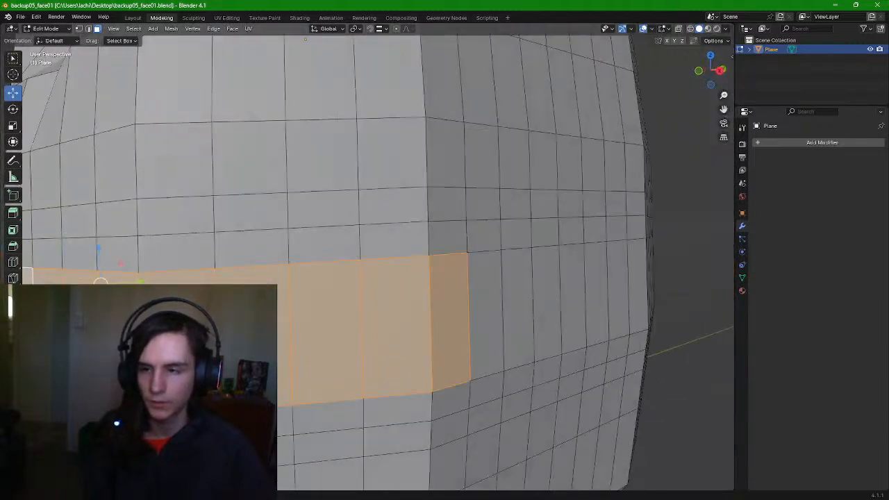
middle_drag(442, 323, 501, 324)
Try to push the widened mouth row, including its side faces, inward along the Y axis
drag(270, 320, 326, 294)
scroll(477, 364, down, 2)
middle_drag(476, 363, 407, 335)
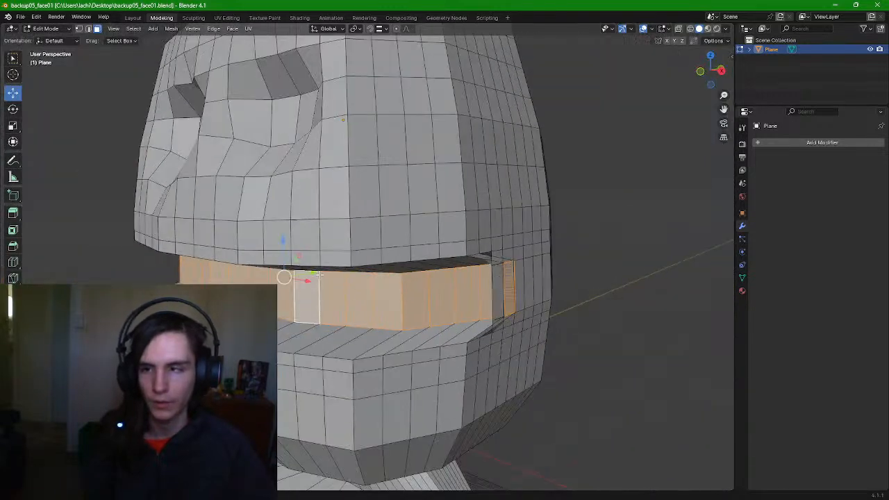
drag(316, 275, 333, 258)
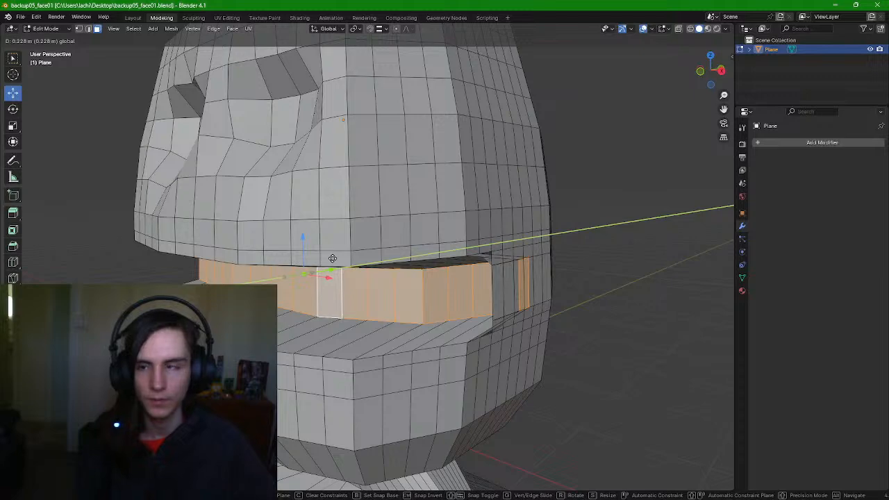
right_click(333, 258)
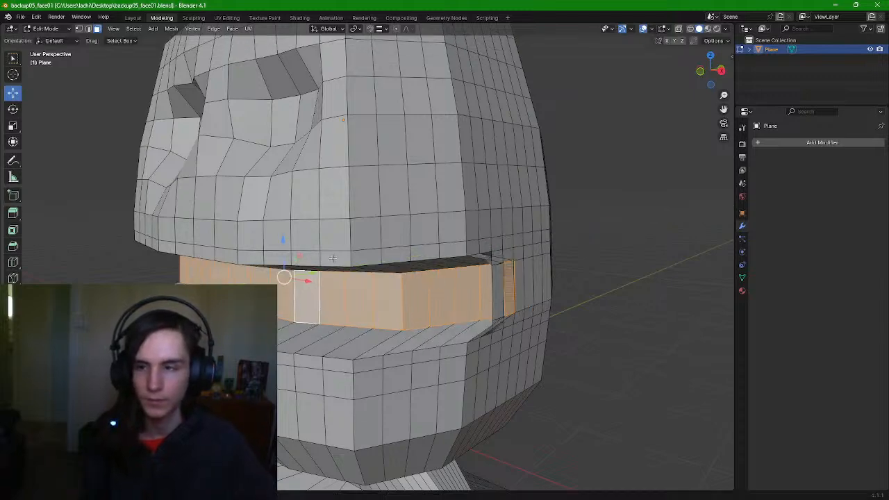
key(ctrl+z)
middle_drag(79, 170, 107, 168)
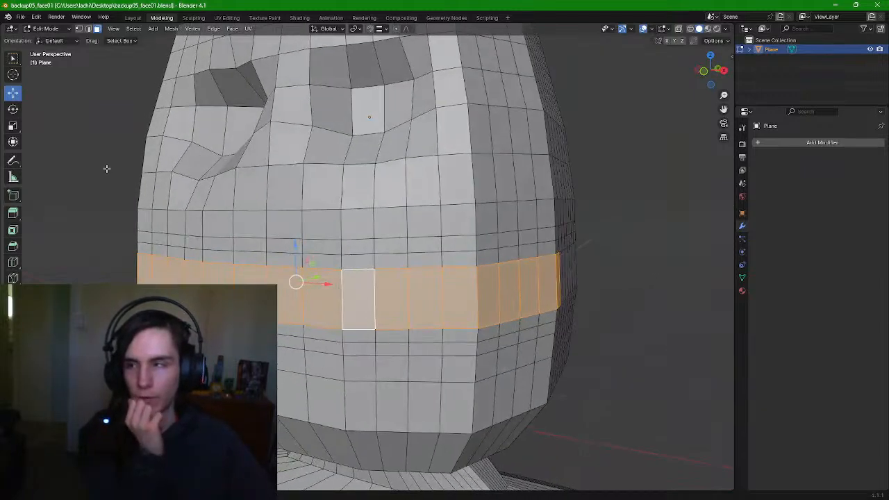
Switch to vertex selection and select the mouth row's upper-line vertices from the front around the corner on the character's left side
click(13, 262)
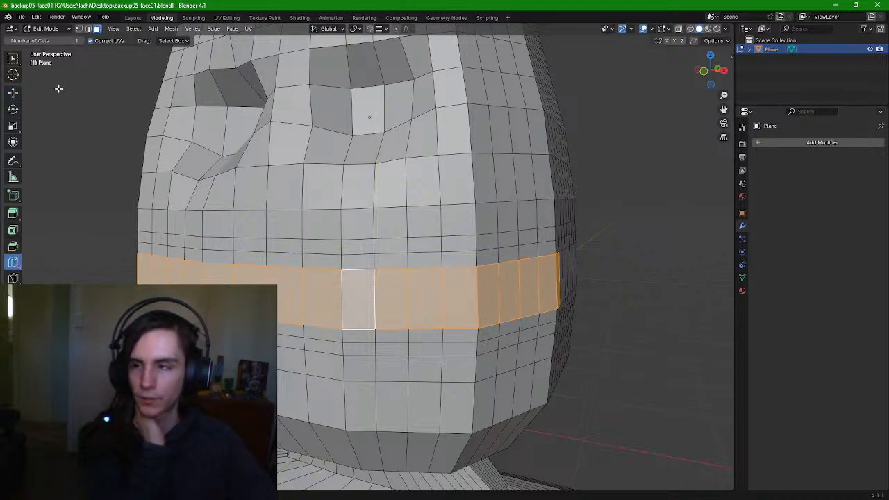
click(13, 58)
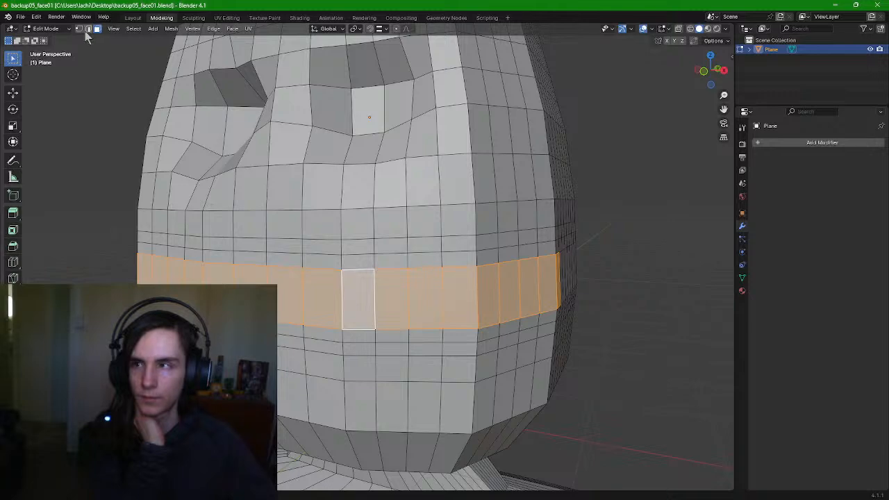
click(78, 28)
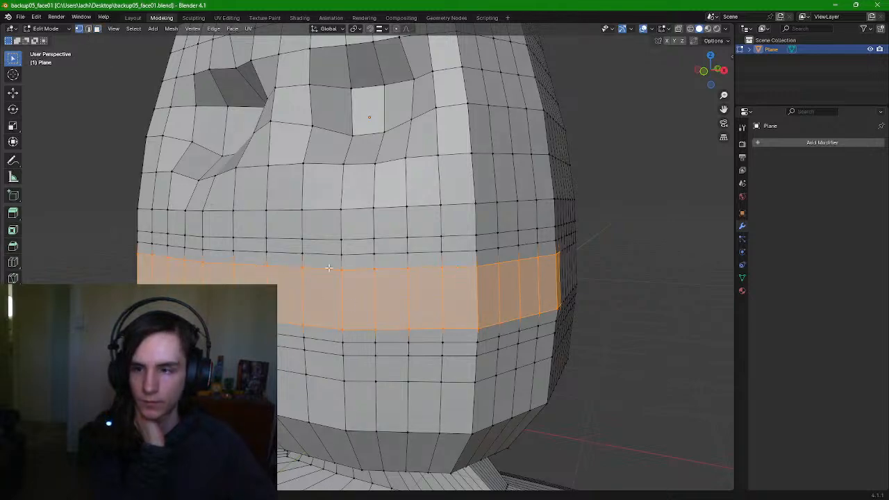
middle_drag(543, 257, 527, 257)
drag(514, 252, 481, 262)
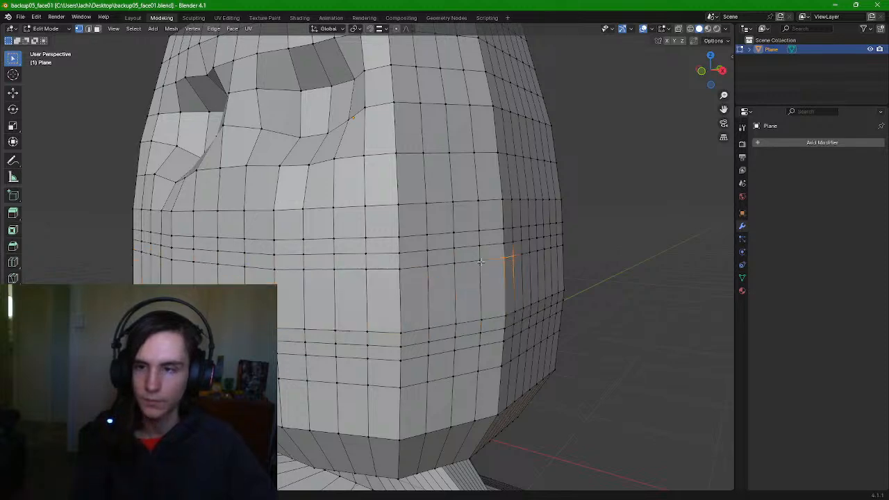
ctrl+click(422, 266)
shift+drag(314, 280, 232, 276)
middle_drag(264, 277, 309, 277)
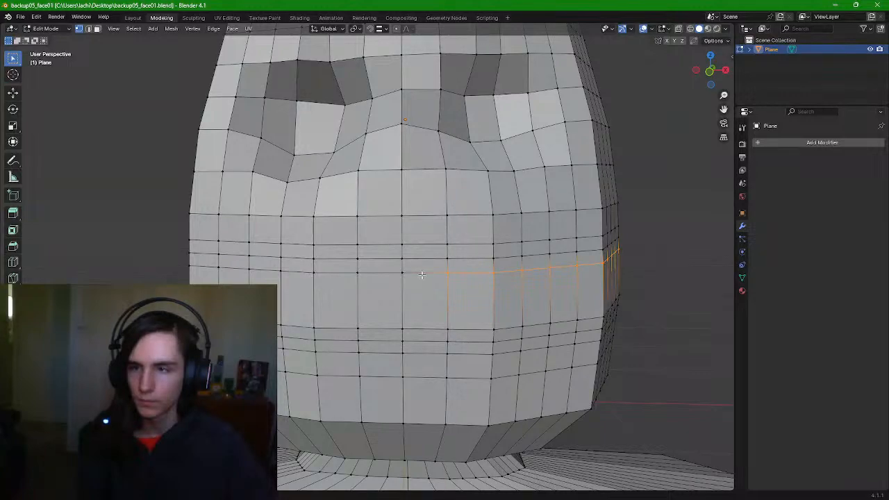
middle_drag(463, 281, 490, 294)
Rotate the left half of the upper mouth line about the Y axis and lower it slightly along Z
key(r)
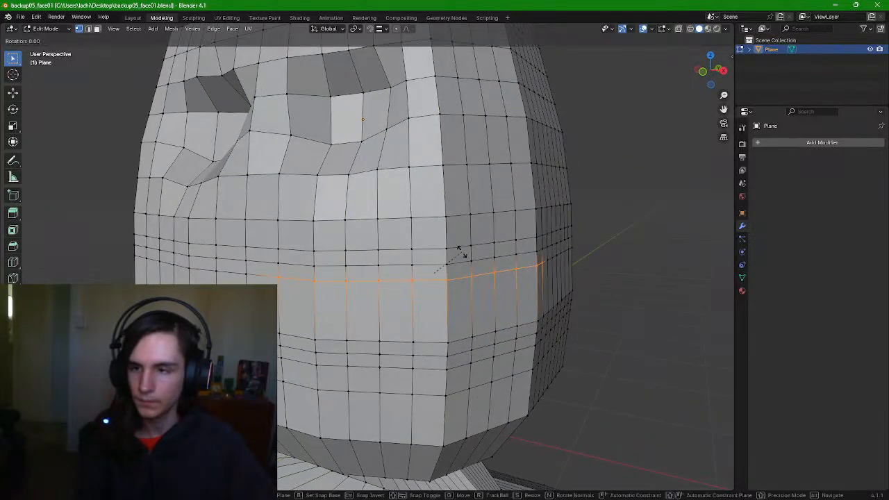
key(x)
key(z)
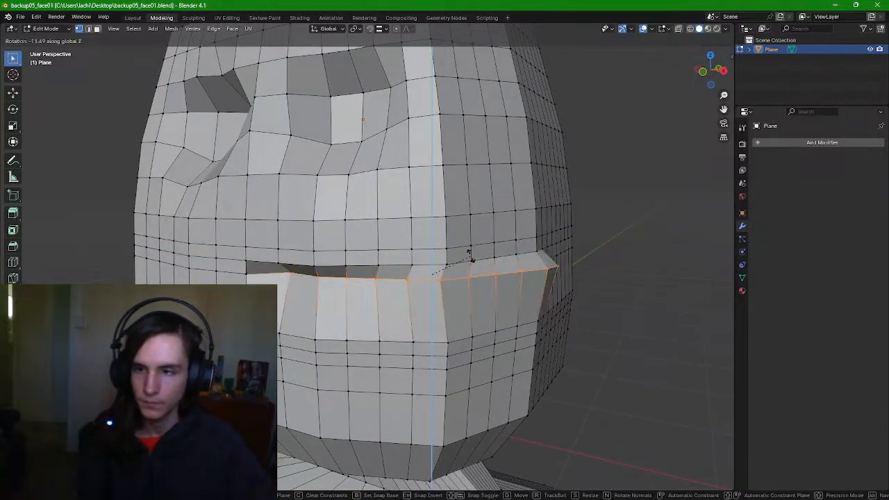
key(y)
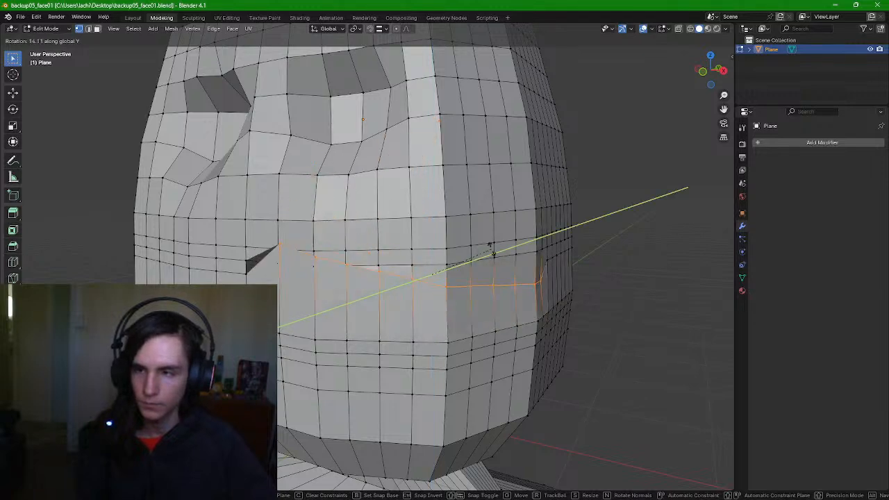
click(482, 244)
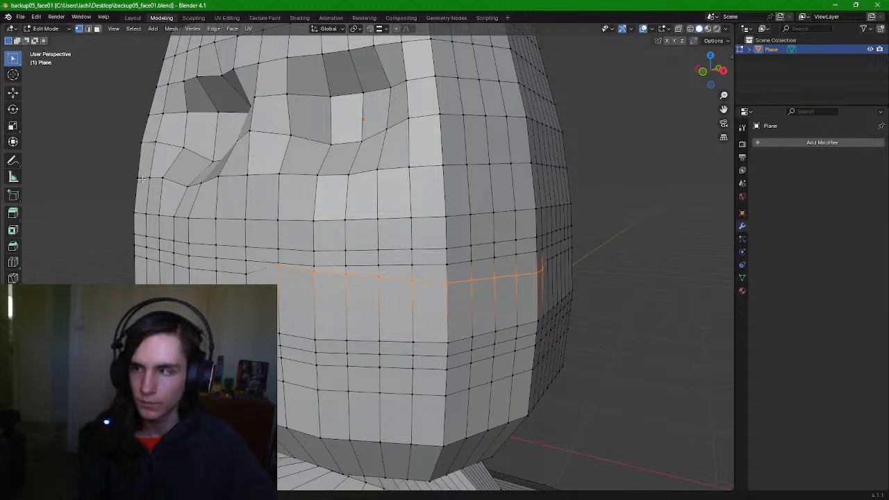
click(13, 92)
drag(432, 239, 431, 264)
middle_drag(403, 215, 505, 269)
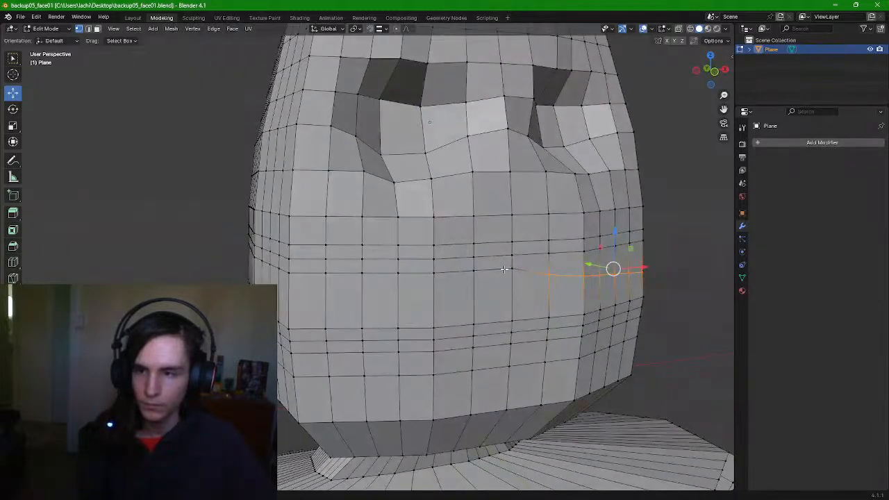
Select the upper mouth line's vertices from the front center around the corner on the character's right side
drag(404, 280, 409, 273)
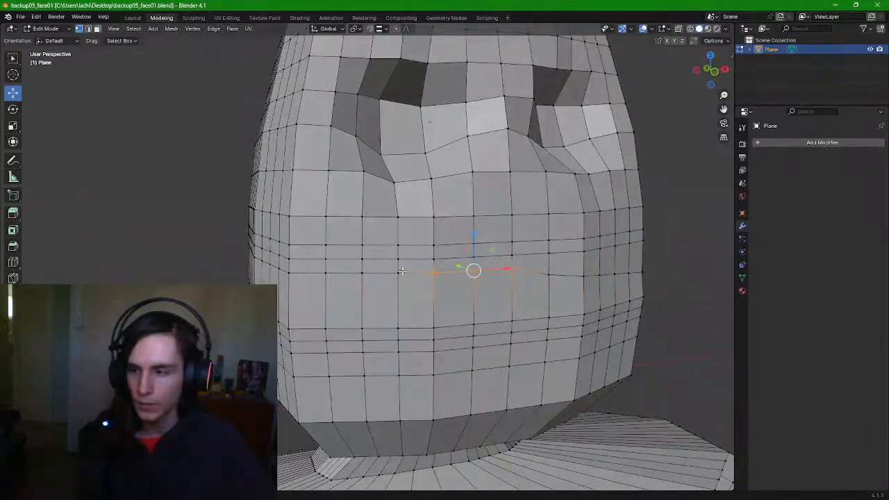
drag(342, 277, 314, 277)
middle_drag(314, 278, 424, 264)
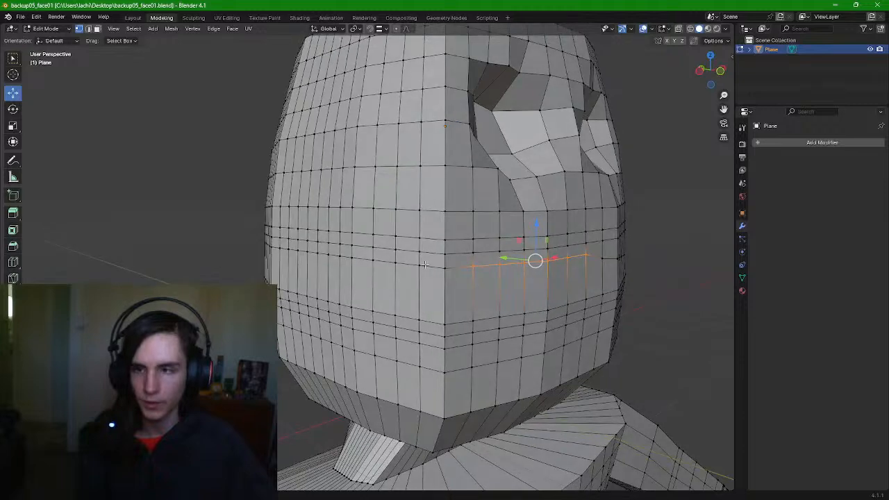
mouse_move(352, 266)
shift+mouse_down()
mouse_move(377, 263)
mouse_move(350, 264)
shift+mouse_up()
shift+click(351, 260)
shift+click(394, 263)
middle_drag(556, 272, 542, 272)
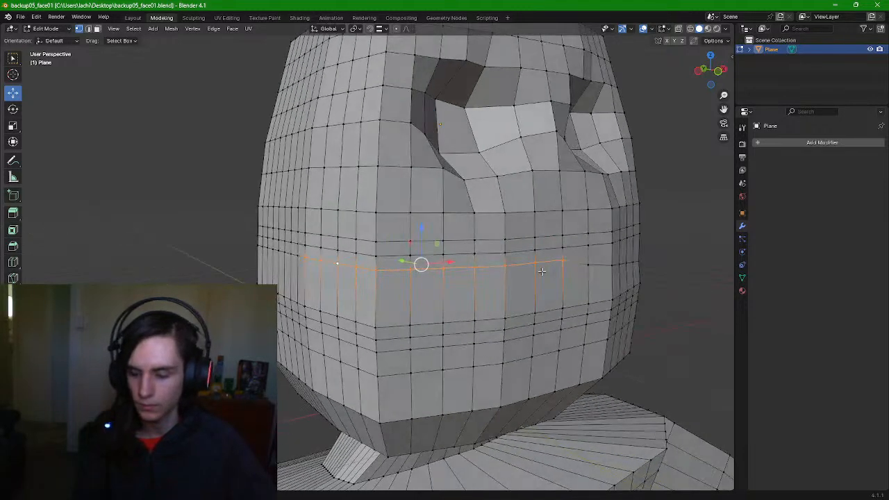
Tilt the right half of the upper mouth line about the Y axis and lower it along Z toward the lower line
key(r)
key(y)
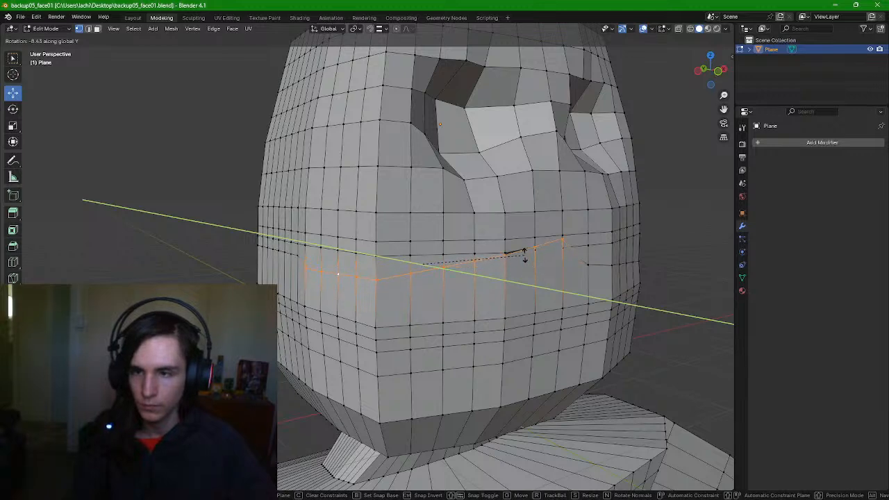
click(525, 255)
drag(424, 227, 415, 258)
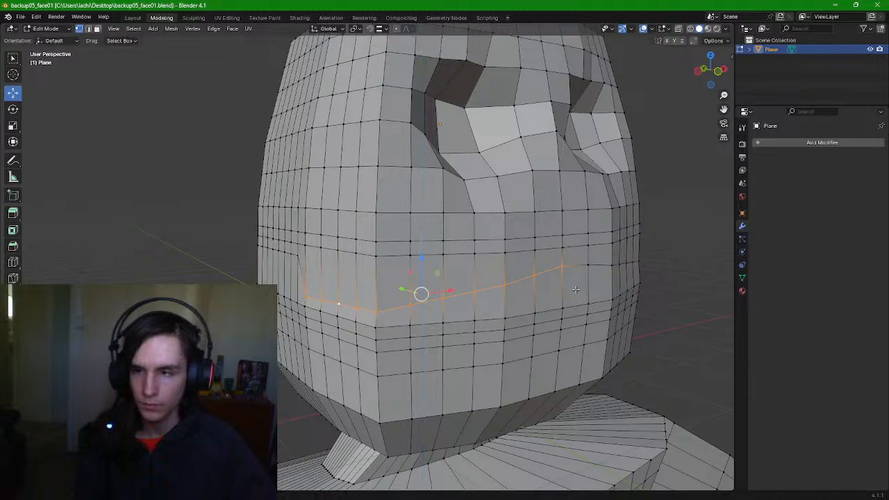
Correct the right half's tilt about the Y axis and raise it about 0.05 m along Z
middle_drag(575, 280, 495, 256)
key(r)
key(y)
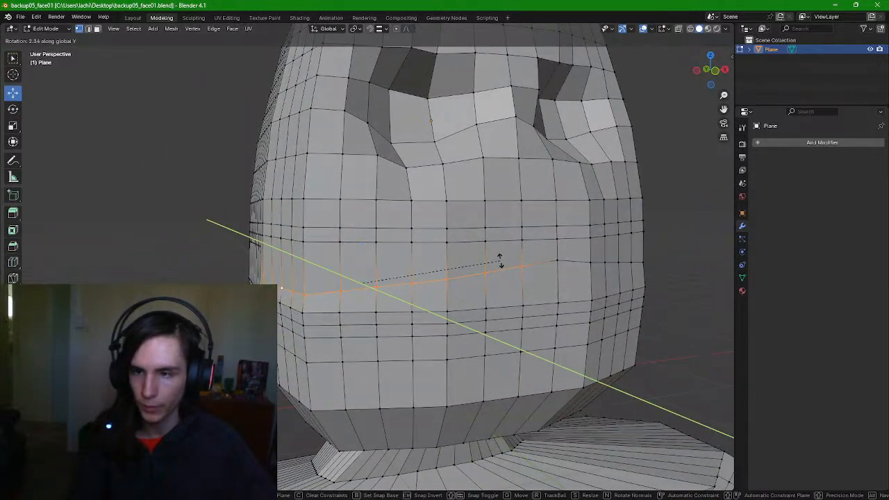
click(500, 260)
key(g)
key(z)
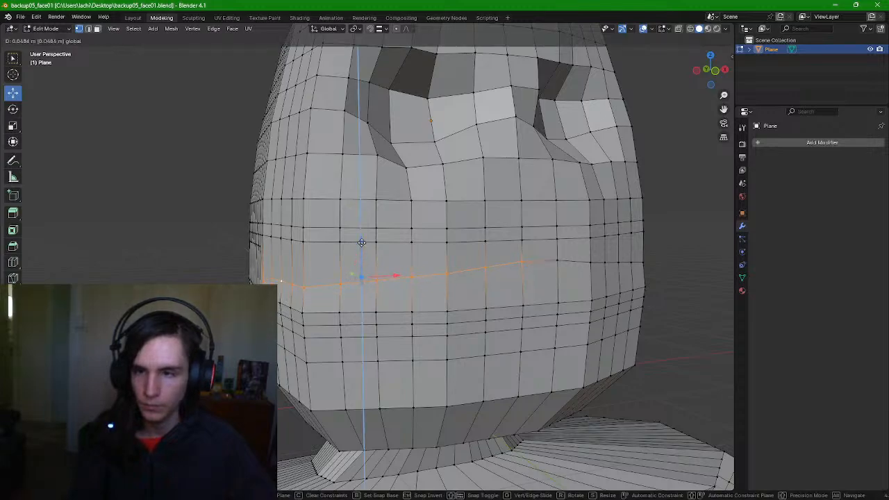
click(360, 244)
middle_drag(361, 244, 413, 257)
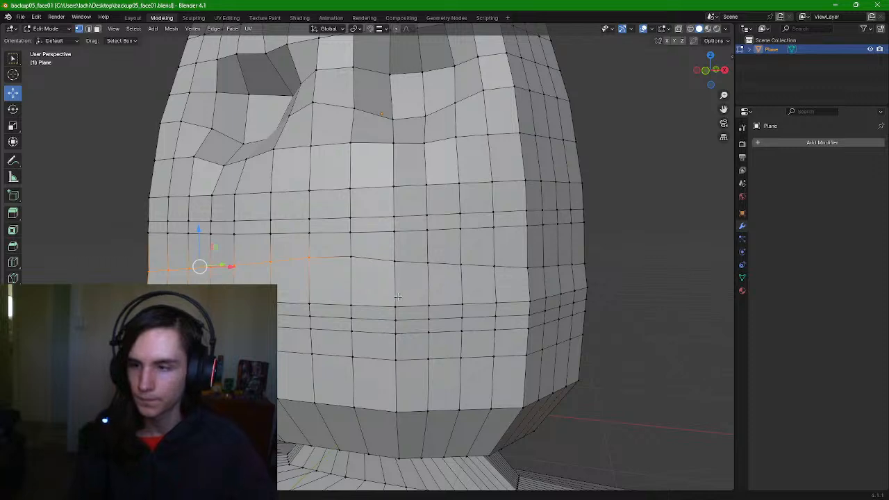
Select the lower mouth line's vertices from the front around the corner on the character's left side
drag(341, 296, 455, 307)
shift+drag(509, 290, 477, 306)
middle_drag(577, 314, 549, 315)
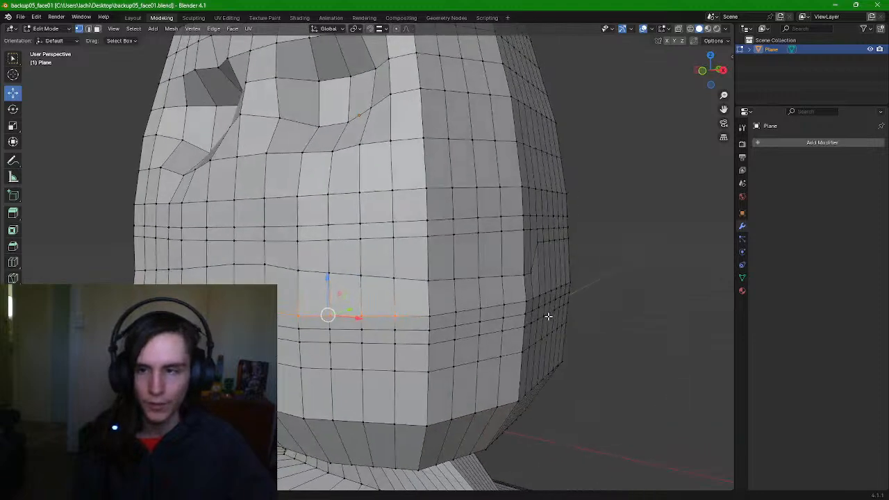
middle_drag(470, 317, 454, 318)
middle_drag(506, 307, 489, 307)
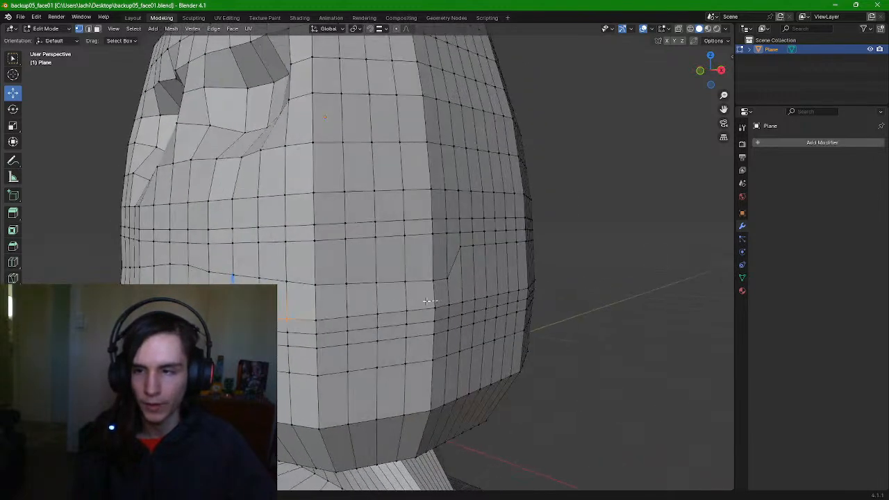
shift+drag(426, 301, 324, 311)
shift+drag(390, 307, 325, 319)
Rotate the left half of the lower mouth line about the Y axis and raise it along Z toward the upper line
key(r)
key(y)
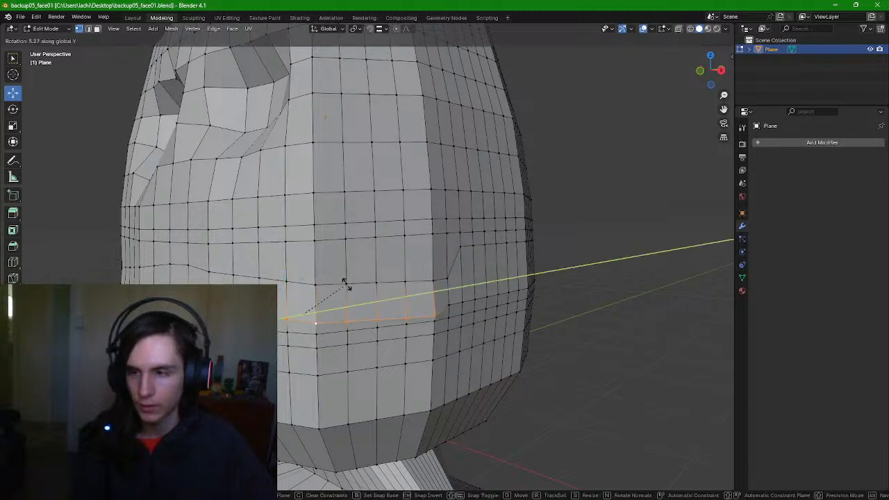
click(338, 295)
drag(303, 282, 299, 262)
key(r)
key(y)
click(300, 267)
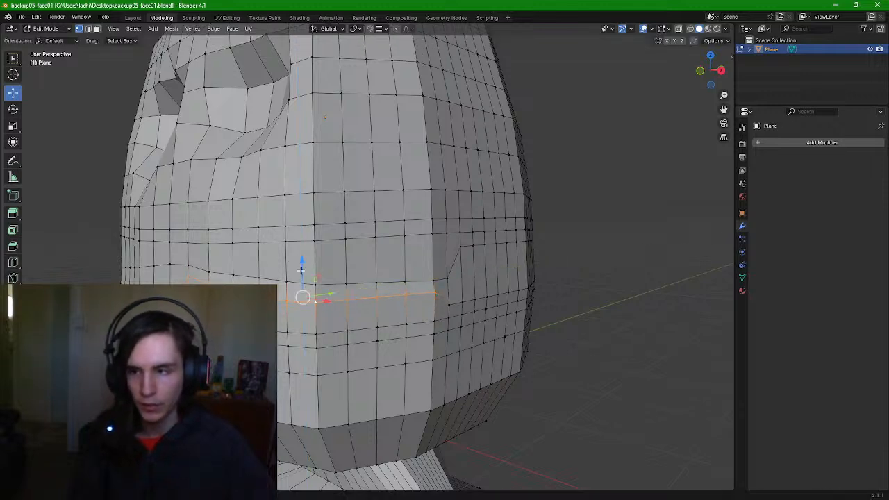
middle_drag(300, 272, 468, 267)
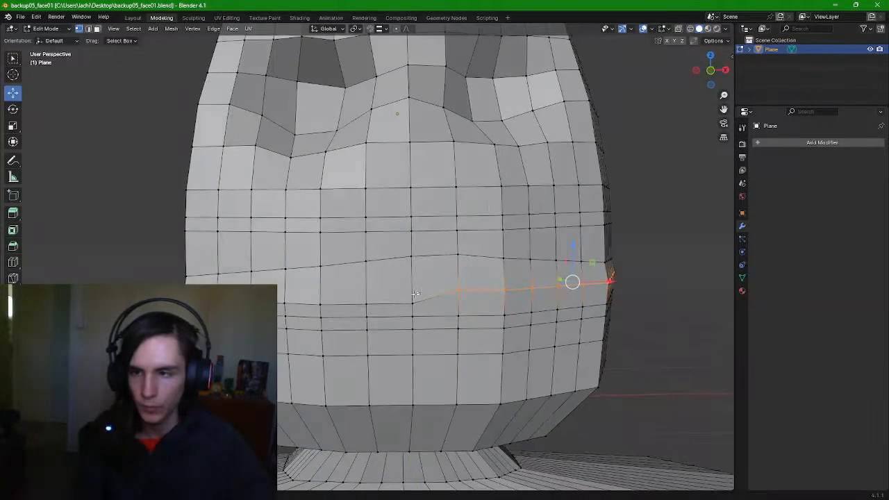
Select the lower mouth line's vertices from the front center around the corner on the character's right side
drag(354, 303, 343, 297)
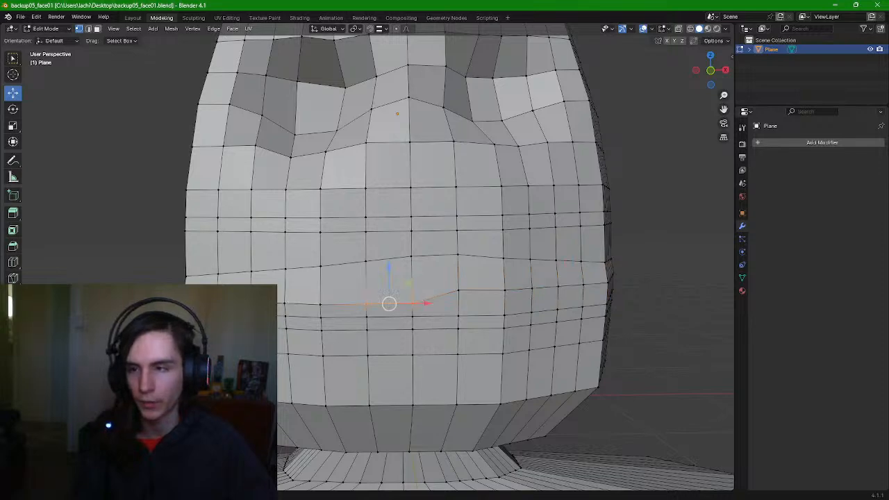
shift+drag(272, 308, 207, 296)
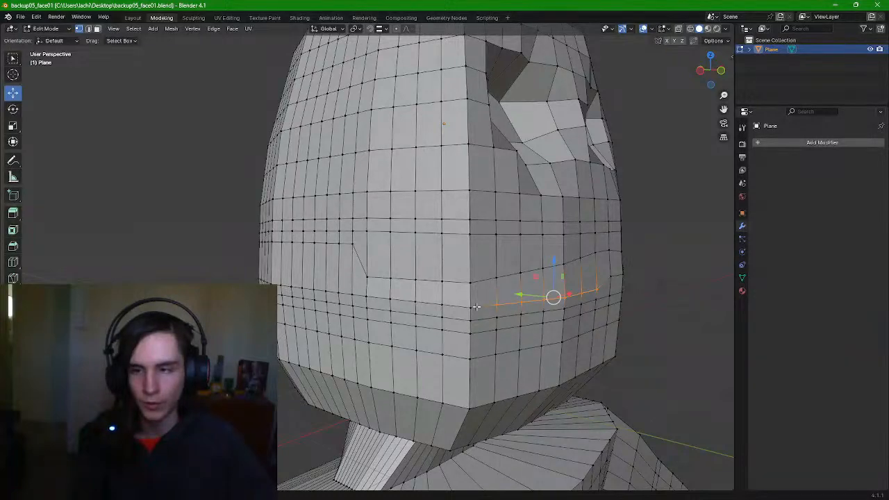
shift+click(455, 310)
shift+drag(398, 302, 401, 303)
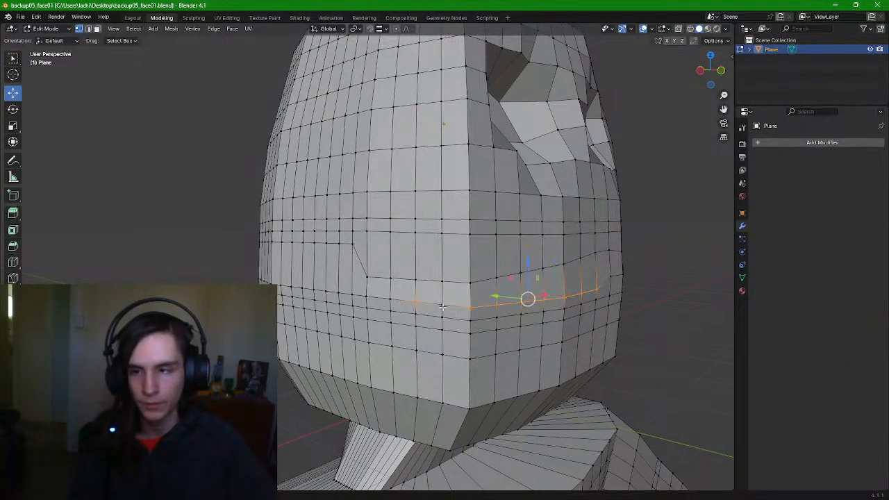
shift+click(443, 306)
shift+click(390, 301)
shift+click(367, 295)
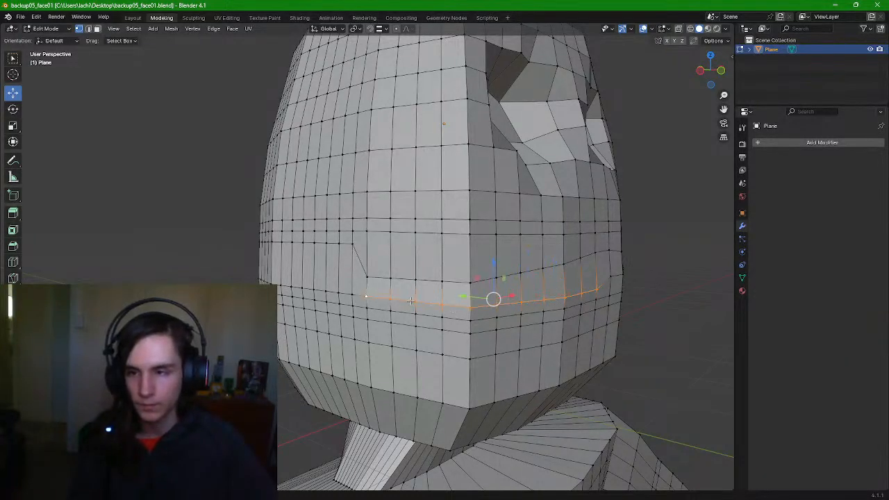
middle_drag(410, 300, 376, 304)
Rotate the right half of the lower mouth line slightly about the Y axis and raise it along Z
key(r)
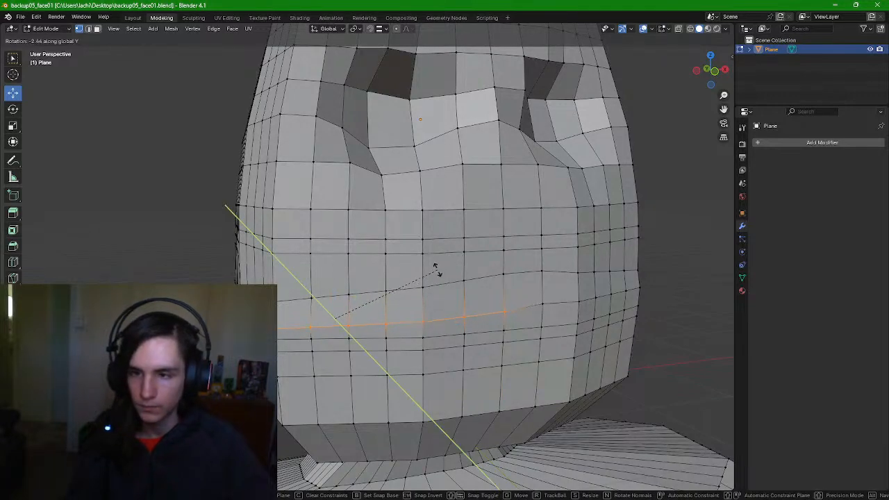
click(402, 280)
drag(337, 289, 333, 285)
drag(369, 316, 371, 316)
middle_drag(371, 316, 475, 309)
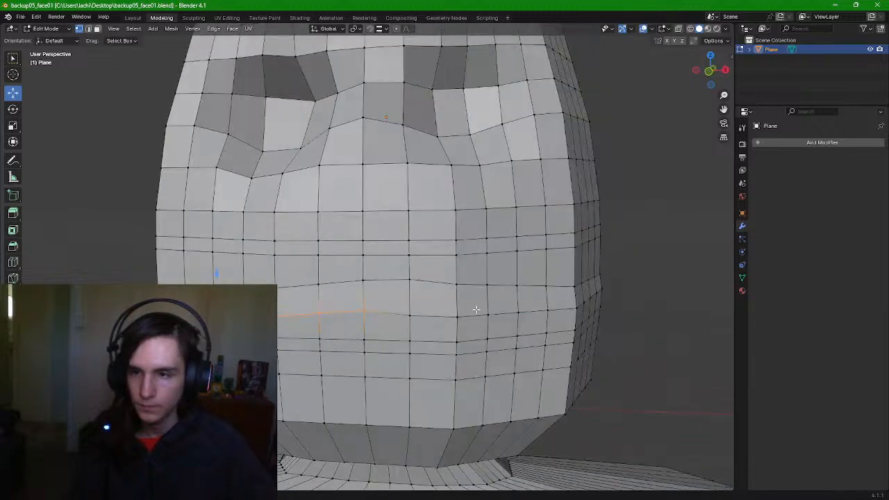
Raise two lower mouth line vertices near the front center individually along Z to even out the curve
click(408, 315)
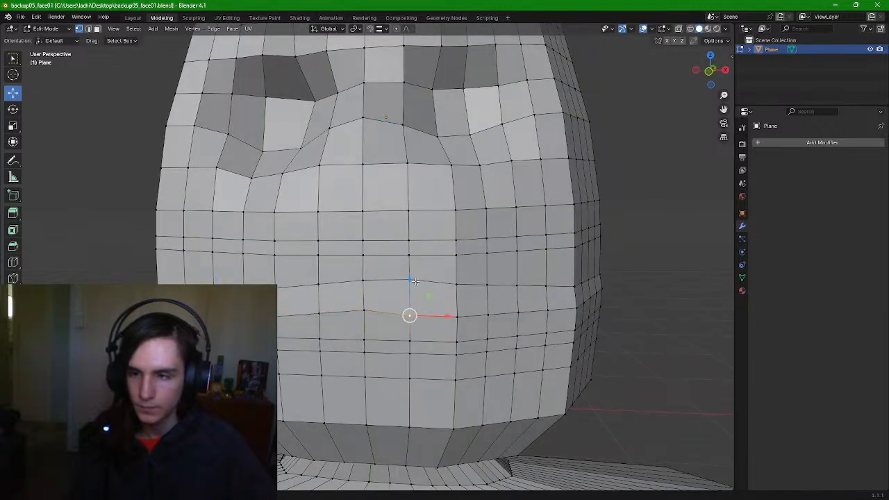
key(alt+a)
click(417, 322)
drag(413, 292, 416, 288)
drag(453, 318, 459, 282)
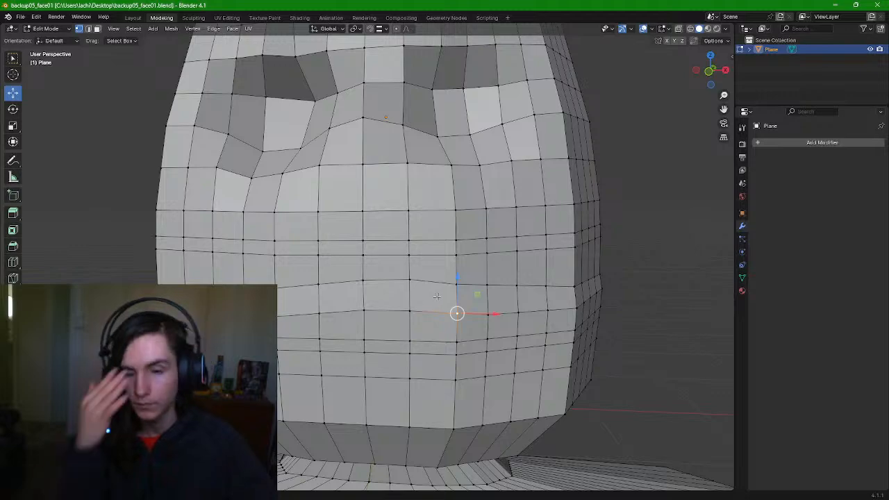
Move individual vertices of both mouth lines along Z on the character's left side to narrow and smooth the mouth strip
click(603, 288)
middle_drag(629, 287, 593, 286)
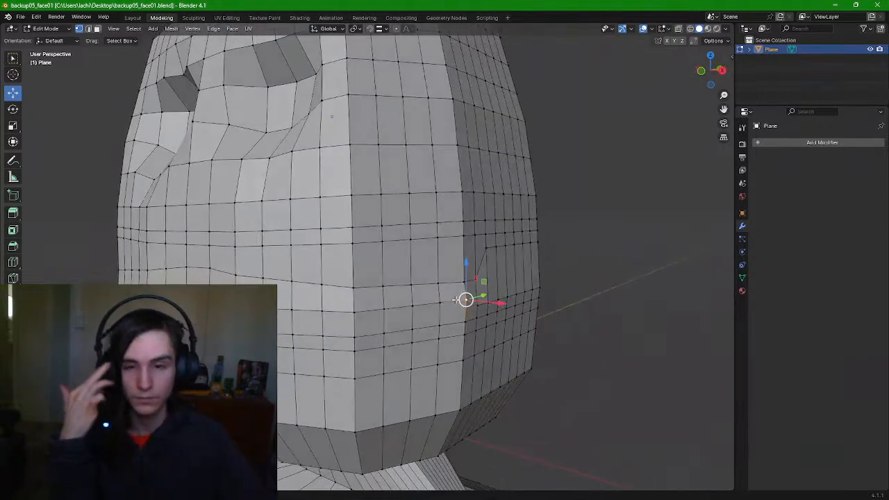
drag(465, 275, 412, 276)
click(441, 304)
key(g)
key(z)
click(467, 303)
click(462, 285)
click(444, 283)
click(442, 288)
click(414, 304)
click(407, 282)
click(415, 305)
click(384, 307)
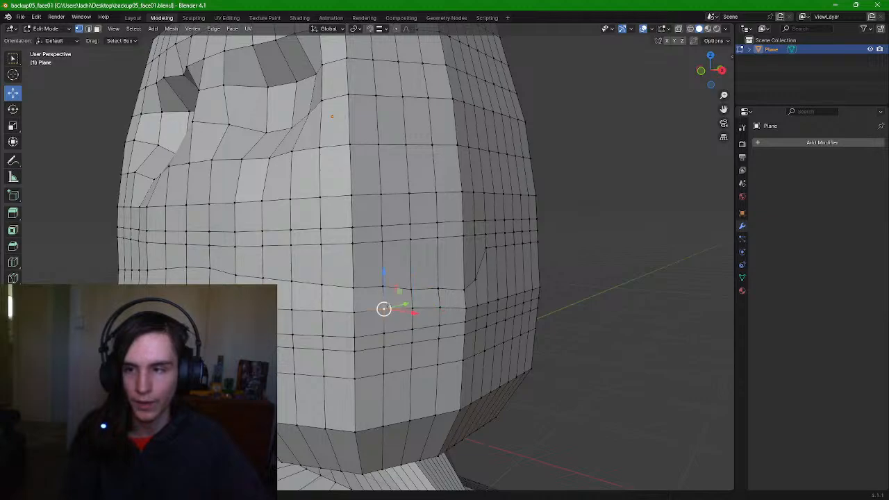
middle_drag(371, 297, 387, 295)
click(635, 244)
Adjust three upper mouth line vertices from the front center toward the character's right side along Z to smooth the curve
middle_drag(636, 244, 601, 278)
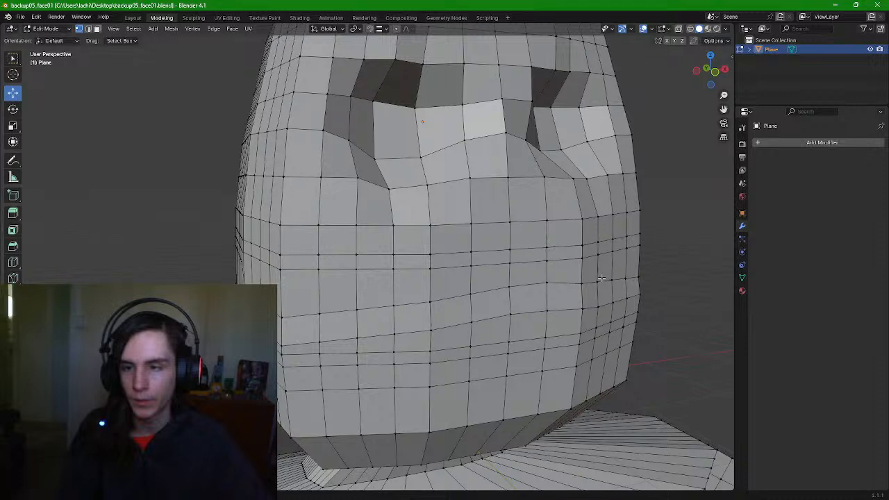
click(473, 290)
drag(470, 258, 394, 271)
click(430, 299)
click(396, 304)
Lower the upper mouth line's vertices one by one along Z on the character's right side so the line slopes down toward its rear end
middle_drag(394, 271, 407, 279)
click(398, 266)
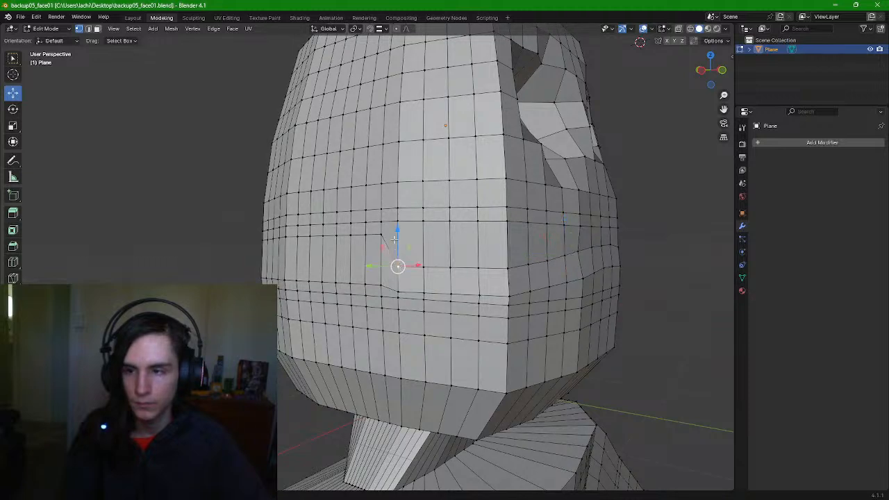
mouse_move(394, 239)
mouse_down()
mouse_move(393, 254)
mouse_move(424, 253)
mouse_move(399, 257)
mouse_up()
click(424, 268)
click(398, 279)
click(425, 273)
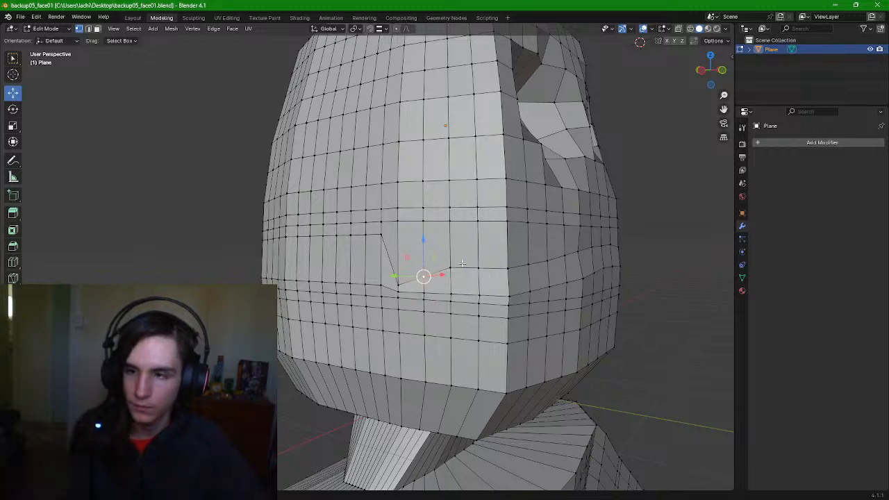
drag(425, 271, 450, 266)
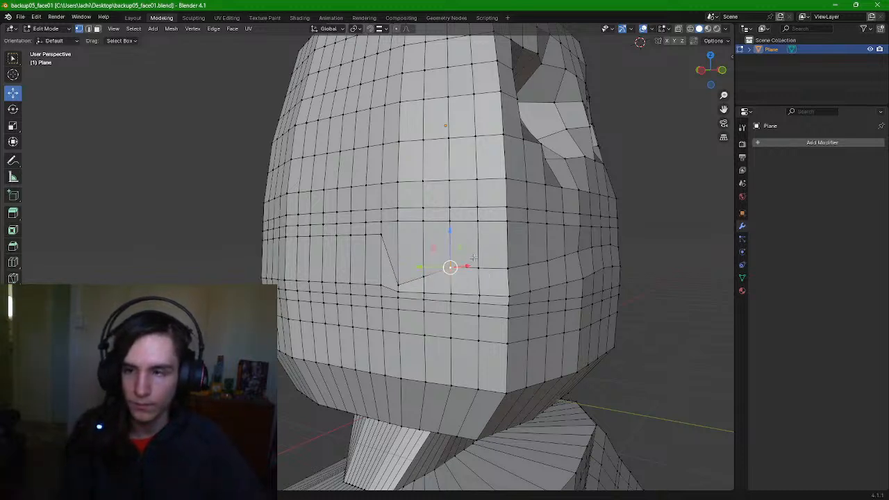
drag(449, 233, 477, 248)
click(425, 276)
click(455, 268)
click(478, 270)
Raise the upper mouth line's corner vertex on the character's right and lower two side vertices behind it along Z
middle_drag(477, 248, 512, 268)
click(423, 270)
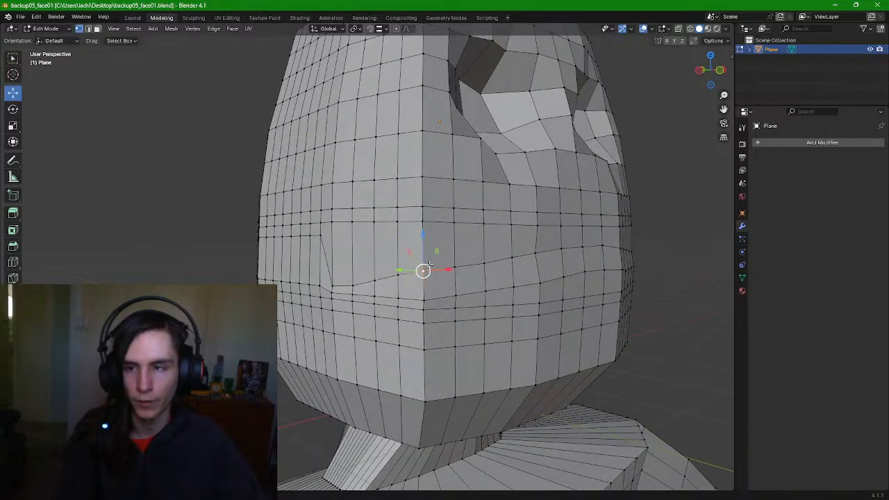
drag(422, 242, 422, 238)
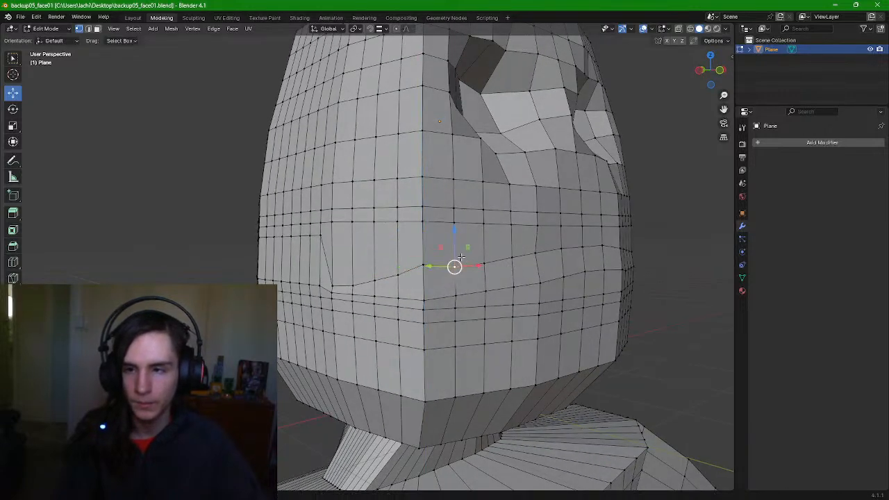
middle_drag(402, 272, 485, 287)
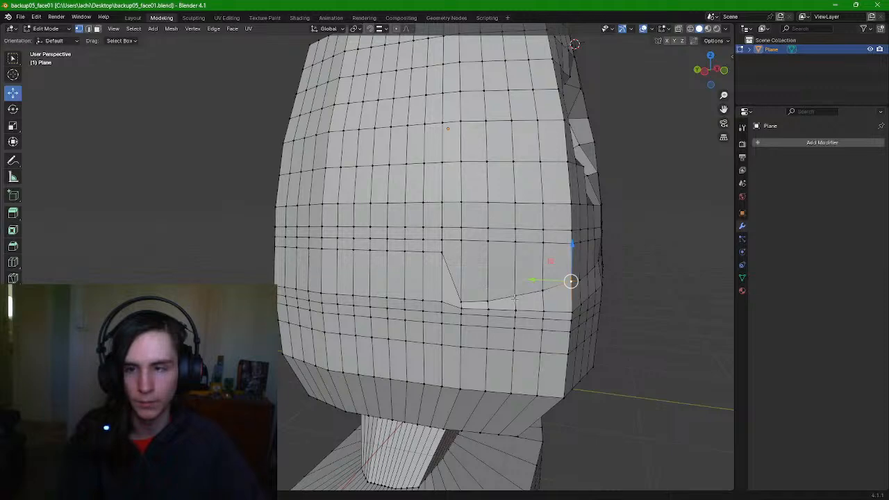
click(515, 294)
drag(515, 262, 542, 264)
click(543, 290)
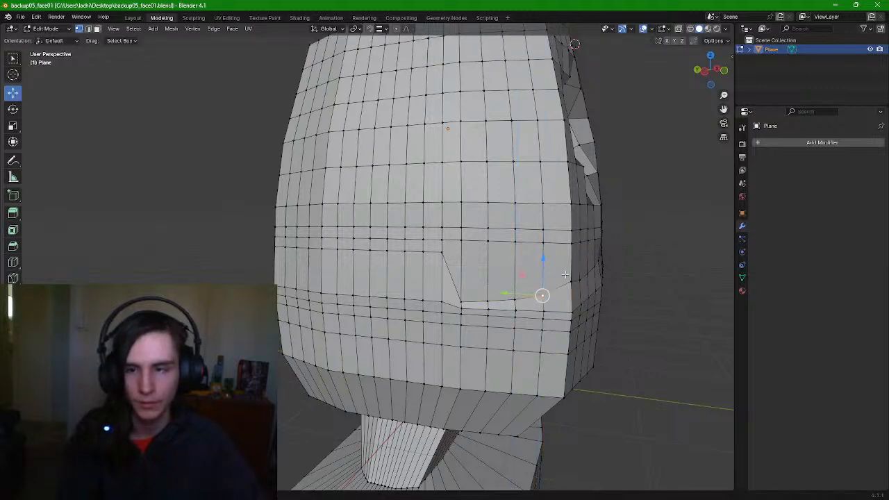
Lower the upper mouth line's right corner vertex slightly and adjust the neighbouring front vertex along Z
middle_drag(565, 275, 478, 280)
click(428, 301)
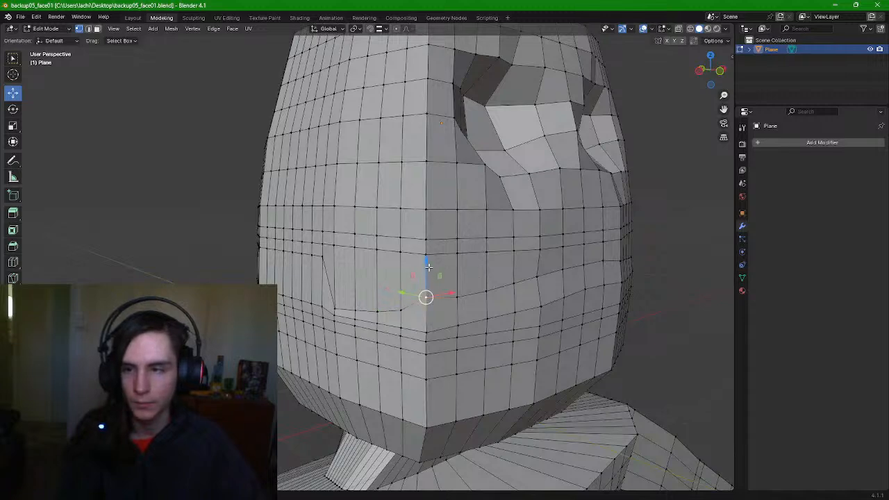
drag(428, 267, 429, 275)
middle_drag(429, 275, 489, 286)
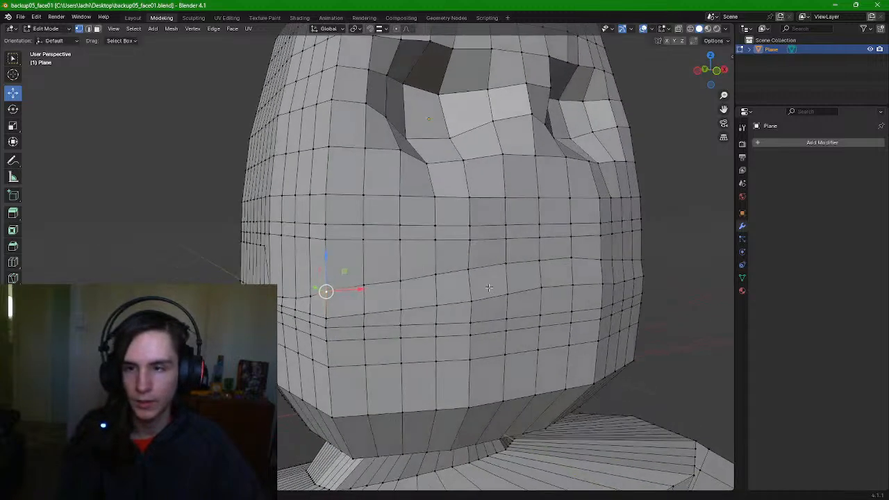
click(368, 282)
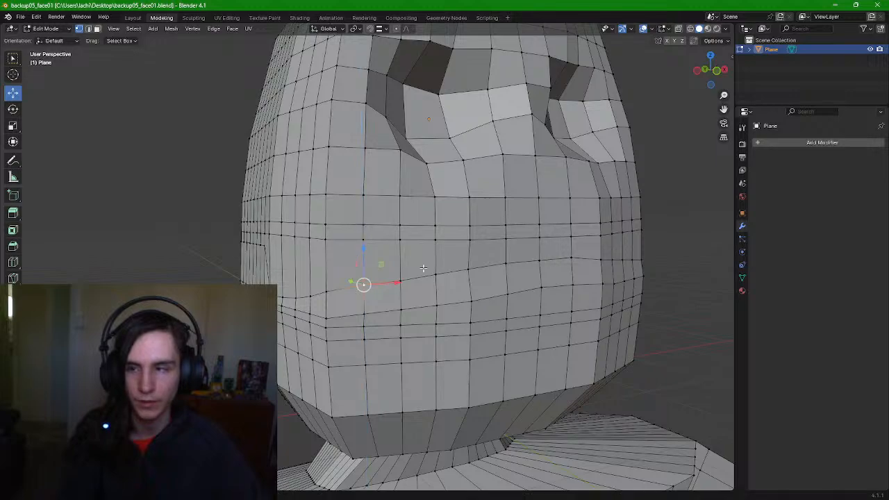
Lower three upper mouth line vertices along Z near the mouth's rear end on the character's left side
middle_drag(357, 256, 411, 277)
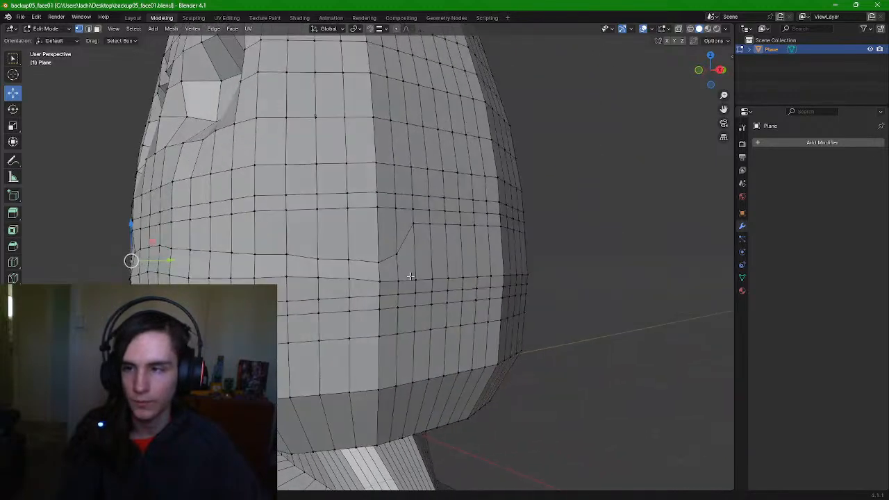
click(383, 261)
drag(381, 234, 350, 240)
click(349, 261)
click(318, 257)
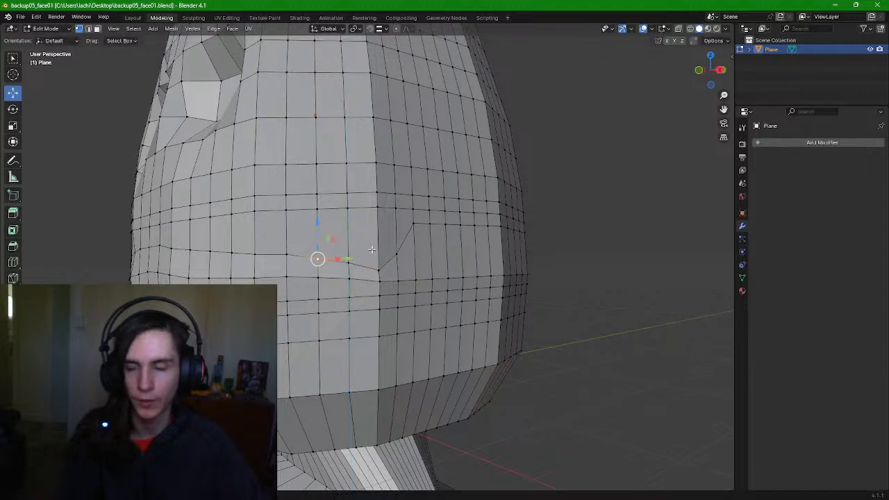
Try to lower three front vertices of the lower mouth line along Z toward the character's left corner
middle_drag(372, 249, 396, 250)
click(491, 278)
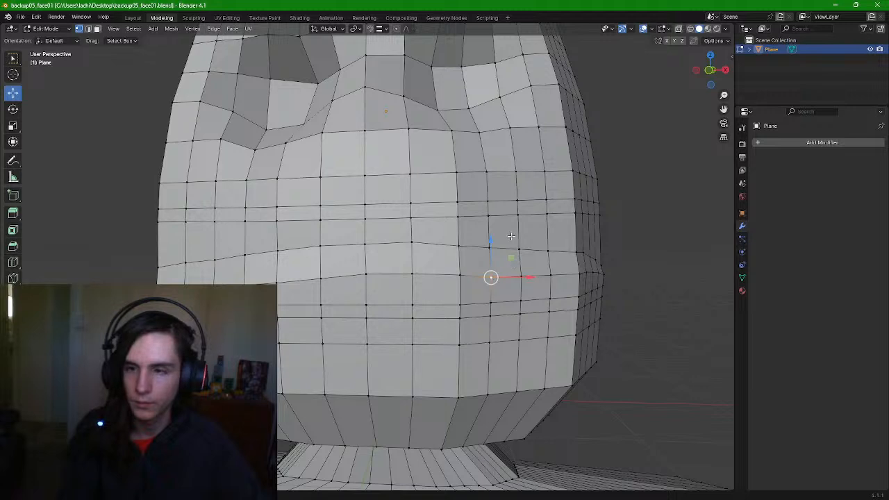
drag(489, 243, 552, 258)
click(522, 273)
click(549, 274)
middle_drag(552, 258, 588, 272)
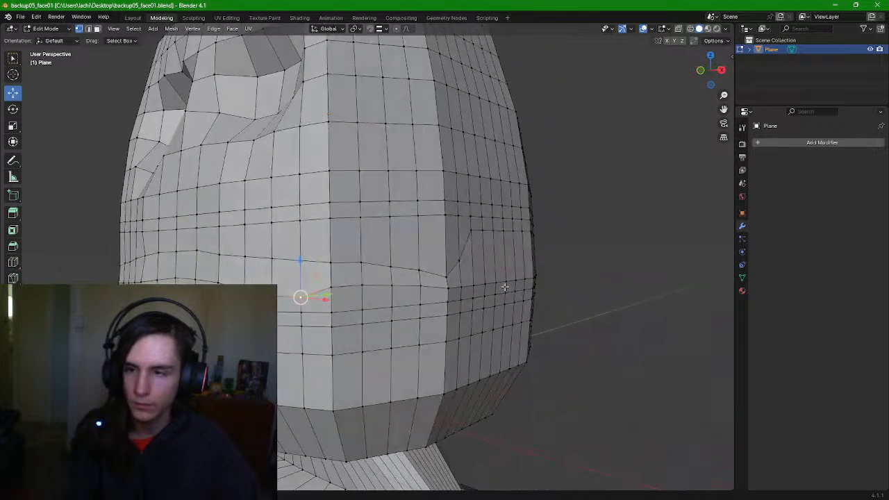
Undo the moves of the lower mouth line's front vertices
key(ctrl+z)
key(ctrl+z)
key(ctrl+z)
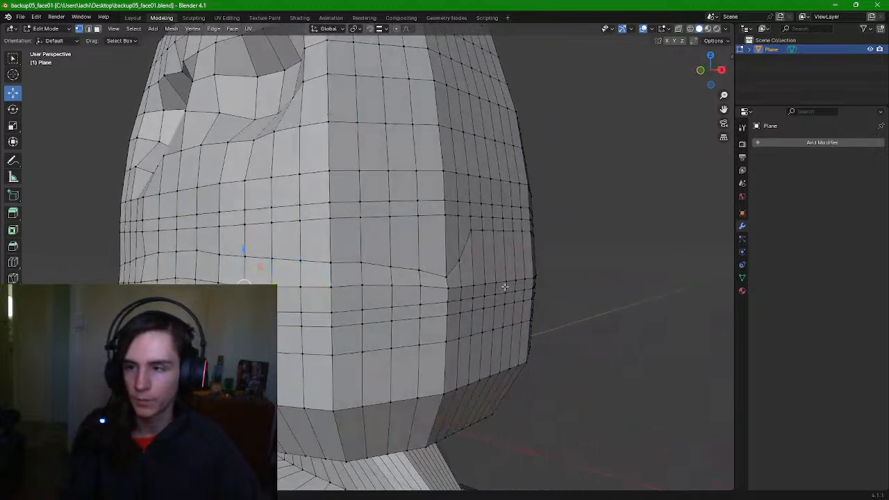
Lower three lower mouth line vertices along Z at the mouth's rear end on the character's left side, then clear the selection
click(448, 286)
drag(448, 257, 393, 256)
click(421, 285)
click(391, 285)
click(590, 261)
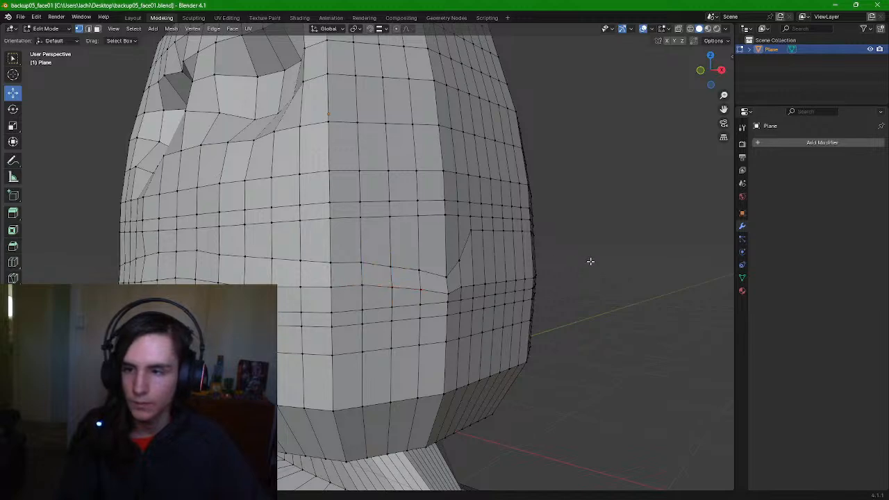
Lower the three lower mouth line vertices between the front and rear corners on the character's left side along Z to even out the slope
middle_drag(529, 277, 546, 277)
click(469, 280)
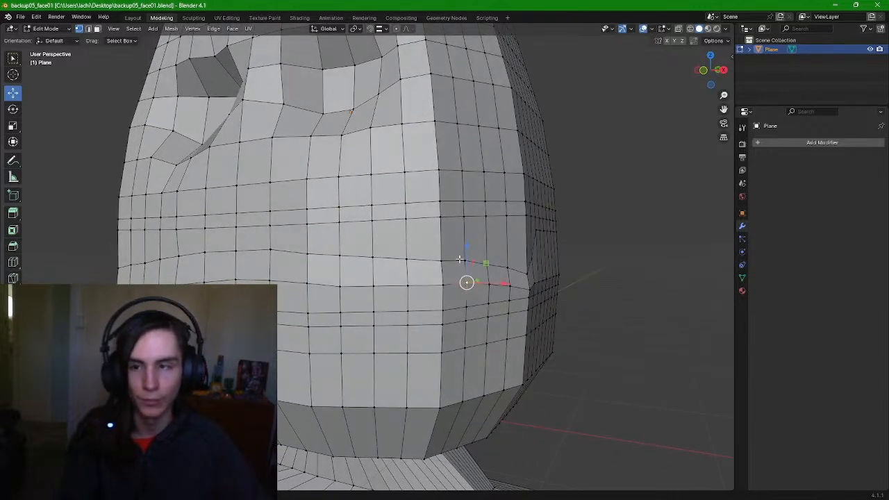
drag(467, 248, 512, 264)
click(489, 282)
click(509, 283)
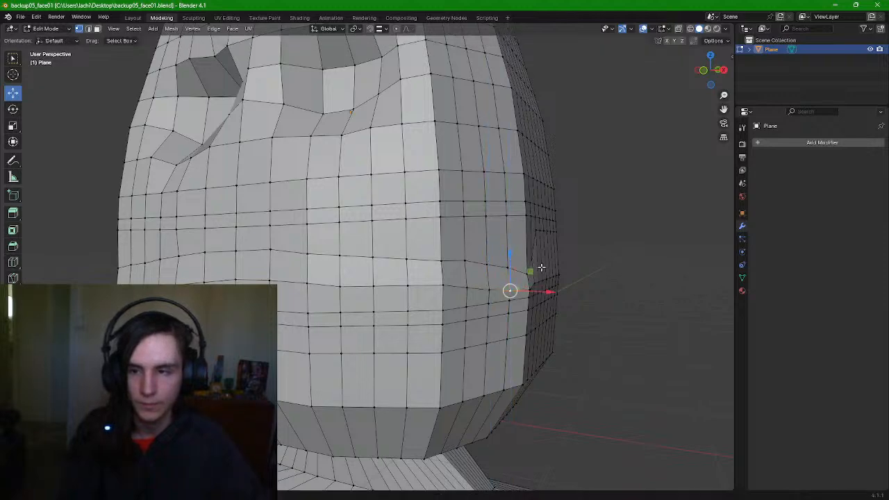
Try to raise the lower mouth line's front vertices along Z one by one from the character's left toward the front center
middle_drag(512, 263, 518, 266)
middle_drag(424, 293, 515, 279)
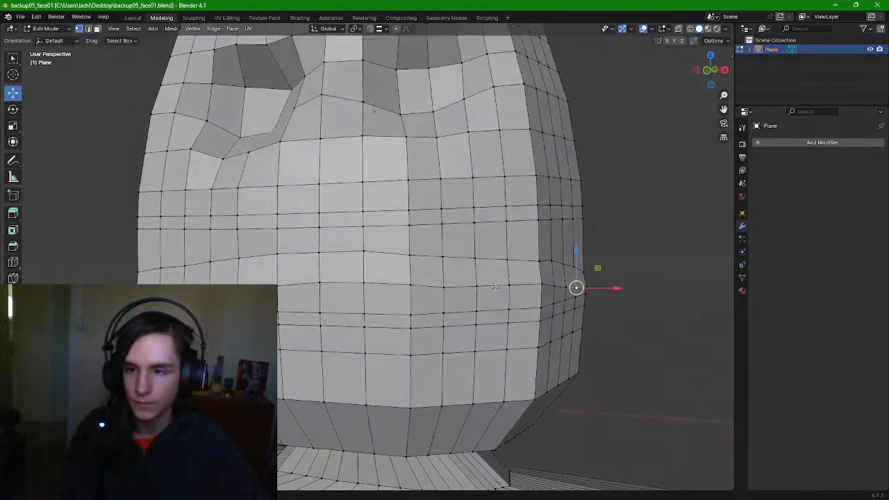
drag(510, 254, 413, 231)
click(478, 284)
click(442, 285)
click(409, 285)
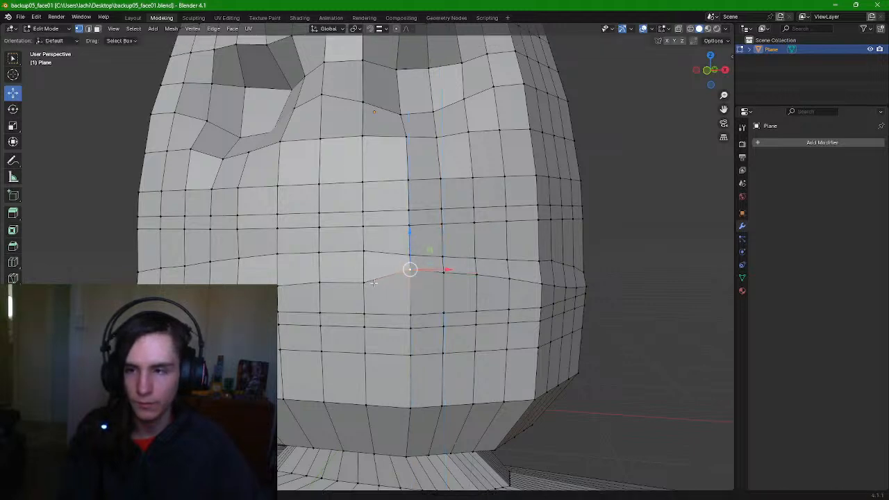
click(363, 282)
drag(362, 248, 361, 228)
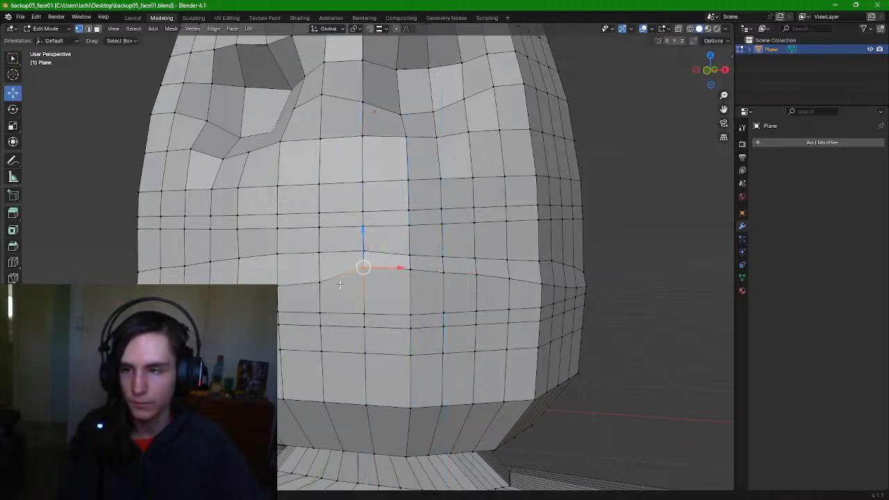
click(321, 281)
drag(318, 250, 316, 236)
Undo the raising of the lower mouth line's front vertices and clear the selection
middle_drag(434, 257, 481, 278)
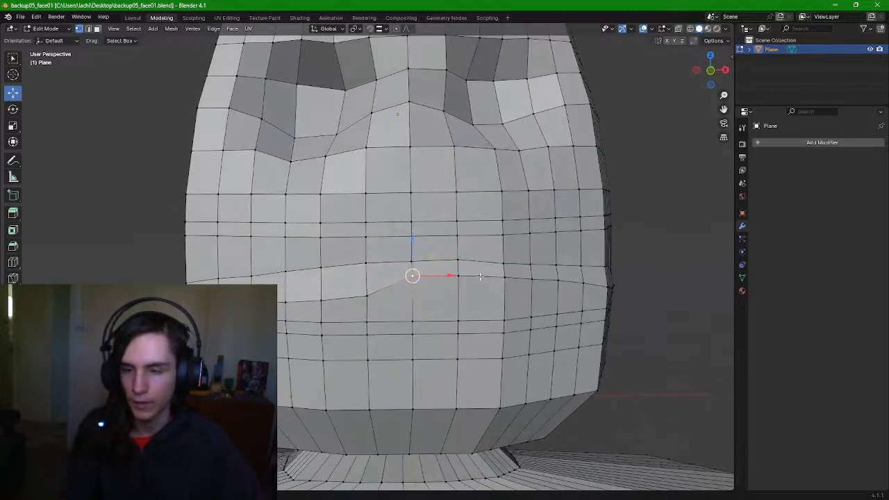
key(ctrl+z)
key(ctrl+z)
key(ctrl+z)
key(ctrl+z)
key(ctrl+z)
key(ctrl+z)
key(ctrl+z)
key(ctrl+z)
key(ctrl+z)
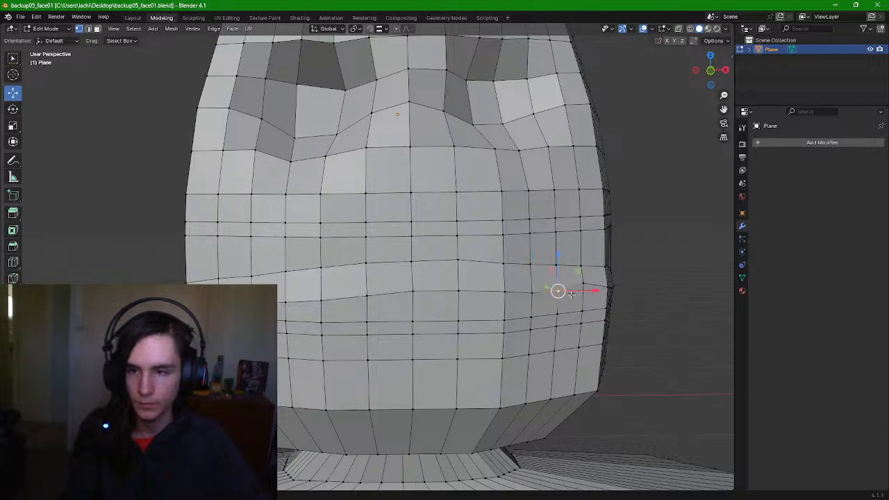
key(ctrl+z)
middle_drag(571, 293, 538, 297)
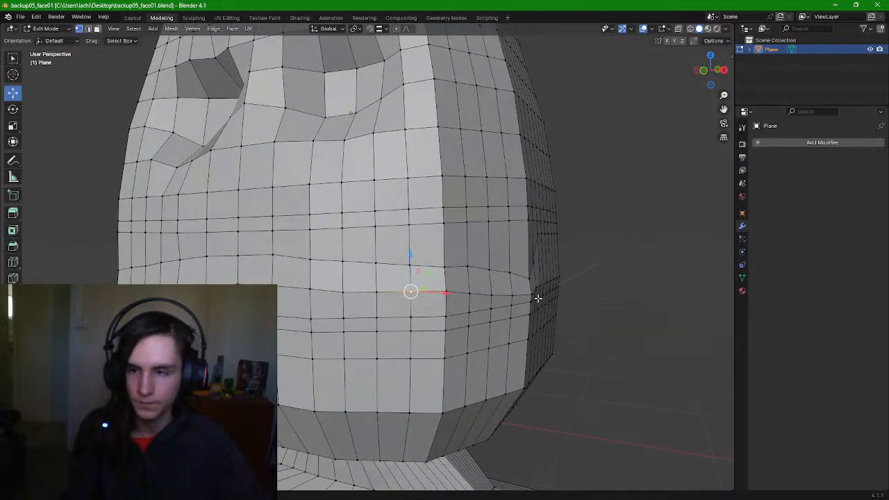
click(599, 310)
Switch to face selection and select the strip of faces between the two mouth lines across the front of the face
middle_drag(294, 157, 343, 160)
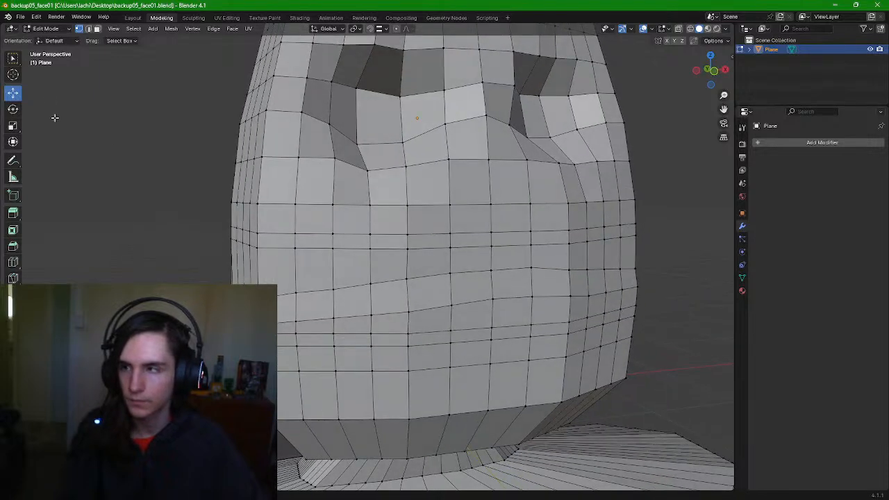
click(98, 28)
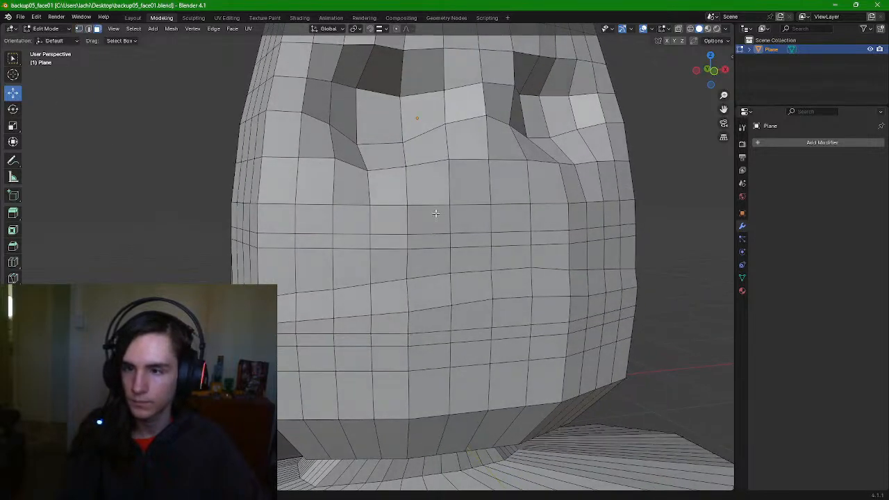
click(501, 279)
ctrl+click(425, 291)
ctrl+click(353, 299)
ctrl+click(292, 305)
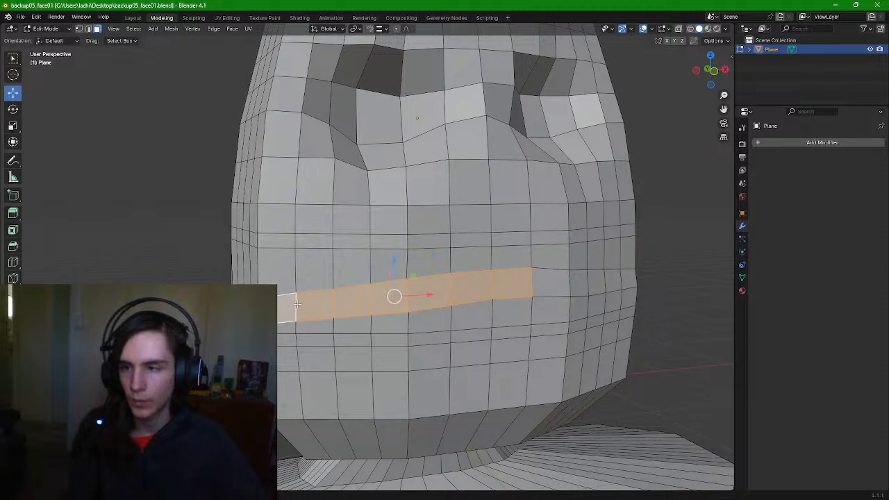
shift+click(541, 278)
shift+click(594, 284)
shift+click(583, 285)
shift+click(610, 280)
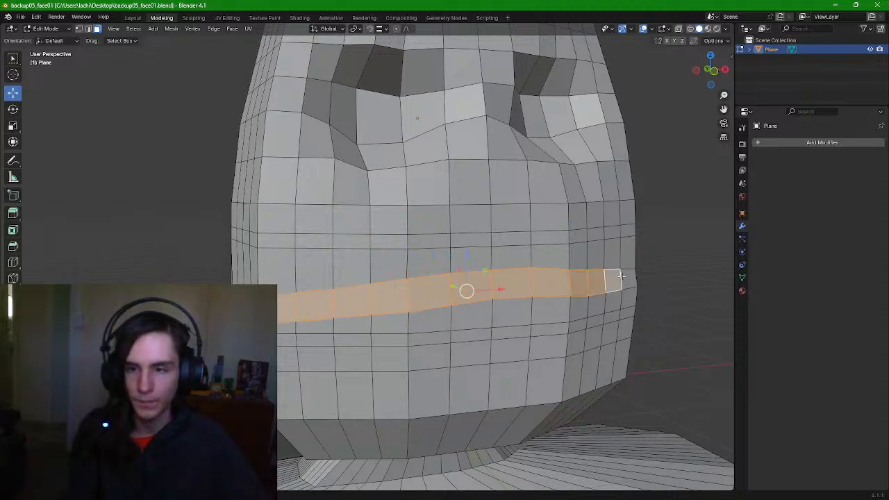
shift+click(626, 280)
Try moving the selected mouth strip and extruding it inward into the head, undoing each attempt
middle_drag(628, 283, 562, 286)
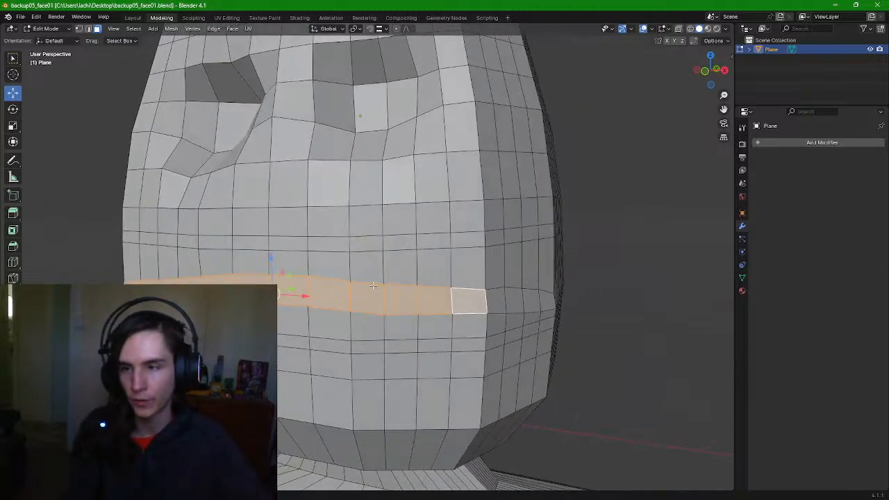
drag(292, 288, 415, 255)
key(ctrl+z)
key(e)
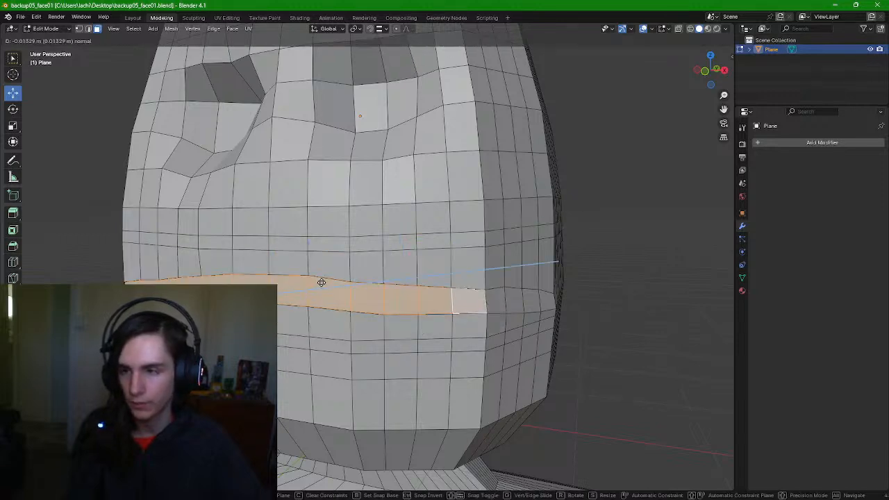
click(367, 268)
middle_drag(503, 243, 555, 237)
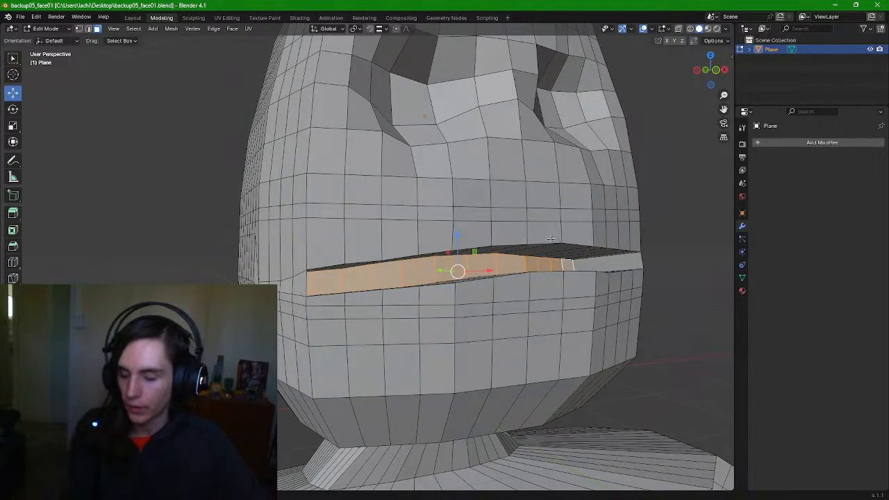
key(ctrl+z)
Extend the mouth strip selection around both mouth corners and try moving it into the head along Y, undoing the attempt
middle_drag(468, 328, 488, 329)
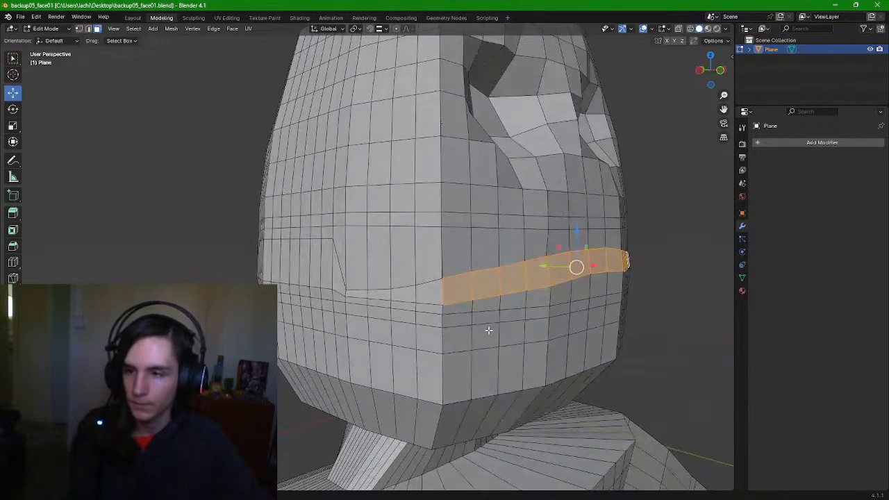
ctrl+click(350, 292)
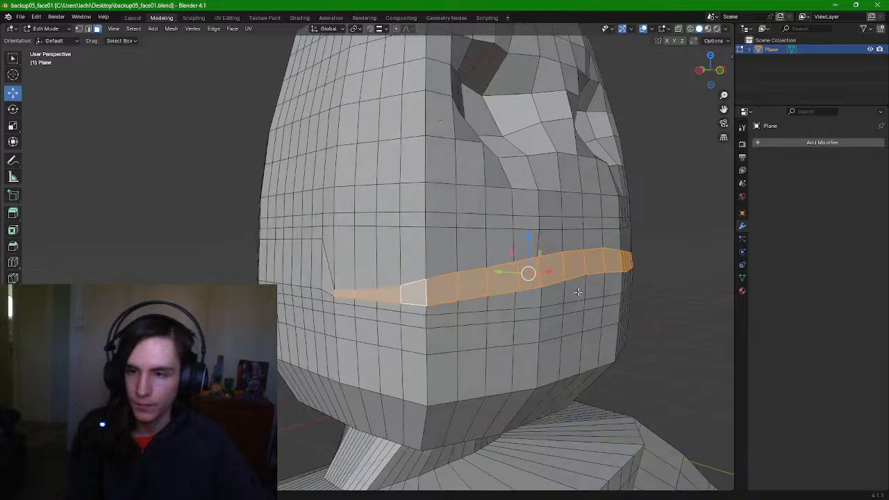
middle_drag(577, 294, 425, 321)
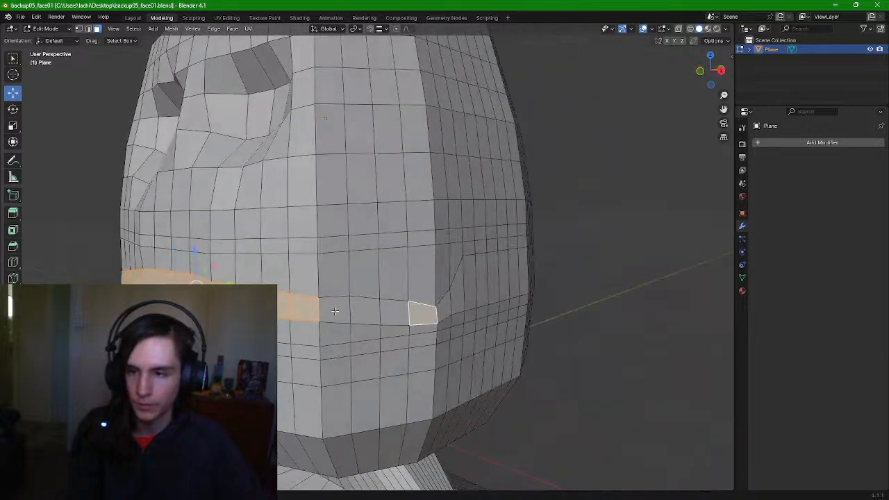
key(g)
key(y)
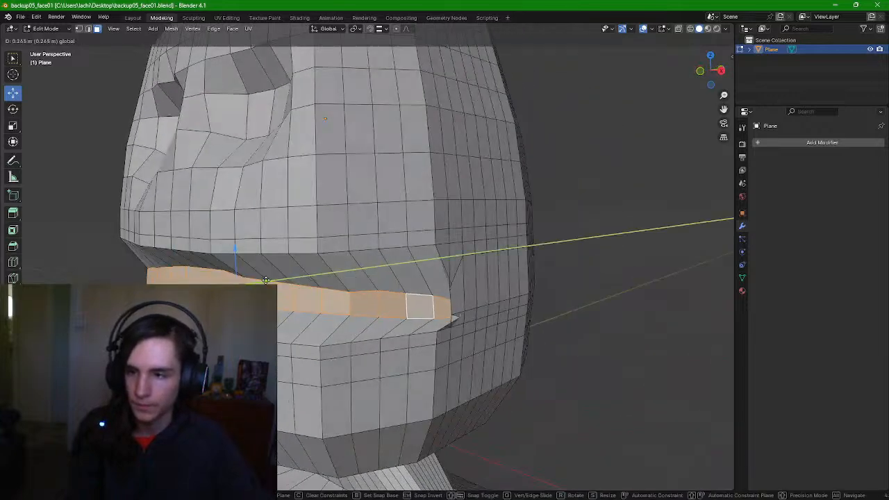
click(309, 279)
middle_drag(309, 278, 385, 292)
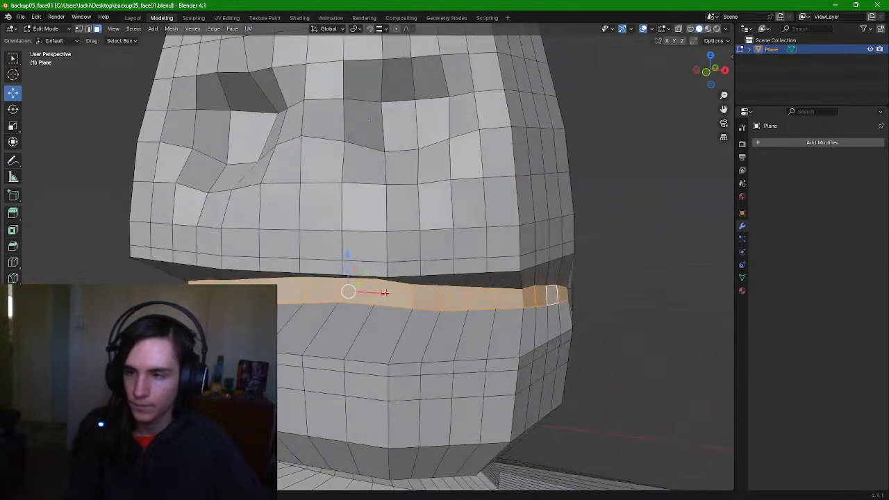
drag(360, 283, 363, 283)
scroll(506, 329, up, 2)
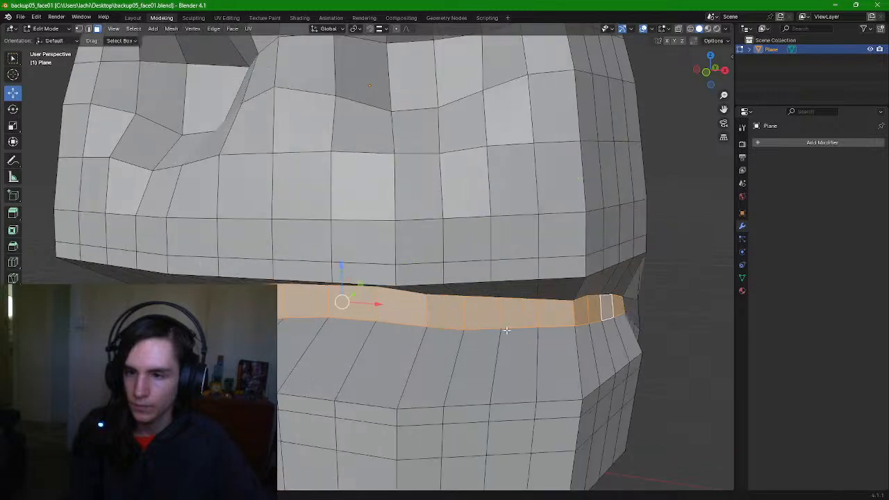
middle_drag(506, 329, 529, 300)
scroll(519, 314, down, 3)
key(ctrl+z)
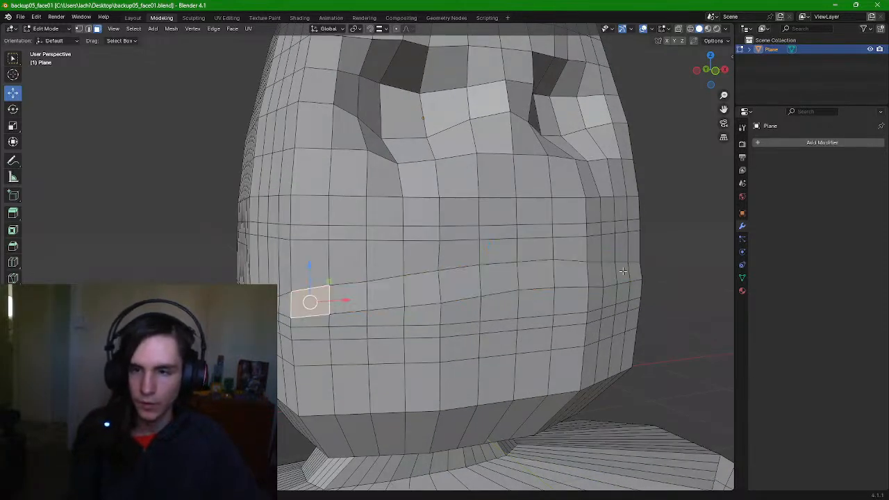
Reselect the face strip between the two mouth lines and try pushing it straight back into the head, undoing the move
ctrl+click(374, 298)
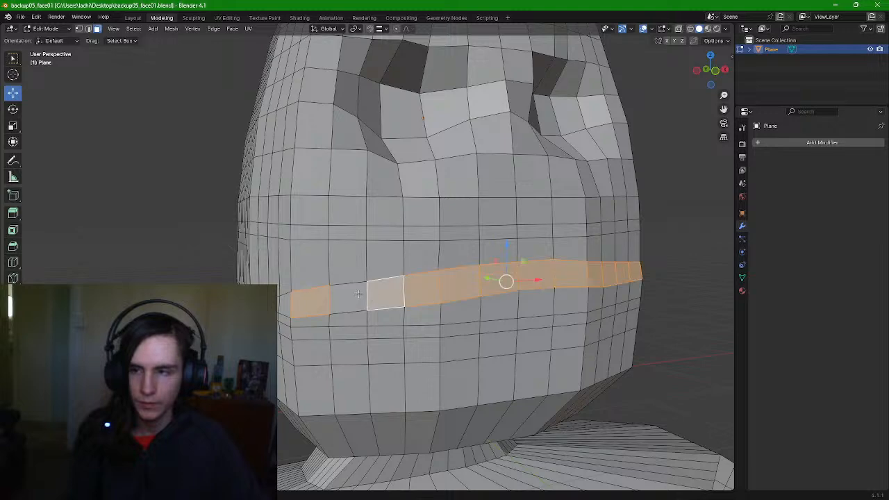
ctrl+click(352, 293)
middle_drag(490, 293, 473, 317)
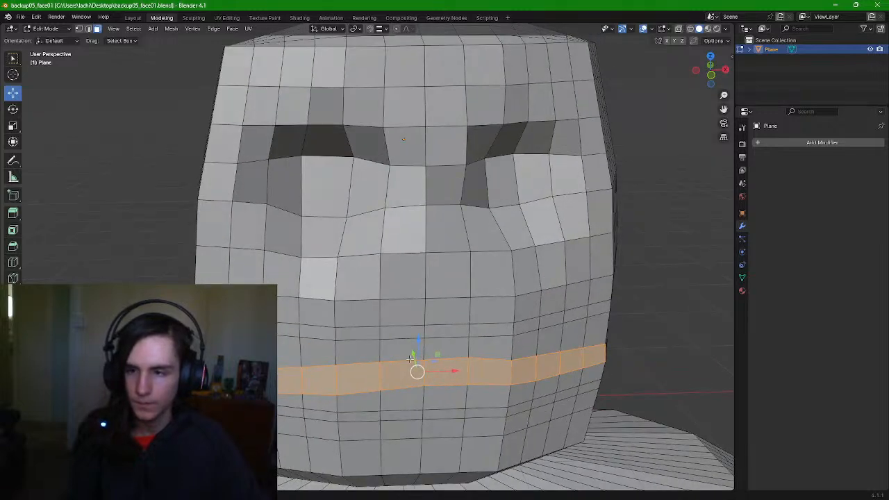
drag(411, 358, 415, 311)
middle_drag(416, 314, 528, 344)
key(ctrl+z)
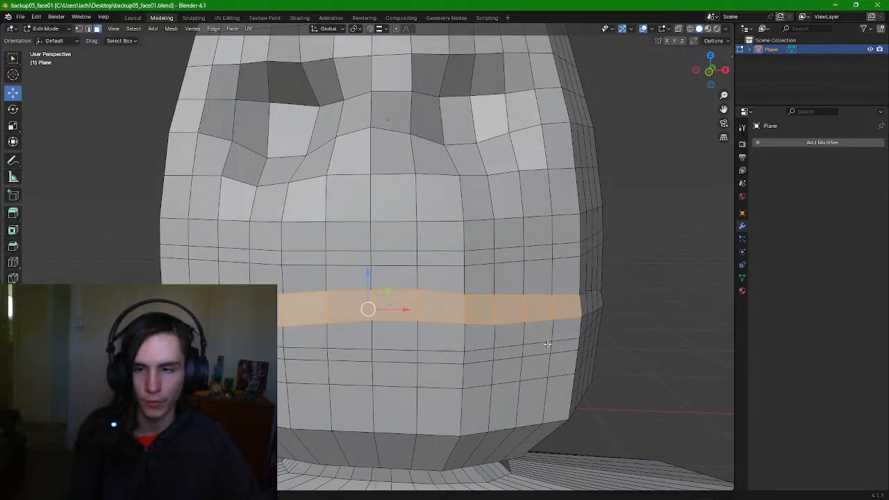
Switch from face to vertex selection and clear the selection
middle_drag(580, 335, 564, 334)
click(491, 319)
click(552, 300)
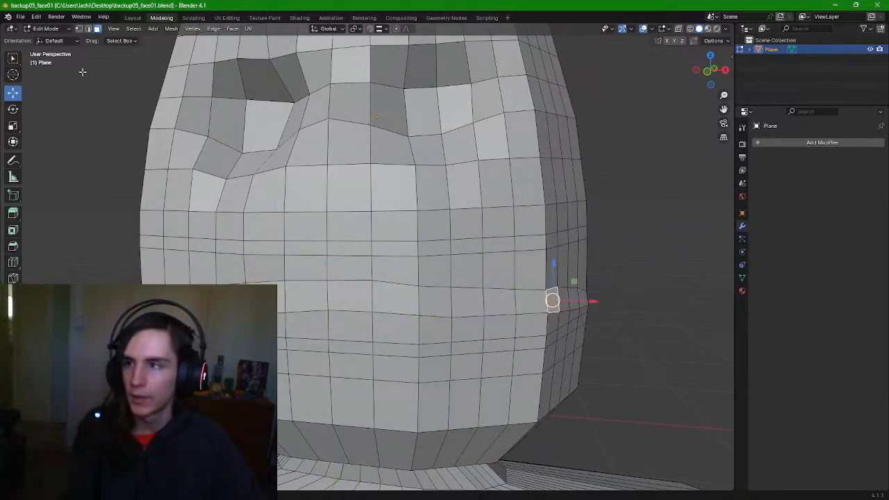
click(79, 29)
click(450, 286)
click(515, 314)
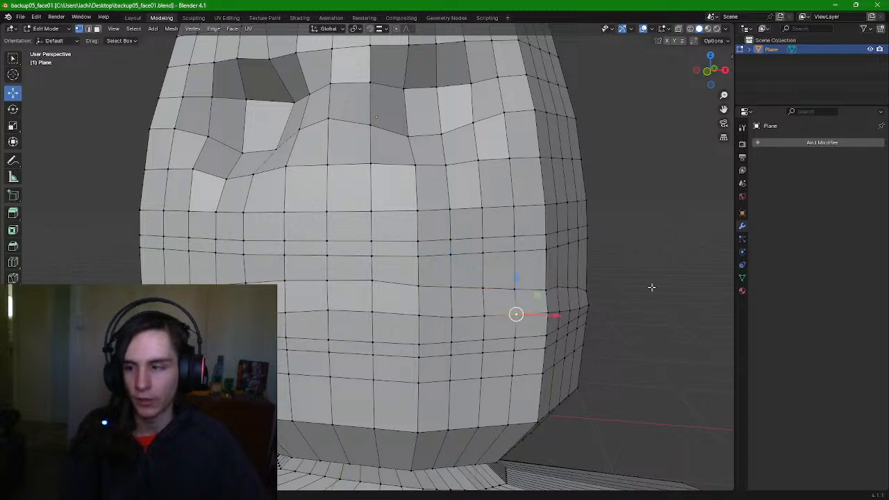
click(656, 276)
middle_drag(656, 276, 472, 291)
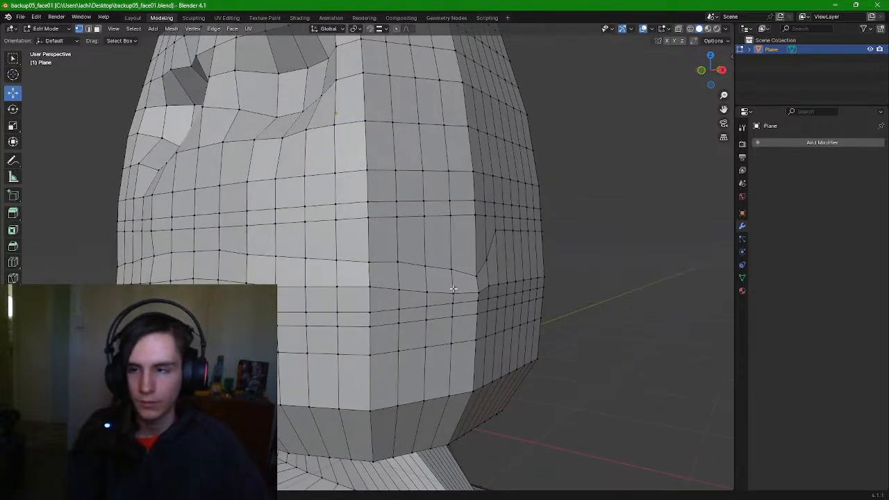
Lower the lower mouth line's vertices along Z one by one toward the mouth corner on the character's left
drag(285, 291, 286, 292)
drag(275, 251, 275, 248)
click(333, 289)
drag(338, 254, 426, 270)
click(371, 282)
click(398, 286)
click(425, 291)
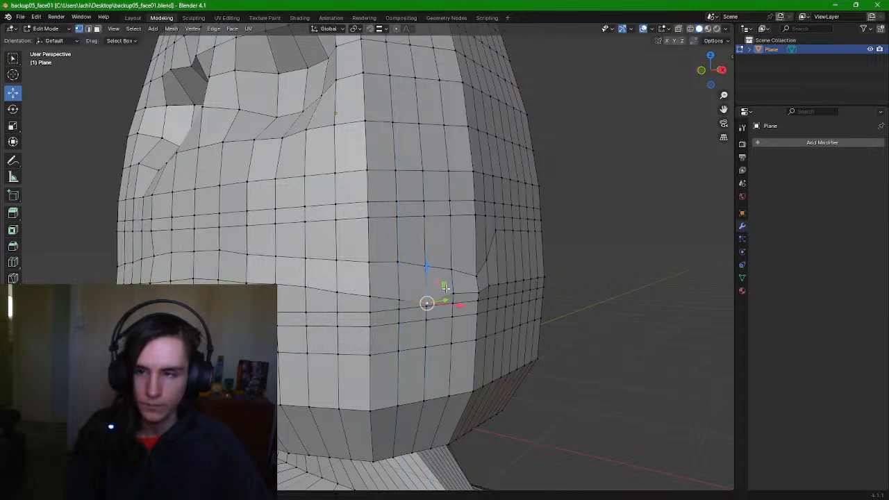
click(452, 289)
Lower the upper mouth line's vertices on the character's left cheek along Z to follow the lower line
click(384, 258)
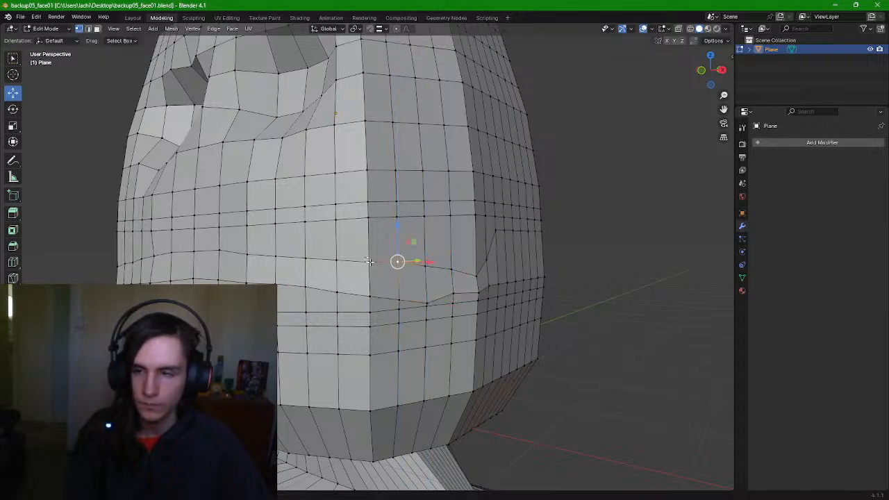
click(368, 261)
drag(363, 236, 305, 236)
click(338, 256)
click(310, 257)
click(401, 262)
drag(398, 236, 427, 279)
click(425, 267)
Even out the heights of individual upper and lower mouth line vertices just in front of the character's left mouth corner
click(451, 261)
click(454, 293)
click(427, 303)
click(450, 270)
click(451, 298)
click(425, 294)
Adjust the paired mouth line vertices along Z so both lines slope smoothly into the character's left mouth corner
middle_drag(470, 289, 430, 277)
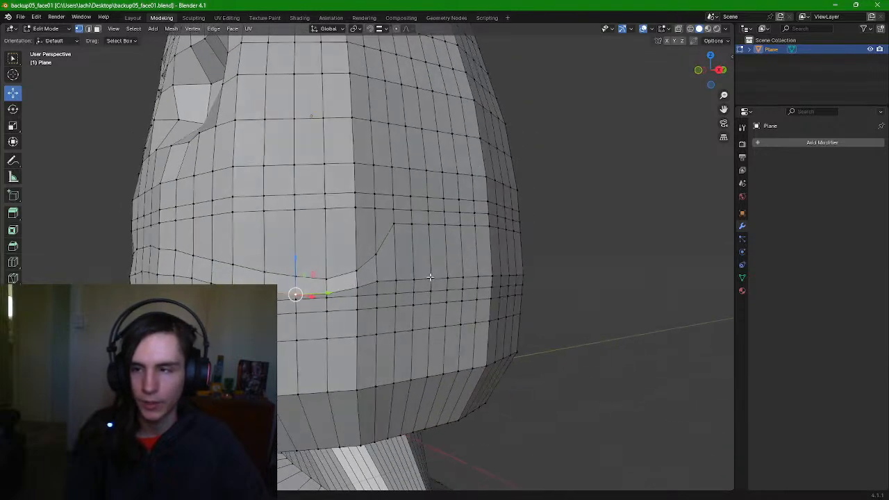
click(356, 286)
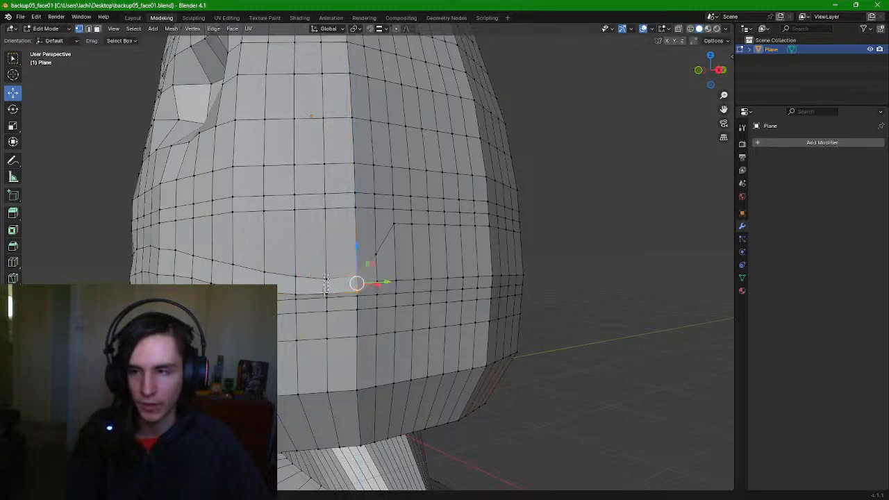
drag(328, 275, 325, 292)
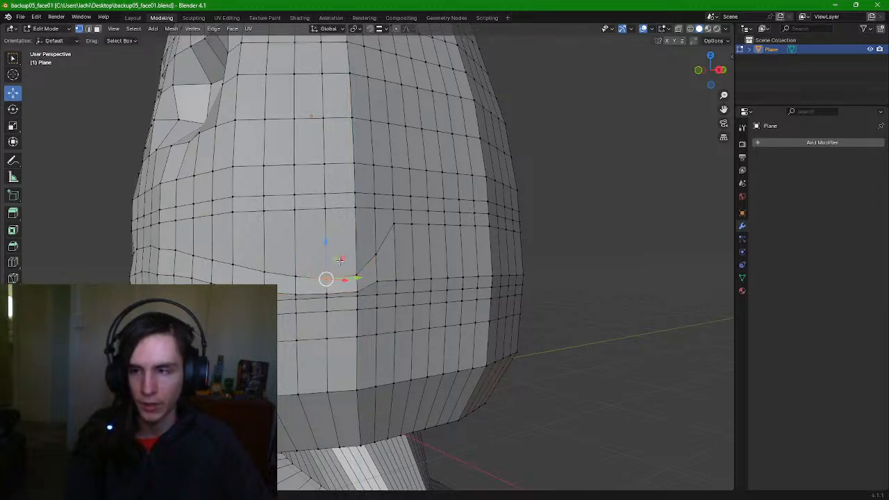
shift+click(330, 295)
drag(324, 253, 229, 261)
click(296, 293)
click(264, 279)
Try adjusting further mouth line vertices on the character's left cheek, undo the changes, and clear the selection
middle_drag(234, 264, 272, 268)
shift+drag(332, 247, 298, 233)
key(ctrl+z)
key(ctrl+z)
click(300, 272)
middle_drag(271, 255, 562, 243)
click(610, 250)
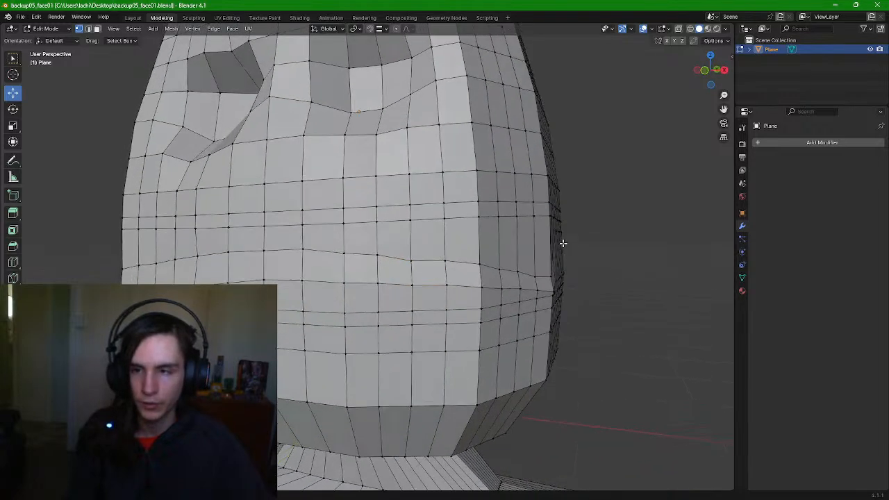
Raise the paired upper and lower mouth line vertices slightly along Z where the character's left cheek meets the front
drag(402, 259, 376, 232)
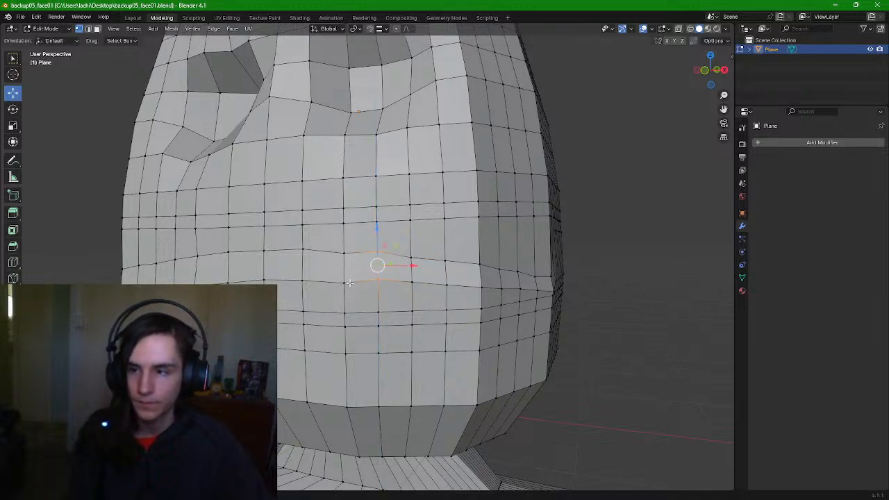
drag(350, 286, 342, 240)
drag(302, 271, 302, 269)
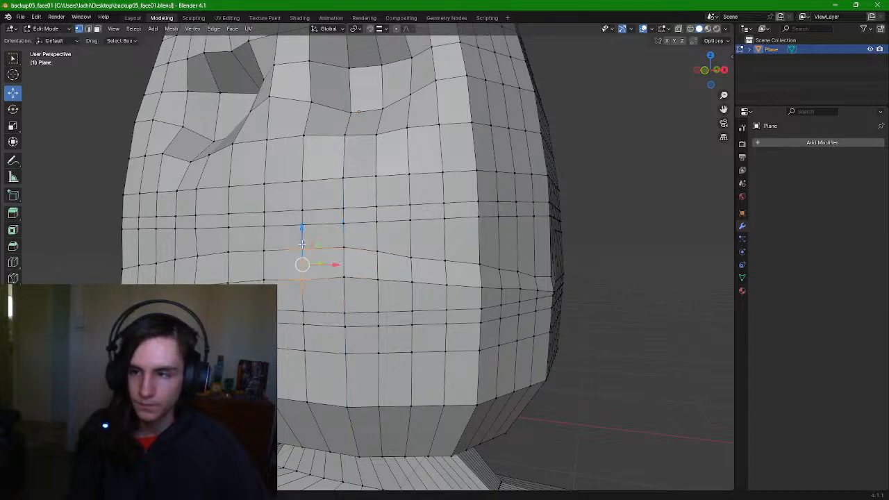
drag(302, 228, 302, 231)
Raise the paired mouth line vertices along Z from the front center toward the character's right cheek
middle_drag(282, 283, 460, 258)
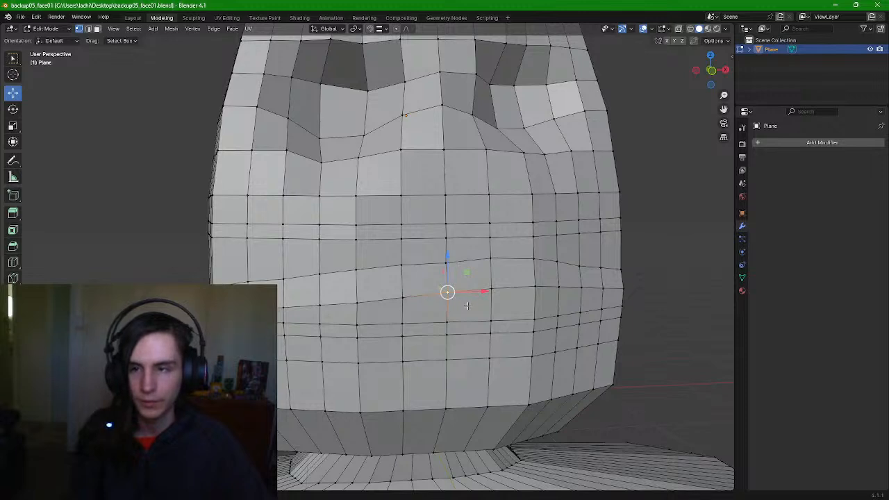
drag(431, 261, 444, 241)
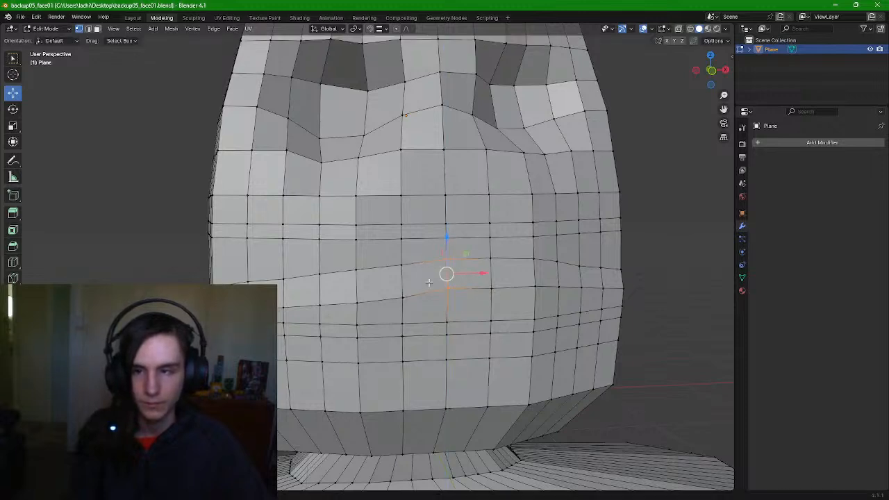
drag(425, 303, 399, 242)
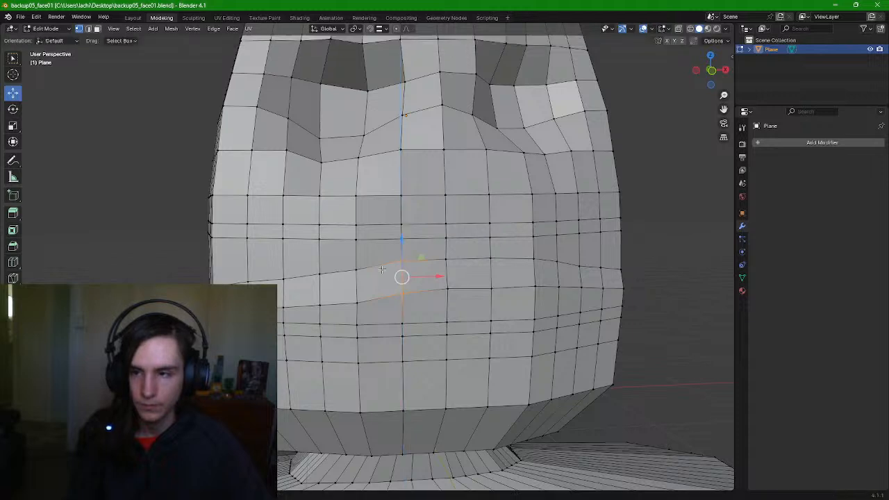
drag(353, 286, 353, 263)
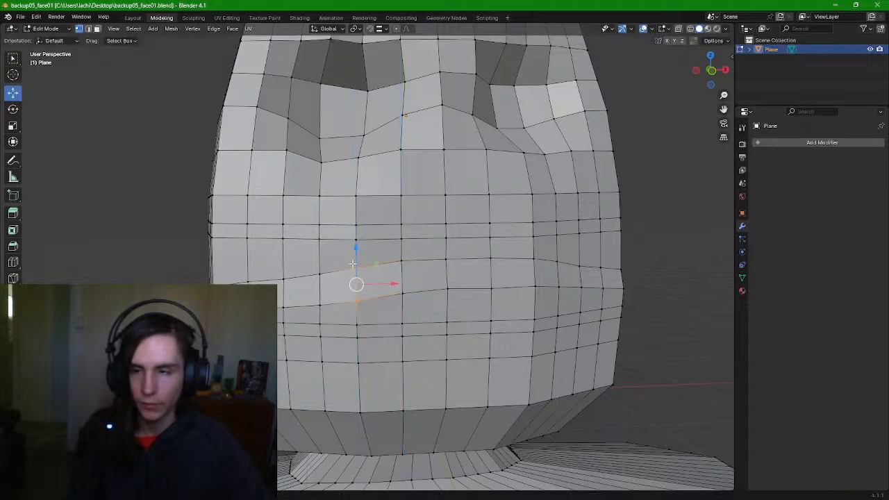
drag(323, 307, 311, 263)
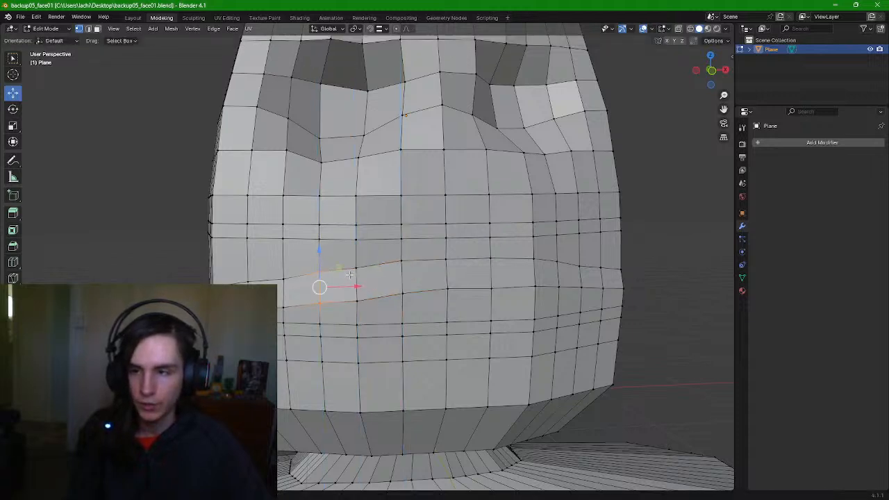
drag(354, 282, 356, 254)
Raise the paired mouth line vertices along Z from the character's right mouth corner forward to the sharp cheek edge
middle_drag(320, 304, 347, 302)
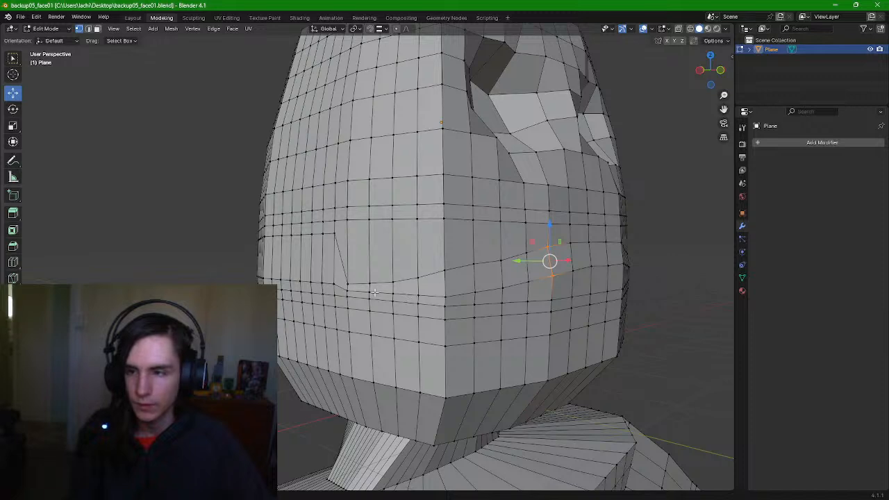
click(369, 281)
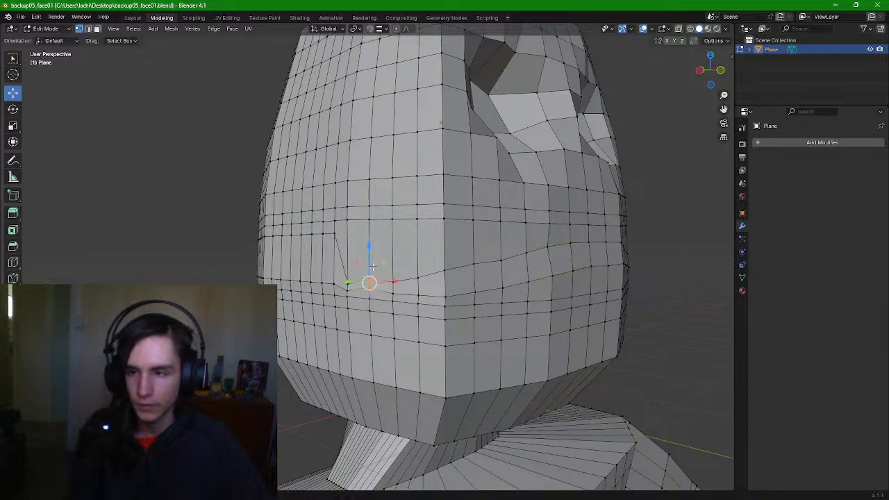
click(393, 280)
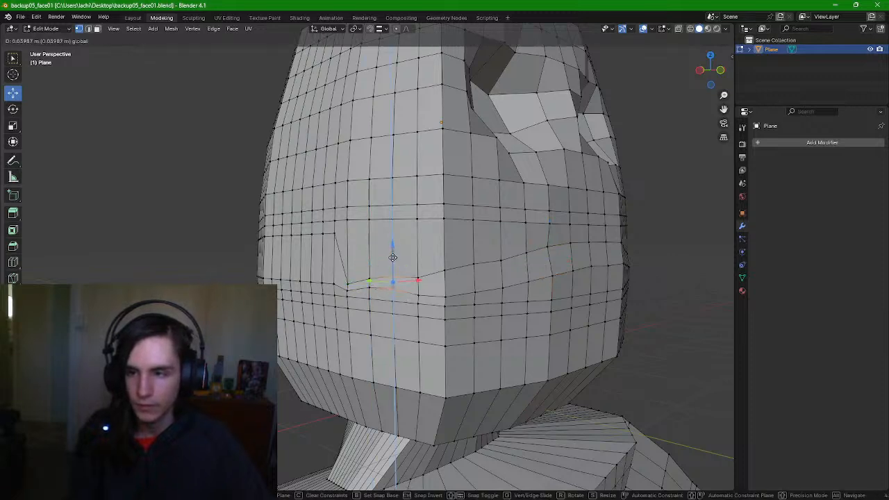
drag(417, 295, 418, 252)
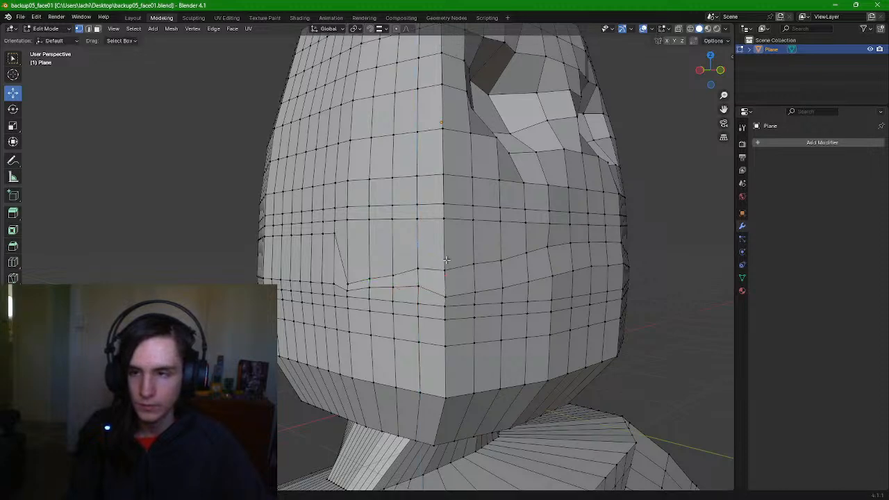
click(444, 288)
drag(444, 263, 447, 246)
Raise the next paired upper and lower mouth line vertices along Z across the front part of the character's right cheek
middle_drag(485, 293, 354, 288)
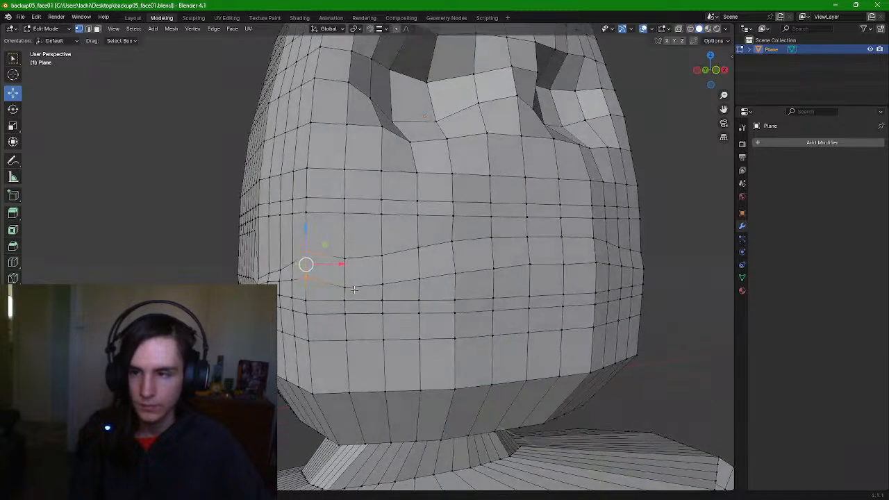
click(356, 249)
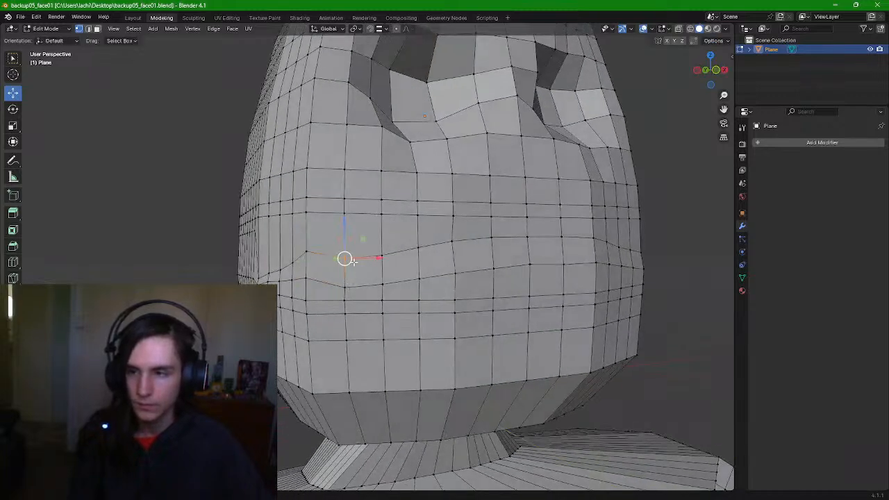
shift+click(348, 287)
drag(348, 236, 348, 220)
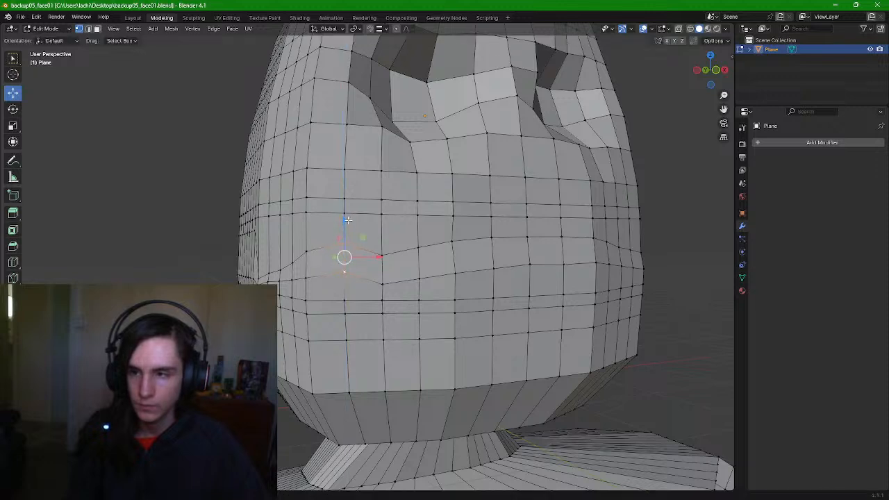
click(382, 254)
drag(384, 244, 418, 226)
Raise the mouth line vertices where the character's right cheek meets the front, including the neighbouring lower vertex, along Z
middle_drag(461, 256, 448, 255)
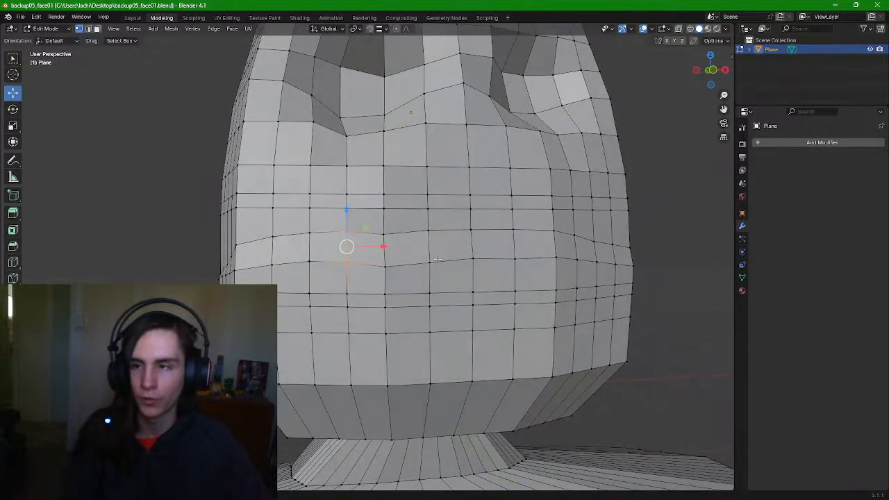
drag(382, 270, 385, 209)
click(430, 264)
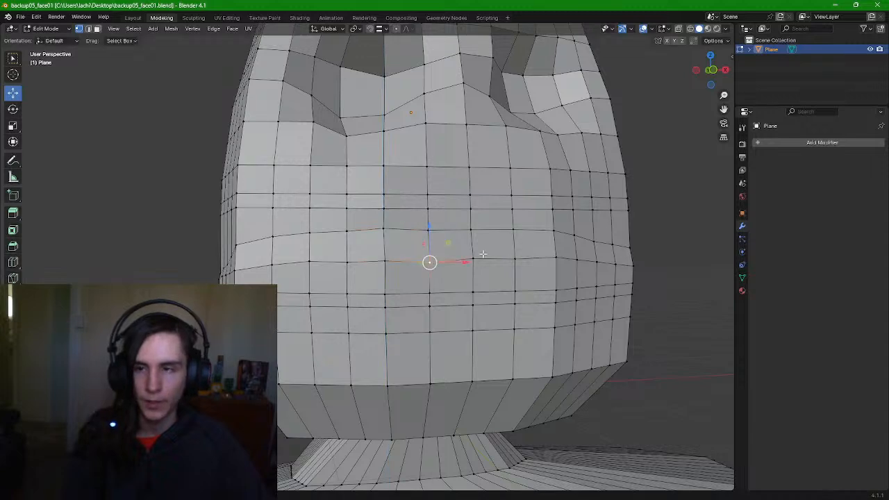
click(633, 256)
click(430, 258)
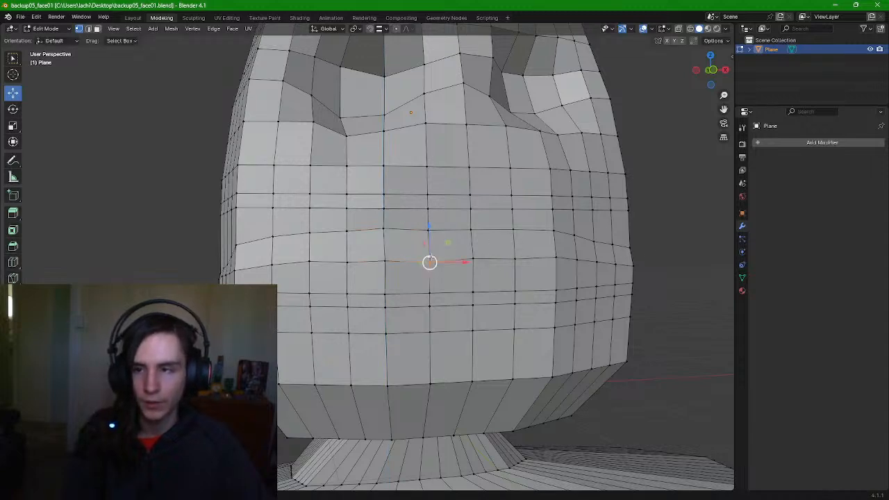
drag(431, 232, 396, 238)
Readjust the heights of the lower mouth line vertices between the two edges of the face's front section
click(385, 261)
click(348, 261)
click(429, 257)
click(386, 258)
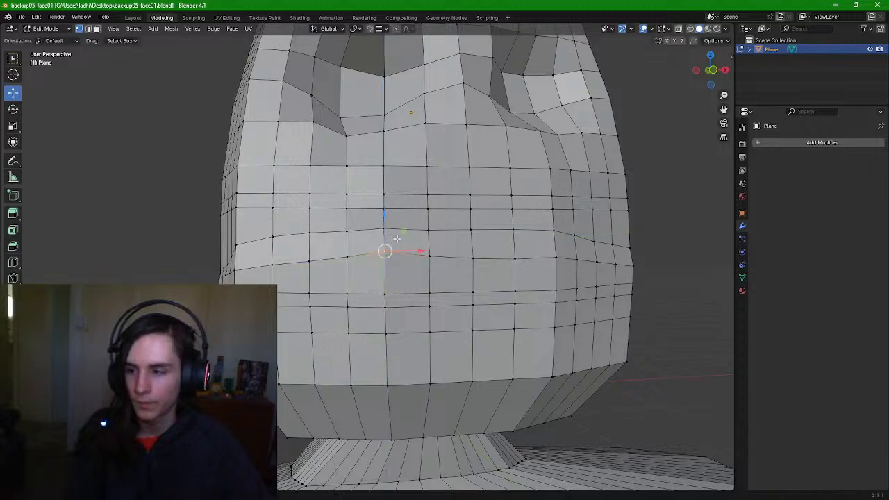
click(672, 208)
middle_drag(643, 227, 637, 227)
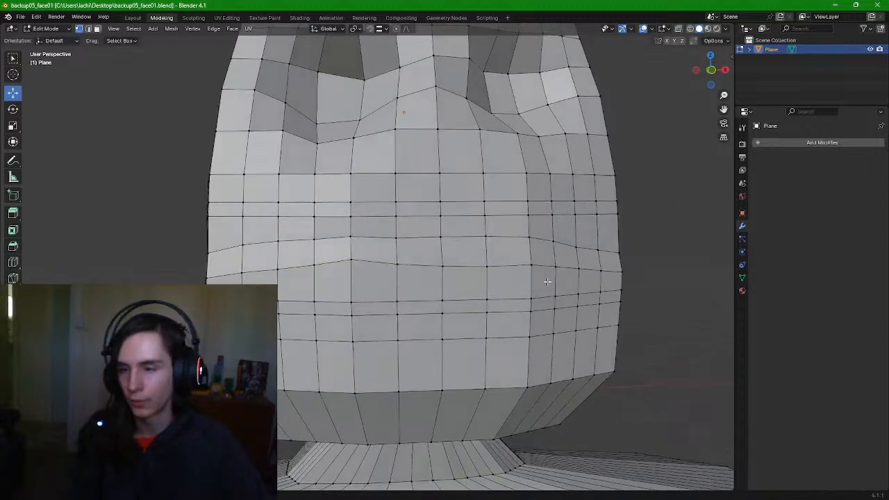
click(351, 264)
click(484, 264)
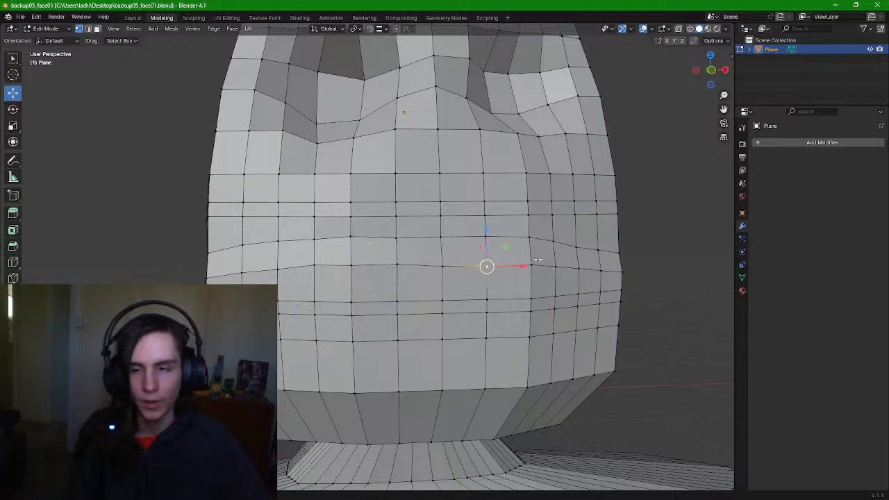
click(531, 265)
drag(535, 242, 533, 240)
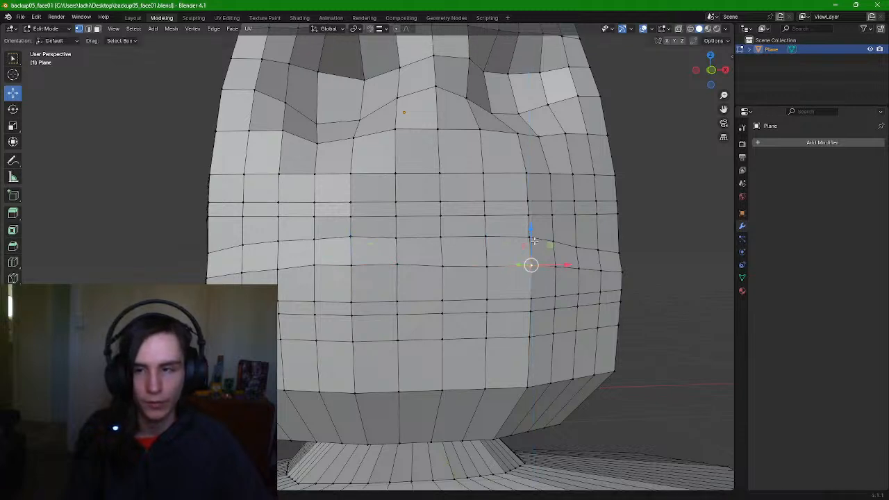
Raise the upper and lower mouth line vertices in the middle of the face's front slightly along Z
click(483, 263)
drag(485, 228, 440, 208)
click(436, 270)
drag(390, 266, 391, 266)
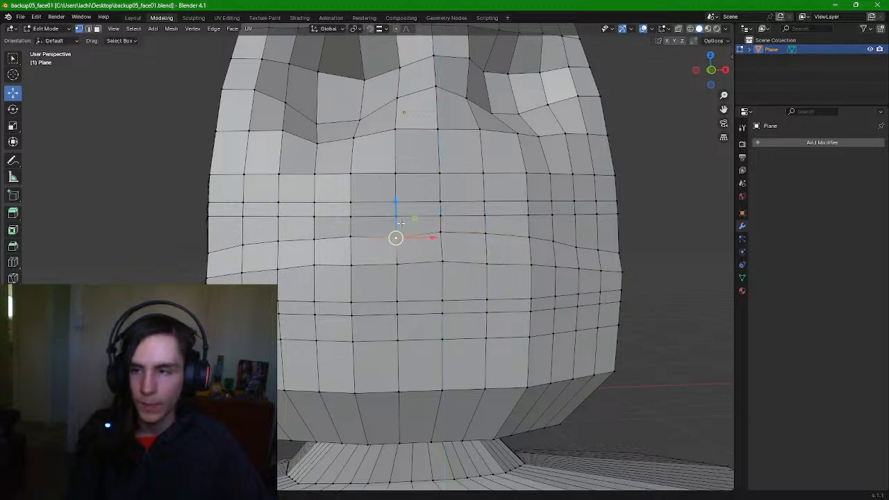
drag(397, 219, 393, 227)
click(397, 264)
Raise the upper and lower mouth line vertices at the front edge of the character's right cheek slightly along Z
click(350, 264)
click(314, 264)
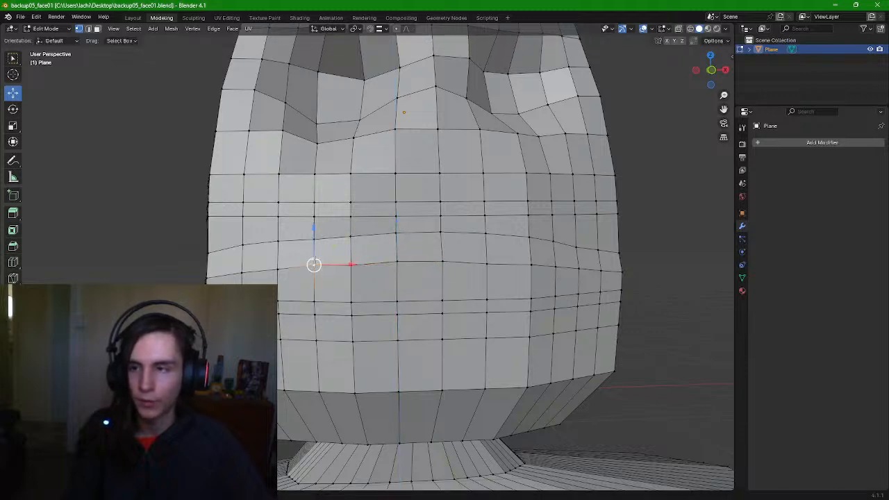
click(351, 263)
drag(351, 236, 351, 217)
click(352, 238)
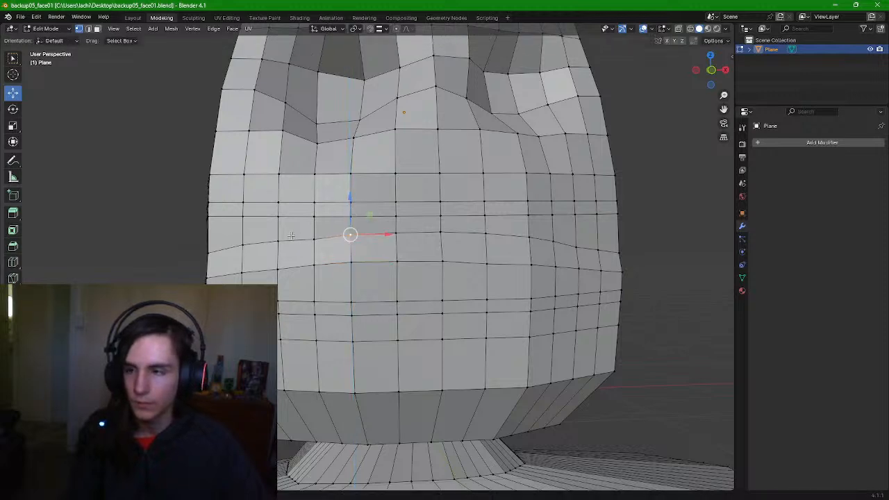
Lower the upper mouth line vertices along Z across the character's right cheek back to the mouth corner, and clear the selection
click(278, 241)
drag(277, 205, 241, 223)
click(242, 244)
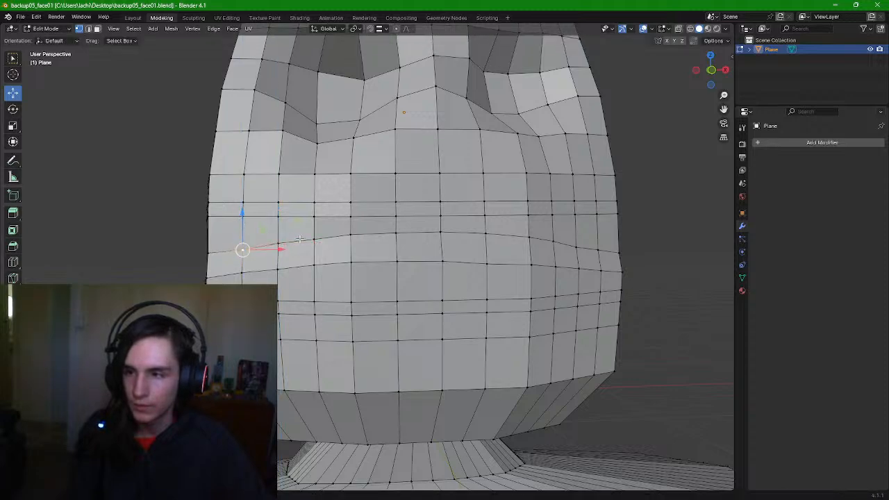
middle_drag(241, 223, 332, 242)
click(382, 266)
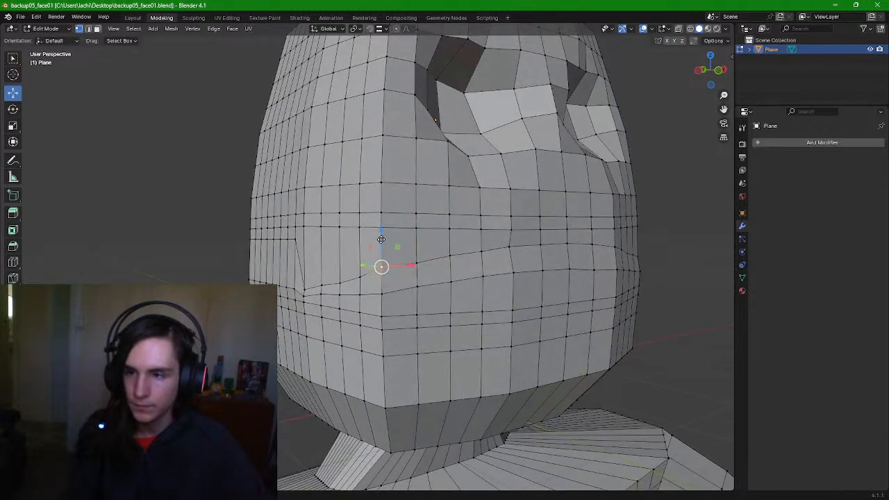
drag(381, 240, 381, 245)
click(666, 247)
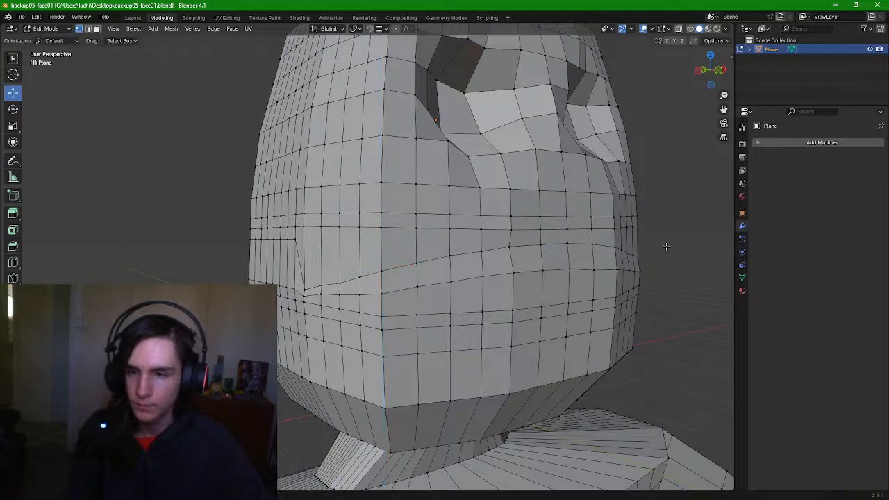
Select the whole strip of faces between the upper and lower mouth lines, from the right mouth corner to the left one
middle_drag(666, 247, 642, 253)
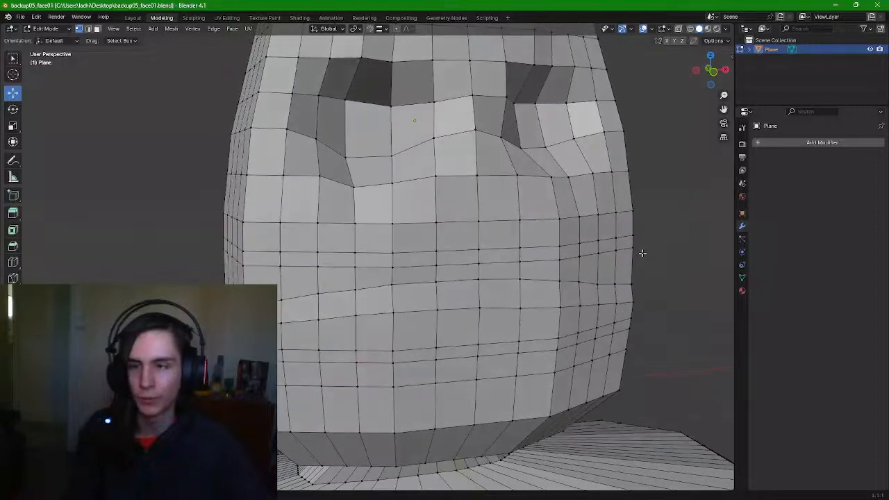
middle_drag(529, 285, 539, 284)
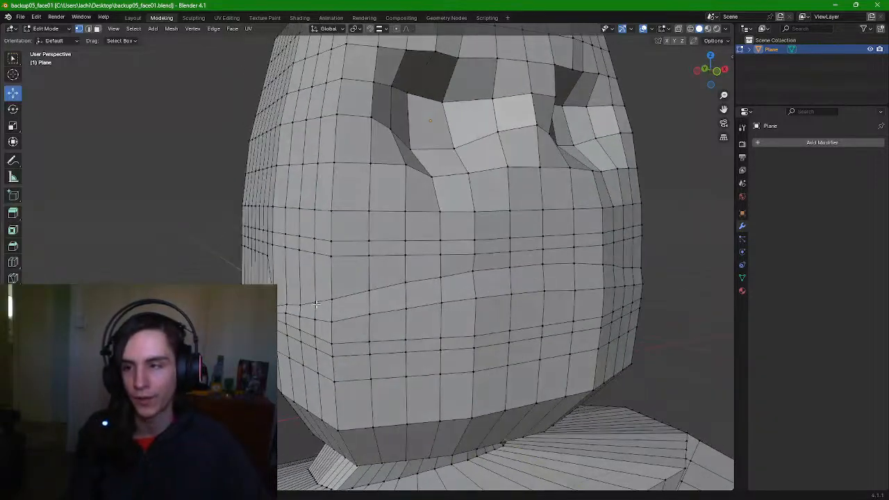
click(359, 311)
shift+click(378, 298)
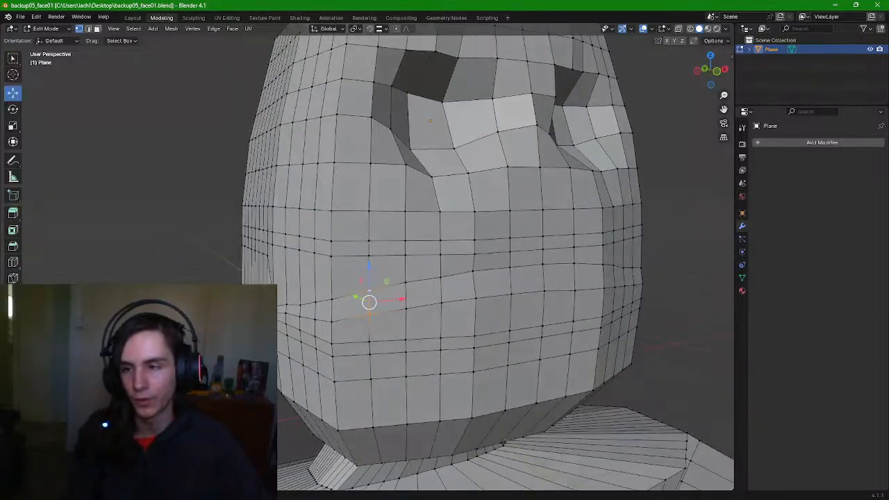
click(96, 28)
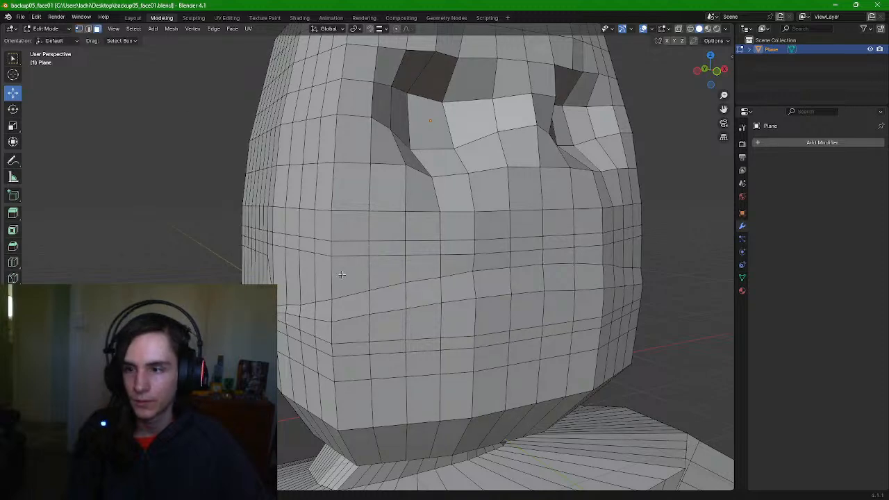
click(390, 298)
shift+click(361, 307)
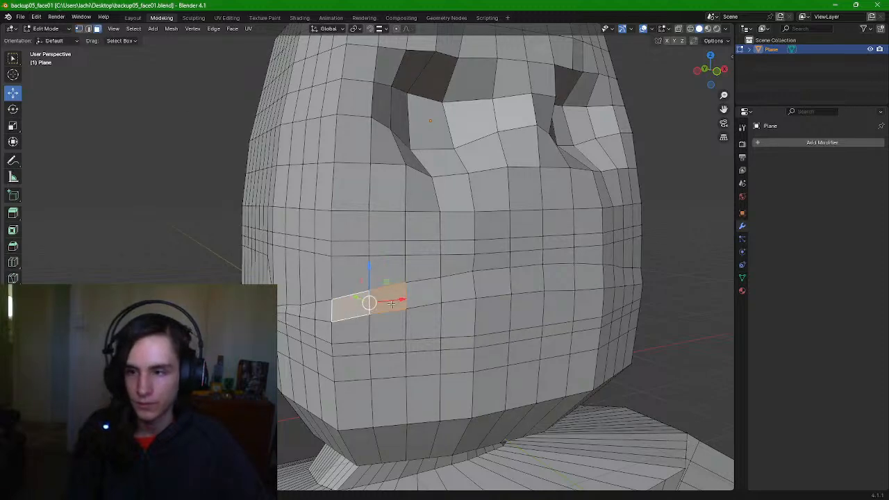
ctrl+click(632, 275)
middle_drag(638, 275, 616, 276)
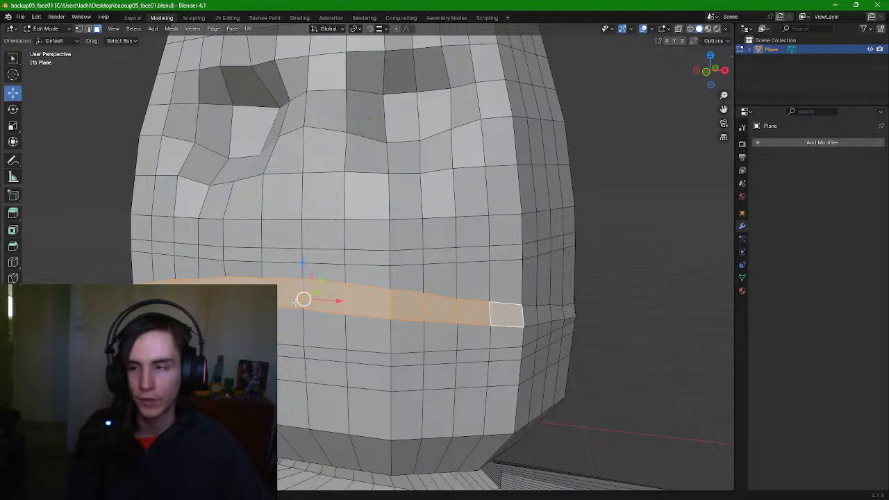
Extrude the selected mouth strip inward into the head by about 0.94 m
middle_drag(300, 301, 351, 300)
key(e)
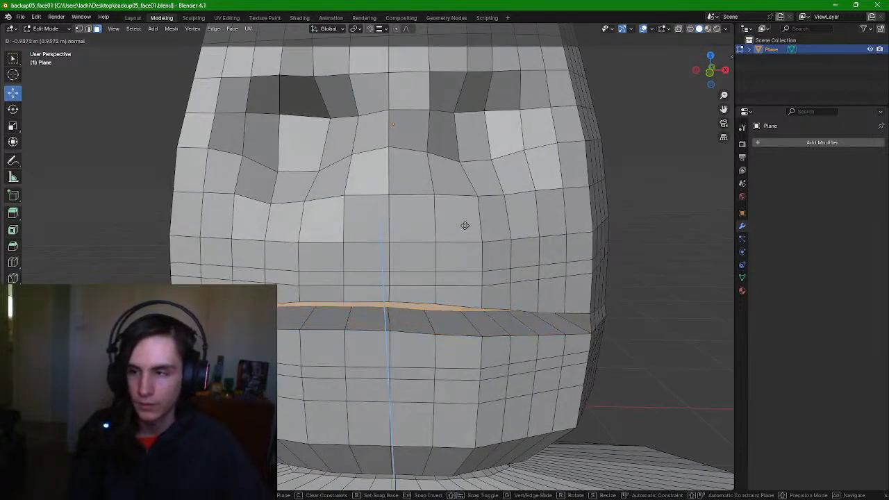
click(465, 225)
Add loop cuts running along the inner walls of the mouth cavity
middle_drag(464, 225, 460, 245)
click(16, 263)
key(2)
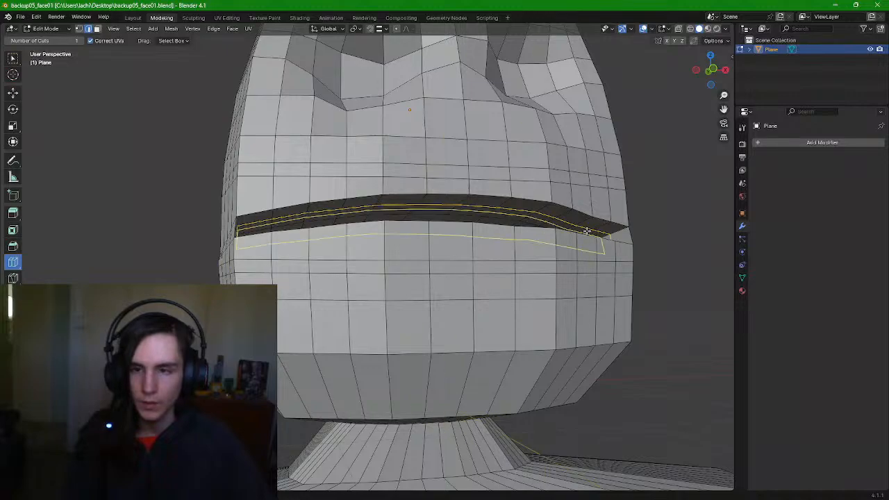
middle_drag(489, 241, 583, 255)
middle_drag(504, 314, 552, 348)
Delete the side face directly behind the character's left mouth corner
click(13, 74)
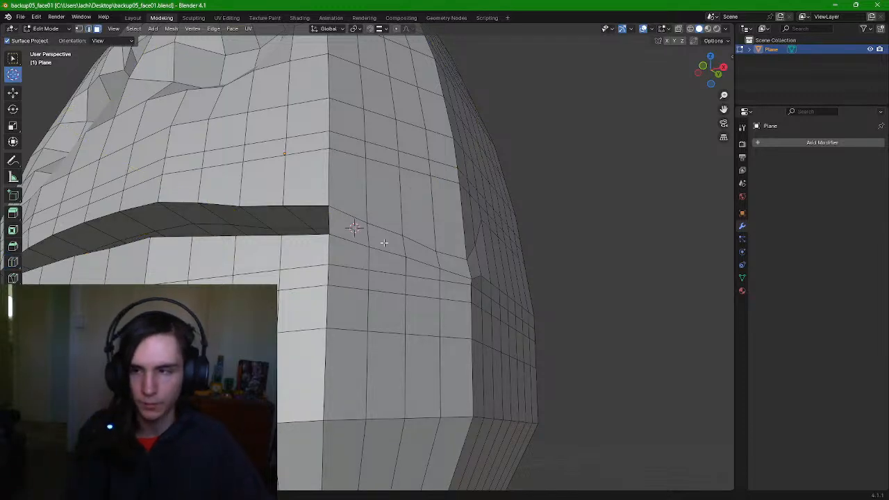
click(12, 60)
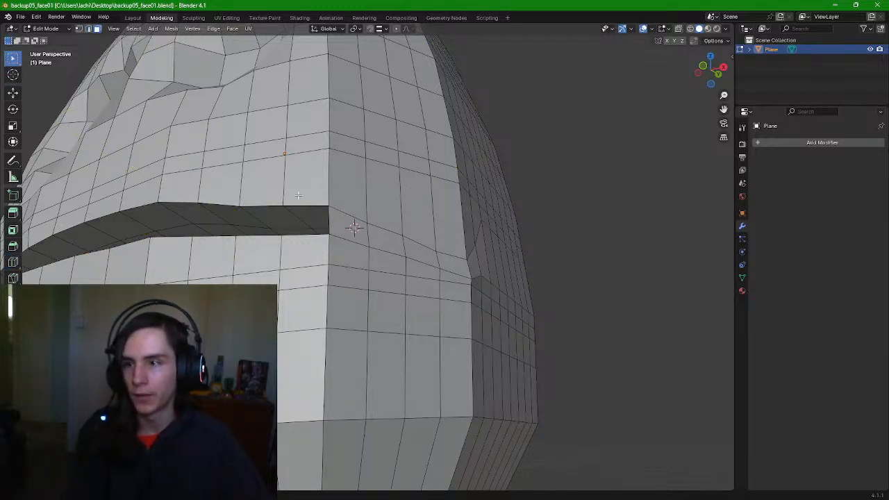
key(x)
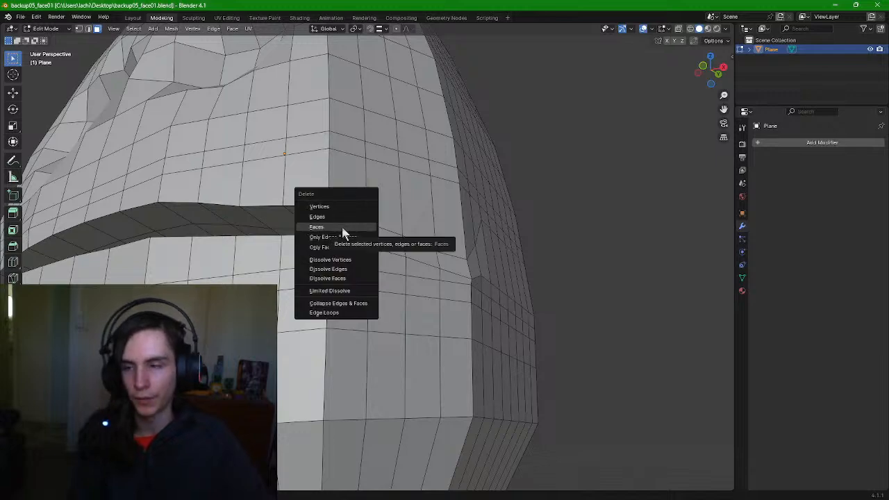
click(342, 228)
scroll(394, 217, up, 3)
middle_drag(391, 208, 403, 275)
scroll(404, 277, down, 2)
middle_drag(444, 321, 440, 324)
scroll(441, 348, up, 1)
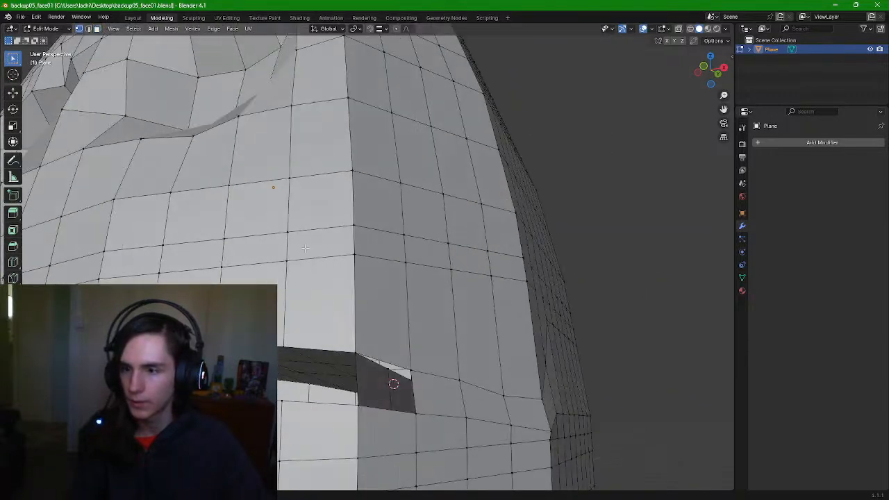
Close the gap behind the character's left mouth corner with a face and inspect the corner
scroll(305, 248, down, 4)
key(3)
scroll(374, 292, up, 5)
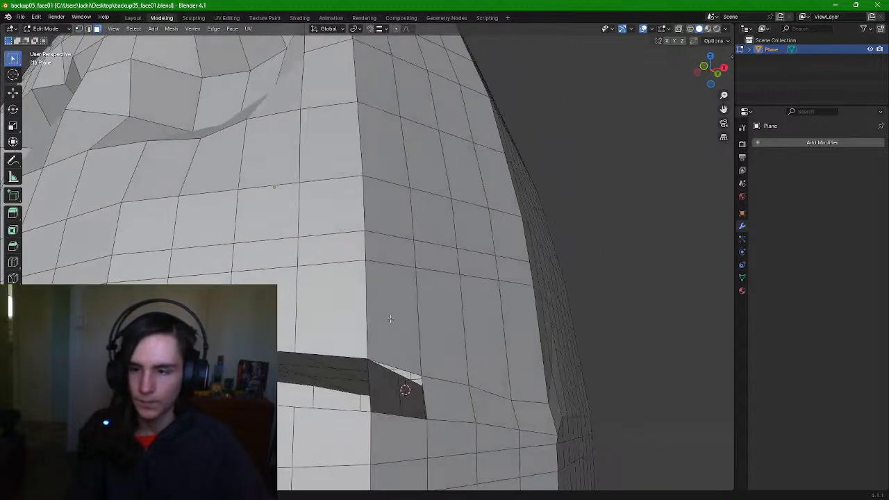
key(f)
click(668, 252)
middle_drag(521, 304, 547, 321)
middle_drag(565, 397, 573, 371)
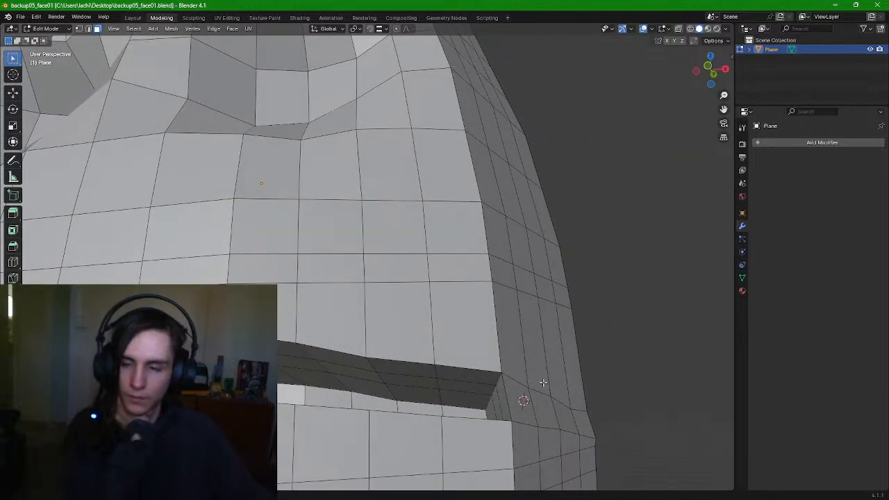
middle_drag(503, 342, 556, 439)
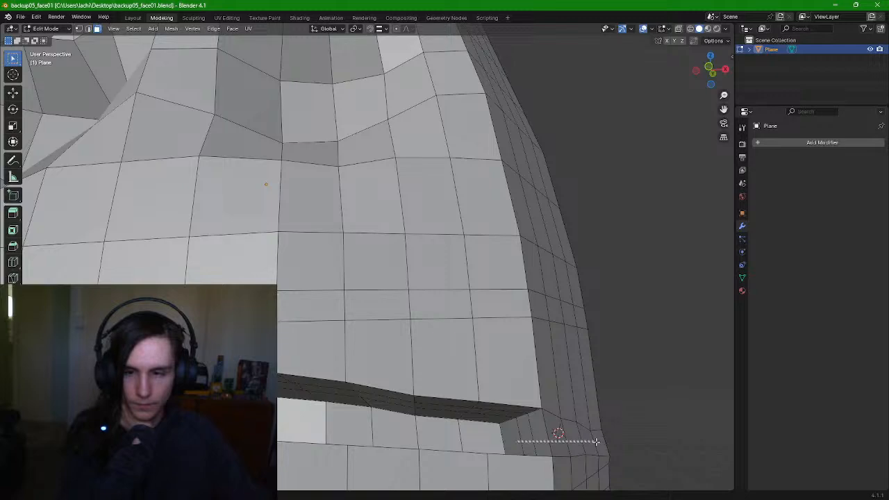
Delete the faces at the character's left mouth corner, including the inner end wall
drag(595, 441, 593, 430)
key(x)
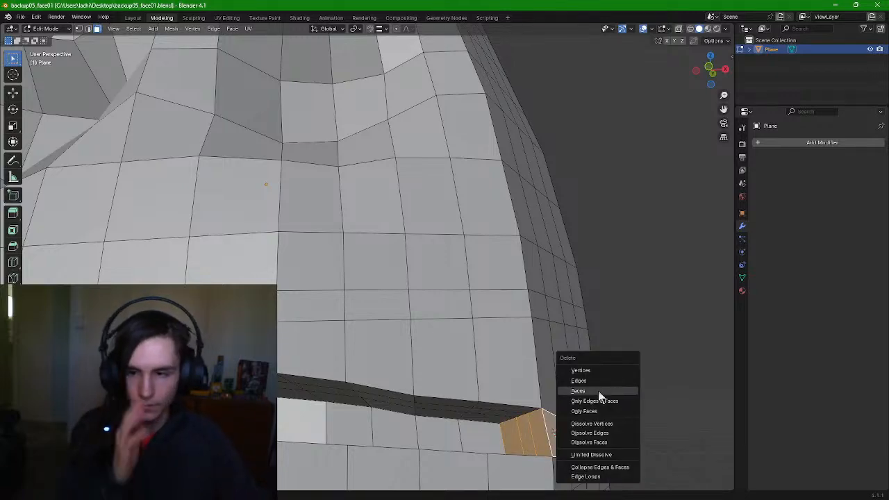
click(598, 390)
Delete the four faces of the strip running back from the character's right mouth corner along the cheek
middle_drag(621, 391, 506, 400)
middle_drag(387, 450, 440, 423)
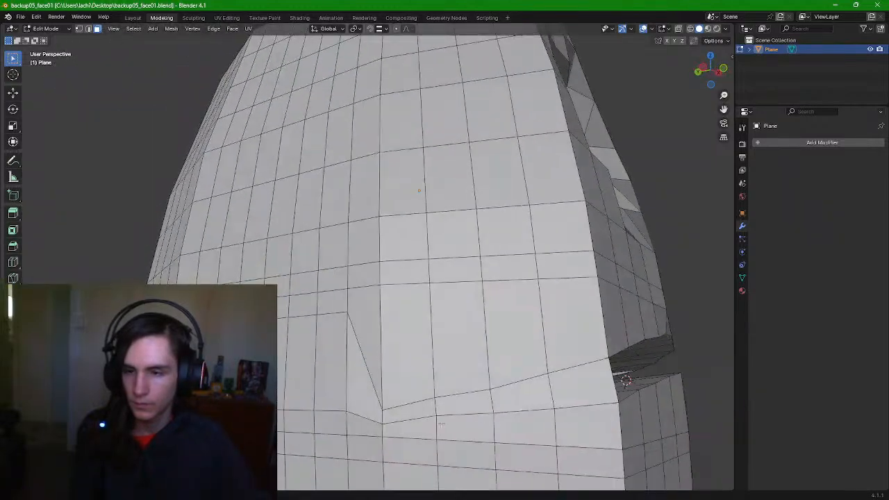
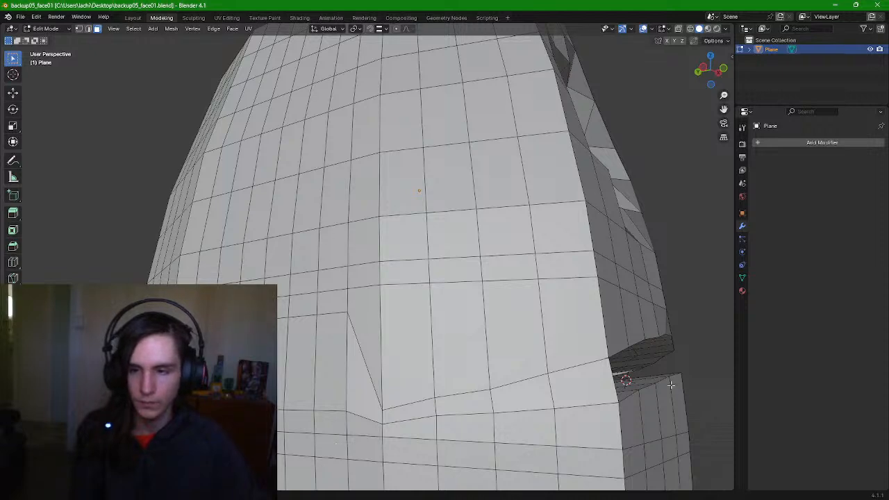
drag(520, 393, 536, 394)
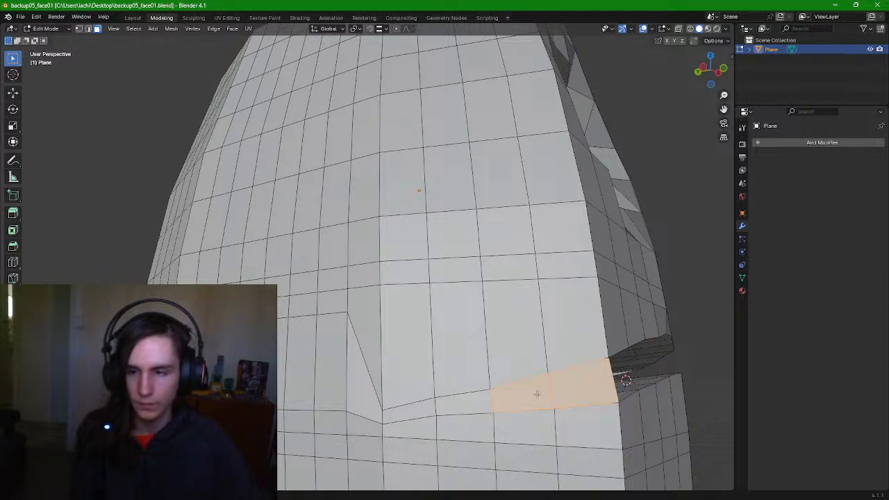
shift+click(467, 400)
shift+click(410, 411)
right_click(514, 357)
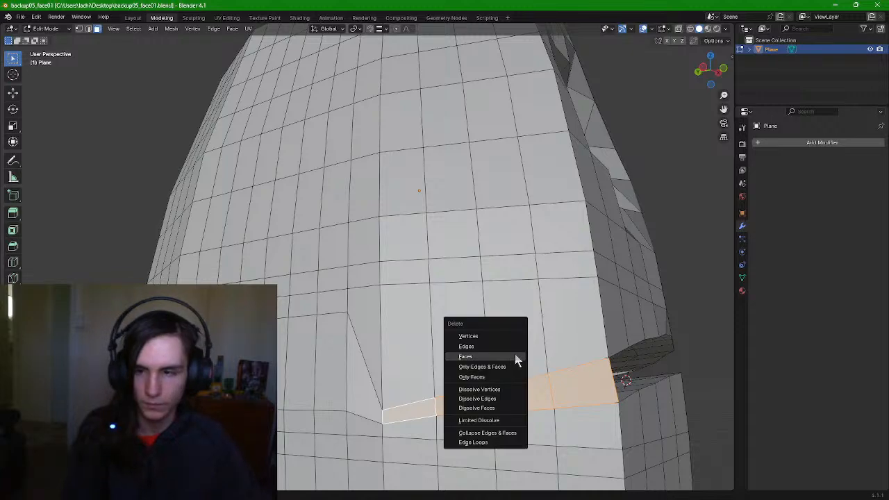
click(515, 359)
Delete the faces still covering the mouth opening along the character's right cheek
middle_drag(552, 365, 444, 400)
click(406, 401)
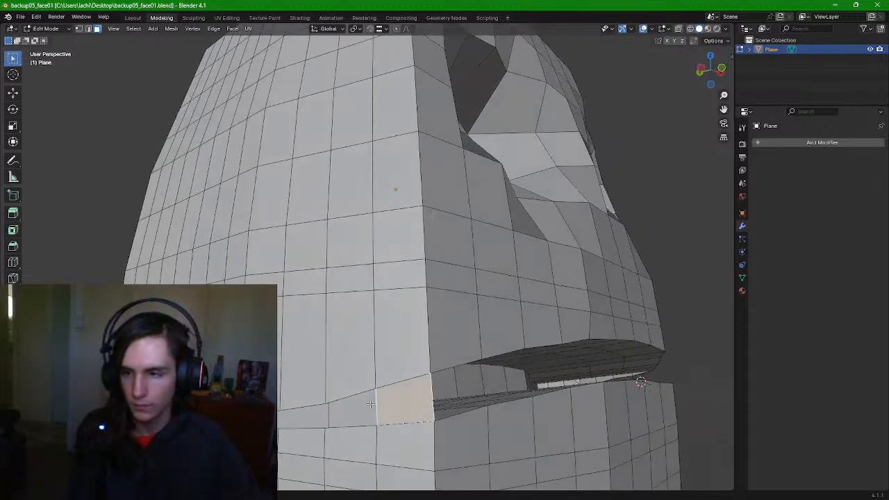
shift+click(351, 411)
shift+click(310, 417)
middle_drag(467, 370, 425, 370)
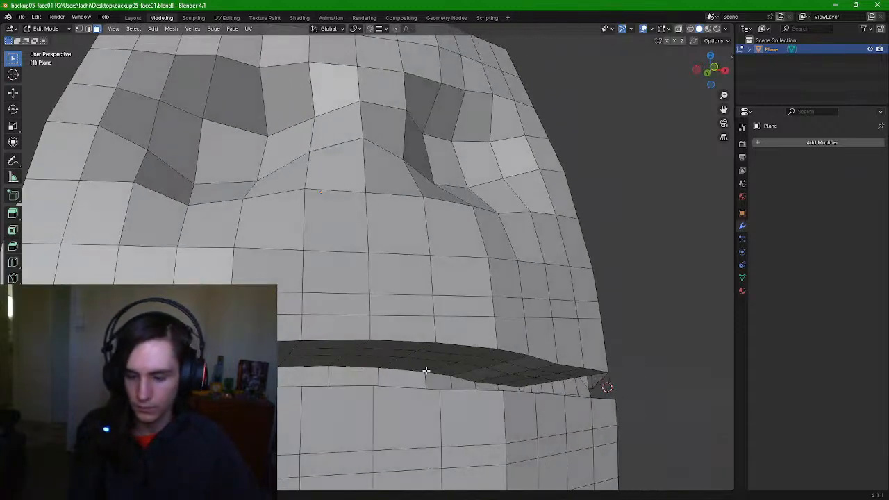
key(x)
click(402, 370)
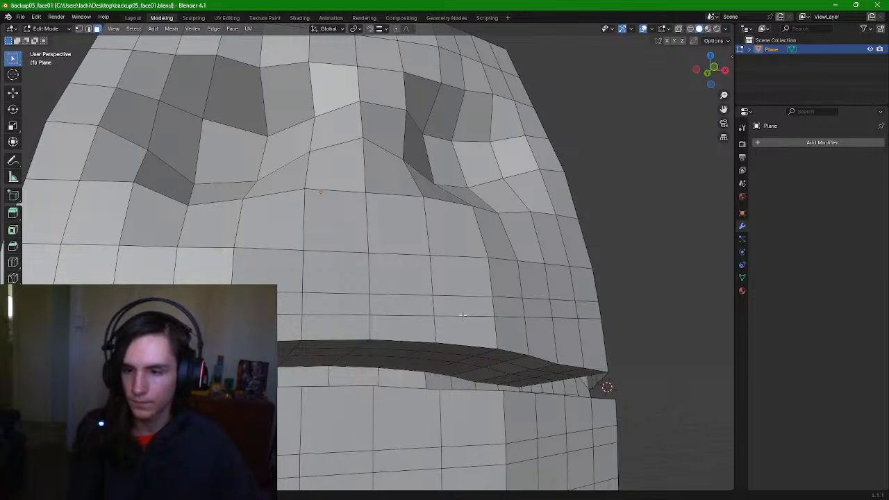
Inspect the opened mouth from the right cheek and the front, checking the cavity and both corners
middle_drag(462, 316, 479, 329)
scroll(475, 319, down, 3)
scroll(443, 373, up, 2)
middle_drag(443, 372, 506, 357)
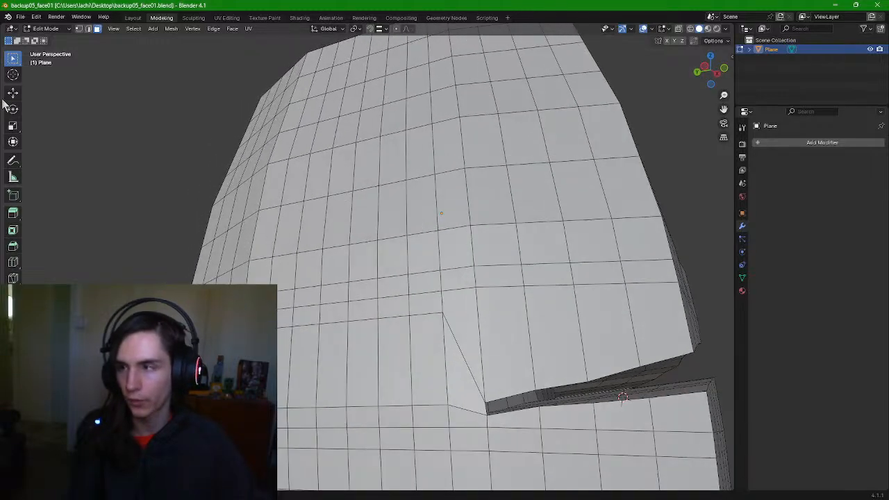
middle_drag(544, 332, 483, 341)
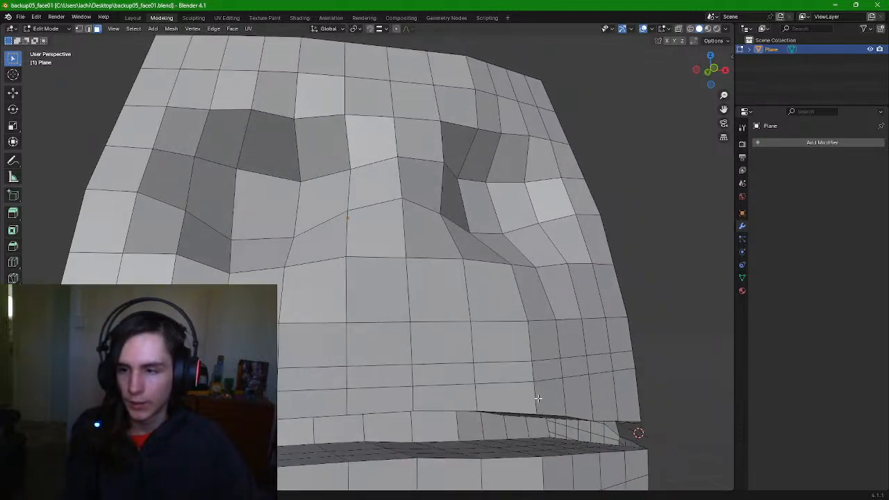
middle_drag(545, 422, 560, 387)
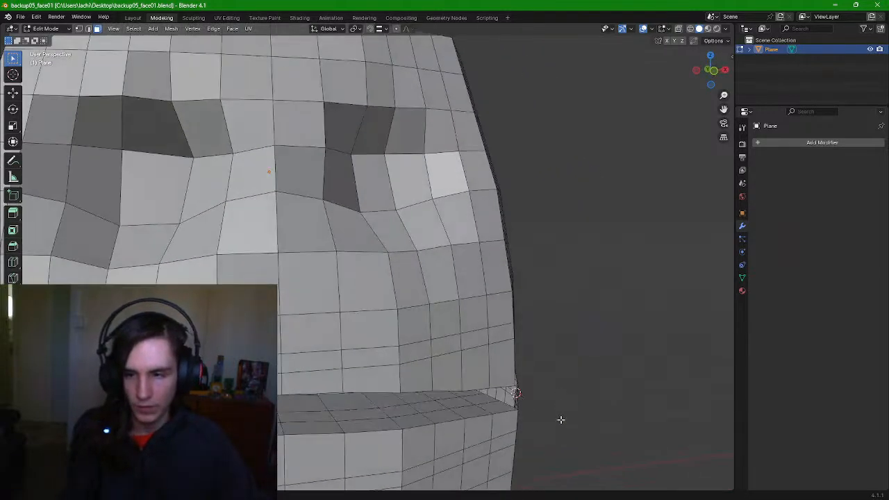
scroll(600, 414, up, 4)
scroll(604, 417, down, 1)
Fill the first gap under the upper lip edge at the character's left mouth corner with a face between its vertices
shift+middle_drag(621, 430, 524, 345)
scroll(548, 365, up, 1)
click(78, 29)
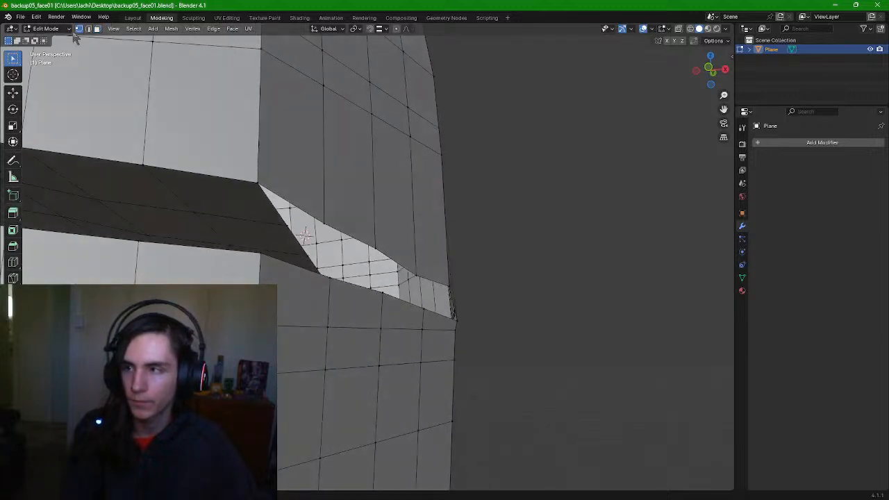
click(272, 193)
shift+click(290, 226)
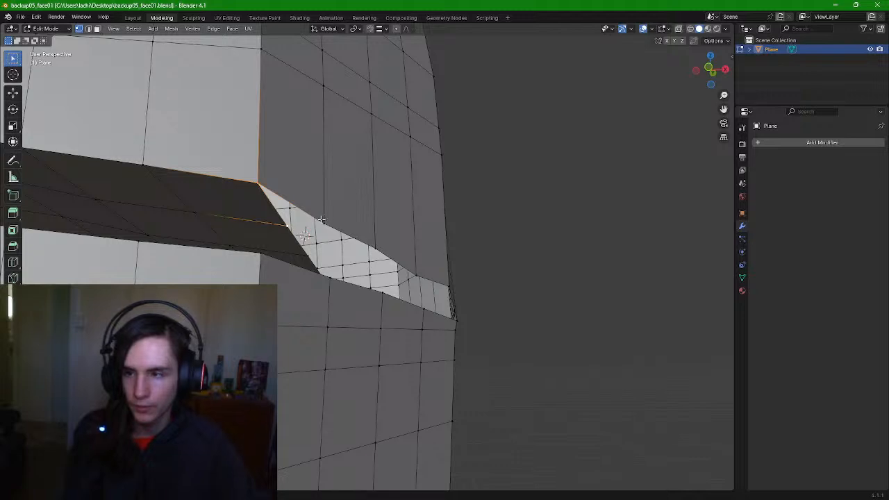
shift+click(323, 224)
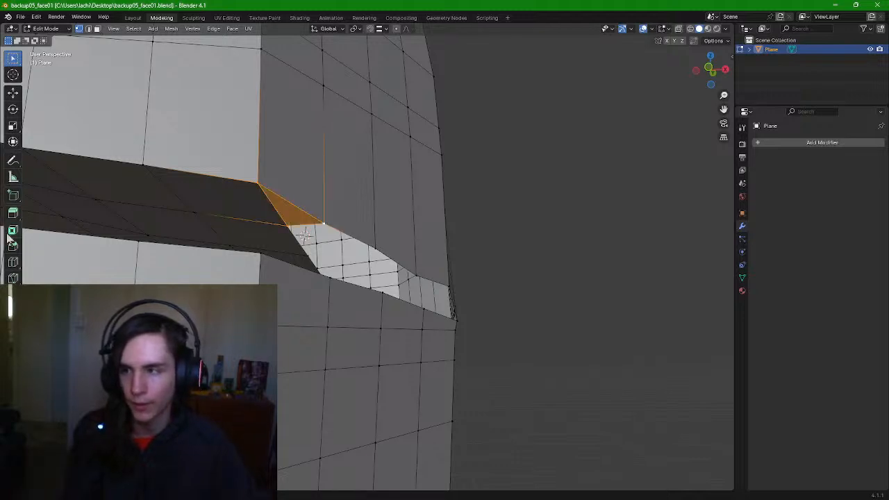
click(12, 261)
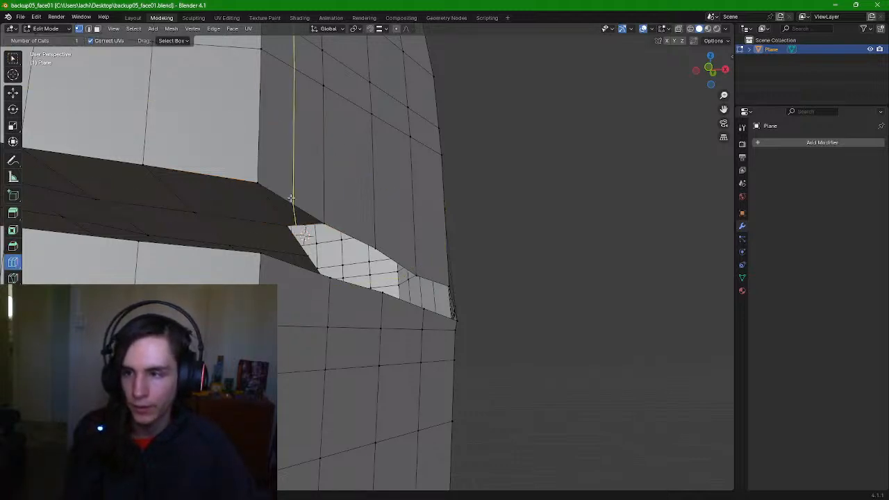
click(14, 60)
Try to fill the narrow sliver along the cavity's inner edge at the left mouth corner and loop cut it
middle_drag(359, 181, 350, 180)
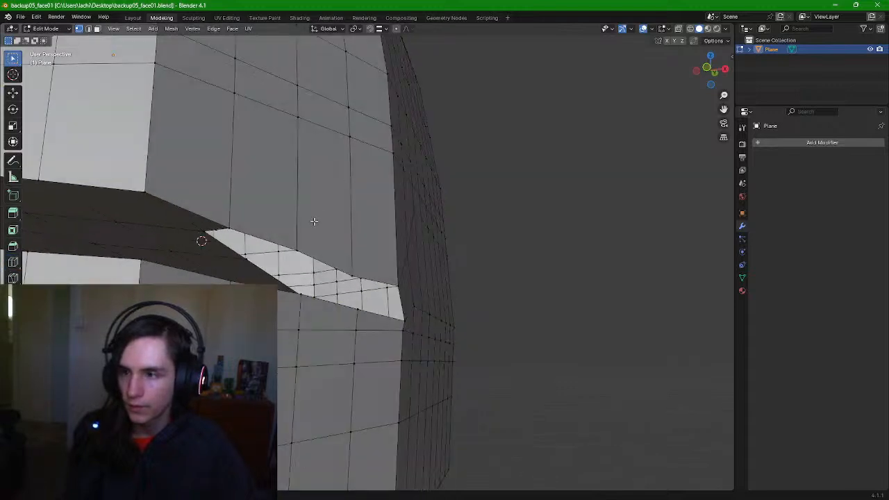
scroll(312, 216, up, 3)
mouse_move(311, 216)
middle_down()
mouse_move(316, 245)
mouse_move(312, 214)
middle_up()
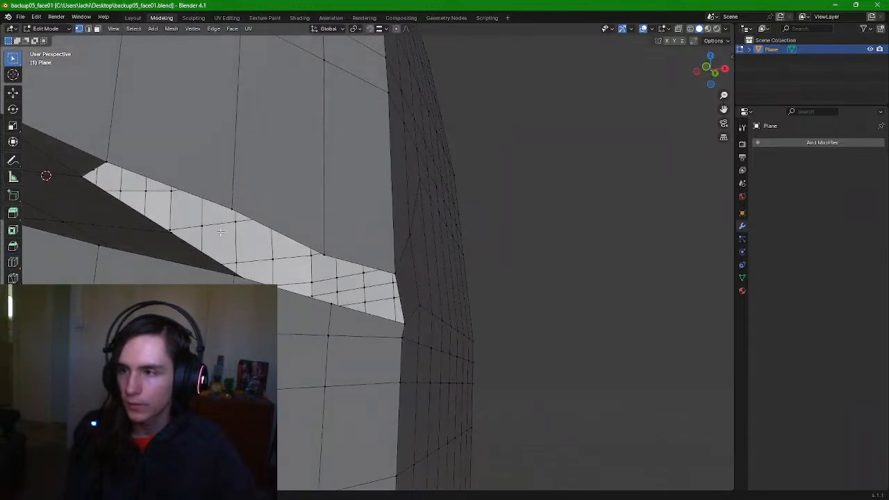
click(94, 174)
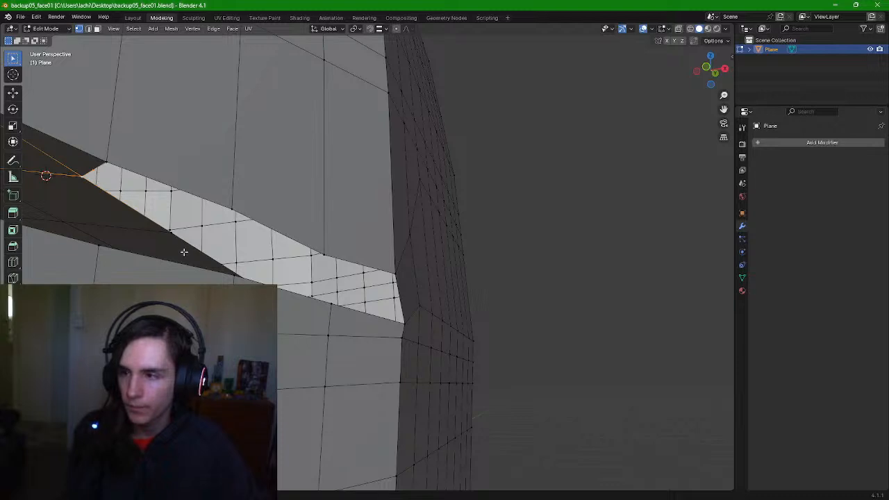
shift+click(171, 234)
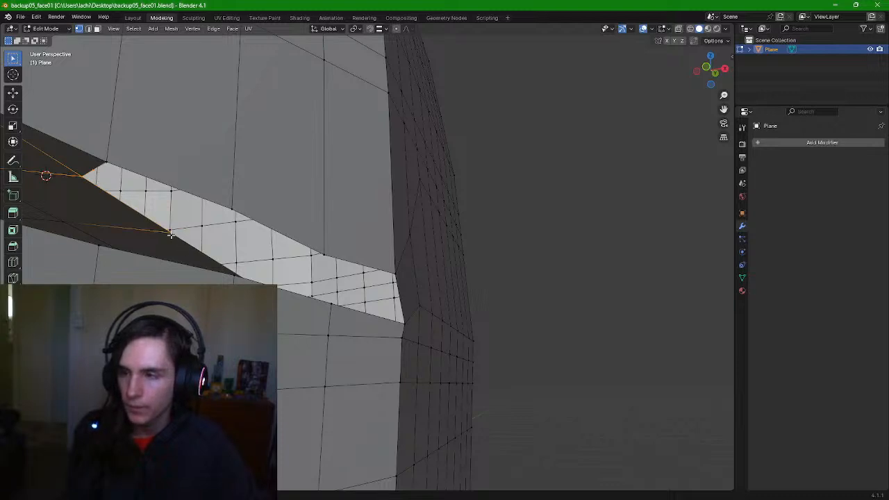
shift+click(81, 180)
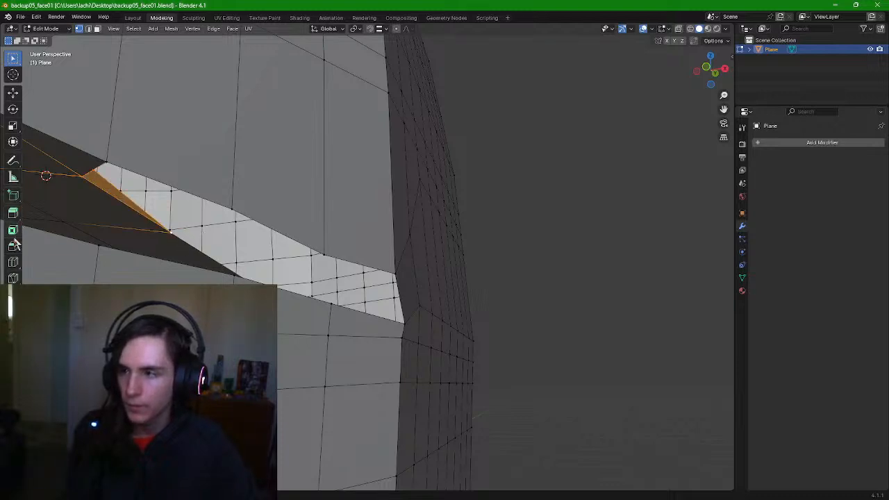
click(13, 262)
click(129, 200)
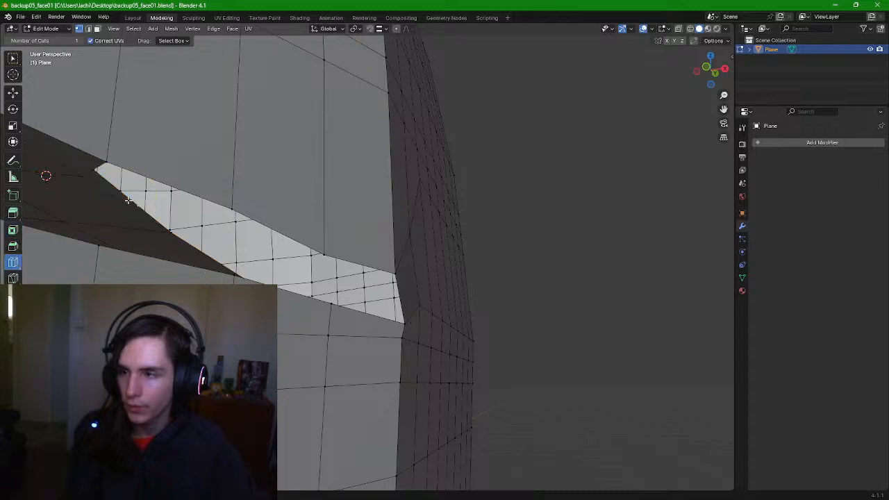
Try to move the cut vertex on the sliver face at the left mouth corner, and undo the change
click(13, 93)
click(162, 202)
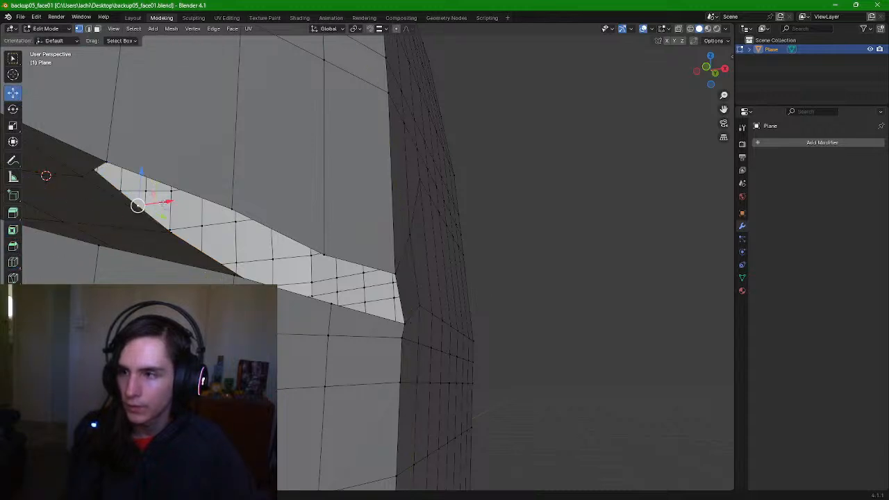
mouse_move(143, 181)
mouse_down()
mouse_move(143, 171)
mouse_move(180, 193)
mouse_move(152, 184)
mouse_up()
drag(171, 221, 196, 232)
shift+middle_drag(195, 232, 253, 194)
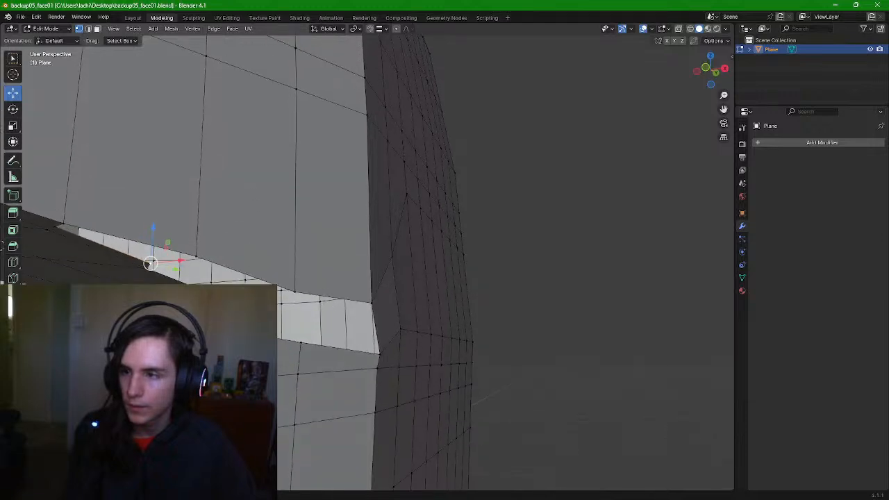
key(ctrl+z)
Fill the next gap under the upper lip edge toward the left cheek with a face between four vertices
mouse_move(187, 235)
middle_down()
mouse_move(201, 258)
mouse_move(184, 250)
middle_up()
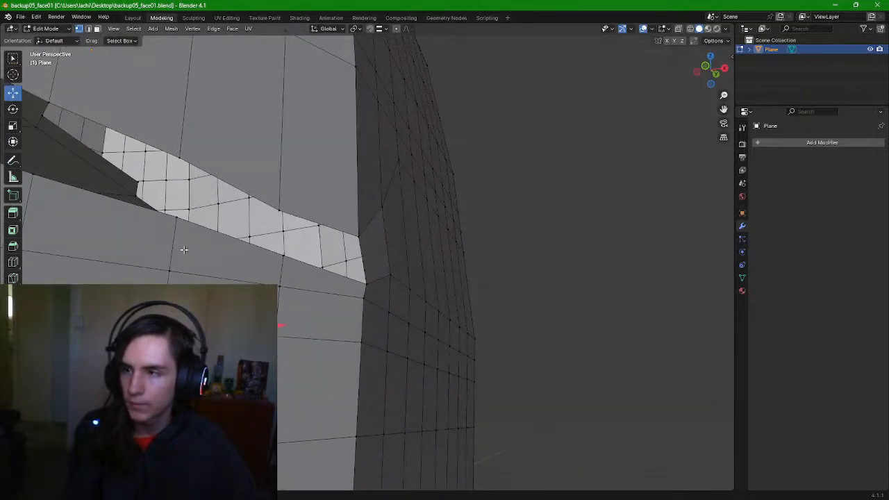
click(138, 185)
shift+click(183, 156)
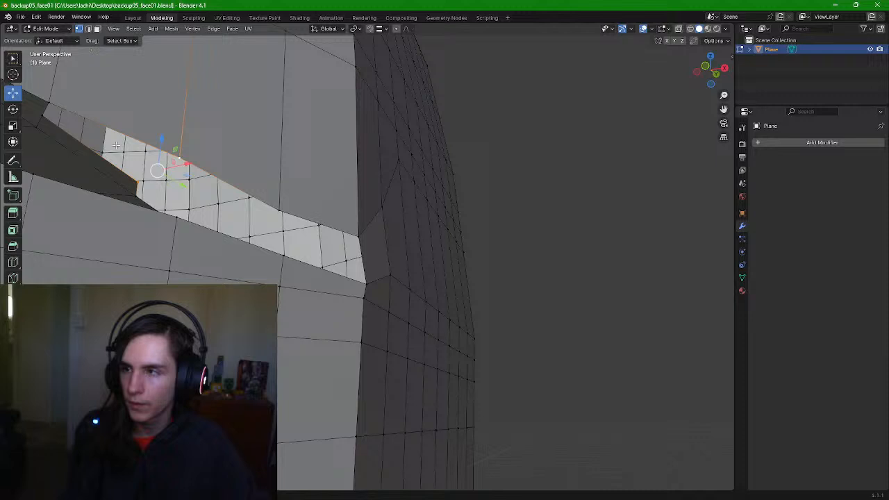
shift+click(46, 118)
shift+click(53, 104)
key(f)
middle_drag(233, 150, 233, 157)
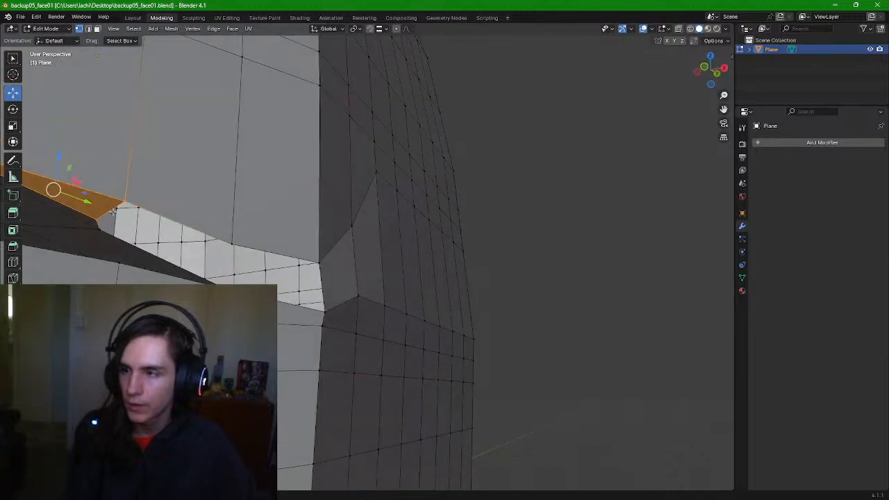
Move the new face's outer inner-edge vertex about 0.017 m along the Y axis
click(96, 217)
key(g)
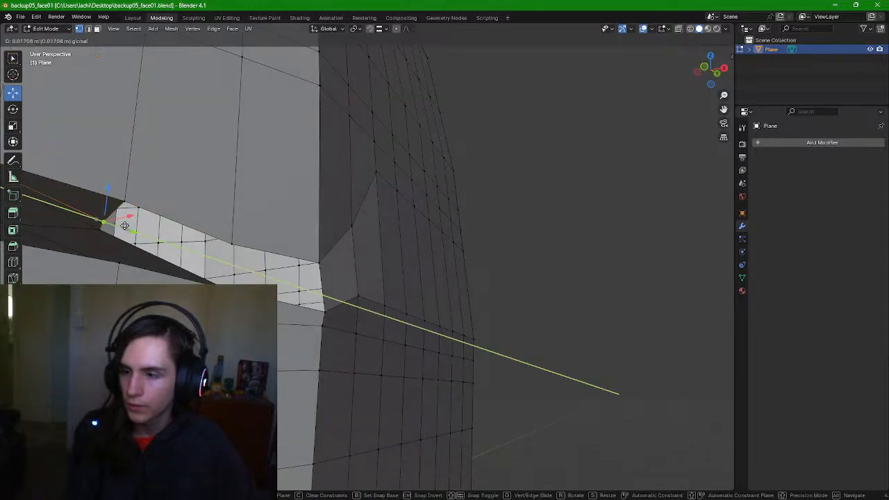
click(125, 225)
middle_drag(201, 230, 203, 228)
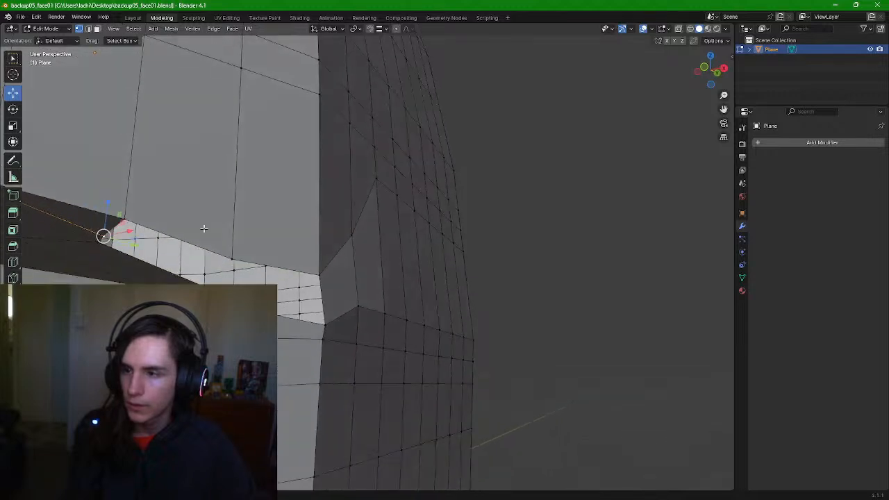
click(230, 291)
middle_drag(240, 284, 215, 238)
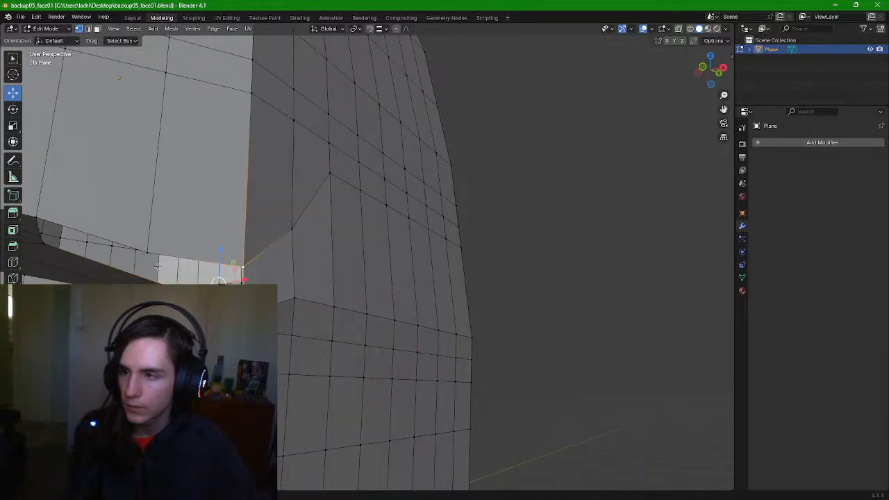
middle_drag(158, 267, 82, 246)
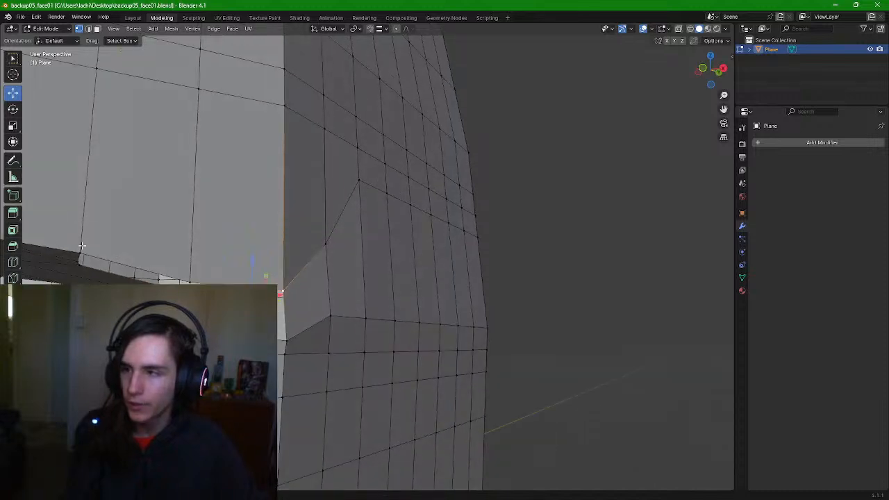
click(12, 261)
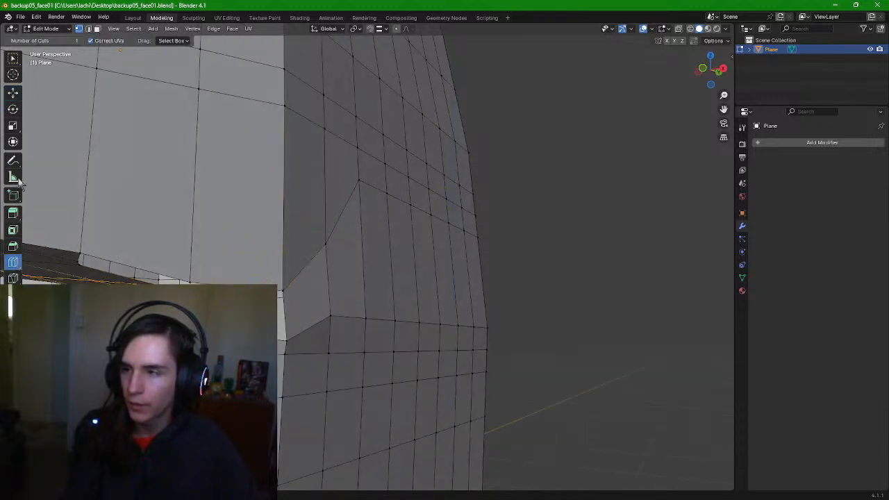
click(12, 59)
Fill the gap under the upper lip edge closest to the left cheek with a face between four vertices
mouse_move(217, 278)
middle_down()
mouse_move(215, 269)
mouse_move(222, 291)
middle_up()
click(223, 292)
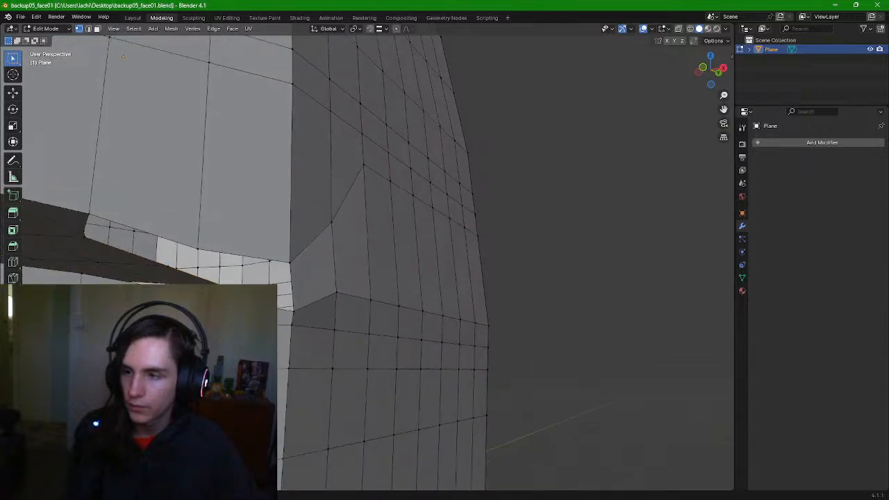
shift+click(169, 264)
shift+click(195, 245)
shift+click(289, 264)
key(f)
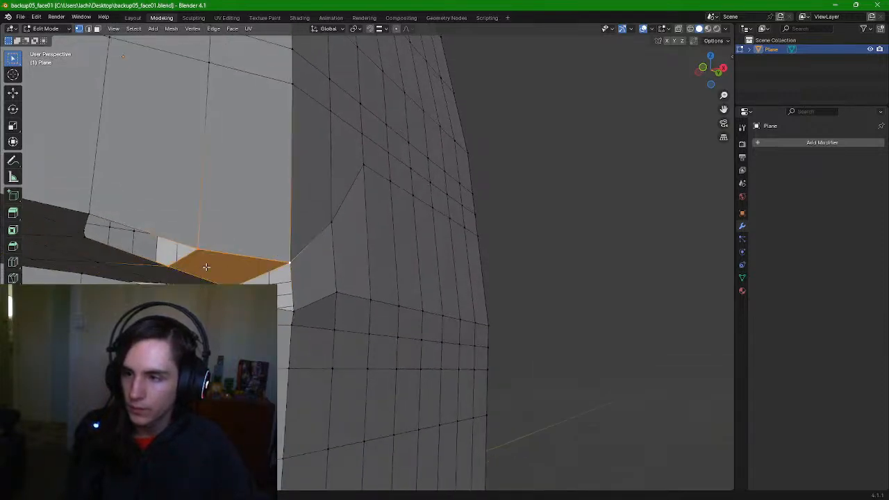
Add a lengthwise loop cut through the newly filled face under the upper lip beside the left cheek
click(162, 266)
middle_drag(98, 233, 103, 229)
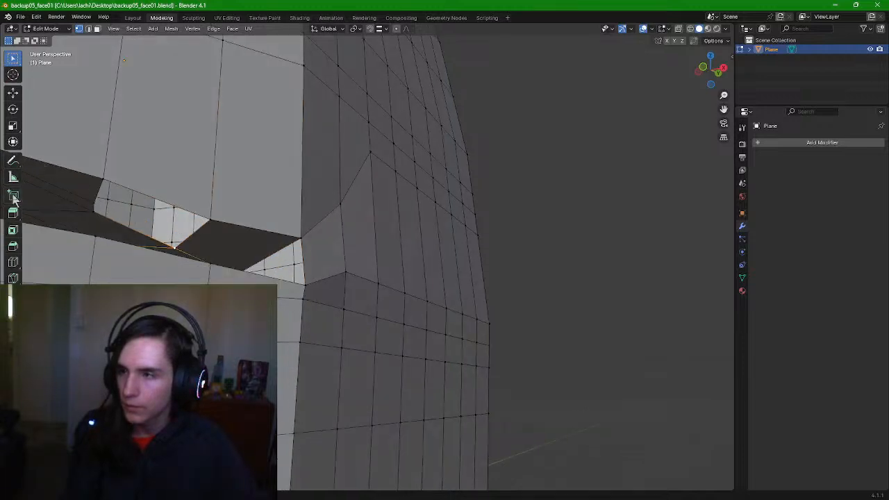
click(12, 262)
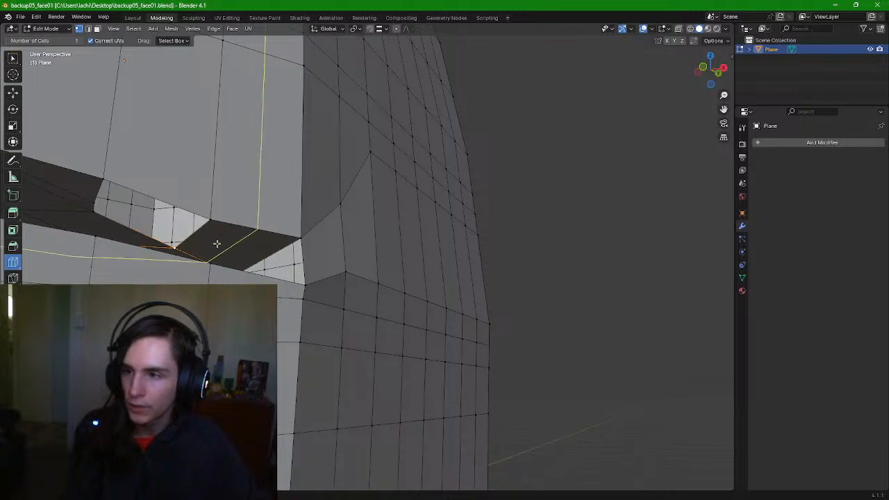
click(219, 242)
click(11, 59)
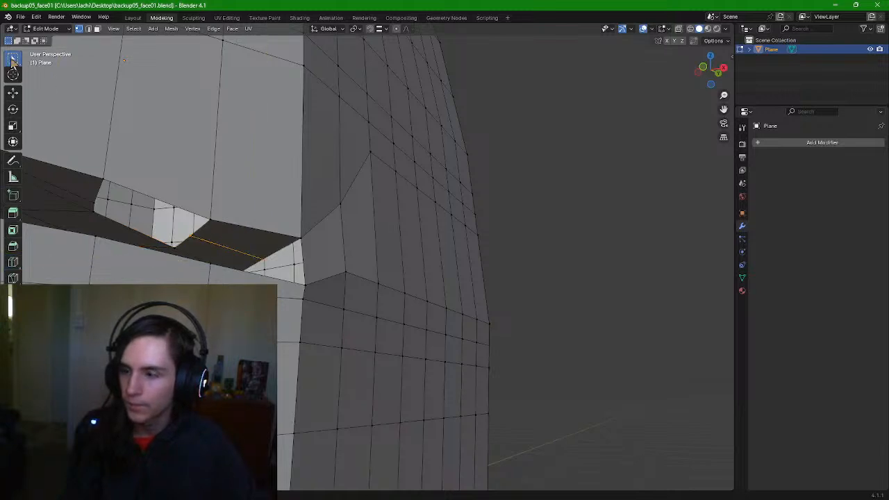
Fill the gap behind the upper lip edge near the left cheek with a face between four vertices
click(94, 201)
shift+click(105, 181)
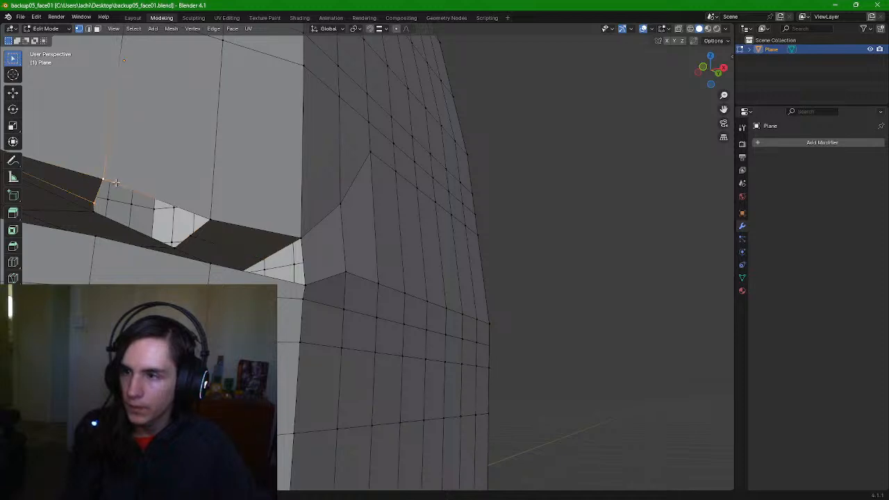
shift+click(209, 222)
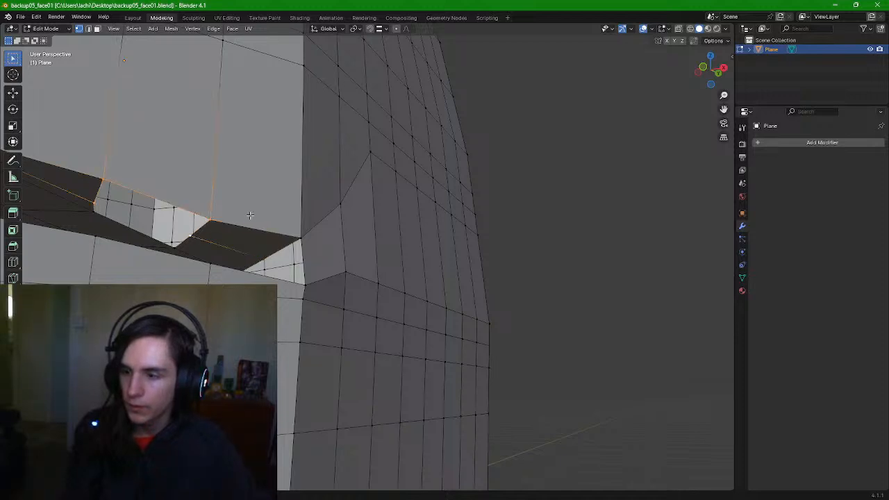
key(f)
Fill the narrow inner gap directly behind the new upper lip face with a face between four vertices
click(93, 211)
shift+click(94, 204)
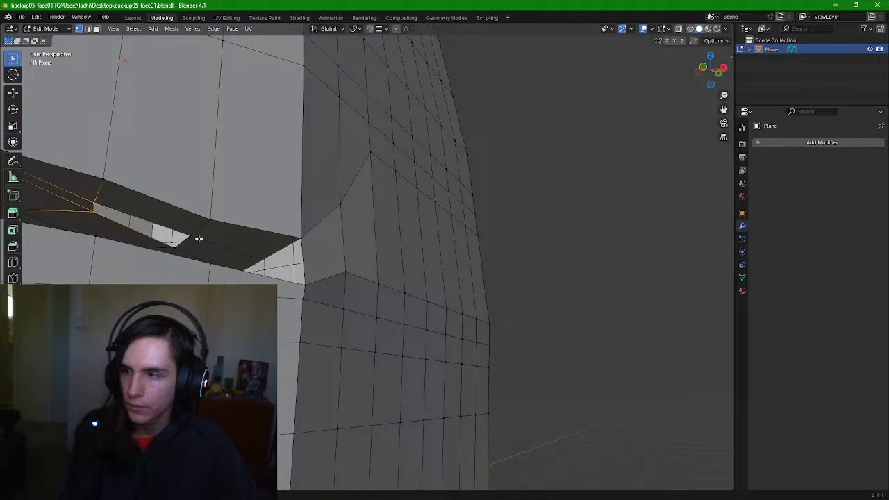
shift+click(191, 236)
shift+click(177, 247)
key(f)
Add a loop cut that divides the slanted open edge of the new inner face beside the left cheek
middle_drag(282, 219, 293, 226)
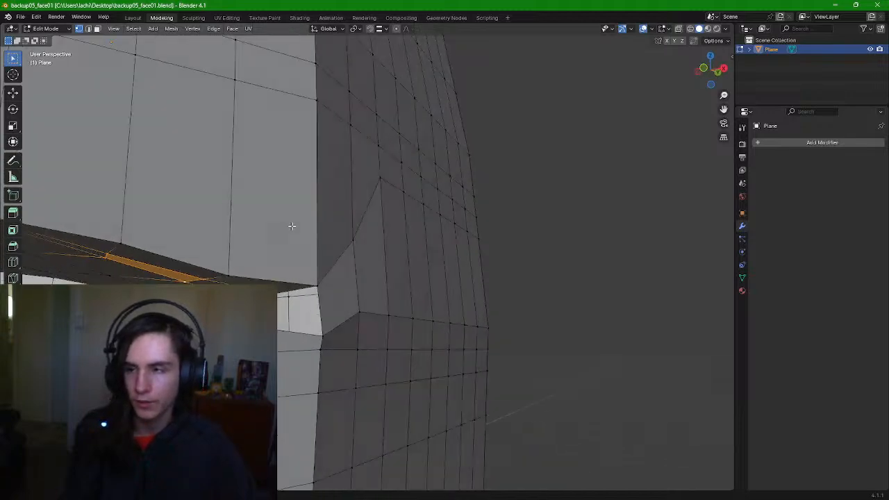
scroll(300, 261, down, 1)
middle_drag(301, 261, 334, 321)
middle_drag(286, 213, 321, 245)
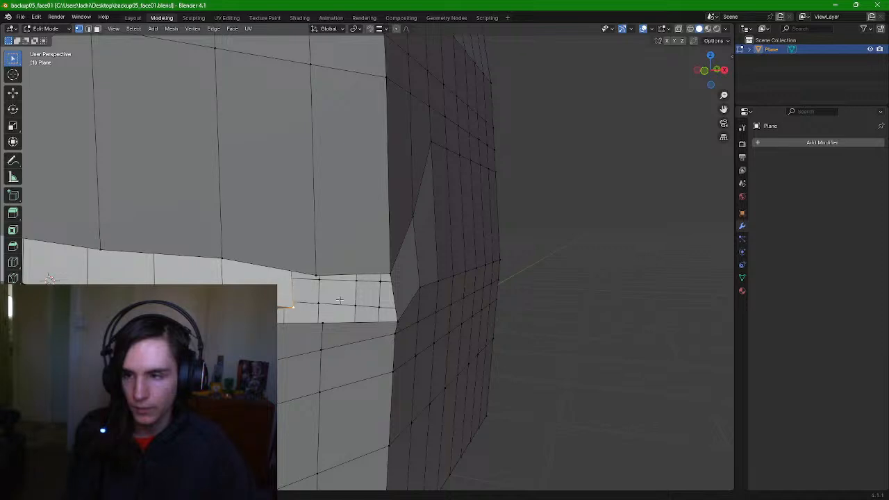
middle_drag(339, 300, 321, 275)
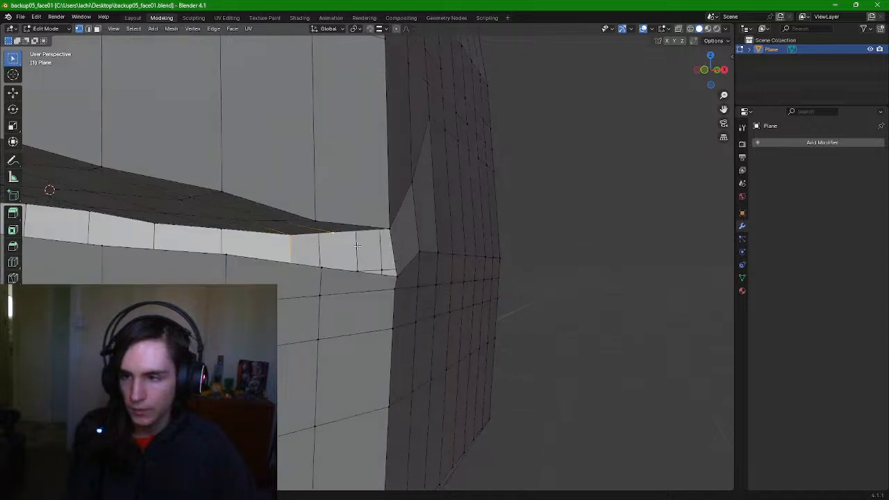
middle_drag(356, 245, 313, 260)
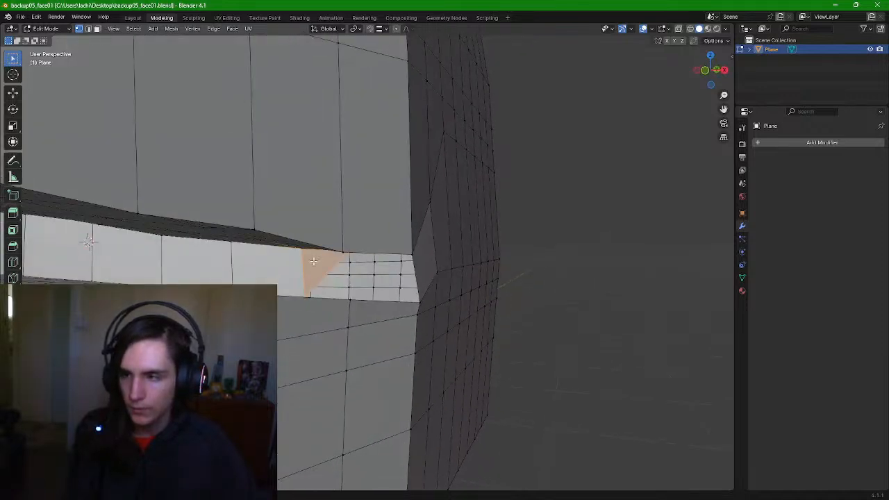
click(14, 261)
click(330, 269)
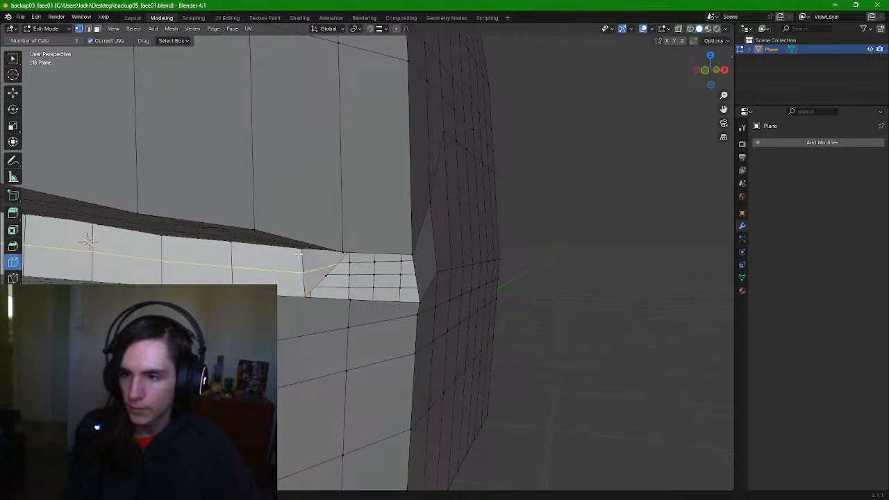
Lower the cut's vertex on the open edge and move it about 0.054 m along the X axis
click(16, 95)
click(329, 274)
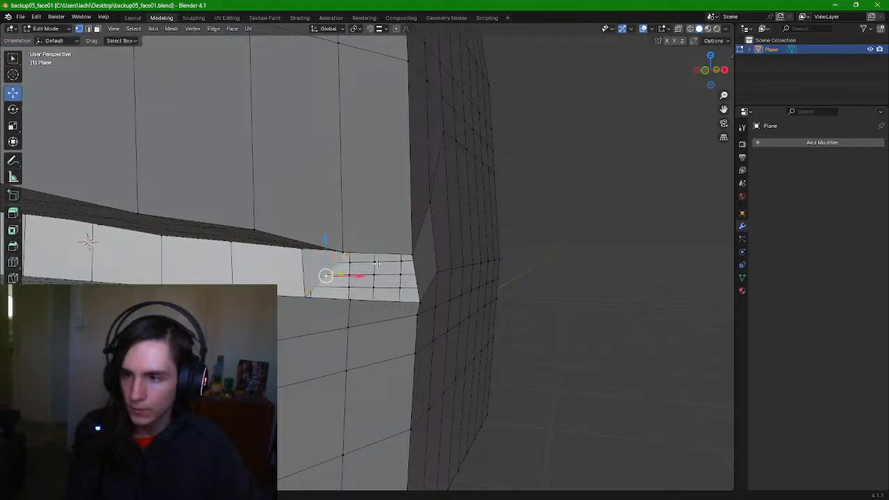
middle_drag(329, 275, 373, 263)
drag(301, 242, 302, 263)
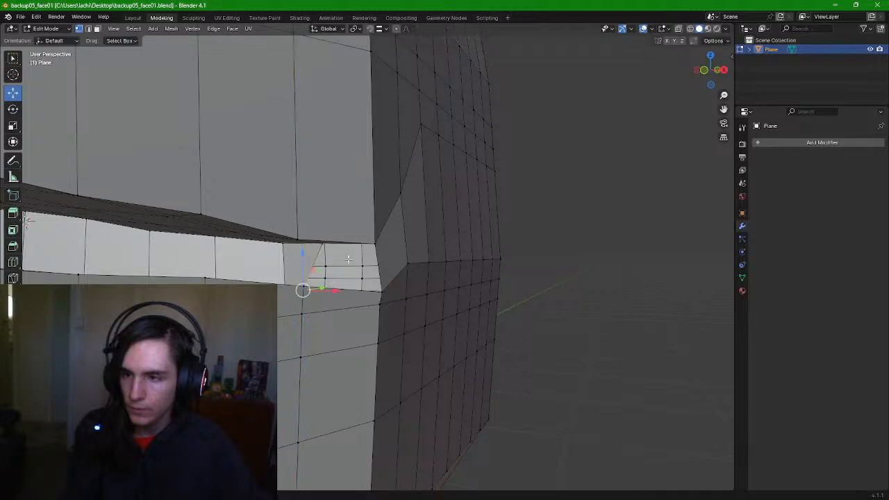
middle_drag(347, 258, 349, 267)
drag(334, 301, 351, 302)
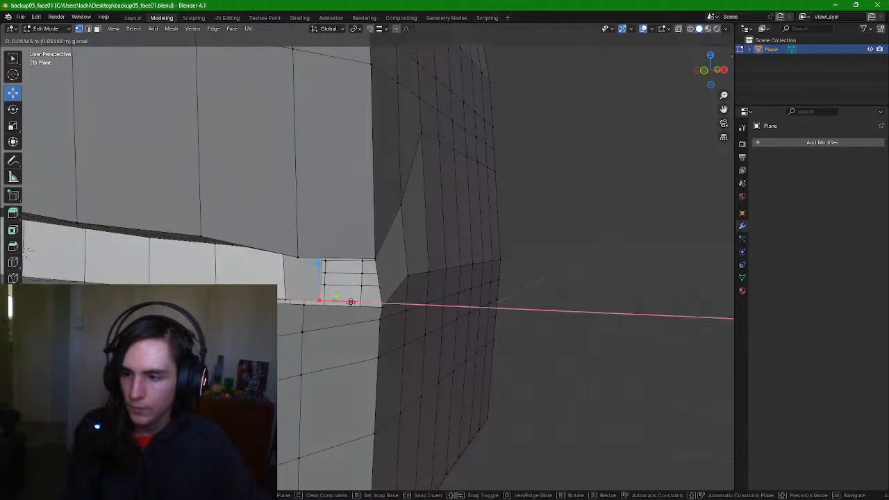
middle_drag(350, 302, 391, 272)
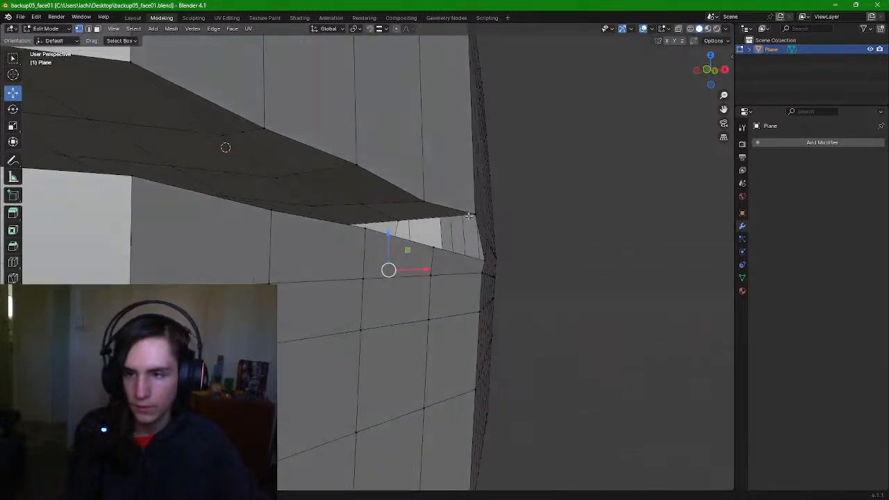
Fill the upper gap at the left mouth corner with a face between the lip, corner and inner-edge vertices
click(473, 215)
shift+click(399, 224)
middle_drag(460, 234, 386, 339)
shift+click(361, 343)
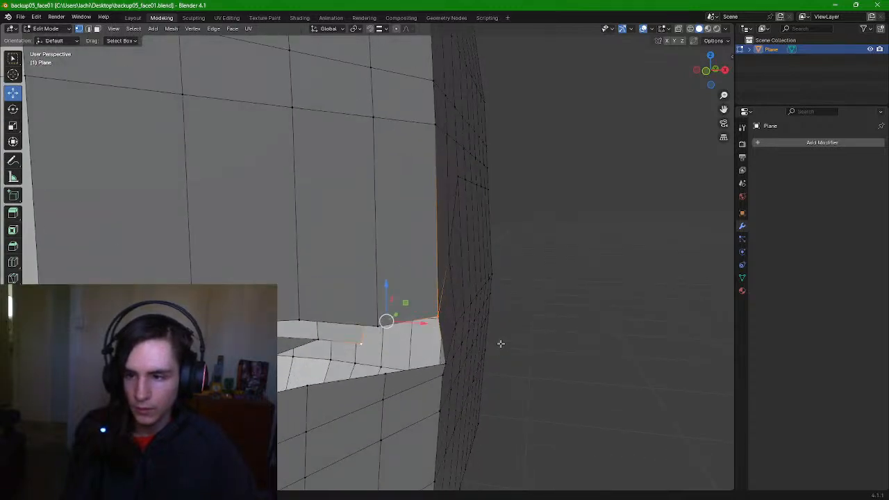
middle_drag(448, 361, 536, 332)
shift+click(445, 333)
middle_drag(446, 334, 469, 375)
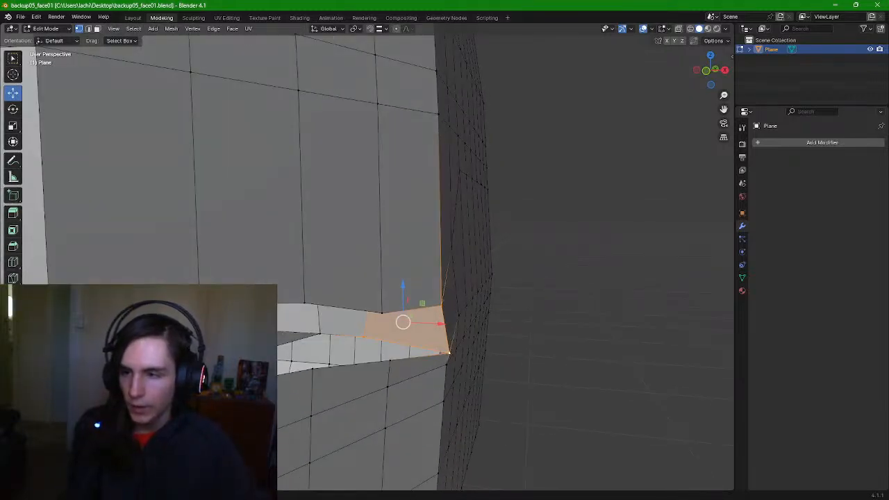
middle_drag(304, 375, 355, 372)
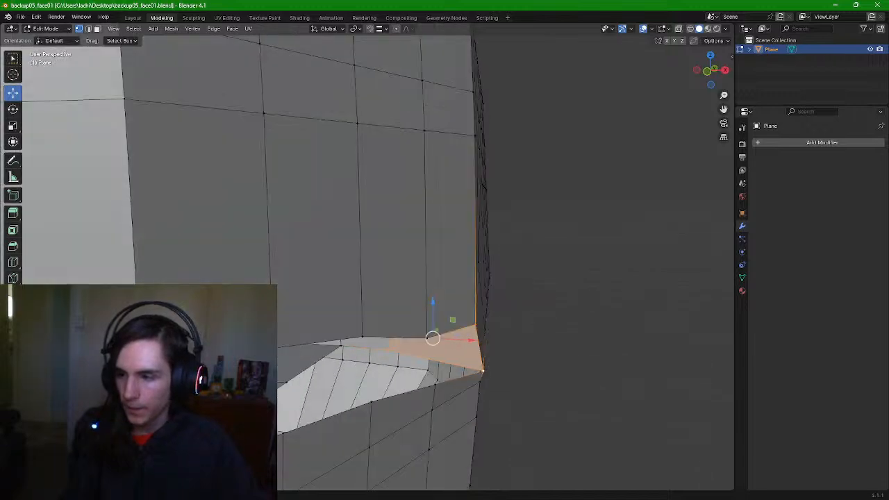
key(alt+a)
click(283, 434)
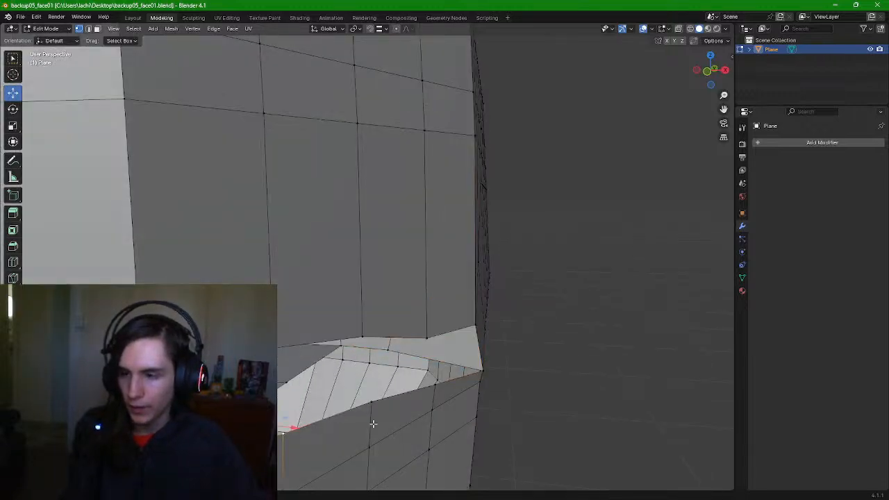
middle_drag(346, 425, 353, 420)
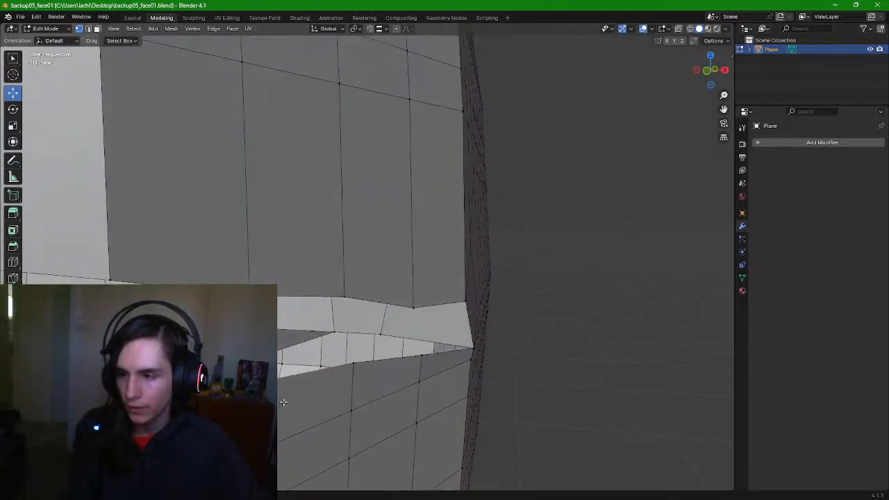
click(12, 263)
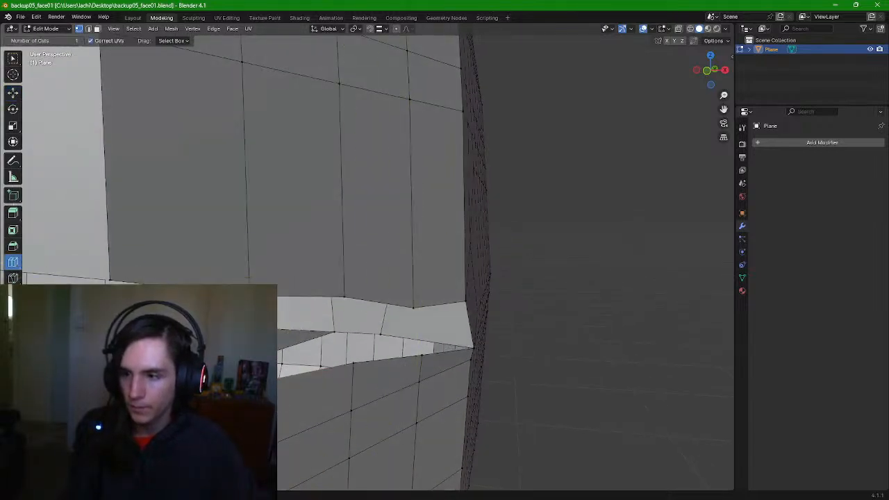
middle_drag(265, 278, 254, 294)
middle_drag(279, 336, 365, 288)
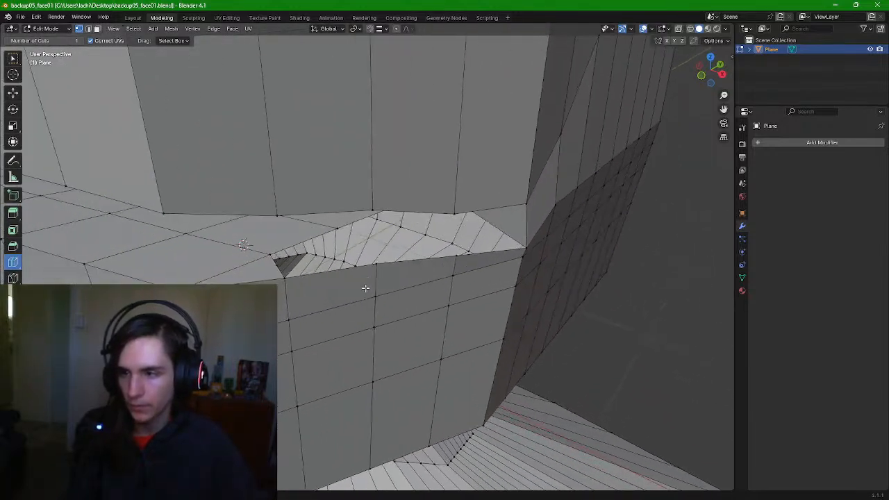
click(12, 93)
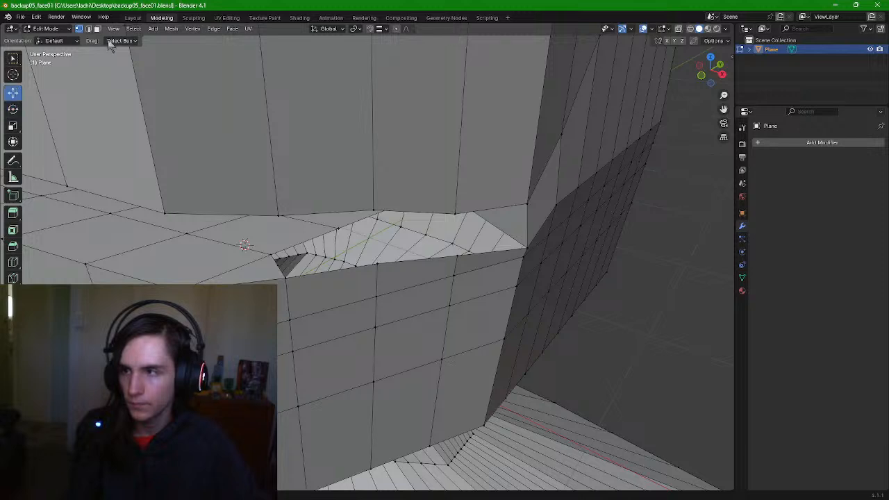
click(88, 29)
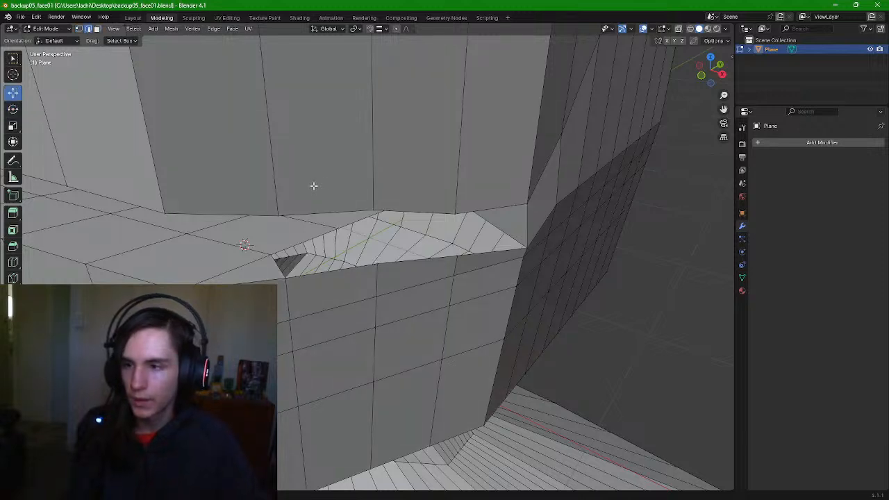
click(13, 262)
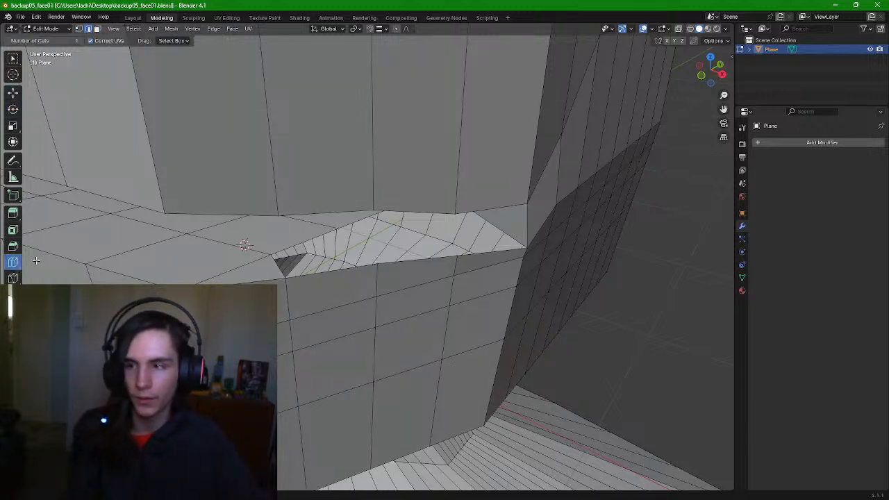
click(14, 94)
click(78, 29)
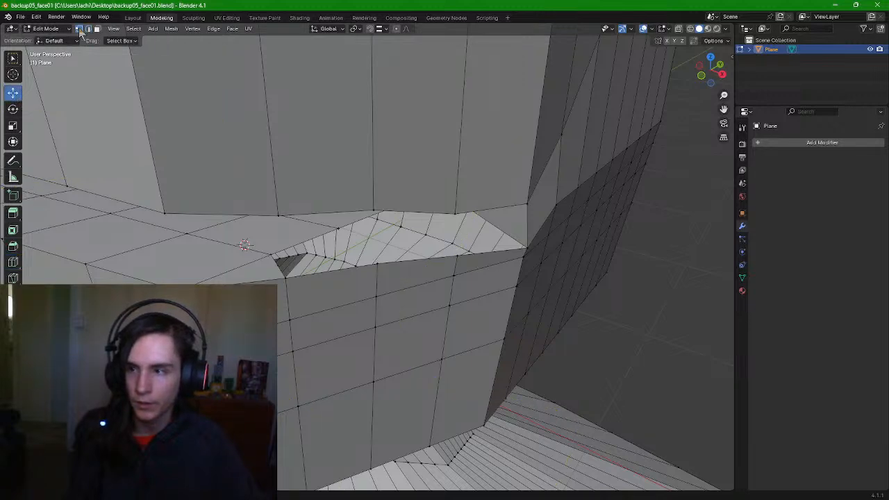
Shift the mouth floor's inner vertex near the left cheek along the X axis and fill the small gap beside it with a face
click(278, 268)
drag(301, 255, 308, 273)
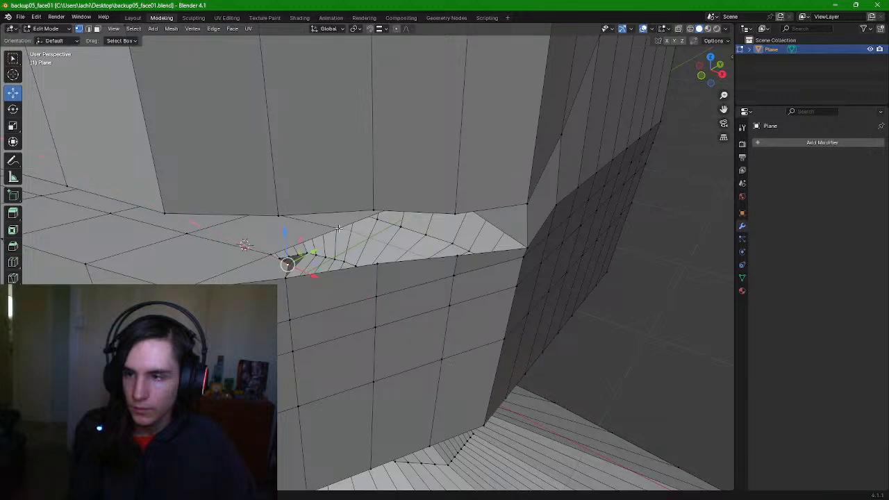
click(339, 228)
shift+click(271, 255)
shift+click(288, 263)
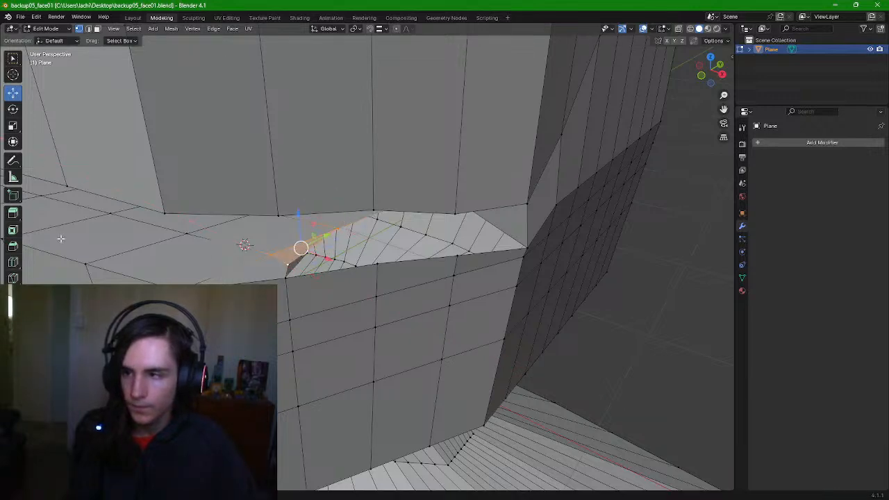
Add a loop cut through the new floor face and move its edge vertex along the X and Y axes toward the mouth corner
click(12, 262)
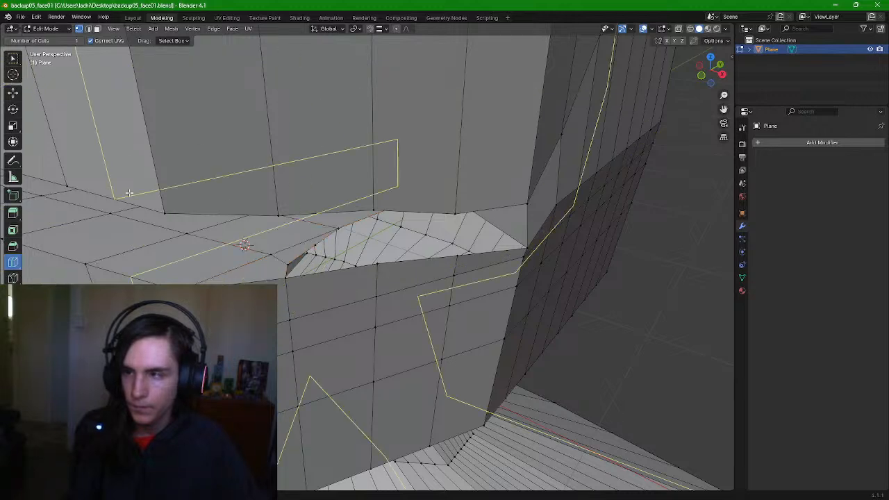
click(12, 94)
click(312, 247)
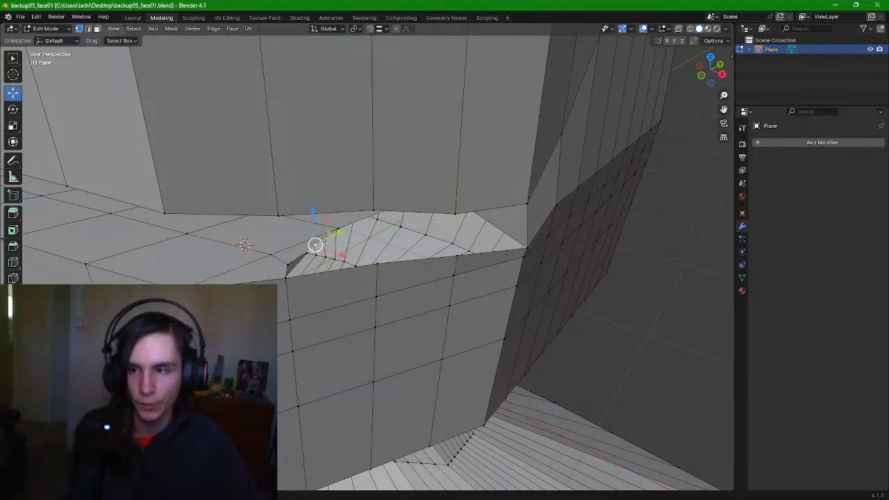
drag(341, 256, 348, 259)
drag(346, 236, 375, 222)
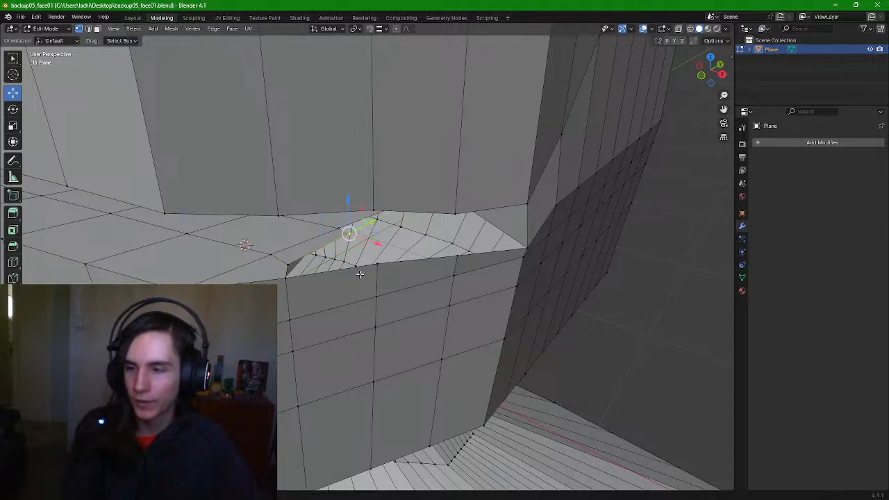
Fill the gap between the moved vertex and the lower lip edge with a face between four vertices
click(285, 259)
shift+click(378, 264)
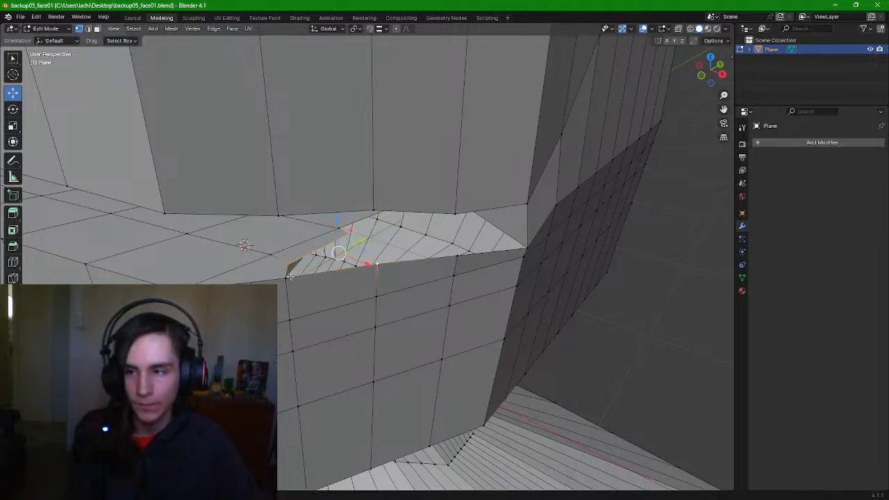
shift+click(288, 277)
key(f)
Examine the character's arm, hand and head from a distance
scroll(488, 290, down, 10)
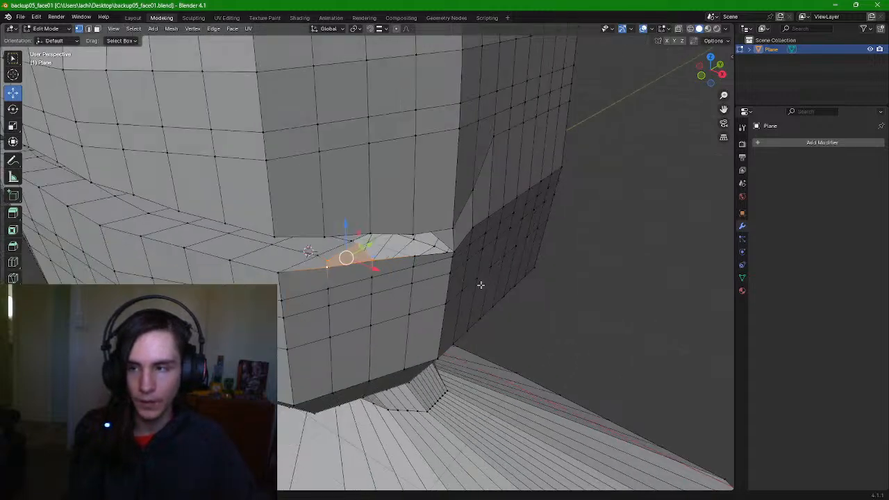
scroll(564, 309, down, 2)
shift+middle_drag(567, 343, 535, 252)
scroll(556, 285, up, 4)
shift+middle_drag(591, 333, 526, 270)
scroll(566, 265, up, 2)
shift+middle_drag(612, 258, 451, 269)
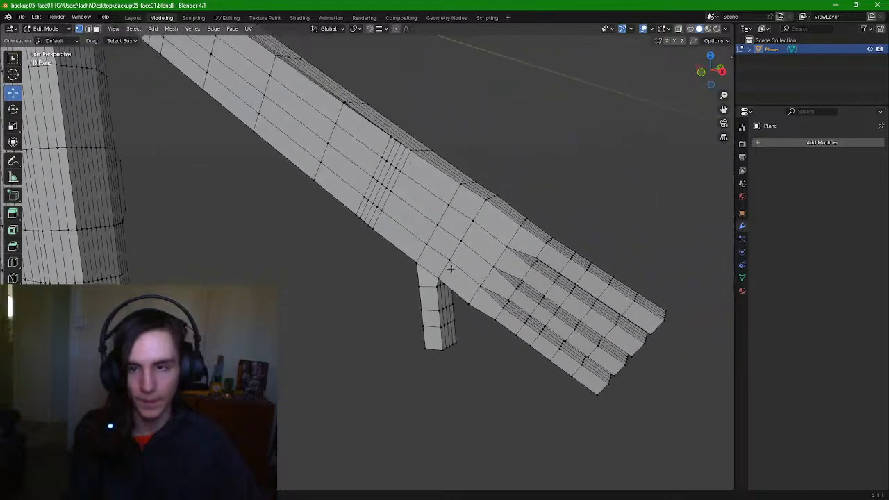
scroll(366, 210, down, 6)
shift+middle_drag(366, 211, 546, 435)
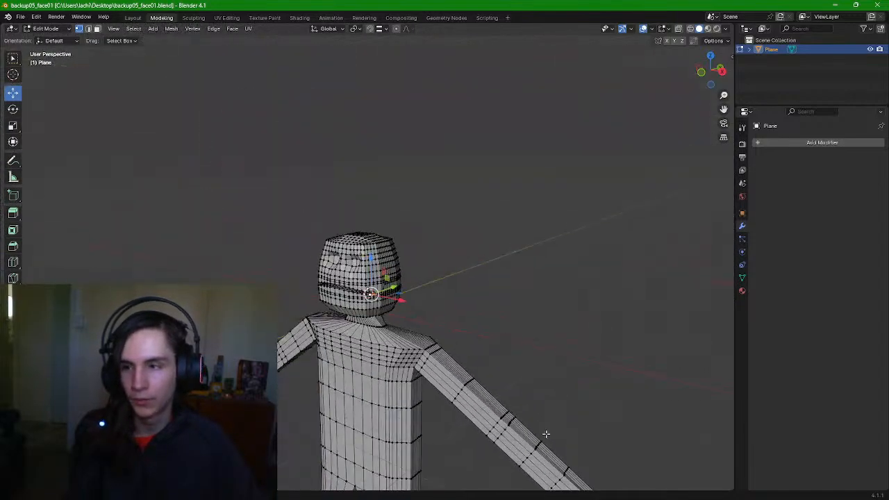
middle_drag(487, 312, 493, 310)
scroll(491, 308, up, 8)
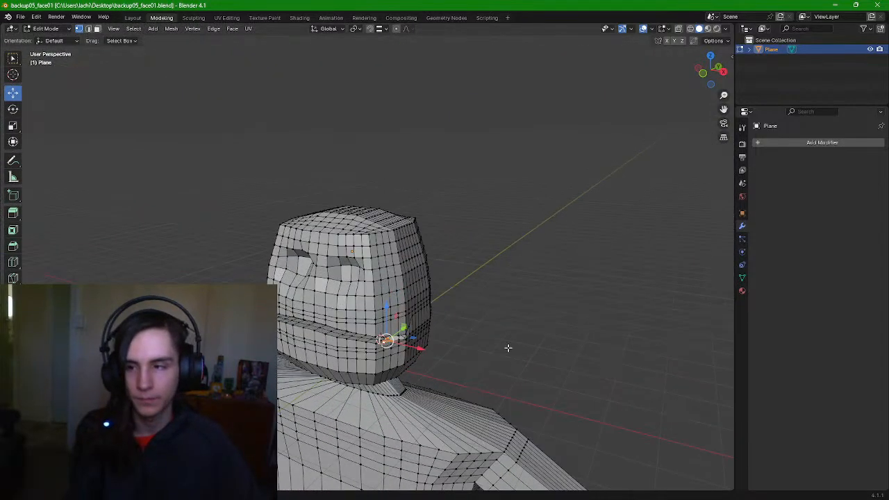
Shift the mouth floor's inner vertex along the X axis and fill the triangle between it and two lower-lip vertices
scroll(577, 324, up, 8)
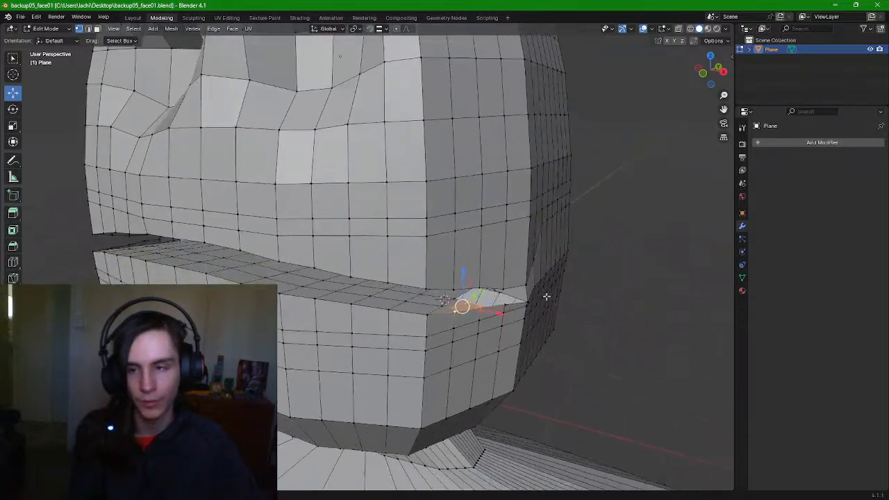
middle_drag(528, 269, 412, 259)
click(344, 262)
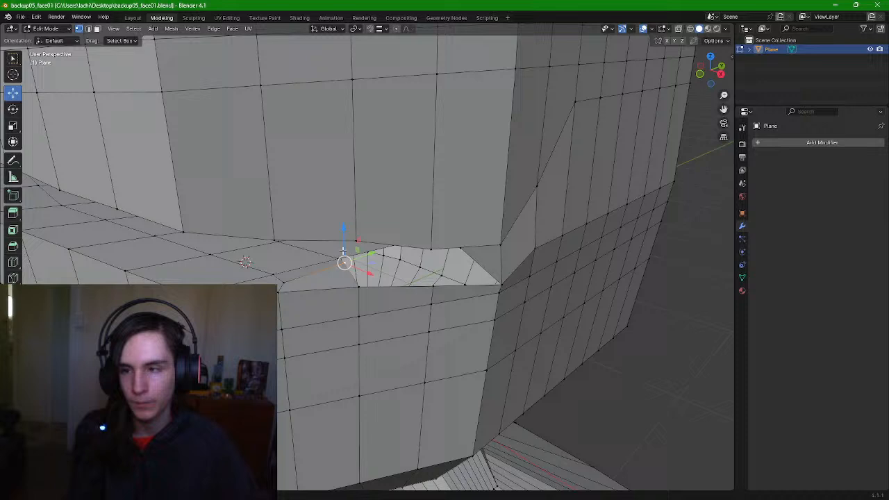
drag(363, 273, 378, 280)
click(360, 286)
shift+click(431, 285)
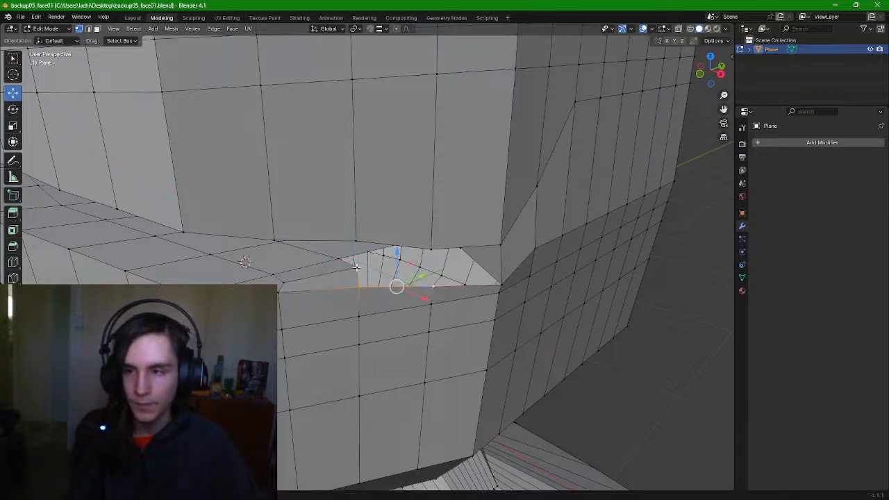
shift+click(356, 266)
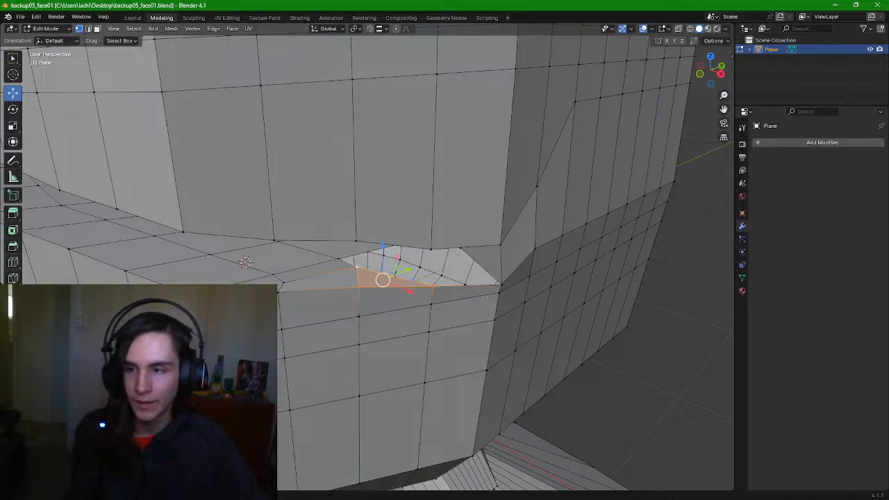
Add a loop cut through the new triangular face and move its edge vertex along the X axis toward the mouth corner
click(13, 262)
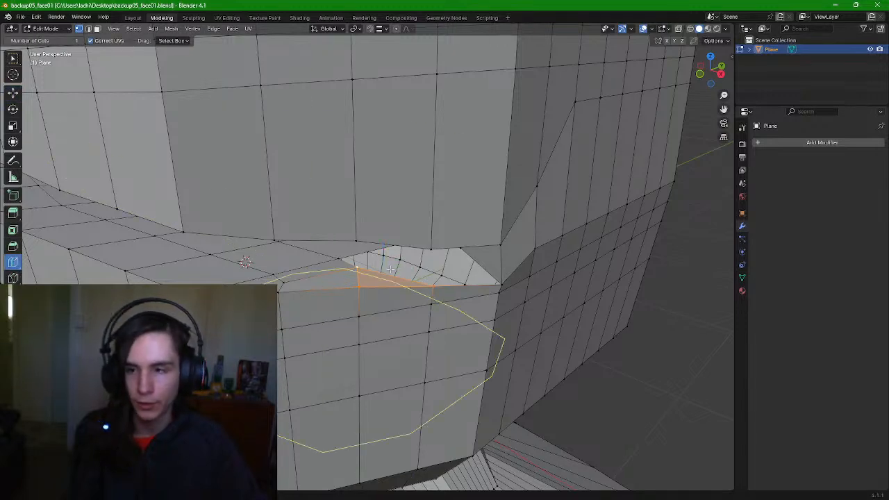
key(alt+a)
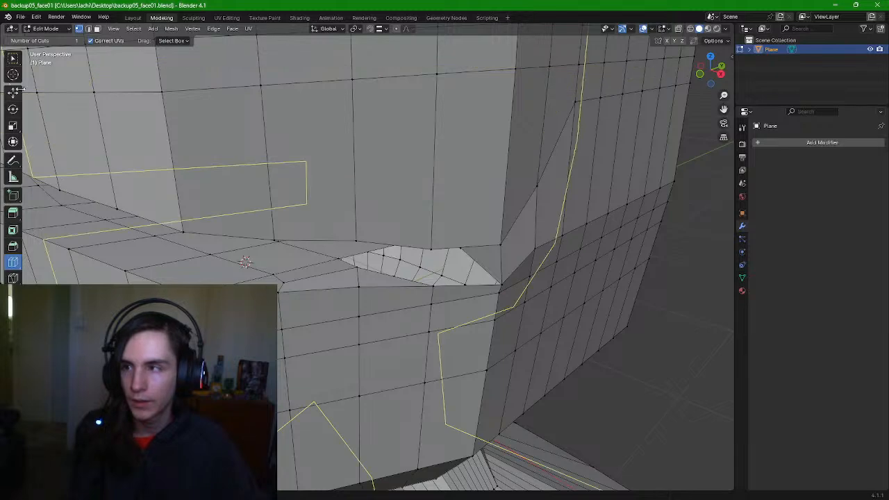
click(14, 58)
middle_drag(403, 276, 447, 256)
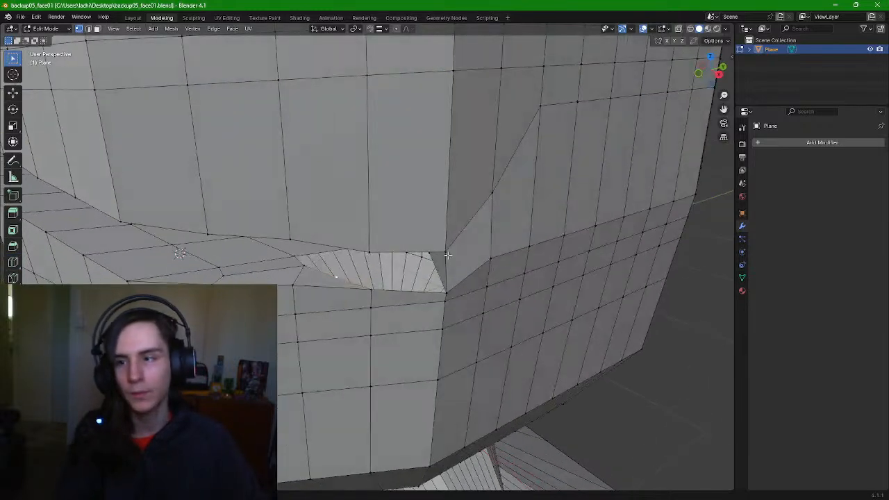
click(13, 91)
click(336, 276)
drag(382, 265, 387, 265)
middle_drag(387, 265, 429, 301)
Fill the gap at the mouth corner with a face between the two lip vertices and two inner vertices
click(426, 266)
shift+click(495, 266)
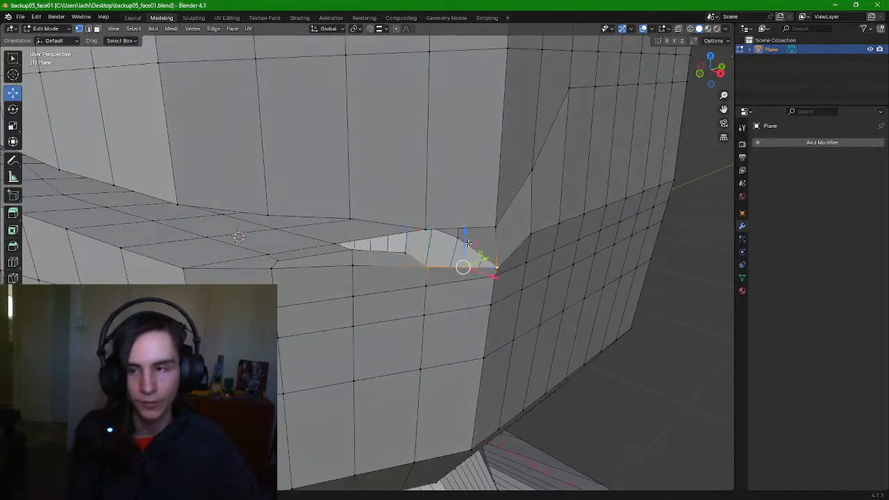
shift+click(458, 239)
shift+click(404, 253)
key(f)
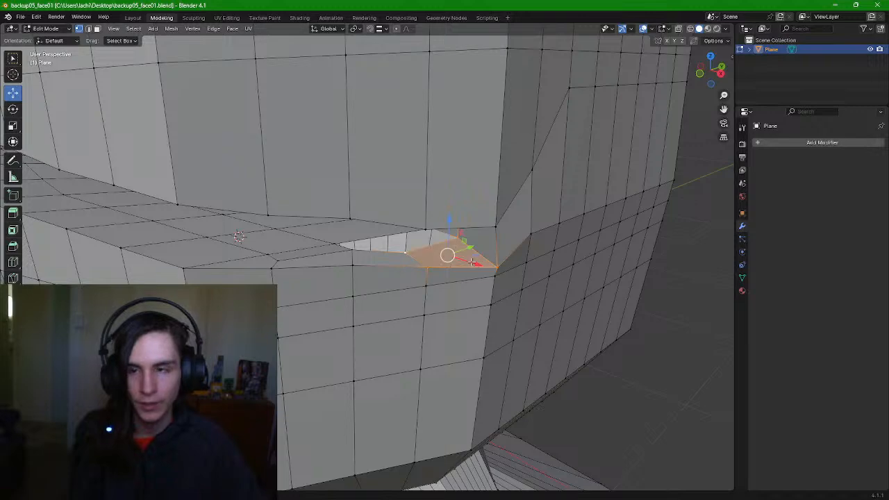
Add a loop cut along the mouth floor's rear strip of faces, ending at the remaining gap
scroll(454, 259, up, 2)
middle_drag(455, 257, 449, 256)
middle_drag(374, 252, 384, 250)
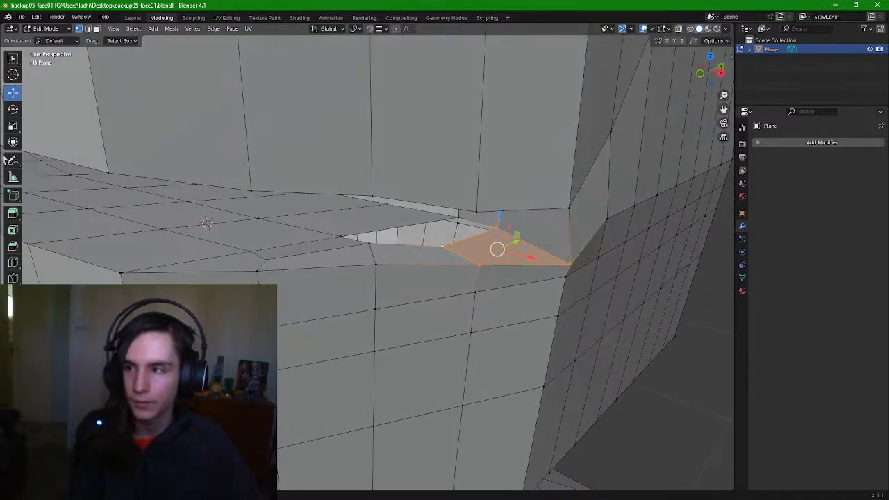
click(12, 262)
drag(359, 216, 362, 217)
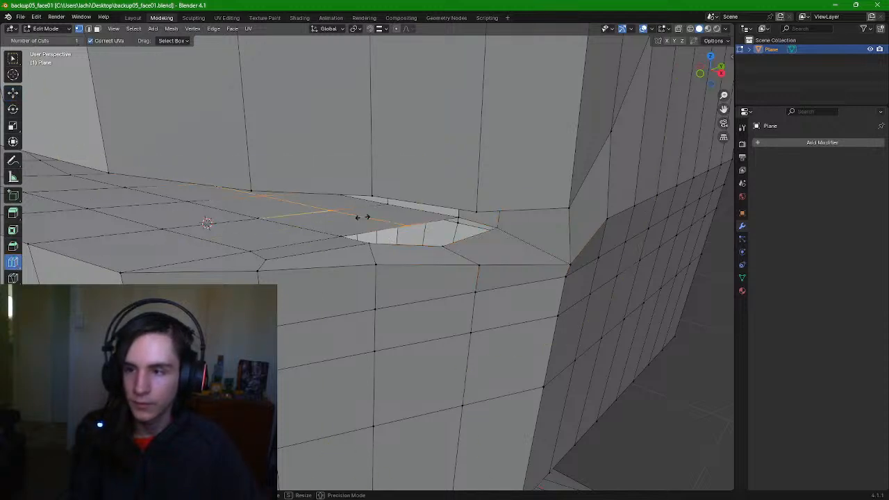
click(13, 91)
key(w)
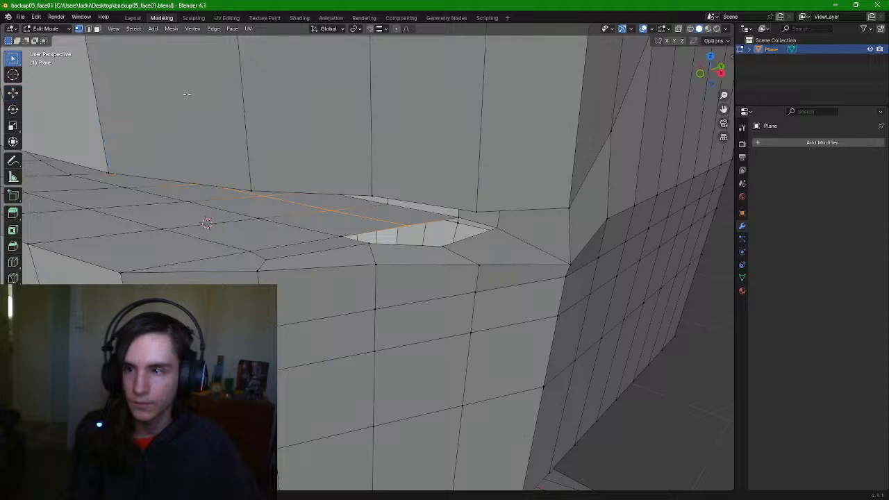
Fill the inner part of the remaining floor gap with a face reaching the new loop cut's end vertex
click(372, 245)
click(342, 237)
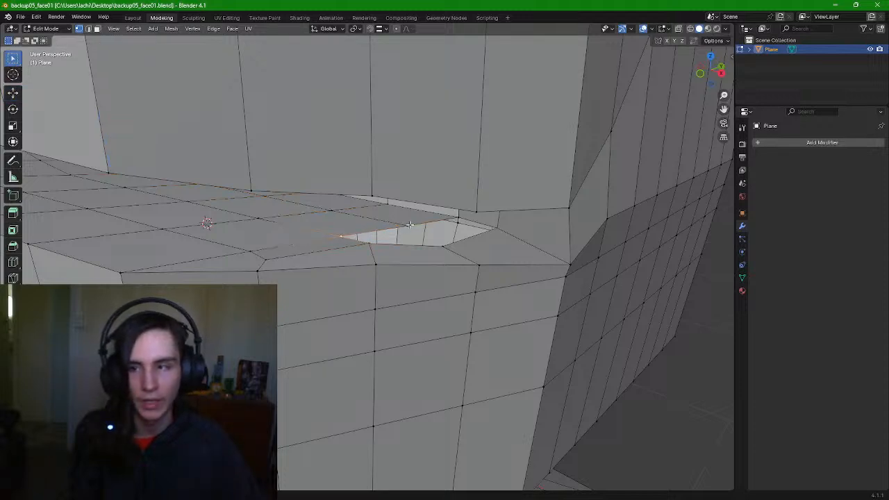
shift+click(409, 225)
shift+click(447, 249)
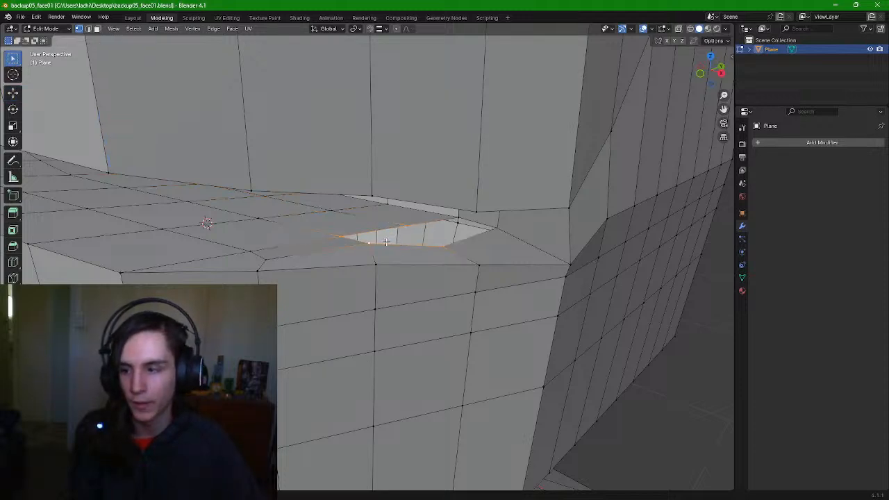
key(f)
Close the last mouth floor gap near the corner with a face between its four surrounding vertices
middle_drag(506, 242, 497, 242)
click(445, 222)
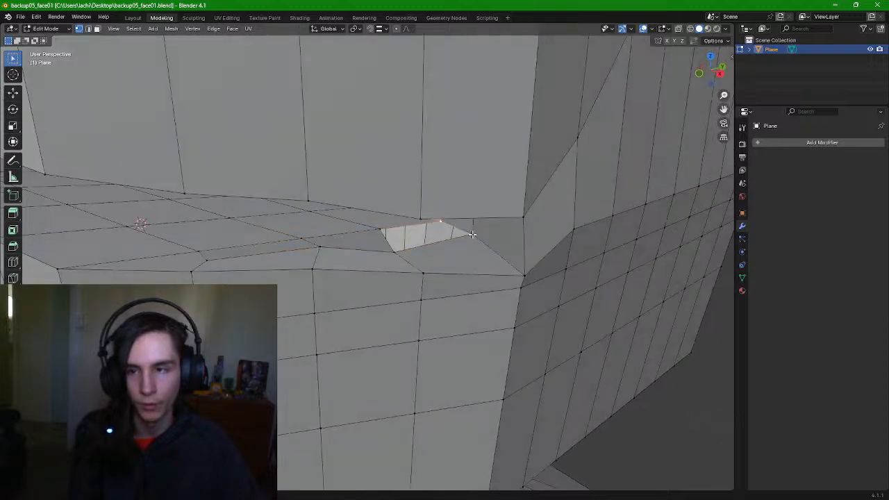
shift+click(470, 235)
shift+click(393, 253)
shift+click(378, 225)
key(f)
Fill the first gap between the mouth roof and cheek at the opposite mouth corner with a face
middle_drag(431, 241, 589, 257)
scroll(519, 240, down, 7)
middle_drag(280, 258, 425, 249)
middle_drag(425, 249, 546, 258)
scroll(457, 273, up, 4)
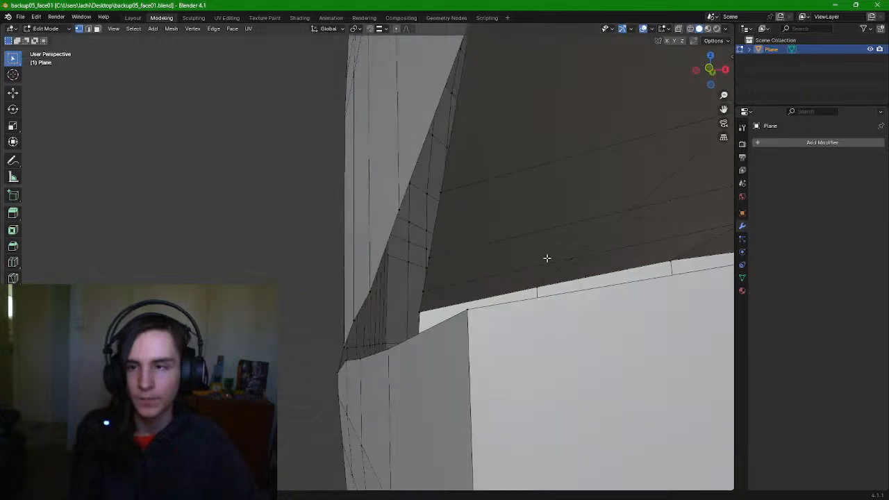
click(484, 173)
middle_drag(484, 173, 400, 145)
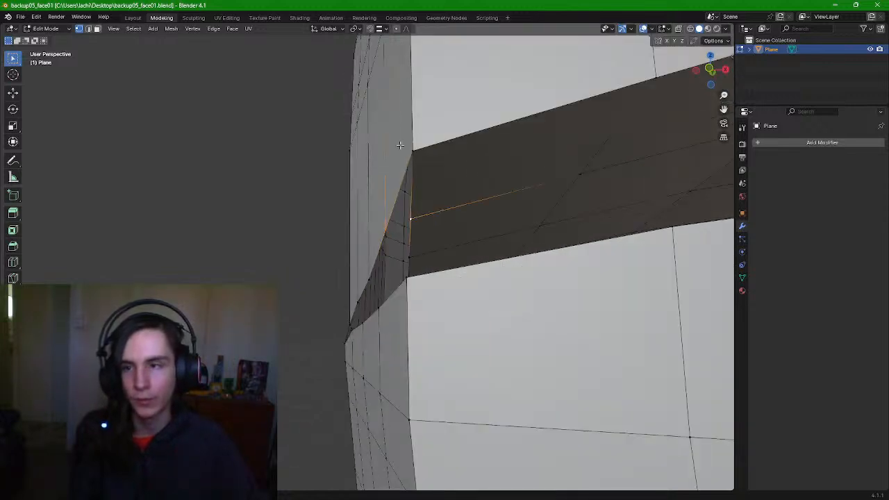
shift+click(456, 194)
middle_drag(472, 226, 141, 169)
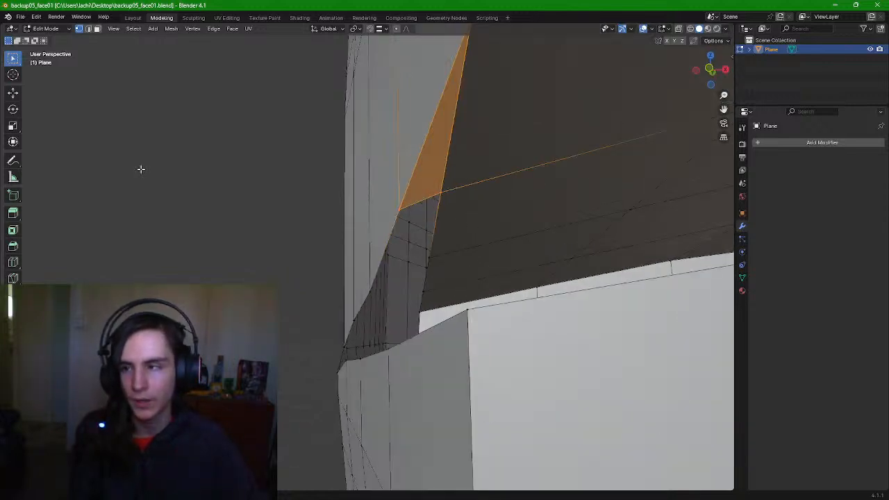
Add a loop cut through the new roof face and move its free edge vertex down along the Z axis
click(14, 263)
key(alt+a)
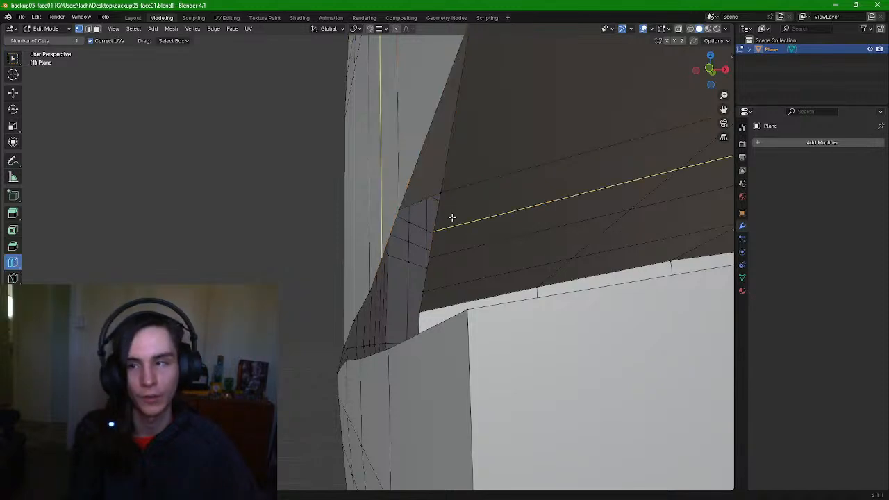
click(16, 61)
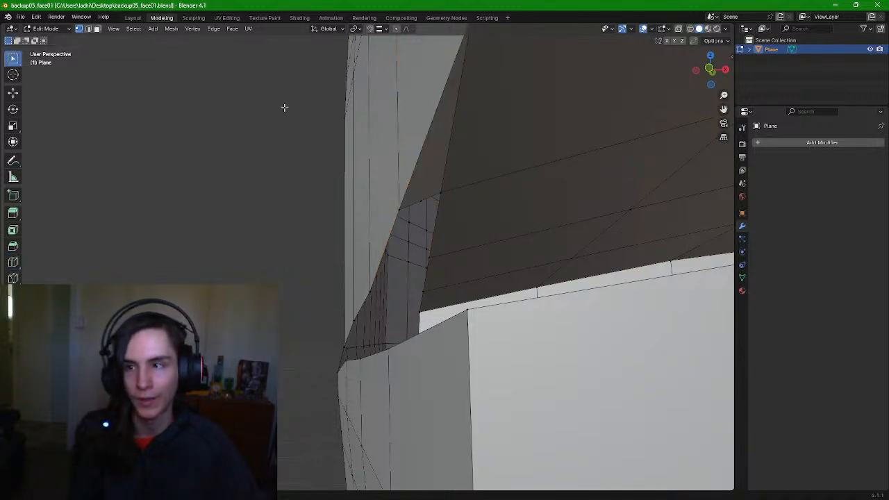
scroll(510, 208, up, 2)
middle_drag(510, 209, 521, 209)
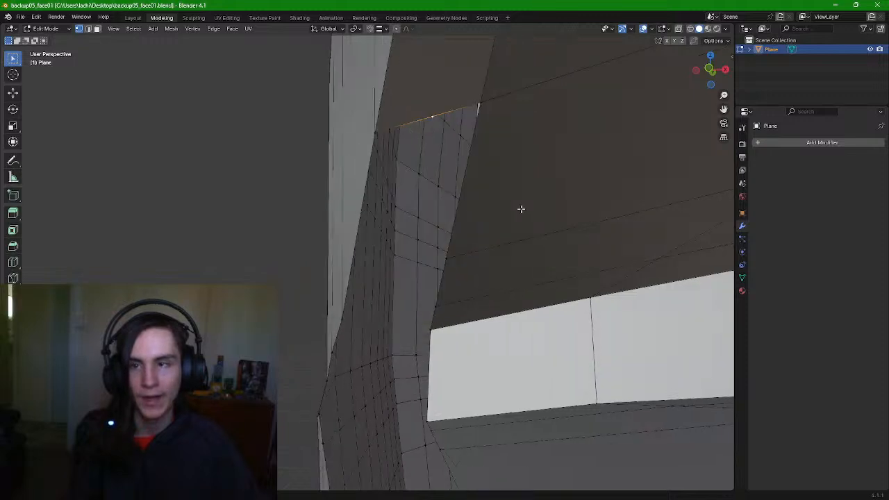
click(13, 92)
drag(434, 87, 460, 143)
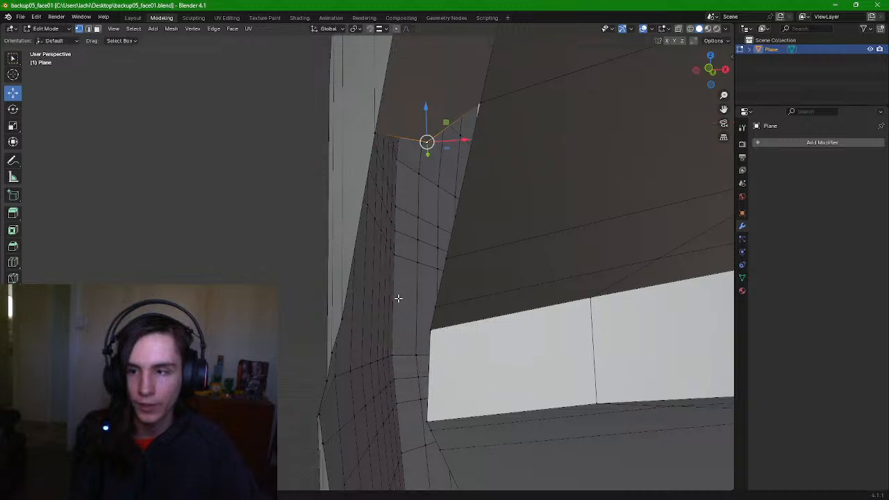
click(342, 320)
click(446, 257)
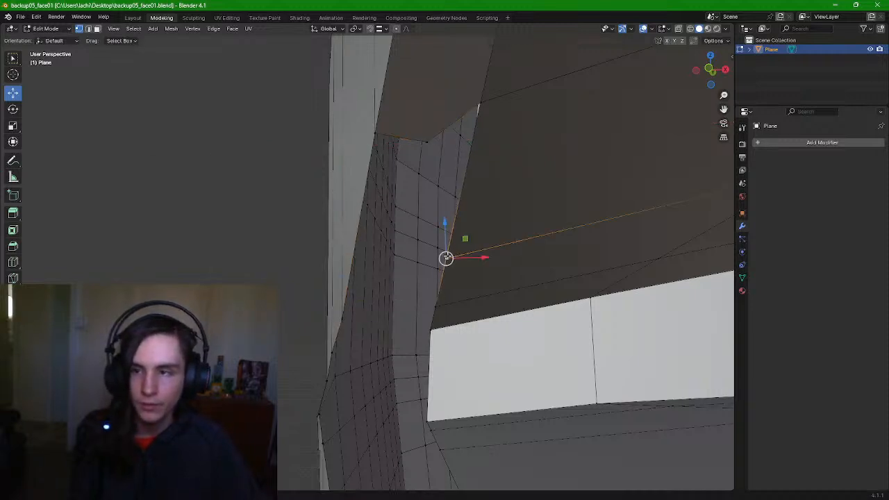
shift+click(343, 315)
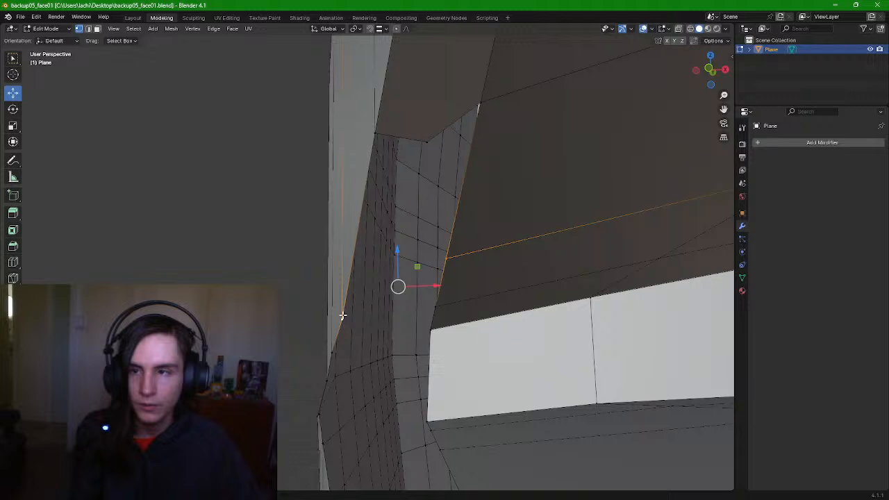
Fill a triangle between the lowered vertex and two neighbouring vertices on the mouth roof's edge
click(429, 138)
shift+click(479, 106)
shift+click(445, 257)
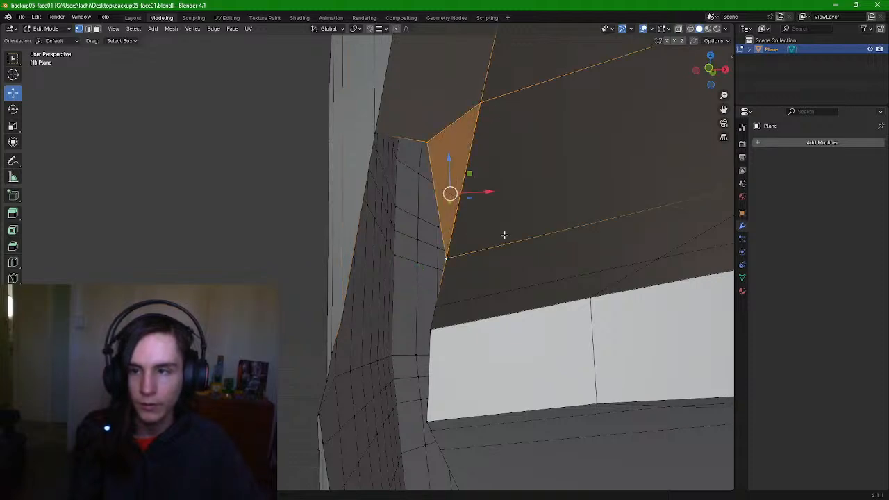
Loop cut the roof triangle and move its new edge vertex along the X axis and down along Z
click(12, 262)
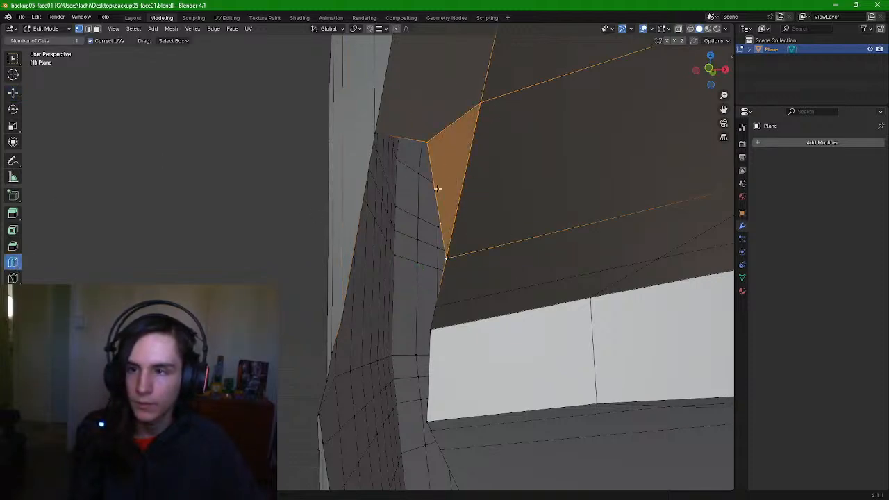
key(alt+a)
click(16, 92)
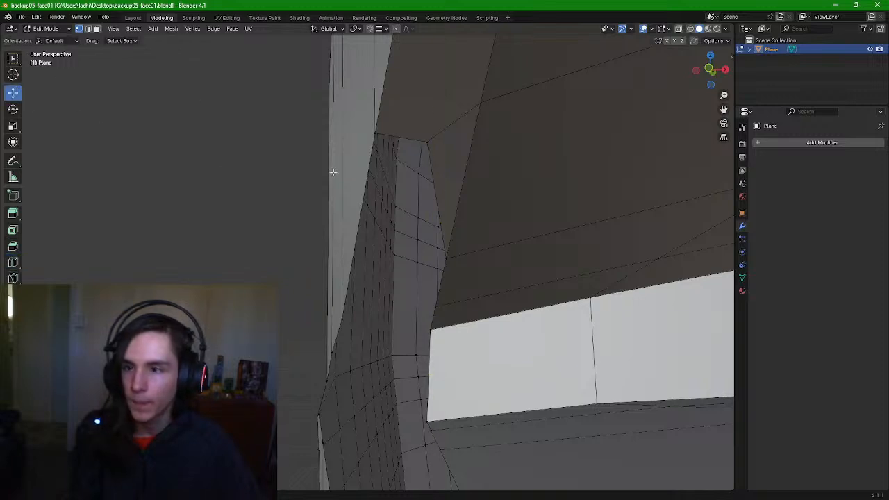
click(441, 224)
drag(474, 222, 455, 224)
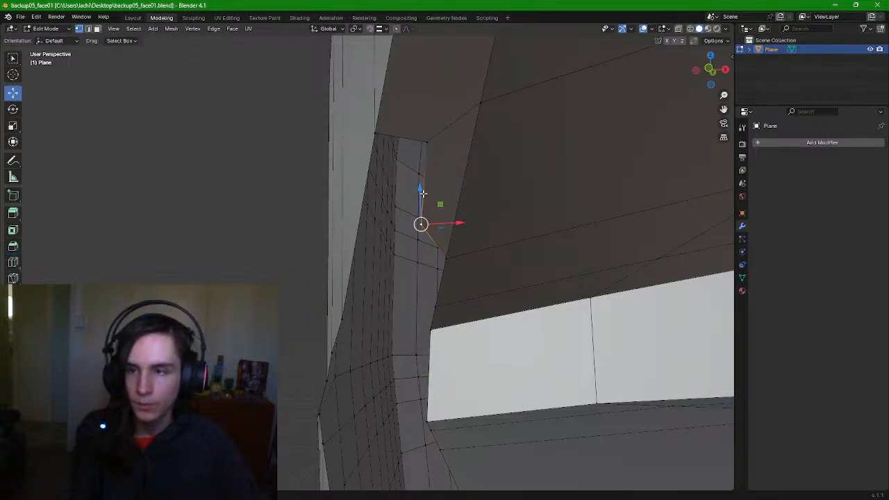
drag(422, 194, 419, 219)
Fill the gap between the cheek edge and the two inner roof vertices with a four-sided face
click(339, 318)
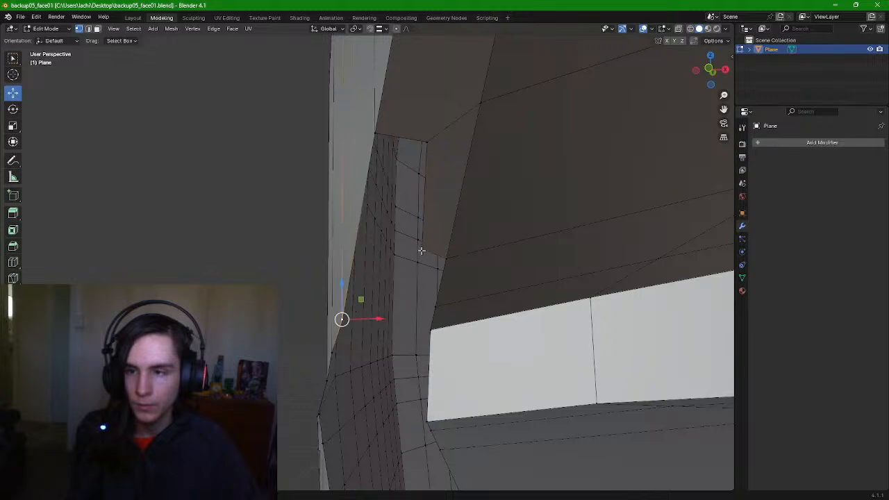
shift+click(419, 250)
shift+click(426, 142)
shift+click(375, 134)
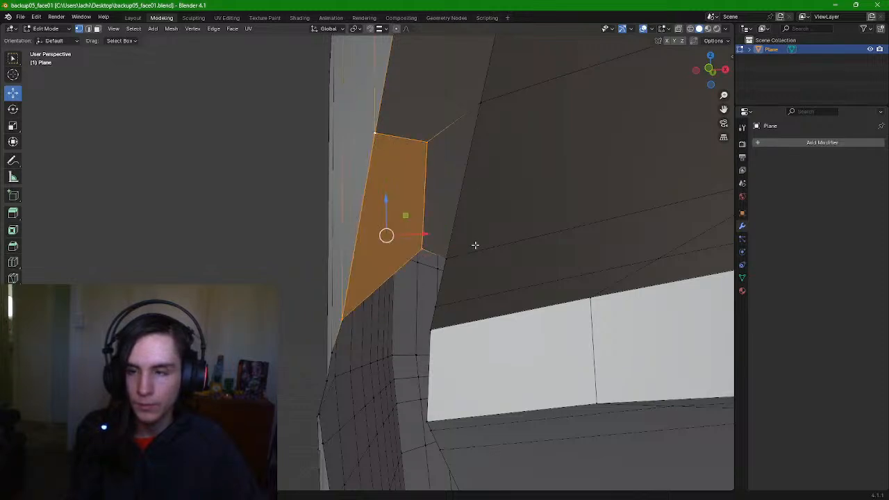
Reposition the new face's lower inner vertex along the Z and X axes to even out the mouth's corner surface
click(422, 247)
drag(420, 214, 421, 252)
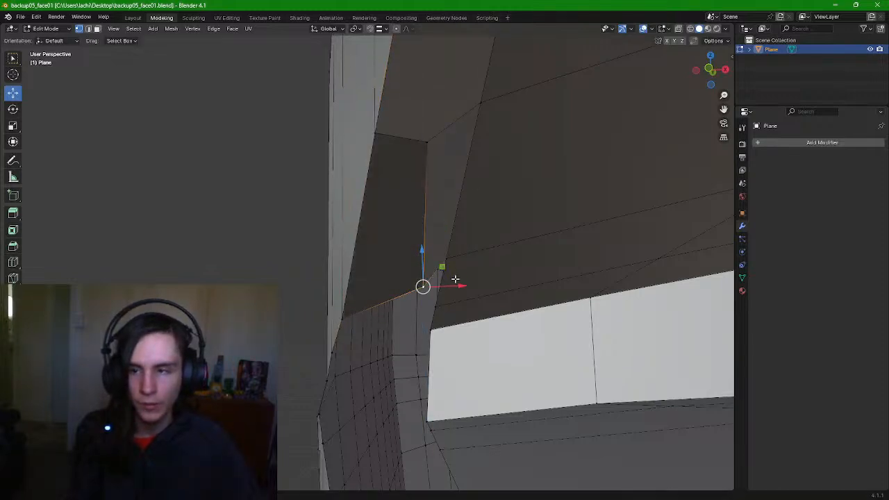
drag(451, 287, 434, 289)
middle_drag(464, 315, 487, 306)
scroll(465, 314, down, 4)
middle_drag(444, 288, 342, 296)
drag(294, 278, 297, 260)
Fill a triangle between the repositioned vertex and the next two vertices on the mouth roof's edge
middle_drag(297, 260, 428, 261)
shift+click(332, 217)
shift+click(390, 226)
key(f)
Loop cut the roof triangle at the mouth corner and move its new edge vertex along X and down along Z
click(13, 262)
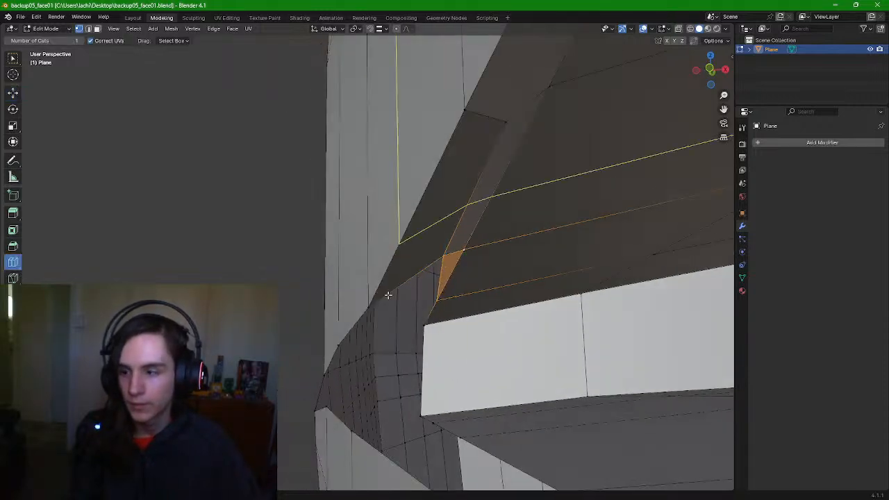
scroll(480, 276, down, 3)
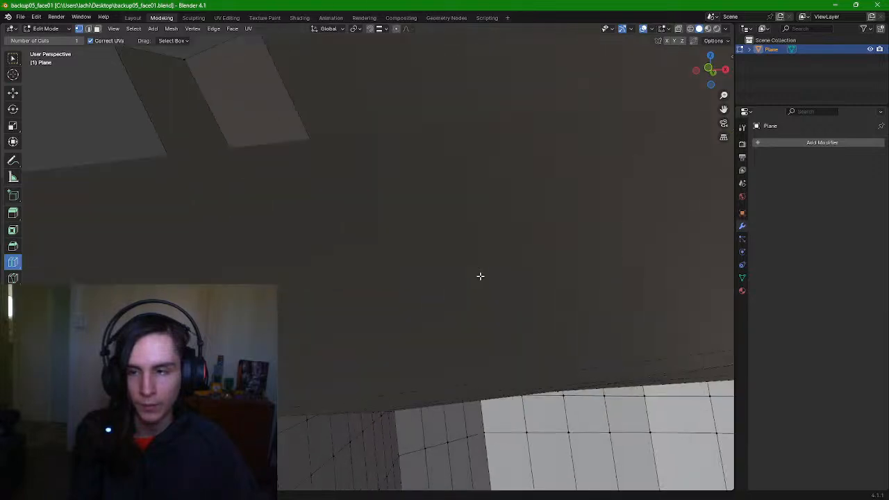
scroll(480, 277, up, 3)
middle_drag(480, 277, 483, 278)
click(14, 95)
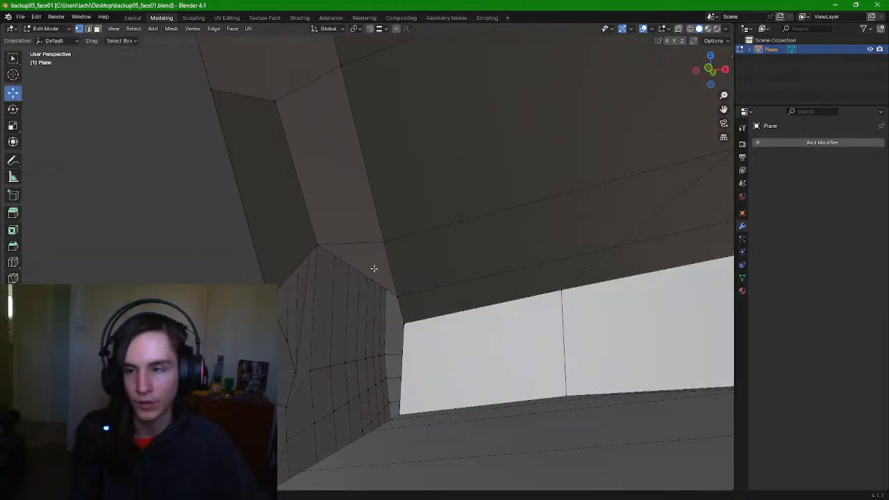
click(373, 279)
drag(406, 277, 393, 279)
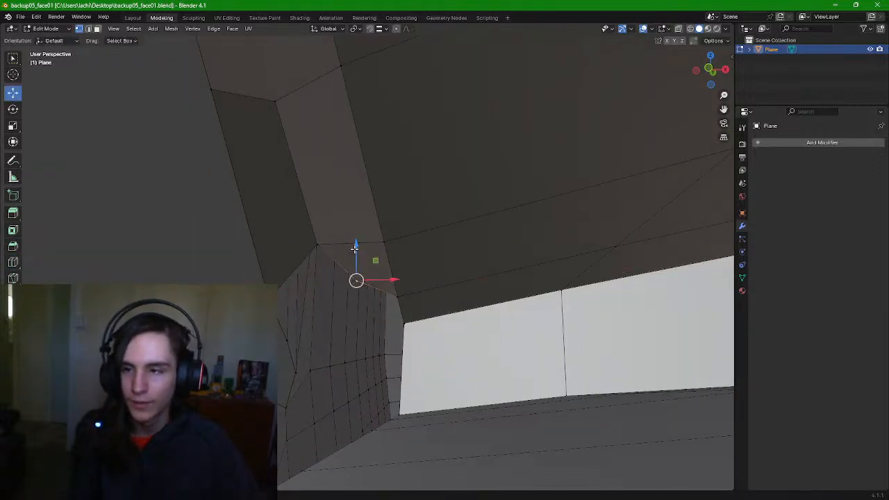
drag(357, 251, 346, 309)
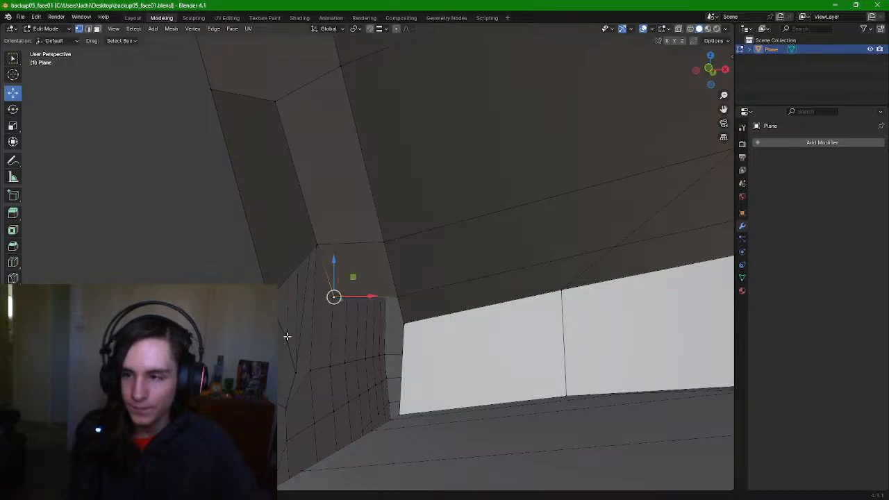
Fill a four-sided face between the lowered vertex, the adjacent inner roof vertex and the two cheek edge vertices
click(286, 337)
shift+click(335, 296)
shift+click(318, 246)
shift+click(280, 284)
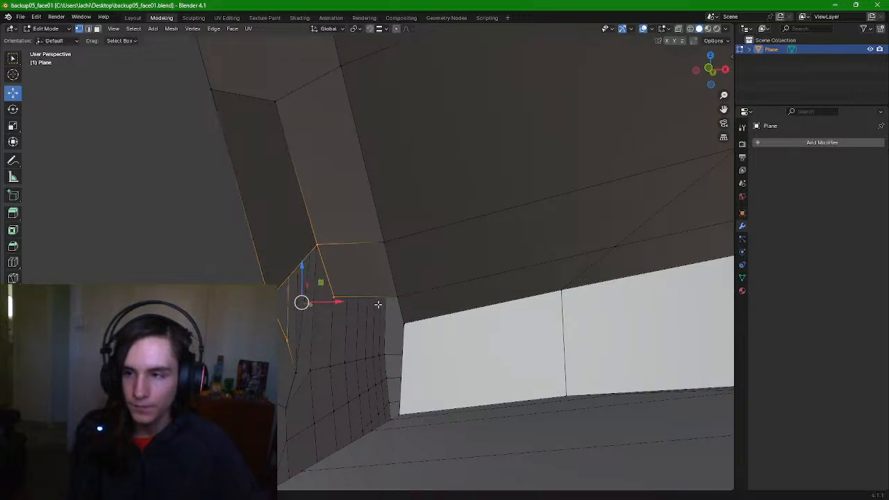
key(f)
Fill a triangle between the upper mouth corner vertex, the adjacent roof edge vertex and the inner corner vertex
scroll(436, 327, up, 2)
click(422, 348)
shift+middle_drag(441, 331, 442, 326)
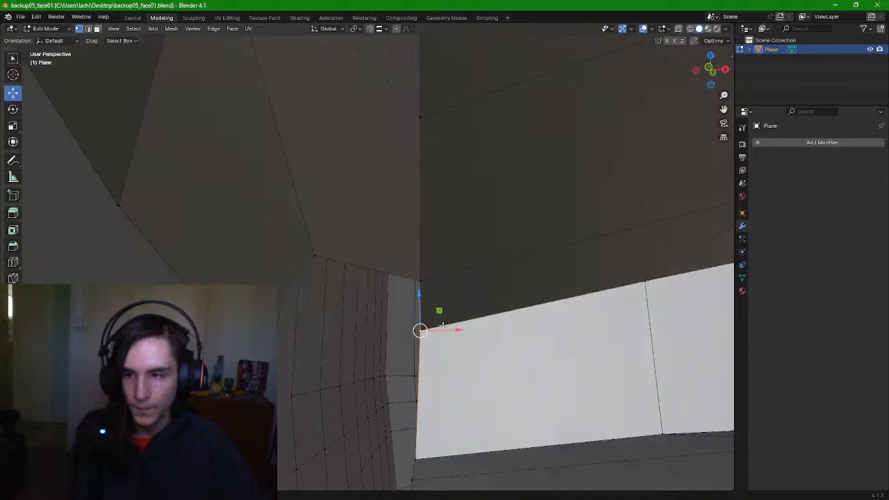
shift+click(417, 277)
shift+click(316, 256)
middle_drag(422, 272, 418, 269)
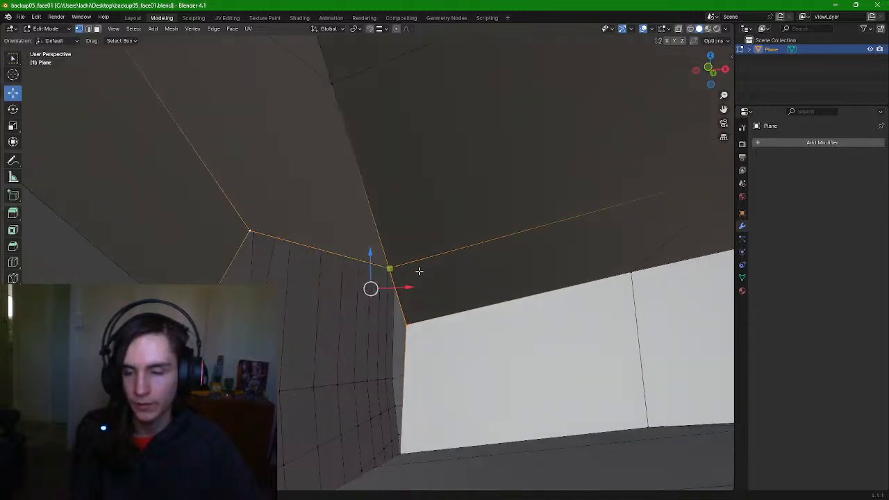
key(f)
Loop cut the triangle at the upper mouth corner and move its new vertex along X and down along Z
click(13, 262)
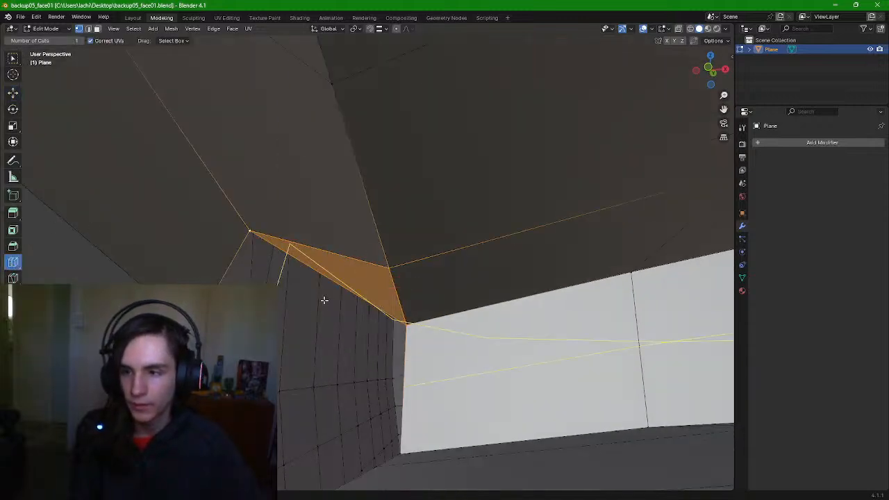
key(alt+a)
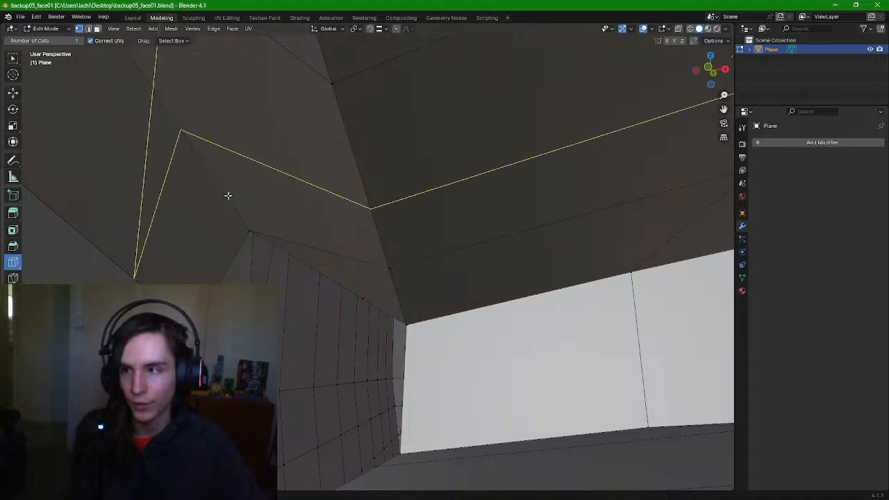
click(13, 93)
click(365, 301)
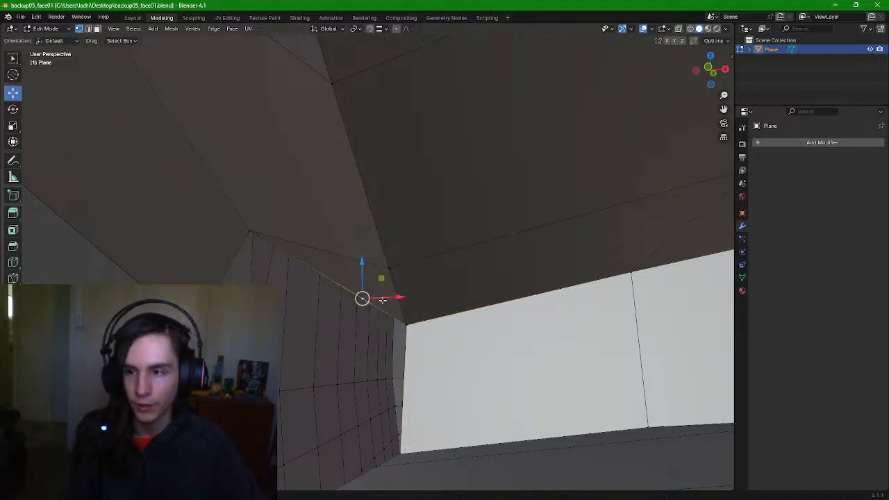
drag(390, 299, 340, 314)
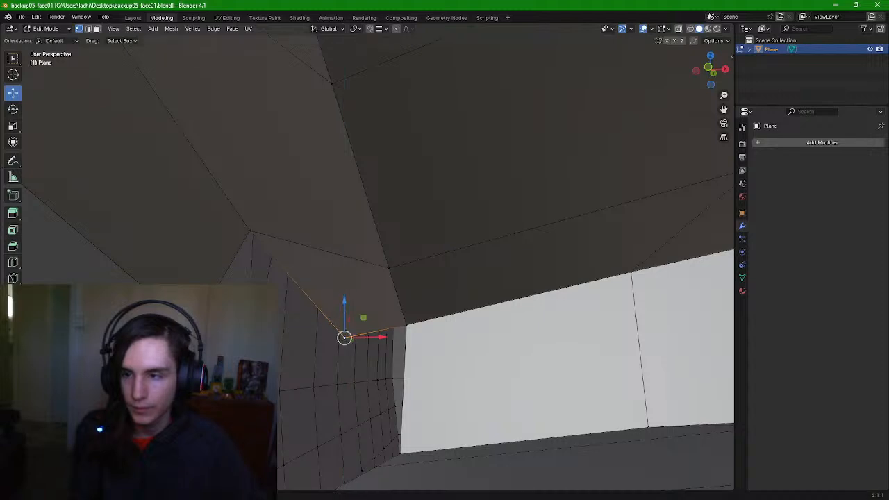
middle_drag(304, 360, 304, 359)
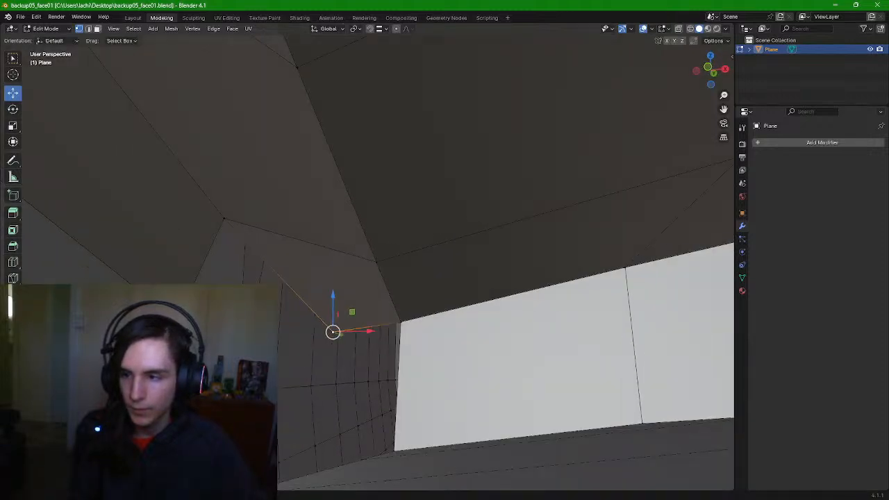
Fill the gap between the cheek edge, the inner roof vertex and the lowered vertex with a four-sided face
drag(267, 410, 157, 298)
shift+click(232, 258)
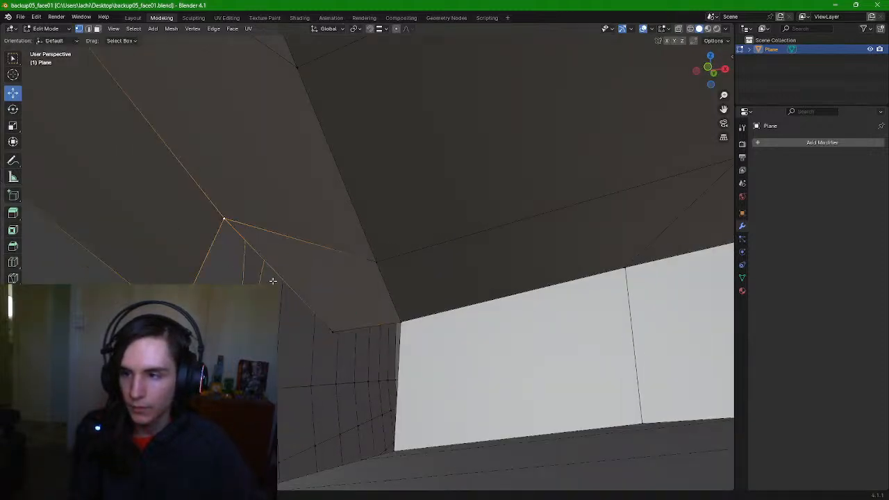
shift+click(336, 333)
key(f)
mouse_move(435, 347)
middle_down()
mouse_move(440, 361)
mouse_move(446, 348)
middle_up()
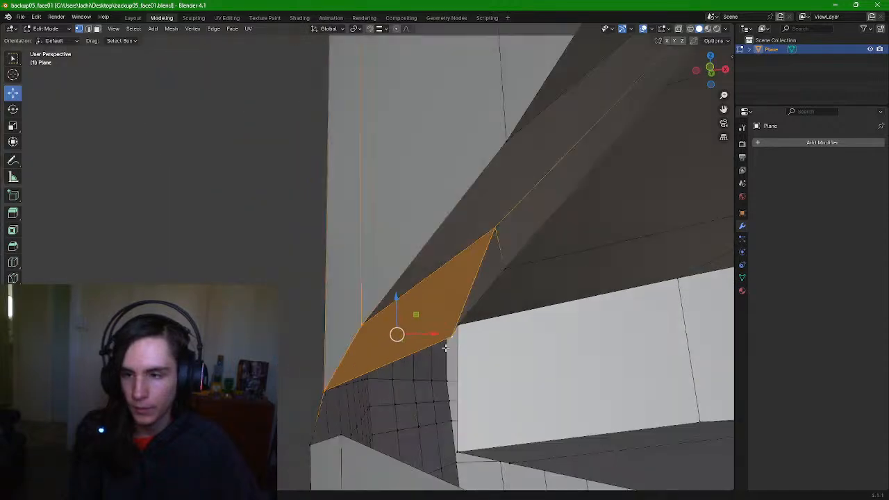
middle_drag(471, 377, 487, 414)
Fill a triangle between the mouth's upper and lower corner vertices and the lowered inner vertex
click(405, 436)
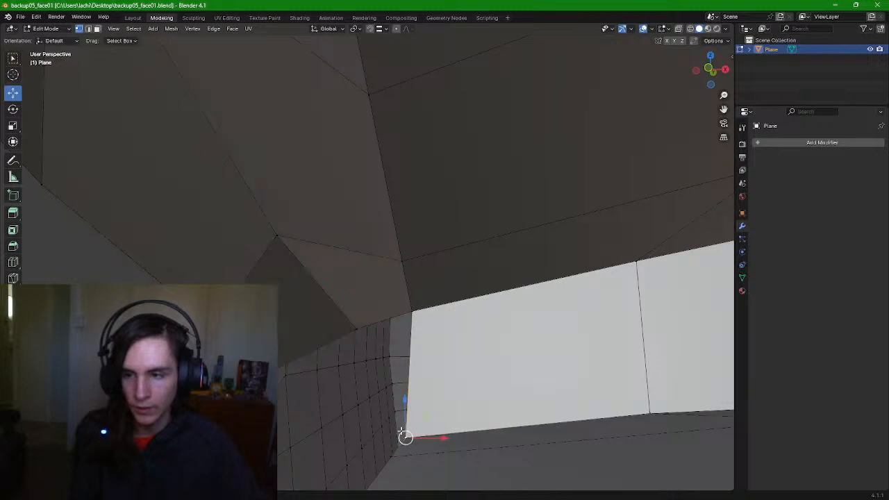
shift+click(357, 330)
shift+click(411, 313)
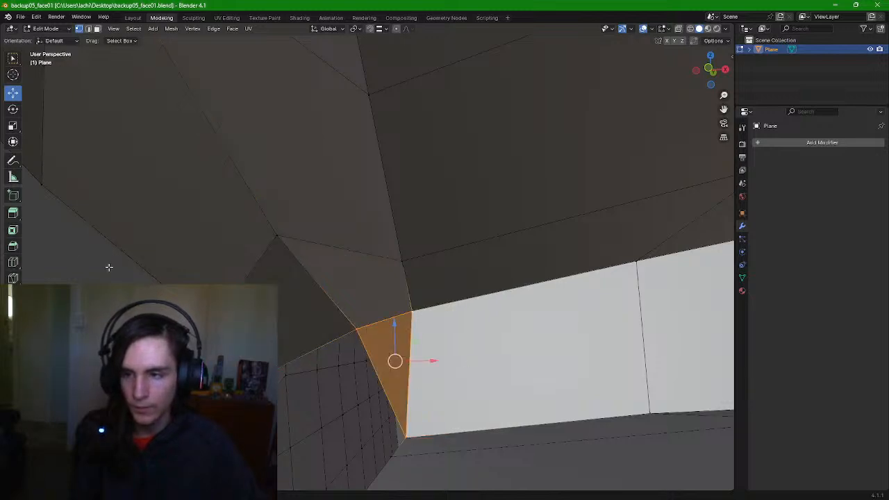
Loop cut the tall triangle beside the mouth corner and move its new edge vertex outward along the X axis
click(13, 261)
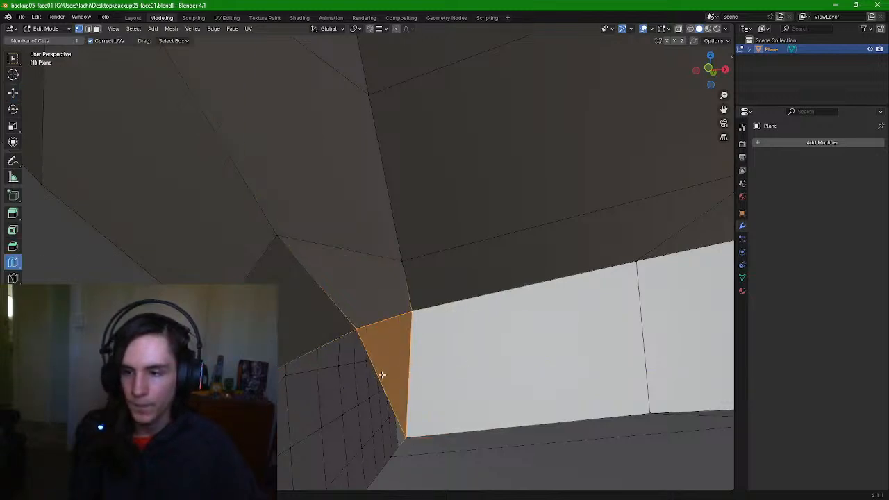
key(alt+a)
click(13, 92)
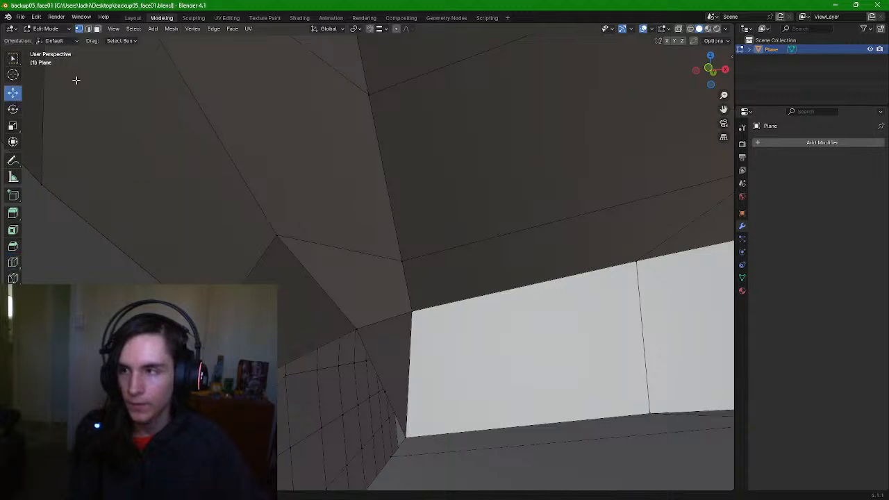
click(385, 390)
drag(415, 392, 390, 391)
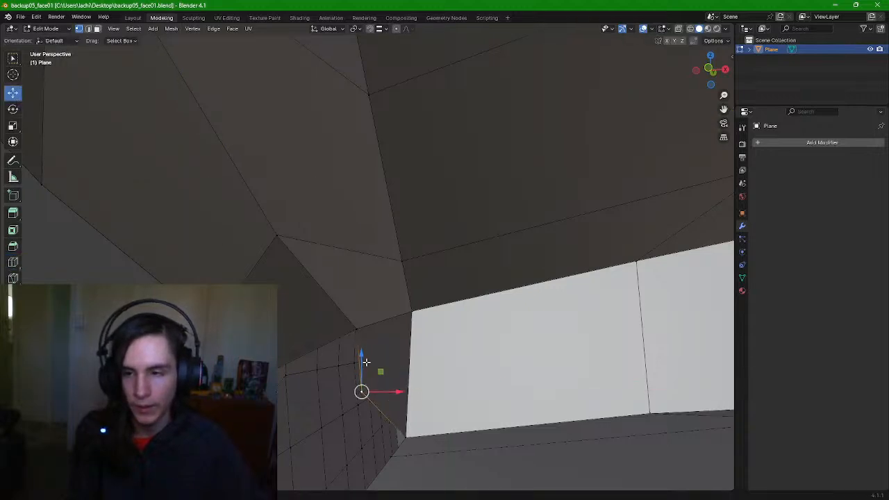
Fill a triangle between the lower mouth corner vertex, the next floor edge vertex and the repositioned side vertex
middle_drag(390, 391, 500, 405)
scroll(501, 452, up, 2)
scroll(507, 409, down, 4)
middle_drag(488, 363, 445, 424)
scroll(544, 369, down, 4)
scroll(543, 369, up, 3)
click(396, 417)
shift+click(401, 406)
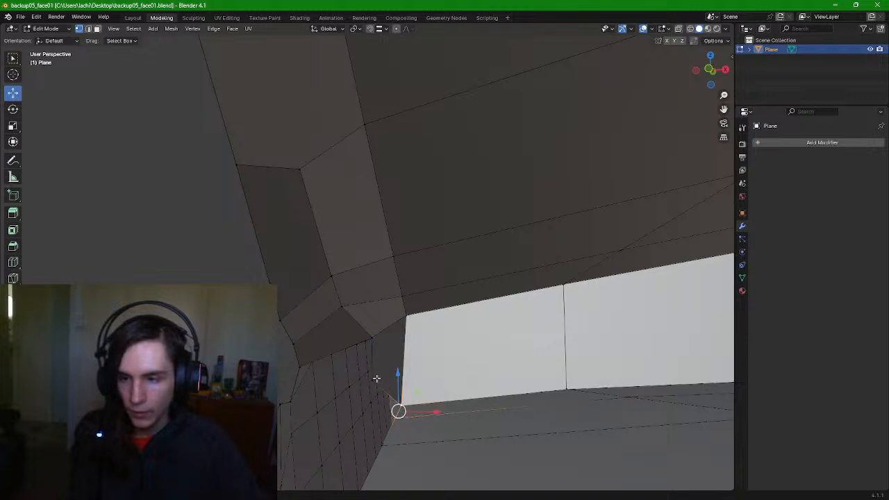
shift+click(375, 380)
key(f)
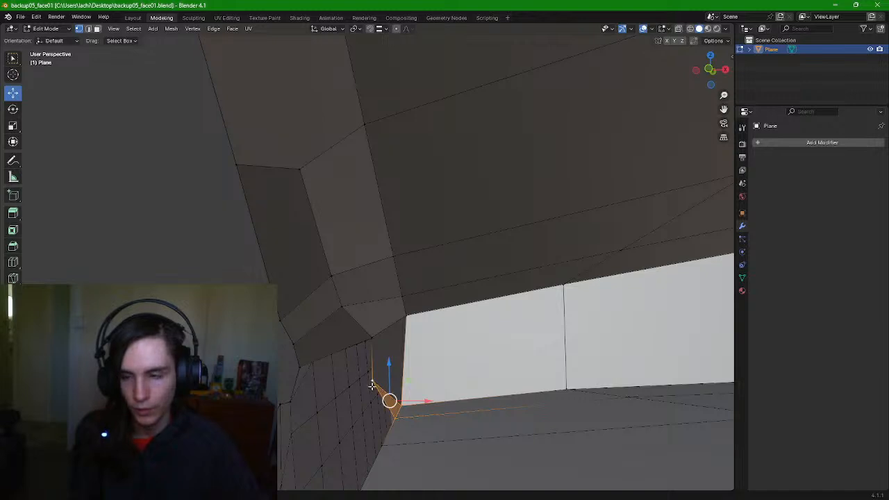
Loop cut the small lower corner triangle and fill another triangle from its new vertex to the next two floor edge vertices
click(12, 262)
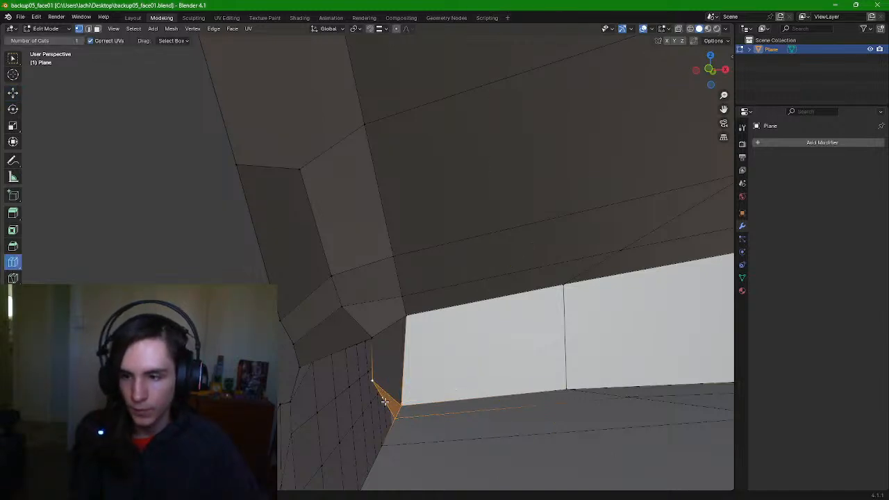
click(13, 92)
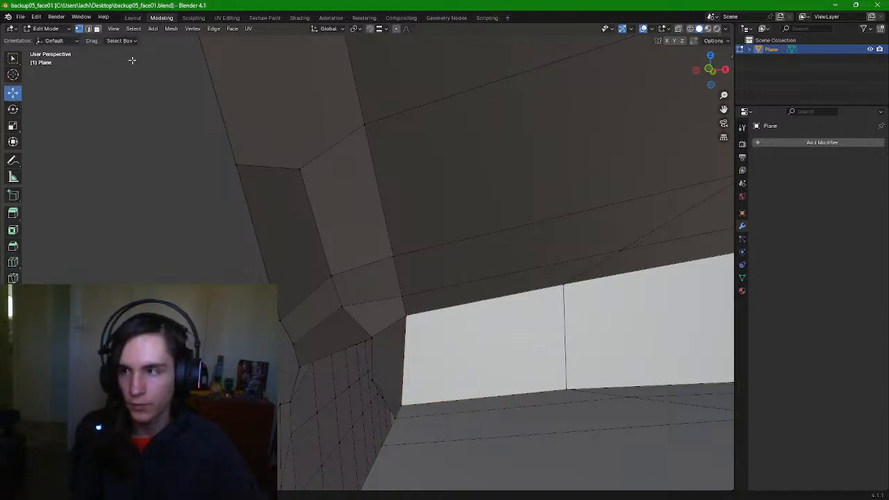
click(383, 443)
shift+click(397, 418)
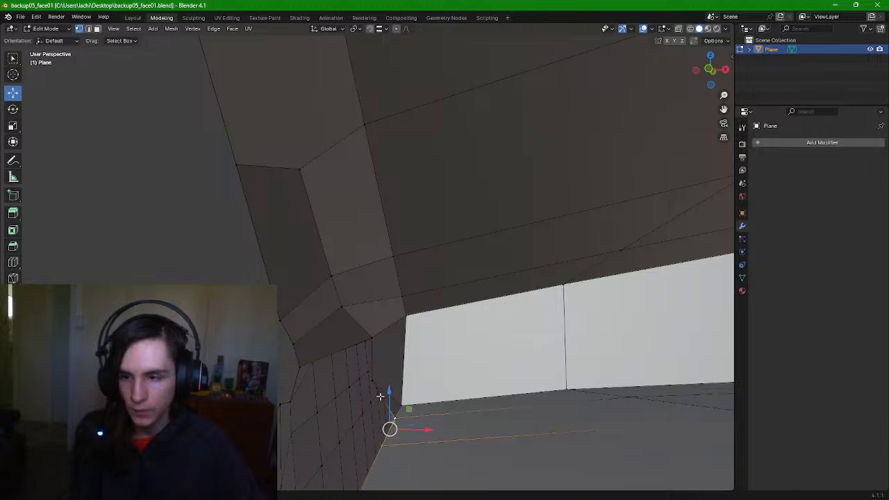
shift+click(383, 398)
key(f)
Loop cut the triangle along the floor edge and move its new vertex outward along the X axis
click(13, 261)
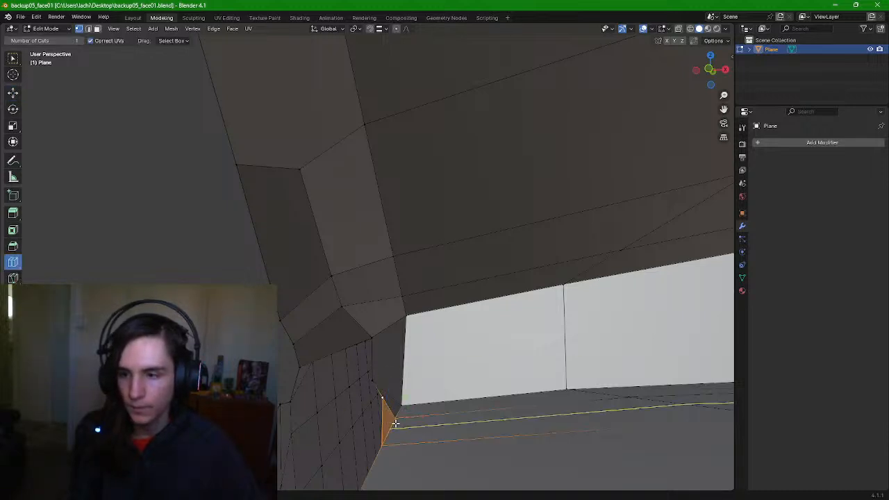
click(10, 94)
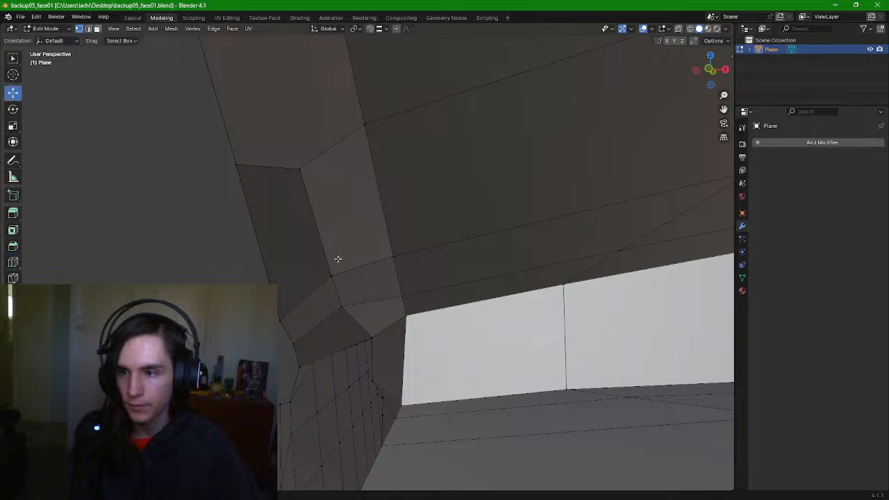
click(383, 415)
drag(407, 416, 388, 416)
Fill a triangle between the newly moved vertex and the two side vertices above it
click(383, 398)
shift+click(373, 381)
shift+click(364, 413)
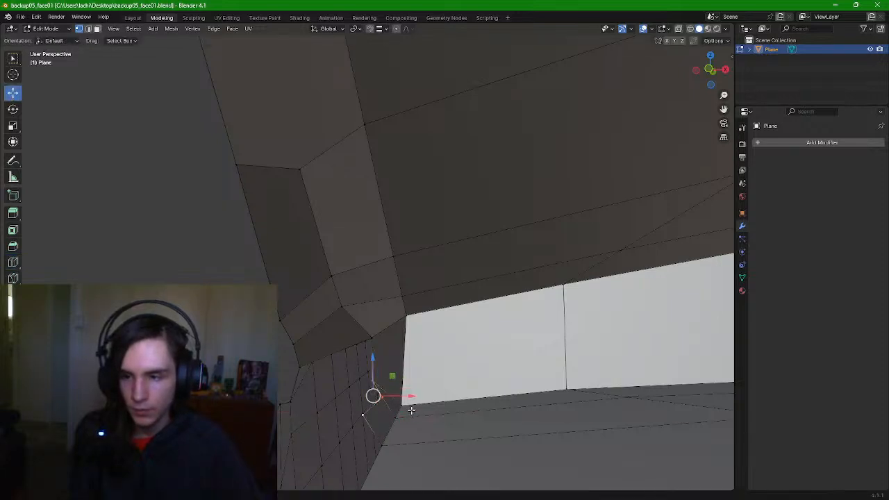
Loop cut the small side triangle and move its new edge vertex up along Z and outward along X
click(12, 262)
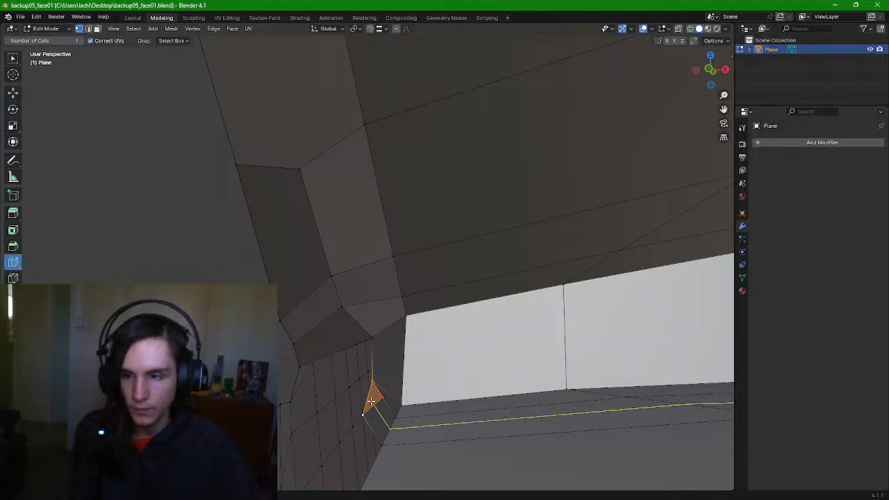
click(365, 394)
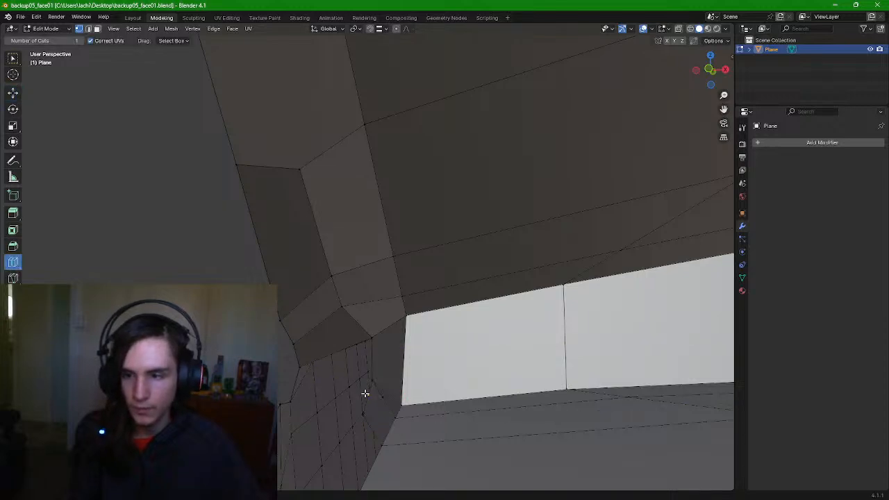
click(13, 60)
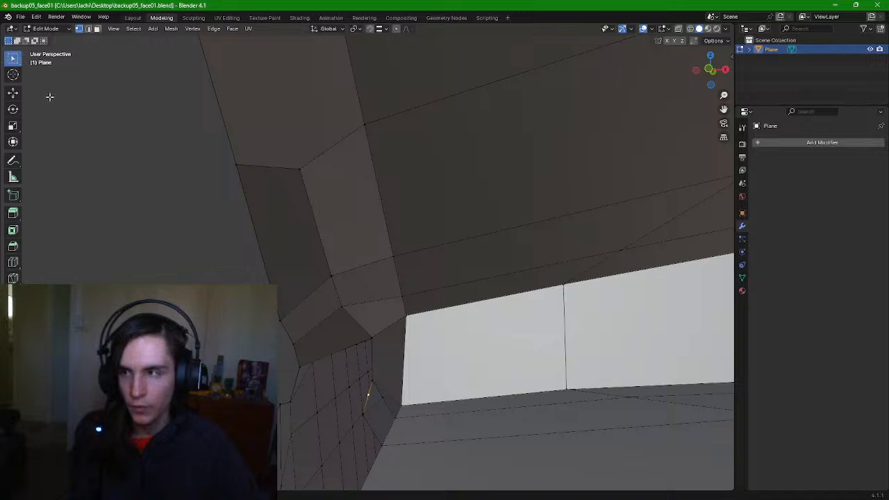
click(14, 93)
drag(368, 358, 368, 349)
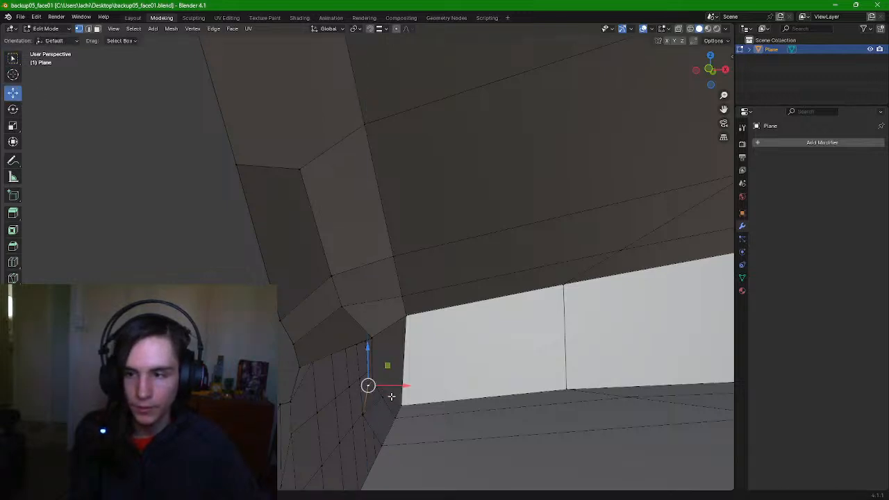
drag(395, 388, 384, 389)
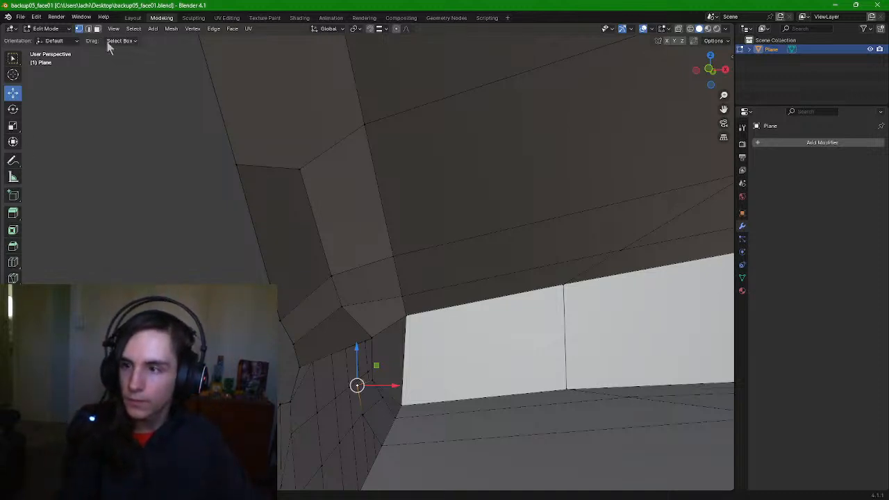
Fill a four-sided face between the outer mouth corner vertex, the upper inner vertex and the two lower inner side vertices
click(299, 368)
shift+click(359, 379)
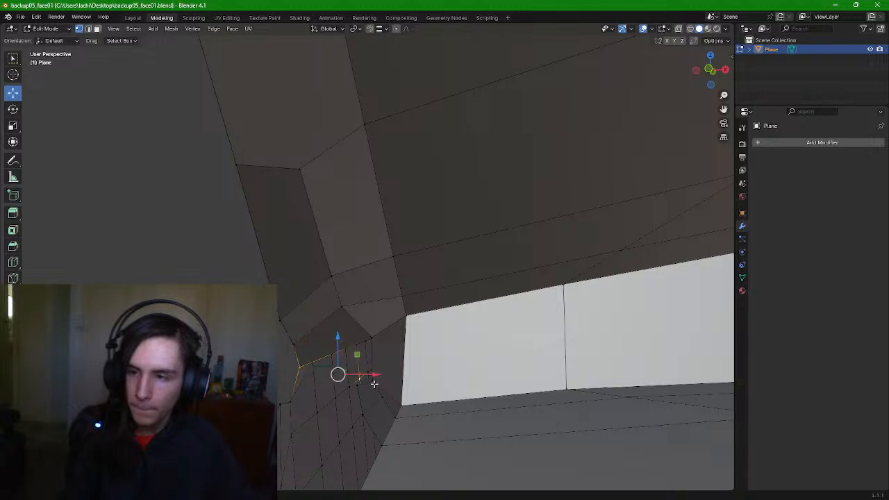
shift+click(377, 383)
click(357, 383)
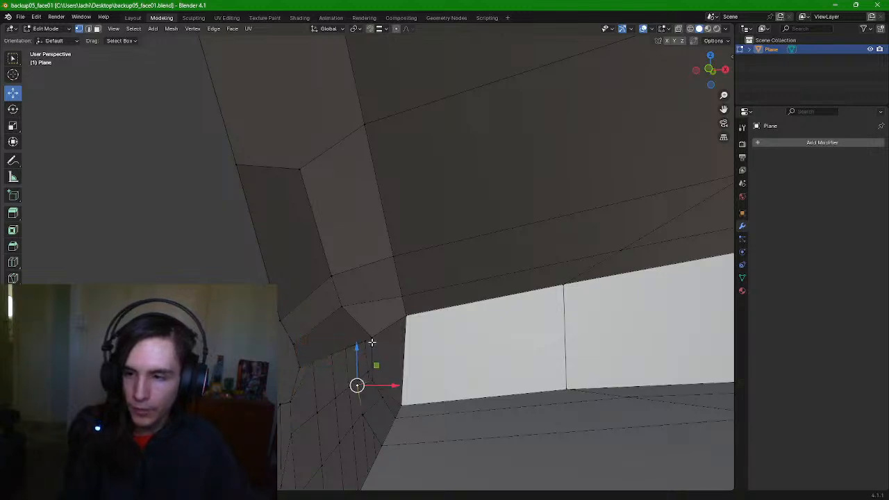
shift+click(374, 379)
shift+click(375, 338)
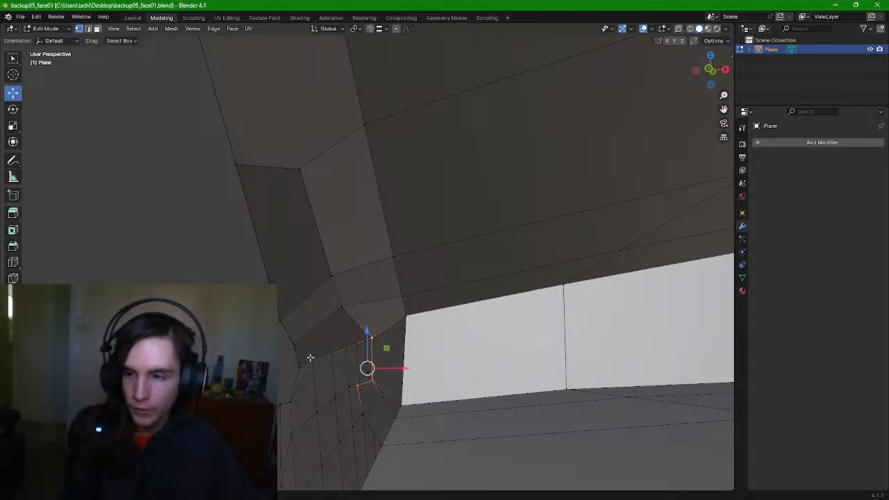
shift+click(299, 366)
key(f)
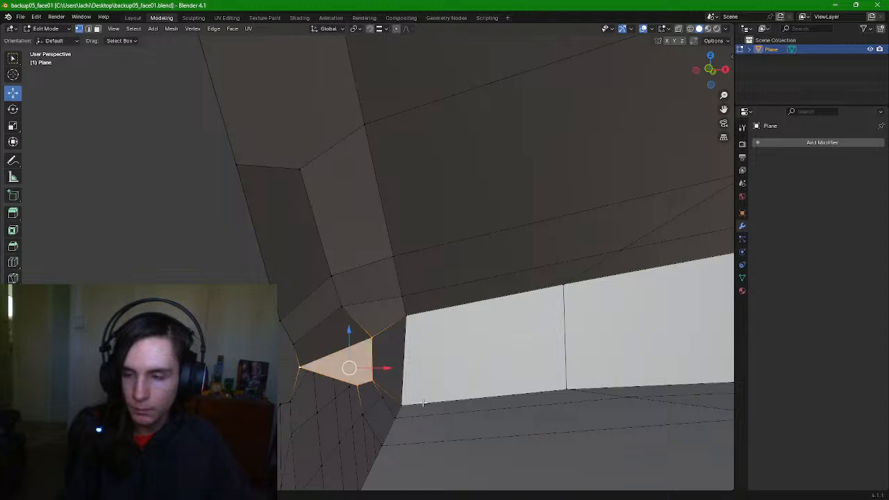
Fill the adjoining quad just below, between the two outer mouth corner vertices and the two inner side vertices
click(291, 404)
shift+click(300, 366)
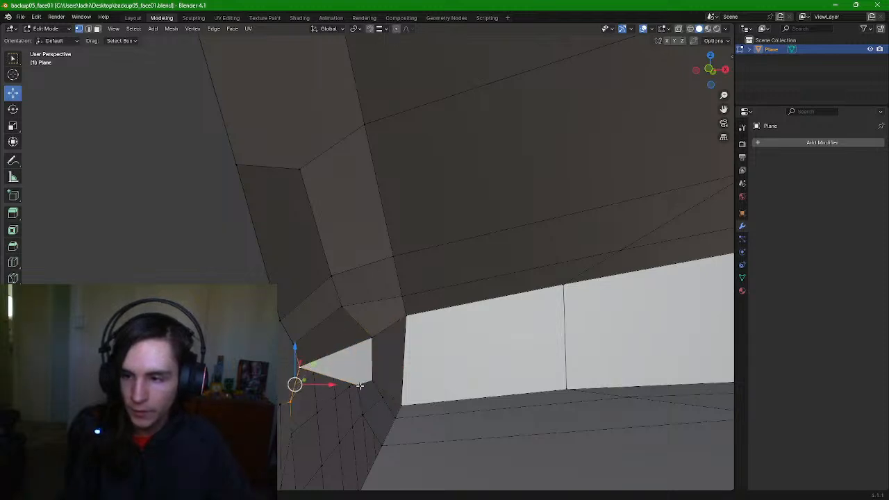
shift+click(360, 386)
shift+click(362, 413)
key(f)
Fill a triangle between the new quad's lower inner vertex and the next two vertices along the mouth floor's side edge
mouse_move(405, 442)
middle_down()
mouse_move(423, 450)
mouse_move(419, 442)
middle_up()
mouse_move(461, 415)
middle_down()
mouse_move(446, 414)
mouse_move(458, 419)
mouse_move(444, 403)
mouse_move(453, 407)
middle_up()
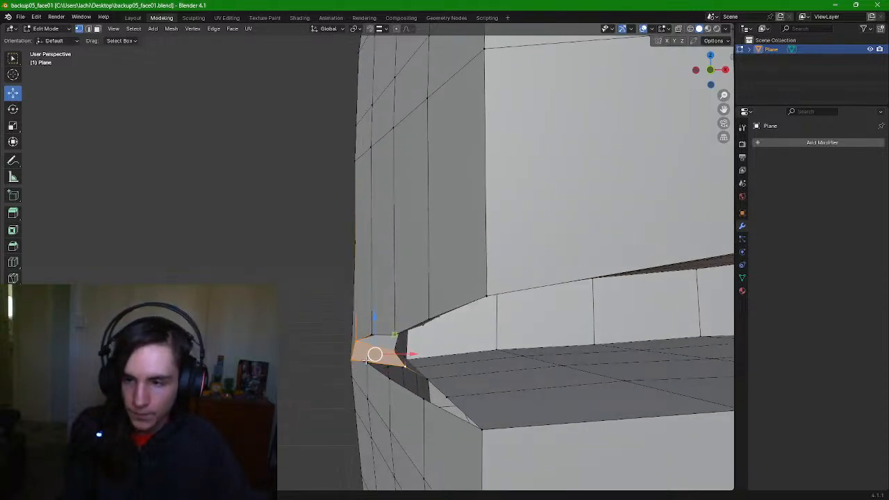
middle_drag(366, 359, 510, 374)
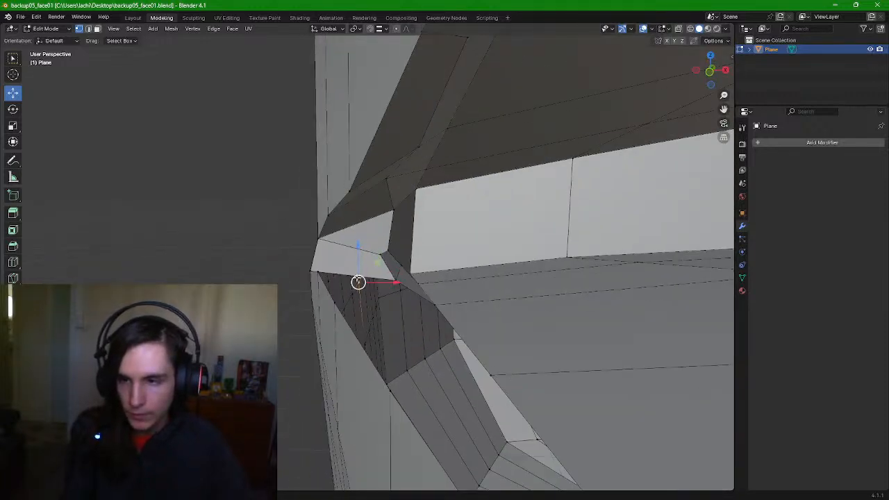
click(395, 280)
shift+click(435, 305)
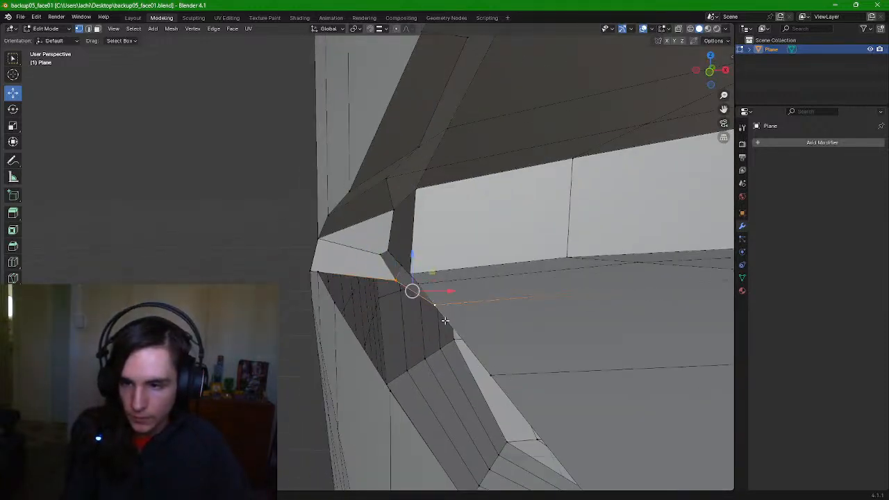
shift+click(490, 373)
Loop cut the new floor edge triangle and move its new edge vertex down along Z and slightly along X
click(12, 262)
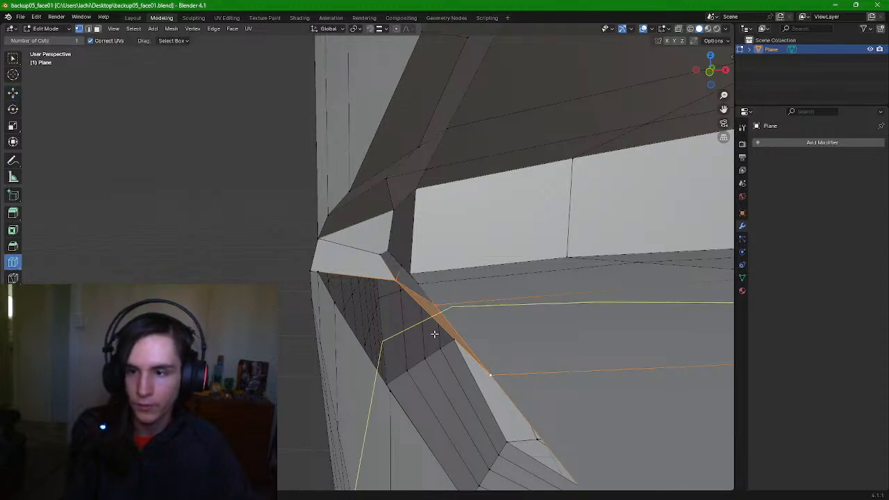
click(12, 92)
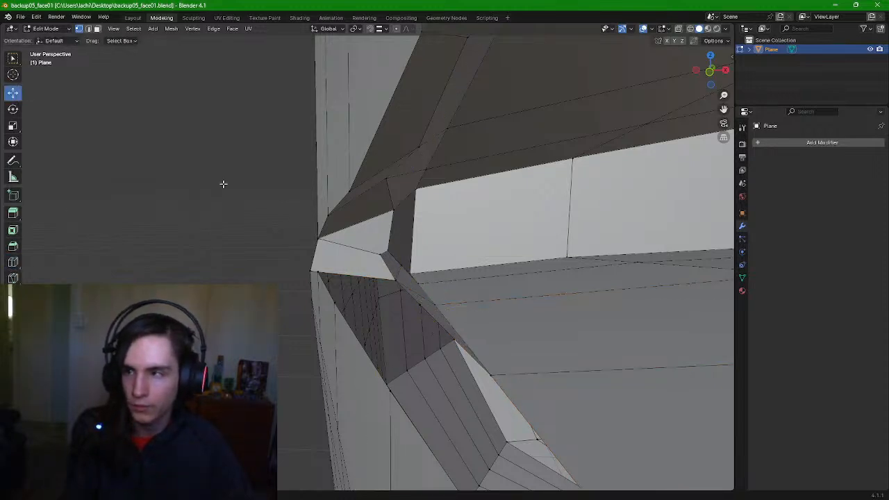
click(418, 306)
drag(418, 275, 459, 364)
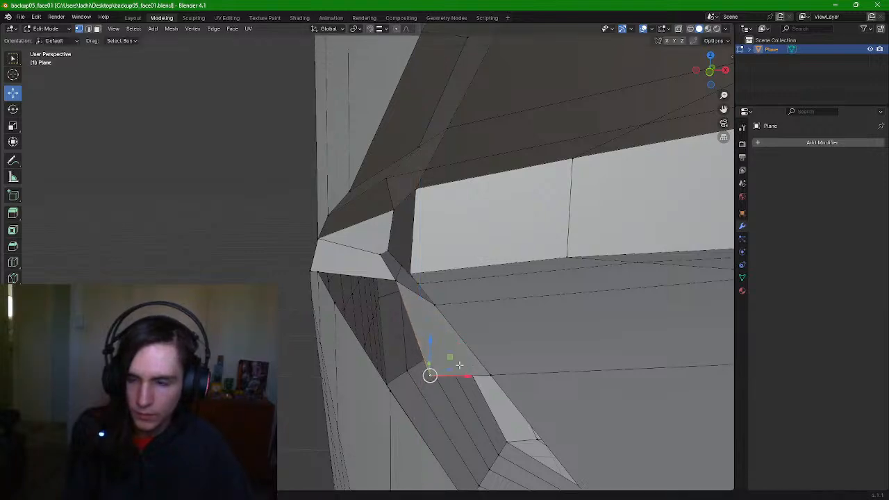
Fill a triangle between the front floor corner vertex, the next floor edge vertex and the outer lower lip vertex
middle_drag(537, 425, 564, 428)
middle_drag(424, 401, 615, 420)
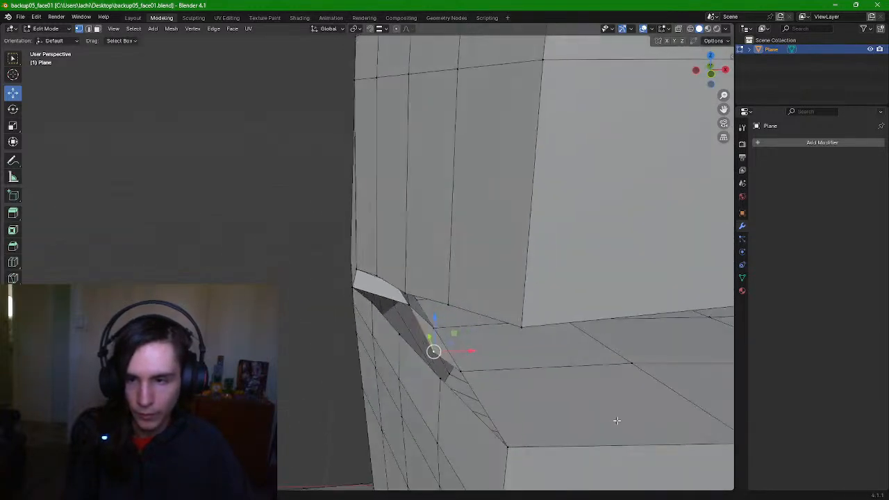
click(505, 439)
shift+click(451, 374)
shift+click(441, 379)
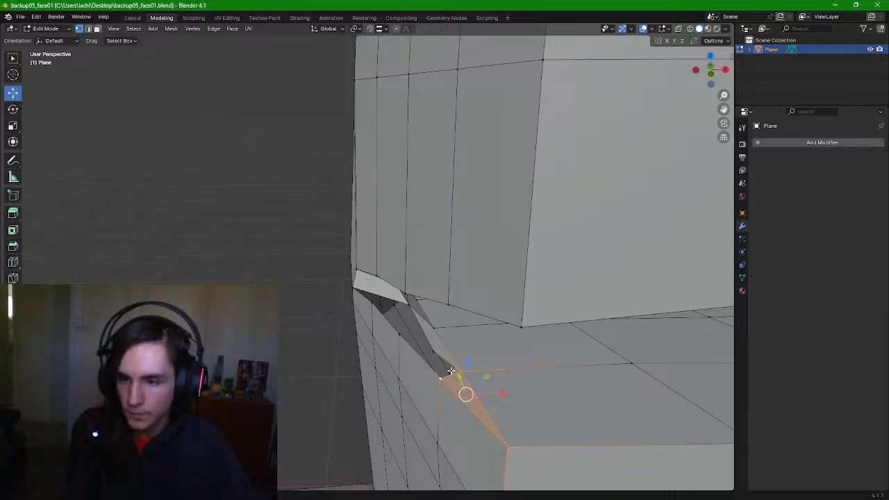
Add a loop cut across the narrow triangular face at the lower rim of the corner gap
click(12, 262)
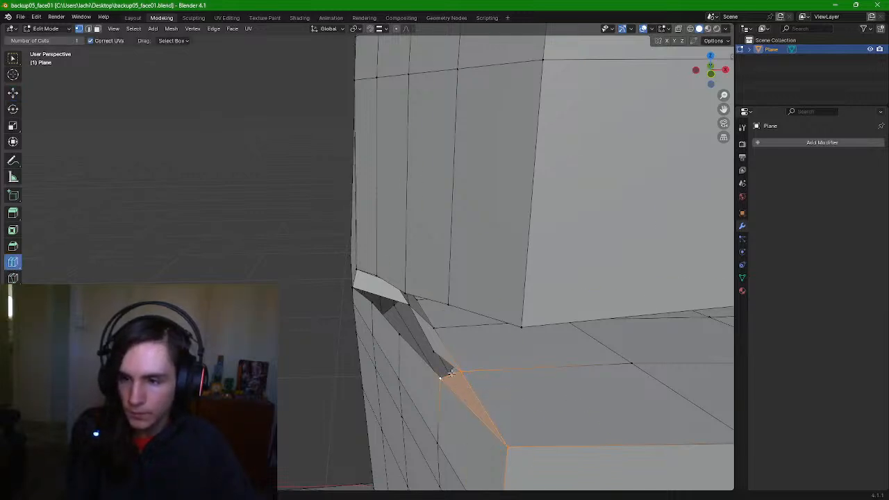
click(451, 377)
click(10, 95)
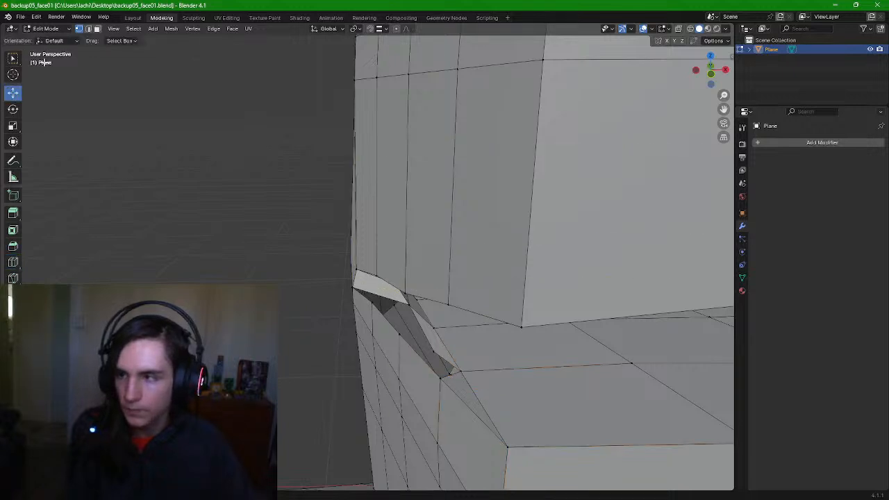
Fill a triangular face at the lower end of the corner gap and split it with a loop cut
click(450, 374)
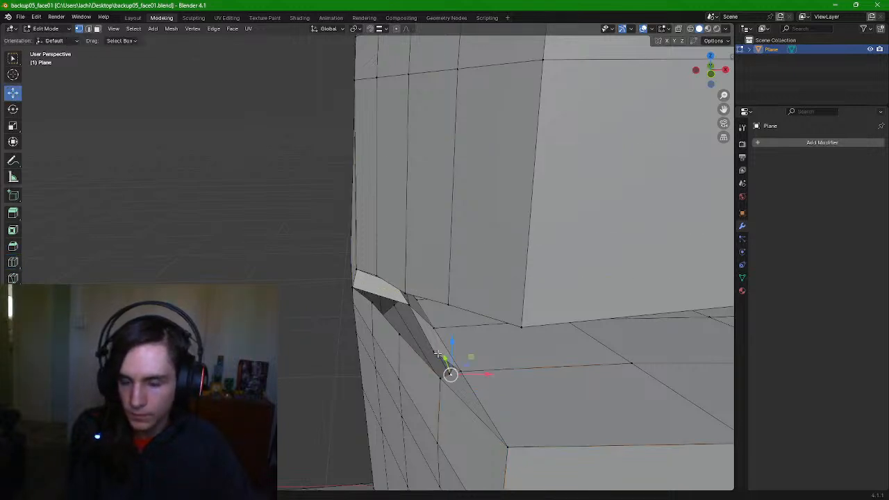
click(439, 376)
click(435, 351)
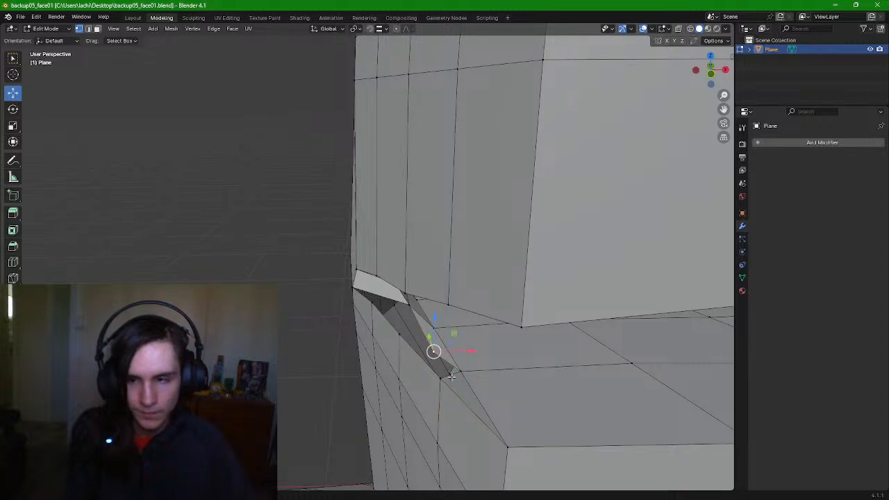
click(450, 374)
scroll(587, 424, up, 2)
mouse_move(587, 423)
middle_down()
mouse_move(585, 413)
mouse_move(576, 415)
middle_up()
click(495, 416)
shift+click(510, 407)
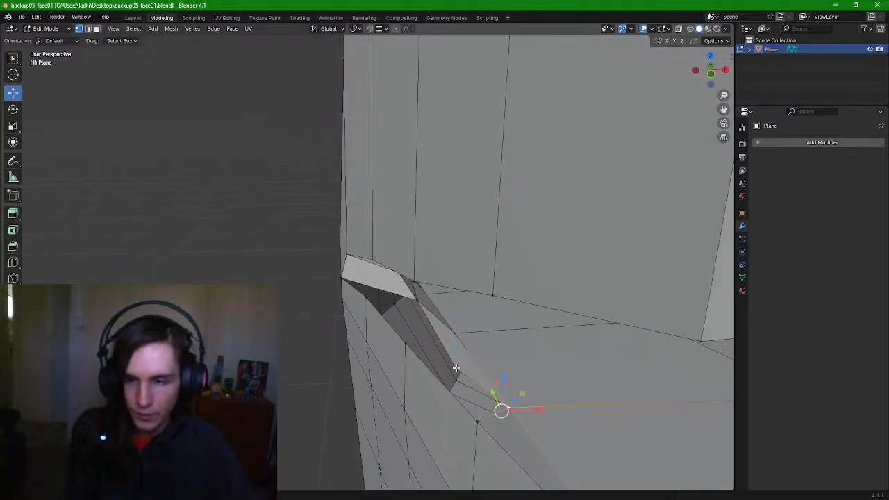
shift+click(455, 369)
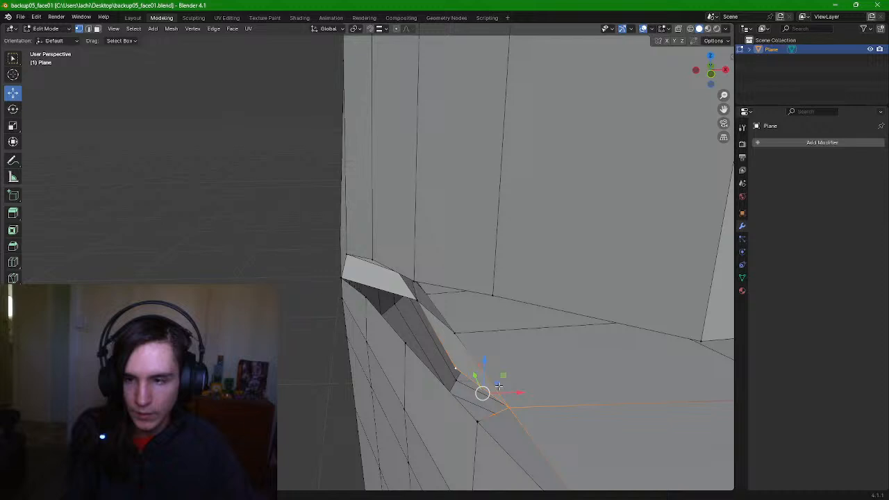
click(14, 262)
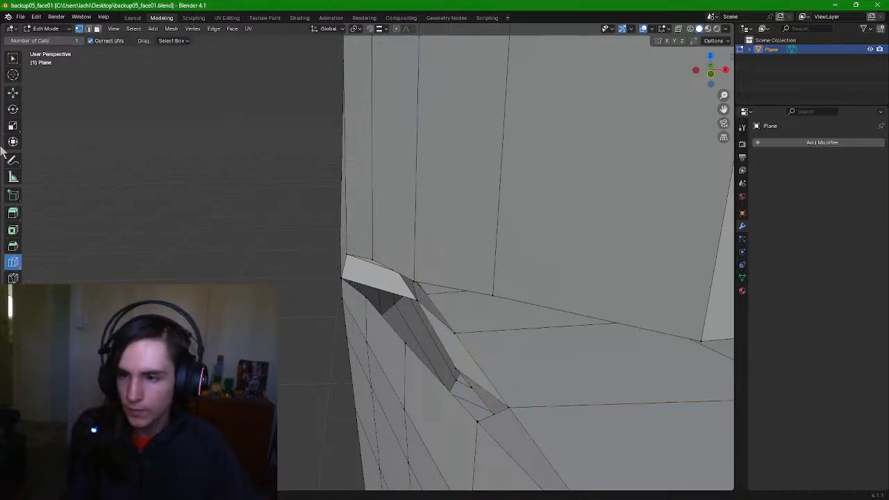
click(12, 93)
Fill a four-sided face between the outer rim vertices and the new loop cut's vertices
click(480, 422)
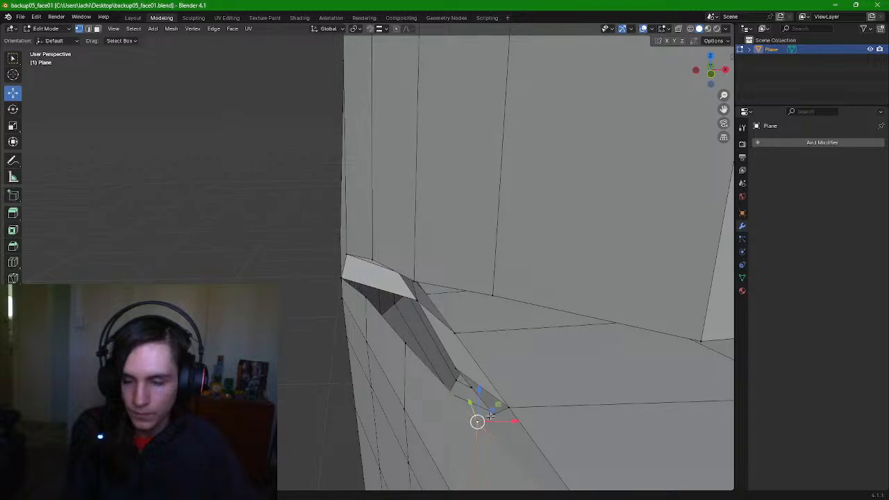
shift+click(493, 416)
shift+click(473, 389)
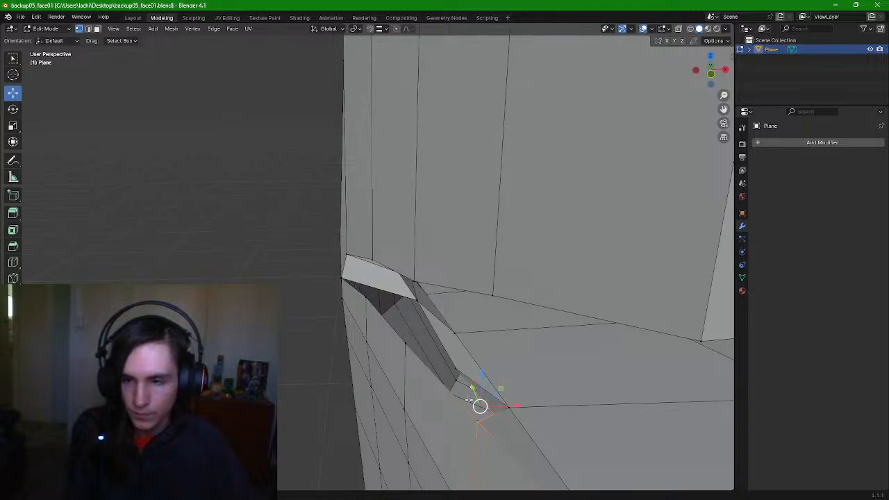
shift+click(406, 344)
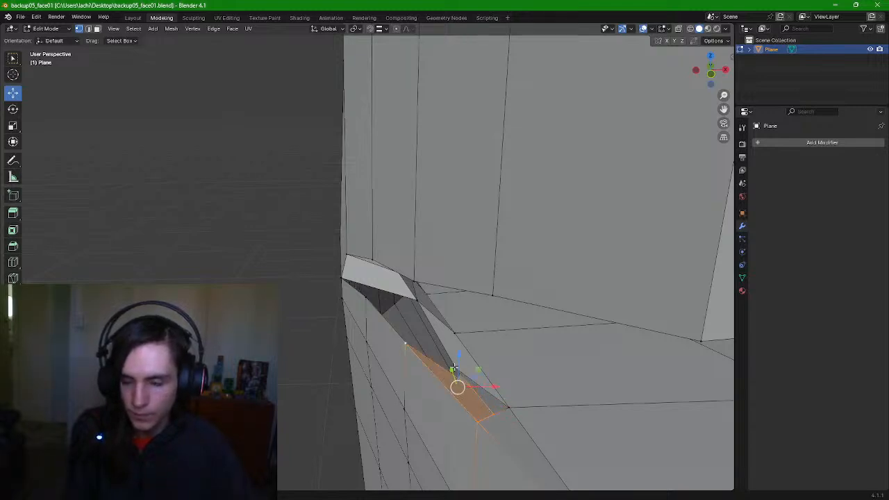
Fill the next section of the gap between the outer rim, the loop cut's vertices and the light corner face
click(454, 367)
shift+click(406, 345)
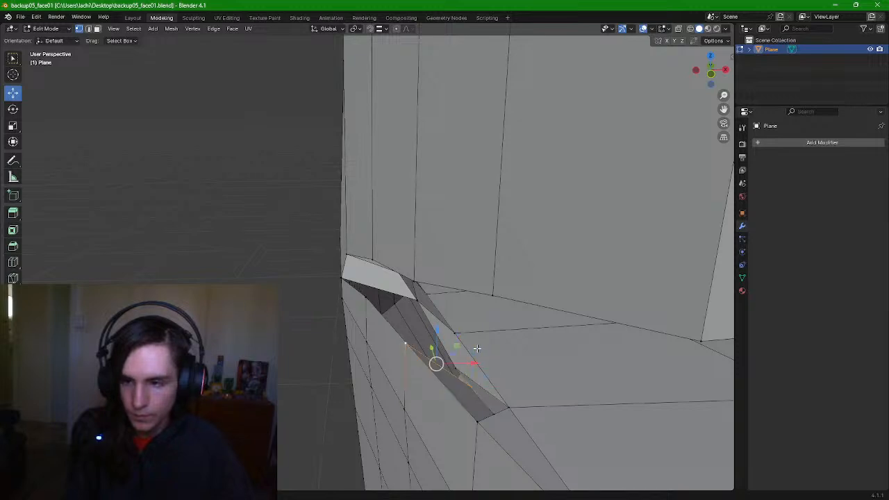
shift+click(456, 334)
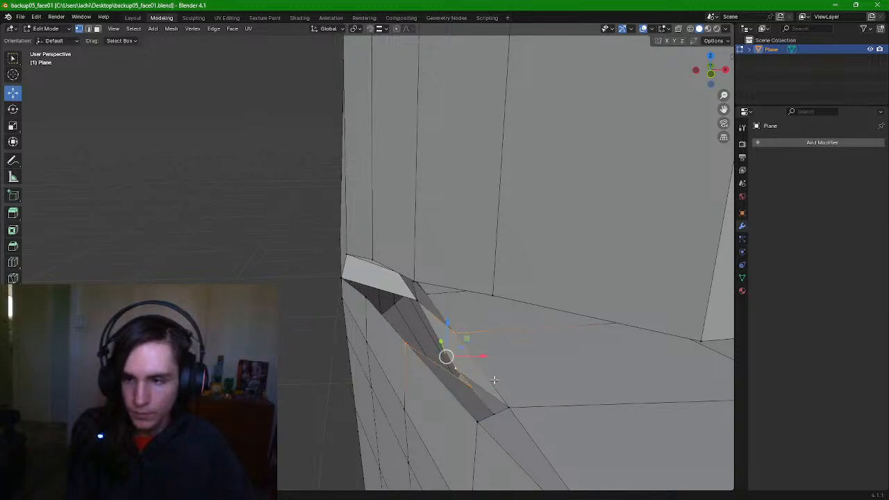
key(ctrl+z)
key(ctrl+z)
shift+click(454, 369)
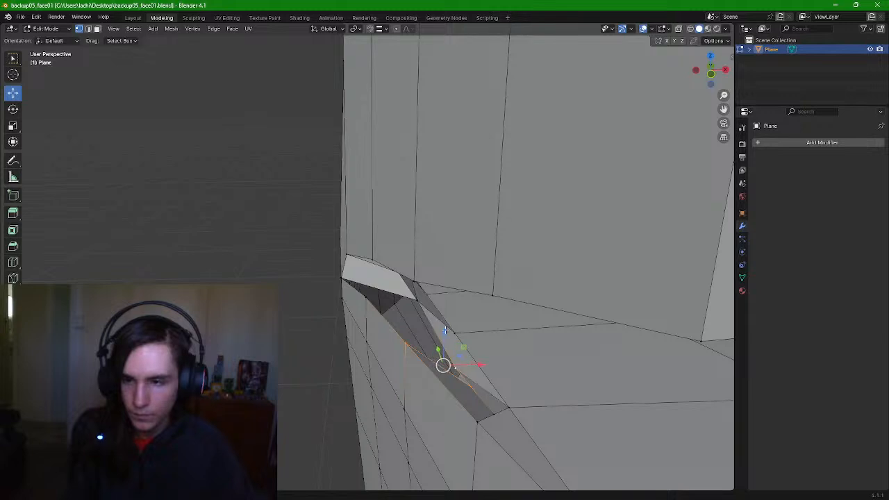
shift+click(414, 303)
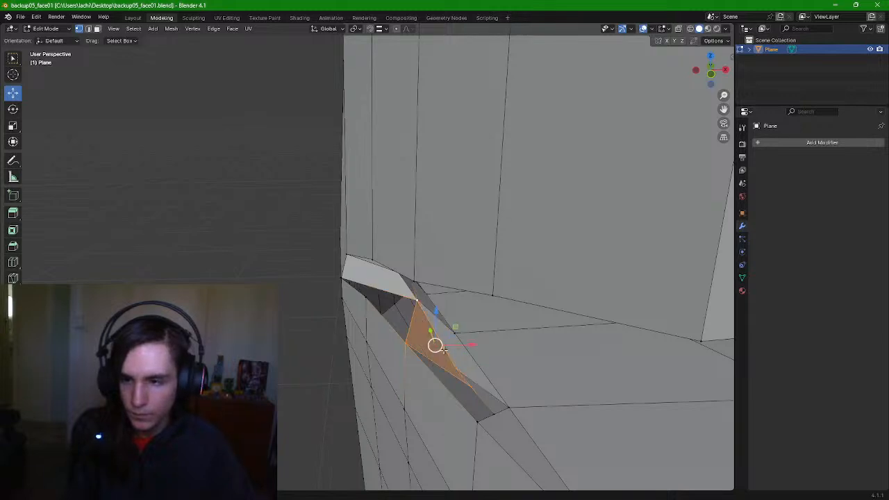
Fill the remaining triangular hole between the outer rim and the lower edge of the light corner face
click(406, 340)
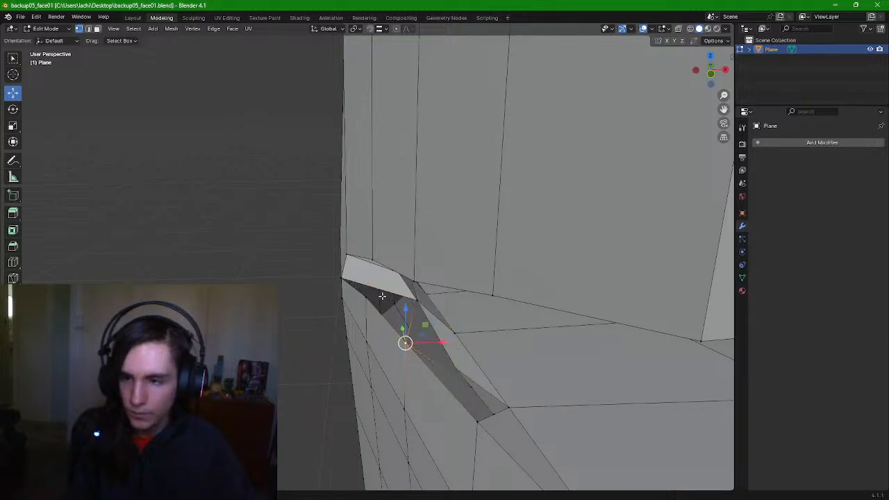
shift+click(343, 279)
shift+click(416, 300)
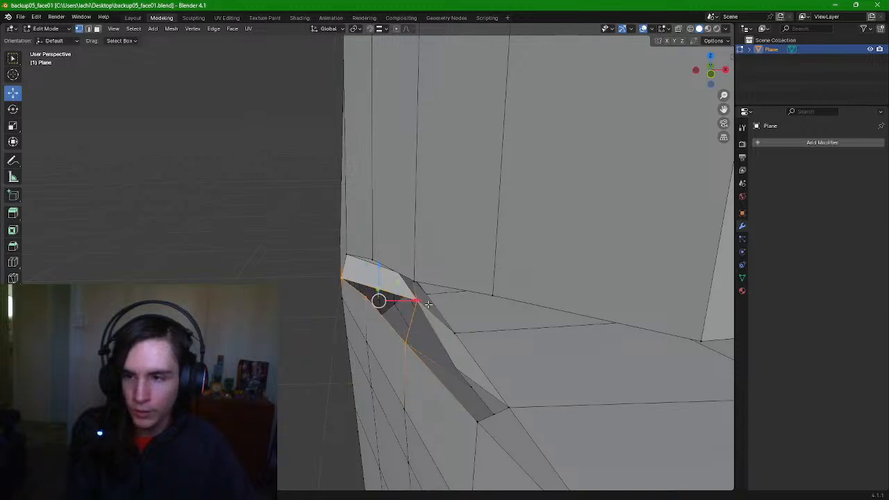
Adjust the height of the inner-edge vertex of the newly filled faces along the Z axis
mouse_move(532, 355)
middle_down()
mouse_move(516, 351)
mouse_move(528, 351)
middle_up()
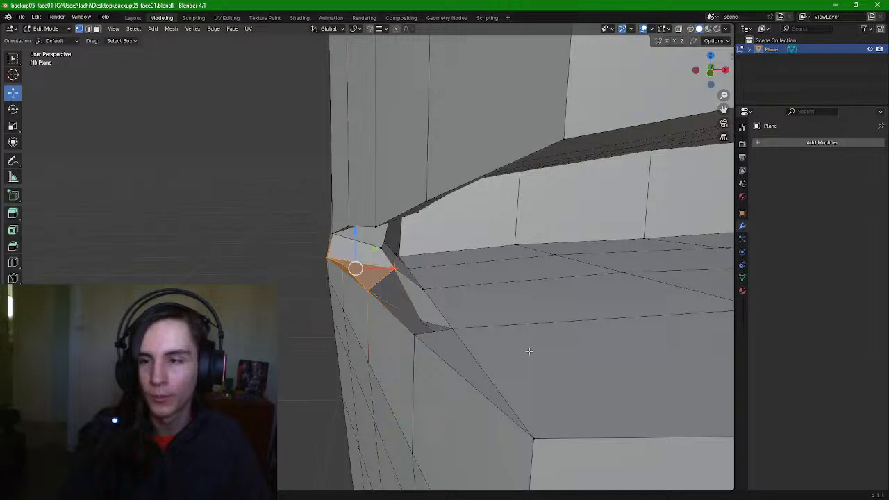
click(430, 320)
drag(423, 287, 429, 263)
key(ctrl+z)
key(g)
key(z)
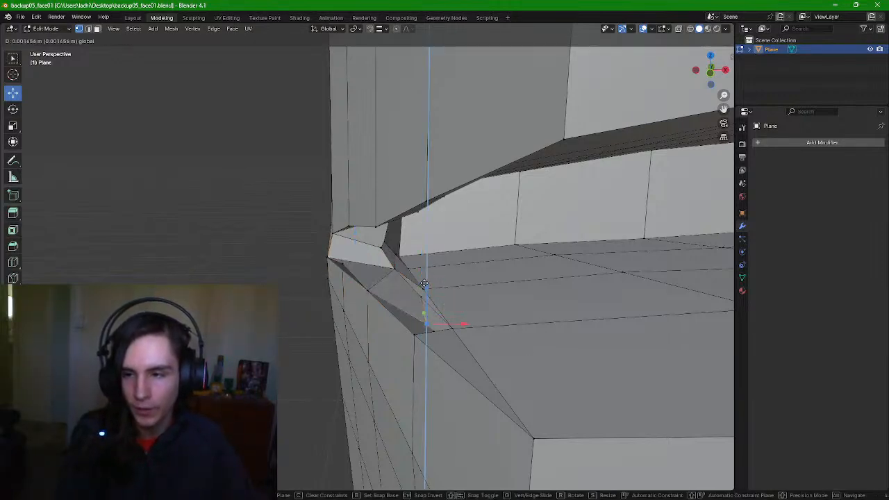
click(432, 337)
click(433, 335)
drag(437, 300, 437, 287)
Lower the upper inner vertex of the light corner face slightly along the Z axis
middle_drag(437, 288, 491, 329)
scroll(459, 304, down, 5)
click(438, 258)
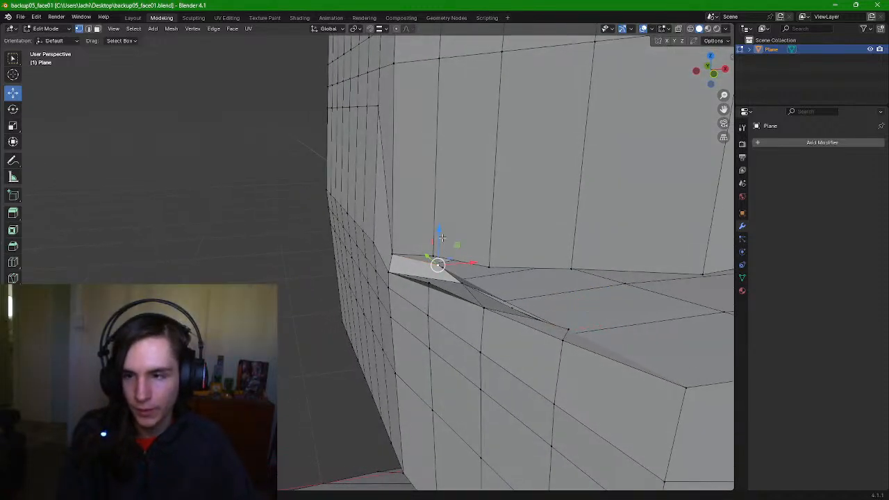
key(g)
key(z)
click(439, 254)
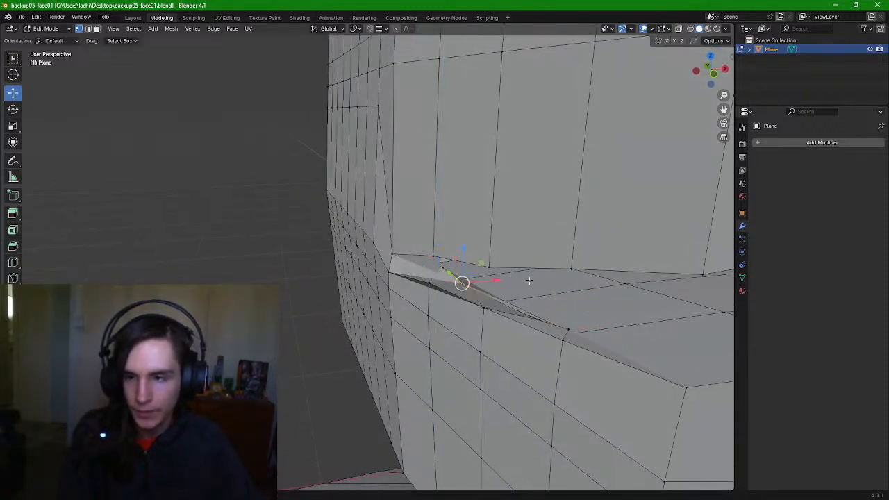
middle_drag(528, 280, 461, 295)
click(440, 289)
key(ctrl+z)
key(ctrl+z)
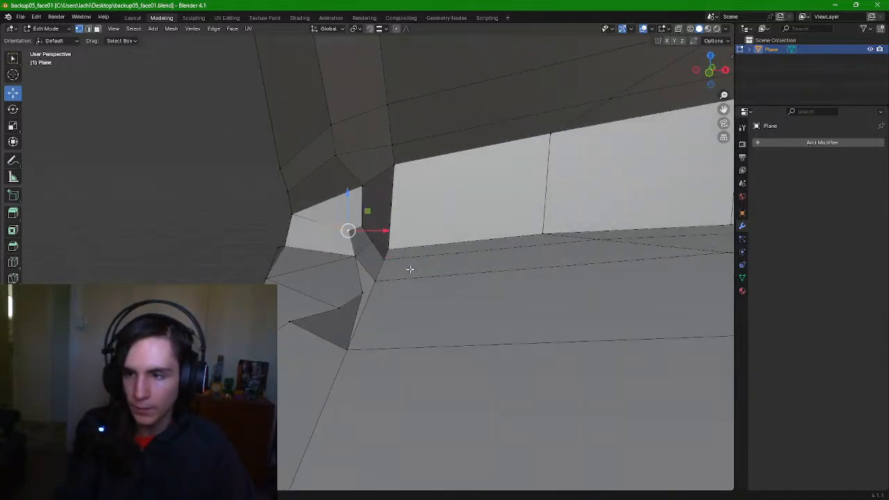
Lower the light corner face's bottom inner vertex and shift it and the filled strip's neighbouring vertices outward
click(354, 257)
drag(356, 226, 356, 236)
drag(389, 268, 333, 313)
click(361, 295)
click(339, 309)
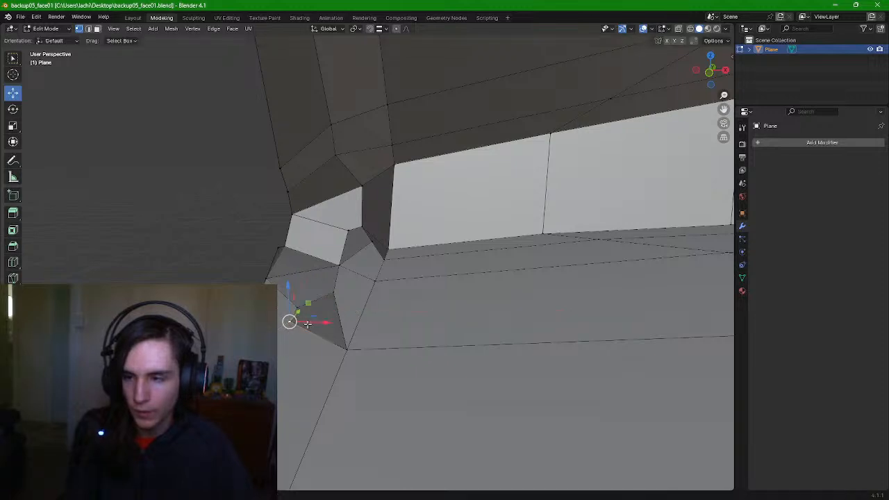
Reposition the vertices along the filled strip's lower edge so they sit closer to the outer rim
middle_drag(308, 325, 358, 324)
drag(490, 292, 486, 303)
drag(520, 329, 486, 335)
click(414, 308)
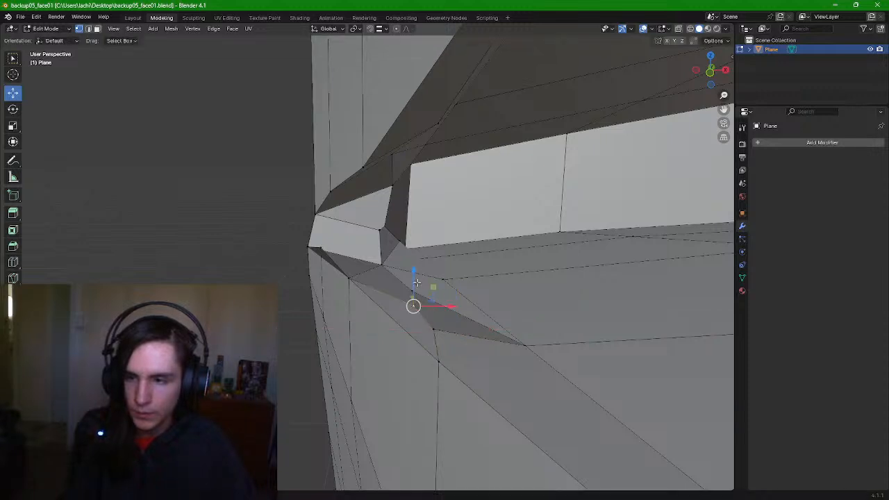
middle_drag(521, 341, 521, 357)
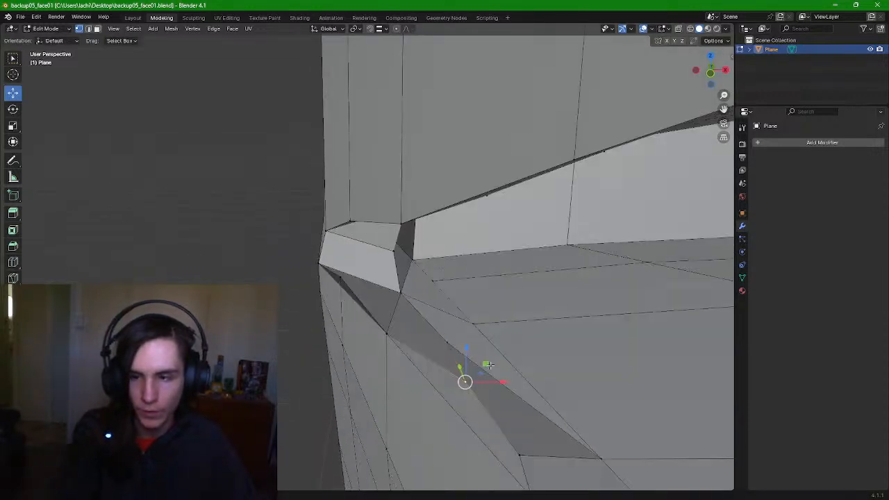
drag(459, 372, 482, 368)
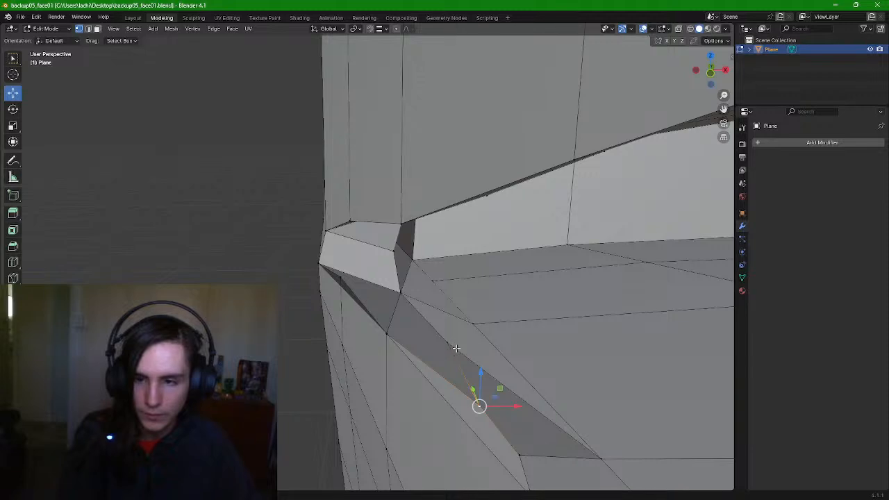
Move the light corner face's lower inner vertex forward along Y, close to the outer rim, and lower the vertex above it
click(450, 343)
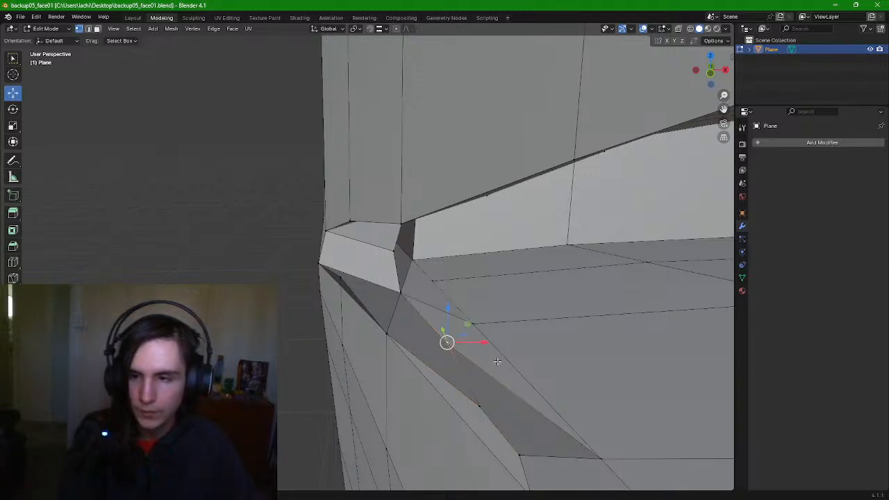
drag(483, 342, 490, 344)
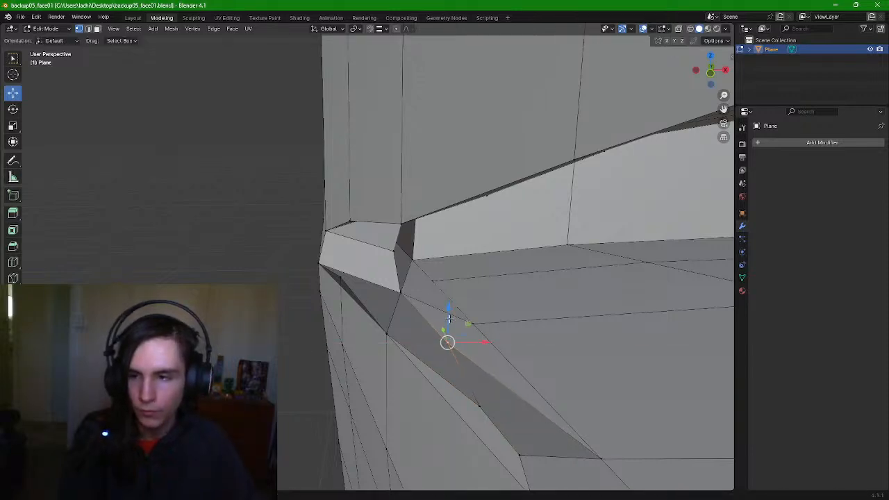
click(400, 294)
middle_drag(415, 290, 443, 295)
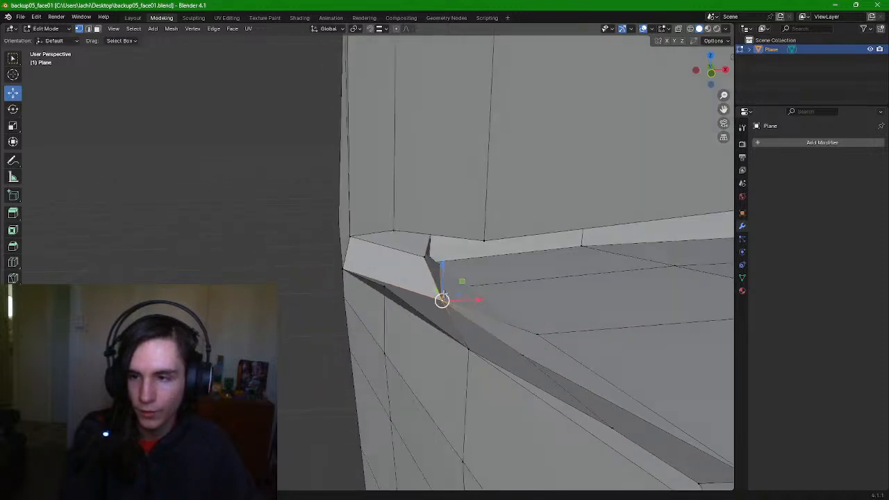
drag(432, 290, 448, 314)
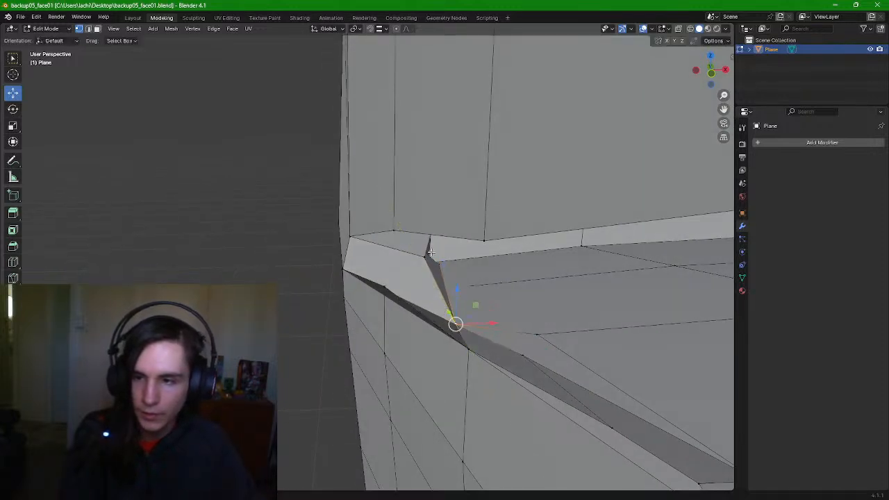
click(430, 252)
drag(425, 224, 423, 251)
Lower the vertex at the peak of the upper corner face and shift it along X and Y toward the inner wall
middle_drag(469, 317, 431, 243)
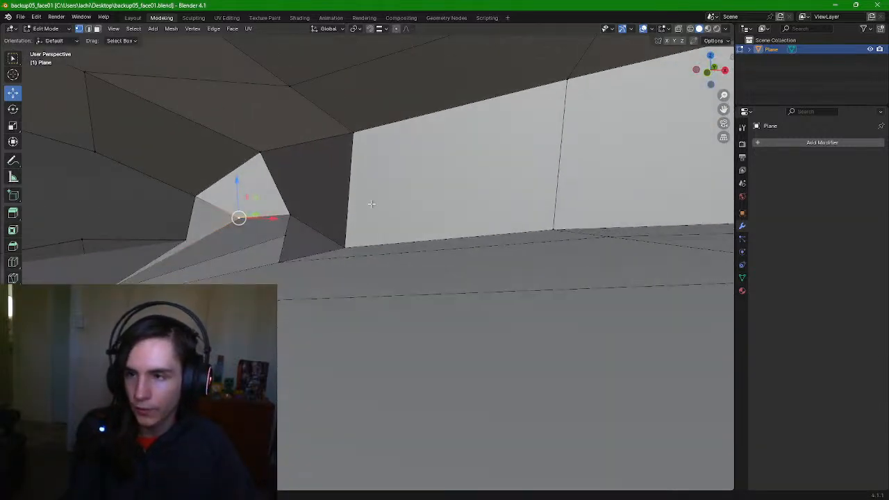
click(261, 154)
drag(261, 127, 262, 137)
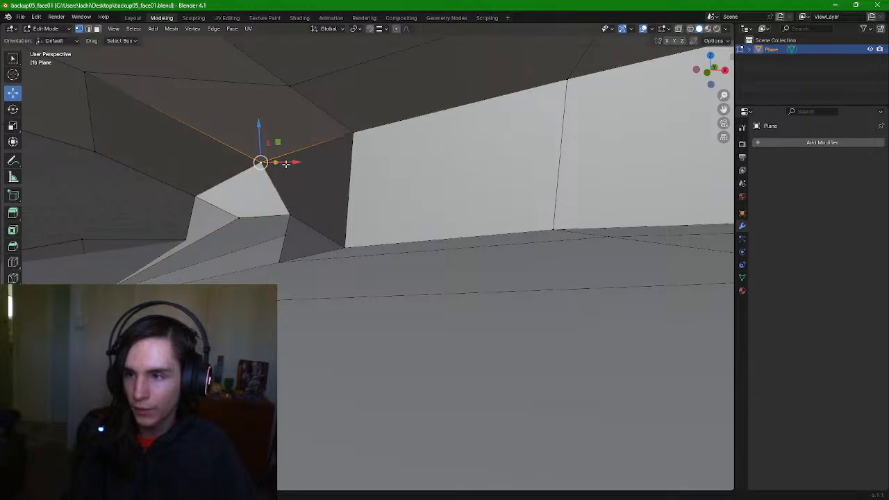
drag(290, 163, 321, 160)
middle_drag(386, 181, 372, 182)
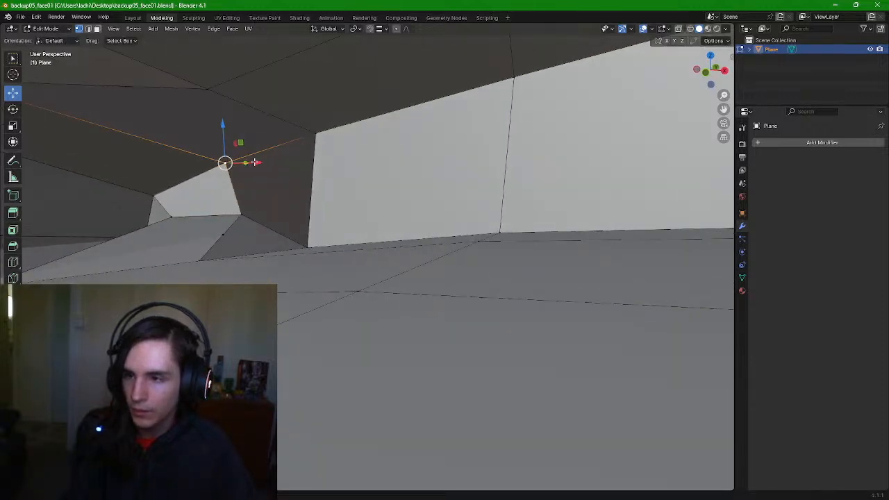
drag(259, 163, 341, 162)
middle_drag(341, 162, 350, 178)
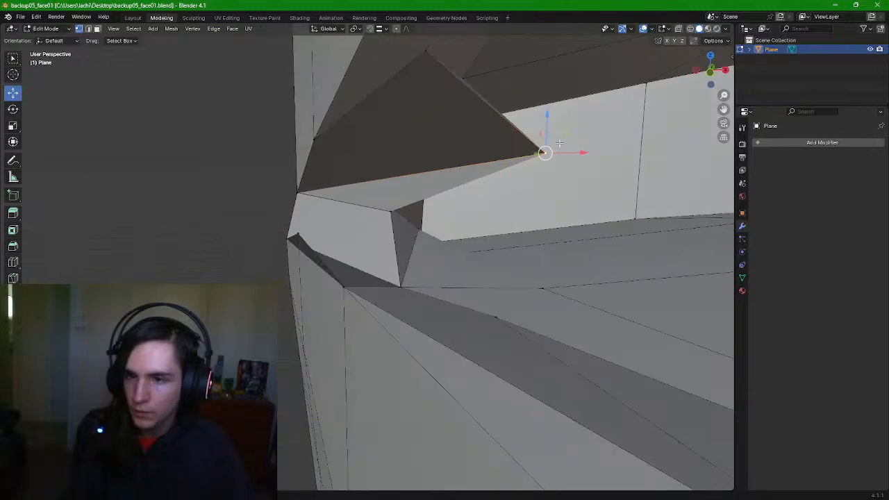
drag(580, 151, 437, 180)
middle_drag(437, 180, 502, 180)
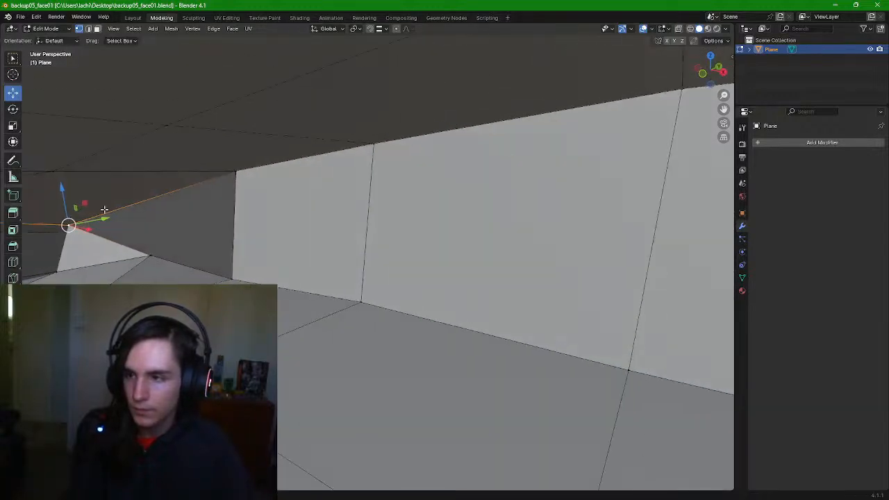
drag(99, 218, 242, 188)
middle_drag(236, 239, 257, 235)
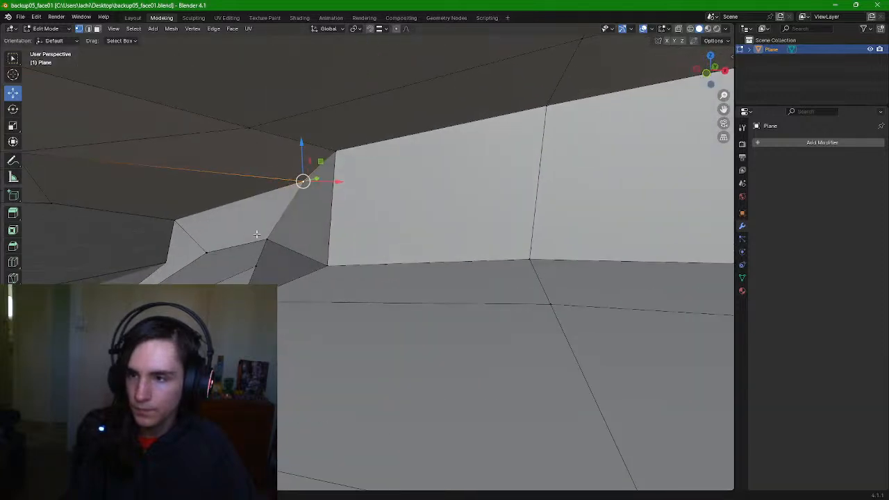
Move the lower vertex of the upper corner face back along Y toward the inner wall and lower it along Z
click(269, 239)
drag(279, 233, 306, 228)
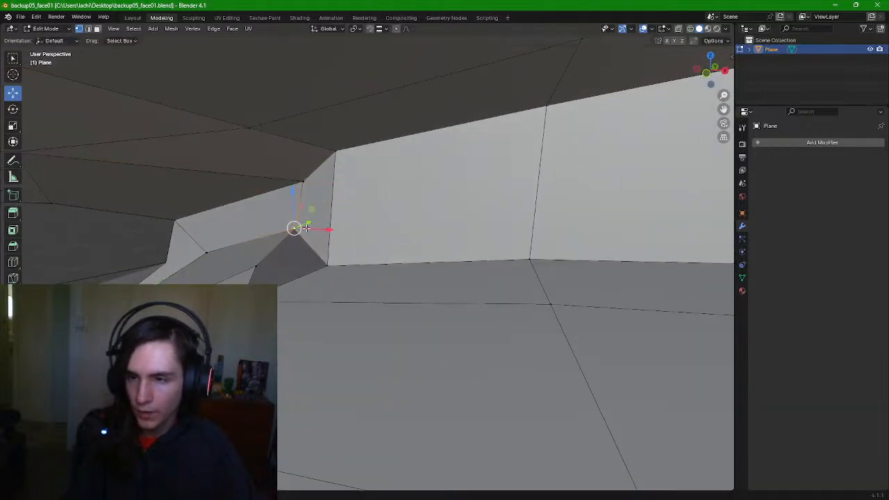
drag(292, 195, 293, 232)
middle_drag(259, 263, 278, 267)
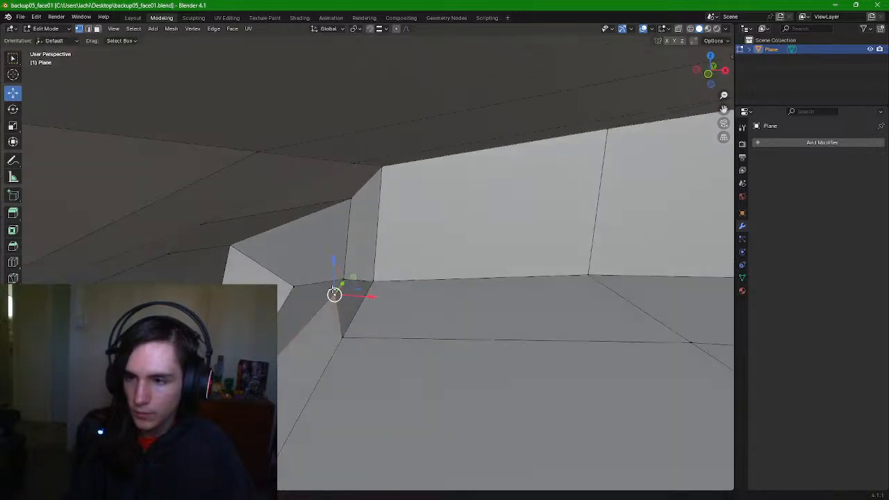
Pull the recess floor's corner vertex forward along Y and push the light corner face's lower inner vertex back along Y
drag(341, 285, 318, 317)
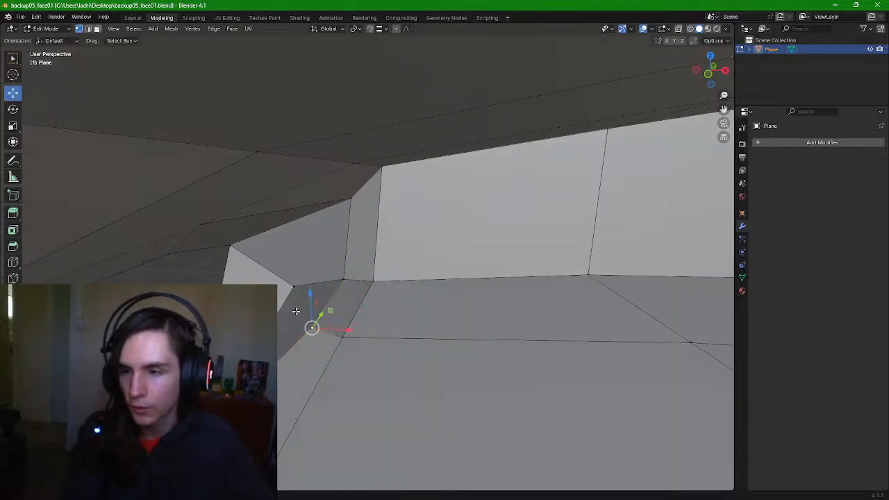
click(202, 436)
drag(210, 425, 288, 342)
scroll(308, 351, down, 4)
middle_drag(340, 364, 351, 359)
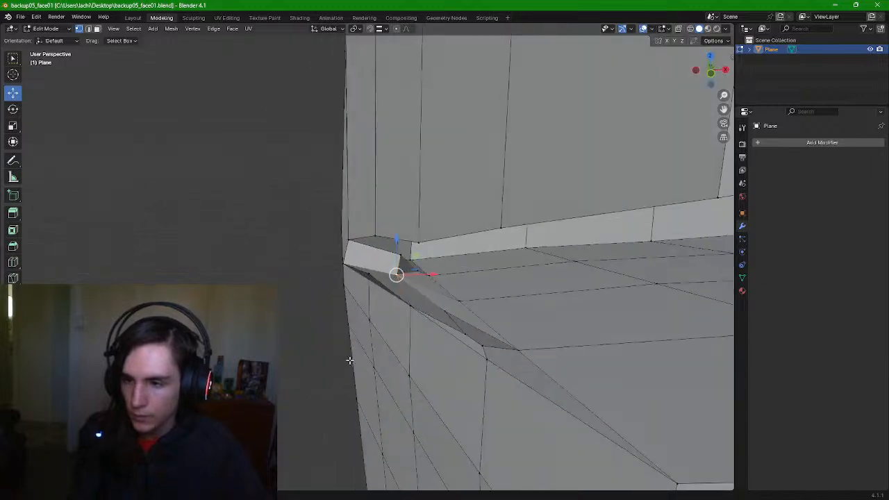
Nudge the filled strip's vertex just behind the lower rim and shift the next strip vertex toward the corner along Y
scroll(423, 358, up, 2)
click(442, 343)
middle_drag(543, 347, 556, 402)
click(457, 345)
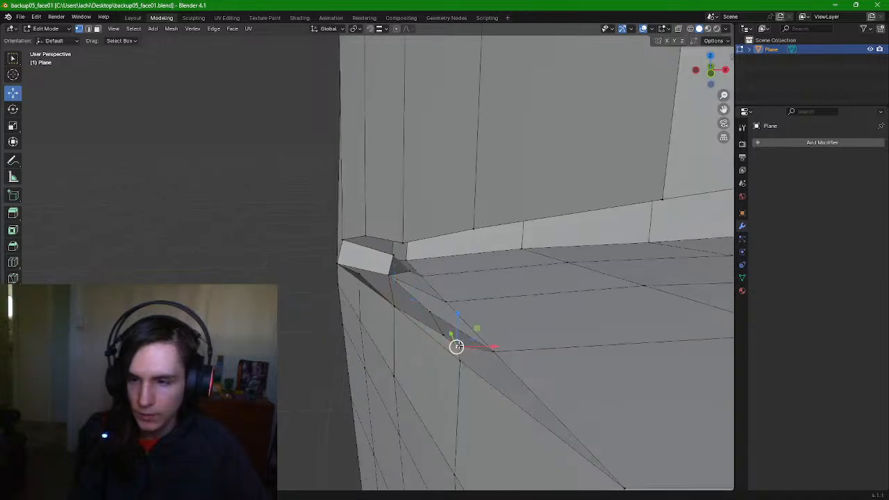
click(440, 294)
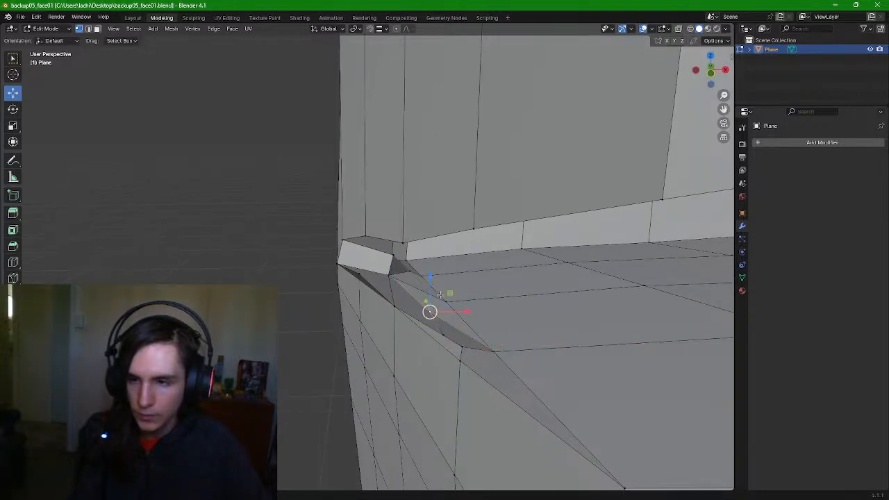
key(g)
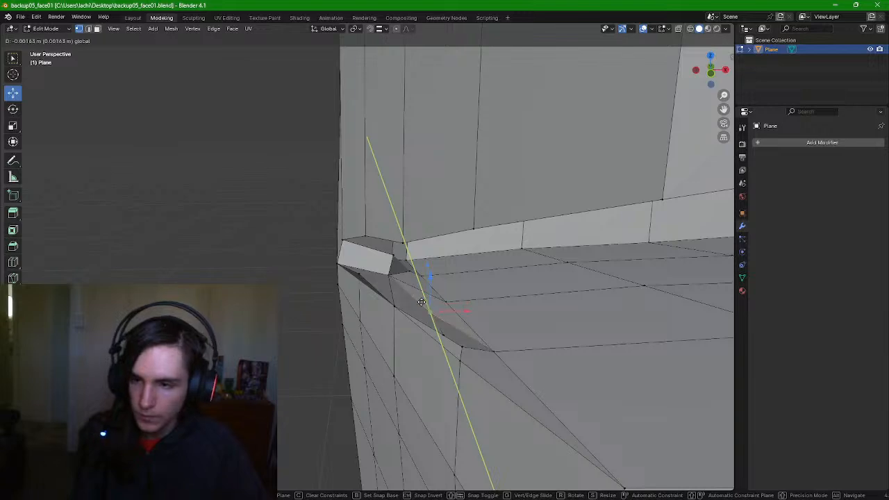
click(425, 296)
Move the strip vertex with its X position locked, and reposition the neighbouring vertex at the inner corner
middle_drag(424, 295, 464, 254)
key(g)
key(shift+x)
click(420, 235)
scroll(442, 258, up, 3)
scroll(440, 258, up, 2)
middle_drag(385, 258, 359, 264)
drag(327, 274, 349, 216)
middle_drag(402, 268, 380, 272)
middle_drag(87, 272, 91, 275)
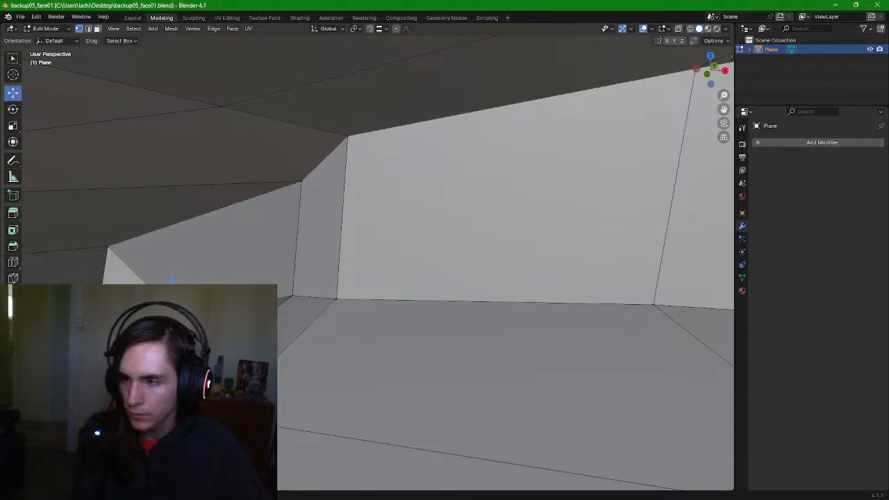
drag(185, 308, 290, 242)
middle_drag(355, 324, 379, 323)
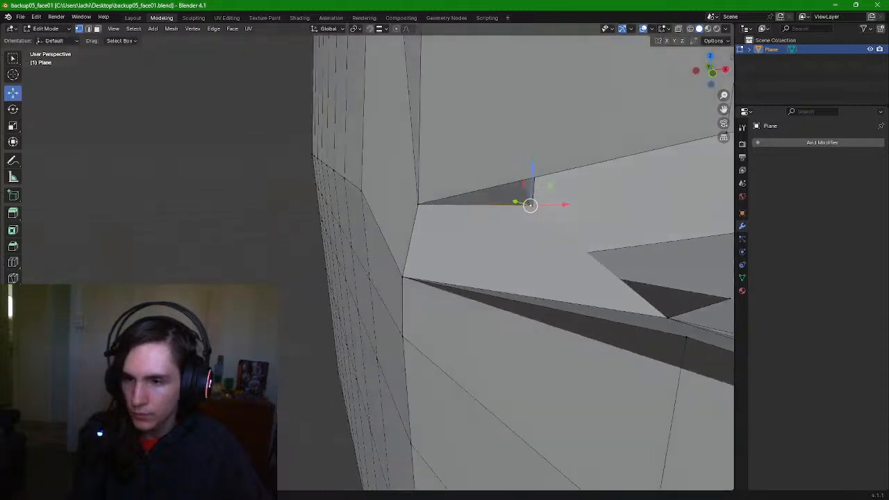
key(ctrl+z)
Lower the light corner face's upper inner vertex along Z and shift it along the recess's outer side
middle_drag(540, 275, 533, 274)
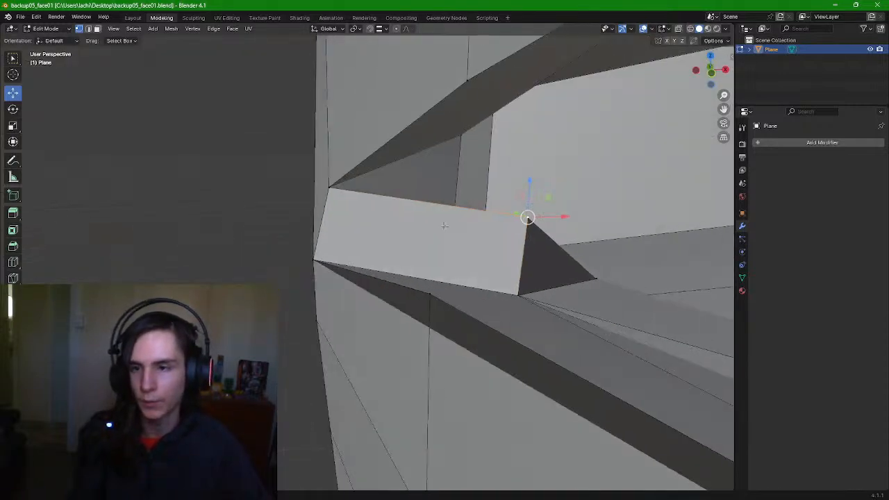
mouse_move(406, 259)
middle_down()
mouse_move(394, 263)
mouse_move(409, 260)
middle_up()
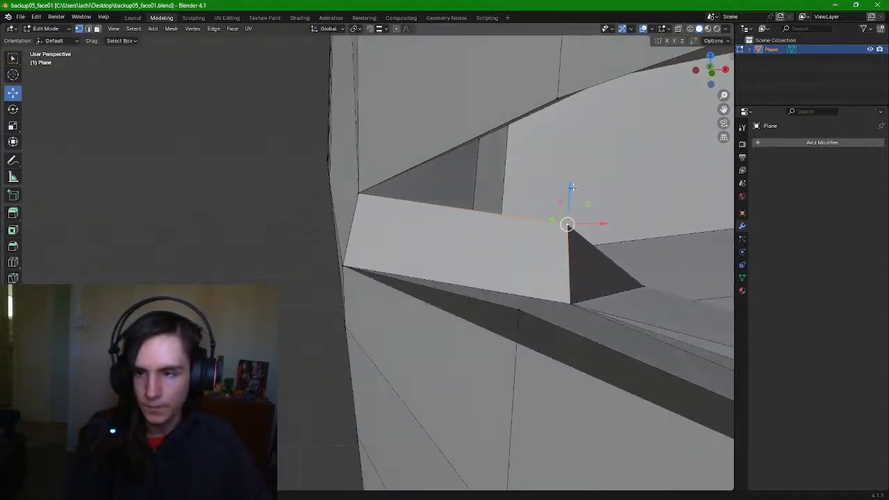
drag(571, 186, 570, 264)
mouse_move(519, 230)
middle_down()
mouse_move(534, 223)
mouse_move(511, 227)
middle_up()
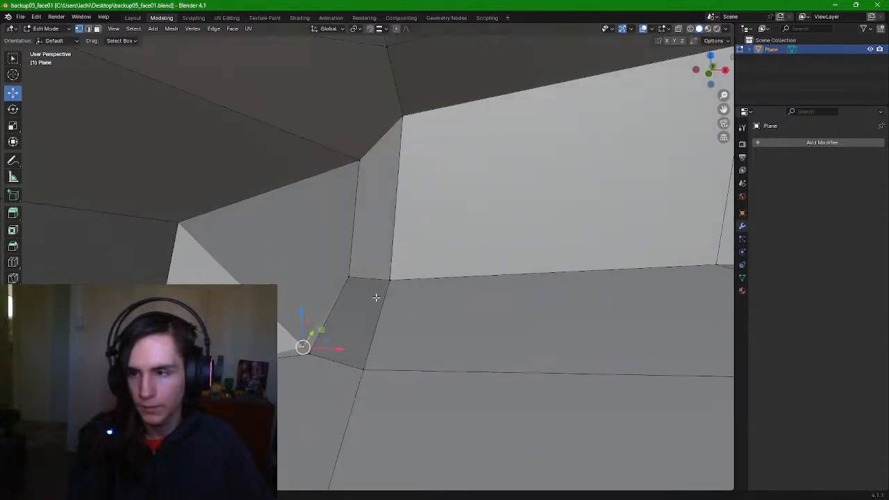
drag(314, 335, 262, 268)
middle_drag(262, 269, 281, 288)
middle_drag(392, 286, 365, 288)
middle_drag(296, 284, 321, 283)
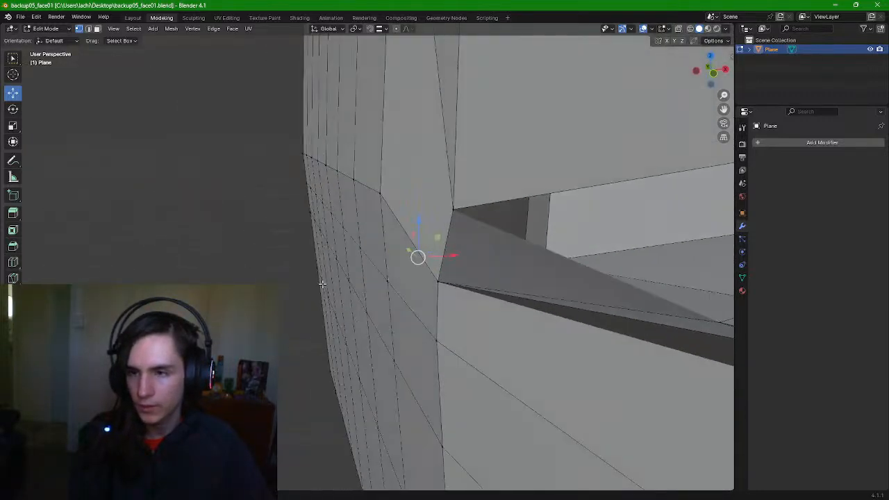
Reselect the light corner face's upper inner vertex and reposition it forward along Y and inward along X
click(460, 241)
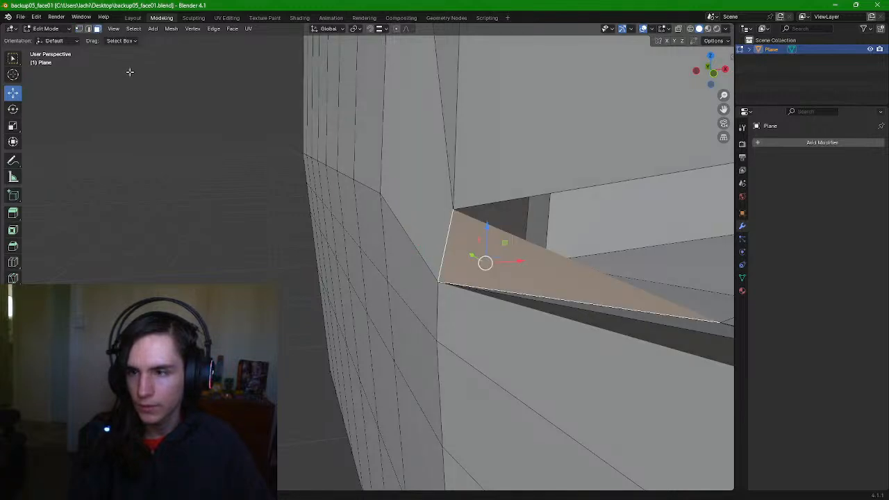
click(80, 30)
middle_drag(418, 225, 395, 224)
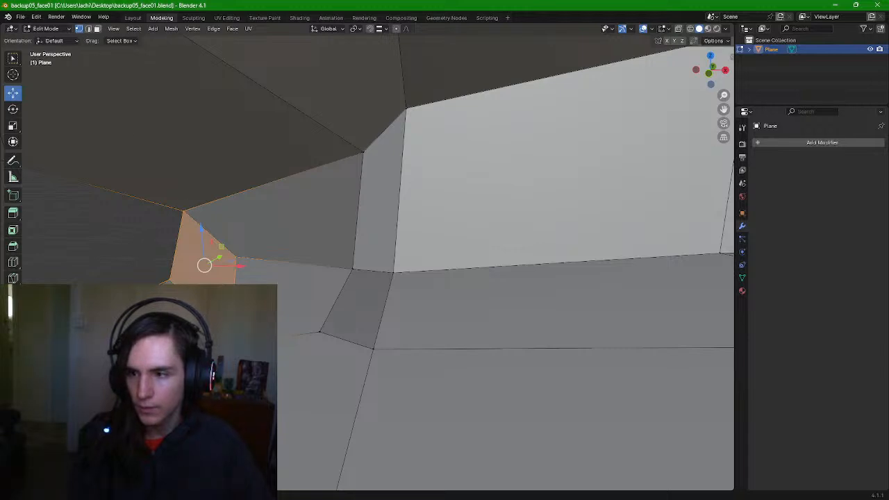
click(235, 256)
key(g)
key(y)
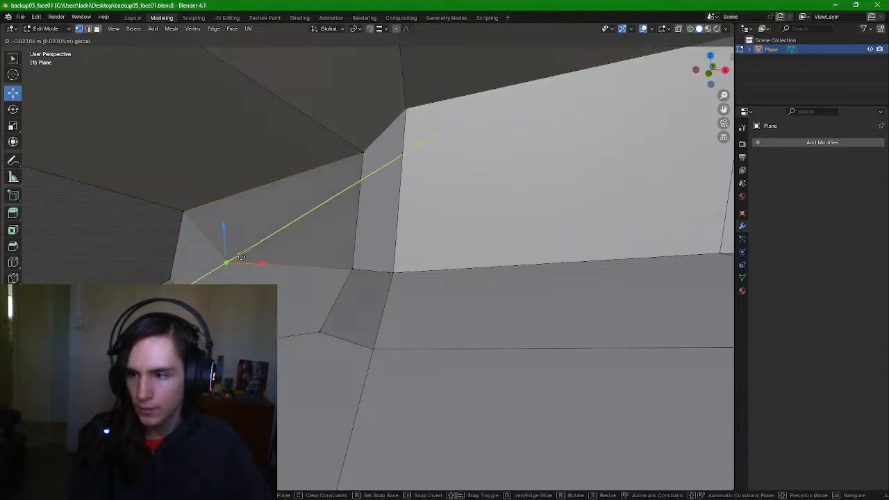
drag(240, 263, 226, 221)
middle_drag(233, 262, 360, 283)
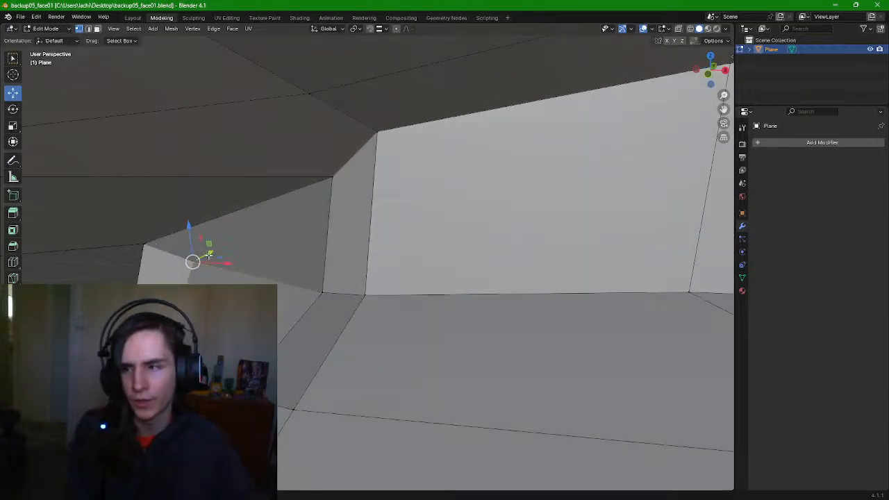
drag(209, 254, 164, 277)
middle_drag(164, 278, 298, 268)
drag(420, 280, 530, 282)
middle_drag(574, 325, 570, 303)
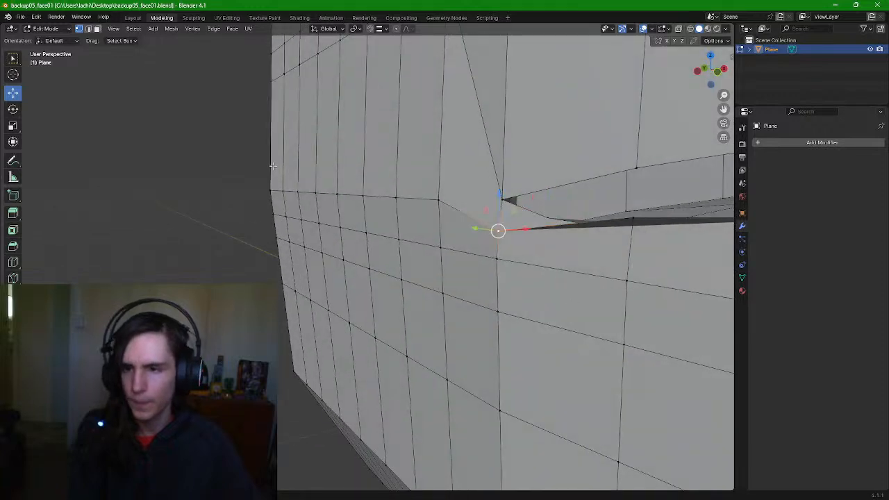
Delete the light face at the outer corner of the recessed opening
click(515, 215)
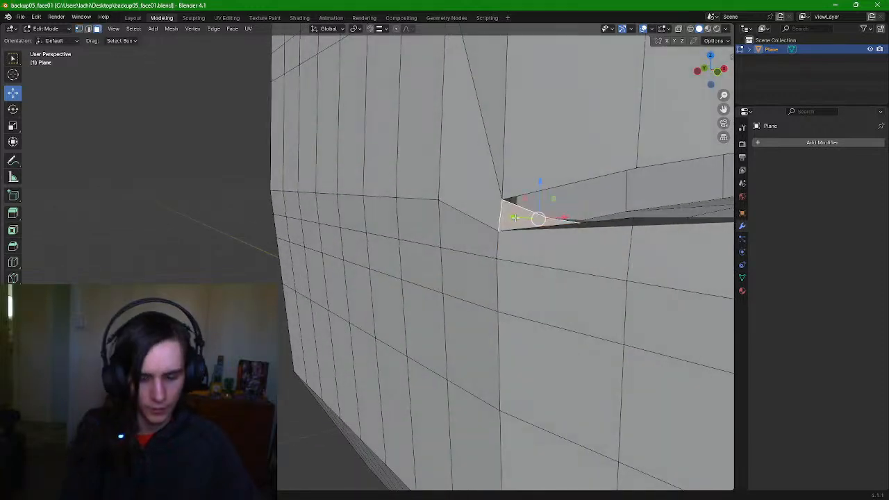
key(x)
click(520, 219)
middle_drag(520, 219, 549, 298)
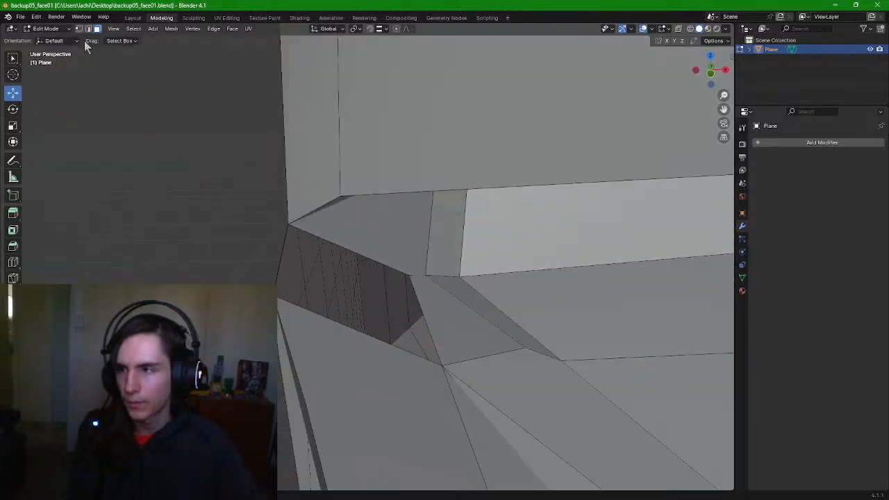
Delete the upper corner face between the outer rim and the recess's inner wall
click(18, 60)
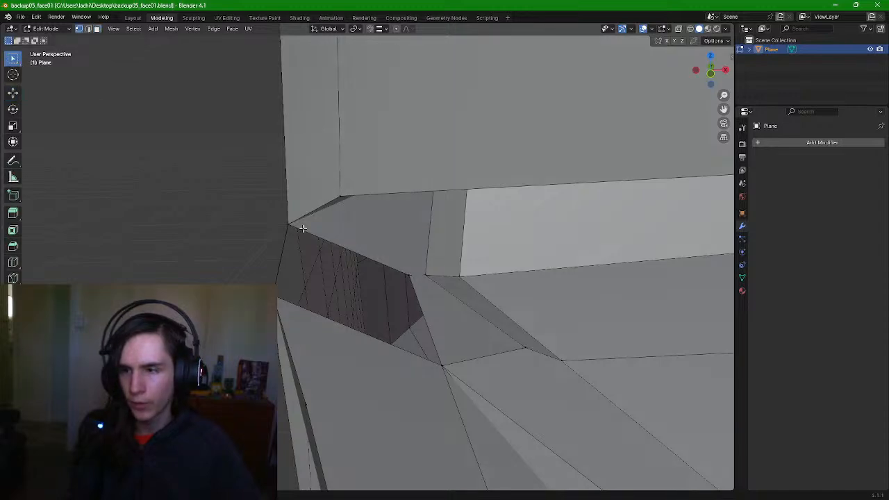
middle_drag(296, 222, 432, 270)
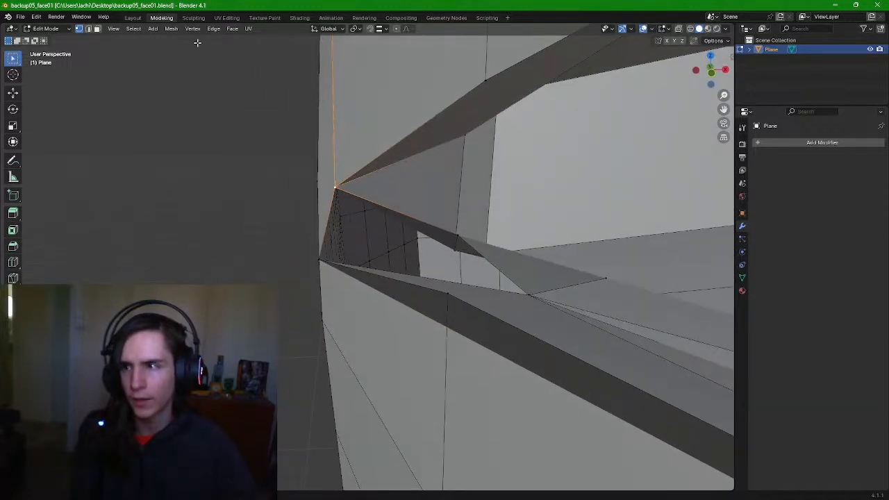
click(425, 227)
mouse_move(462, 224)
middle_down()
mouse_move(446, 226)
mouse_move(468, 220)
mouse_move(447, 227)
middle_up()
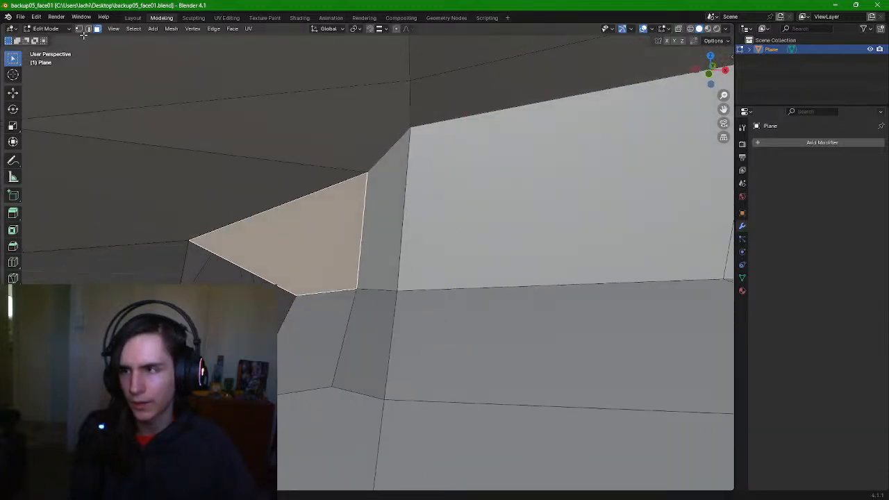
key(x)
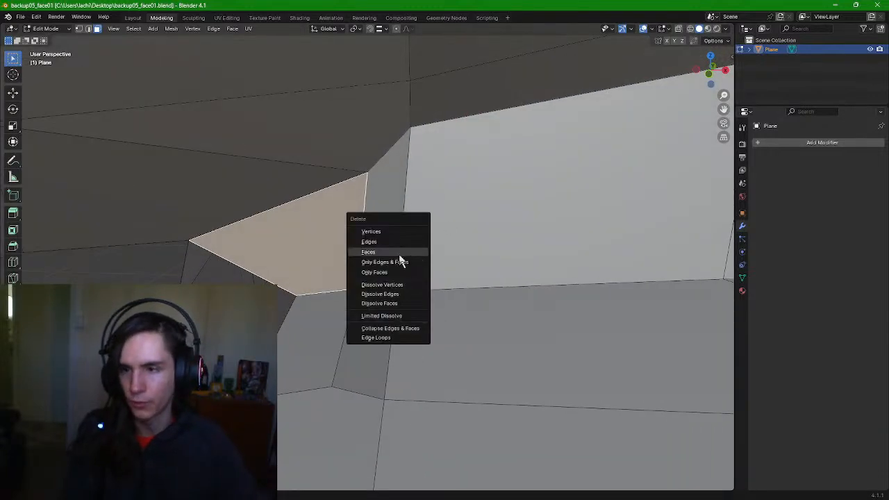
click(381, 252)
Delete the corner floor face that adjoined the removed upper corner face
middle_drag(341, 310, 513, 341)
click(435, 331)
key(x)
click(444, 328)
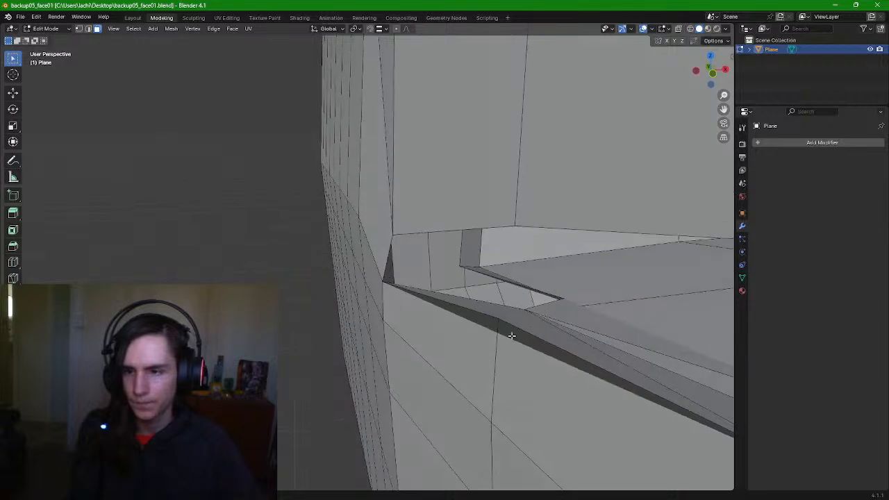
Select the vertex on the lower front rim beside the corner and adjust its height along Z to follow the rim
alt+click(497, 327)
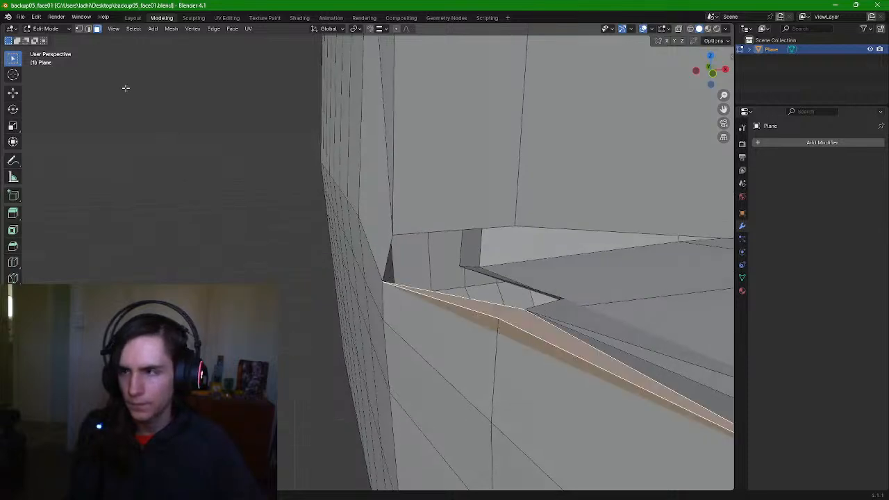
click(80, 29)
click(504, 323)
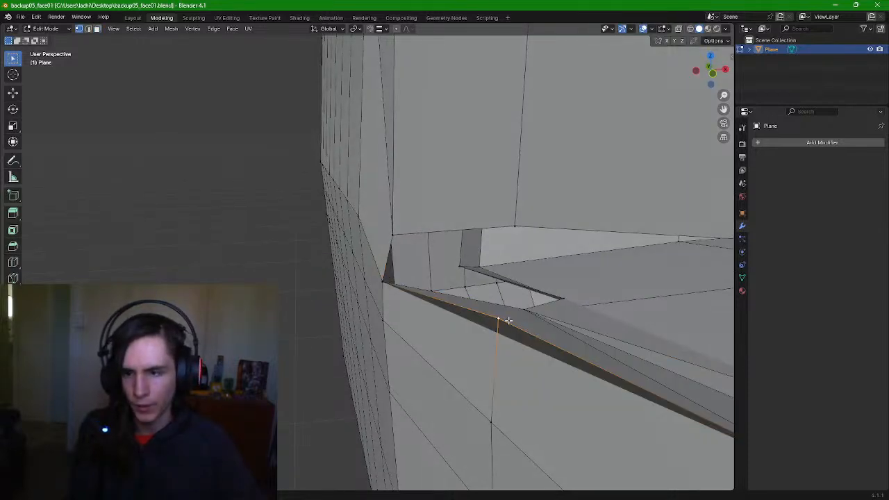
click(13, 92)
drag(500, 286, 478, 351)
middle_drag(478, 351, 519, 372)
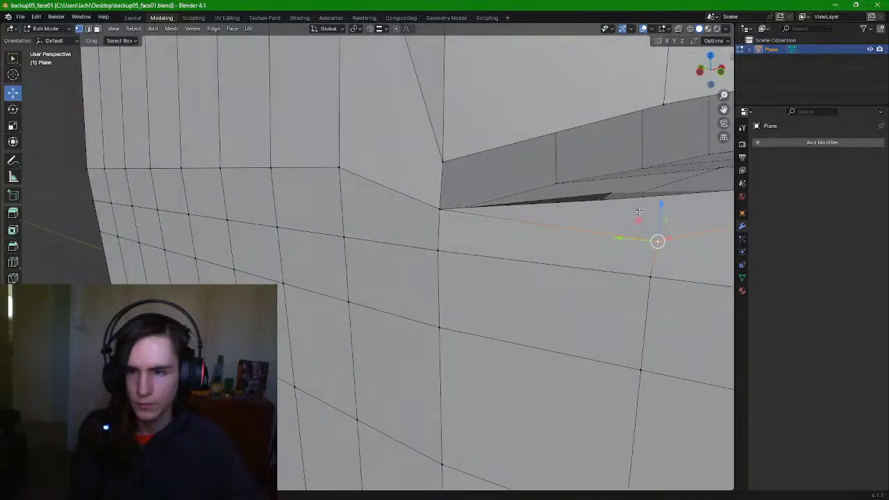
drag(661, 207, 657, 168)
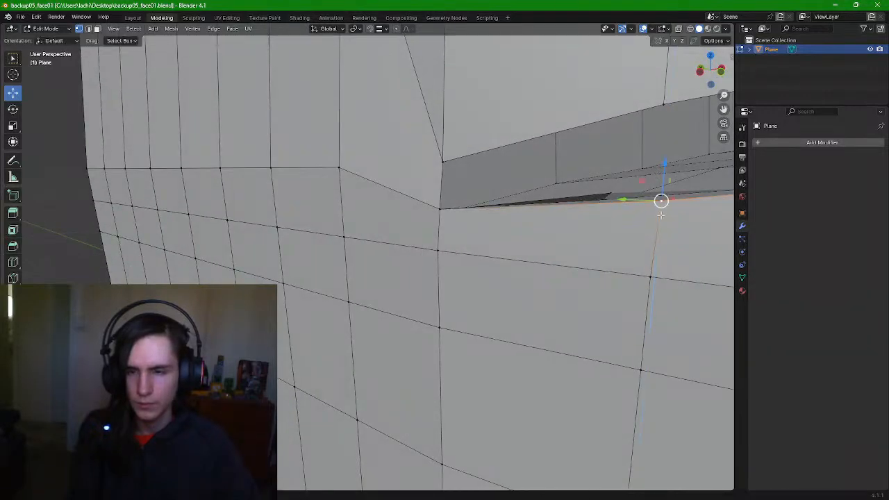
middle_drag(656, 168, 611, 262)
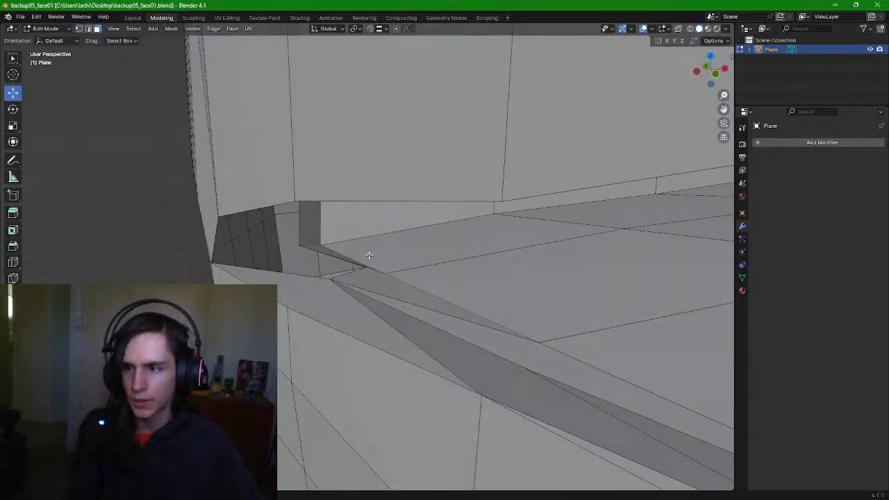
Delete the corner face behind the lower rim and the two long strip faces next to it
click(354, 289)
key(x)
click(334, 297)
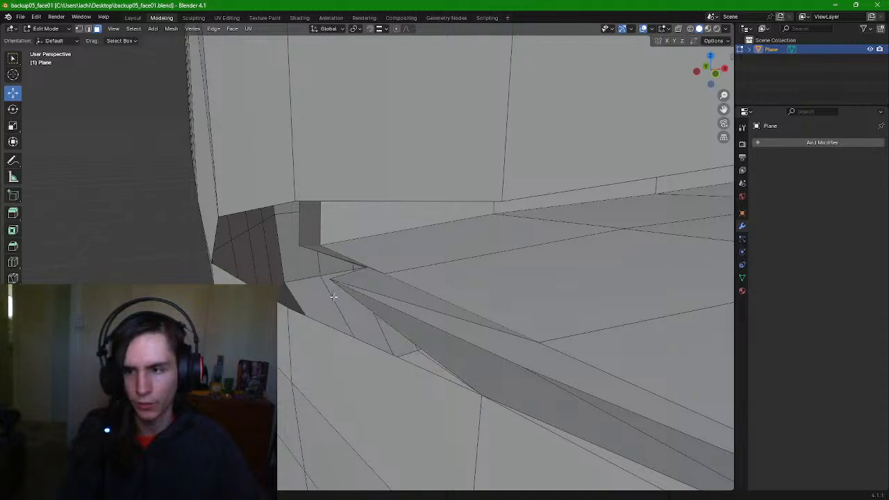
click(476, 357)
key(x)
click(423, 345)
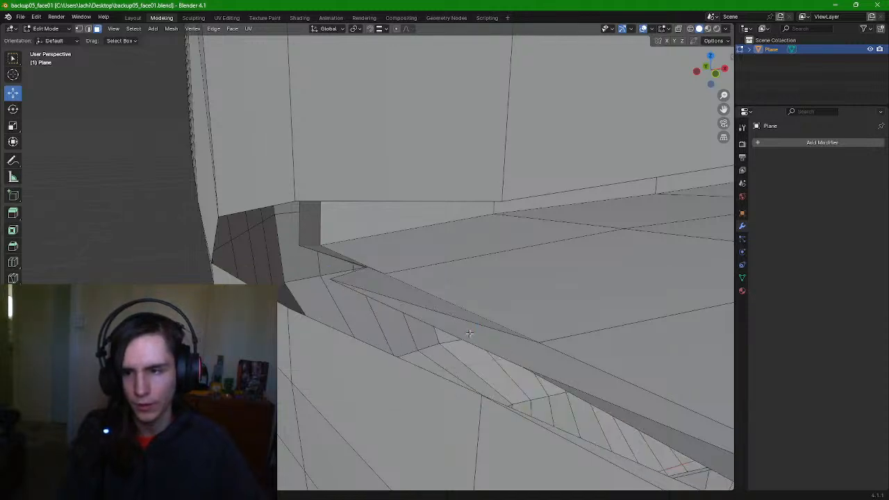
click(469, 333)
key(x)
click(440, 334)
Delete the thin triangular face along the recess floor's edge and the leftover sliver face of the strip
click(396, 300)
click(401, 292)
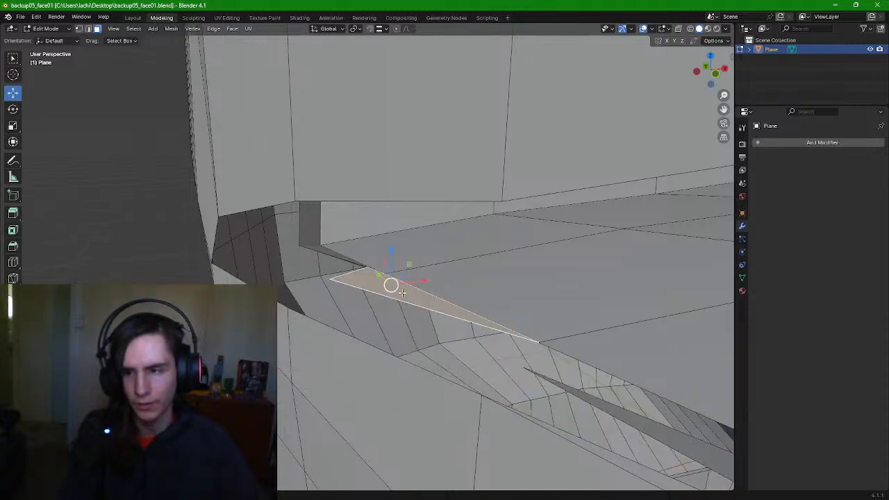
key(x)
click(398, 291)
key(x)
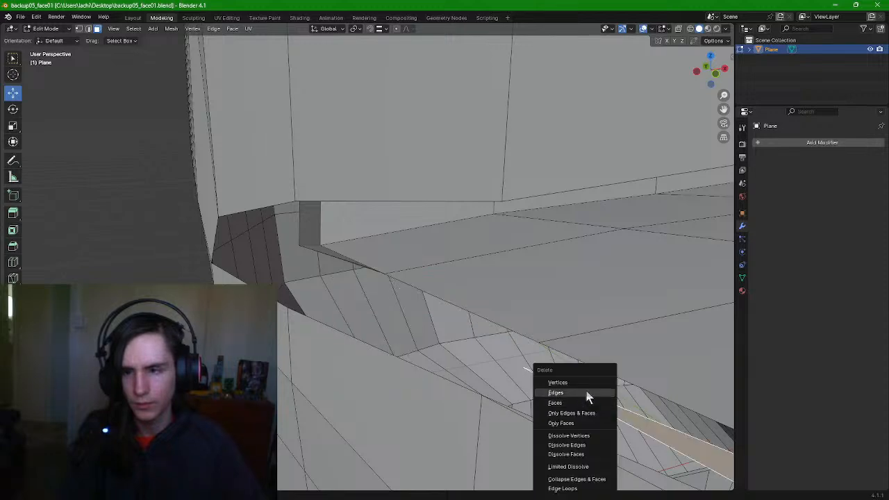
click(588, 406)
middle_drag(587, 407, 584, 400)
scroll(583, 401, down, 4)
scroll(536, 386, up, 4)
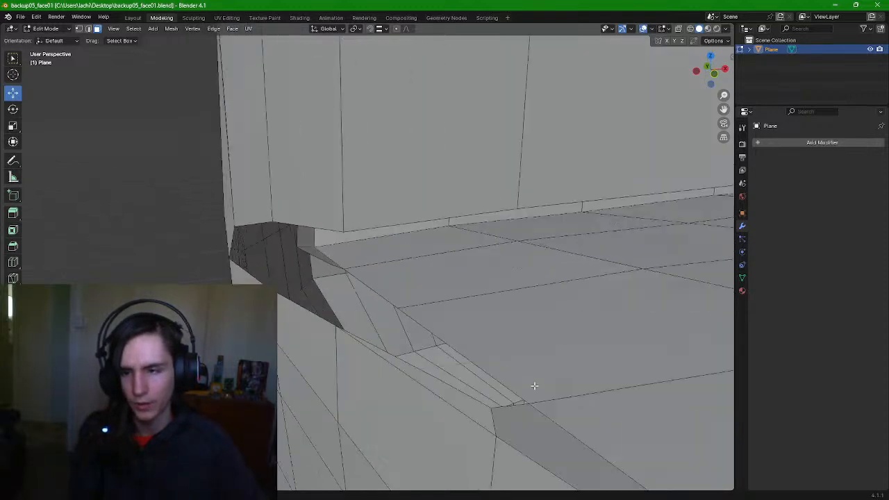
Delete the thin face along the recess's lower rim and fill a triangular face between the rim vertices in its place
click(460, 402)
key(x)
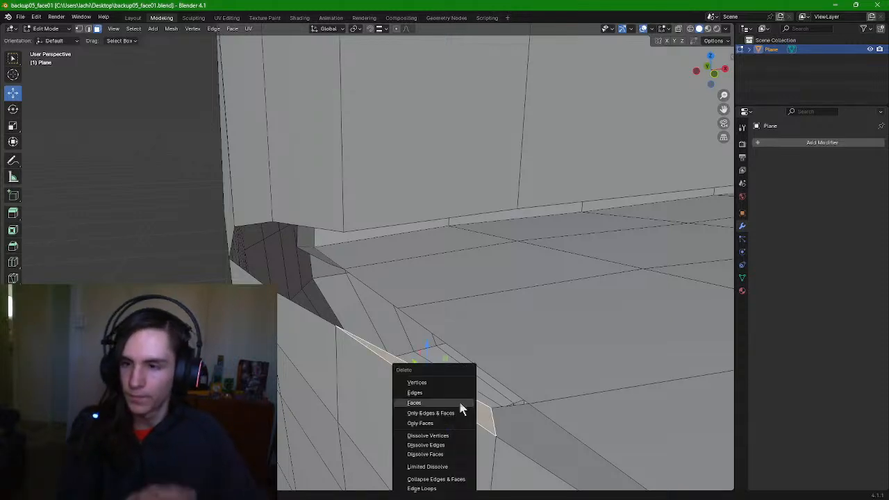
click(461, 406)
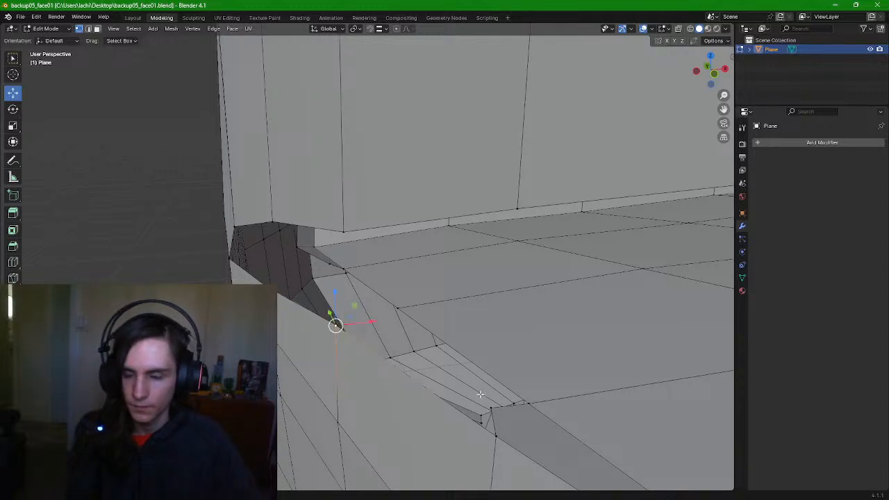
middle_drag(480, 393, 501, 399)
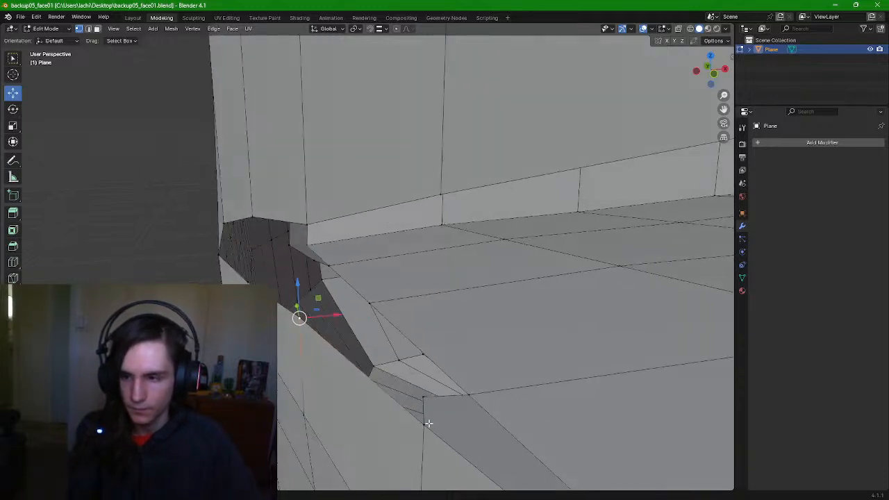
key(f)
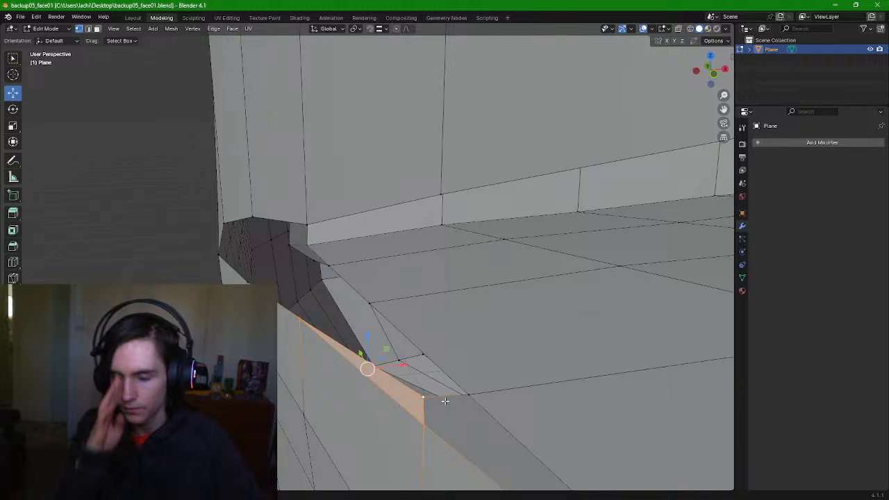
Add a loop cut vertex on the new triangle's inner edge and move it up and back to form a ledge
click(12, 263)
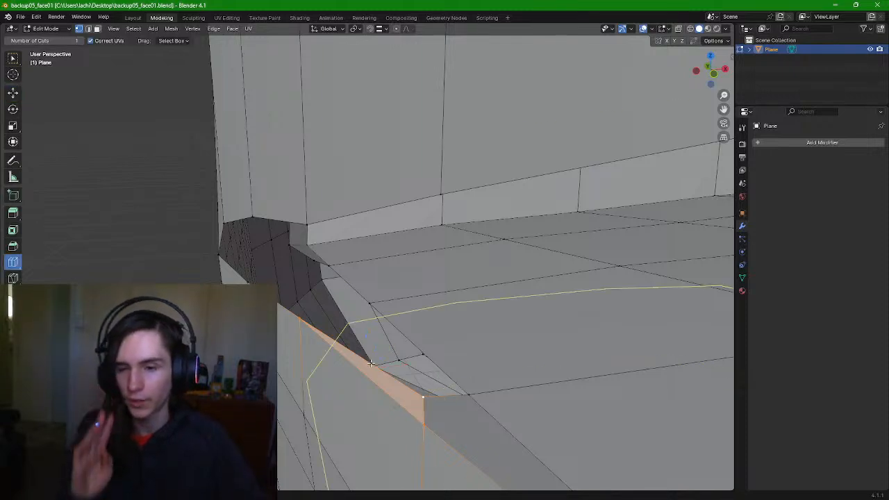
click(13, 93)
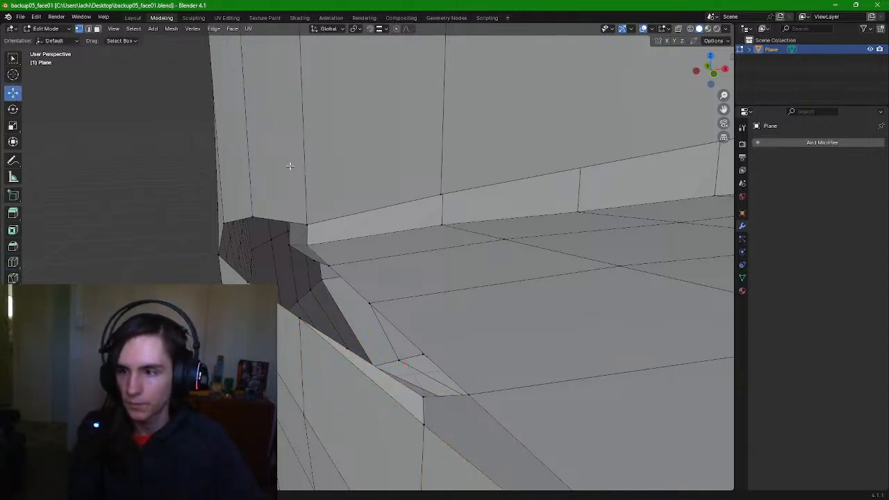
drag(347, 348, 335, 297)
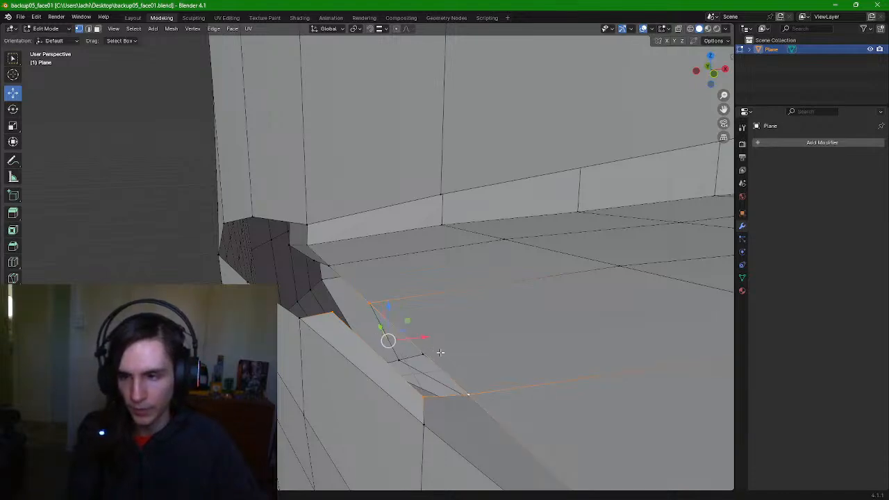
Fill a quad face between the ledge's two inner vertices and the two adjacent vertices on the recess floor's edge
key(f)
middle_drag(454, 360, 533, 379)
scroll(482, 362, up, 4)
mouse_move(518, 409)
middle_down()
mouse_move(508, 411)
mouse_move(507, 399)
middle_up()
scroll(508, 408, down, 4)
scroll(506, 400, up, 3)
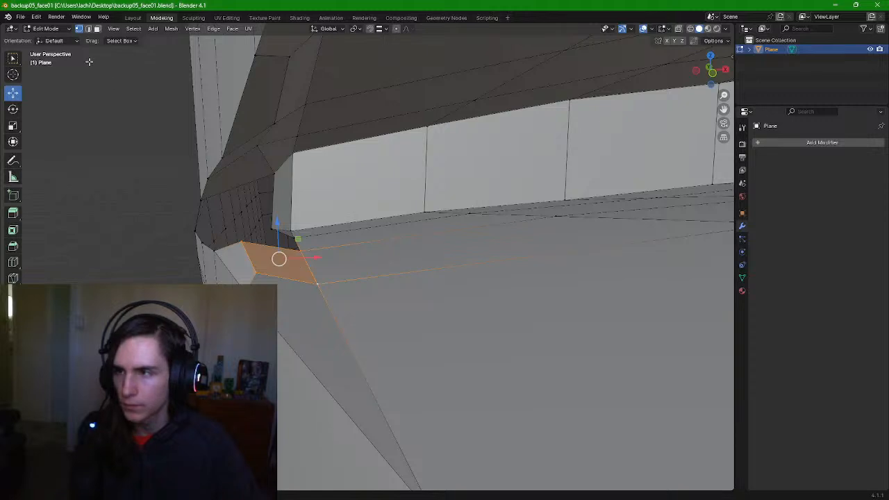
Select the ledge's two inner vertices, shift them along X toward the recess floor and lower them along Z
click(240, 238)
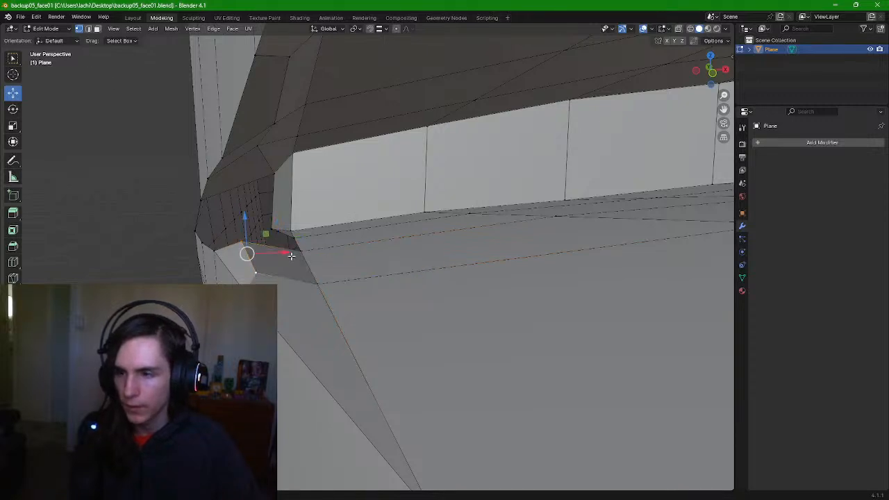
drag(287, 253, 306, 254)
drag(267, 222, 266, 231)
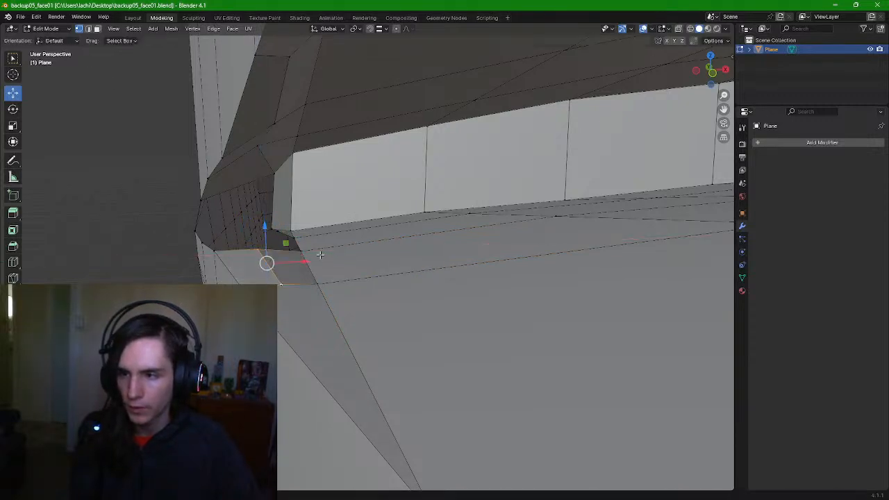
mouse_move(320, 255)
middle_down()
mouse_move(323, 248)
mouse_move(321, 258)
middle_up()
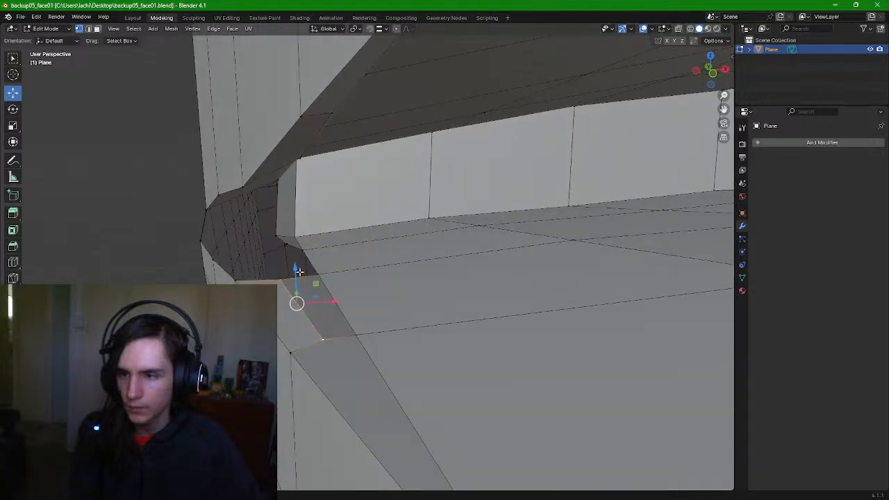
drag(298, 272, 299, 277)
Delete the small face below the narrow wall strip at the recess floor's back corner
mouse_move(331, 283)
middle_down()
mouse_move(324, 275)
mouse_move(345, 280)
mouse_move(316, 288)
middle_up()
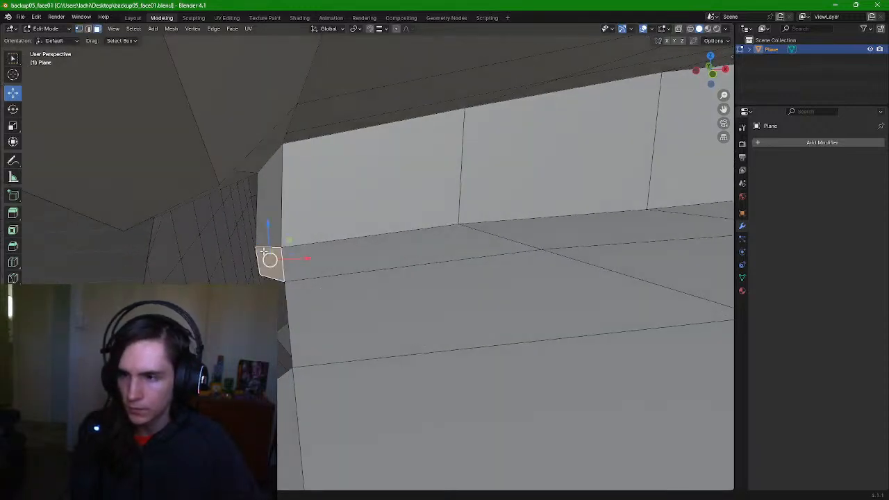
key(x)
click(249, 252)
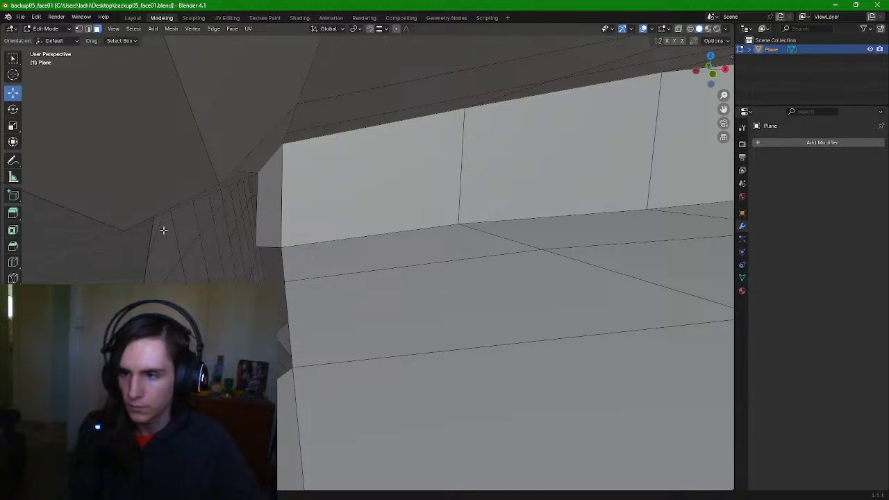
Move the ledge's inner vertex nearest the corner outward along X and lower it along Z
click(12, 59)
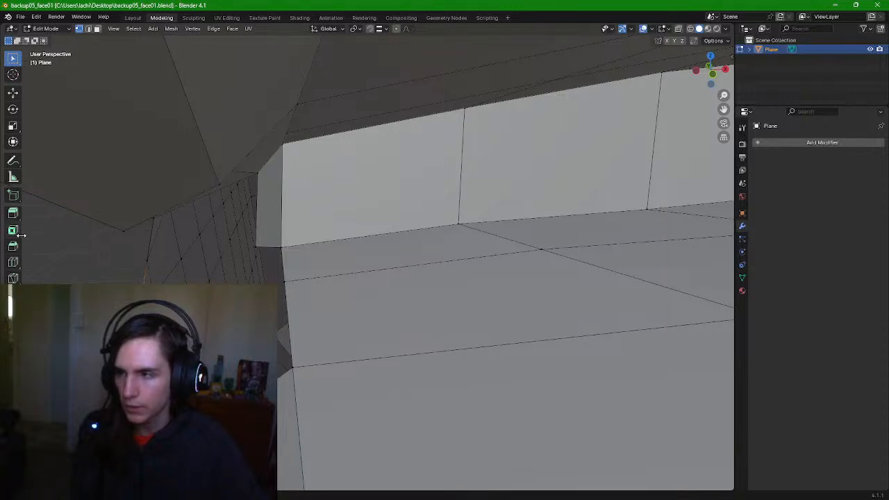
click(15, 263)
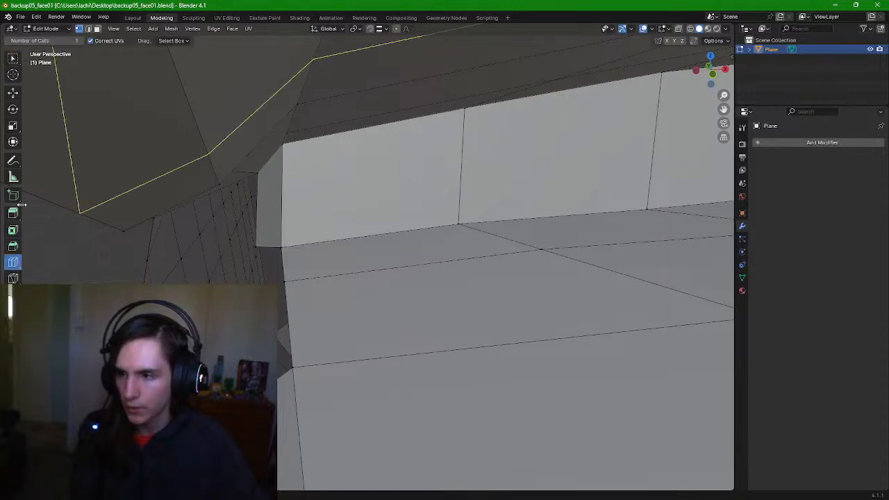
click(13, 92)
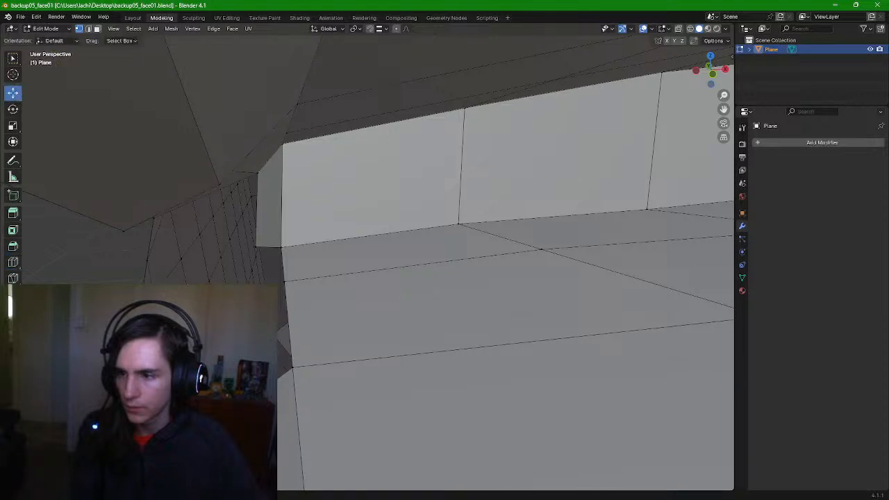
key(g)
key(x)
drag(237, 346, 209, 341)
middle_drag(209, 340, 246, 331)
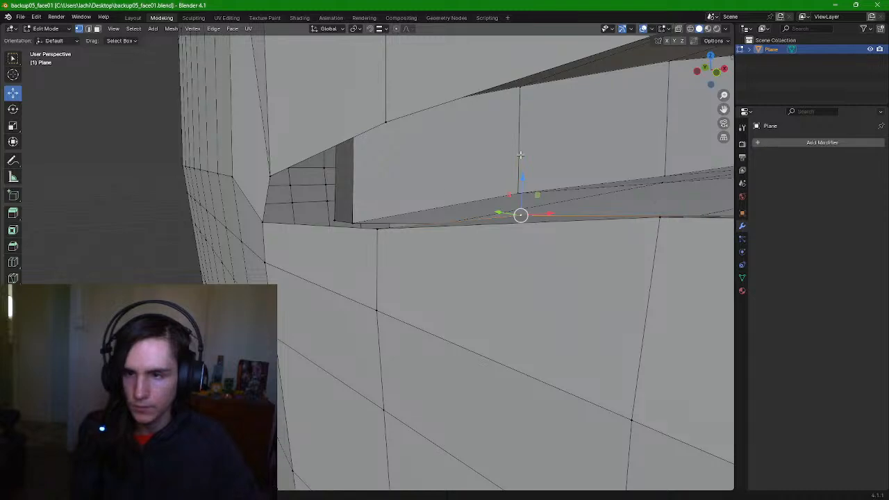
drag(523, 179, 522, 193)
Slide the same inner ledge vertex back into the recess along Y and refine its height along Z
middle_drag(541, 287, 524, 293)
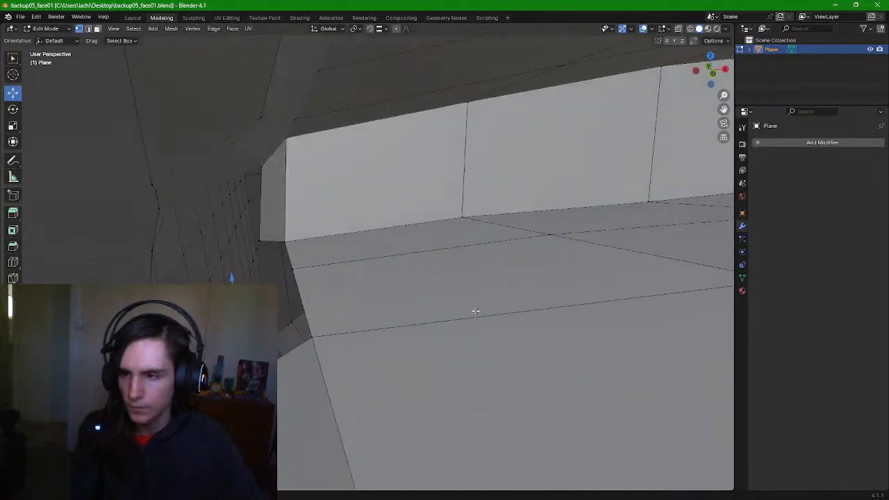
middle_drag(270, 328, 277, 331)
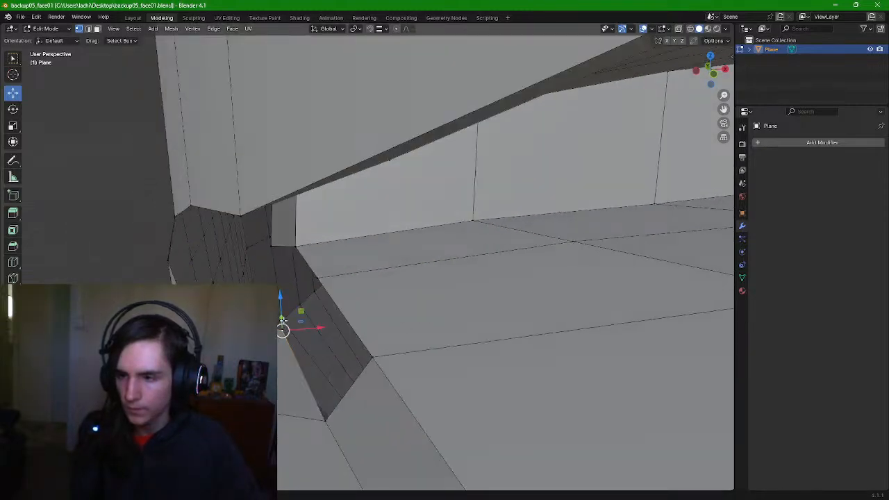
drag(281, 297, 279, 275)
middle_drag(516, 284, 542, 281)
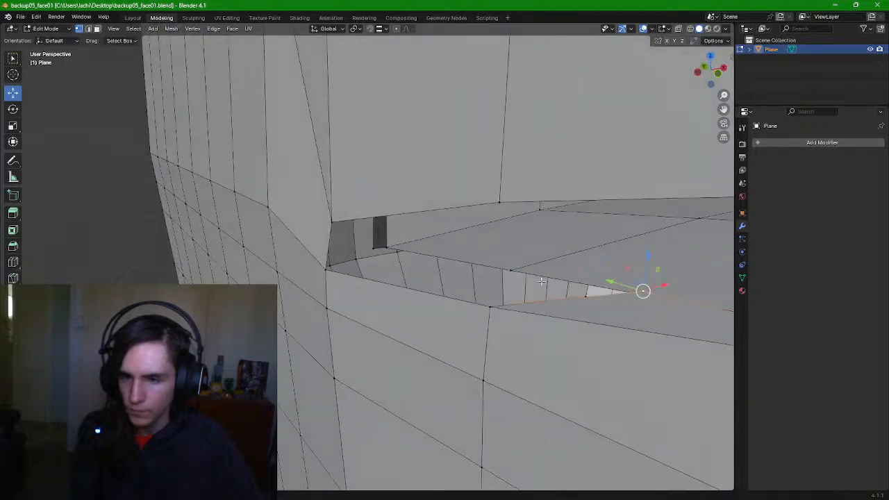
drag(613, 283, 518, 270)
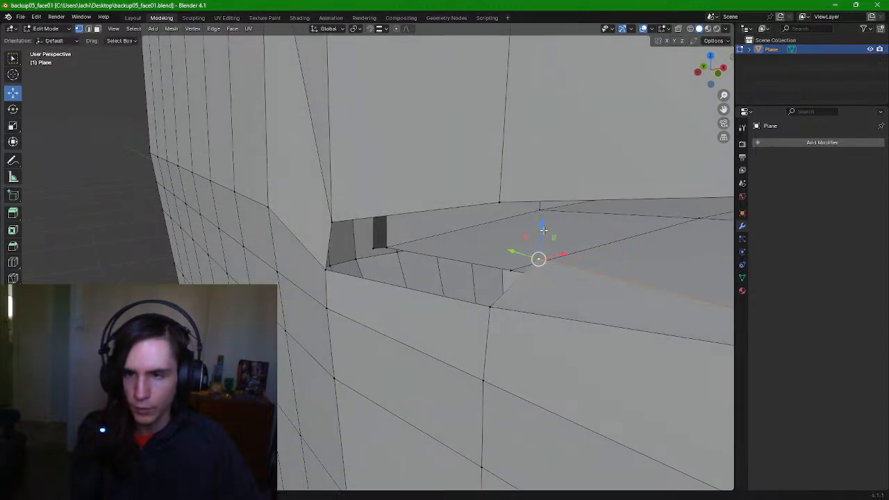
drag(543, 229, 543, 255)
middle_drag(550, 302, 489, 373)
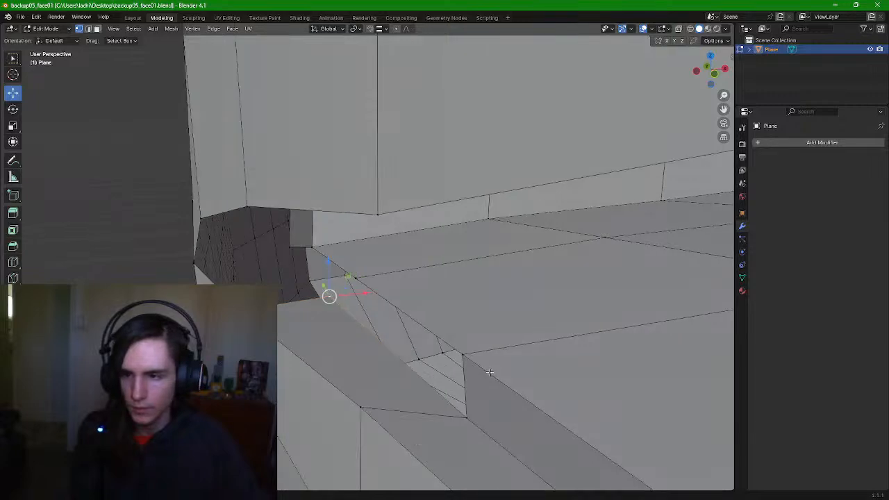
Slide the neighbouring inner ledge vertex along Y so it sits closer to the recess floor's edge
click(464, 416)
drag(464, 406, 436, 375)
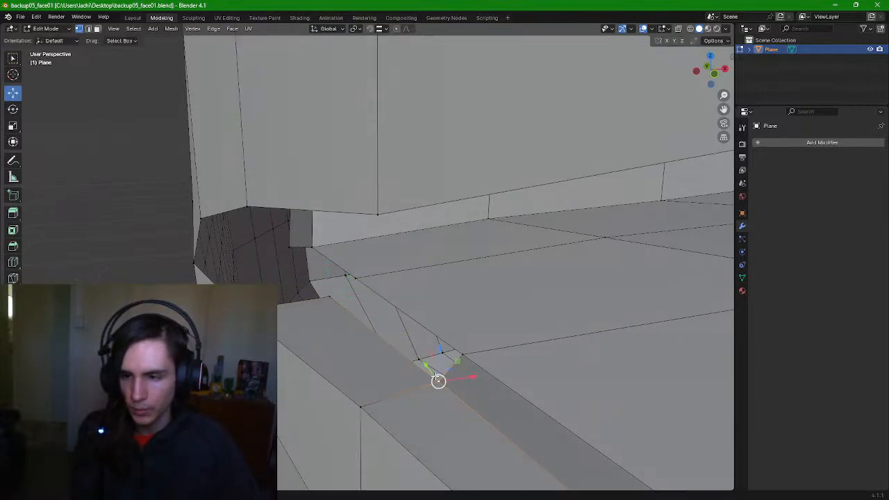
mouse_move(436, 375)
middle_down()
mouse_move(533, 410)
mouse_move(449, 368)
middle_up()
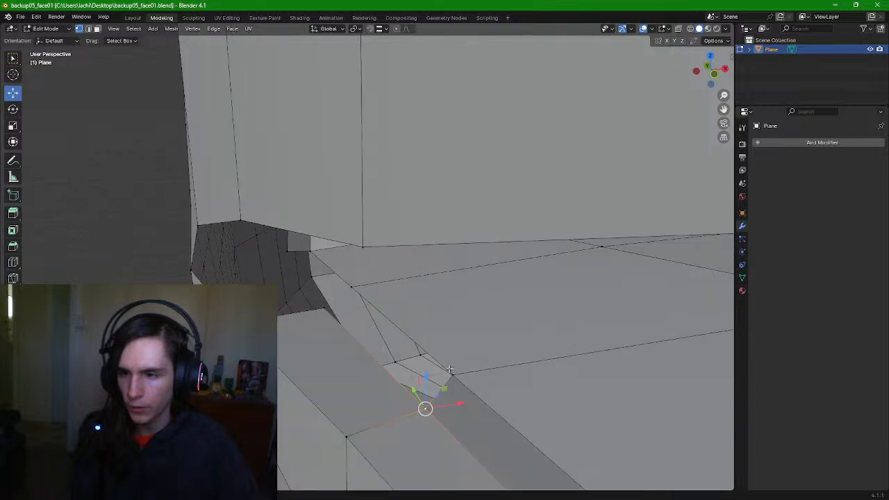
Fill a face between the ledge's two inner vertices and the two adjacent vertices on the recess floor's edge
click(326, 307)
shift+click(352, 286)
shift+click(453, 376)
middle_drag(464, 392, 454, 396)
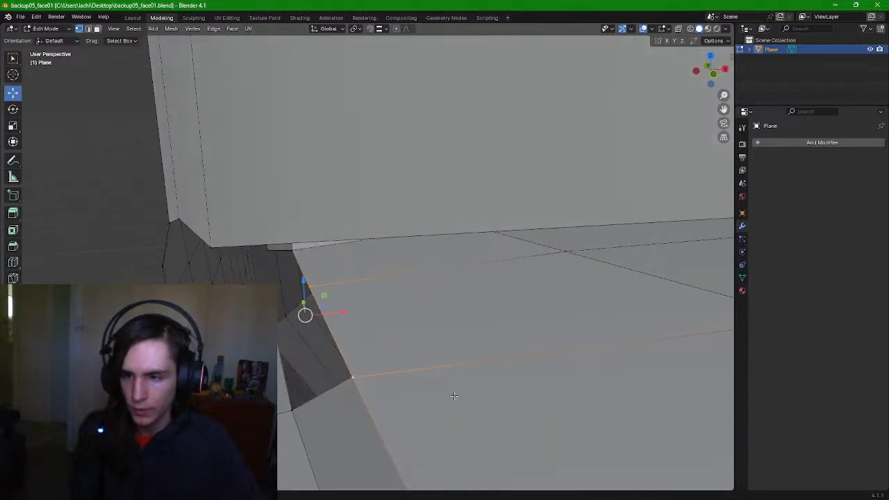
shift+click(293, 415)
key(f)
middle_drag(318, 356, 351, 364)
Slide the ledge's inner vertex nearest the corner further back along Y, beside the floor's edge vertex
click(390, 345)
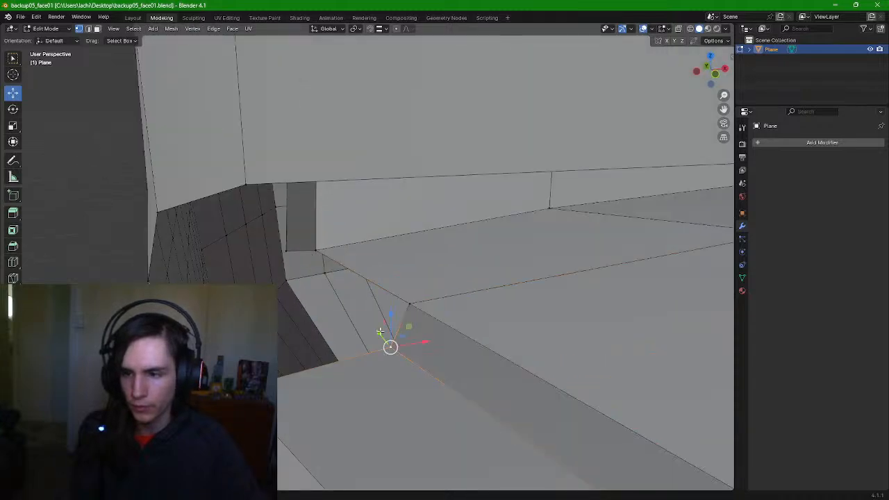
drag(380, 332, 366, 312)
middle_drag(369, 366, 411, 333)
scroll(417, 357, down, 4)
Fill the strip face between the inner ledge vertex, the floor's edge vertex and the two lower vertices of the narrow back wall
click(470, 338)
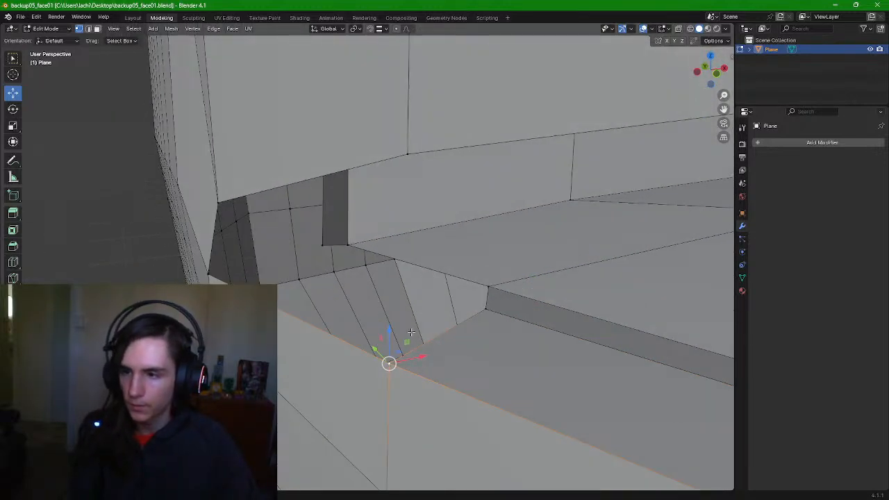
click(209, 272)
middle_drag(210, 272, 393, 287)
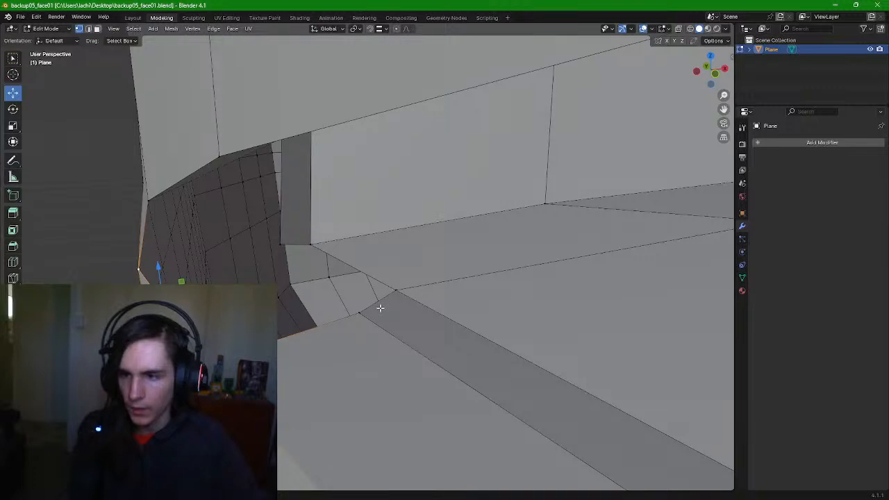
click(358, 312)
shift+click(282, 247)
shift+click(312, 243)
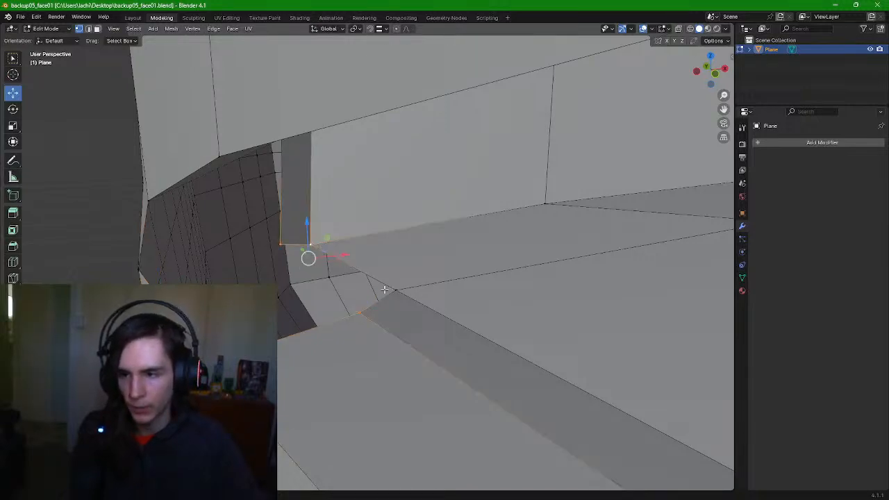
shift+click(395, 291)
mouse_move(377, 306)
middle_down()
mouse_move(393, 300)
mouse_move(384, 310)
middle_up()
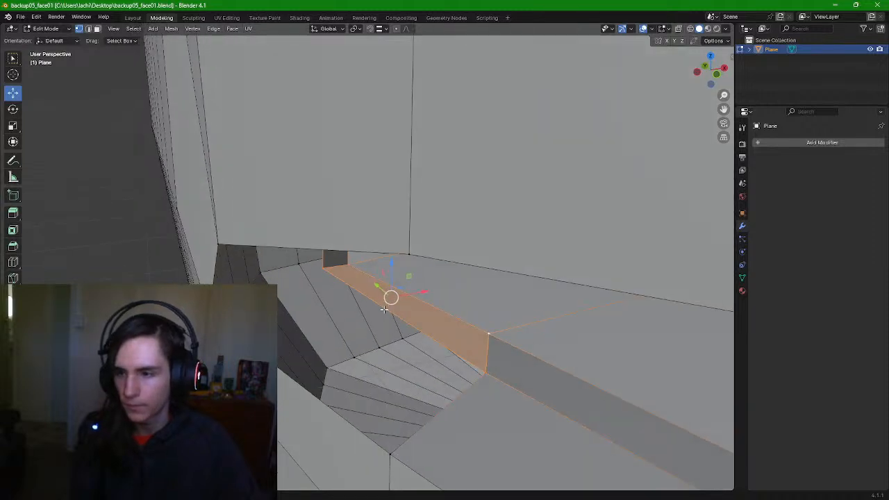
Fill the ledge face between the narrow back wall's lower vertex, the lower rim vertices and the inner ledge vertex
click(329, 263)
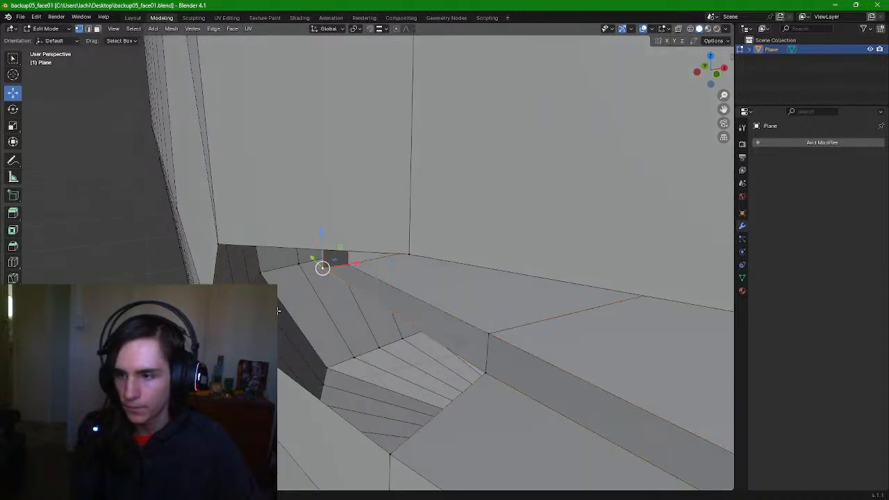
shift+click(390, 454)
shift+click(491, 371)
key(f)
Fill the recess's side wall with a face between the two outer corner vertices and the narrow back wall's outer edge
middle_drag(479, 373, 216, 226)
scroll(487, 347, down, 2)
middle_drag(172, 201, 228, 240)
shift+click(124, 272)
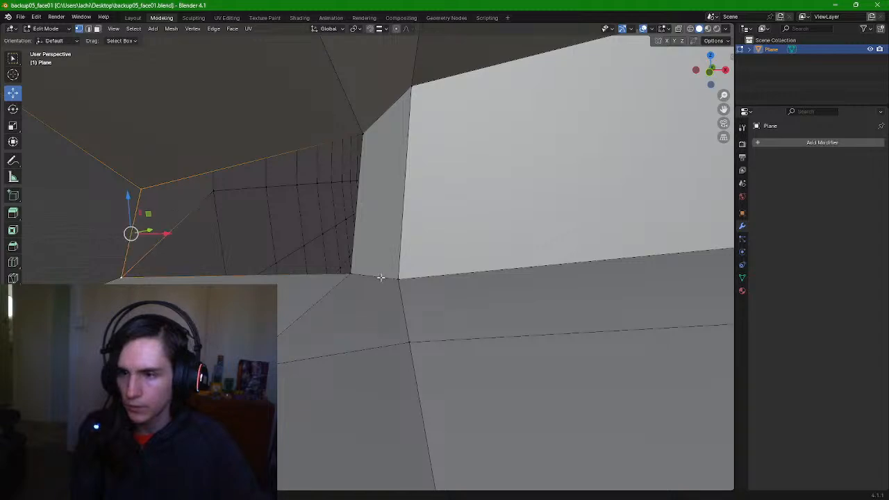
shift+click(352, 272)
shift+click(364, 136)
key(f)
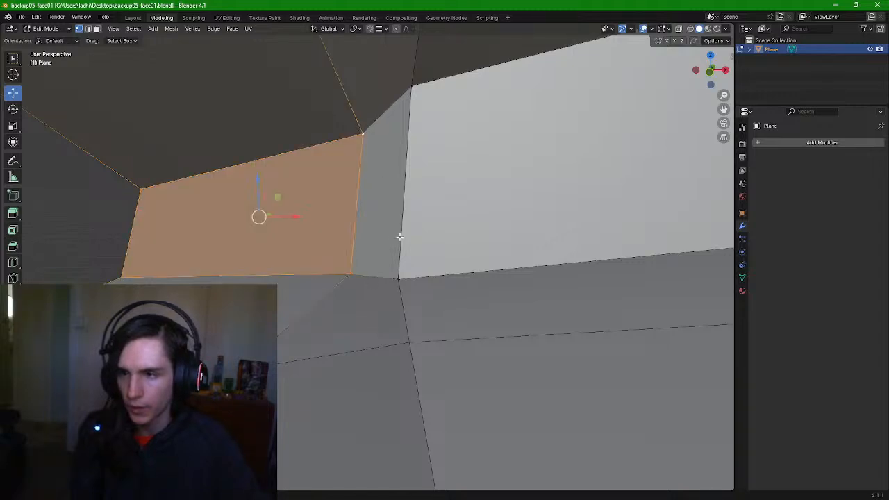
Open the UV Editing workspace for the head mesh
middle_drag(398, 238, 431, 234)
click(202, 257)
scroll(491, 261, down, 4)
middle_drag(490, 261, 574, 265)
middle_drag(641, 285, 495, 275)
scroll(495, 275, up, 4)
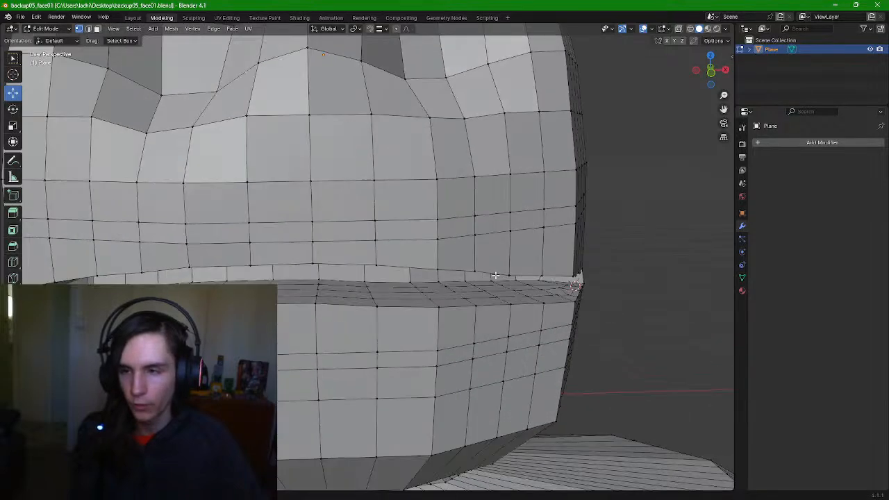
scroll(495, 275, down, 3)
click(228, 18)
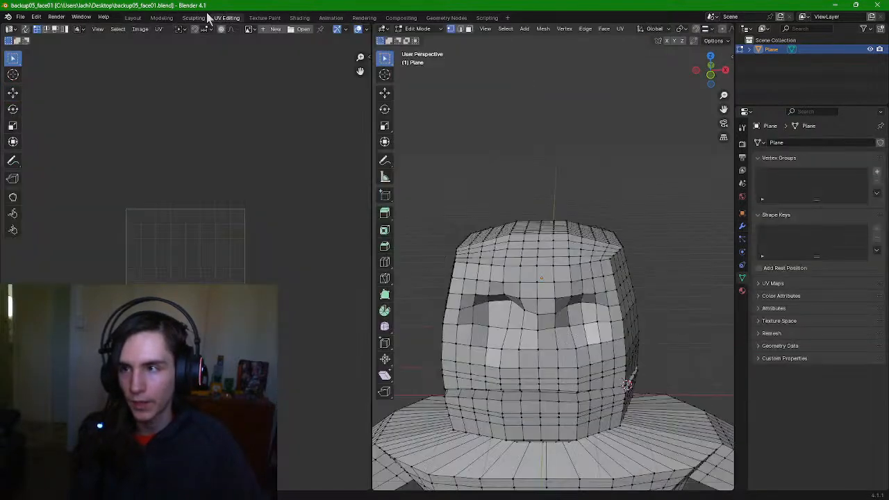
Return to the Modeling workspace and switch to face selection on the head mesh
click(194, 17)
scroll(368, 169, down, 3)
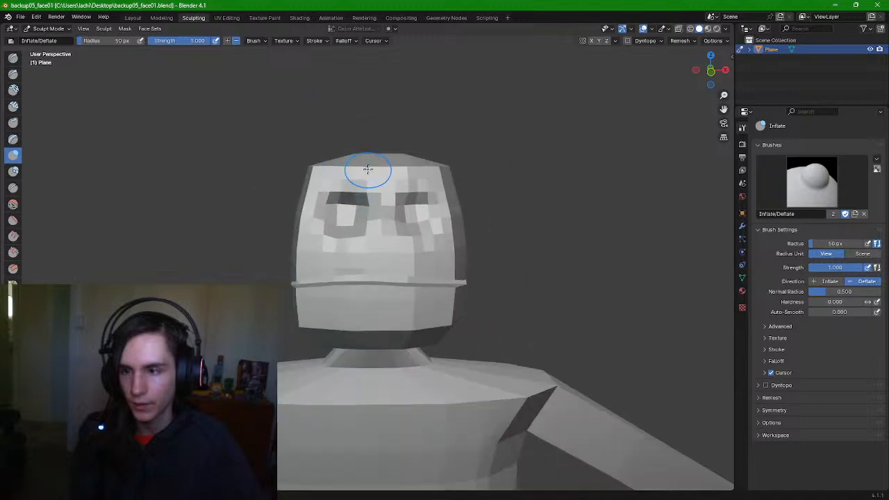
middle_drag(367, 169, 389, 164)
click(131, 18)
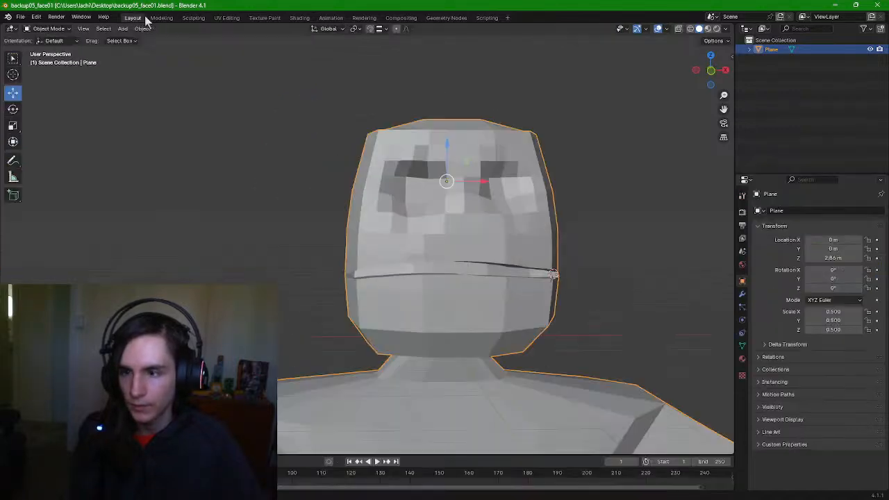
click(161, 18)
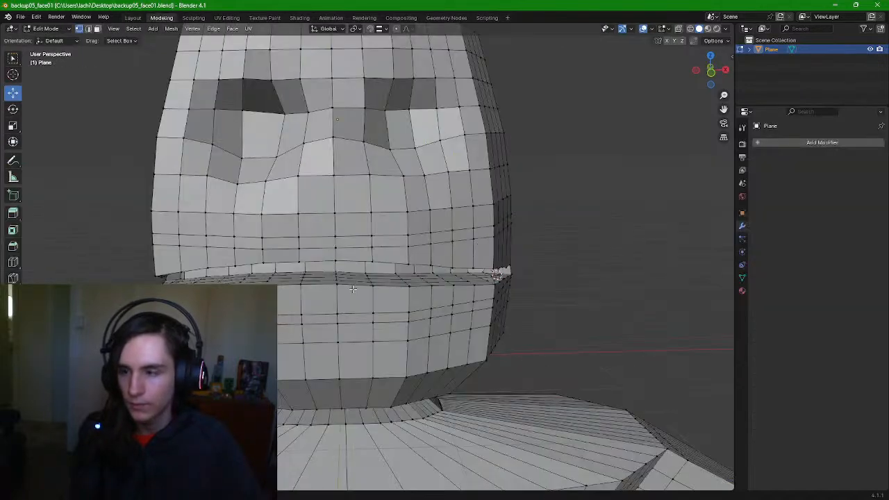
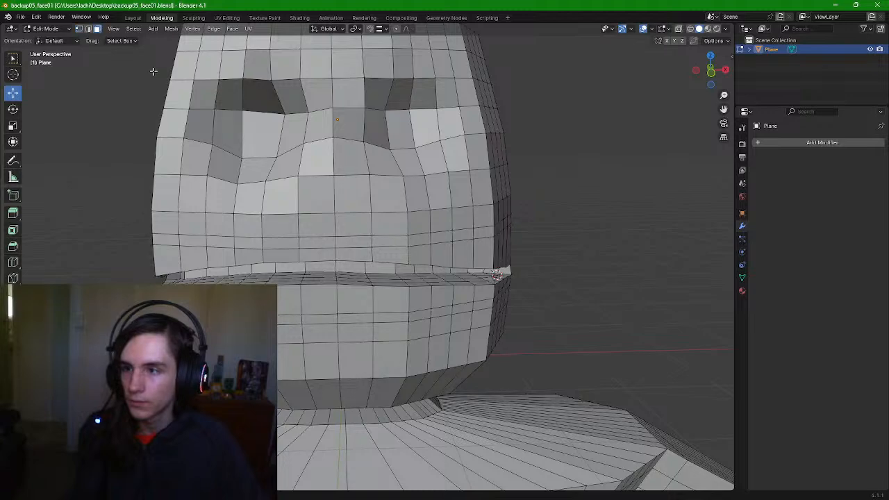
Select the band of faces around the mouth and sides of the head through the mesh in wireframe, and restore solid shading
middle_drag(153, 71, 215, 244)
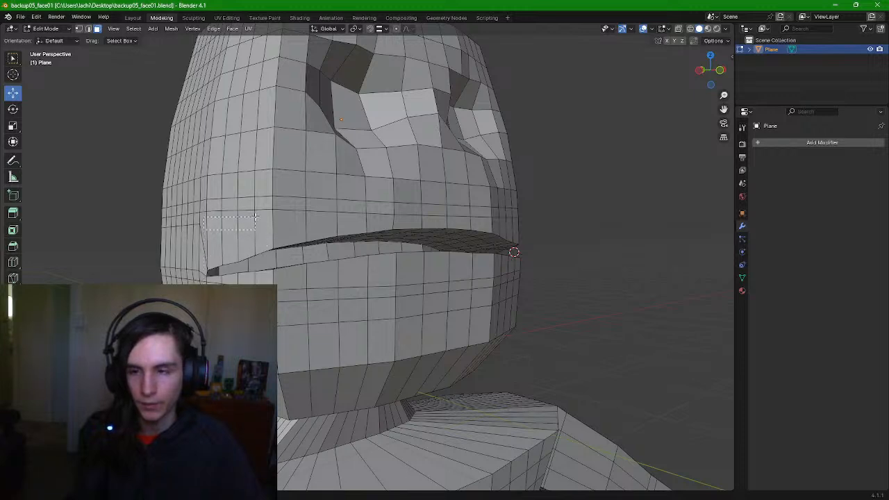
drag(293, 296, 296, 293)
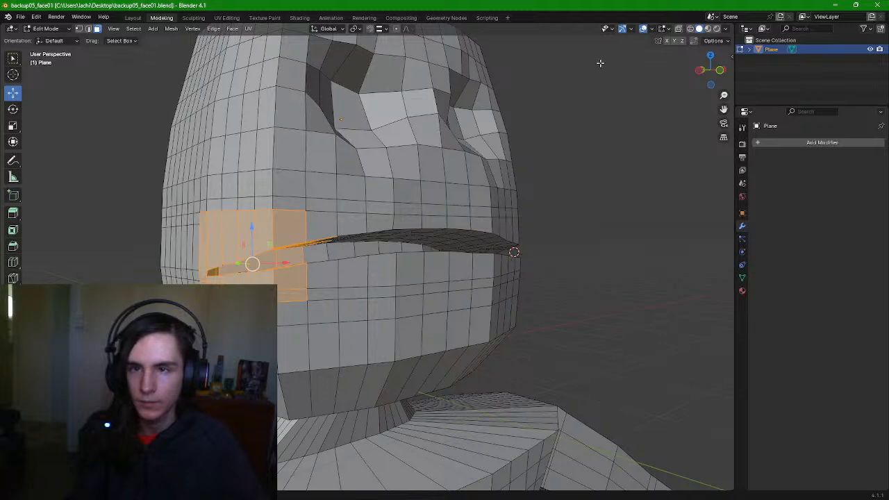
key(shift+z)
key(alt+a)
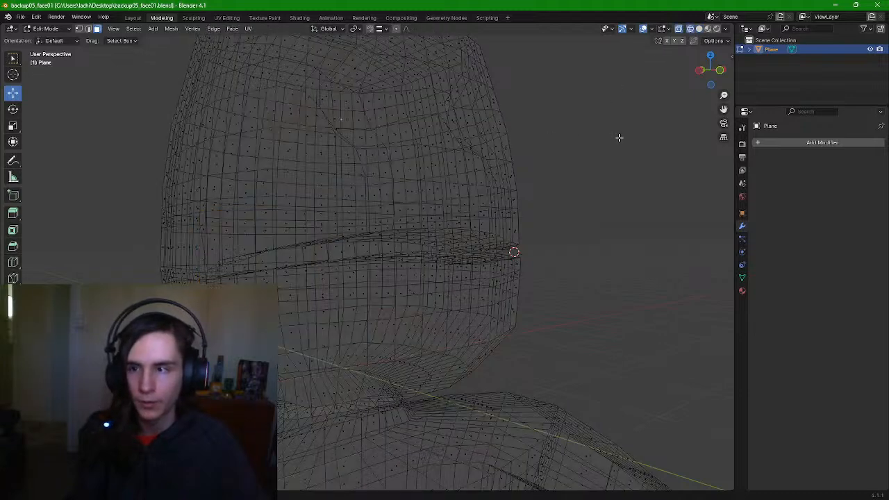
drag(212, 227, 388, 333)
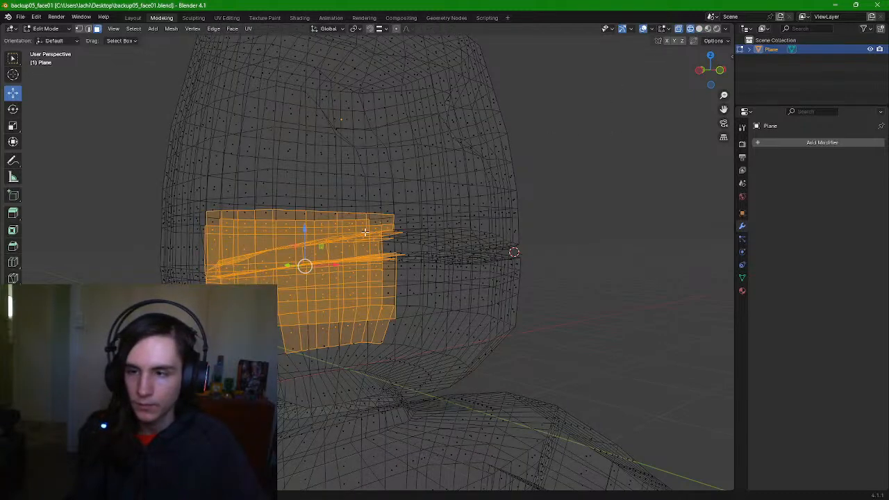
shift+drag(360, 213, 495, 271)
middle_drag(579, 259, 465, 263)
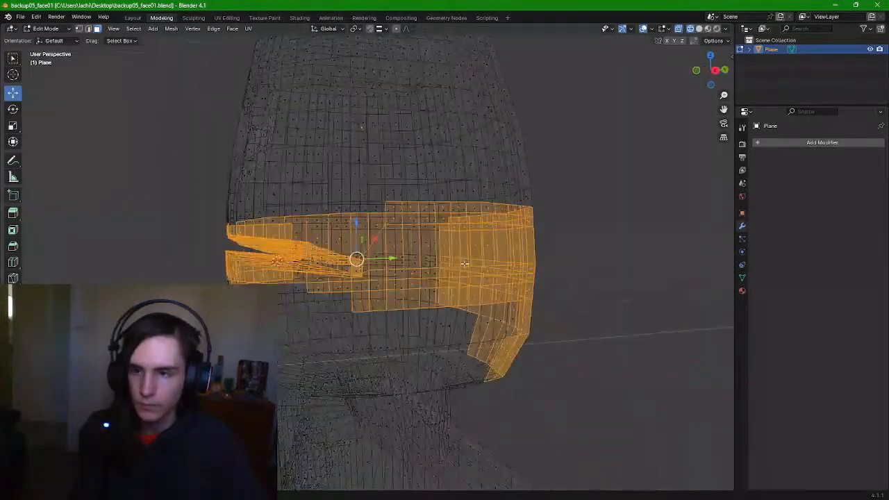
middle_drag(394, 235, 584, 137)
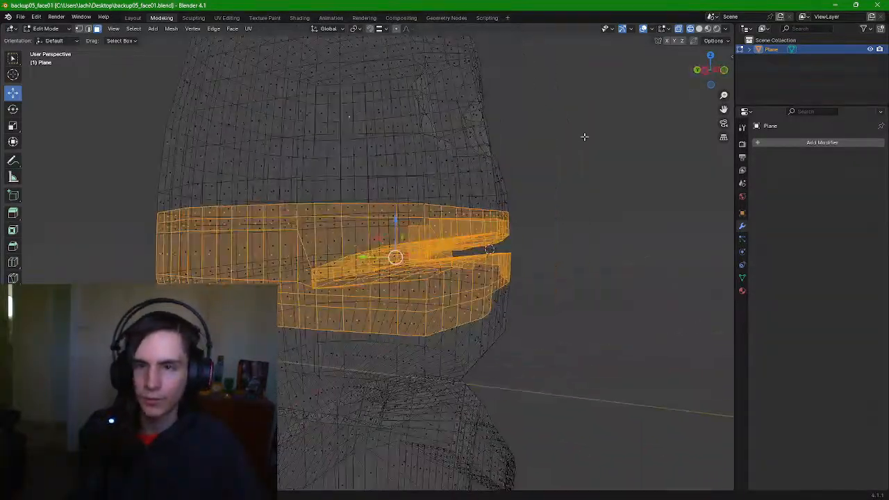
click(699, 29)
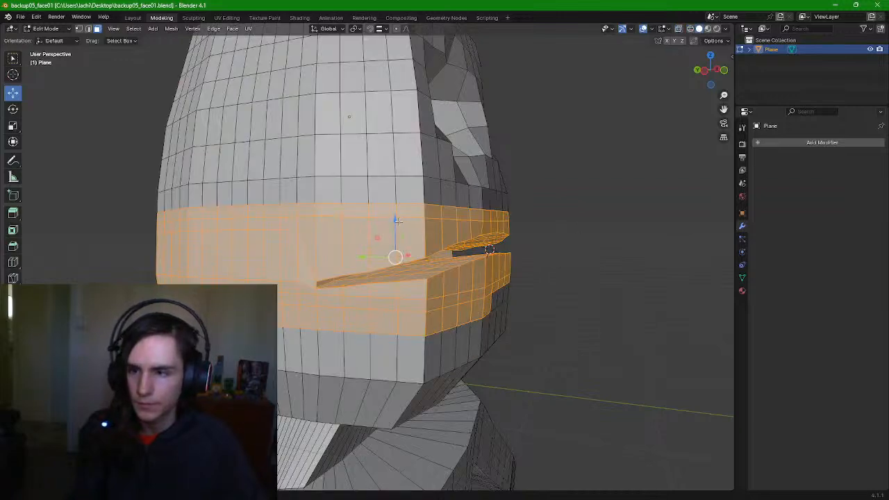
Try moving the selected mouth band along the Z axis
drag(397, 221, 385, 237)
middle_drag(385, 237, 494, 280)
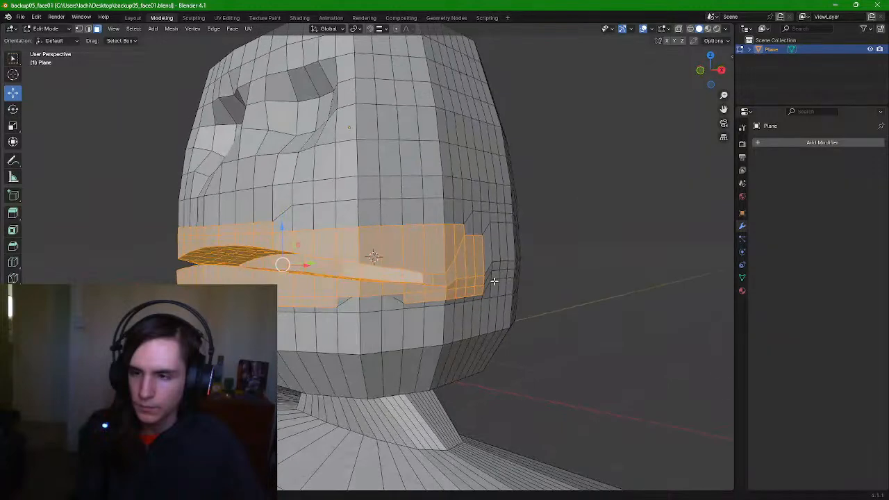
drag(283, 228, 283, 222)
key(ctrl+z)
key(ctrl+z)
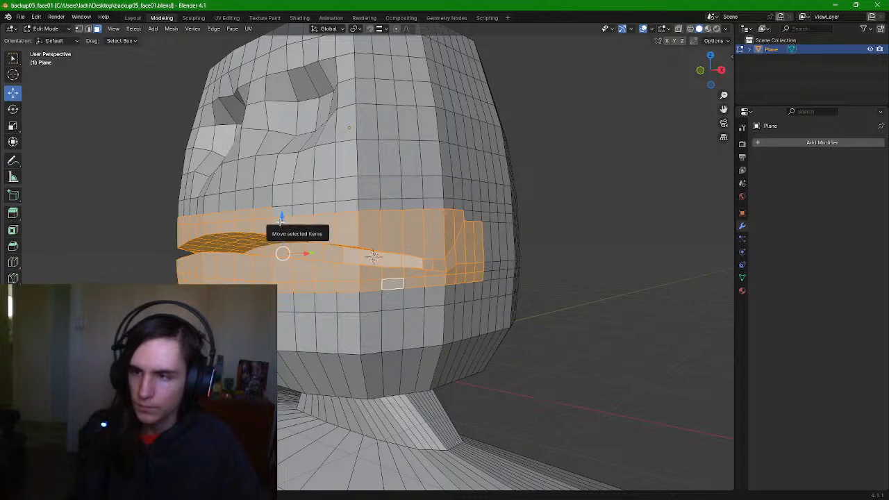
shift+drag(282, 217, 281, 230)
key(ctrl+z)
middle_drag(409, 233, 490, 237)
key(ctrl+z)
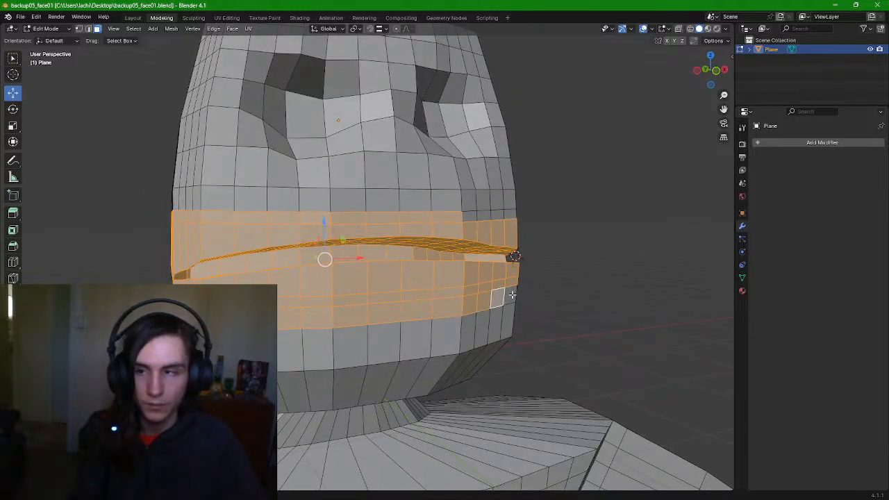
Add the row of faces below the mouth band to the selection
middle_drag(512, 295, 317, 327)
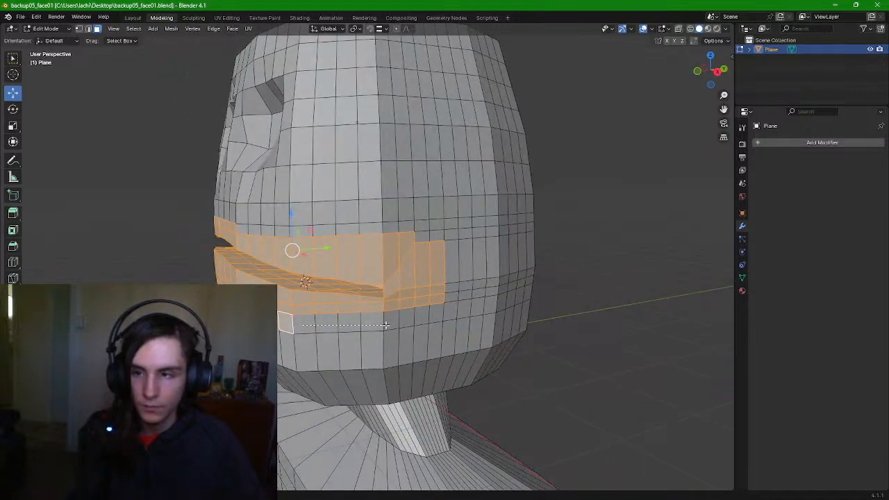
shift+drag(393, 324, 381, 319)
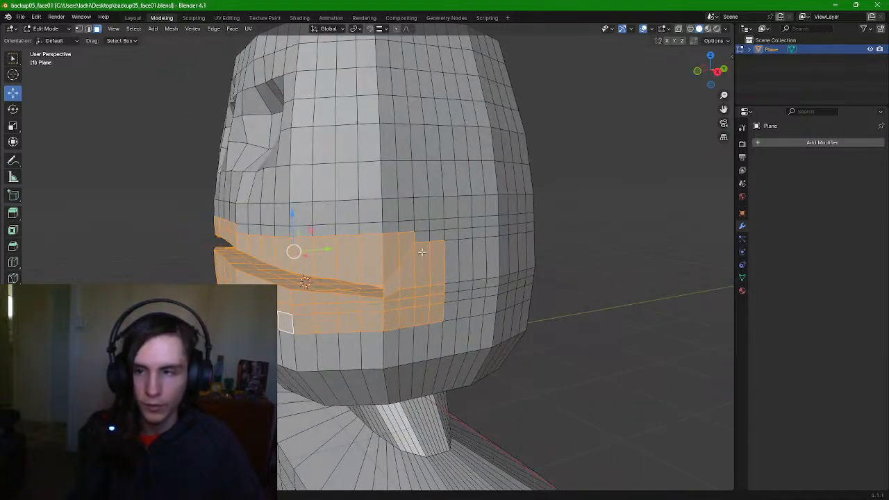
Try lowering the enlarged mouth band selection along the Z axis
middle_drag(348, 262, 305, 226)
drag(305, 226, 343, 248)
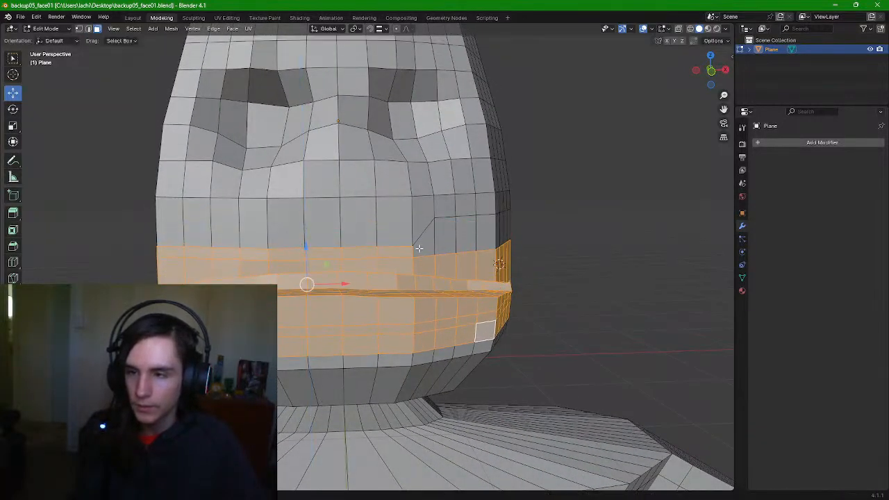
key(ctrl+z)
Add the missing faces along the band's upper edge near the mouth corner, and move the whole mouth band down along Z
shift+drag(477, 231, 497, 230)
shift+click(493, 224)
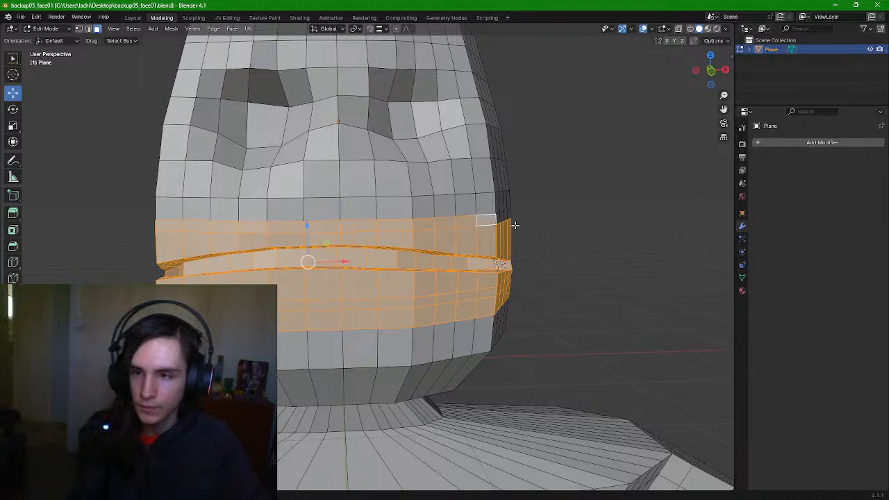
middle_drag(513, 224, 457, 230)
drag(462, 229, 407, 243)
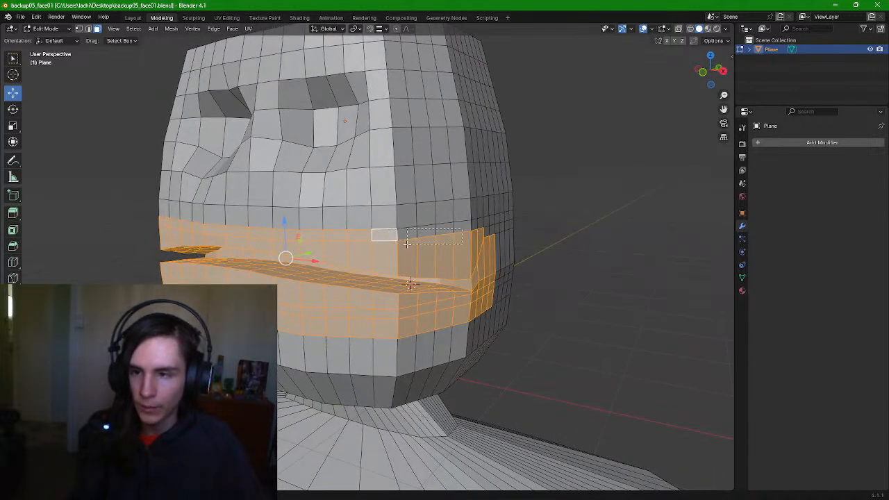
middle_drag(507, 245, 495, 246)
drag(282, 219, 286, 240)
middle_drag(287, 240, 314, 256)
click(571, 218)
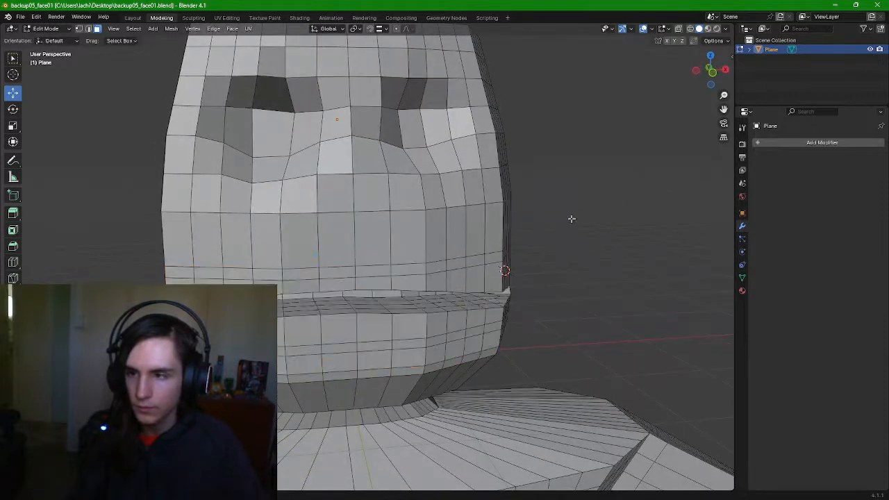
Open the Sculpting workspace for the head and save the Blender file
scroll(557, 229, down, 2)
middle_drag(556, 229, 575, 221)
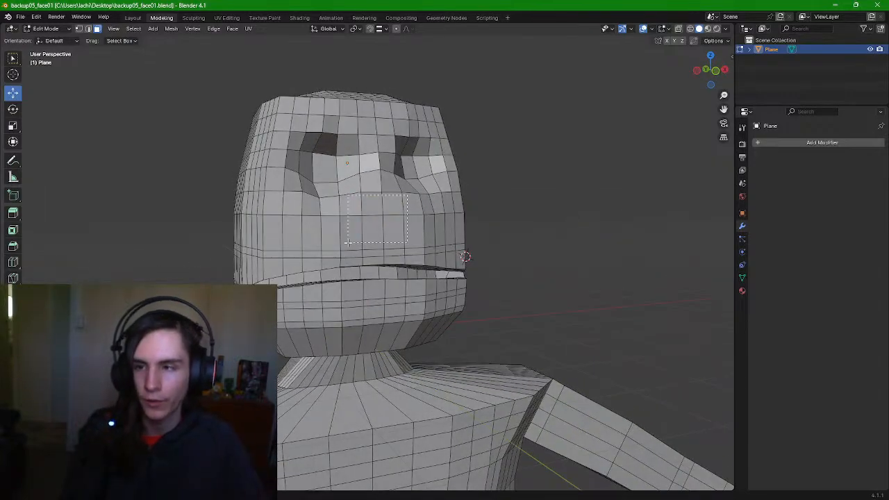
click(584, 233)
scroll(558, 228, down, 3)
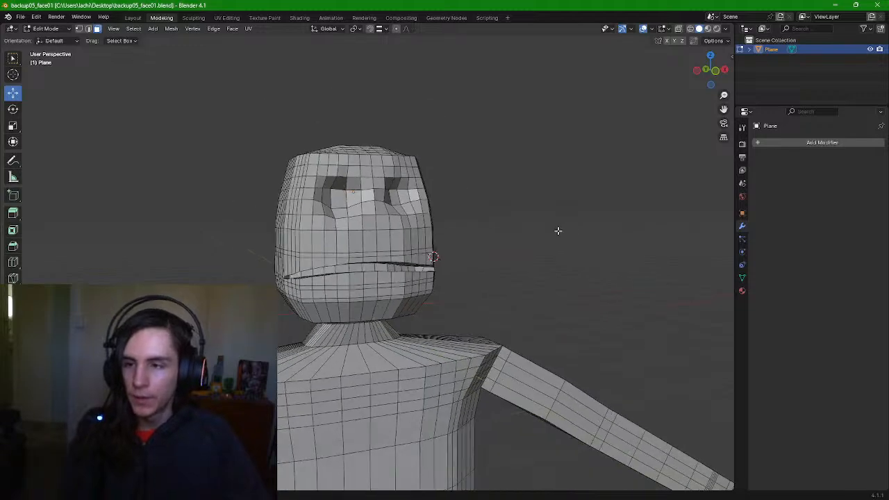
middle_drag(558, 229, 506, 217)
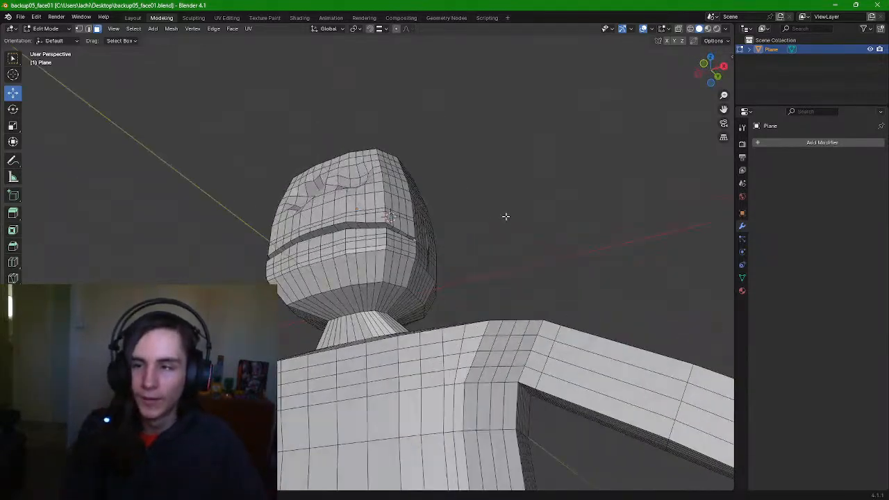
click(194, 18)
mouse_move(565, 236)
middle_down()
mouse_move(451, 218)
mouse_move(447, 257)
mouse_move(574, 269)
mouse_move(471, 268)
mouse_move(481, 263)
mouse_move(480, 274)
middle_up()
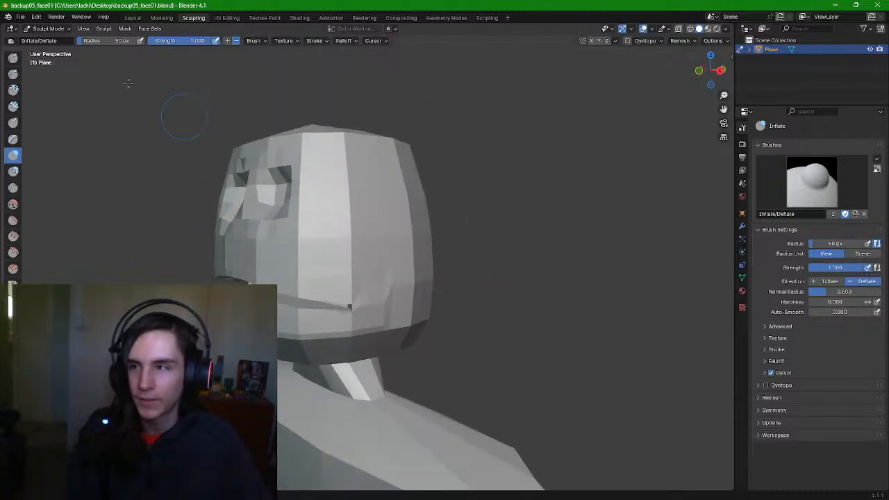
click(21, 17)
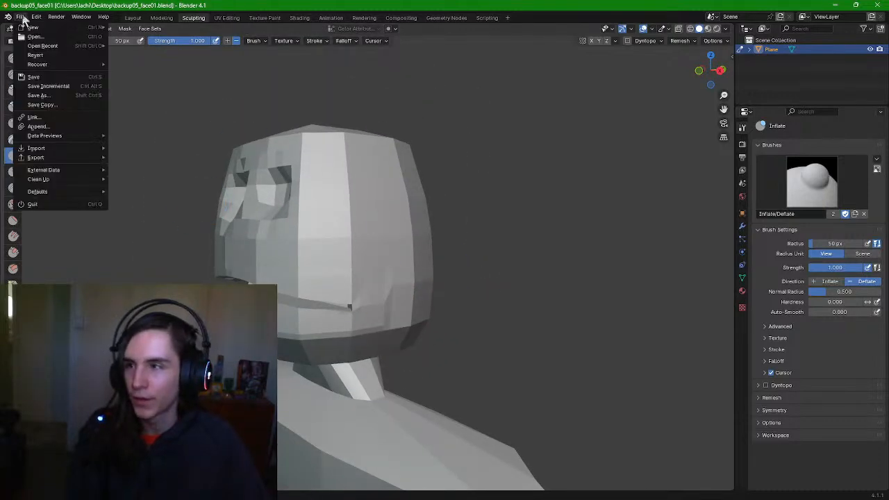
click(35, 77)
Try deflating the head's cheeks, sides and face with the Inflate/Deflate brush at 50 px radius and full strength
mouse_move(411, 293)
mouse_down()
mouse_move(351, 259)
mouse_move(381, 278)
mouse_move(389, 305)
mouse_move(294, 310)
mouse_move(325, 205)
mouse_move(381, 194)
mouse_move(298, 277)
mouse_move(553, 201)
mouse_up()
drag(313, 309, 400, 310)
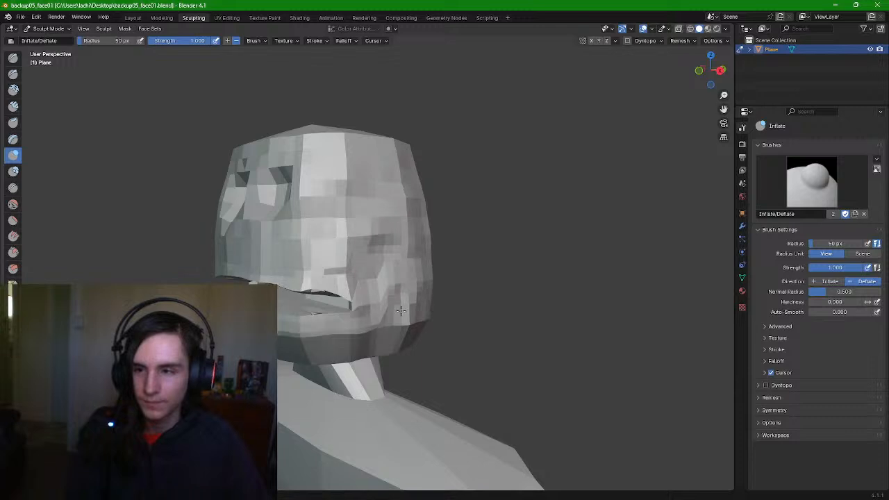
middle_drag(375, 151, 441, 210)
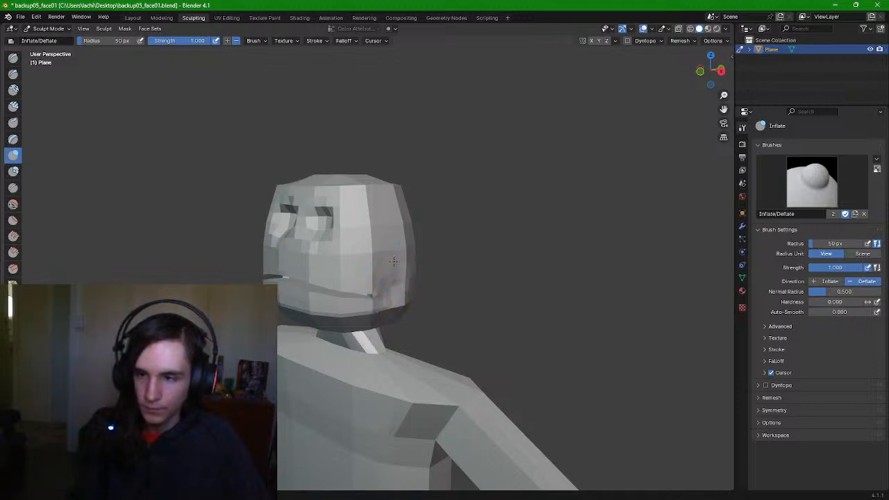
middle_drag(412, 261, 356, 276)
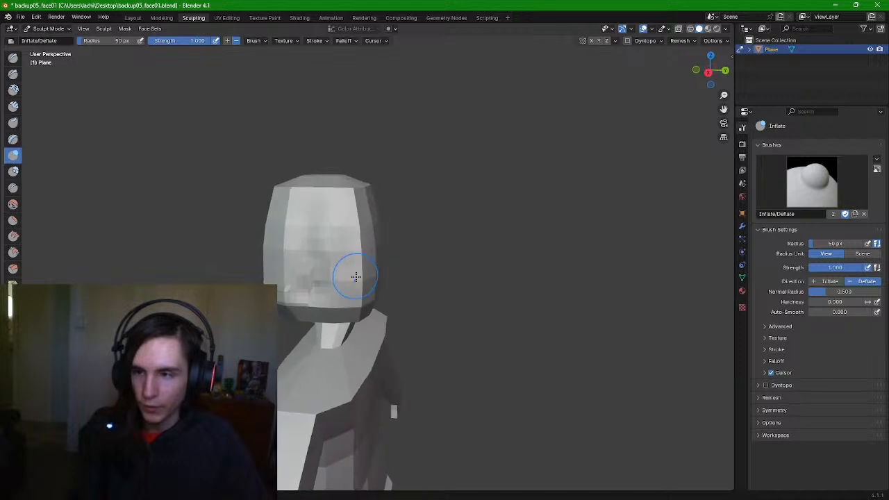
middle_drag(331, 240, 363, 248)
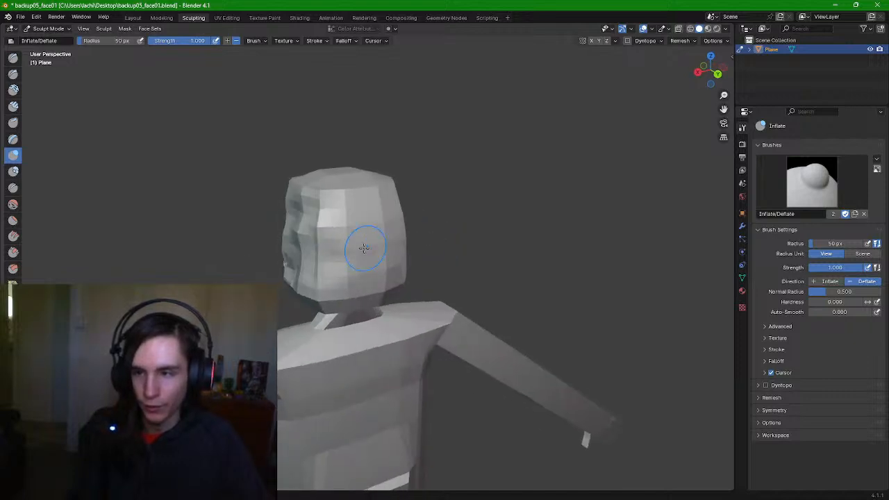
middle_drag(447, 238, 374, 229)
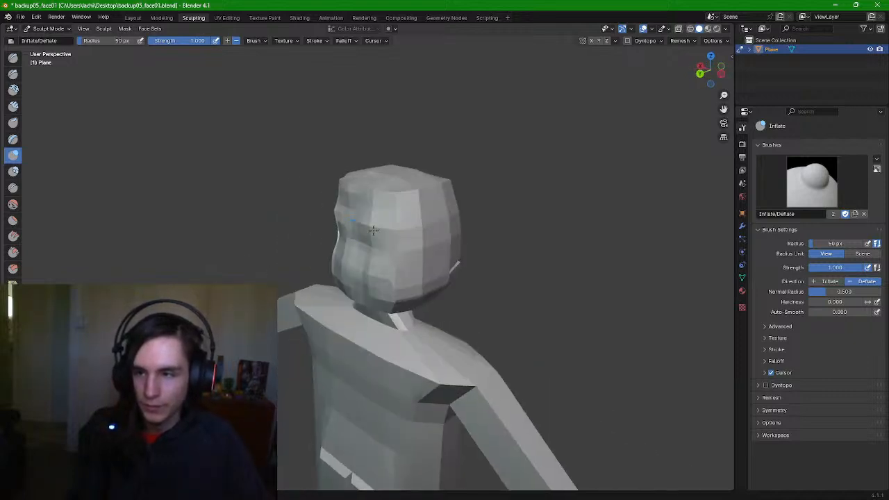
mouse_move(448, 220)
middle_down()
mouse_move(486, 229)
mouse_move(446, 223)
middle_up()
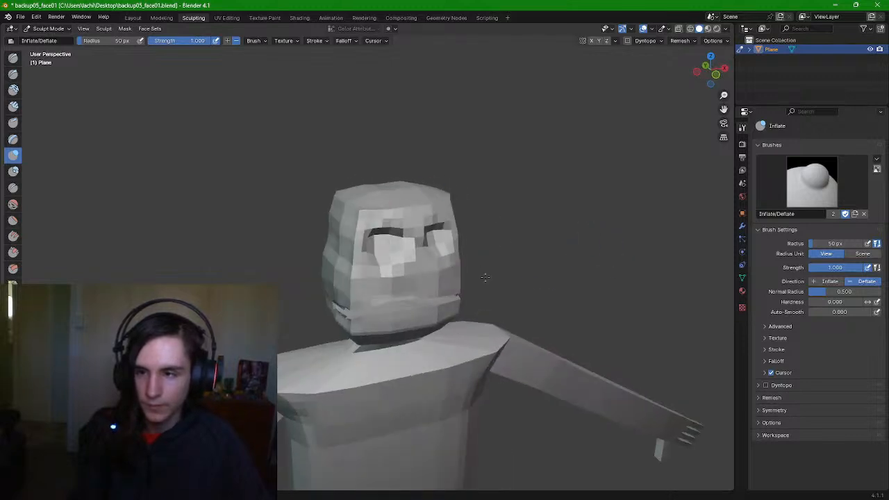
middle_drag(409, 268, 448, 258)
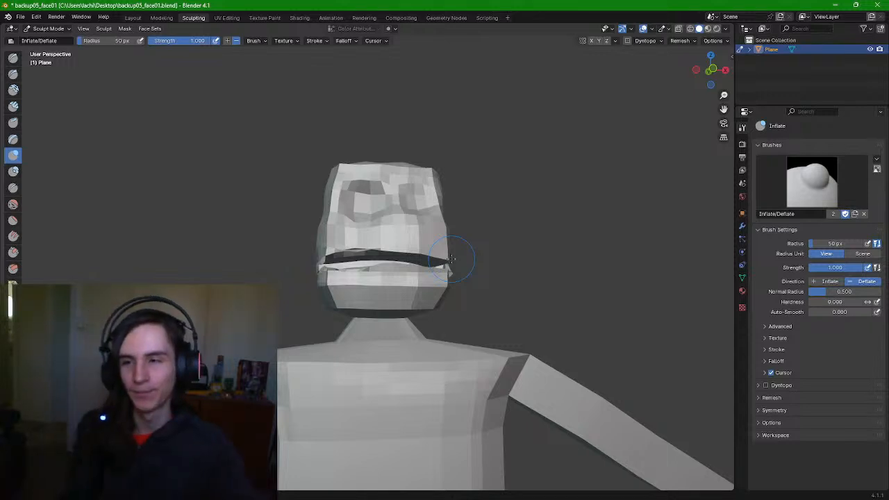
key(ctrl+z)
key(ctrl+z)
Check the side of the head near the mouth corner and return to the Modeling workspace
mouse_move(470, 257)
middle_down()
mouse_move(519, 335)
mouse_move(525, 307)
mouse_move(495, 299)
mouse_move(493, 308)
middle_up()
scroll(472, 318, up, 4)
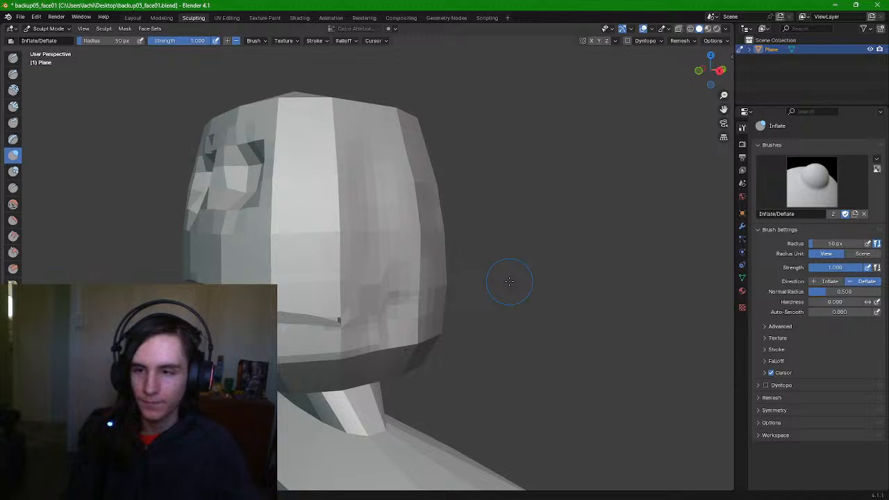
middle_drag(509, 281, 507, 292)
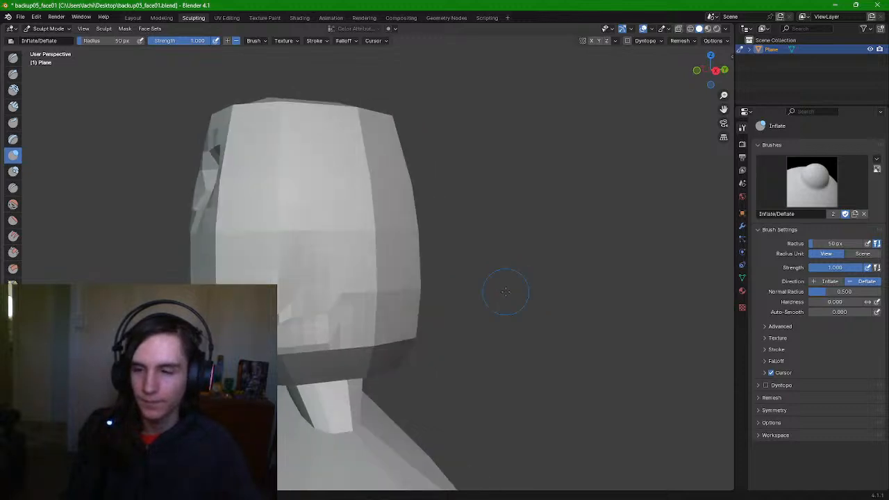
middle_drag(506, 292, 514, 282)
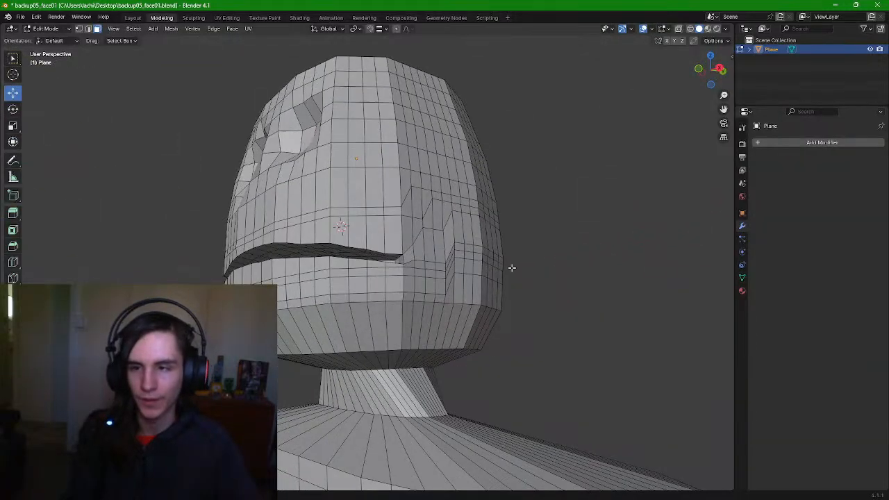
Select the patch of faces behind the mouth corner on the side of the head and shift it slightly along X
scroll(506, 312, up, 4)
mouse_move(512, 268)
middle_down()
mouse_move(507, 312)
mouse_move(552, 283)
mouse_move(523, 274)
middle_up()
click(514, 211)
middle_drag(557, 213, 444, 329)
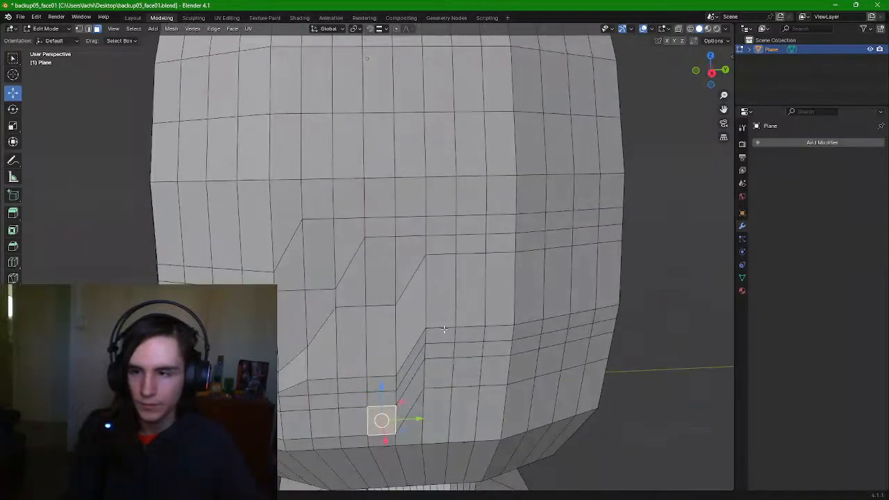
shift+drag(333, 403, 297, 408)
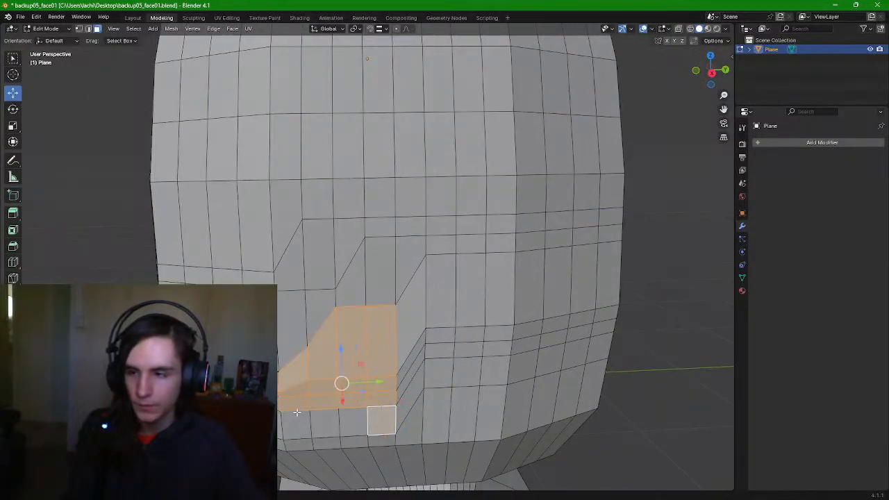
middle_drag(310, 416, 399, 364)
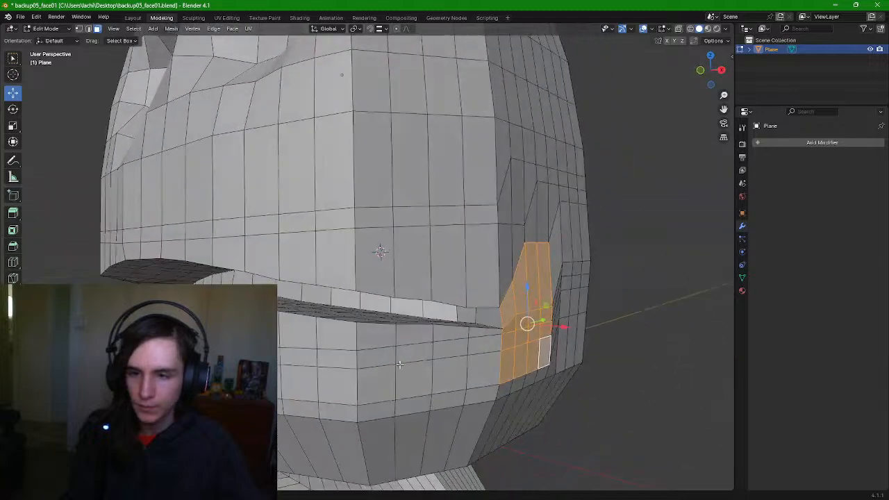
drag(562, 328, 554, 329)
middle_drag(599, 330, 572, 329)
middle_drag(416, 232, 472, 249)
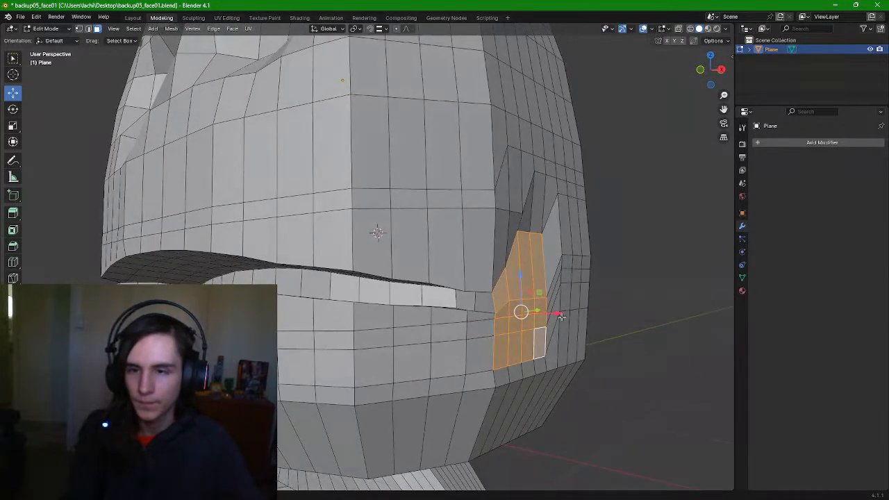
drag(557, 315, 554, 316)
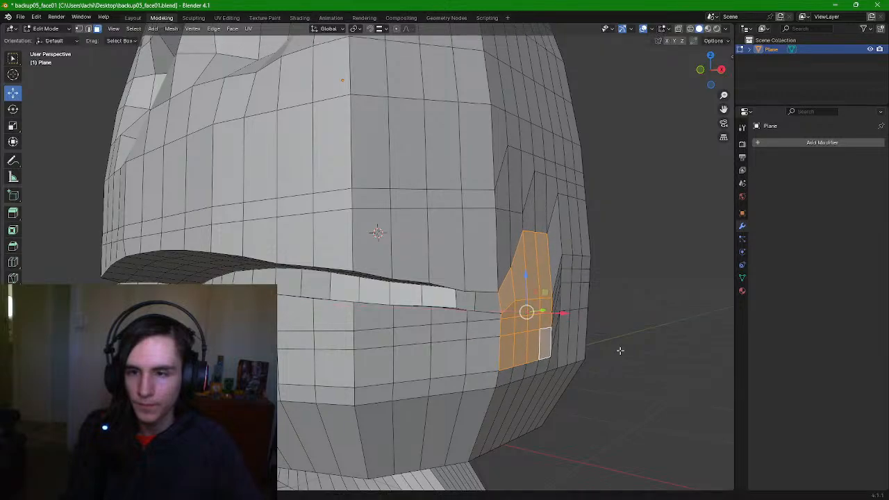
middle_drag(621, 349, 440, 331)
click(276, 361)
drag(271, 360, 329, 338)
key(ctrl+z)
middle_drag(343, 337, 421, 327)
Check the cheek's surface in the Sculpting workspace, return to the Modeling workspace and clear the face selection
click(195, 18)
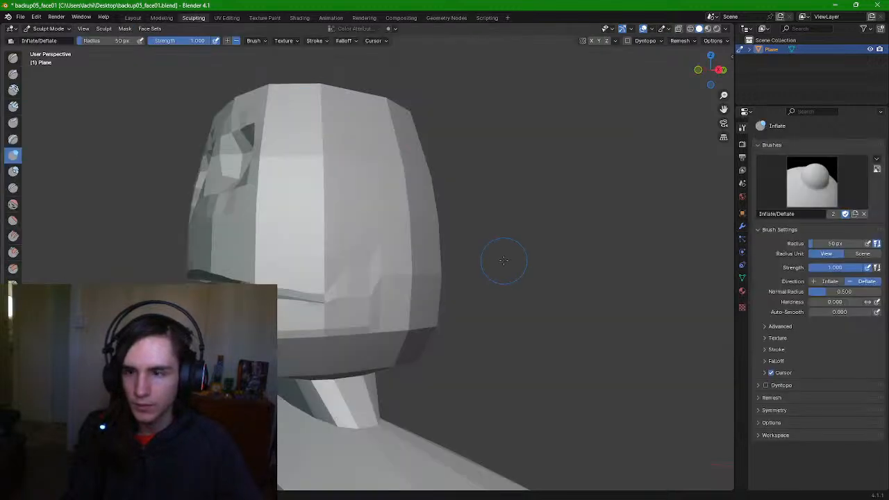
key(Tab)
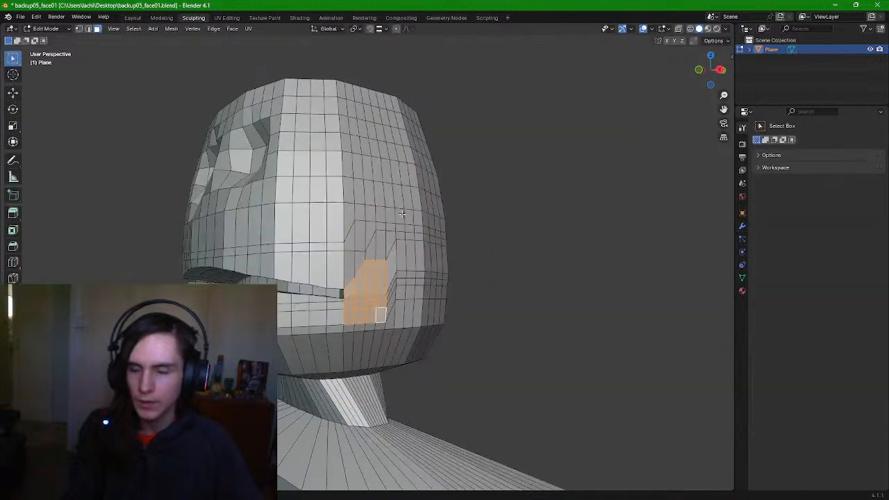
click(161, 18)
click(625, 190)
middle_drag(626, 192, 546, 295)
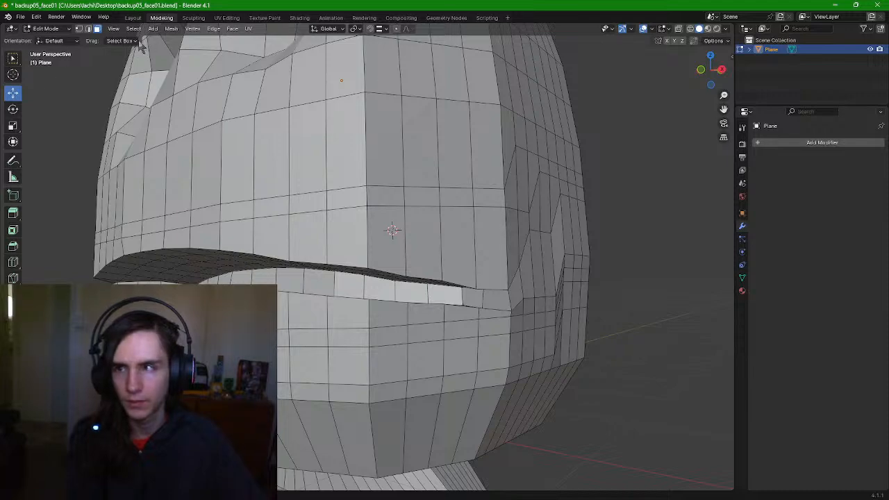
Select the short row of vertices just behind the mouth corner in vertex mode and nudge it slightly along X
middle_drag(520, 310, 568, 298)
mouse_move(601, 300)
mouse_down()
mouse_move(595, 304)
mouse_move(602, 300)
mouse_up()
middle_drag(652, 309, 526, 297)
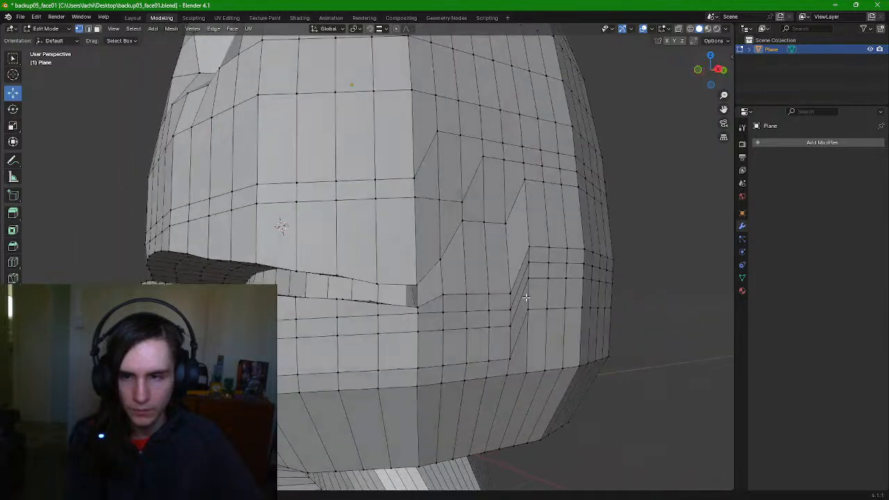
drag(436, 294, 436, 295)
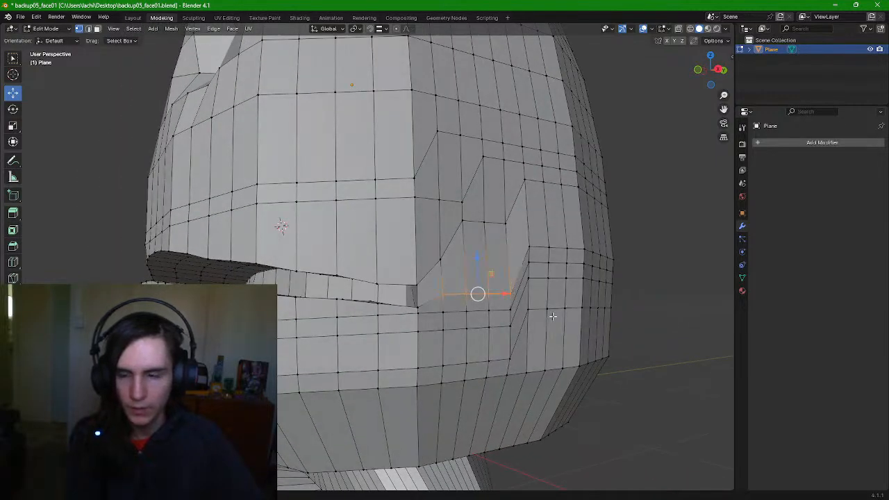
middle_drag(552, 316, 650, 333)
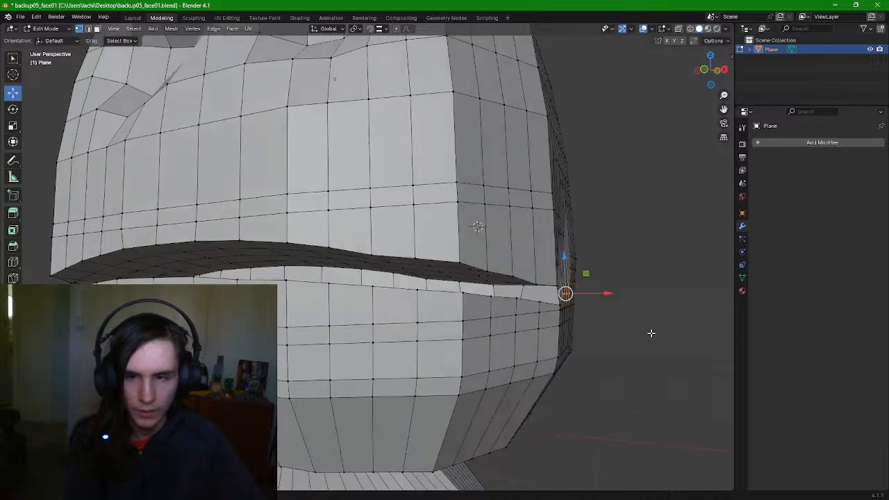
drag(603, 295, 620, 293)
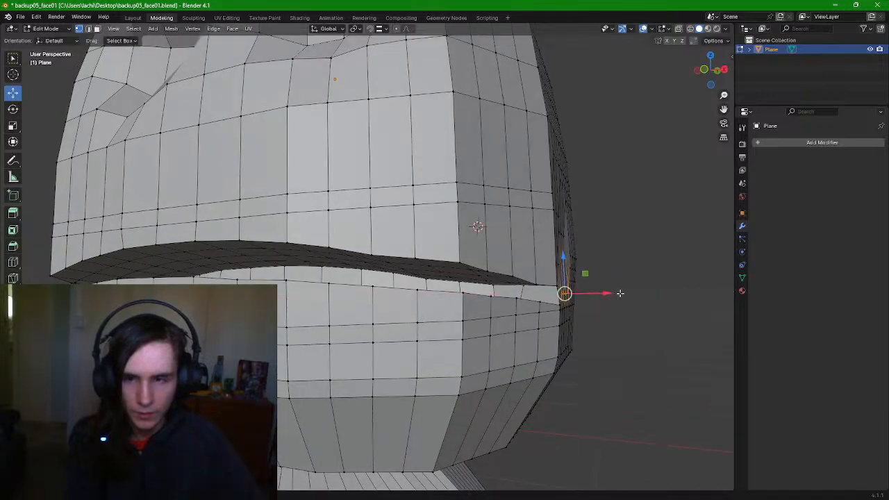
middle_drag(640, 317, 628, 320)
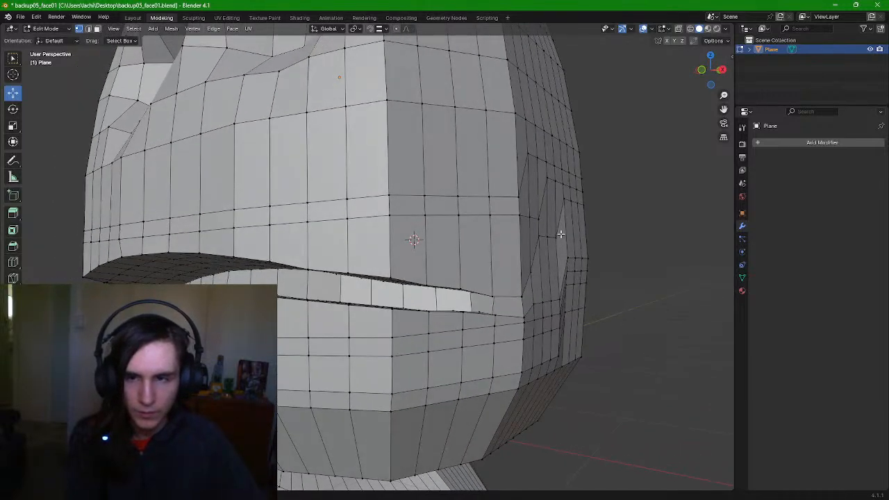
Even out the cheek above the mouth corner by shifting its stepped edges and a single vertex slightly along X
alt+click(560, 234)
middle_drag(562, 234, 605, 240)
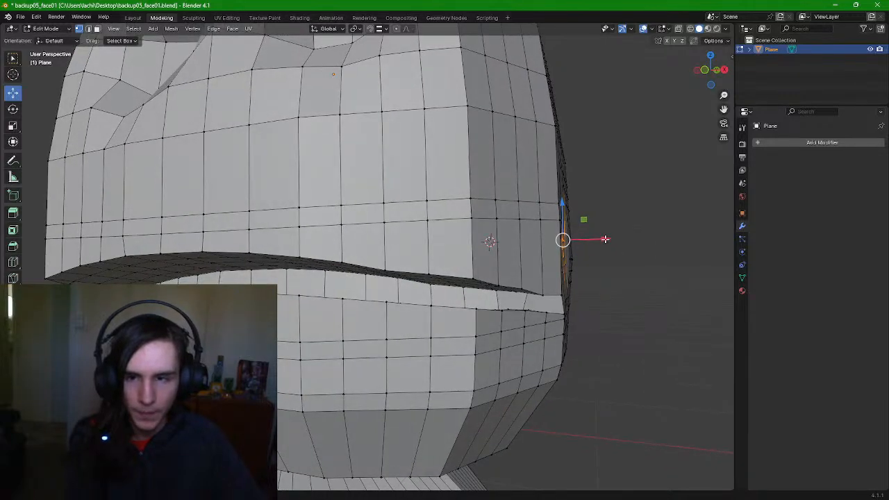
drag(605, 239, 611, 239)
middle_drag(625, 271, 615, 244)
alt+click(525, 239)
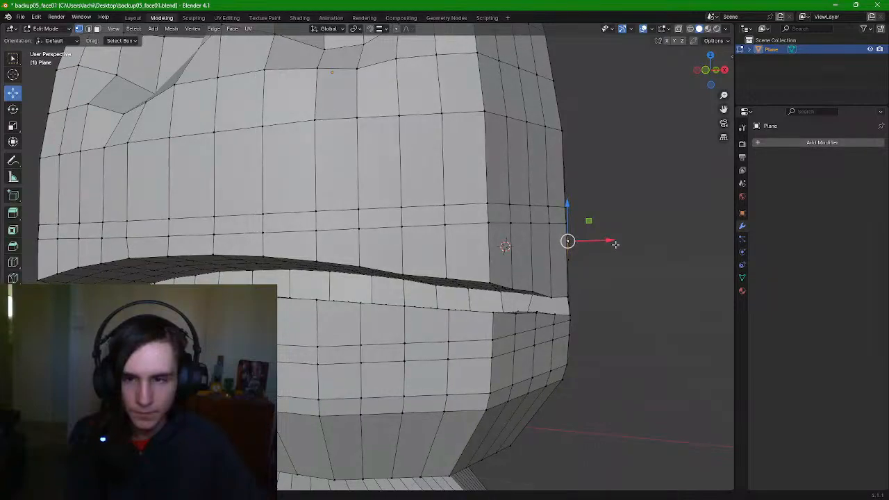
drag(610, 241, 609, 241)
middle_drag(619, 252, 558, 219)
click(535, 238)
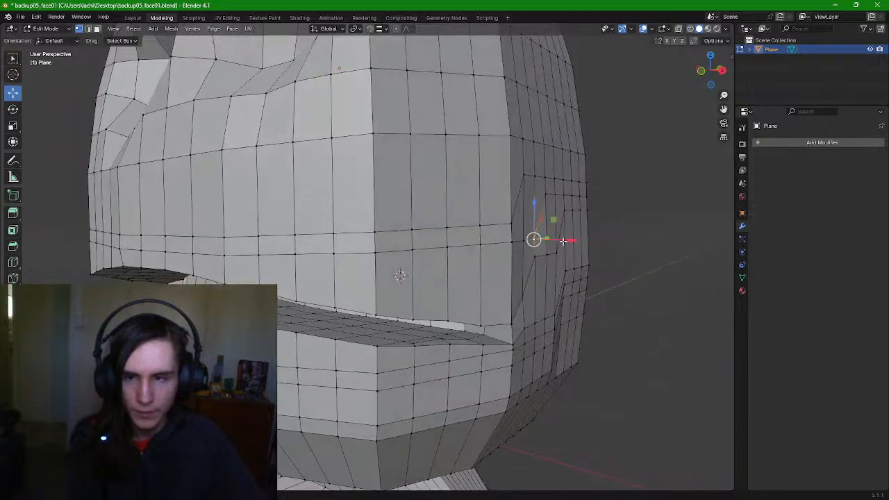
drag(578, 241, 583, 242)
middle_drag(611, 256, 524, 236)
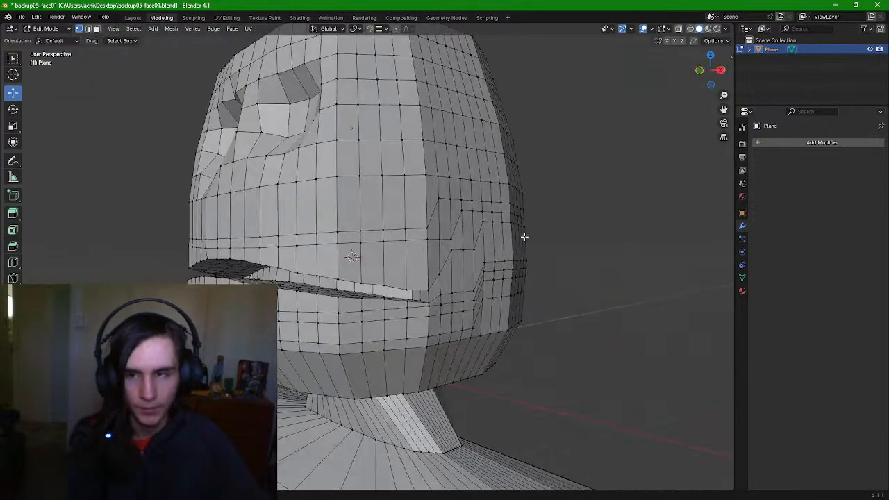
Inspect both sides of the head around the mouth corners in the Sculpting workspace and return to Modeling
click(193, 17)
mouse_move(486, 183)
middle_down()
mouse_move(507, 184)
mouse_move(490, 204)
middle_up()
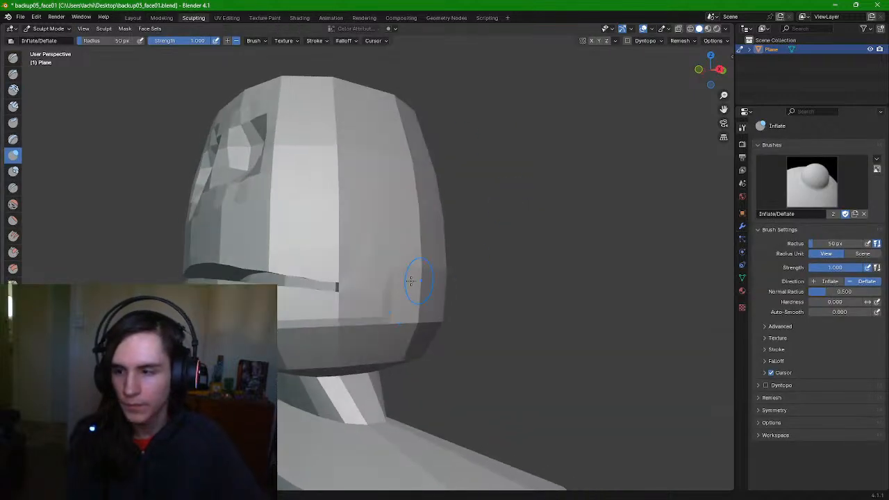
mouse_move(375, 188)
middle_down()
mouse_move(384, 194)
mouse_move(352, 188)
mouse_move(353, 207)
mouse_move(560, 241)
middle_up()
scroll(521, 281, up, 3)
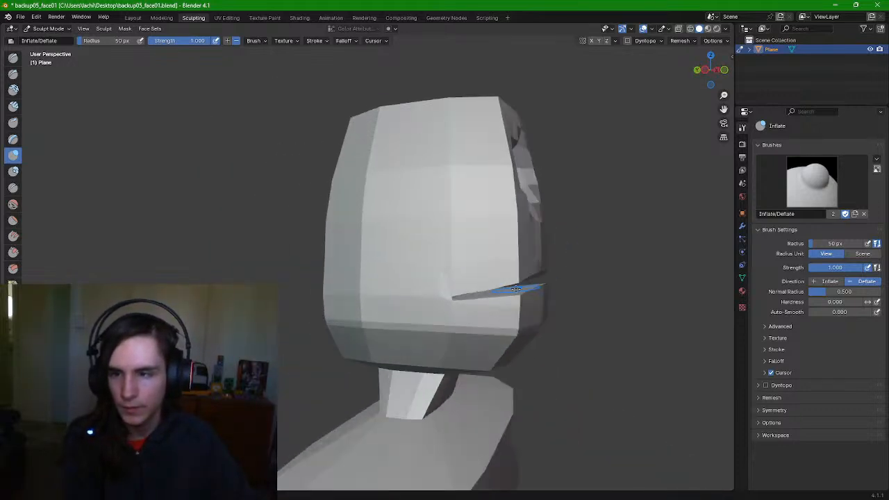
click(159, 18)
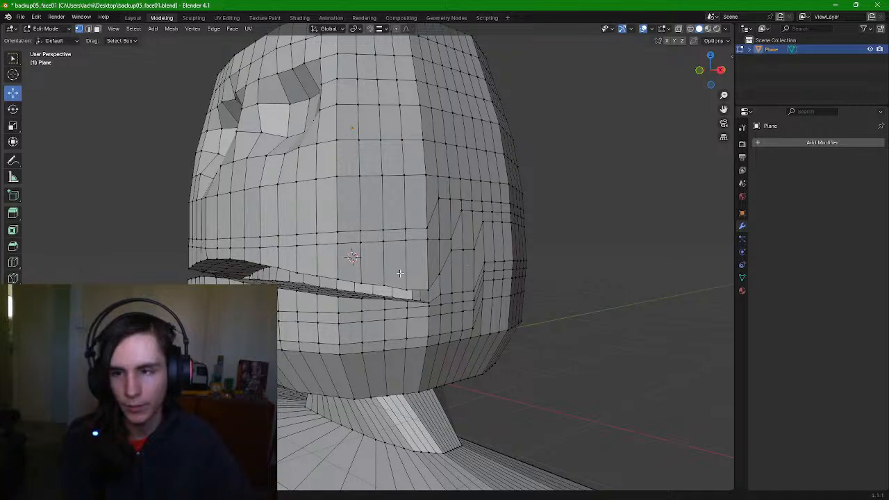
Lower the three vertices behind the opposite mouth corner along Z by decreasing amounts, forming a slope into the cheek row
middle_drag(399, 273, 474, 258)
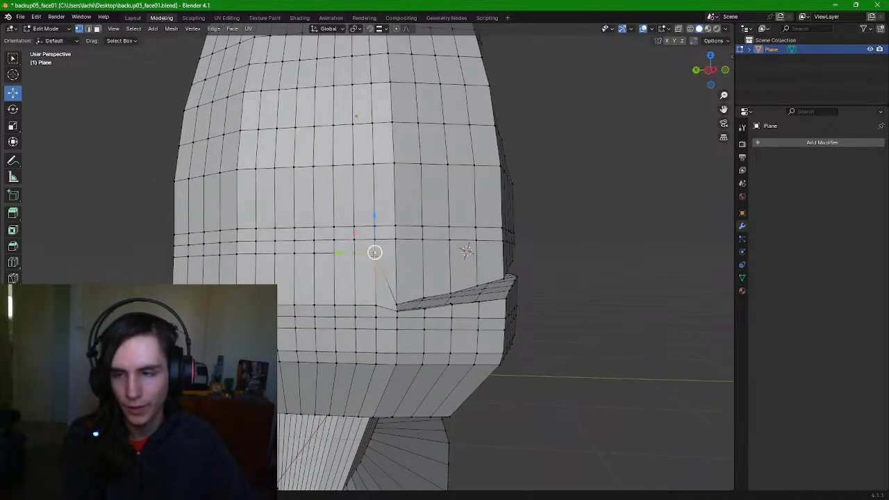
drag(378, 218, 376, 254)
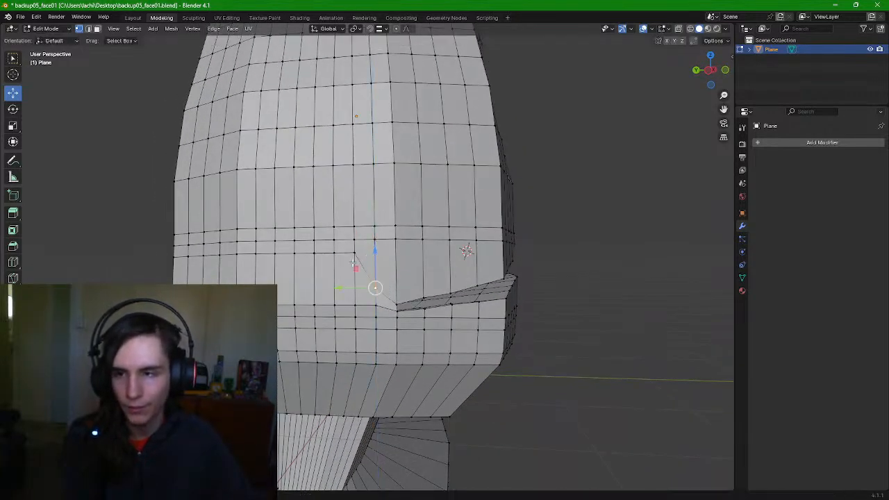
click(353, 255)
drag(354, 226, 332, 243)
click(336, 254)
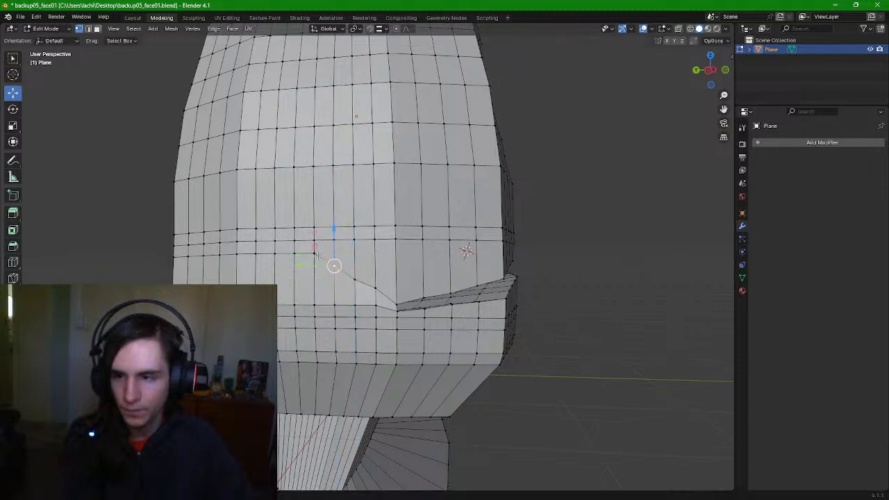
click(315, 254)
key(alt+a)
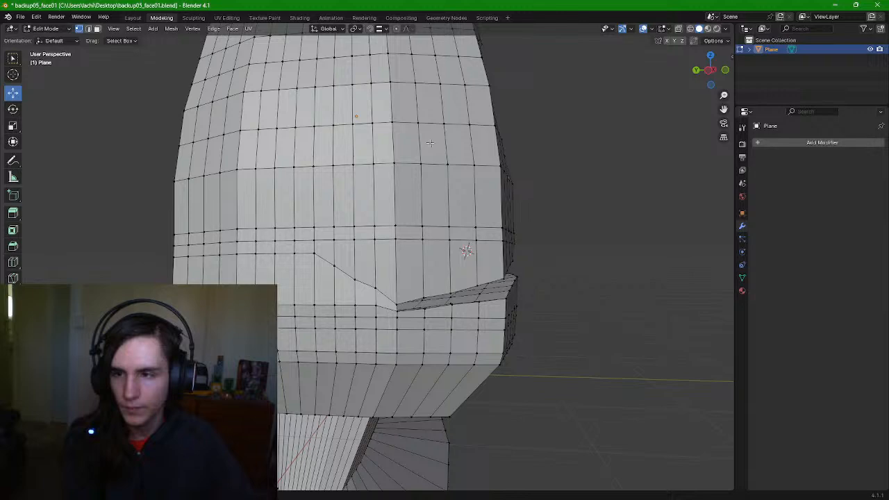
Check the sloped mouth corner's shading in the Sculpting workspace and return to Modeling
click(194, 18)
middle_drag(614, 233, 635, 268)
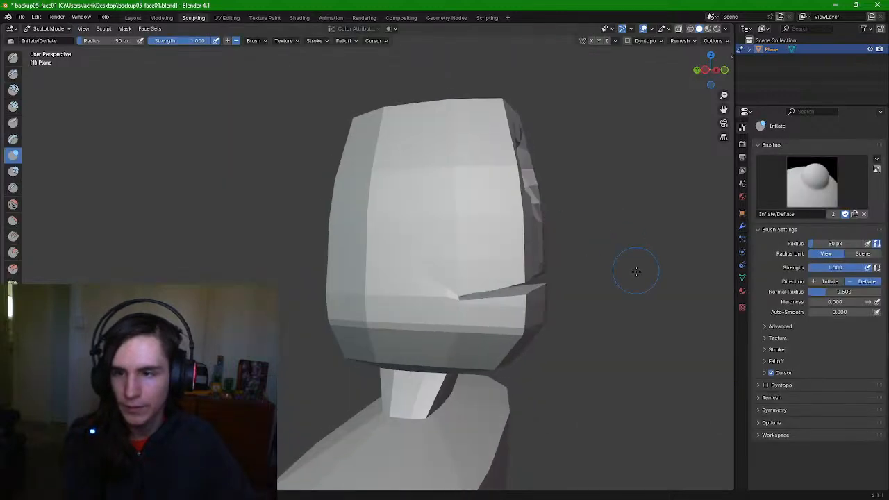
scroll(639, 258, up, 2)
click(162, 18)
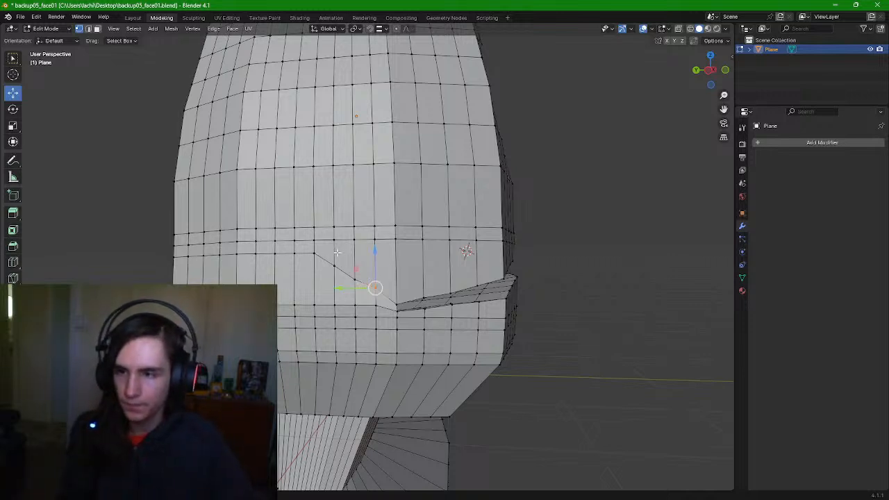
Lower the four sloped vertices behind the mouth corner along Z until they run just above the row beneath them
drag(285, 267, 284, 267)
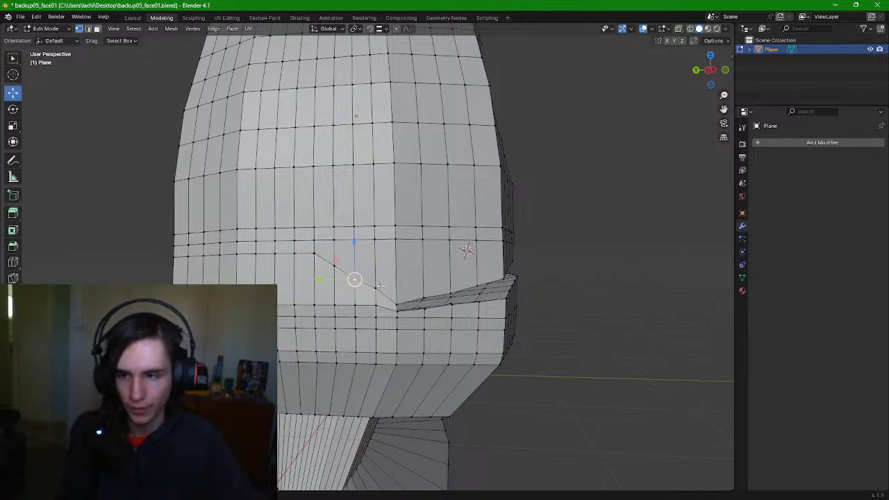
key(g)
click(355, 288)
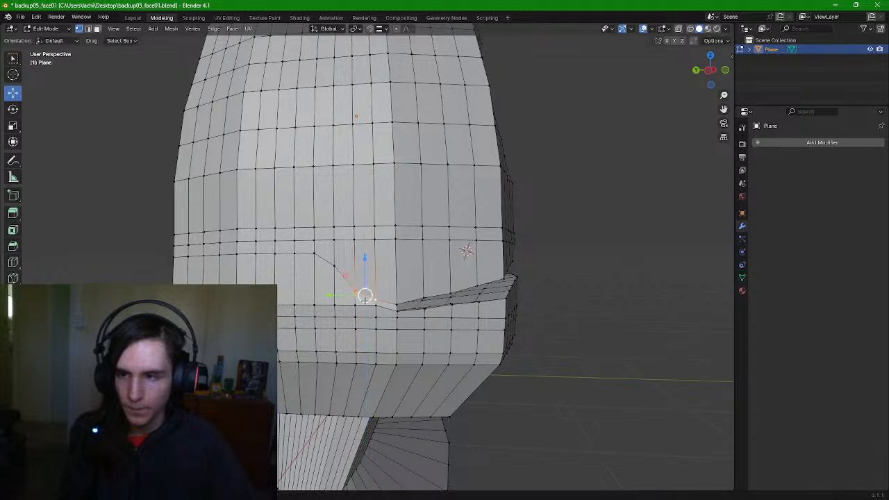
drag(352, 264, 352, 273)
click(334, 267)
drag(333, 240, 325, 269)
click(314, 255)
drag(313, 229, 314, 272)
Lower the remaining vertices of that row along Z across the cheek and back of the head, close to the row below
drag(173, 274, 174, 274)
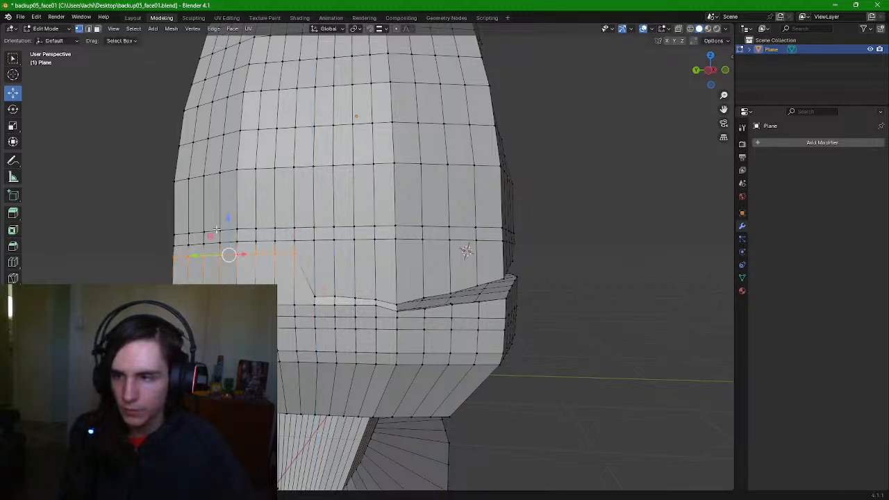
drag(229, 229, 228, 266)
middle_drag(233, 266, 417, 271)
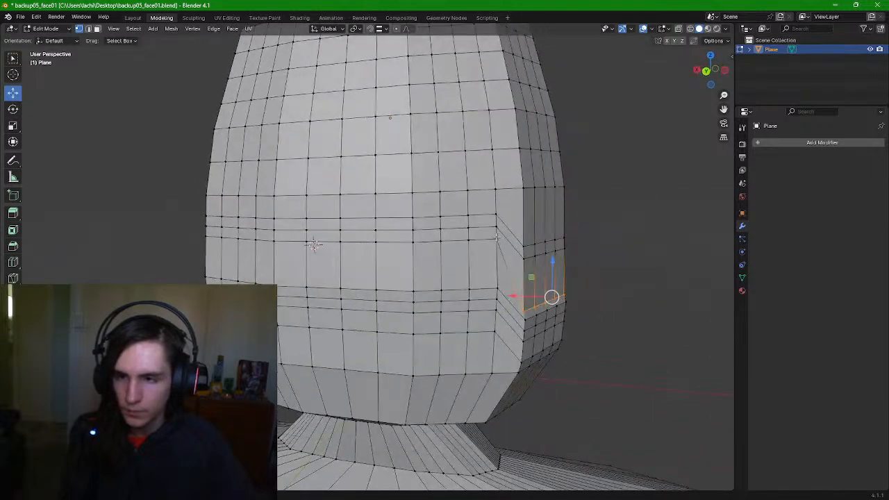
drag(361, 252, 361, 251)
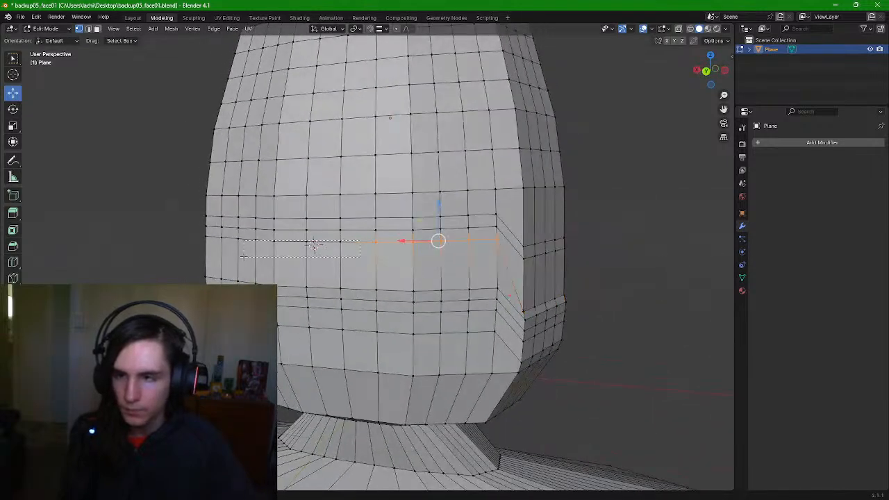
shift+drag(203, 258, 204, 258)
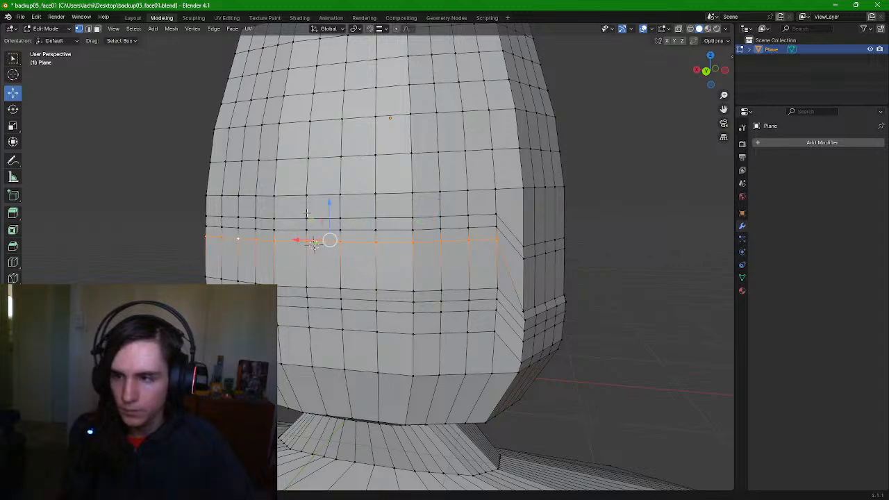
drag(330, 208, 329, 245)
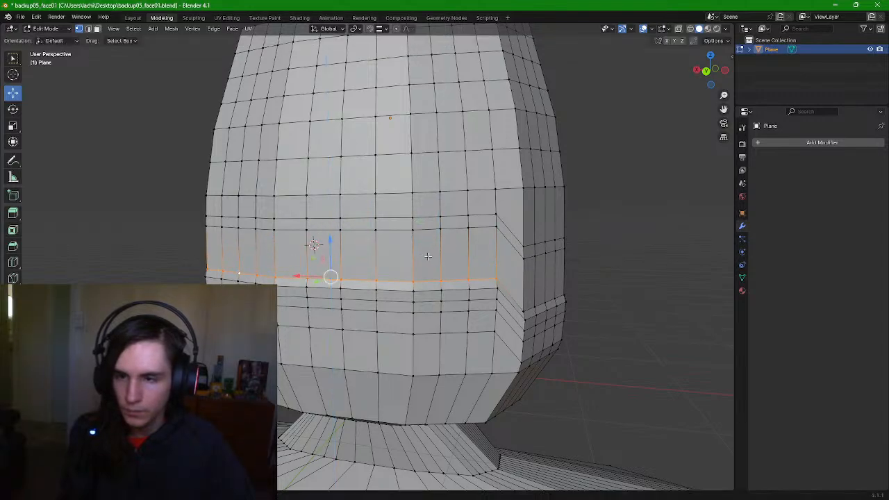
Lower the same vertex row on the remaining side of the head along Z, close to the row below
middle_drag(425, 253, 549, 257)
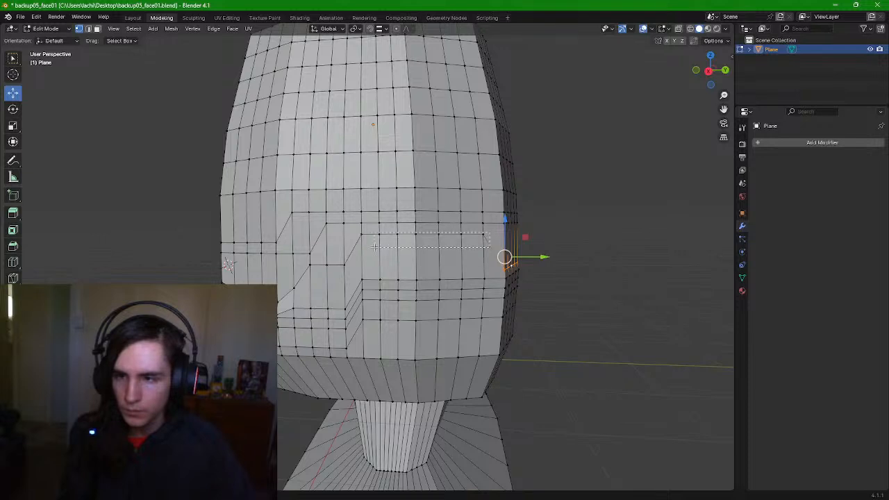
drag(358, 247, 358, 248)
key(g)
key(z)
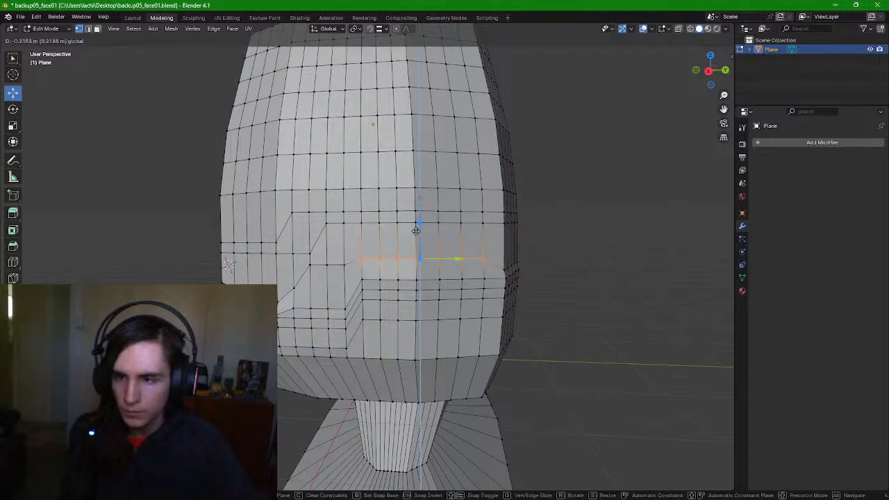
click(415, 235)
click(581, 268)
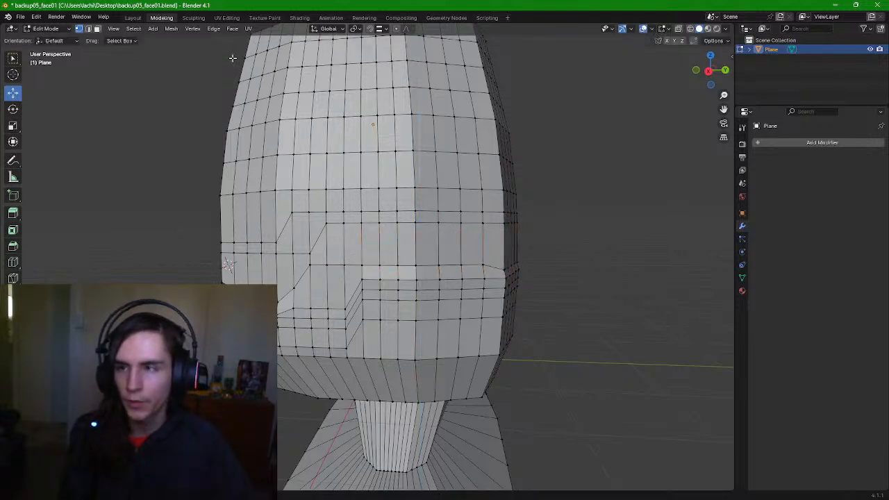
Examine the lowered row's shading around the cheek and back of the head in the Sculpting workspace, comparing it with the mesh in Modeling
click(194, 17)
mouse_move(506, 164)
middle_down()
mouse_move(422, 179)
mouse_move(224, 178)
middle_up()
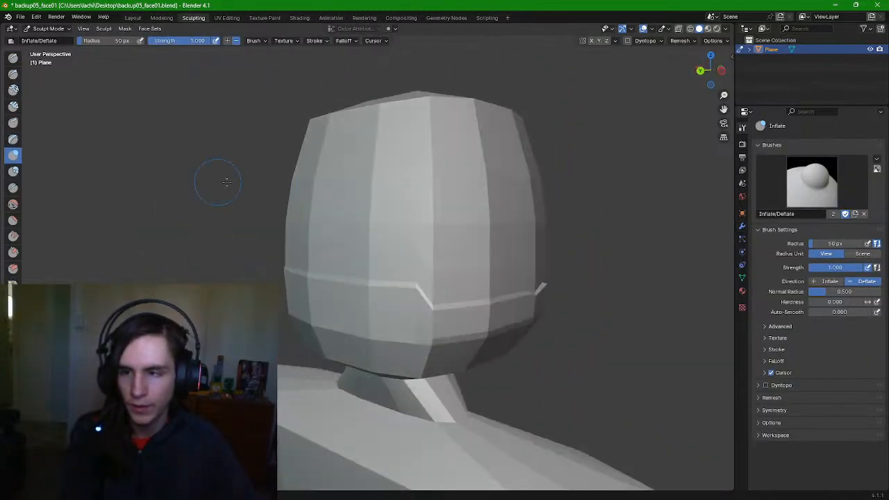
mouse_move(363, 201)
middle_down()
mouse_move(493, 211)
mouse_move(417, 250)
mouse_move(473, 231)
mouse_move(445, 202)
mouse_move(403, 187)
mouse_move(415, 168)
mouse_move(432, 177)
mouse_move(443, 206)
mouse_move(437, 220)
mouse_move(401, 224)
mouse_move(438, 232)
middle_up()
scroll(486, 270, up, 1)
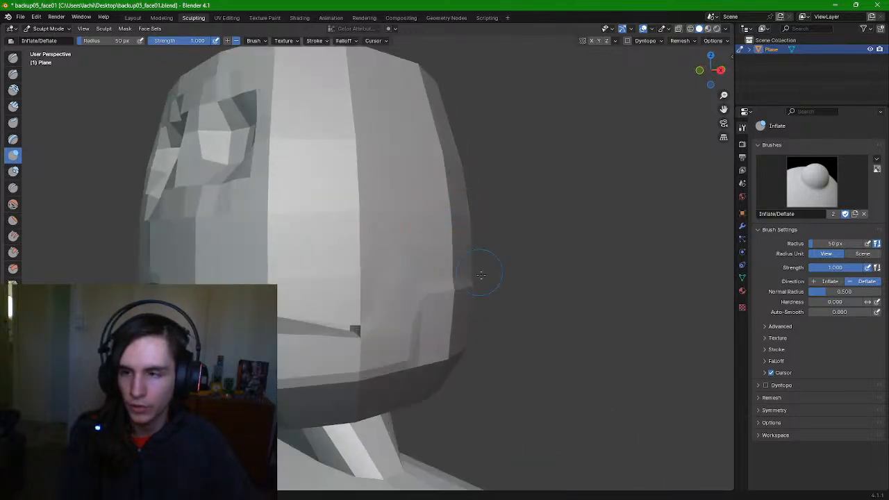
scroll(488, 270, up, 1)
middle_drag(502, 275, 481, 275)
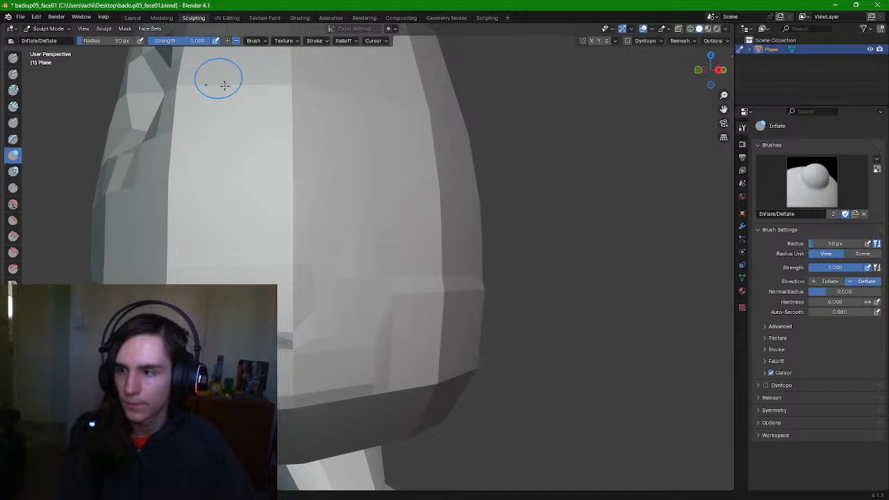
mouse_move(222, 84)
middle_down()
mouse_move(250, 109)
mouse_move(252, 99)
mouse_move(217, 119)
middle_up()
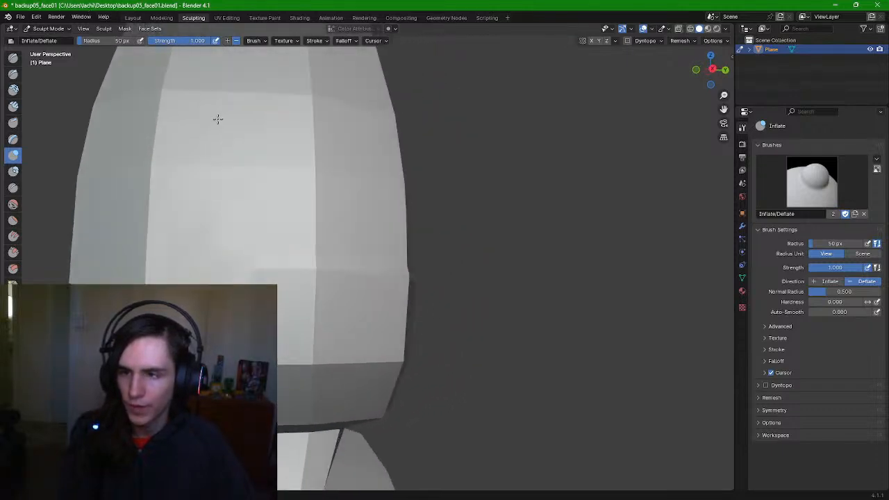
click(161, 18)
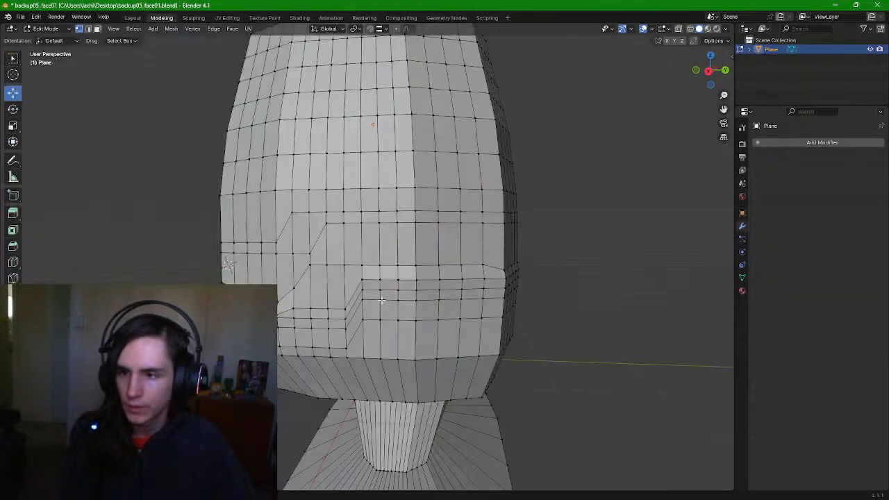
middle_drag(382, 300, 353, 35)
scroll(510, 296, up, 3)
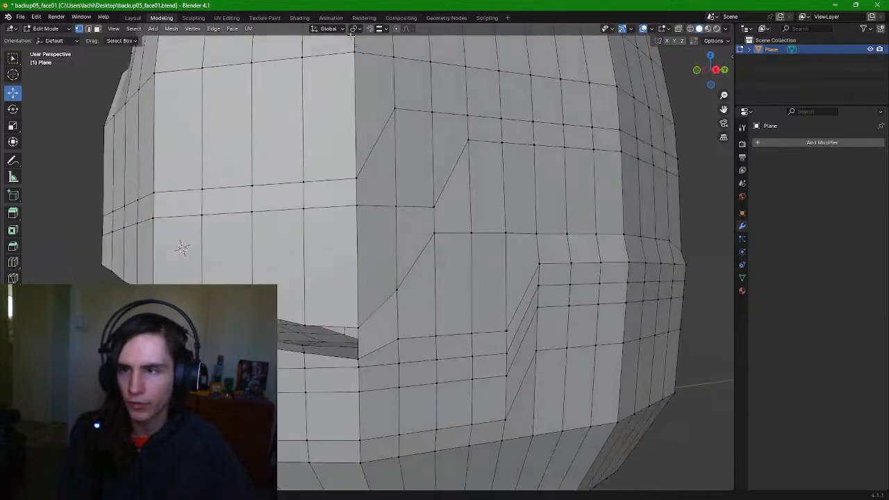
click(193, 18)
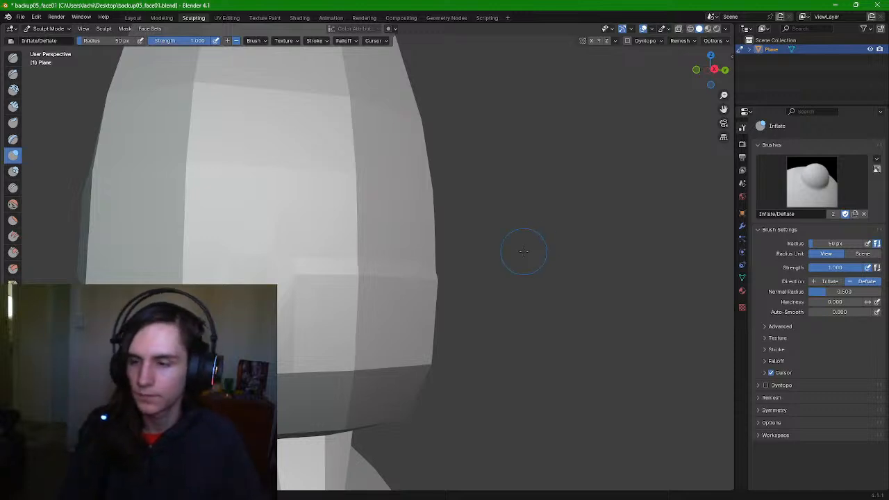
mouse_move(422, 315)
middle_down()
mouse_move(157, 316)
mouse_move(469, 312)
mouse_move(423, 311)
middle_up()
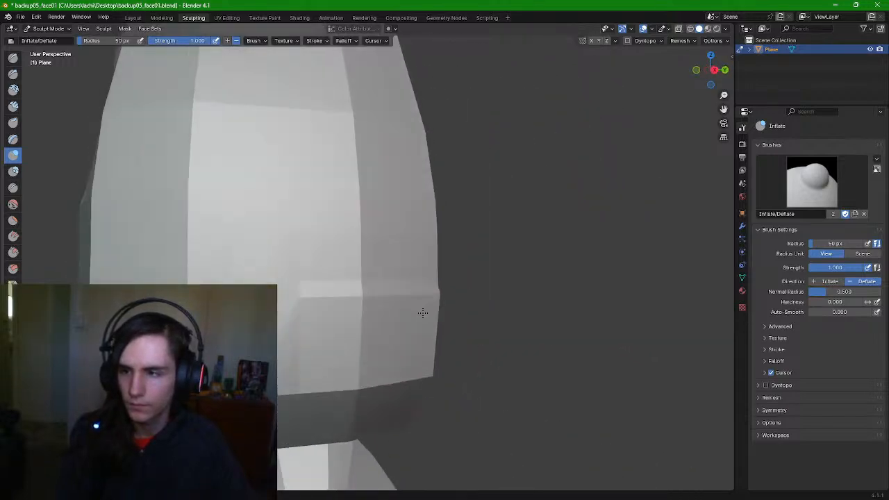
click(161, 17)
Lower the raised four-row block of vertices on the side of the head along Z, level with the rows nearer the mouth
scroll(480, 298, up, 3)
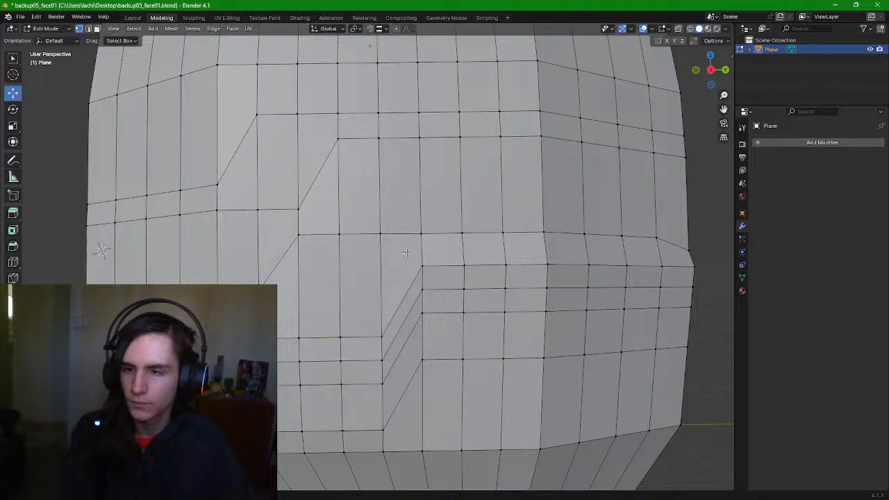
drag(549, 361, 635, 384)
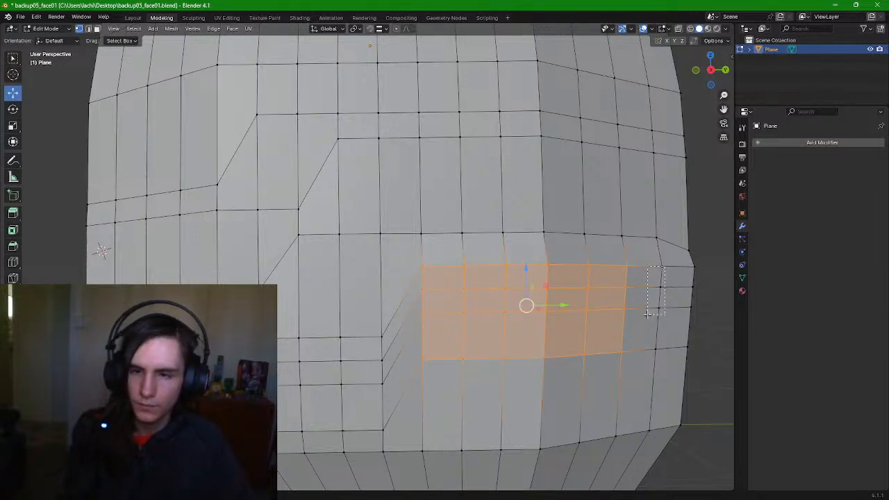
shift+drag(646, 314, 646, 313)
drag(548, 271, 566, 334)
Lower the same four rows across the back of the head and opposite cheek along Z, level with the rows beside them
middle_drag(642, 343, 566, 345)
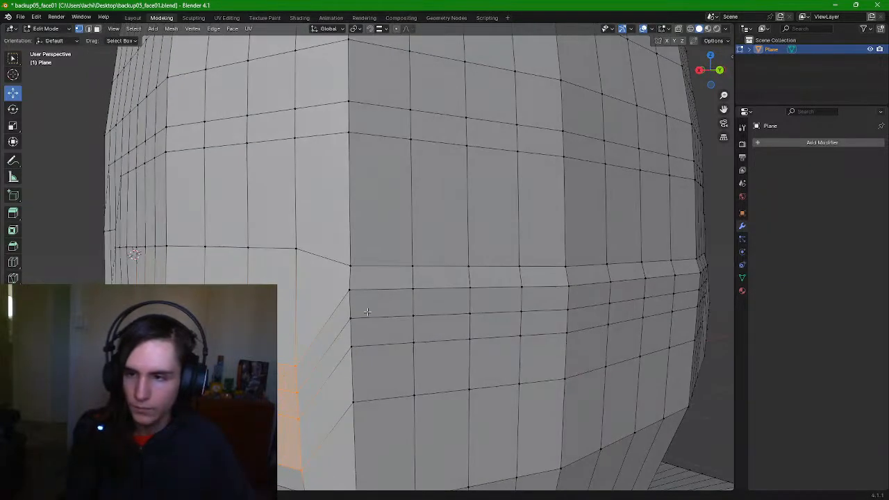
drag(343, 283, 665, 404)
middle_drag(694, 337, 623, 327)
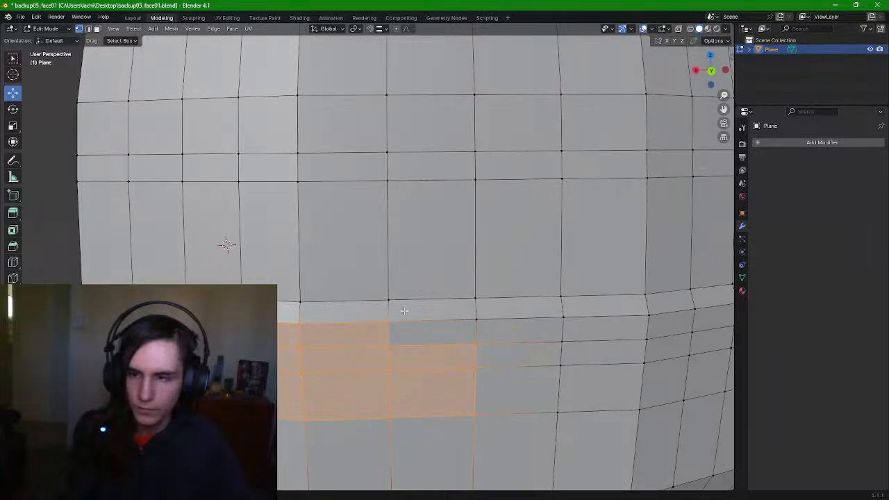
shift+drag(628, 401, 724, 421)
scroll(666, 386, down, 5)
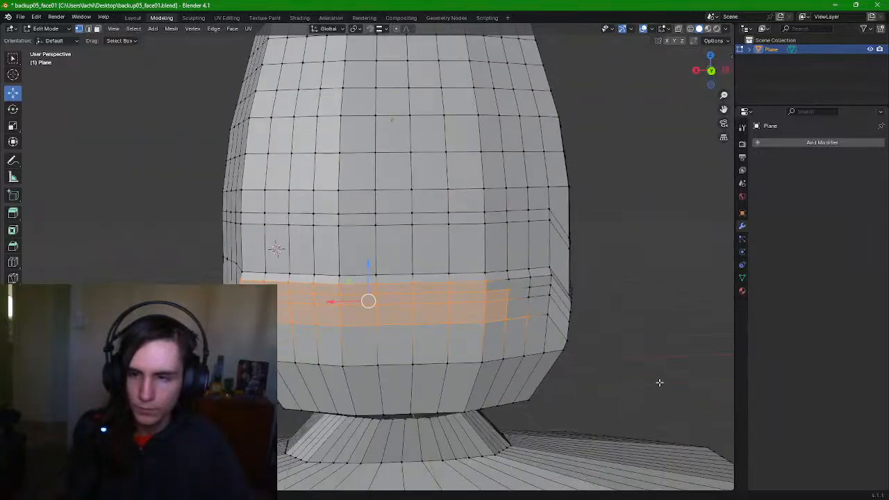
middle_drag(659, 383, 623, 387)
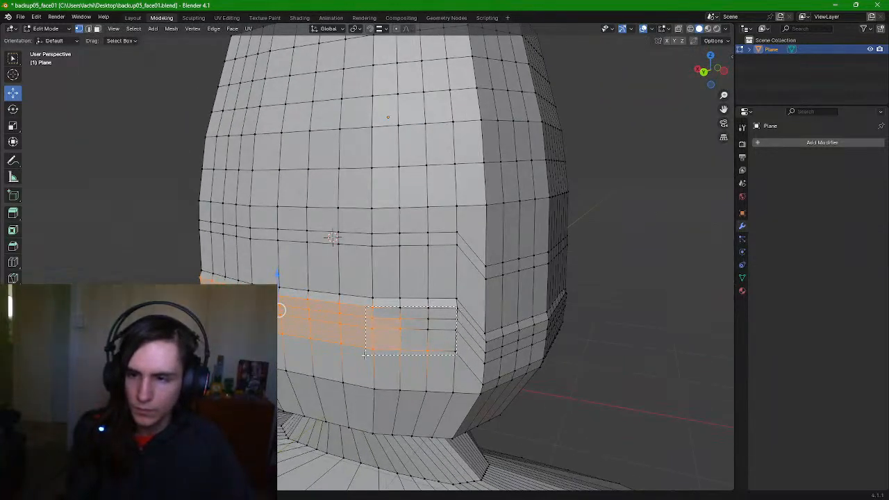
shift+drag(363, 354, 365, 353)
drag(300, 277, 299, 311)
click(633, 344)
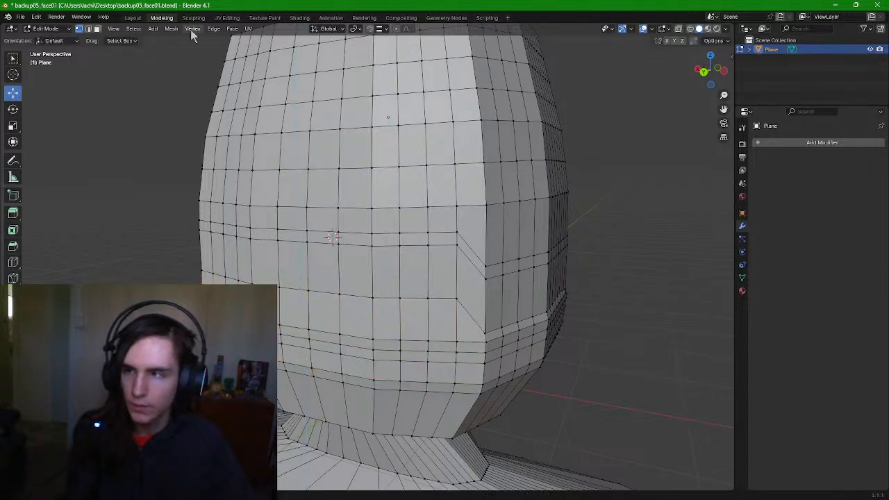
Lower the vertex row above that block along Z around the sides and back of the head, closer to the lowered rows
drag(457, 300, 458, 300)
middle_drag(458, 301, 443, 278)
drag(341, 292, 340, 293)
middle_drag(340, 292, 445, 261)
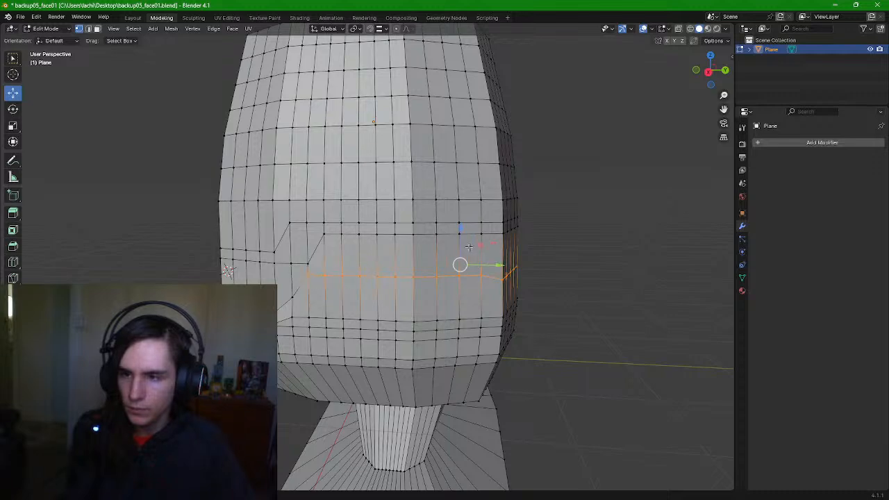
drag(459, 228, 460, 257)
click(605, 257)
Check the shading of the lowered rows in the Sculpting workspace from the side, cheek and front of the head
middle_drag(605, 257, 547, 258)
click(206, 18)
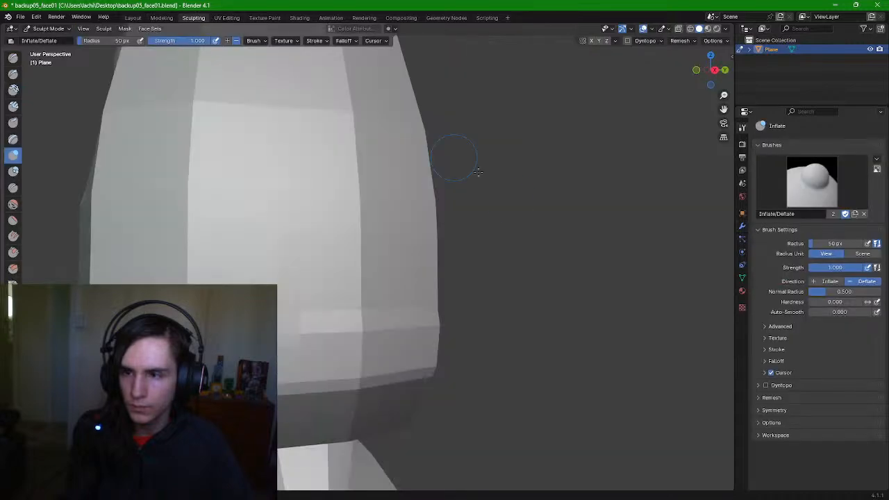
mouse_move(562, 288)
middle_down()
mouse_move(609, 288)
mouse_move(590, 295)
mouse_move(326, 291)
mouse_move(410, 284)
mouse_move(487, 297)
mouse_move(338, 298)
mouse_move(476, 302)
mouse_move(414, 248)
middle_up()
shift+middle_drag(368, 188, 376, 188)
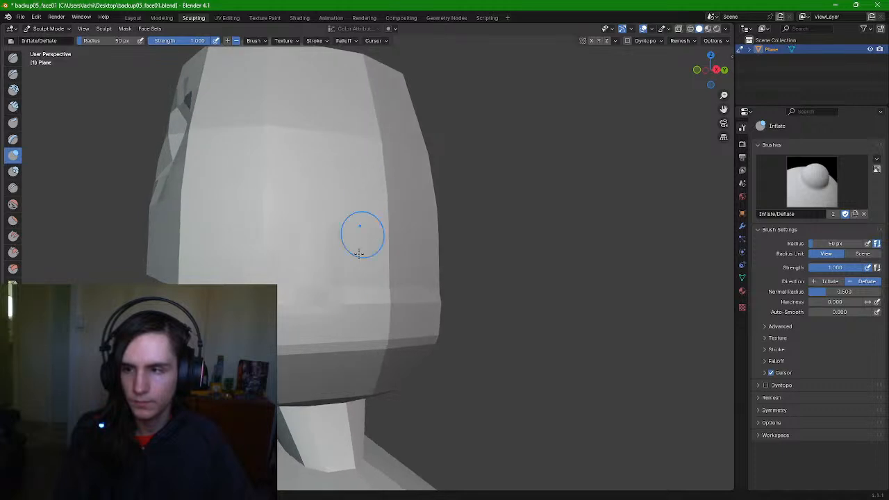
scroll(359, 243, up, 2)
scroll(328, 340, down, 4)
mouse_move(328, 341)
middle_down()
mouse_move(449, 341)
mouse_move(417, 336)
middle_up()
scroll(449, 341, up, 4)
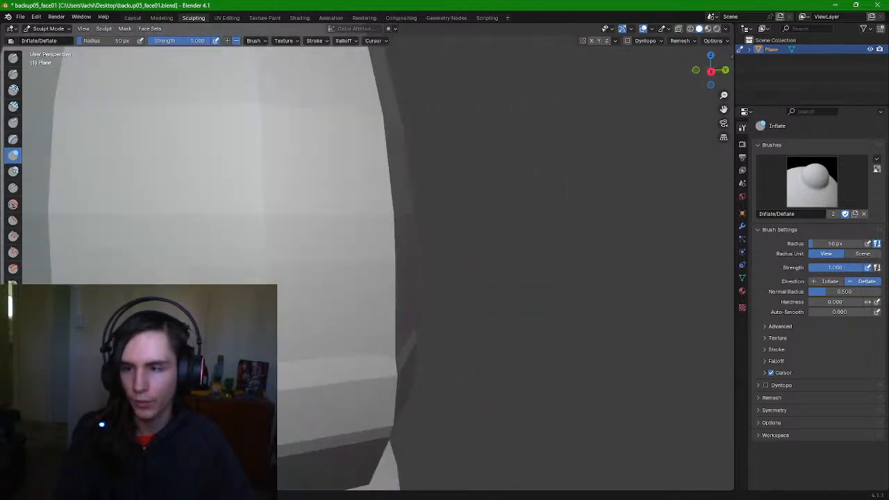
scroll(293, 328, down, 3)
middle_drag(294, 328, 417, 330)
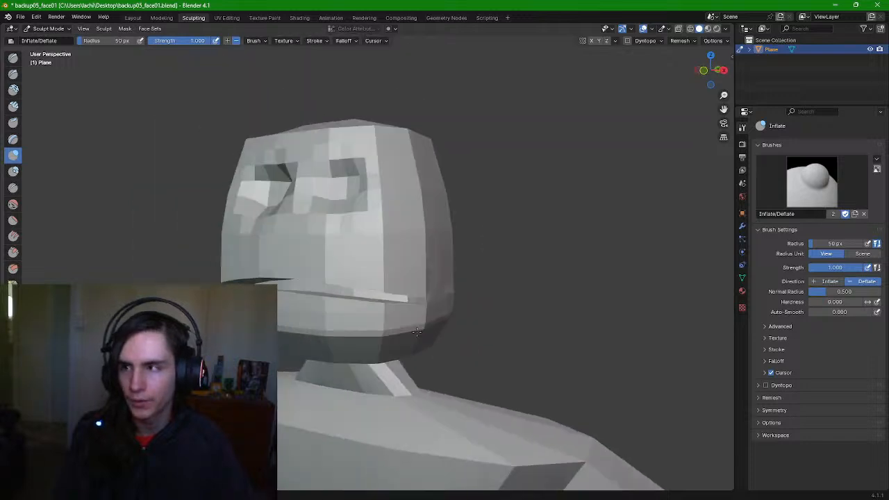
scroll(452, 339, down, 2)
scroll(714, 214, down, 1)
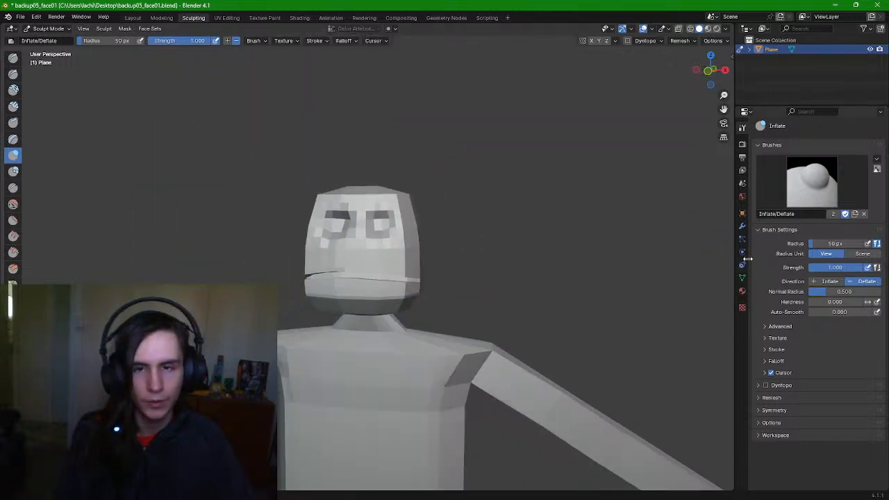
Add a Subdivision Surface modifier to the character mesh and set its viewport levels to 2
click(741, 227)
click(796, 145)
mouse_move(775, 171)
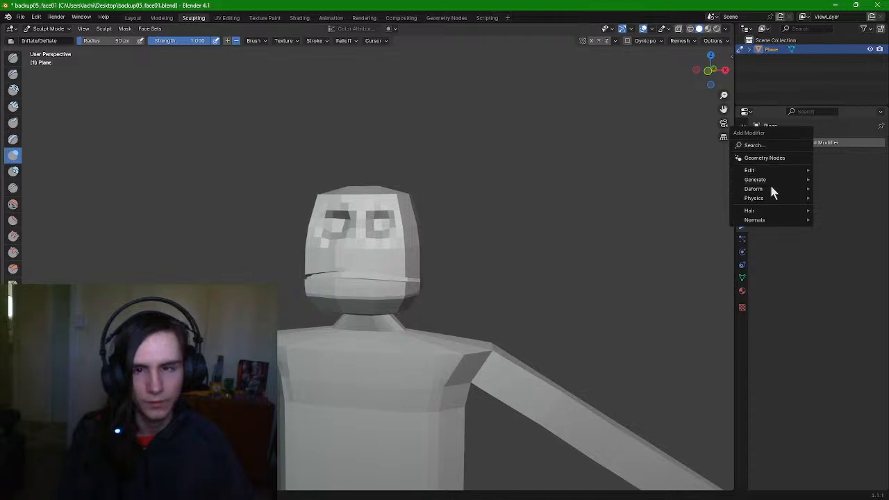
mouse_move(771, 188)
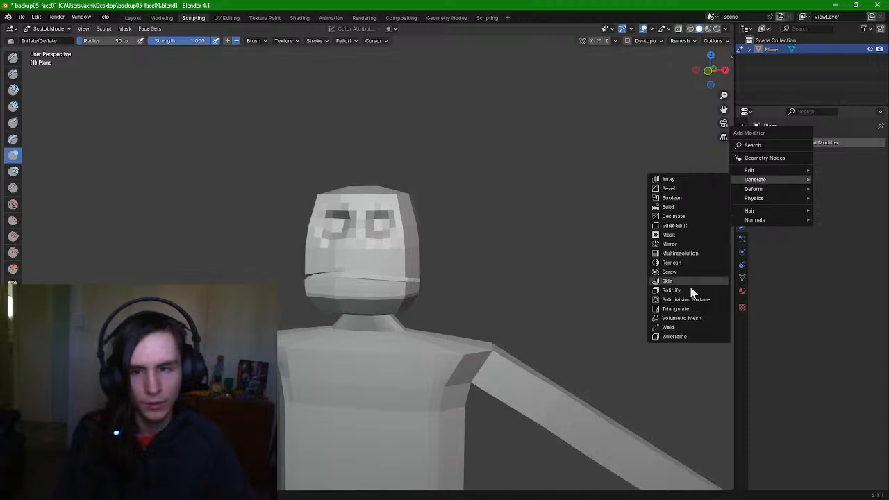
click(686, 299)
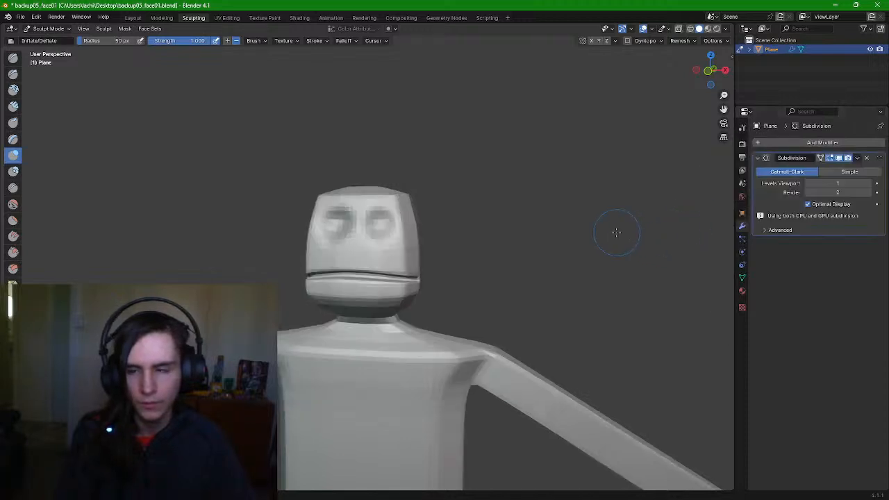
mouse_move(615, 232)
middle_down()
mouse_move(483, 261)
mouse_move(545, 262)
mouse_move(250, 246)
middle_up()
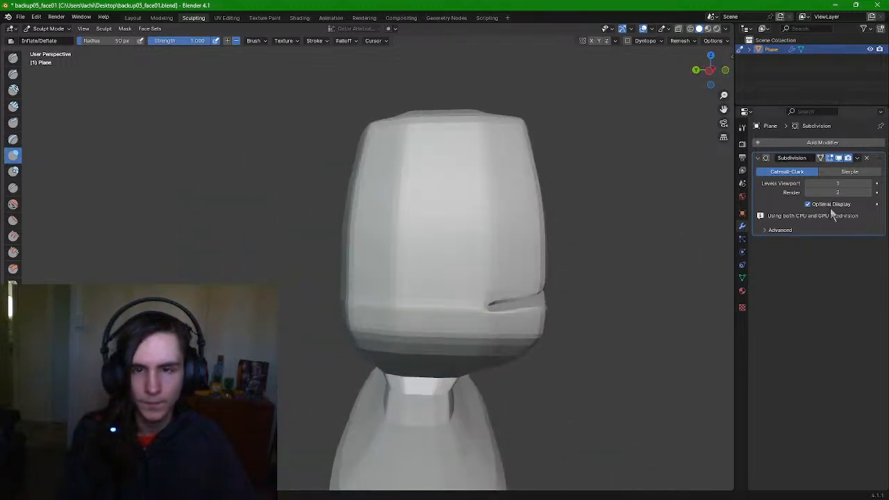
click(870, 184)
Examine the subdivided head's mouth corners, lips, eye sockets and cheeks up close and from a distance
middle_drag(688, 268, 610, 278)
scroll(526, 271, up, 4)
scroll(516, 282, down, 4)
scroll(607, 278, down, 8)
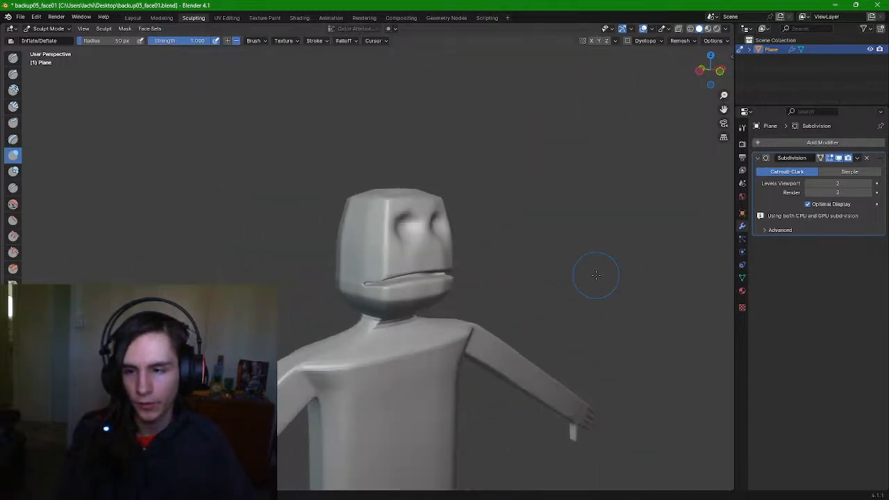
scroll(598, 287, up, 10)
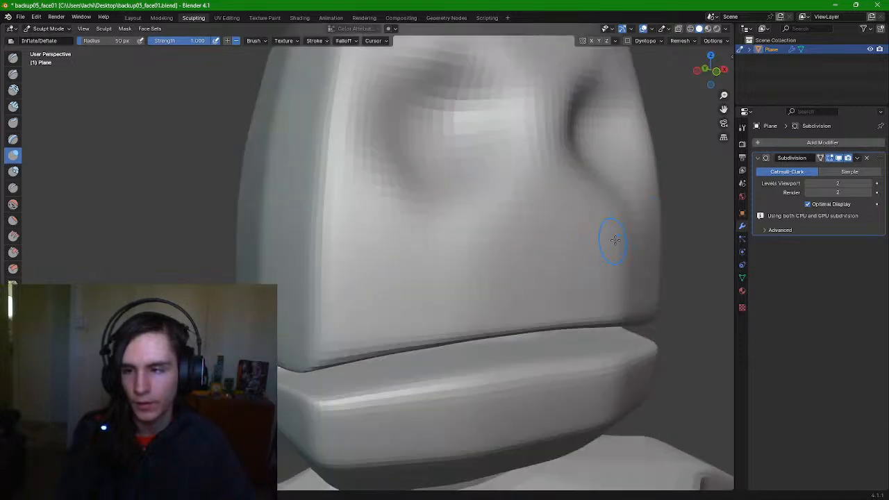
mouse_move(615, 240)
middle_down()
mouse_move(671, 230)
mouse_move(542, 231)
mouse_move(611, 233)
middle_up()
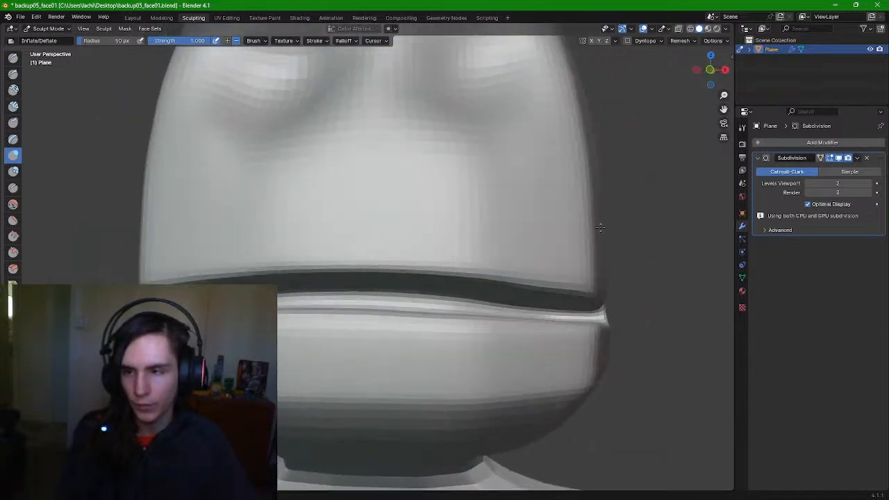
scroll(618, 234, down, 4)
scroll(630, 235, down, 3)
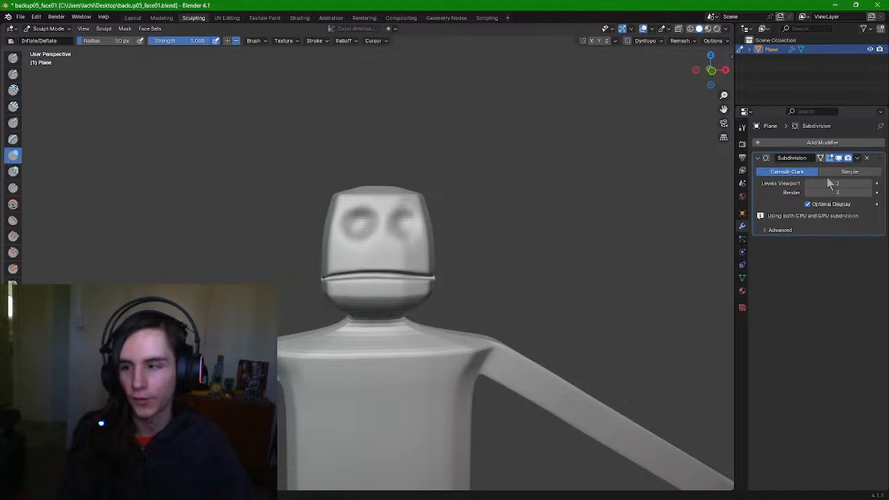
scroll(623, 278, down, 3)
scroll(615, 284, up, 4)
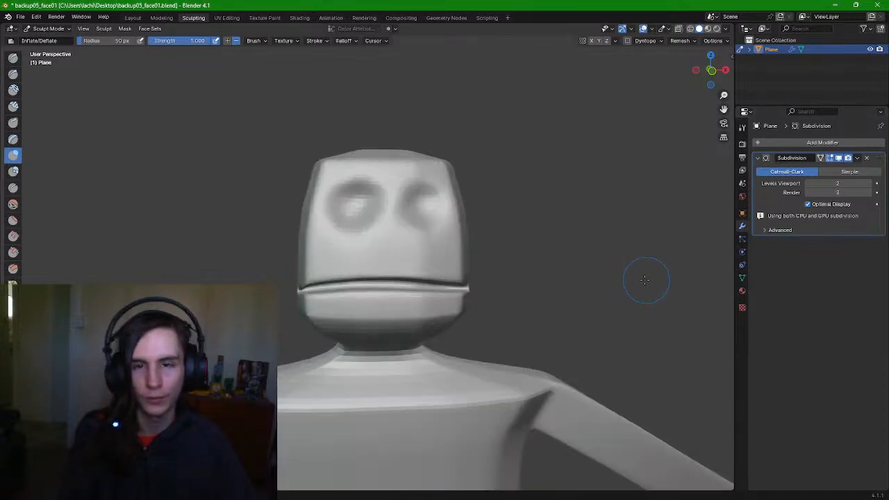
Remove the Subdivision Surface modifier from the character mesh
middle_drag(645, 274, 575, 264)
scroll(611, 271, up, 2)
scroll(575, 264, up, 2)
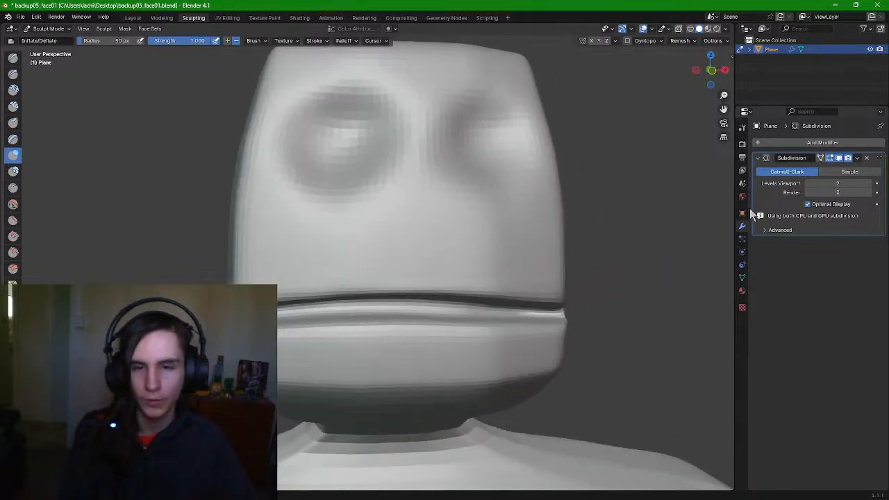
click(867, 158)
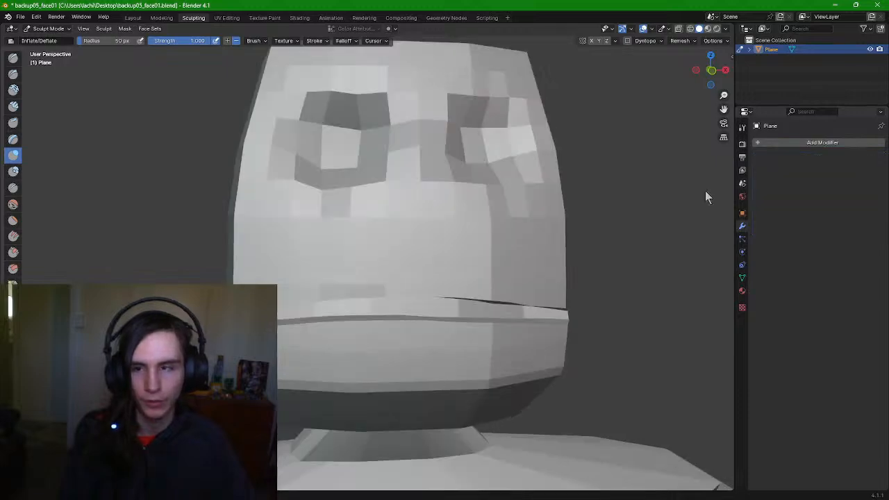
In the Modeling workspace, select the row of faces across the mouth's back wall and extrude them along the Y axis
click(154, 18)
scroll(377, 151, down, 3)
middle_drag(377, 151, 552, 201)
scroll(551, 201, up, 5)
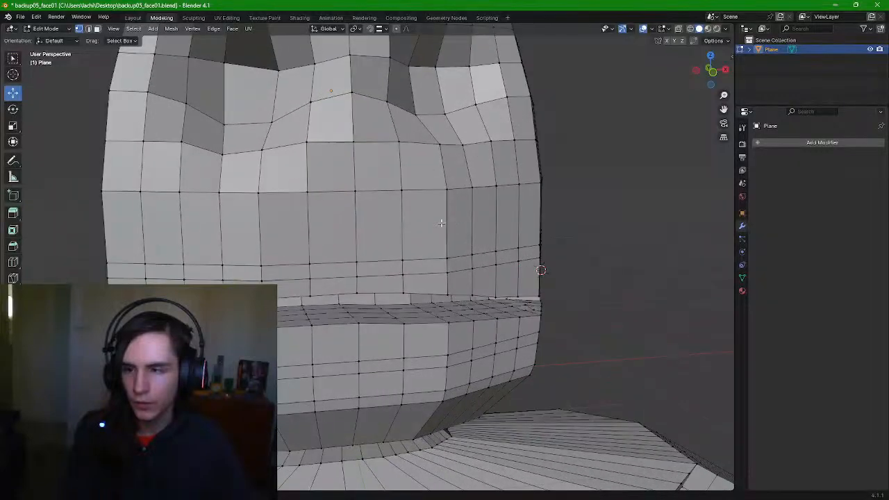
middle_drag(442, 223, 442, 214)
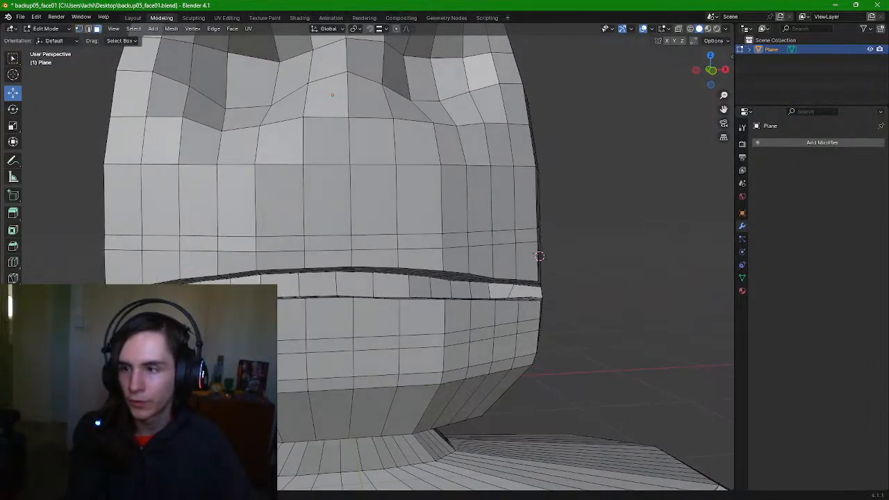
shift+click(292, 288)
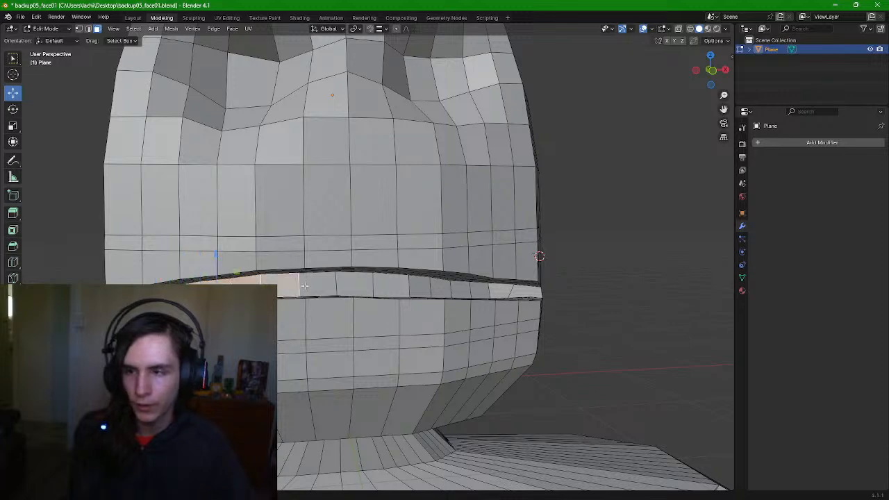
shift+click(320, 287)
shift+click(355, 287)
shift+click(392, 287)
shift+click(421, 288)
shift+click(443, 287)
shift+click(462, 288)
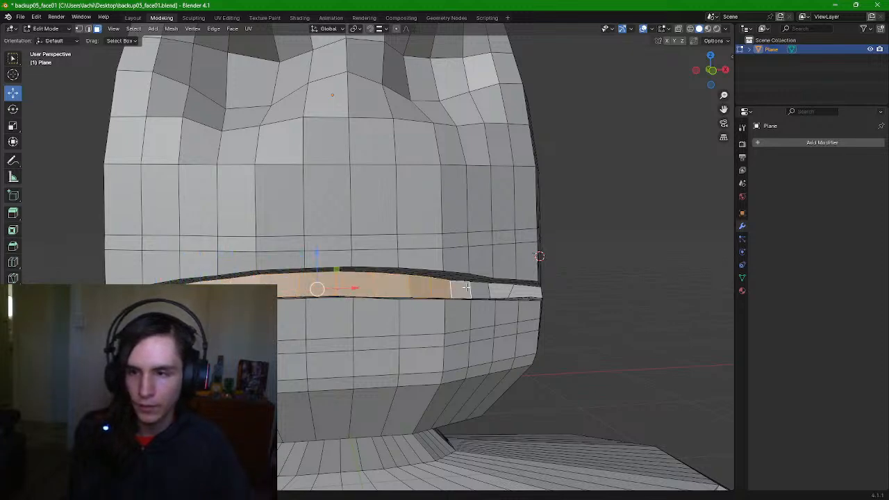
middle_drag(474, 288, 355, 290)
key(e)
key(y)
click(416, 298)
Push the extruded back wall deeper into the head and adjust the inner mouth edges near the corner
drag(387, 280, 497, 279)
middle_drag(496, 280, 411, 294)
drag(464, 312, 451, 337)
middle_drag(360, 370, 562, 363)
middle_drag(608, 315, 514, 314)
drag(438, 259, 426, 263)
middle_drag(448, 338, 602, 318)
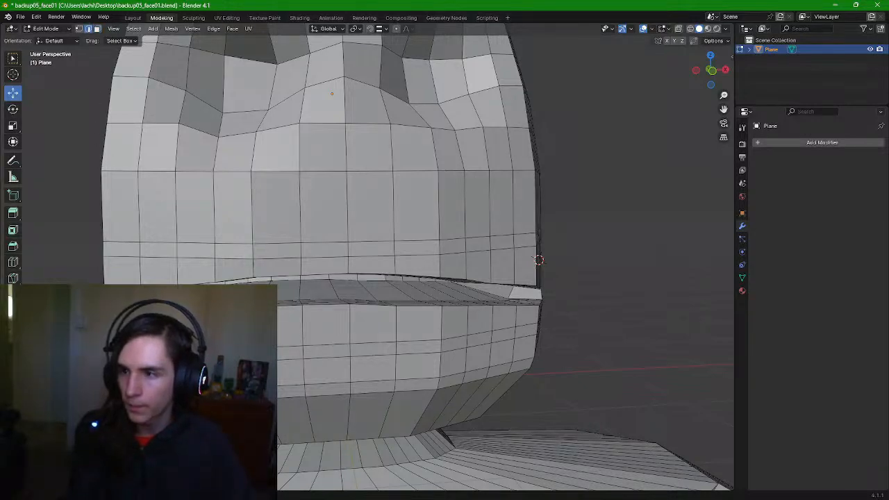
Nudge the edges at the two mouth corners slightly and clear the selection
mouse_move(538, 260)
middle_down()
mouse_move(546, 257)
mouse_move(541, 267)
middle_up()
mouse_move(152, 295)
mouse_down()
mouse_move(160, 289)
mouse_move(166, 299)
mouse_up()
middle_drag(550, 291, 494, 304)
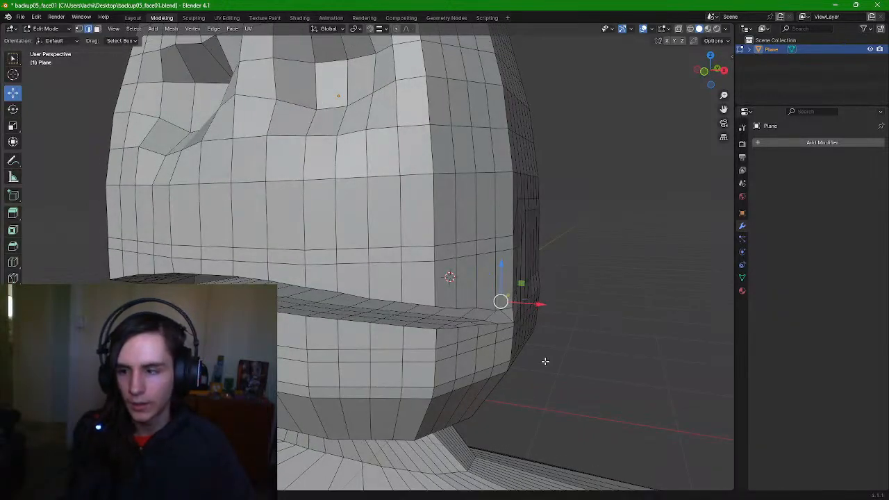
middle_drag(546, 361, 560, 358)
drag(559, 293, 557, 292)
click(575, 323)
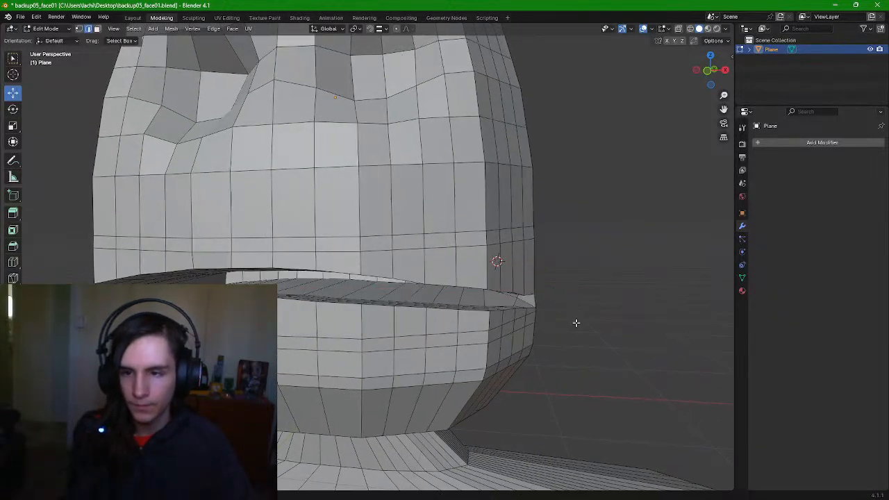
Check the shape of the deepened mouth from the front in the Sculpting workspace, both close up and from a distance
middle_drag(576, 323, 609, 318)
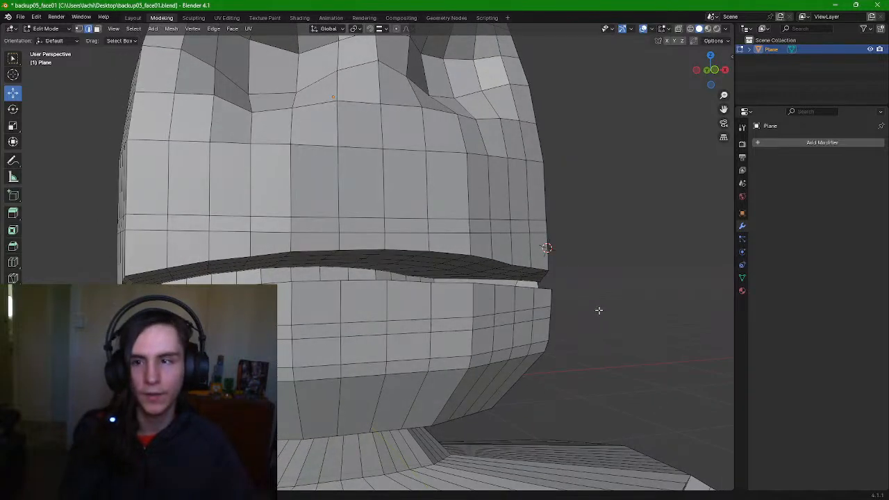
scroll(598, 310, down, 6)
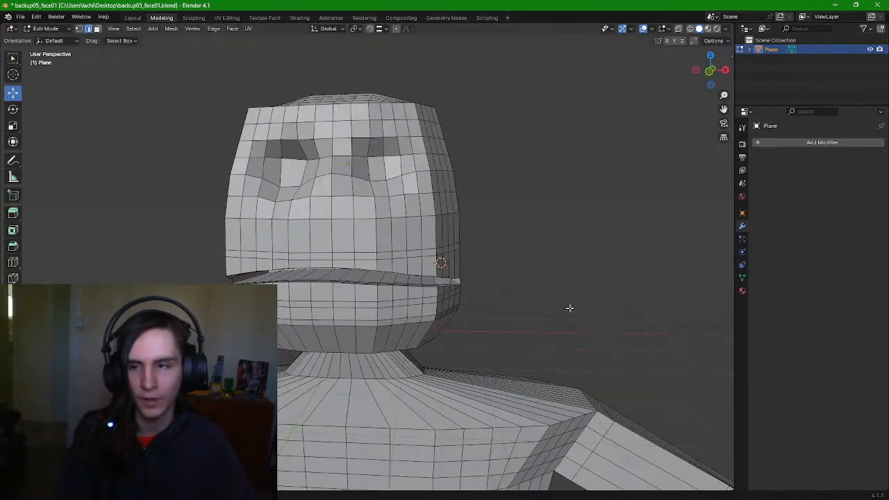
mouse_move(586, 292)
middle_down()
mouse_move(565, 247)
mouse_move(584, 264)
mouse_move(526, 266)
middle_up()
click(196, 19)
scroll(593, 266, down, 2)
scroll(563, 264, up, 4)
middle_drag(467, 273, 382, 144)
scroll(532, 263, down, 3)
scroll(530, 268, up, 5)
scroll(526, 291, down, 4)
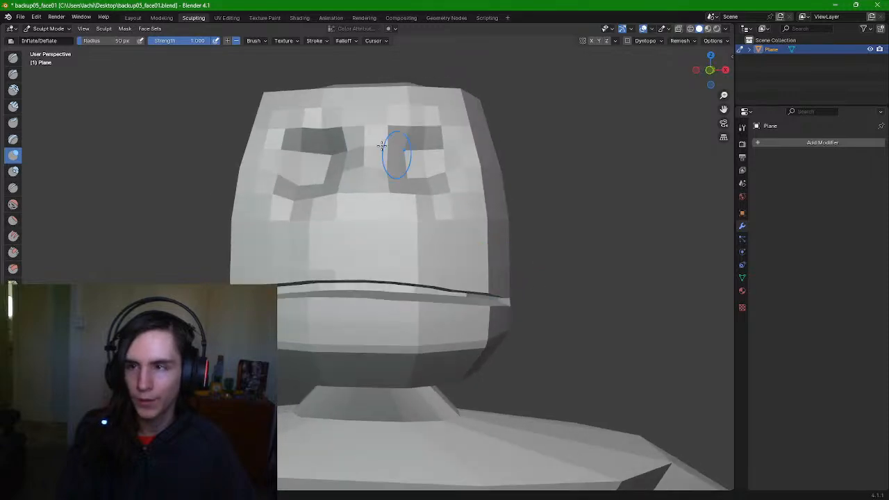
In the Modeling workspace, select the vertex column running through the upper lip near the +X mouth corner and nudge it upward
click(161, 17)
scroll(524, 282, up, 1)
middle_drag(523, 282, 502, 283)
scroll(459, 290, up, 4)
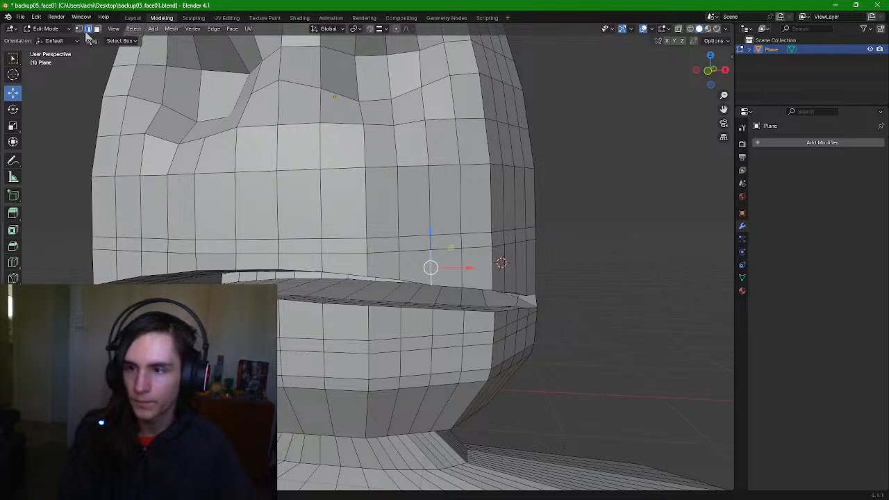
scroll(546, 321, up, 2)
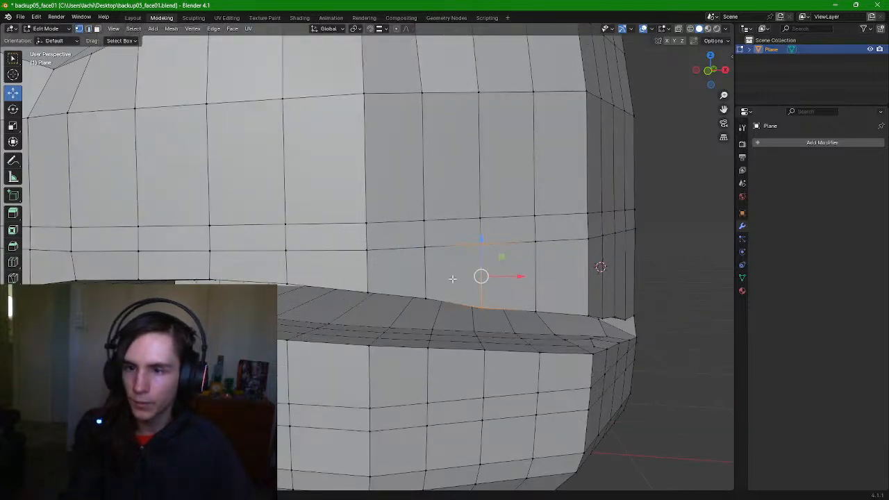
middle_drag(452, 278, 491, 258)
middle_drag(518, 303, 504, 313)
drag(484, 245, 483, 241)
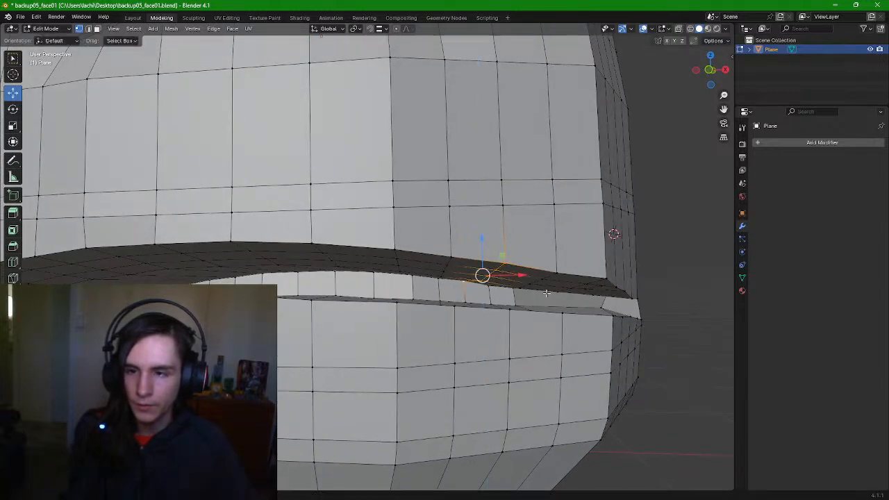
Raise the same upper-lip vertex column a little further along the Z axis in small moves and deselect it
scroll(532, 304, up, 6)
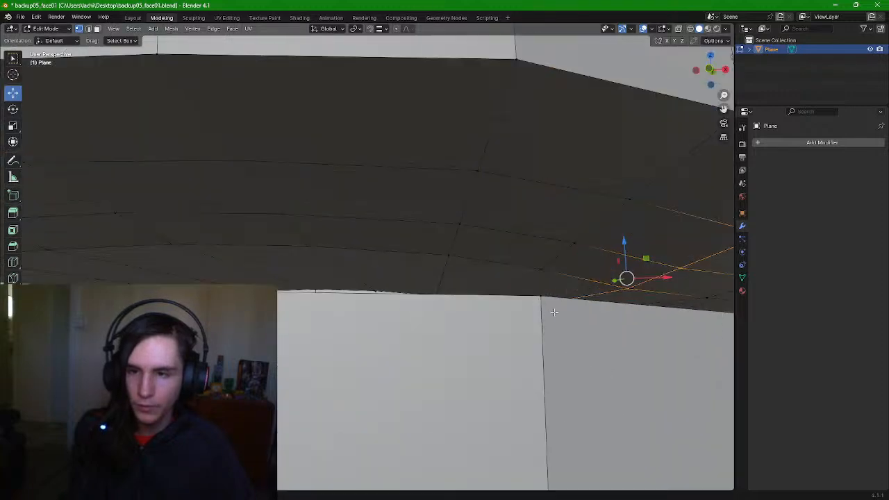
scroll(581, 317, down, 6)
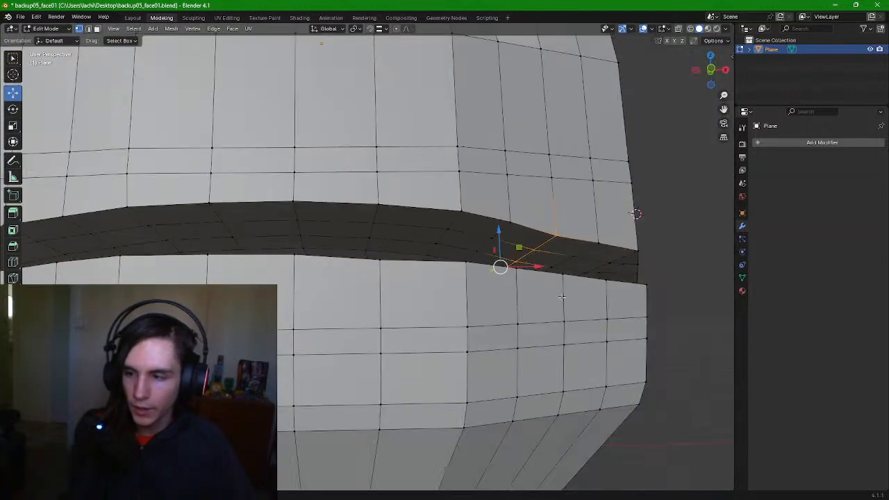
middle_drag(561, 297, 486, 250)
key(g)
key(z)
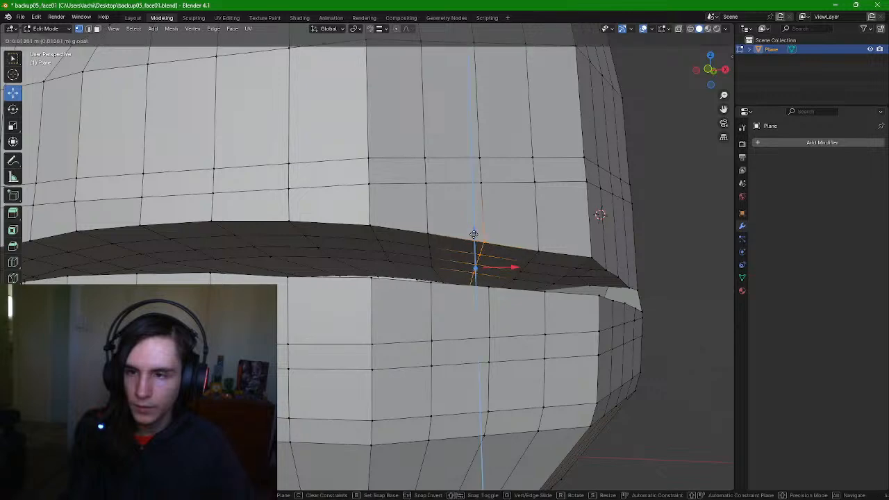
click(451, 267)
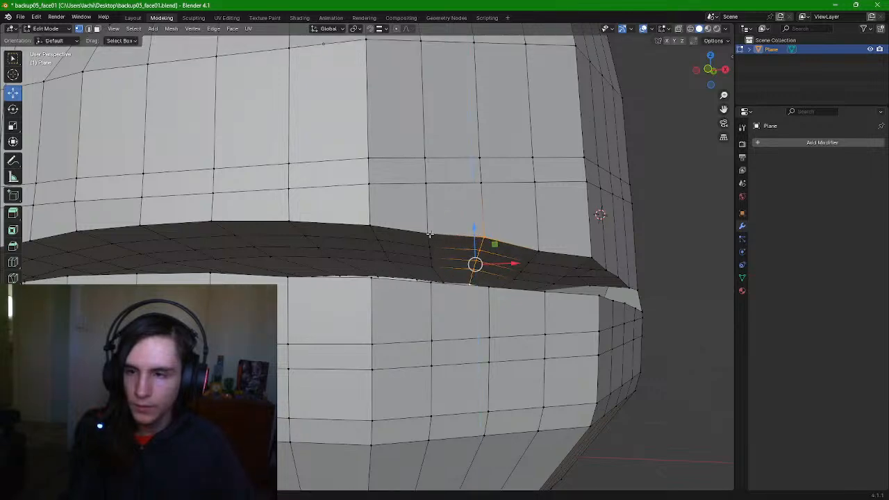
middle_drag(430, 235, 461, 256)
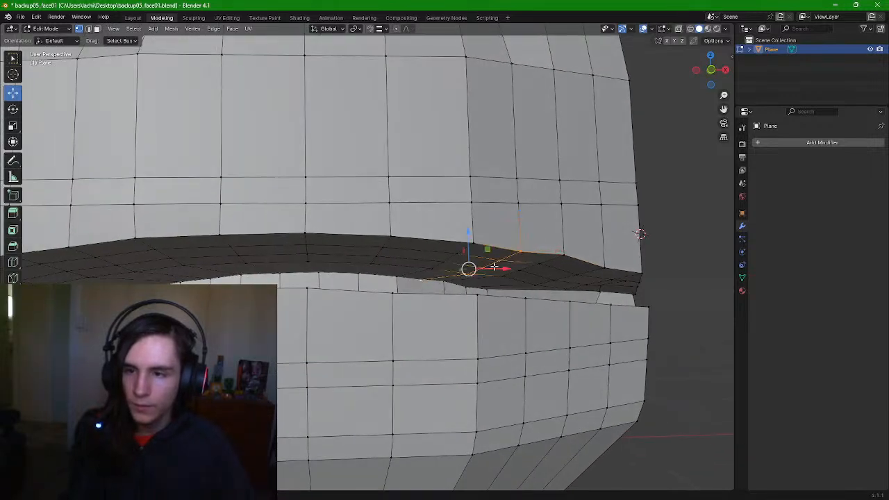
drag(469, 242, 468, 235)
scroll(548, 261, down, 3)
click(597, 270)
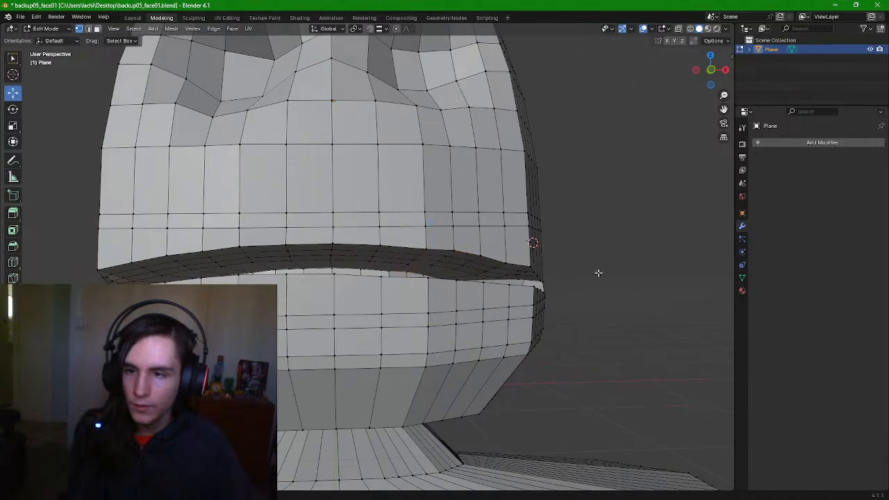
Compare the raised upper lip in the Modeling and Sculpting workspaces, examining its shading and the line of the mouth
middle_drag(597, 271, 583, 273)
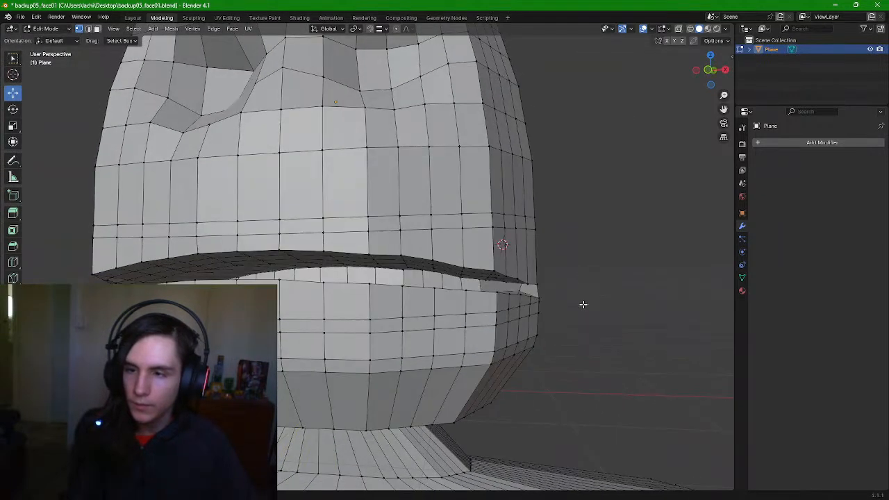
scroll(582, 304, down, 4)
click(194, 18)
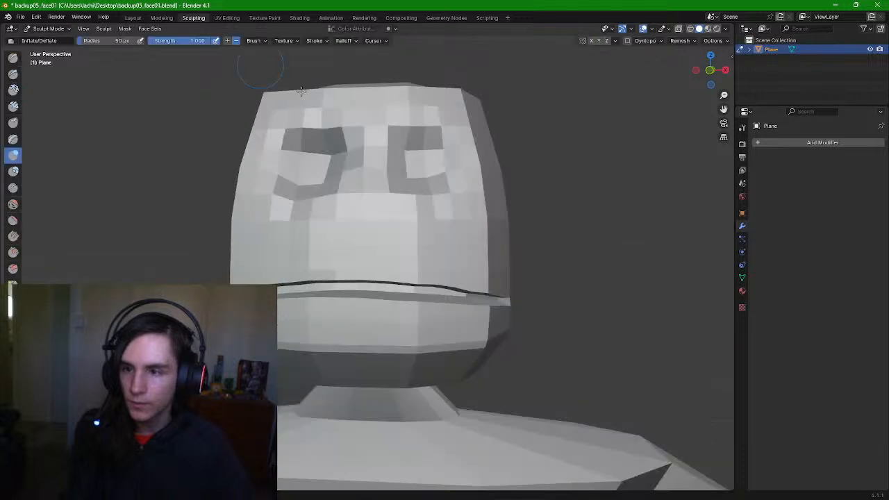
scroll(533, 222, down, 2)
scroll(531, 233, up, 2)
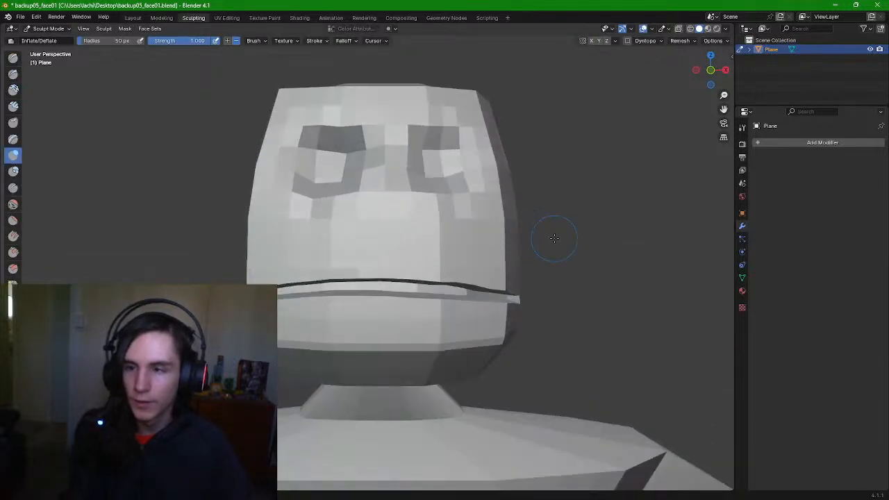
scroll(551, 234, down, 1)
middle_drag(554, 239, 555, 234)
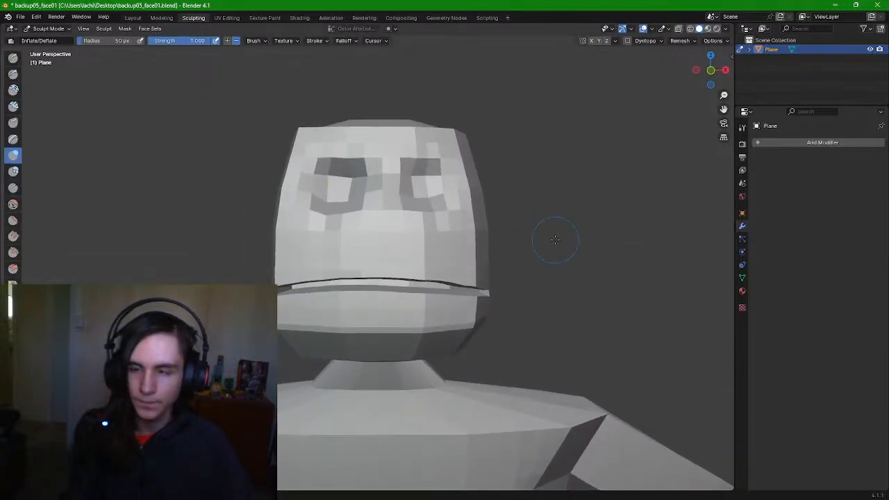
scroll(566, 258, up, 2)
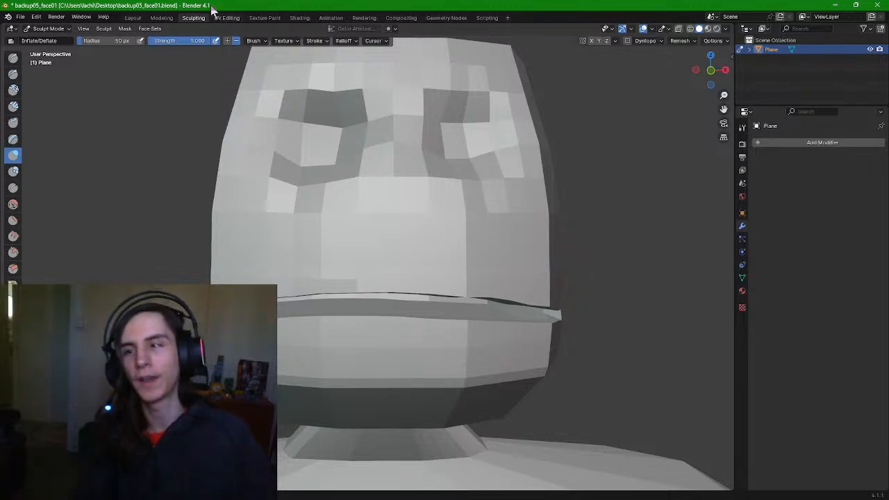
click(161, 17)
middle_drag(486, 243, 481, 245)
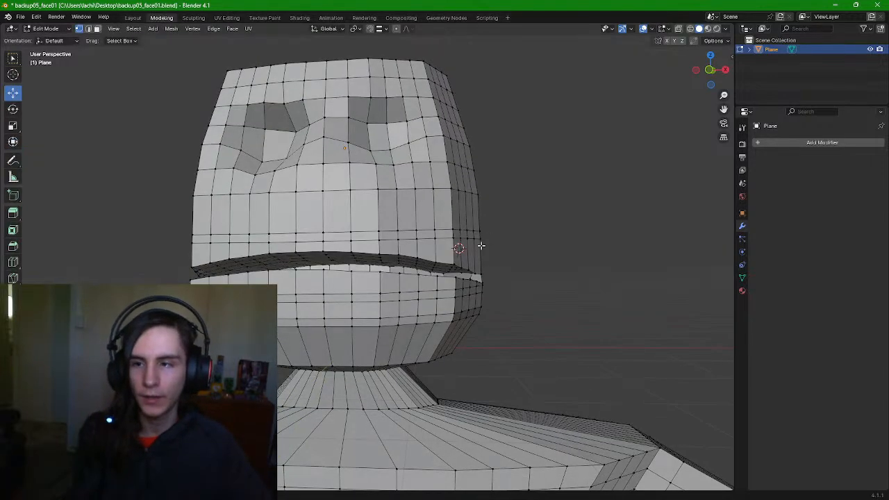
scroll(481, 245, up, 3)
click(193, 17)
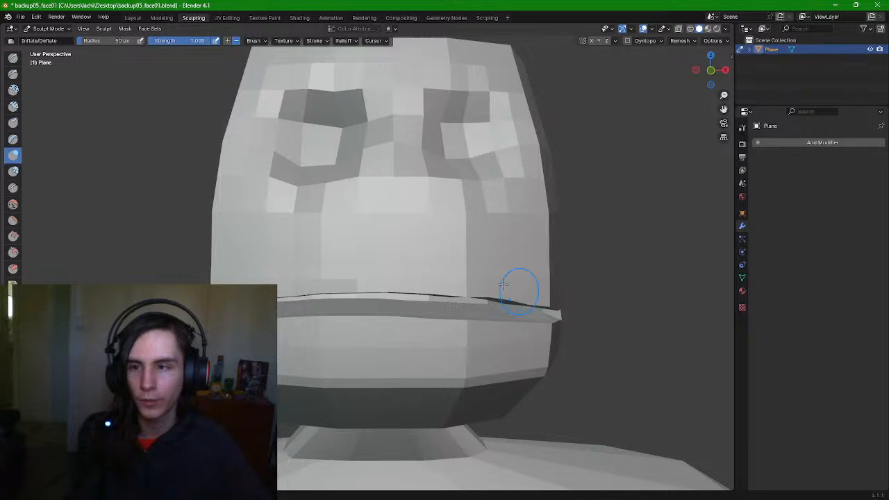
click(226, 18)
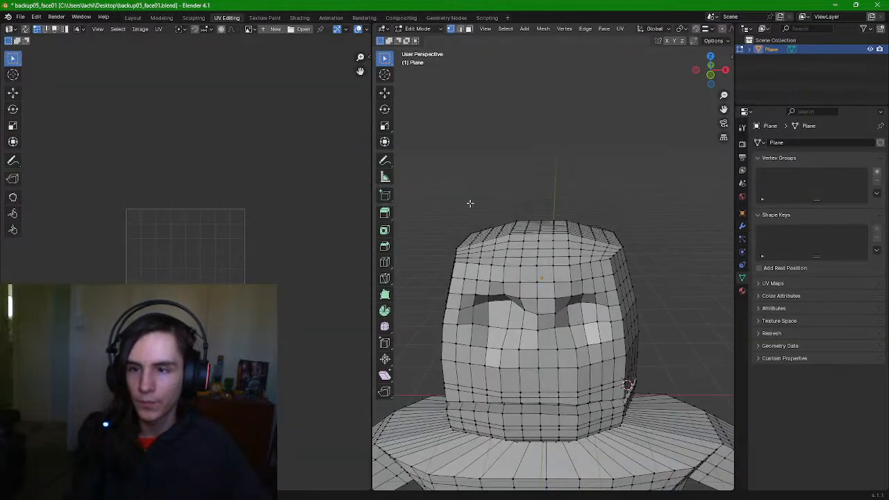
click(193, 17)
In the Modeling workspace, raise the next upper-lip vertex column towards the face's centre to form a peak in the lip's edge
click(163, 17)
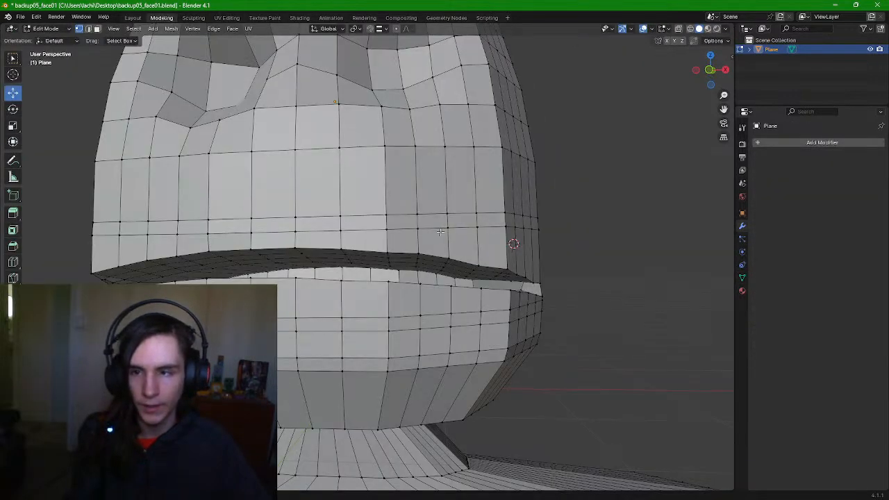
scroll(427, 270, up, 4)
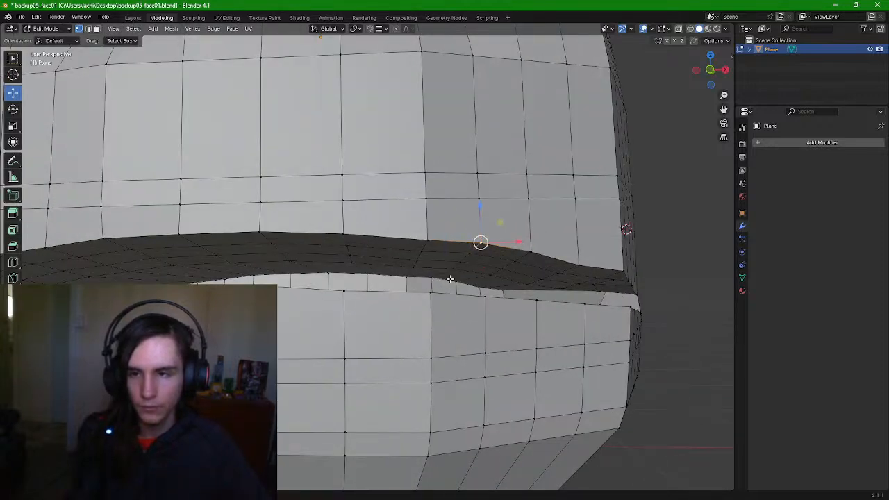
middle_drag(430, 276, 442, 250)
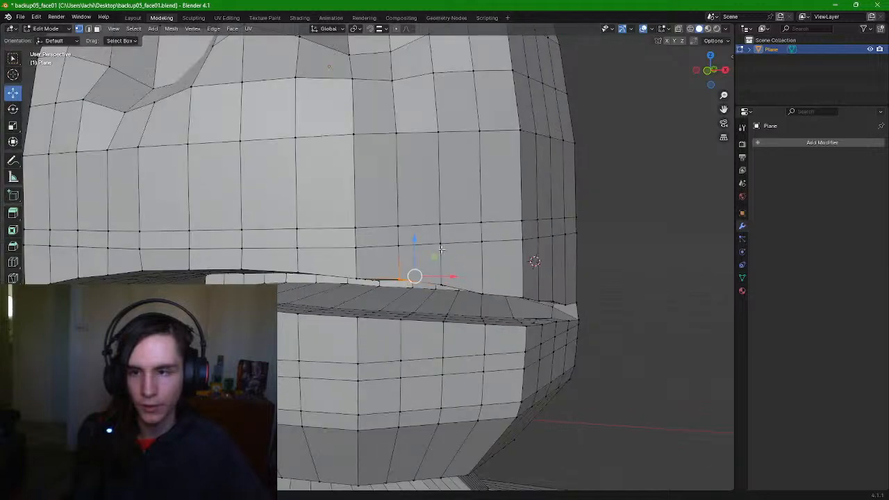
key(e)
click(393, 206)
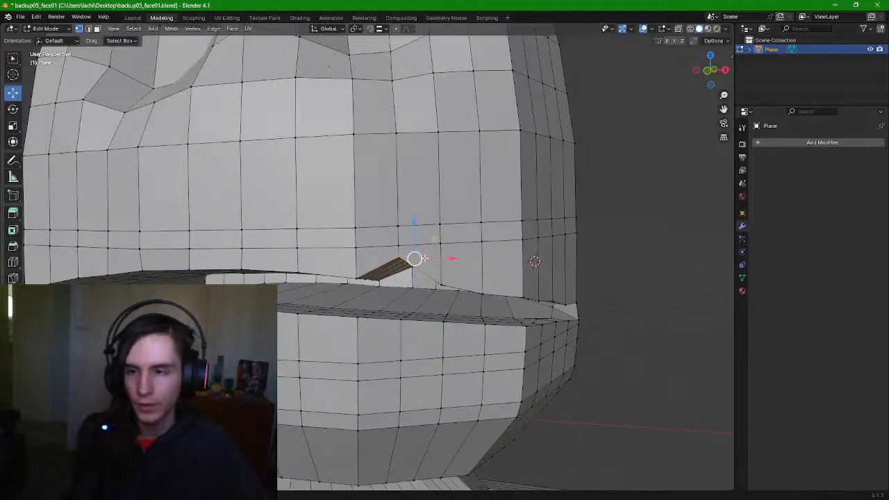
middle_drag(464, 270, 492, 291)
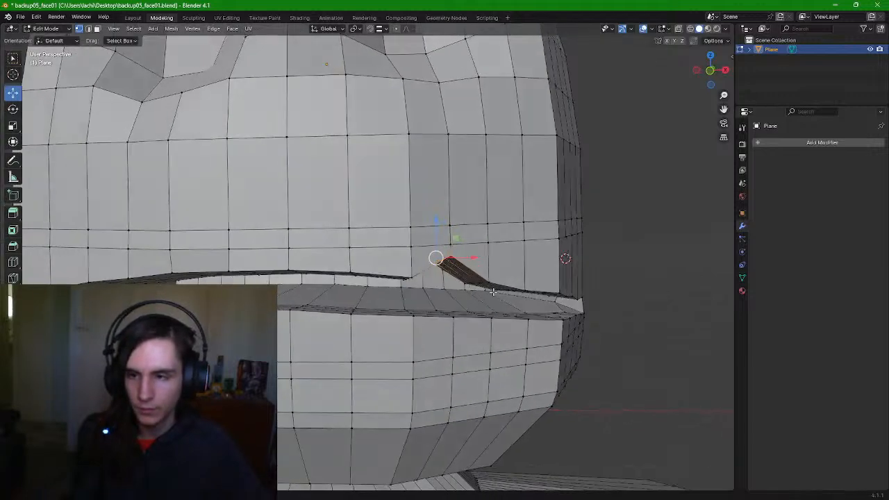
Preview the figure in the Sculpting workspace with a Subdivision Surface modifier at viewport level 2, then remove the modifier
click(194, 17)
scroll(446, 179, down, 3)
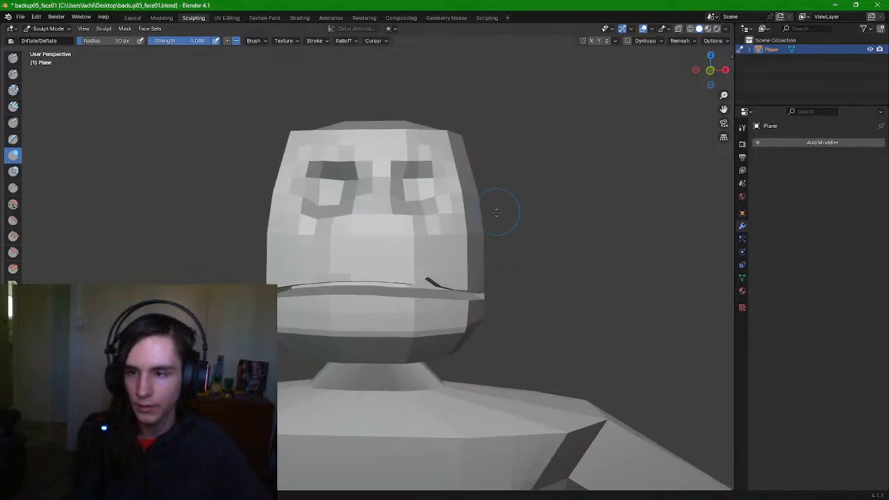
scroll(496, 212, down, 3)
middle_drag(496, 212, 612, 206)
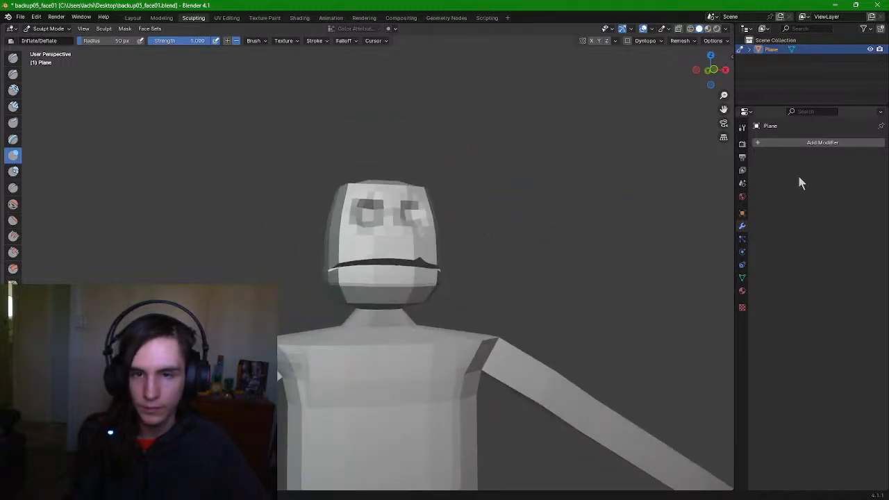
click(799, 145)
mouse_move(792, 148)
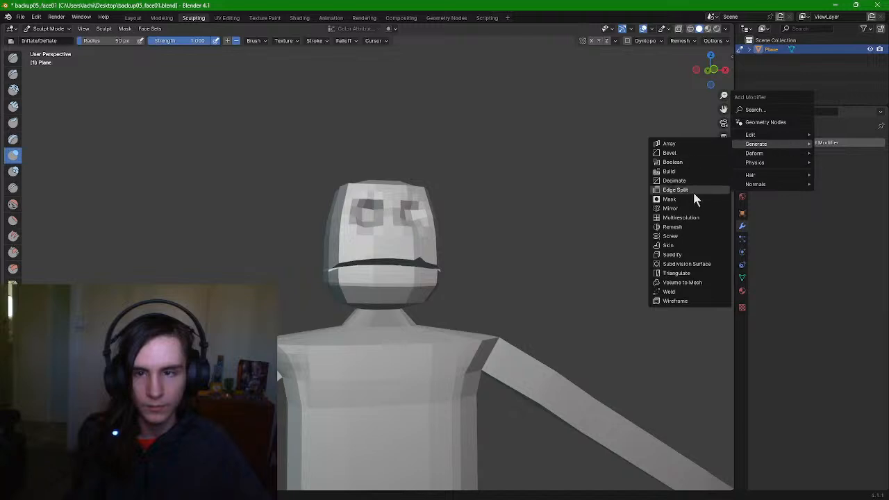
click(694, 264)
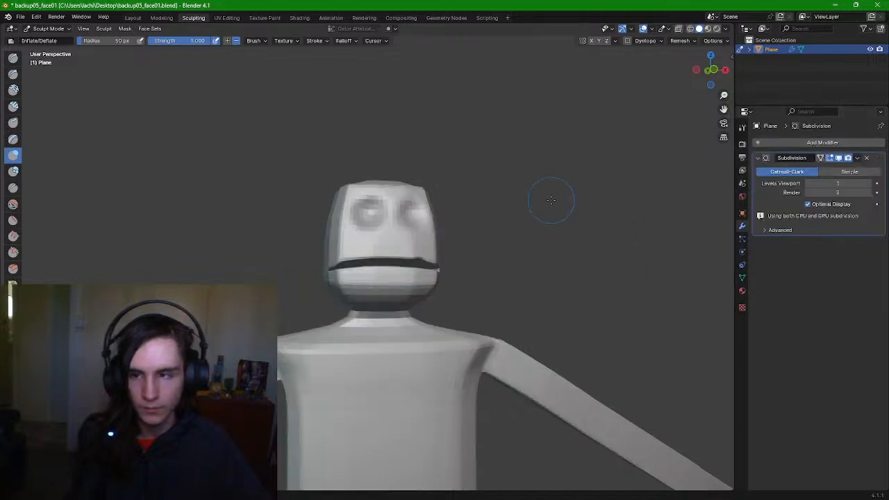
click(867, 184)
scroll(582, 227, up, 2)
mouse_move(582, 227)
middle_down()
mouse_move(573, 230)
mouse_move(583, 232)
middle_up()
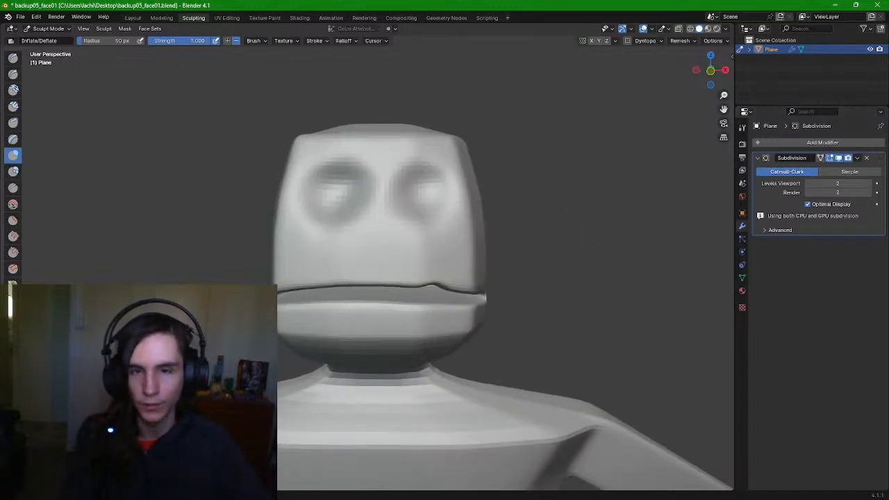
click(867, 159)
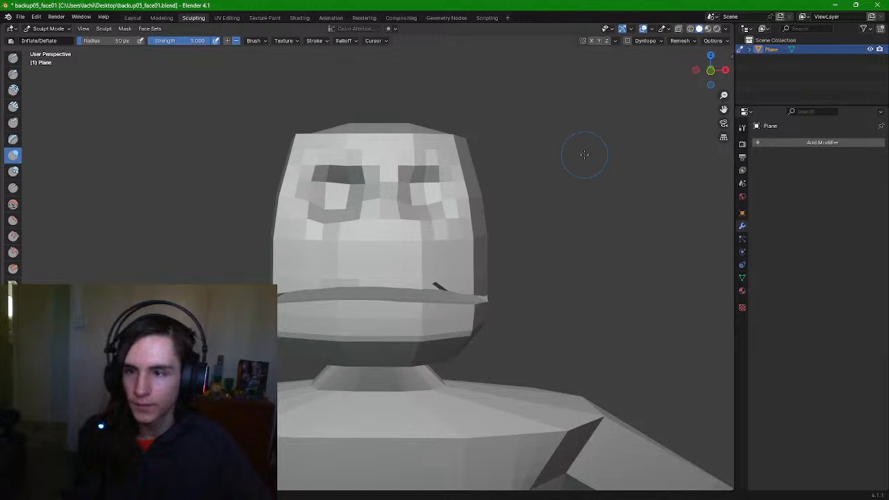
In the Modeling workspace, bring the peaked upper-lip vertex column back down to the lip's line and deselect it
key(Tab)
click(162, 18)
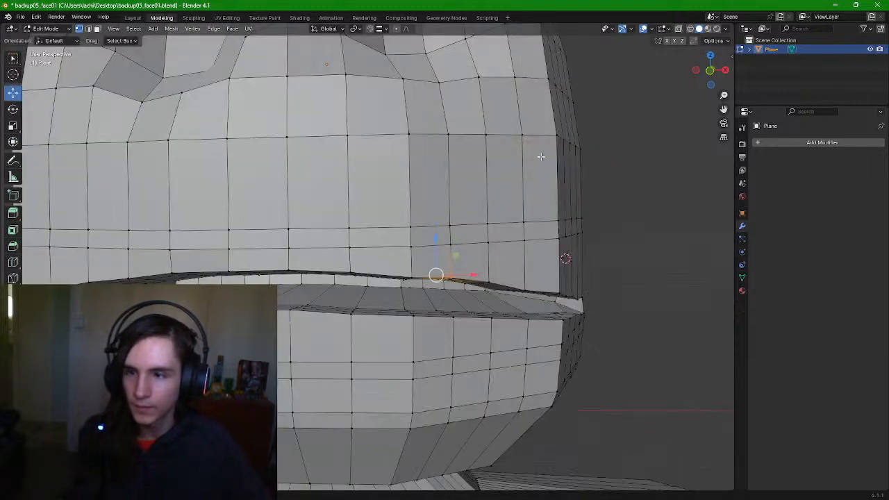
click(666, 218)
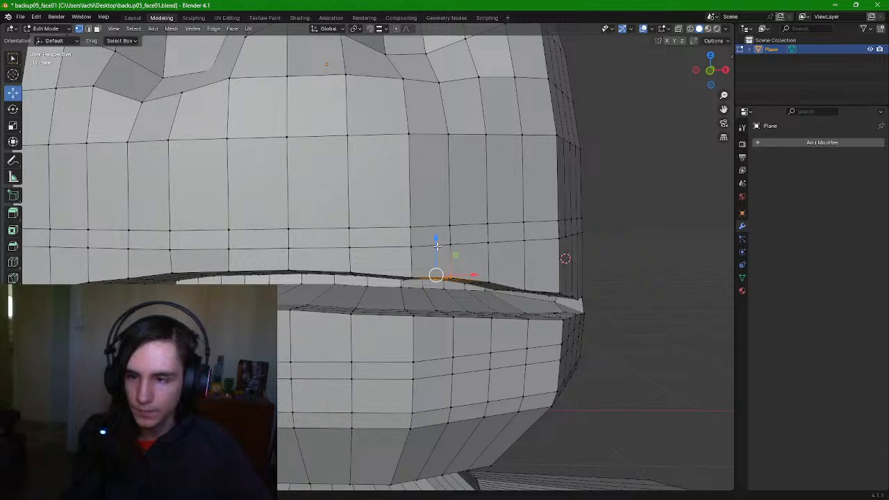
drag(437, 246, 436, 249)
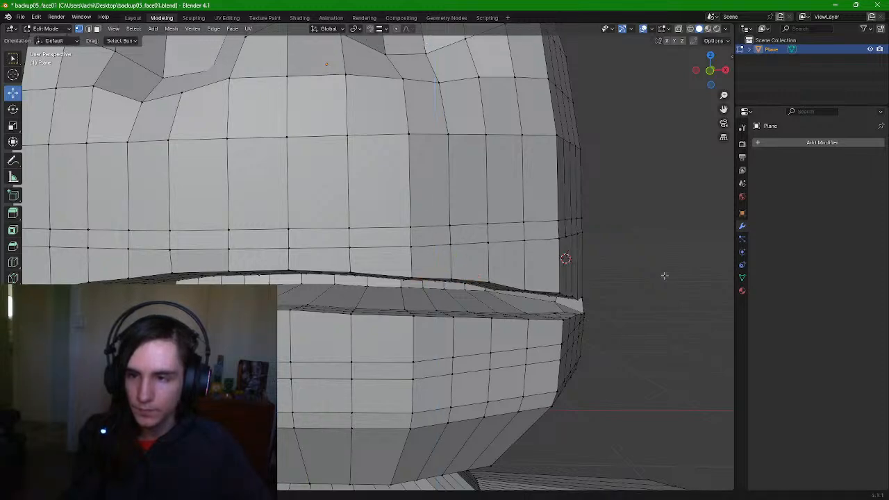
scroll(649, 287, down, 3)
Inspect the corrected lip line in the Sculpting workspace and save the file
click(195, 18)
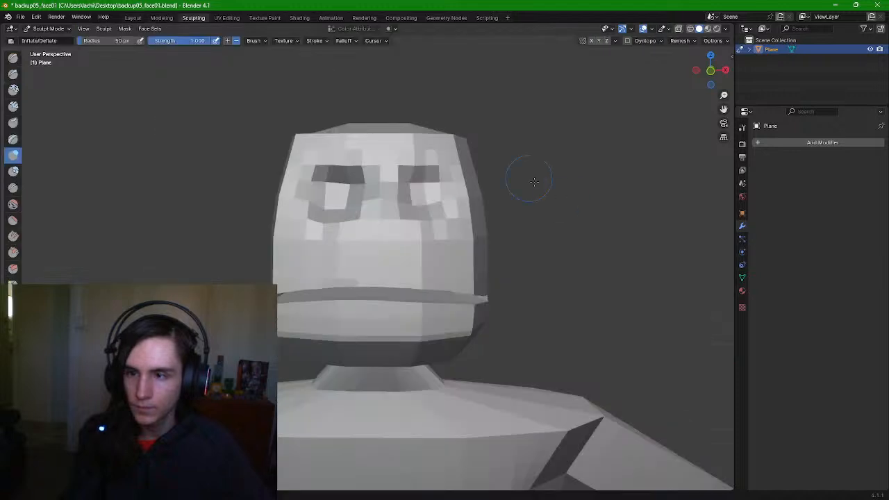
scroll(584, 205, up, 2)
scroll(576, 202, up, 2)
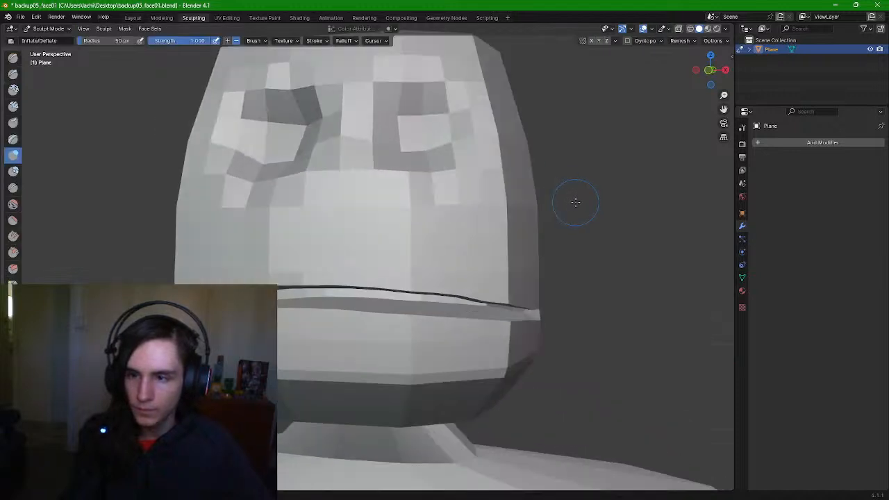
scroll(589, 205, down, 4)
middle_drag(592, 205, 574, 169)
scroll(561, 176, up, 1)
click(20, 16)
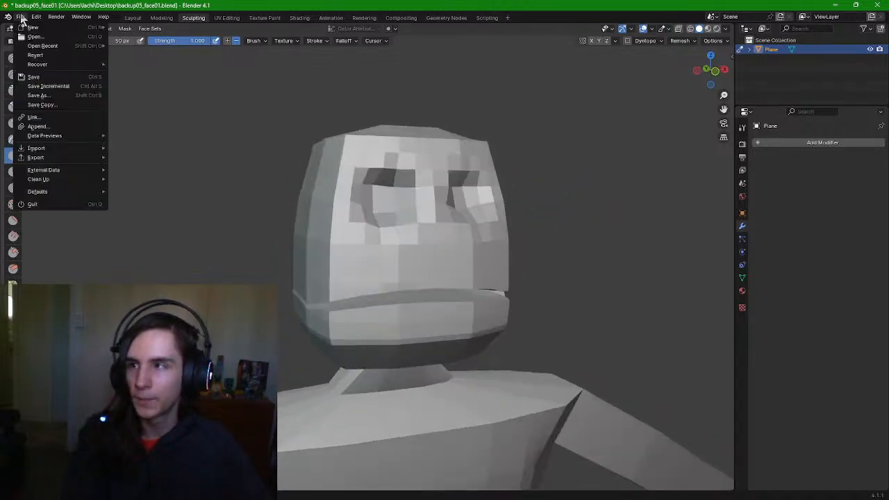
click(52, 76)
Look over the whole figure, examining the feet, head, shoulders and arms from several angles
scroll(480, 243, down, 4)
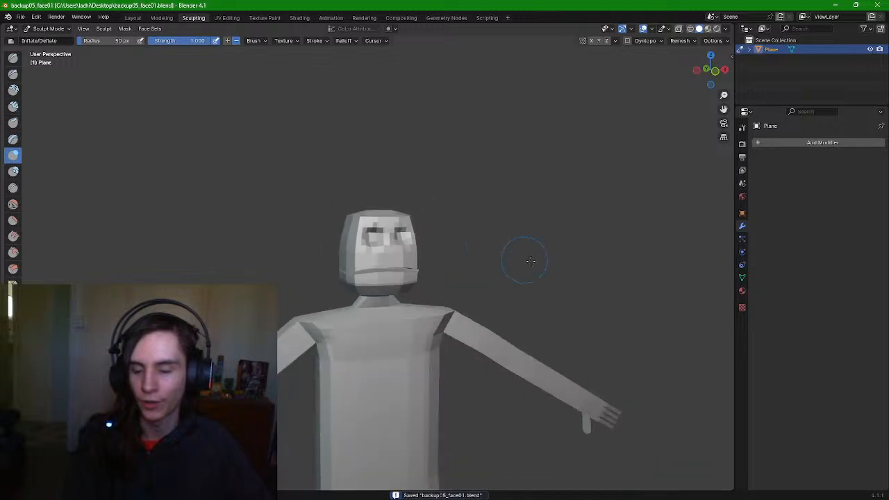
scroll(524, 256, down, 4)
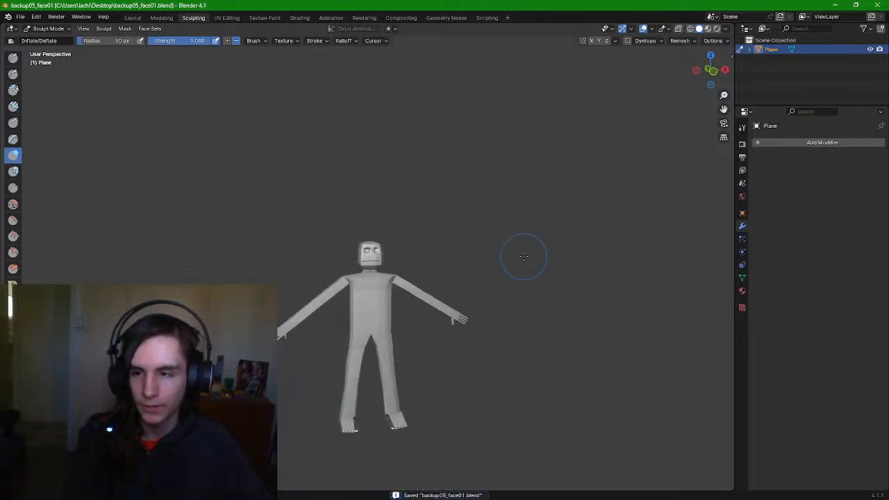
scroll(513, 274, up, 5)
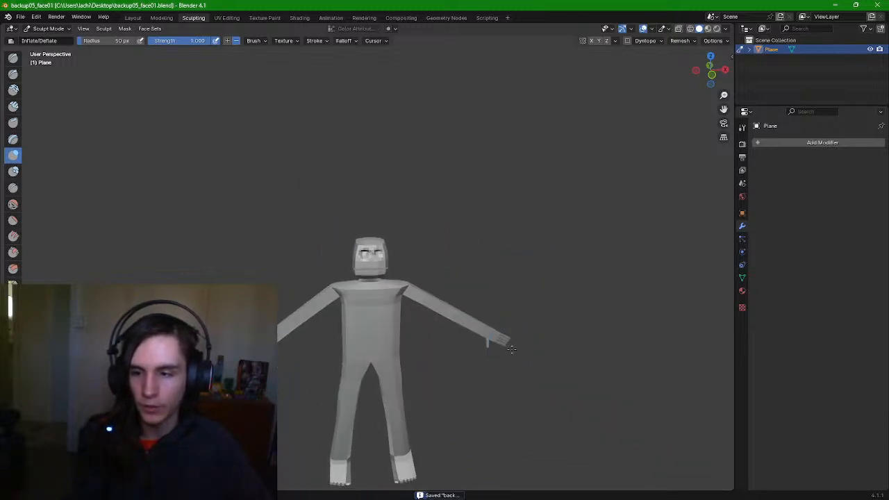
shift+middle_drag(479, 361, 470, 120)
scroll(526, 294, up, 7)
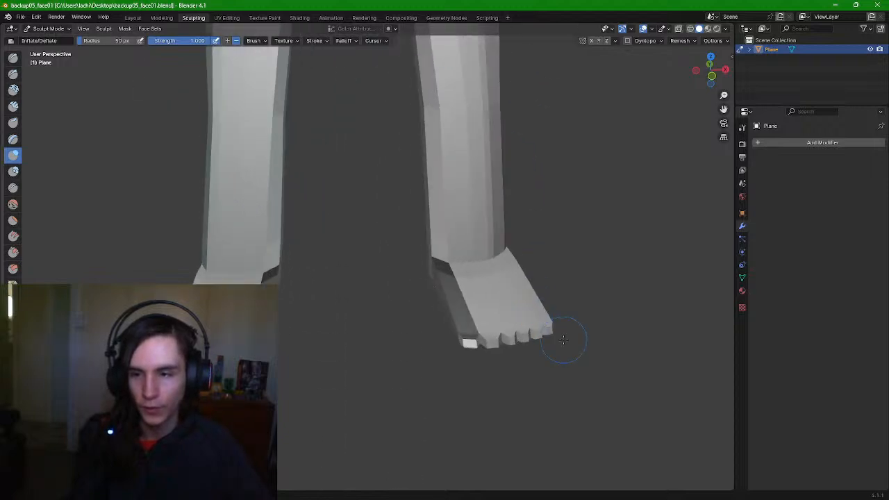
middle_drag(574, 367, 345, 292)
scroll(415, 234, down, 7)
middle_drag(415, 234, 461, 186)
shift+middle_drag(461, 186, 505, 352)
scroll(505, 352, up, 1)
scroll(505, 352, up, 4)
middle_drag(516, 313, 600, 324)
scroll(493, 297, down, 2)
scroll(456, 278, up, 2)
scroll(530, 330, up, 4)
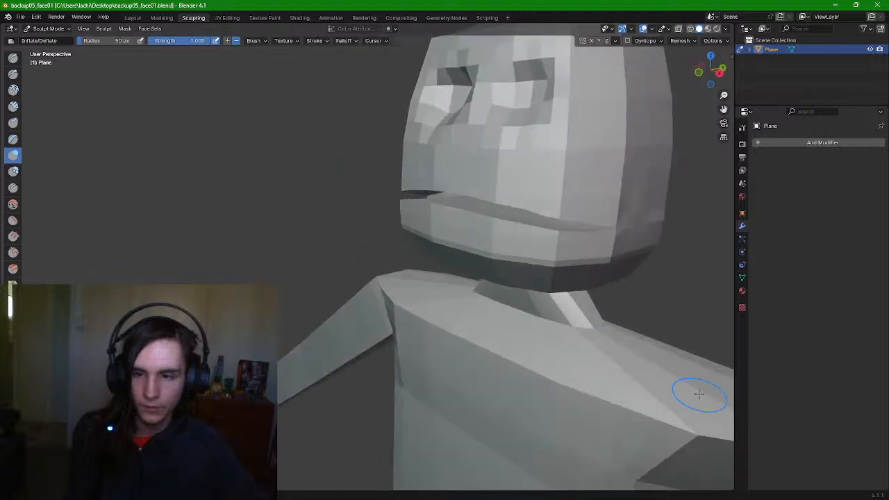
scroll(698, 393, down, 4)
middle_drag(635, 371, 636, 342)
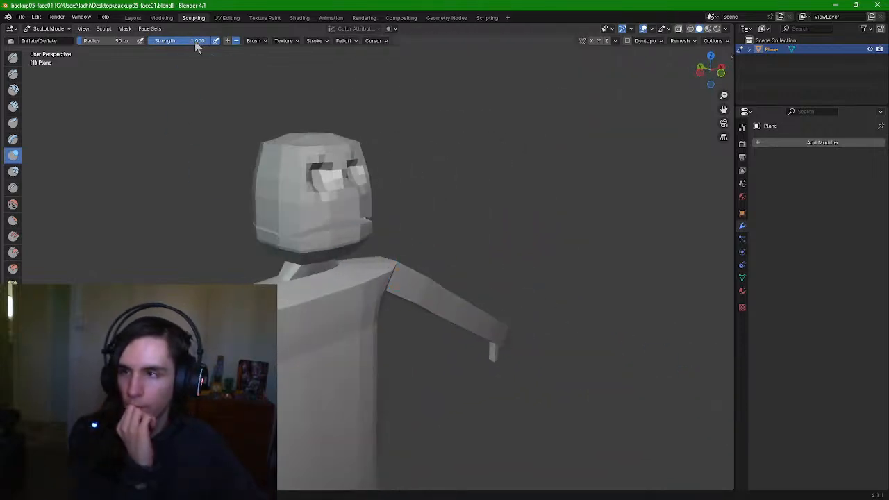
Open the UV Editing workspace and examine the mesh around the neck, shoulder and upper chest
click(235, 19)
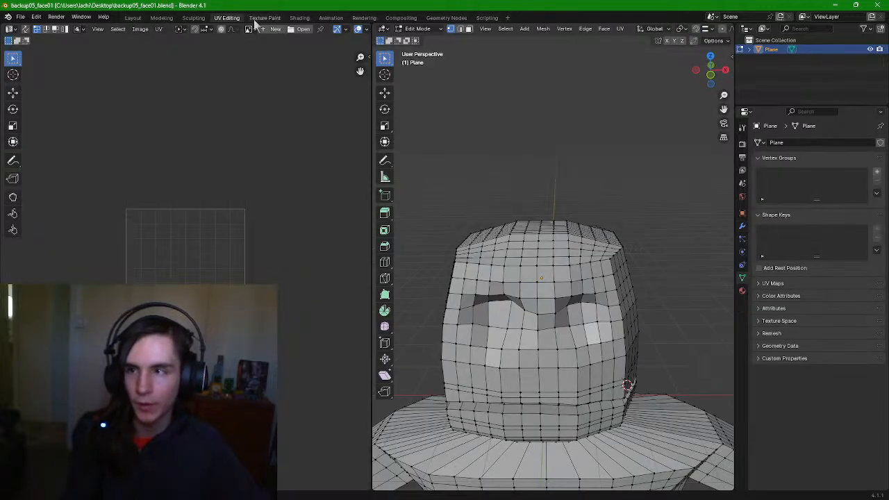
shift+middle_drag(509, 339, 605, 163)
mouse_move(604, 307)
middle_down()
mouse_move(609, 243)
mouse_move(603, 322)
mouse_move(617, 297)
middle_up()
scroll(603, 330, down, 3)
scroll(603, 329, up, 5)
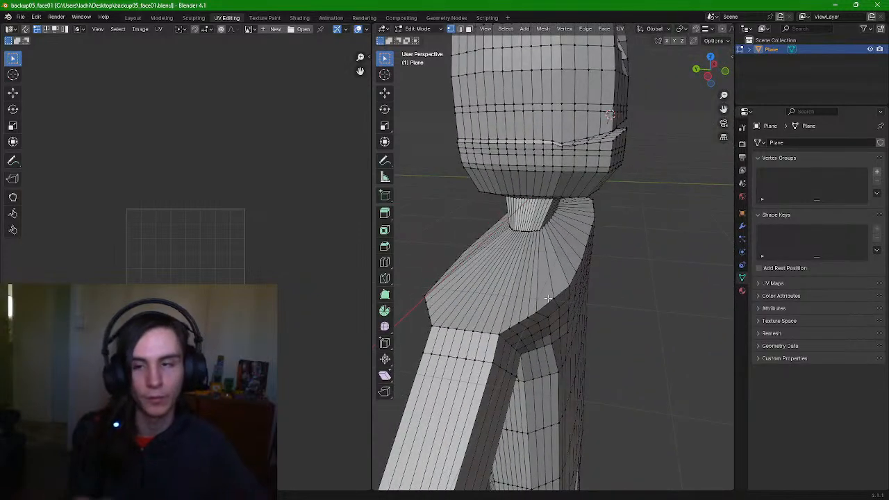
middle_drag(587, 320, 557, 315)
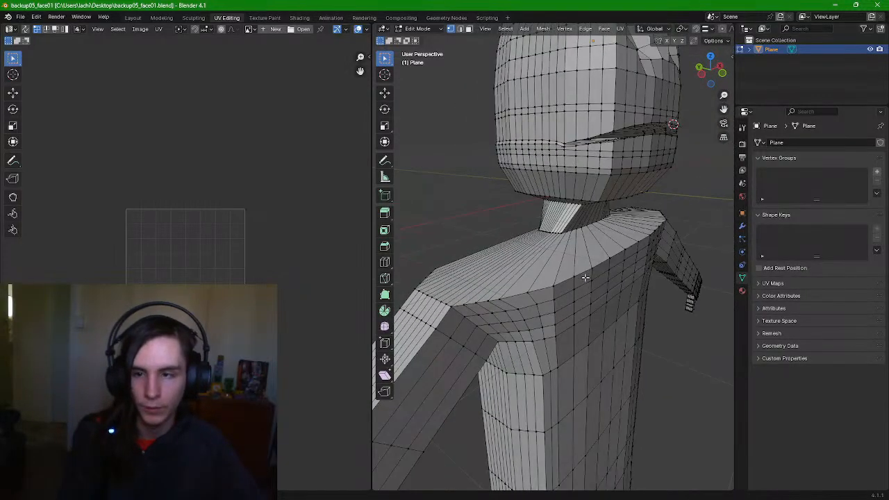
middle_drag(585, 277, 554, 300)
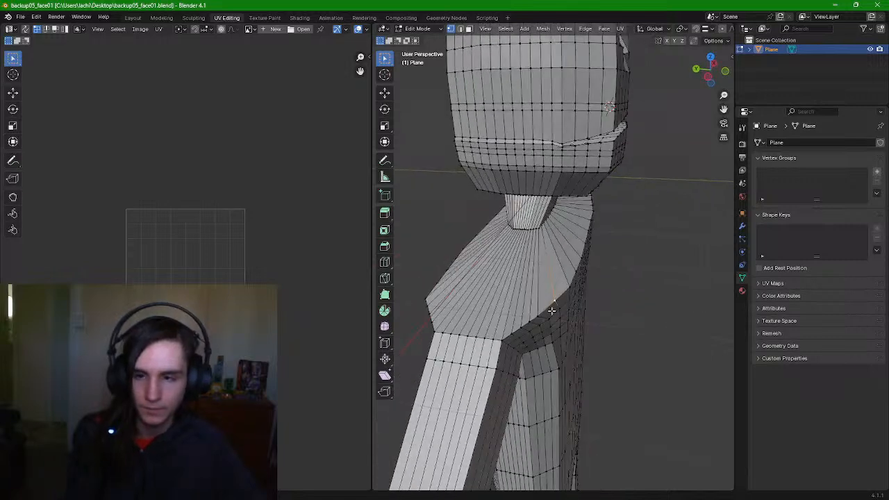
Select the patch of vertices on the front of the -X shoulder above the armpit and rotate it about the global Z axis
drag(511, 334, 512, 334)
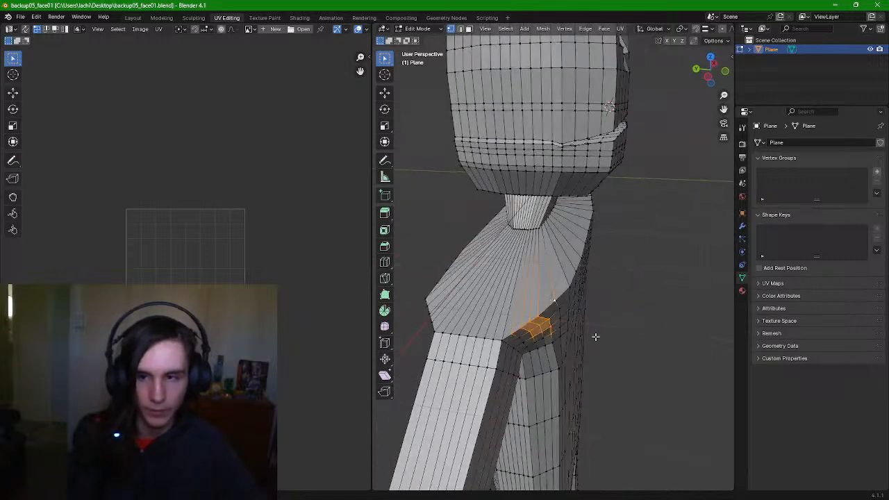
middle_drag(595, 337, 482, 305)
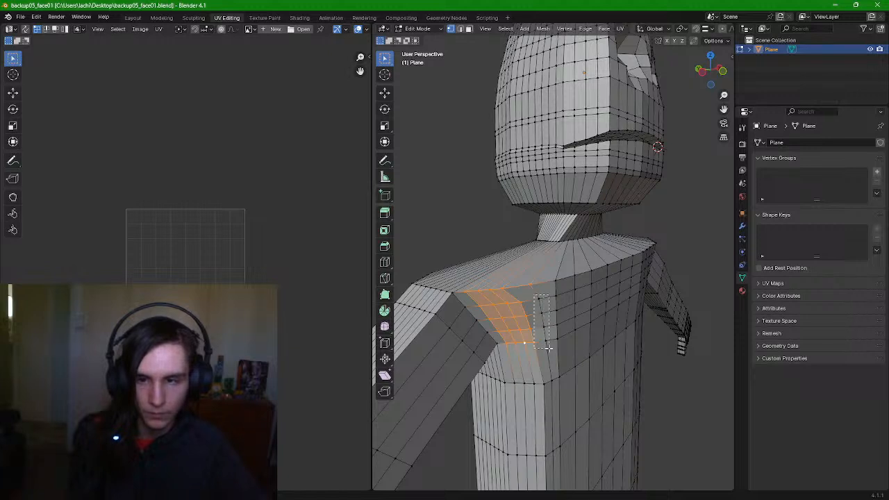
drag(547, 348, 549, 347)
key(r)
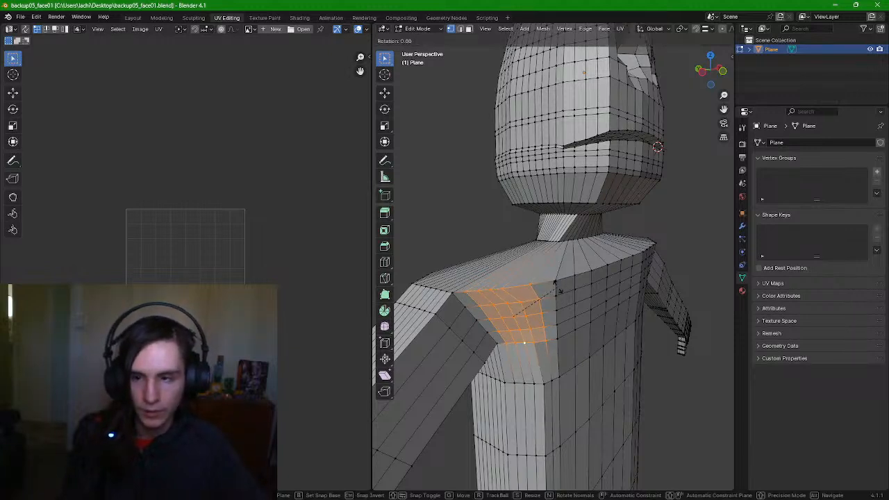
key(x)
key(z)
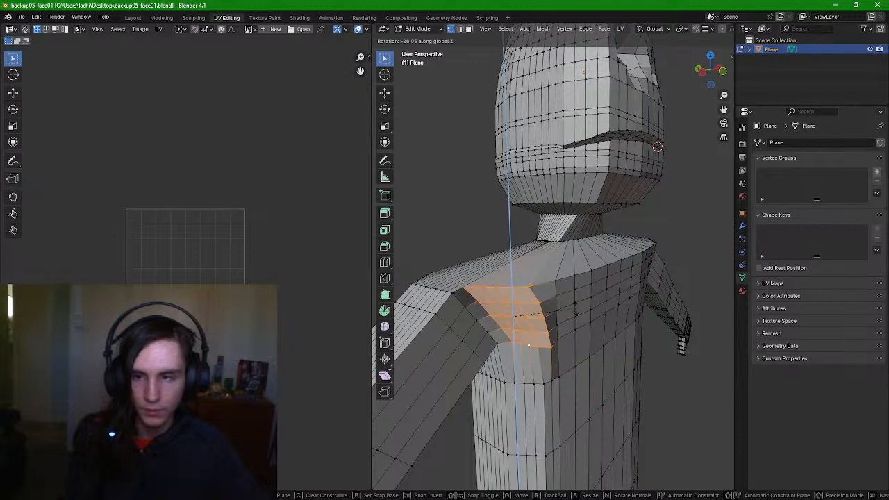
click(563, 306)
middle_drag(563, 306, 605, 317)
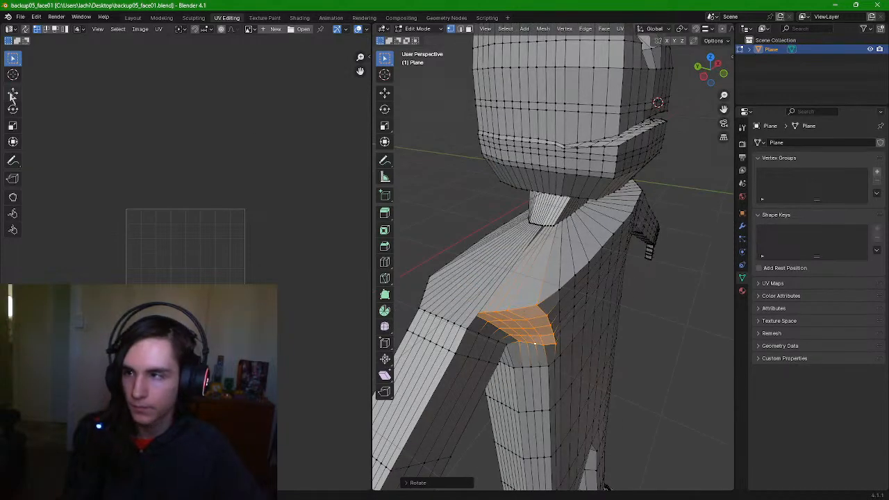
In the Modeling workspace, shift the rotated shoulder patch slightly along the X axis and deselect it
click(13, 94)
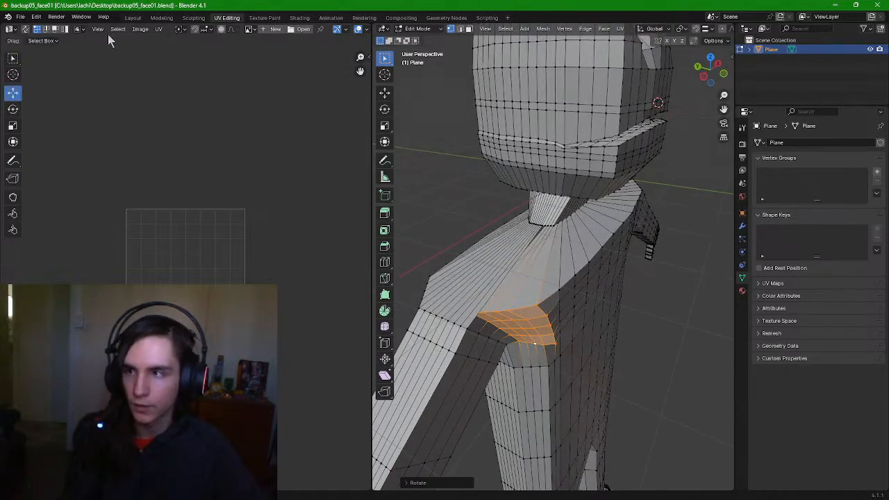
click(162, 18)
middle_drag(389, 227, 420, 256)
scroll(417, 257, down, 5)
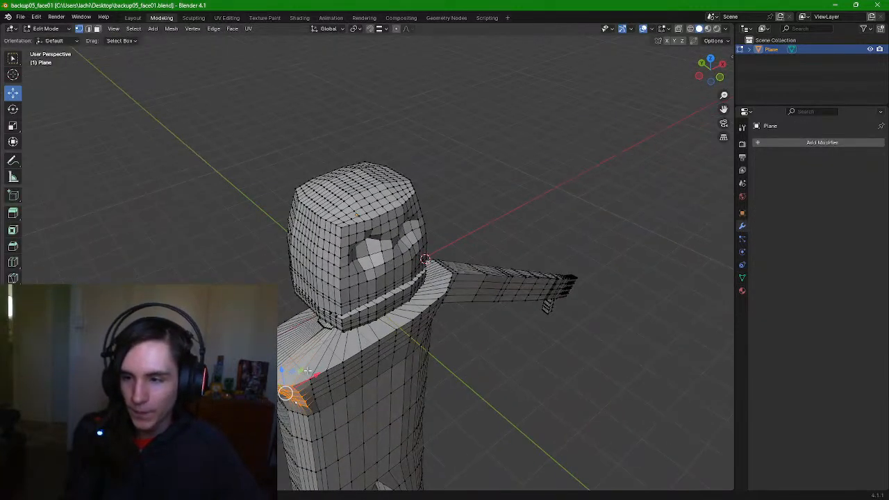
middle_drag(308, 372, 403, 310)
scroll(406, 327, up, 2)
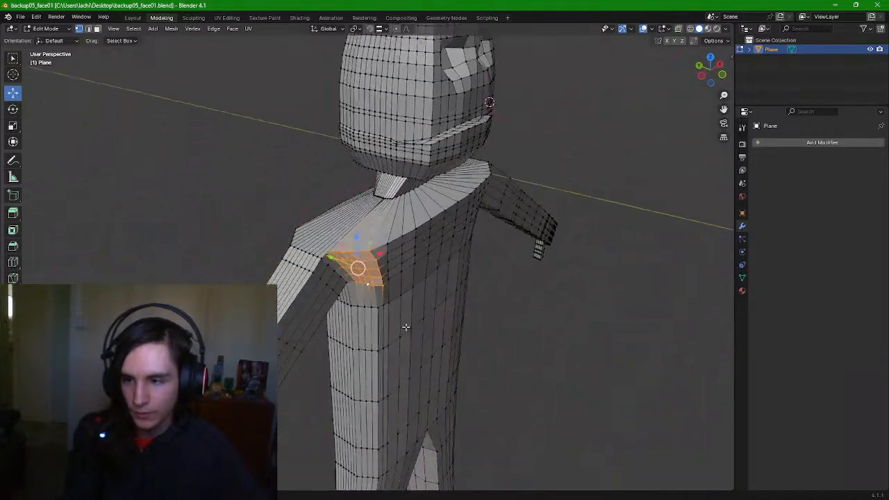
scroll(404, 260, up, 3)
drag(378, 252, 366, 258)
click(661, 343)
Shift the lower-row vertices above the -X armpit, at the front of the chest, slightly along the X axis
middle_drag(661, 343, 620, 318)
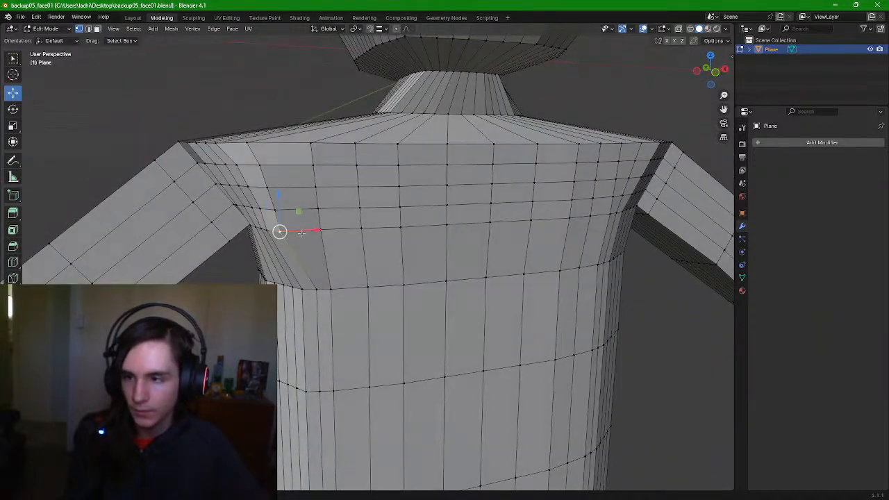
drag(302, 232, 309, 231)
middle_drag(297, 229, 346, 249)
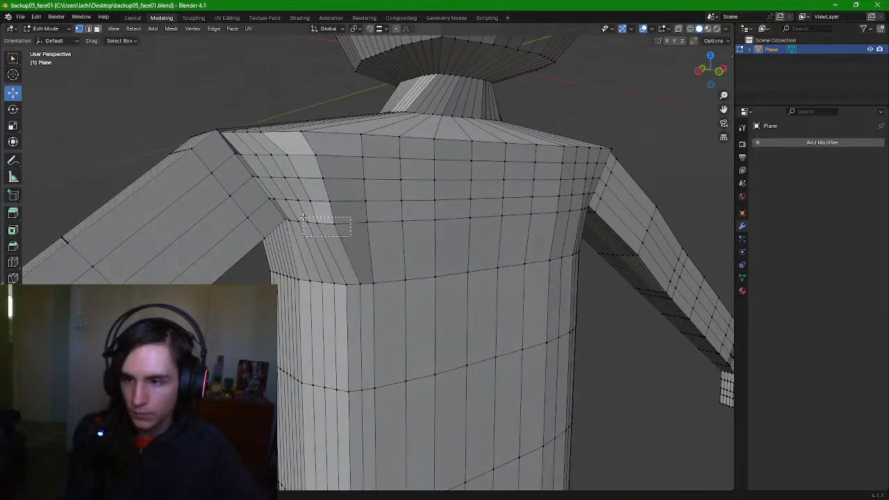
drag(348, 222, 356, 224)
middle_drag(397, 250, 352, 250)
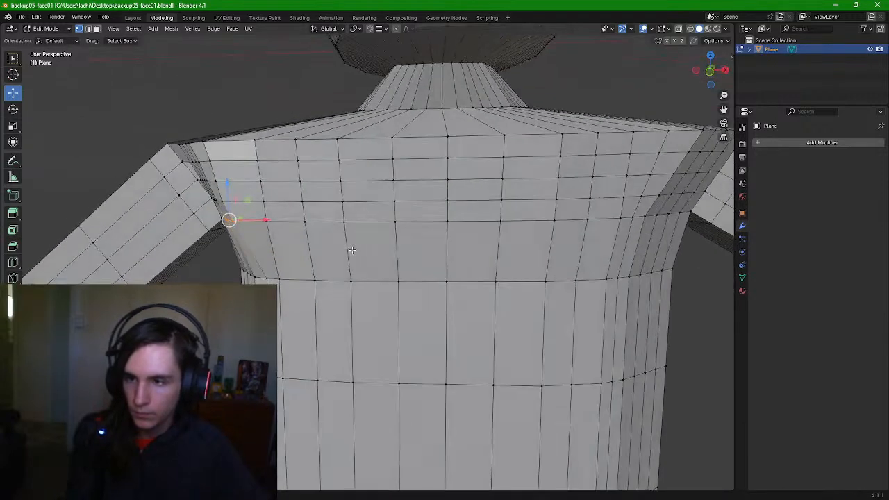
middle_drag(517, 276, 553, 280)
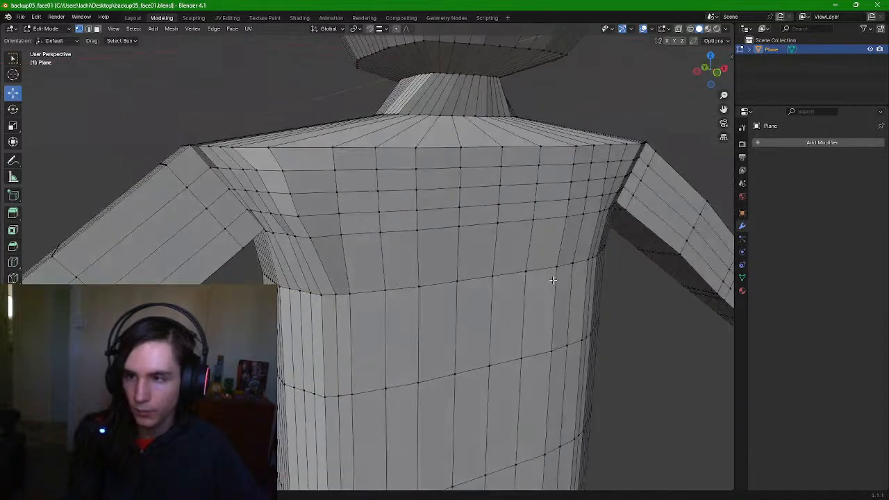
Select the vertex just outside the chest corner in the -X armpit row, nudge it along the X axis and deselect it
drag(304, 230, 309, 230)
click(289, 235)
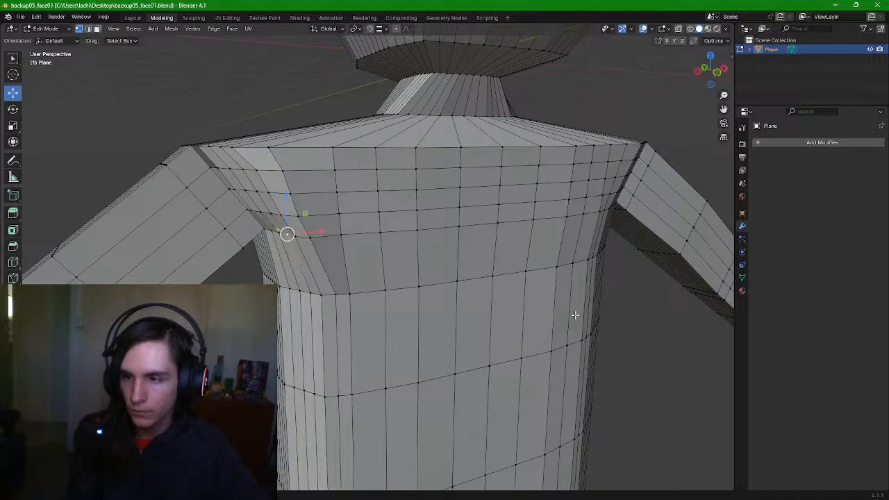
click(704, 313)
middle_drag(669, 312, 368, 240)
drag(347, 234, 353, 234)
click(617, 297)
middle_drag(614, 299, 590, 312)
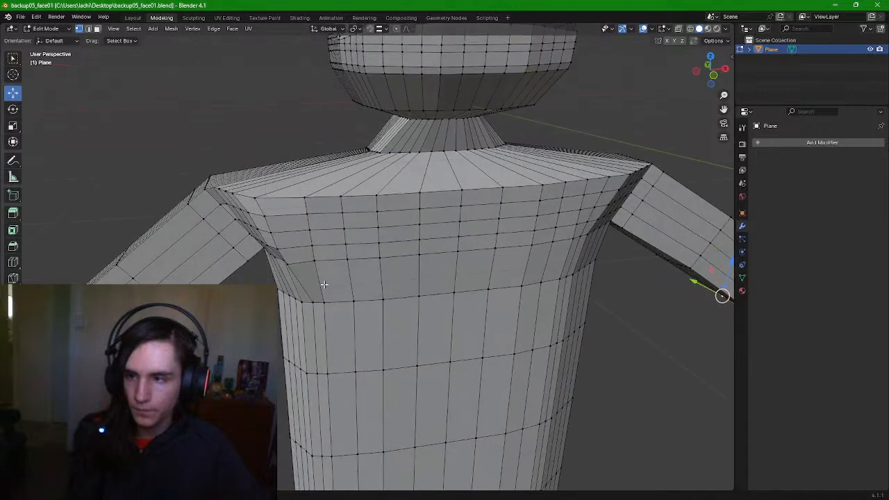
Select vertices in the patch between the -X arm and the chest, shift them slightly along the X axis and deselect them
click(268, 247)
middle_drag(268, 247, 313, 247)
drag(340, 248, 306, 252)
middle_drag(306, 251, 351, 256)
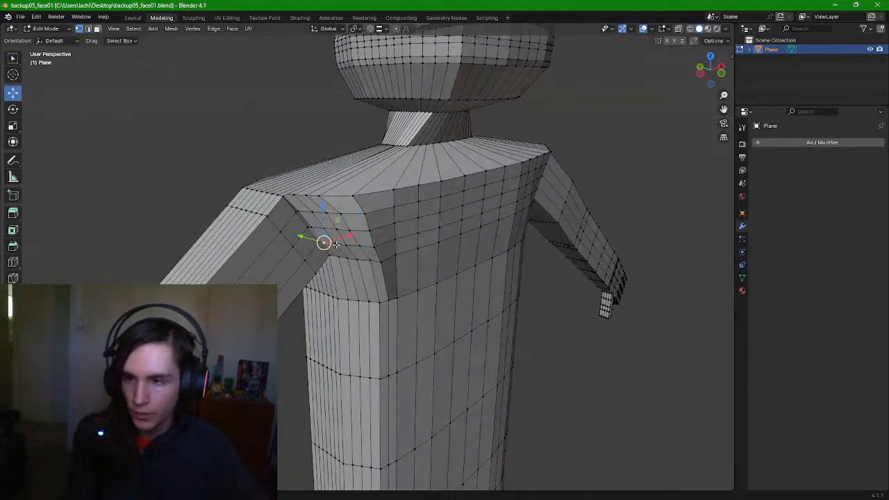
drag(360, 238, 364, 237)
click(608, 324)
middle_drag(609, 324, 566, 321)
Slide the armpit-row vertex beside the chest corner a little further inward along the X axis
middle_drag(635, 310, 645, 310)
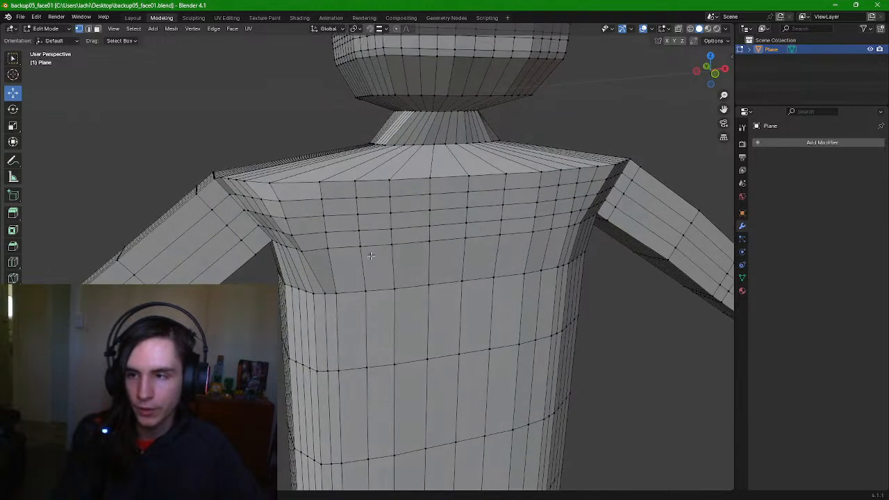
middle_drag(329, 243, 345, 242)
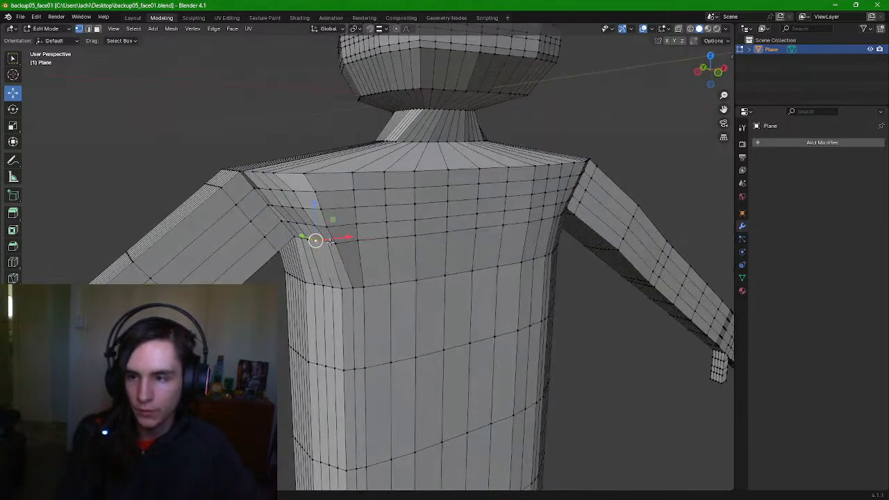
drag(354, 241, 351, 241)
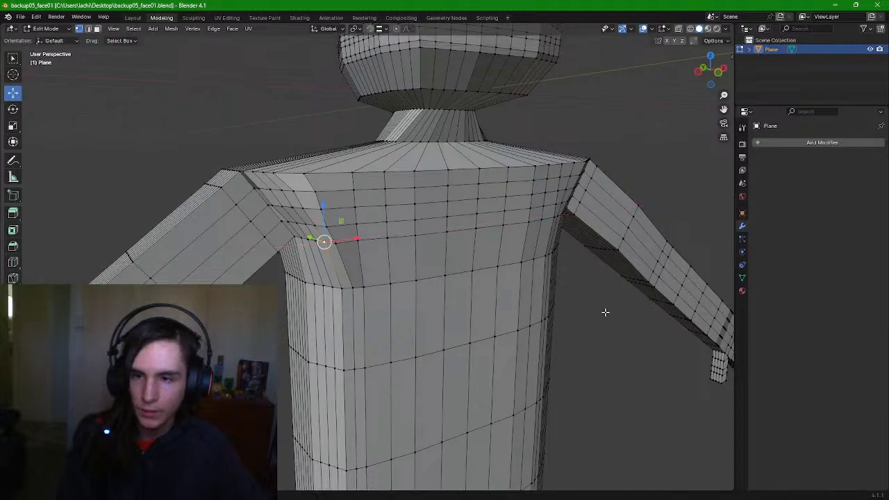
middle_drag(605, 312, 516, 299)
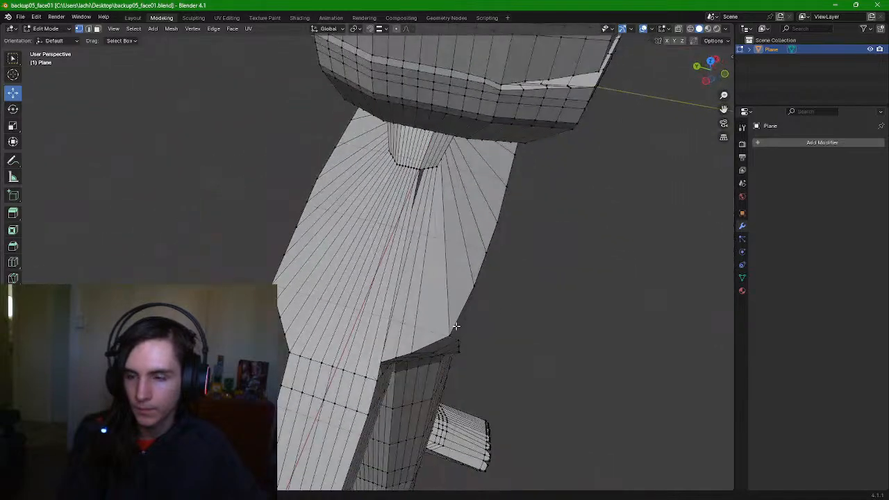
Move the vertex on the top front edge of the -X shoulder, close to the arm, slightly along the X axis
middle_drag(456, 326, 399, 255)
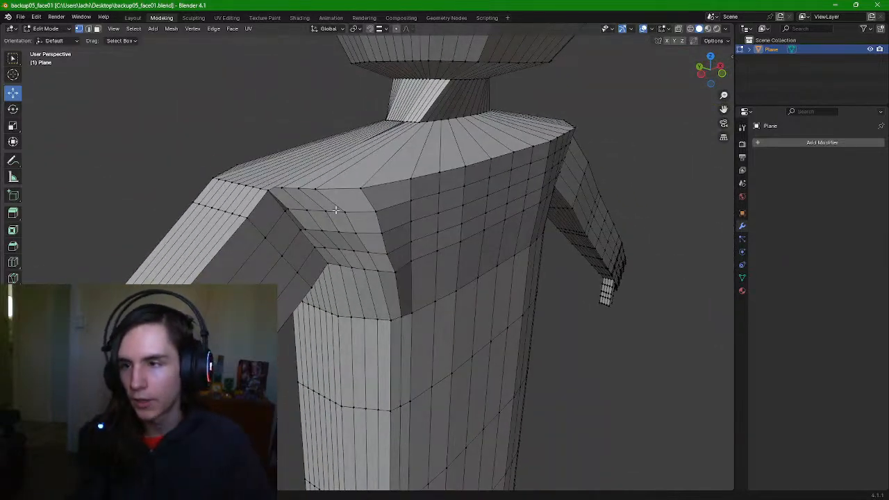
middle_drag(335, 210, 349, 198)
scroll(316, 180, up, 3)
shift+middle_drag(310, 143, 339, 260)
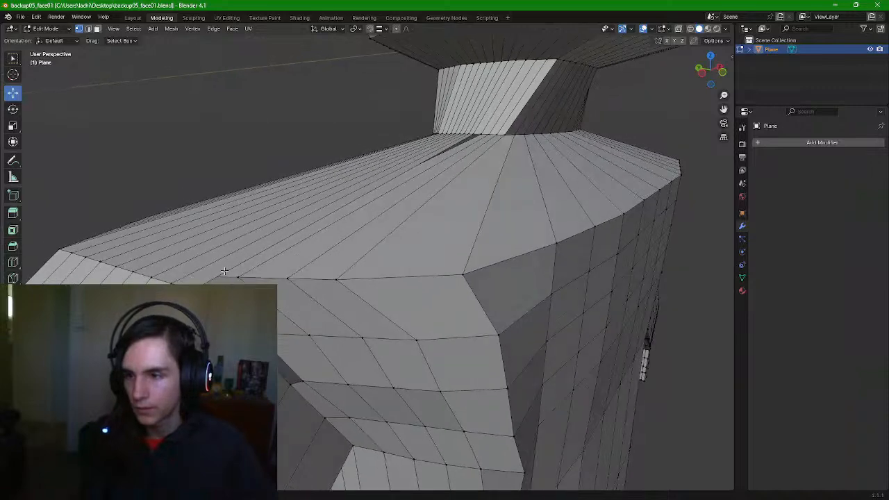
key(g)
key(x)
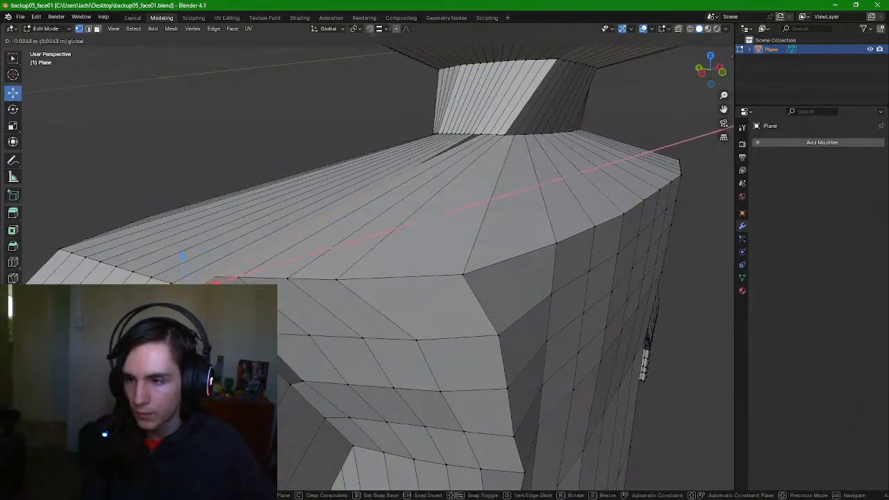
click(208, 280)
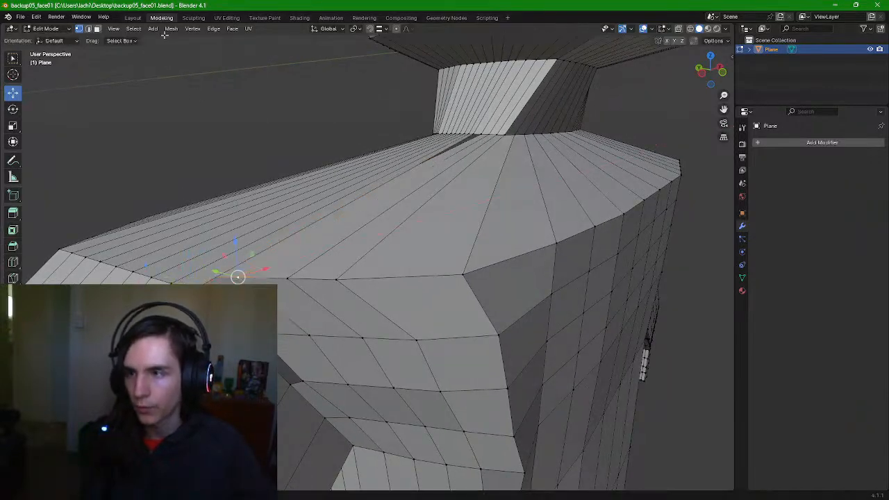
In face select mode, select the two stacked faces at the top front of the -X shoulder beside the arm
click(98, 28)
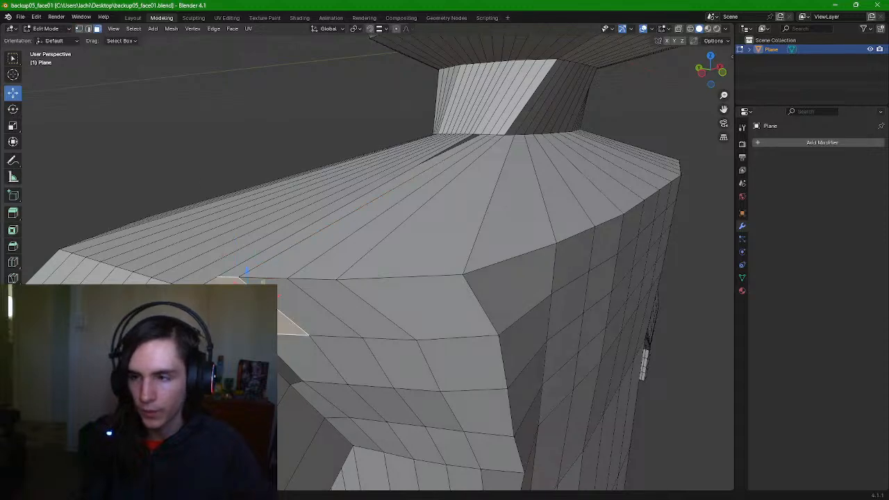
shift+click(300, 340)
Try to move the two selected shoulder faces about -0.10 m along the Y axis
key(g)
key(y)
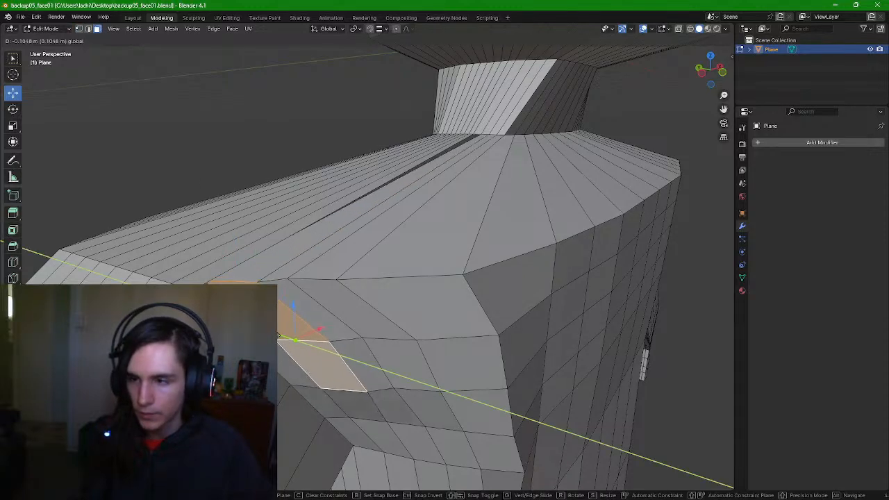
drag(283, 339, 283, 339)
middle_drag(431, 316, 490, 326)
scroll(466, 338, down, 2)
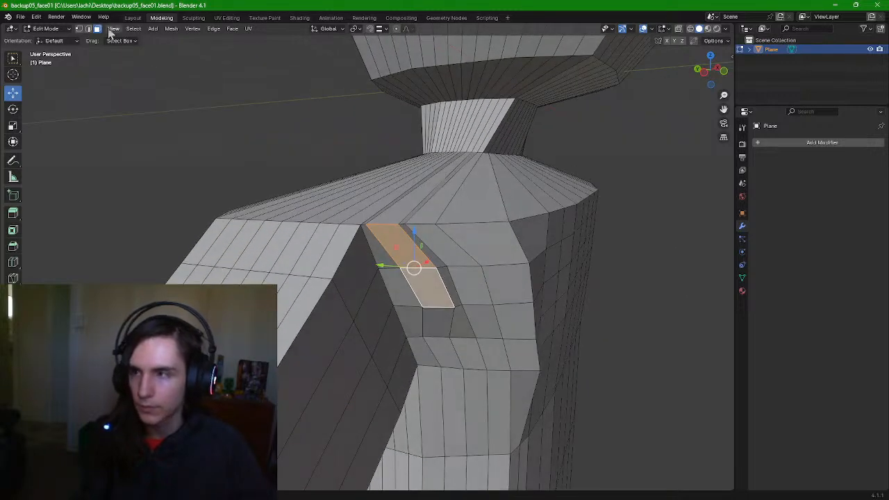
In vertex select mode, try to move the vertices below the two shoulder faces forward along the Y axis
click(80, 29)
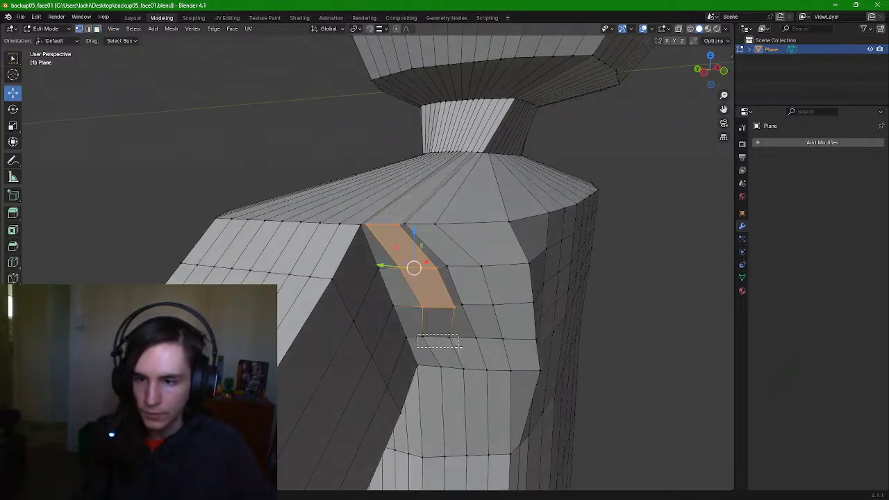
drag(458, 346, 459, 346)
key(g)
key(y)
click(436, 366)
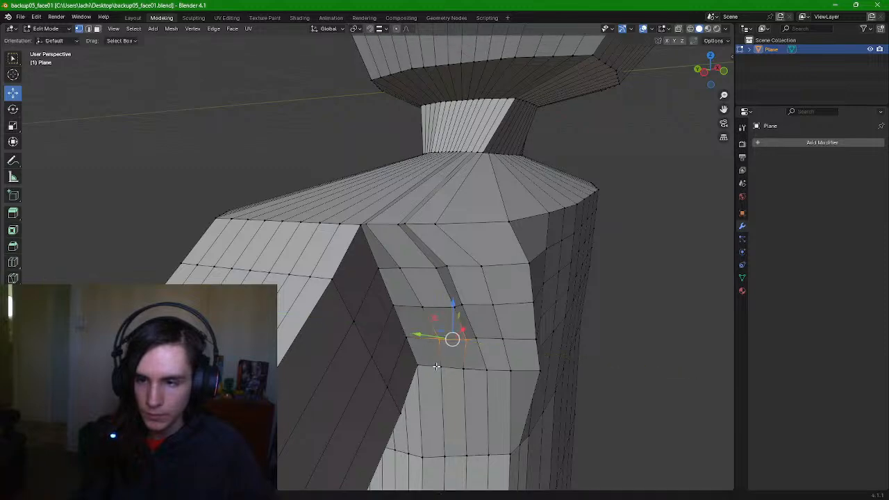
click(471, 375)
drag(418, 363, 436, 367)
Undo the Y-axis moves of the lower shoulder vertices and of the two shoulder faces
middle_drag(622, 364, 524, 367)
scroll(588, 391, down, 3)
middle_drag(481, 347, 504, 348)
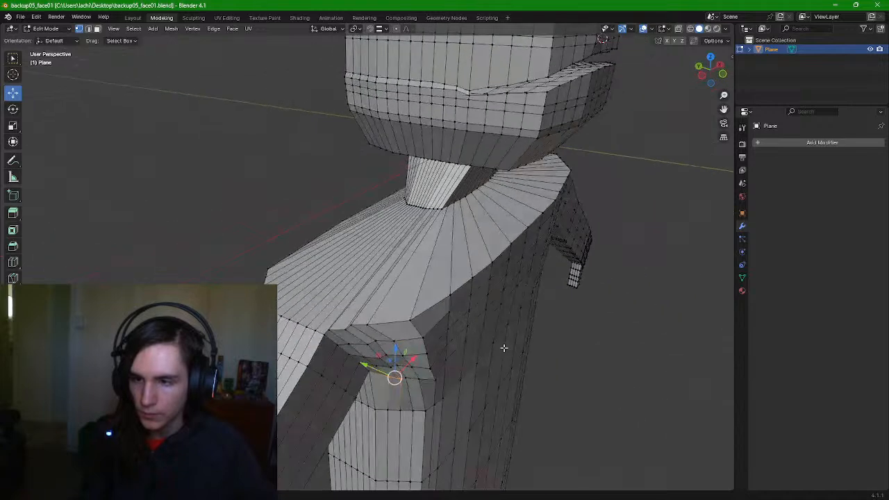
key(ctrl+z)
key(ctrl+z)
key(ctrl+z)
key(ctrl+z)
key(ctrl+z)
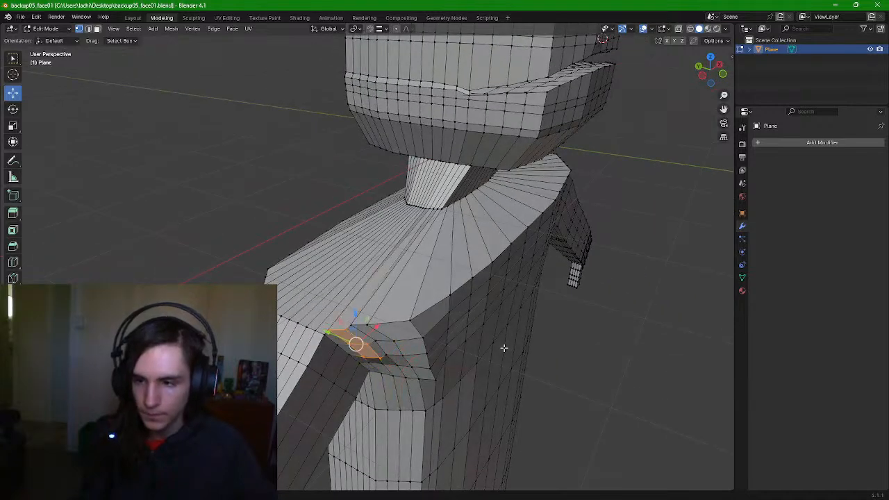
key(ctrl+z)
Try to move the two selected shoulder faces forward along the Y axis and about 0.14 m along the X axis
middle_drag(403, 334, 455, 350)
scroll(455, 350, up, 4)
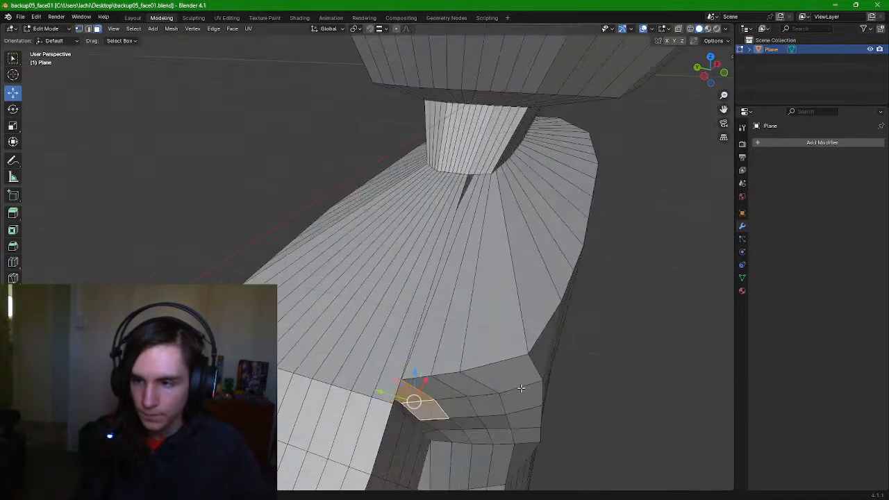
middle_drag(538, 368, 425, 324)
scroll(513, 370, down, 3)
key(g)
key(y)
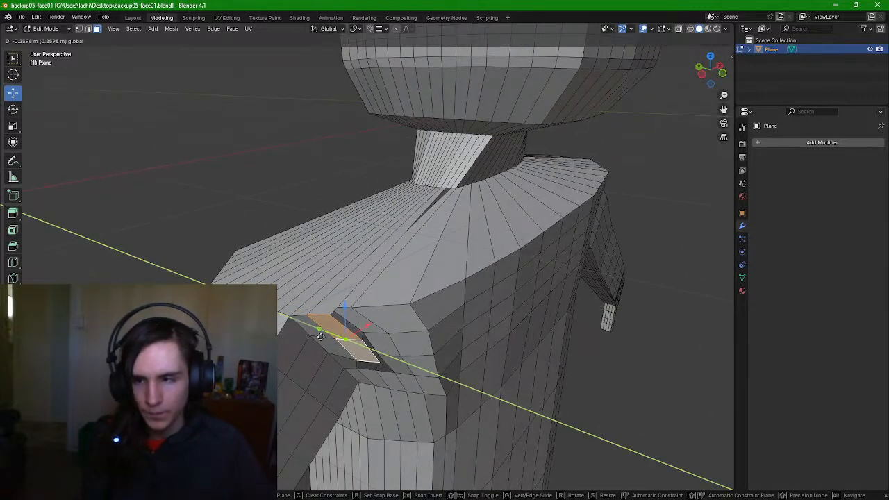
click(350, 325)
key(g)
key(x)
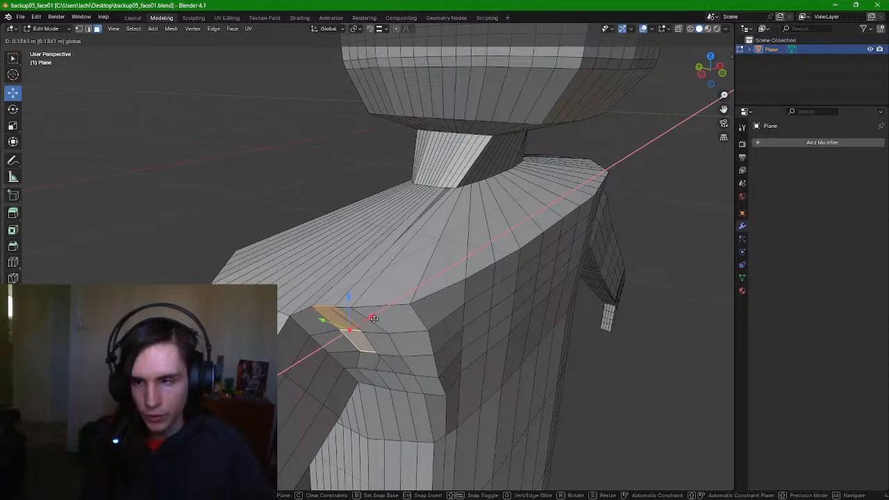
drag(373, 318, 374, 319)
Try to fine-tune the position of the two shoulder faces with further small moves along single axes
middle_drag(379, 329, 414, 330)
drag(362, 280, 350, 278)
scroll(349, 277, up, 5)
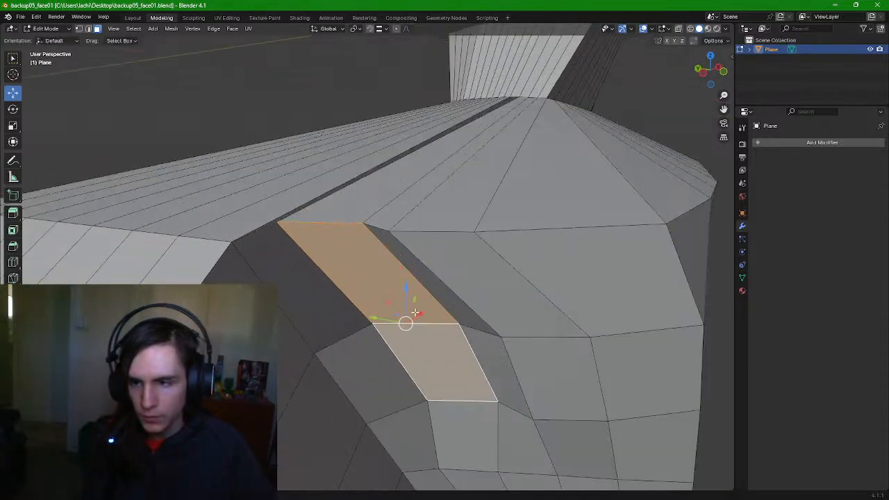
drag(386, 320, 389, 320)
middle_drag(389, 275, 430, 292)
drag(424, 336, 458, 349)
middle_drag(458, 349, 520, 331)
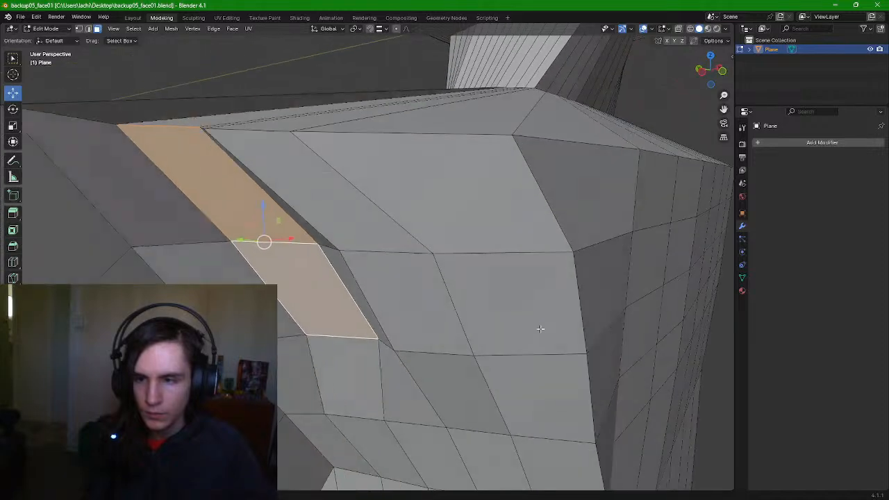
scroll(451, 317, down, 5)
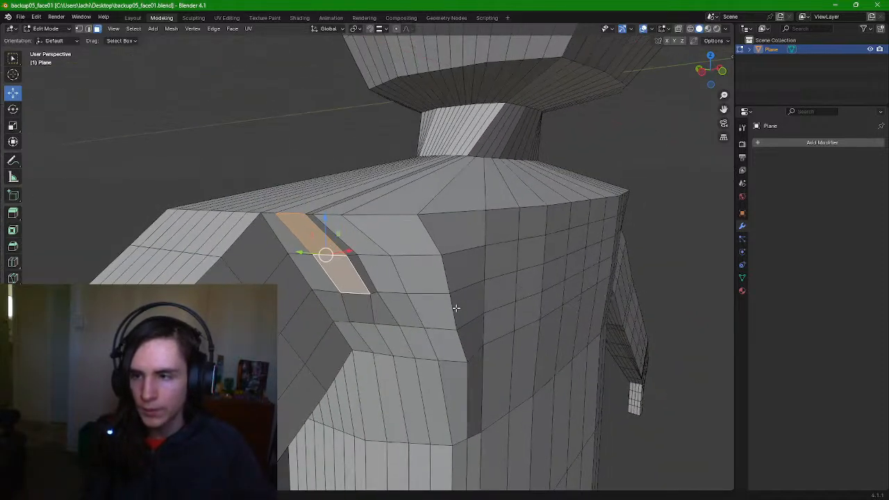
Extend the selection to the block of faces across the upper front of the -X shoulder and move it forward along the Y axis
shift+click(337, 248)
shift+click(348, 267)
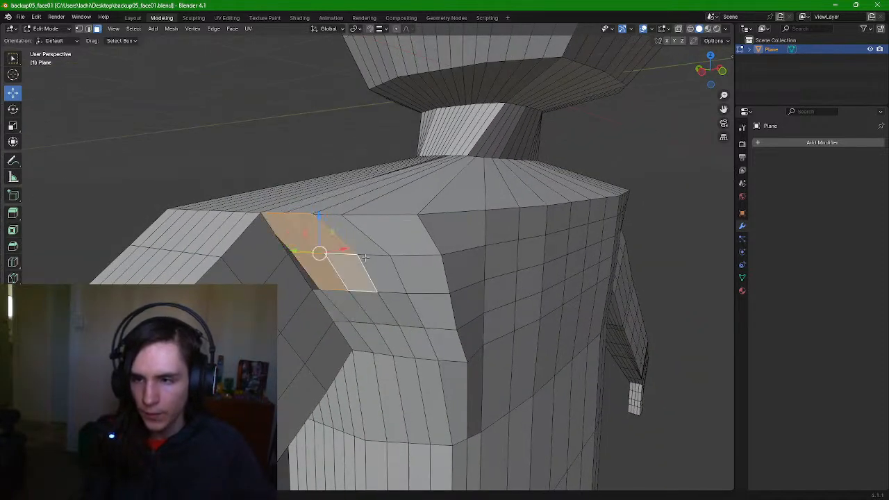
shift+click(375, 268)
shift+click(376, 268)
shift+click(362, 245)
shift+click(376, 267)
key(g)
key(y)
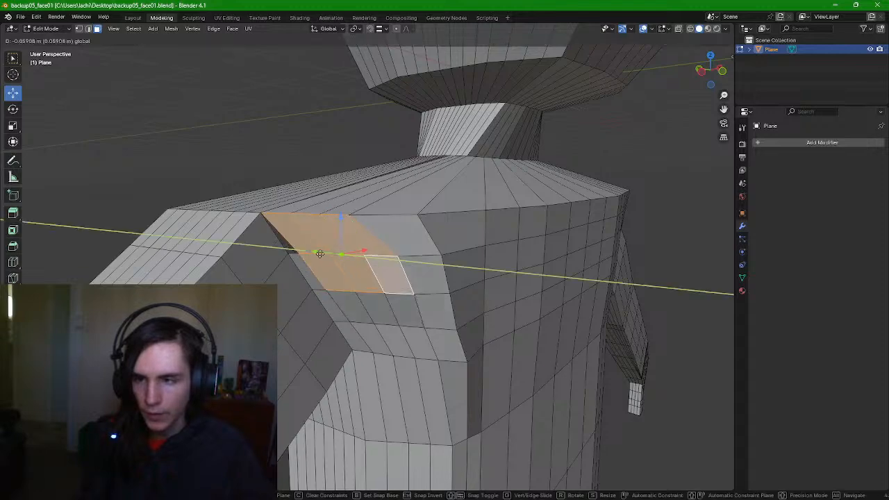
click(438, 264)
Nudge the selected block of shoulder faces slightly along the X axis toward the -X arm and deselect it
middle_drag(438, 264, 445, 326)
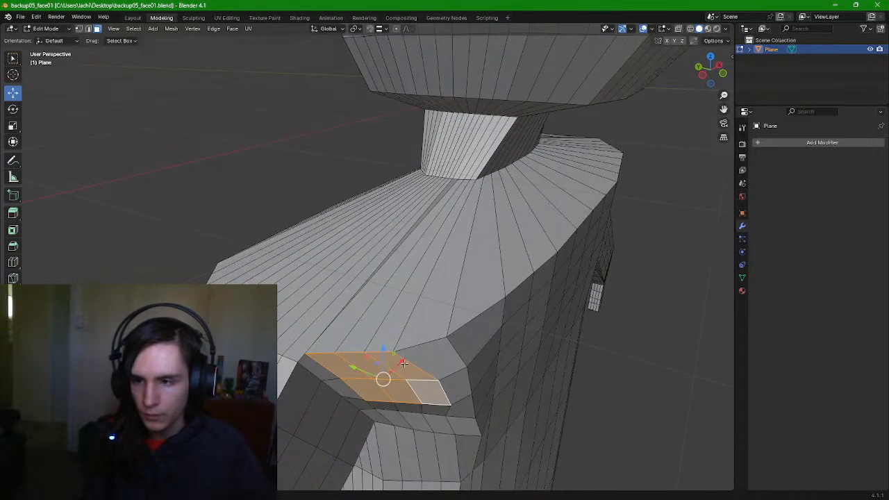
drag(404, 363, 401, 366)
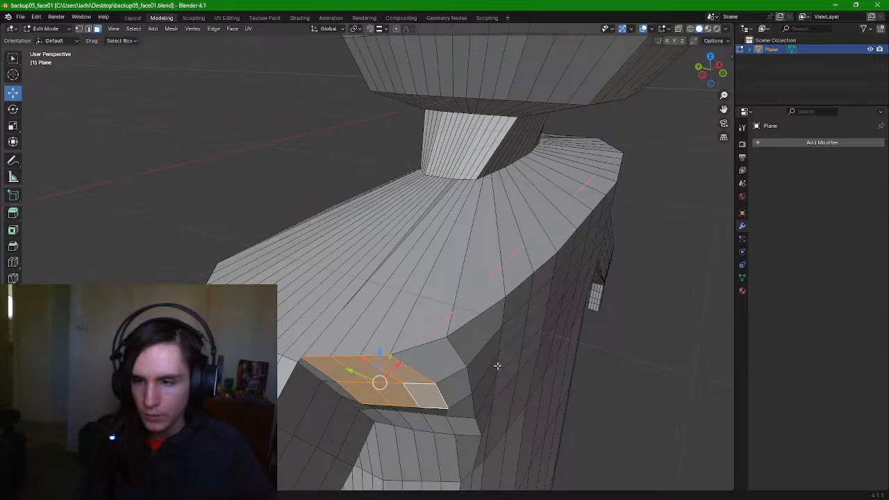
middle_drag(497, 365, 499, 346)
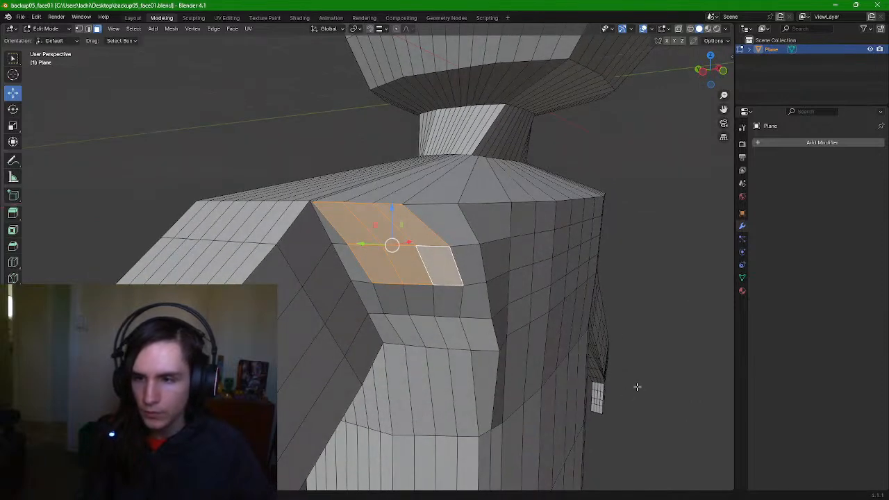
click(674, 284)
middle_drag(674, 283, 650, 289)
Examine the reshaped -X shoulder, the chest and the whole upper body from several angles
middle_drag(536, 285, 500, 296)
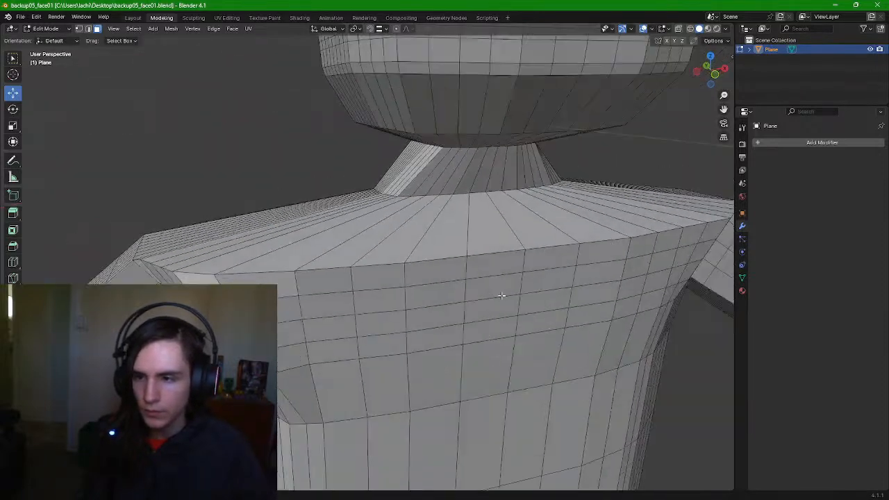
scroll(425, 289, down, 2)
middle_drag(424, 289, 378, 303)
scroll(377, 265, down, 3)
scroll(399, 337, down, 3)
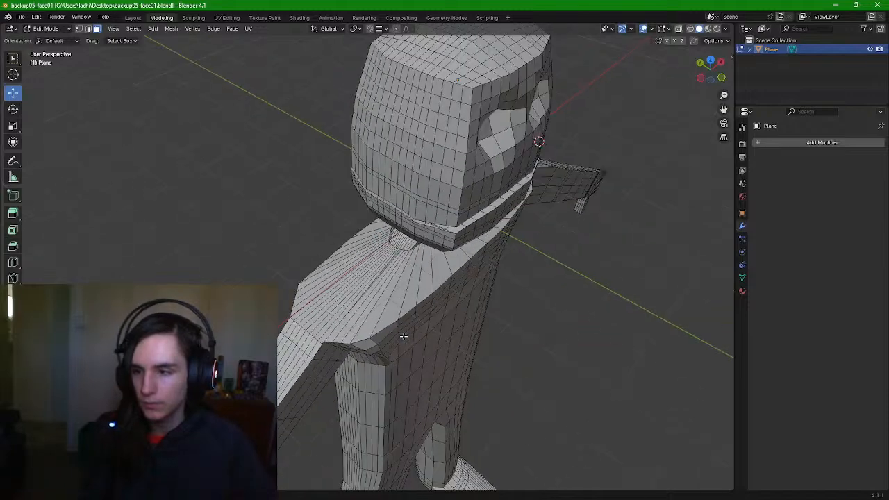
middle_drag(438, 348, 547, 293)
scroll(490, 301, down, 3)
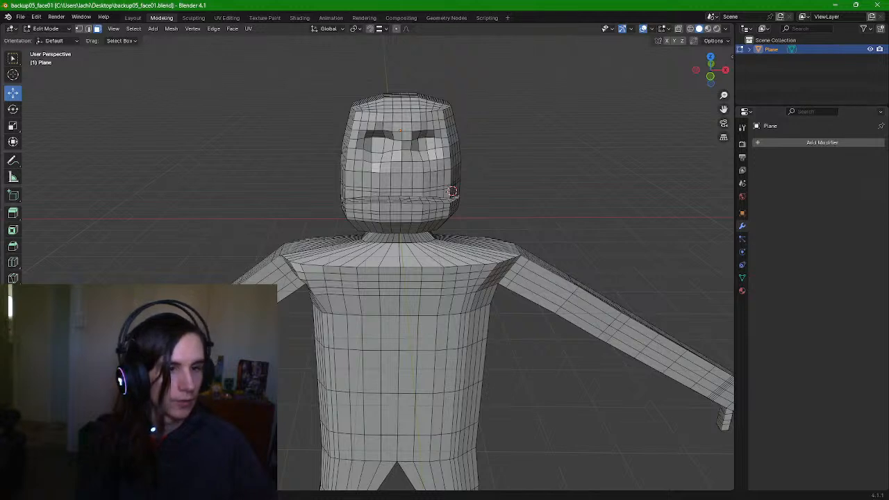
middle_drag(541, 95, 550, 103)
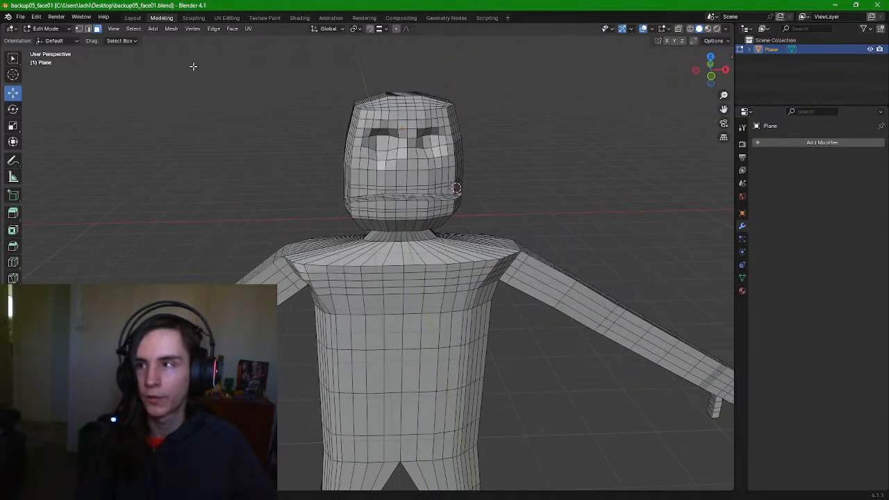